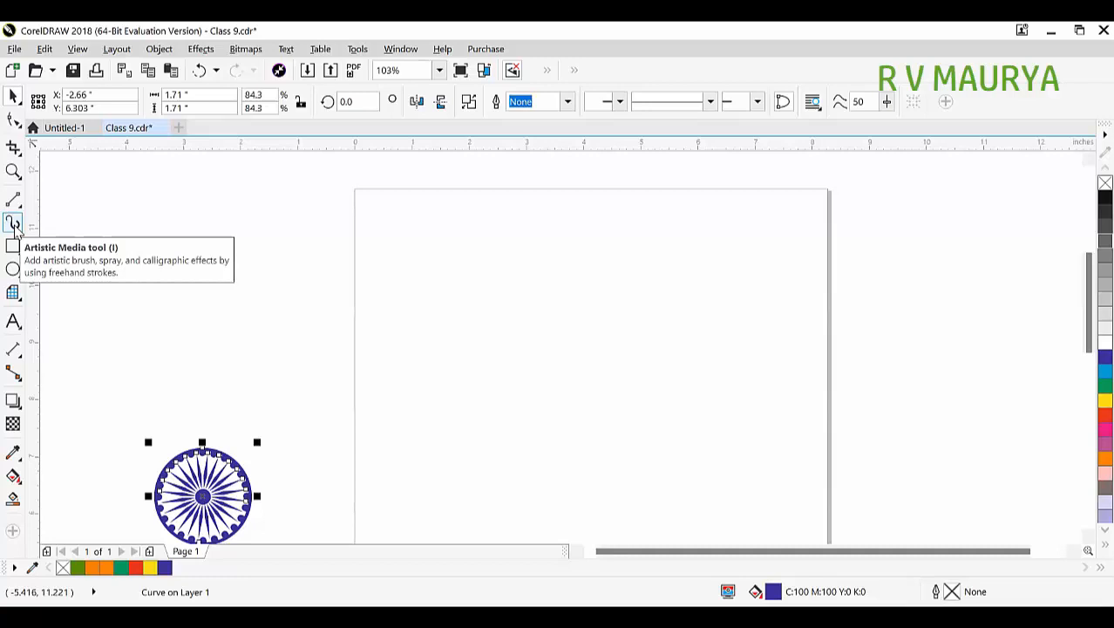
- Activate the Artistic Media tool in Preset mode and open the Artistic Media docker
left_click(13, 225)
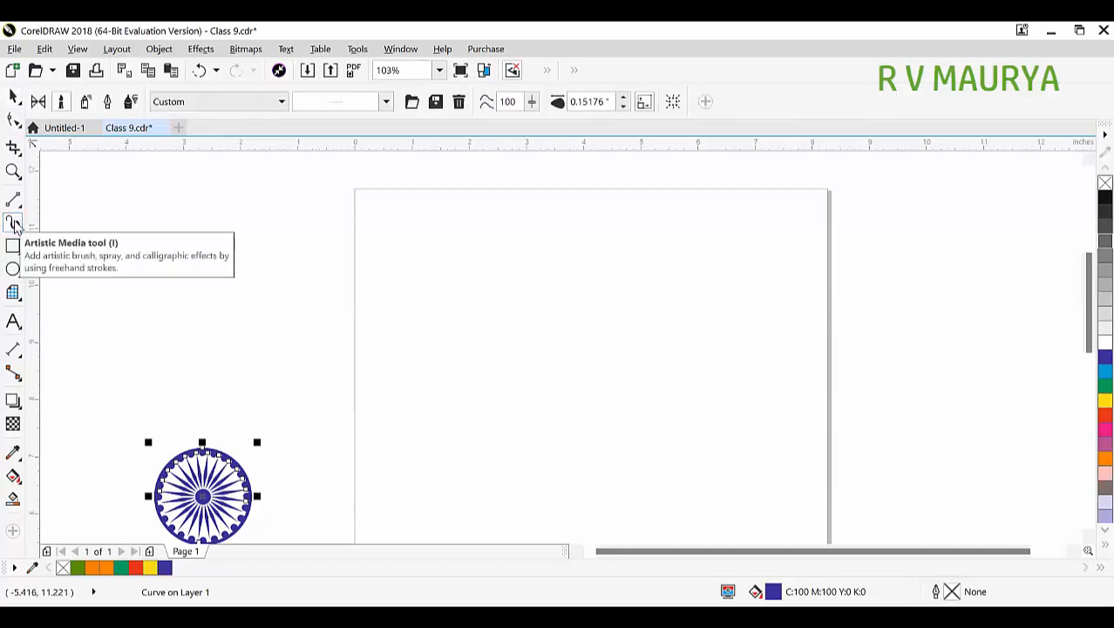
left_click(39, 102)
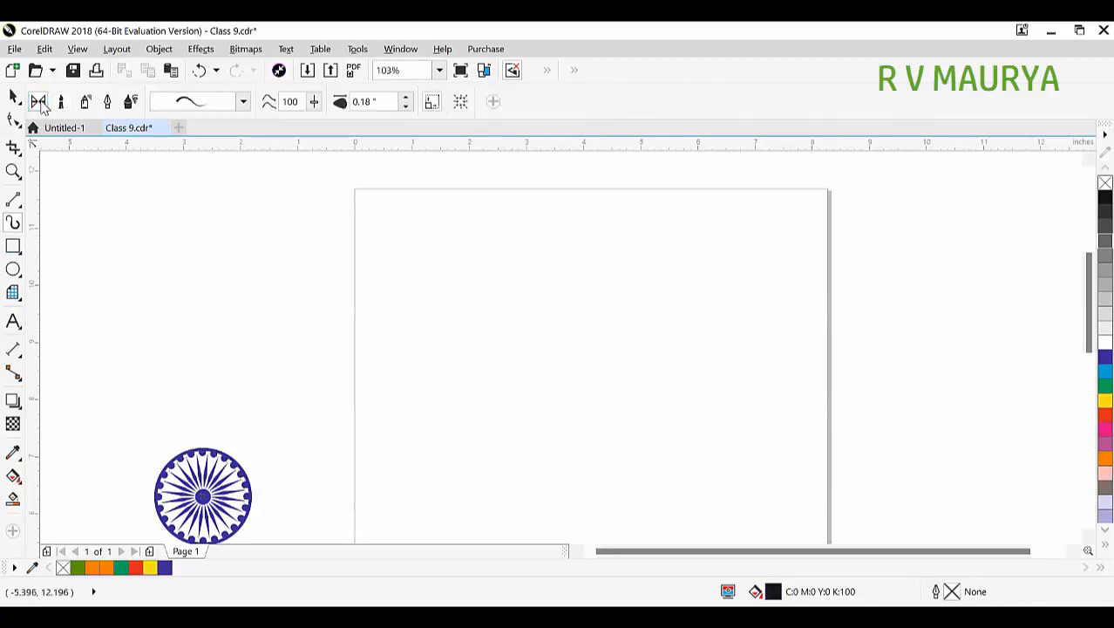
left_click(229, 102)
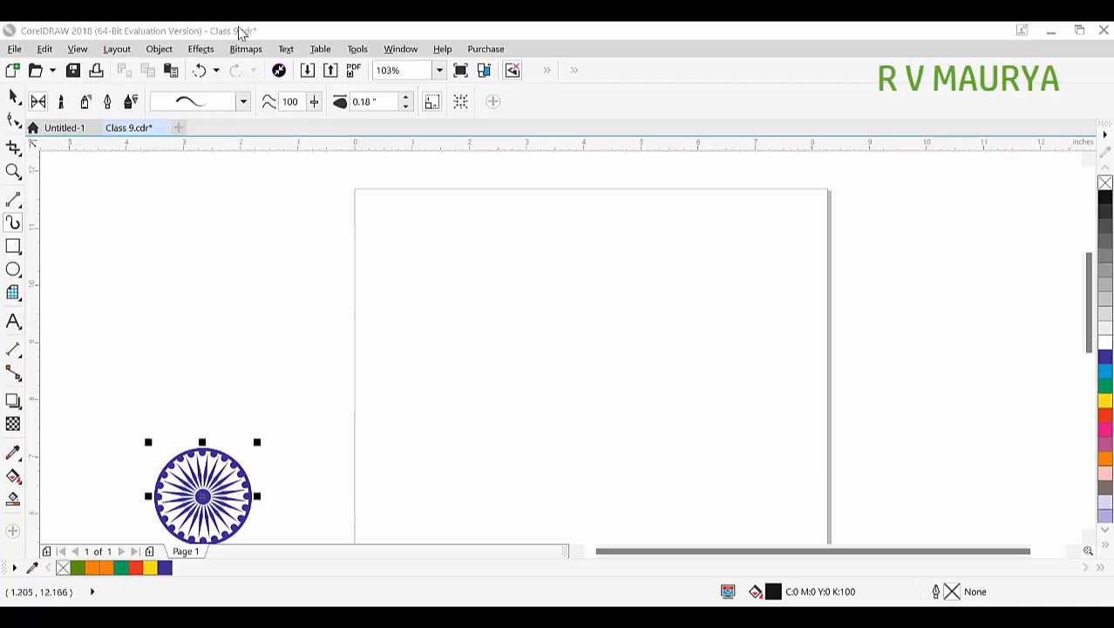
left_click(220, 101)
left_click(199, 54)
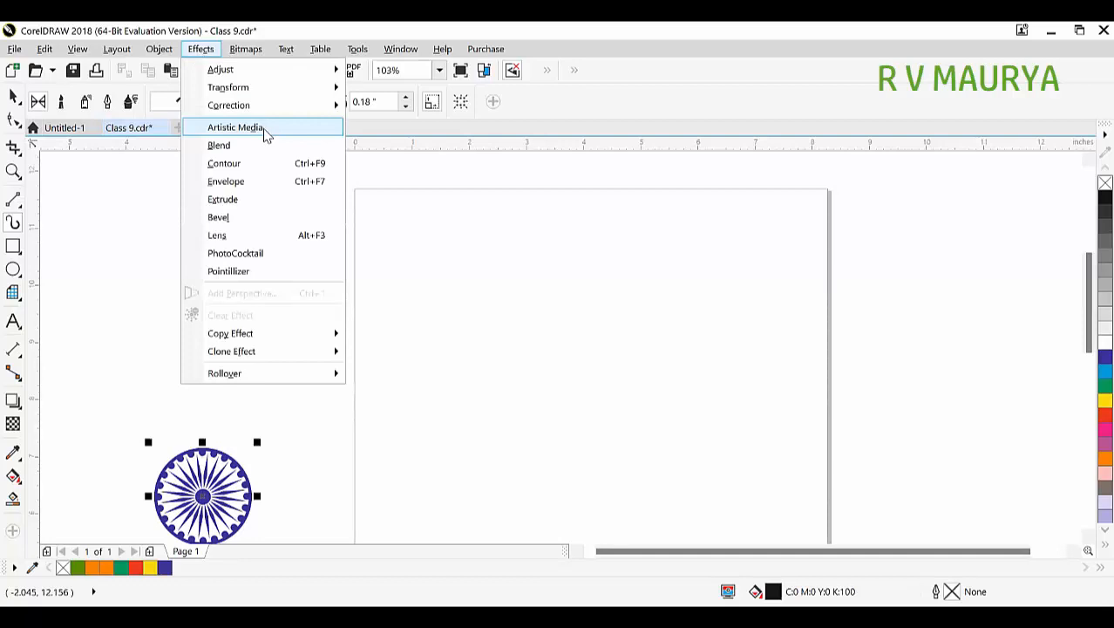
left_click(264, 131)
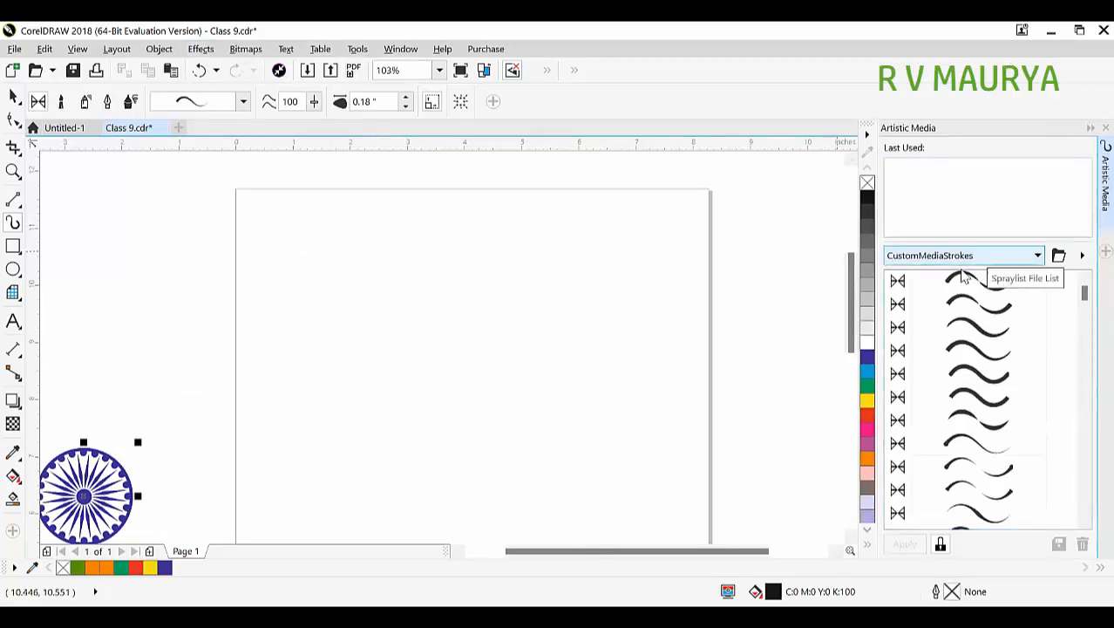
- Draw a rectangle about 4.4 × 2.7 inches in the page's upper area and apply a tapered stroke from CustomMediaStrokes
left_click(13, 246)
left_click_drag(363, 224, 458, 364)
left_click_drag(523, 389, 615, 379)
key("space")
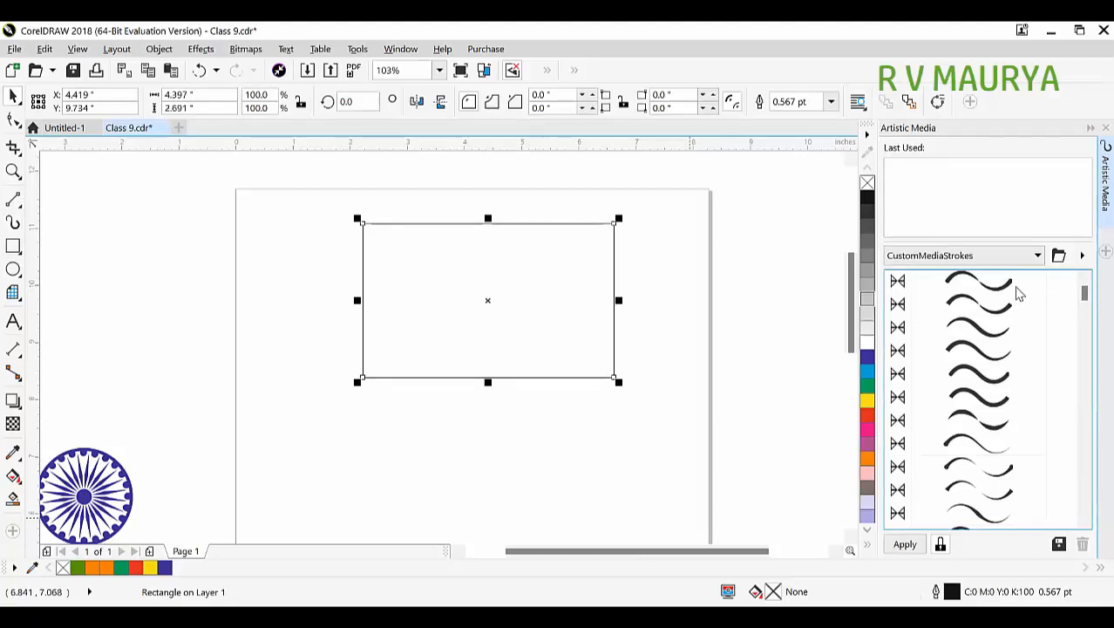
left_click(999, 364)
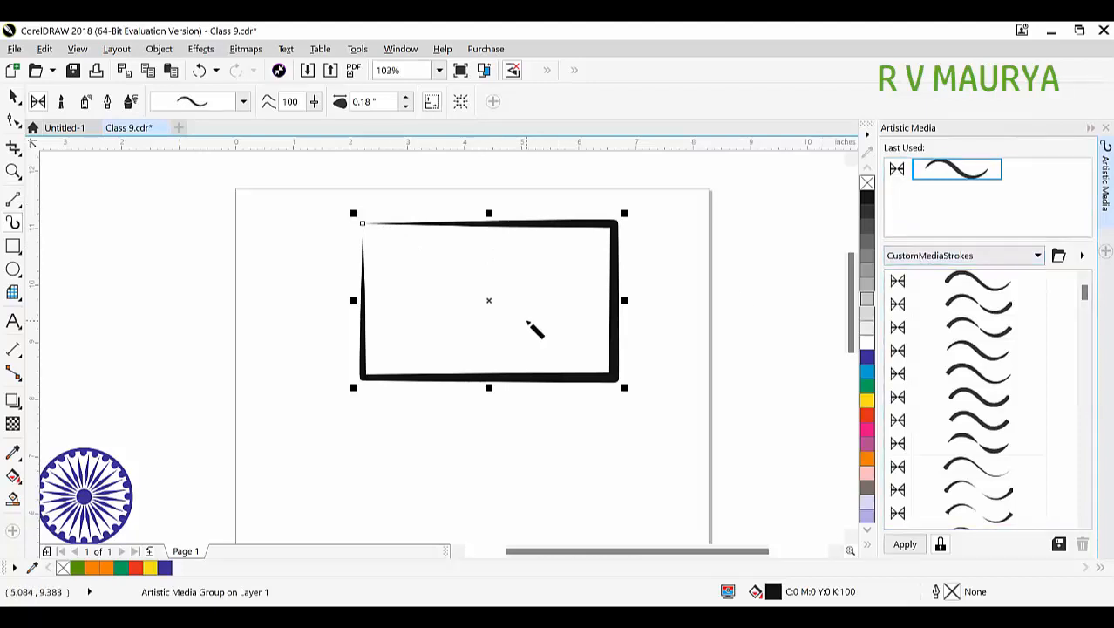
- Move the stroked rectangle toward the page's left edge, and delete it
left_click(13, 98)
left_click(551, 281)
left_click_drag(573, 223, 485, 254)
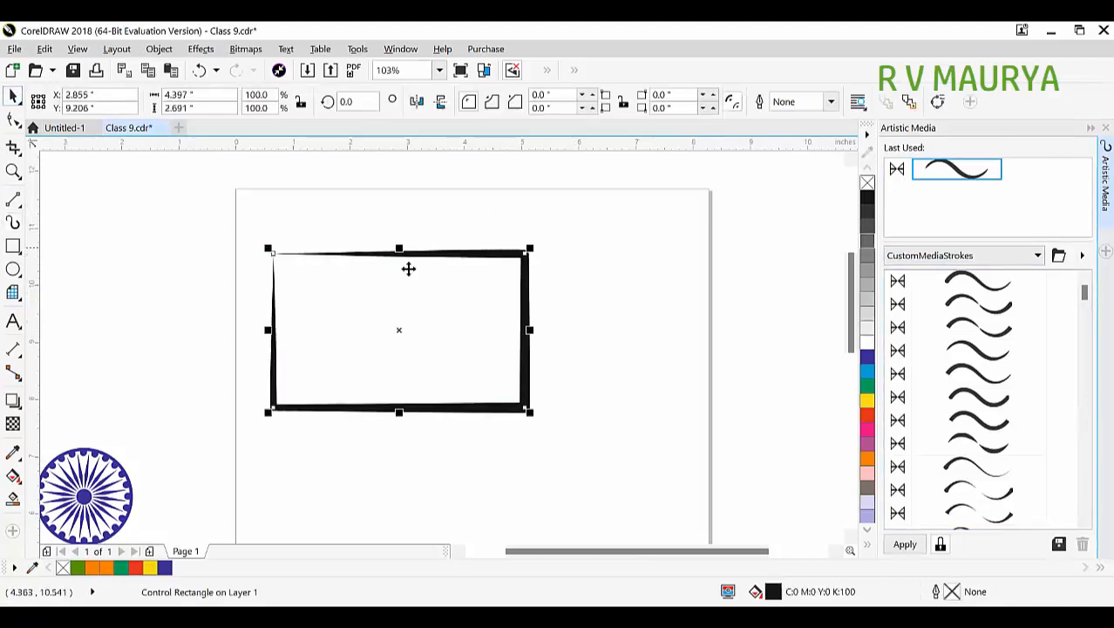
scroll(335, 314, "up", 2)
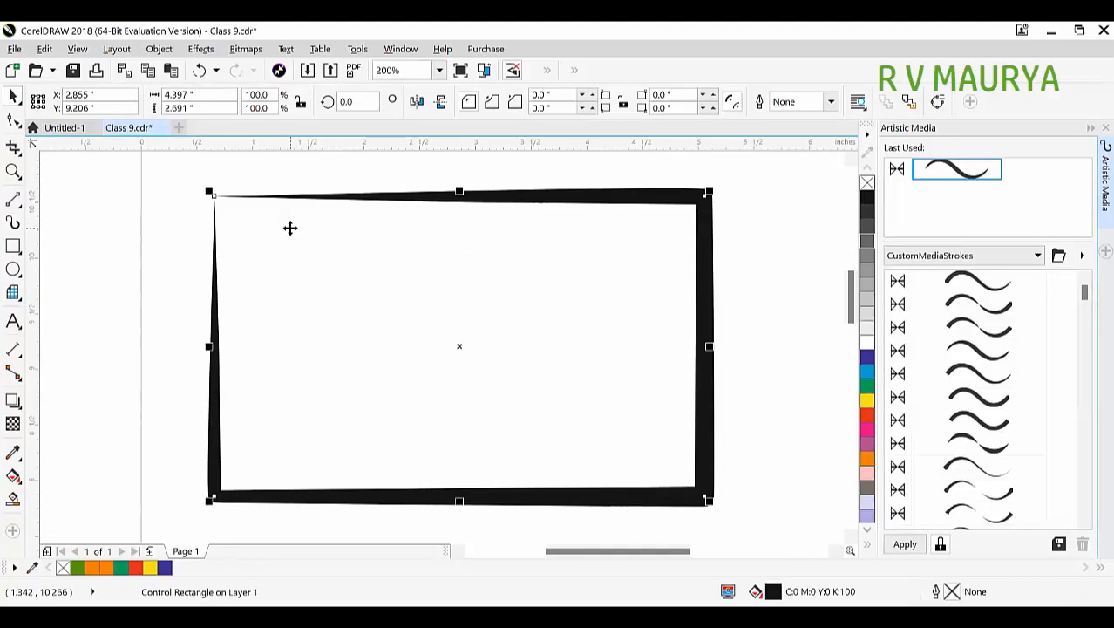
key("Delete")
- Draw a smaller rectangle about 2.54 × 1.6 inches and apply the last used tapered stroke to its outline
left_click(13, 247)
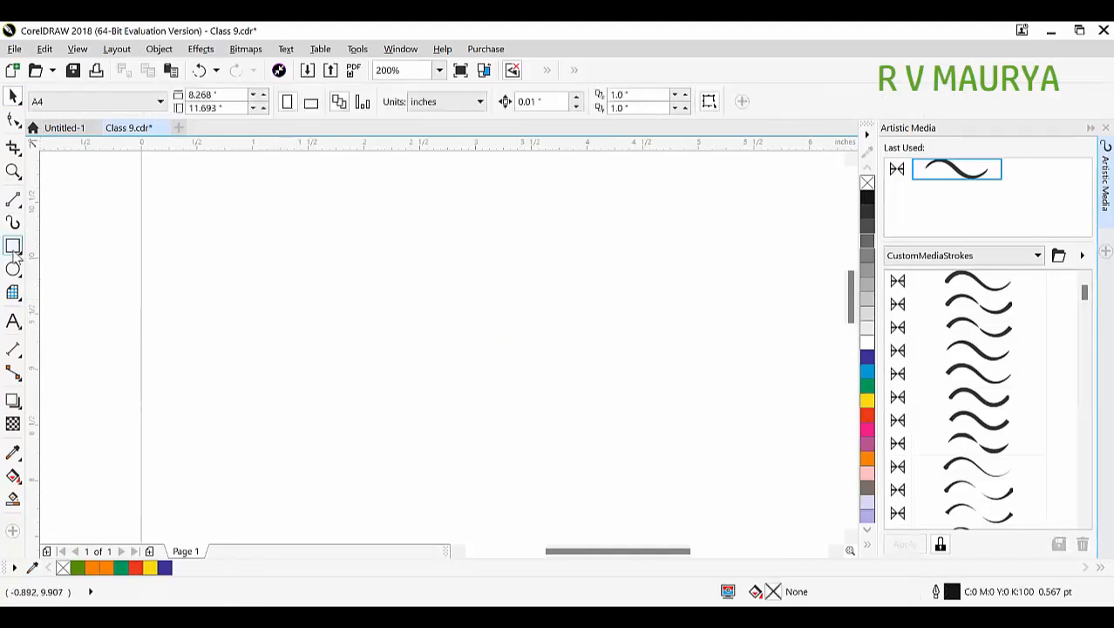
left_click_drag(293, 227, 578, 404)
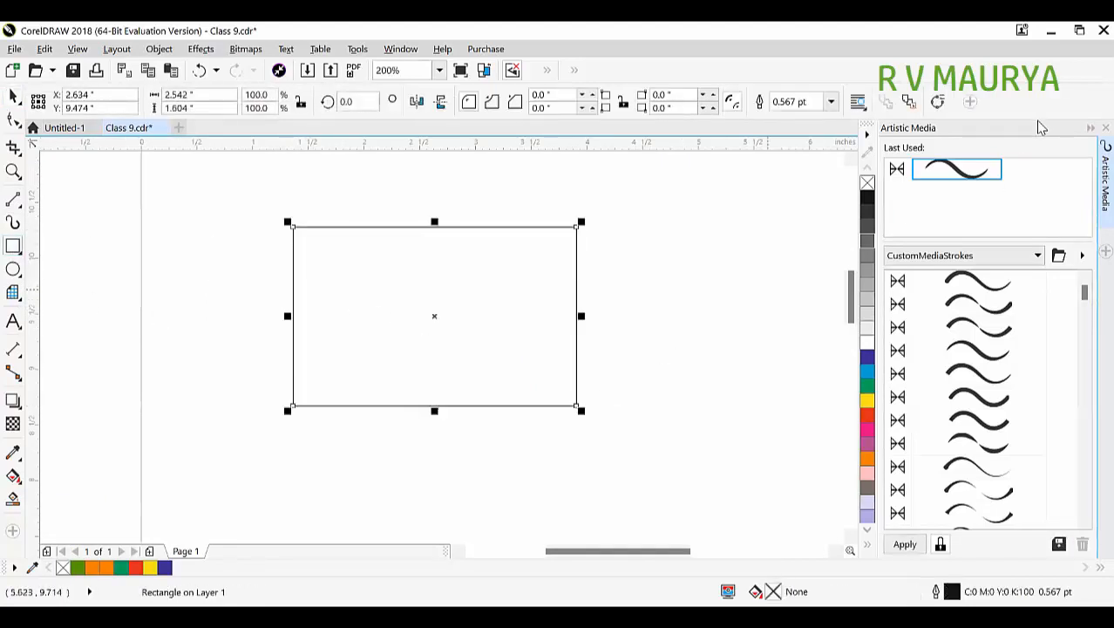
left_click(942, 175)
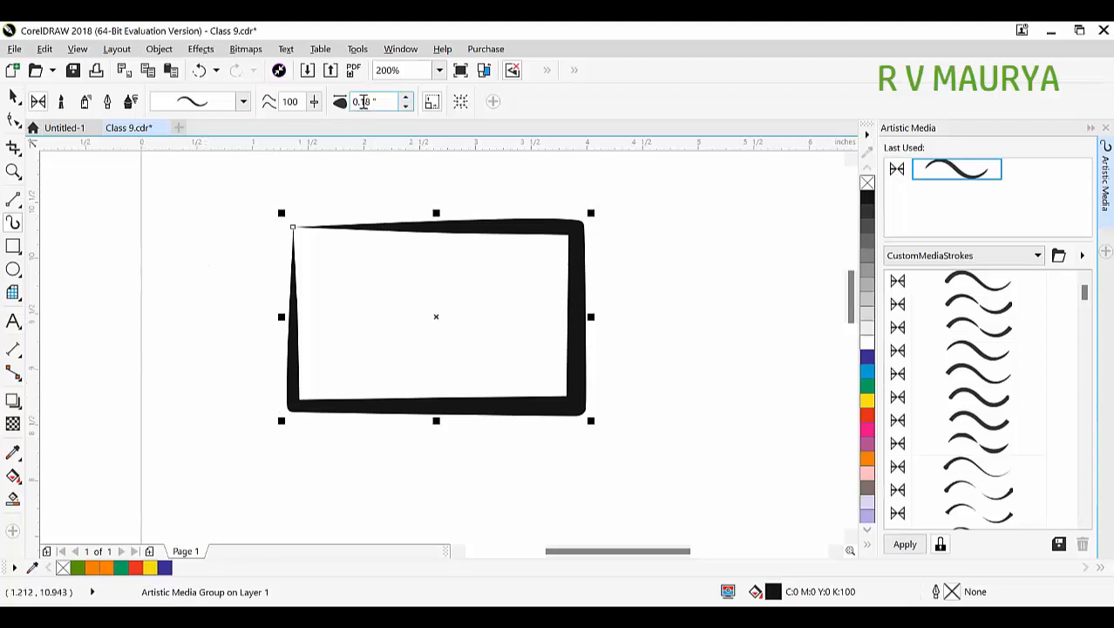
- Set the rectangle's artistic stroke width to 0.06 inches, and delete the rectangle
left_click(407, 98)
left_click(406, 98)
left_click(407, 98)
left_click(406, 97)
left_click(407, 98)
left_click(407, 98)
left_click(406, 97)
left_click(407, 108)
left_click(407, 107)
left_click(406, 107)
left_click(406, 107)
left_click(406, 108)
left_click(407, 107)
left_click(408, 107)
left_click(407, 107)
left_click(408, 107)
key("space")
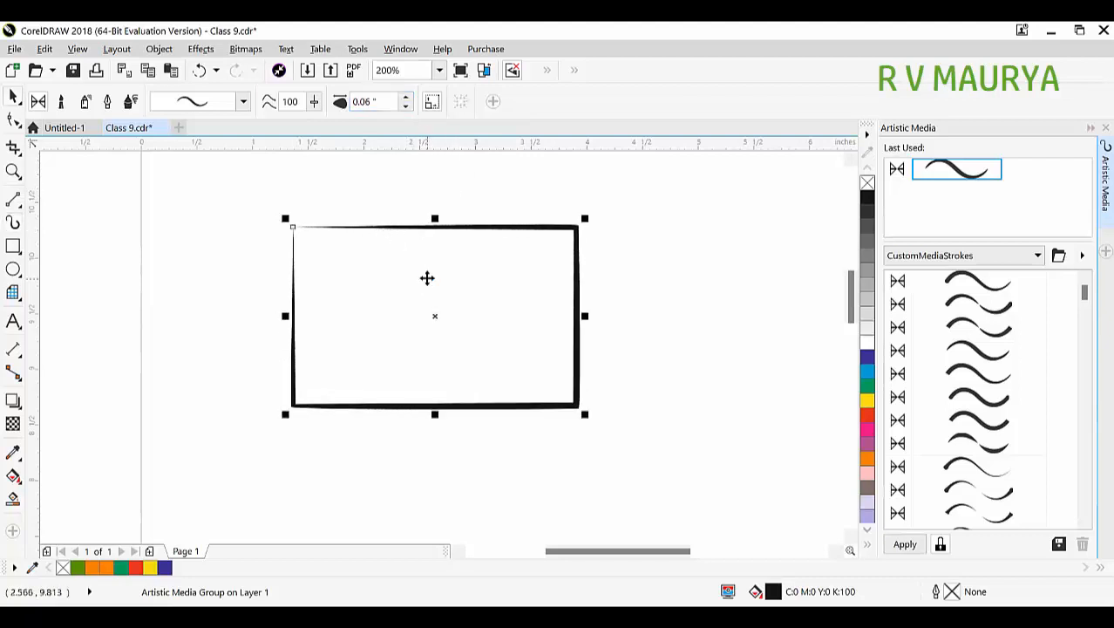
key("Delete")
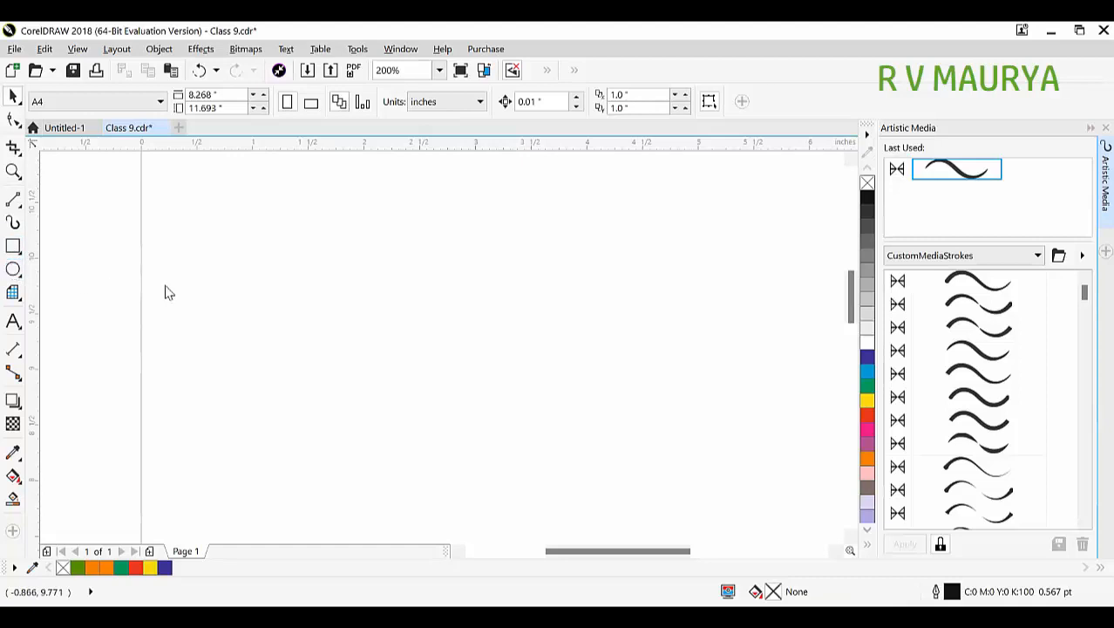
- Draw a circle about 2.18 inches in diameter and apply a preset stroke that tapers from a thick, flat start
key("F7")
left_click_drag(358, 218, 610, 410)
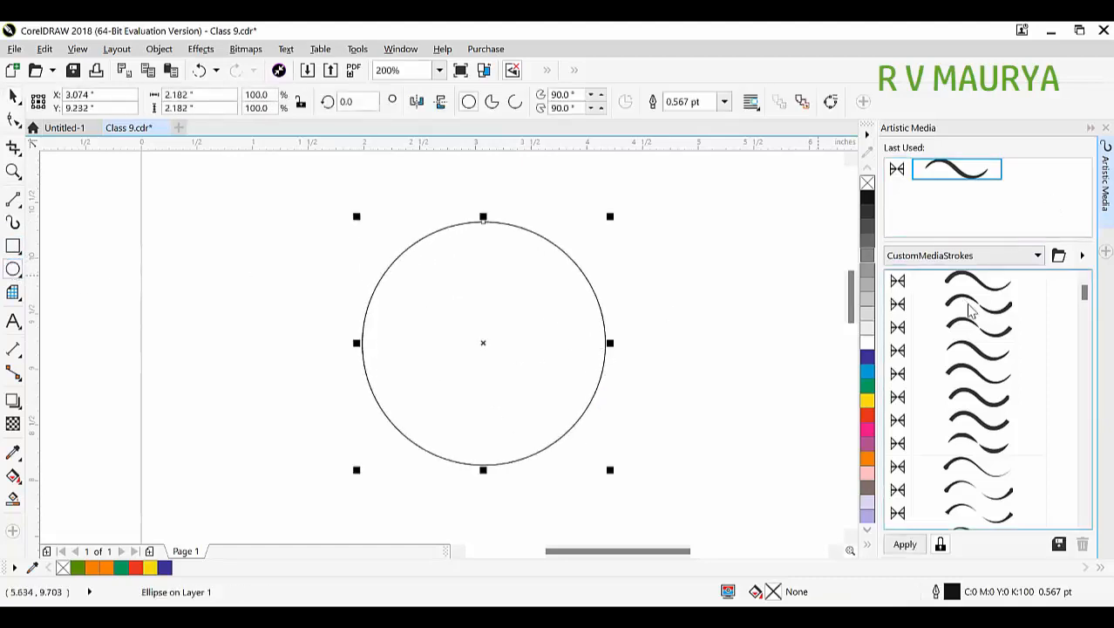
left_click(998, 490)
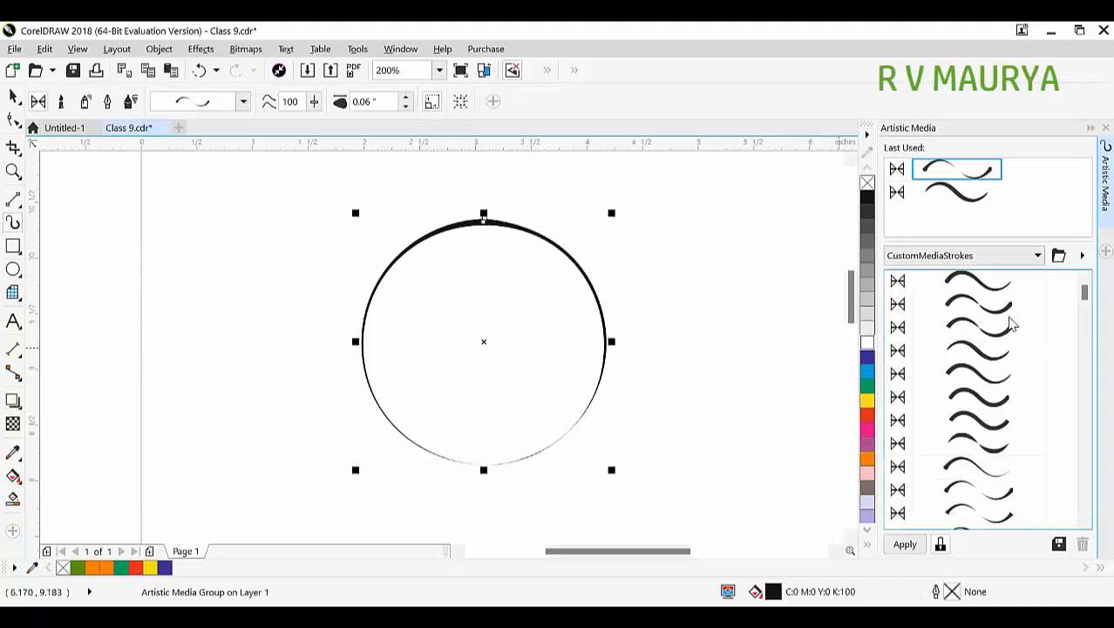
left_click(994, 420)
scroll(994, 423, "down", 2)
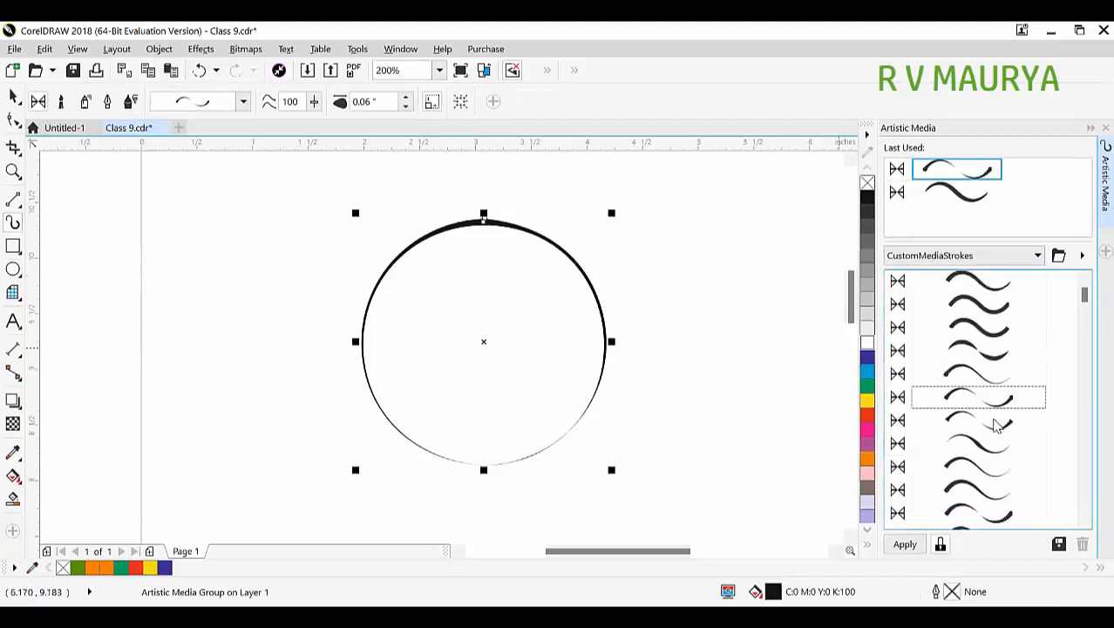
left_click(974, 445)
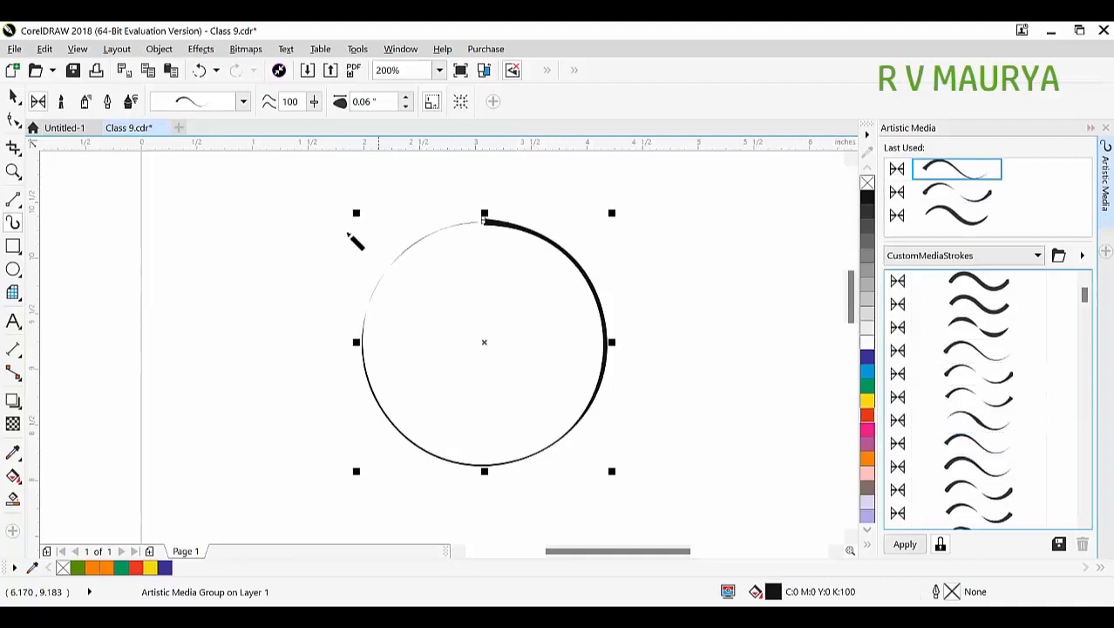
- Set the circle's artistic stroke width to 0.24 inches
scroll(462, 225, "up", 1)
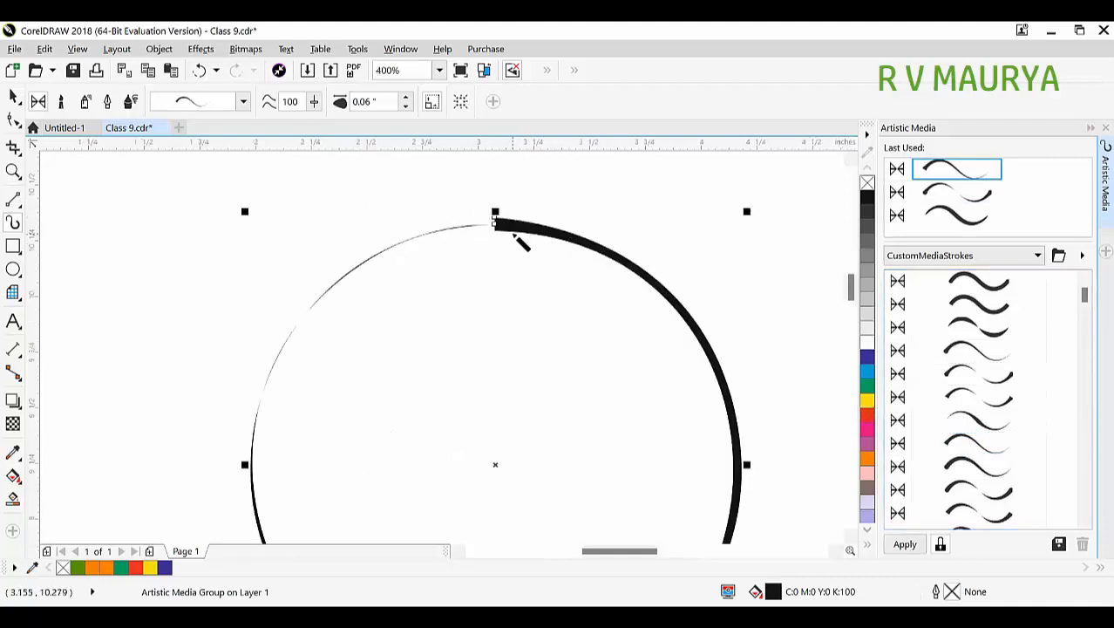
scroll(453, 180, "down", 2)
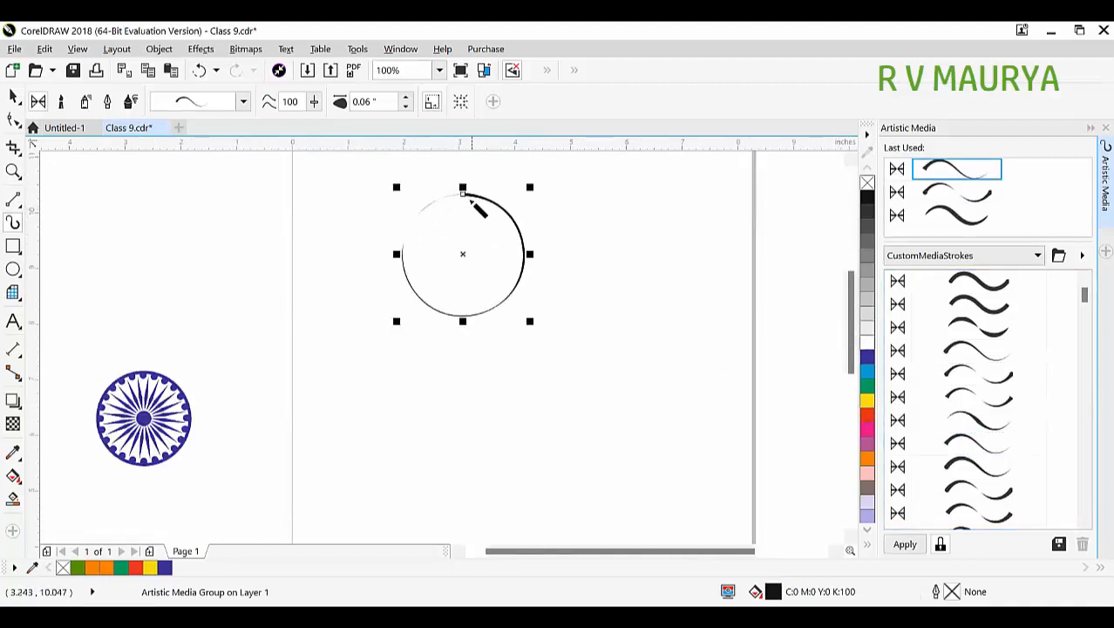
scroll(469, 193, "up", 1)
left_click(406, 99)
left_click(406, 99)
left_click(406, 98)
left_click(405, 99)
left_click(405, 98)
left_click(406, 99)
left_click(406, 99)
left_click(405, 98)
left_click(405, 99)
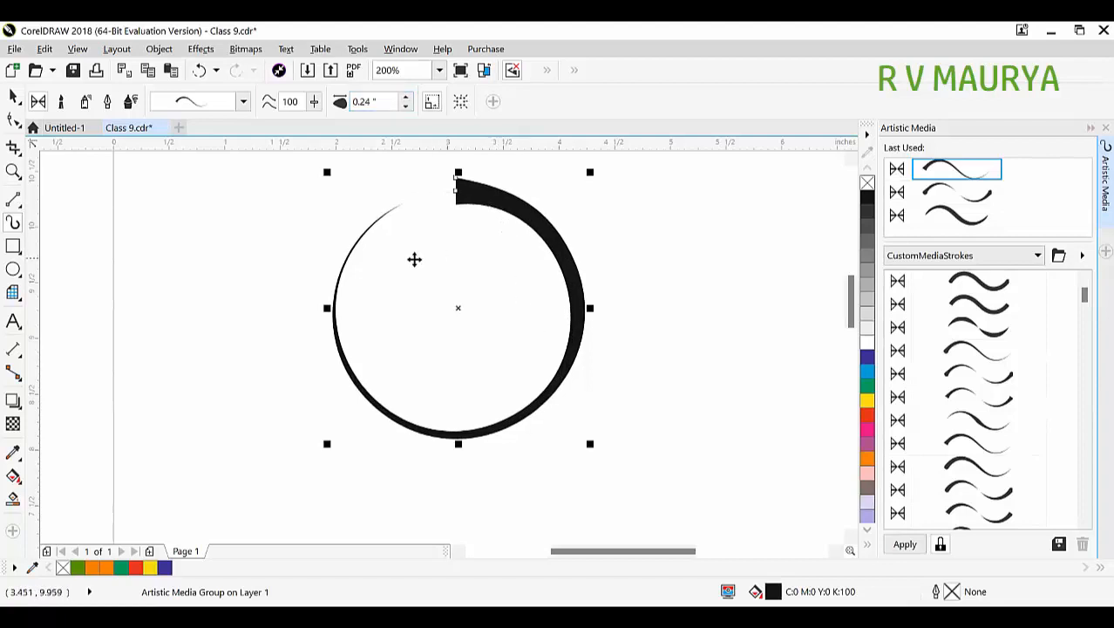
- Move the stroked circle aside, and draw a second circle about 2.07 inches wide with a round-ended tapered preset stroke
left_click_drag(498, 209, 409, 251)
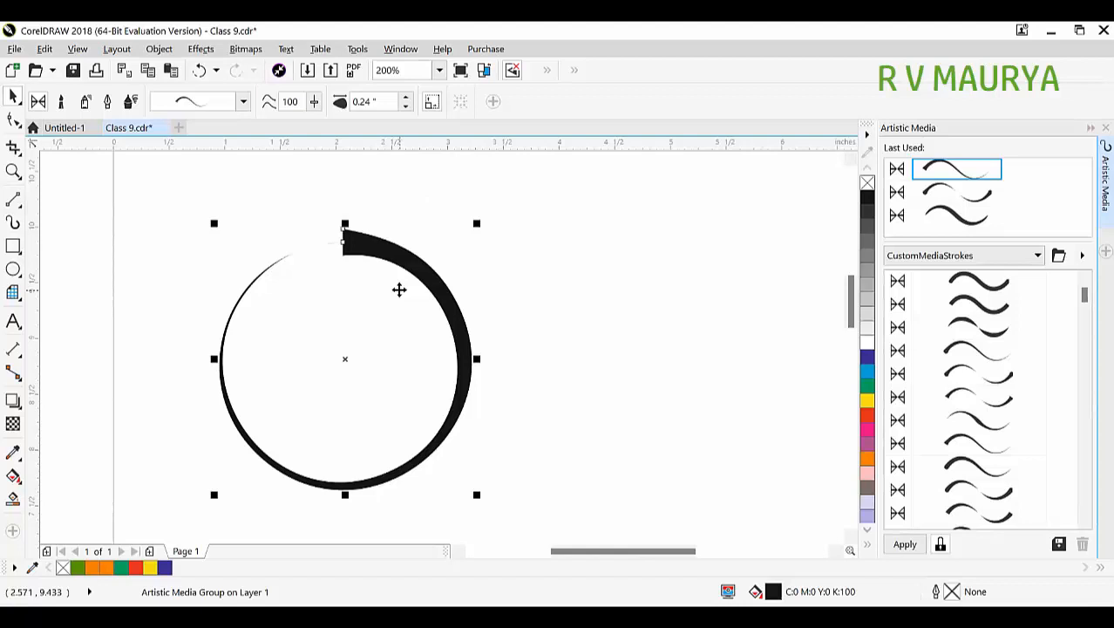
left_click_drag(418, 266, 387, 269)
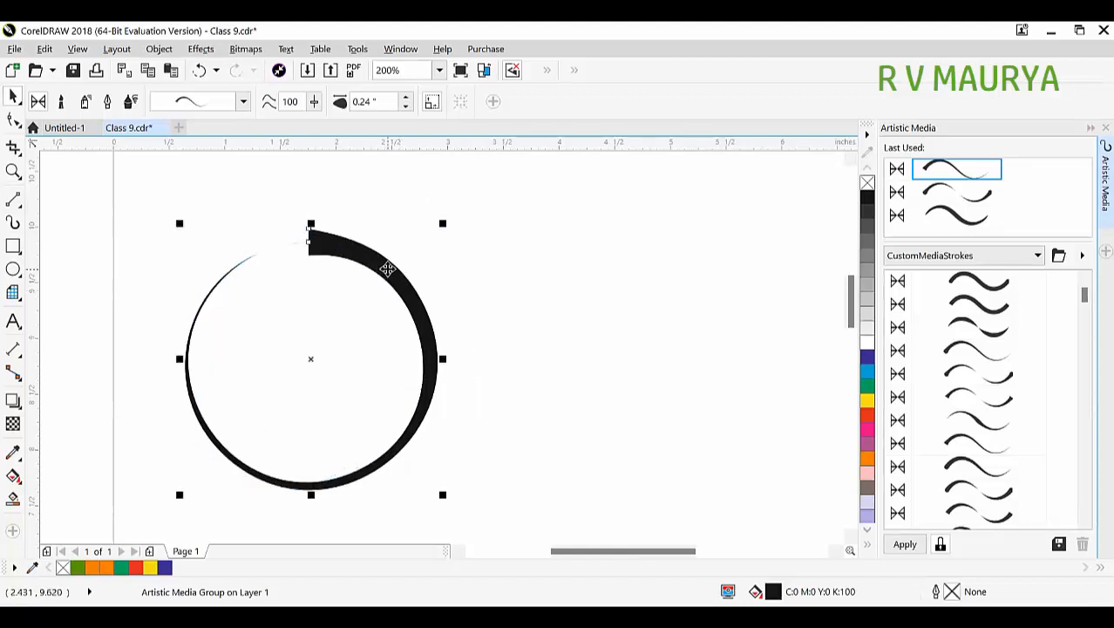
left_click(13, 269)
mouse_move(523, 214)
left_mouse_down()
mouse_move(703, 435)
mouse_move(752, 444)
left_mouse_up()
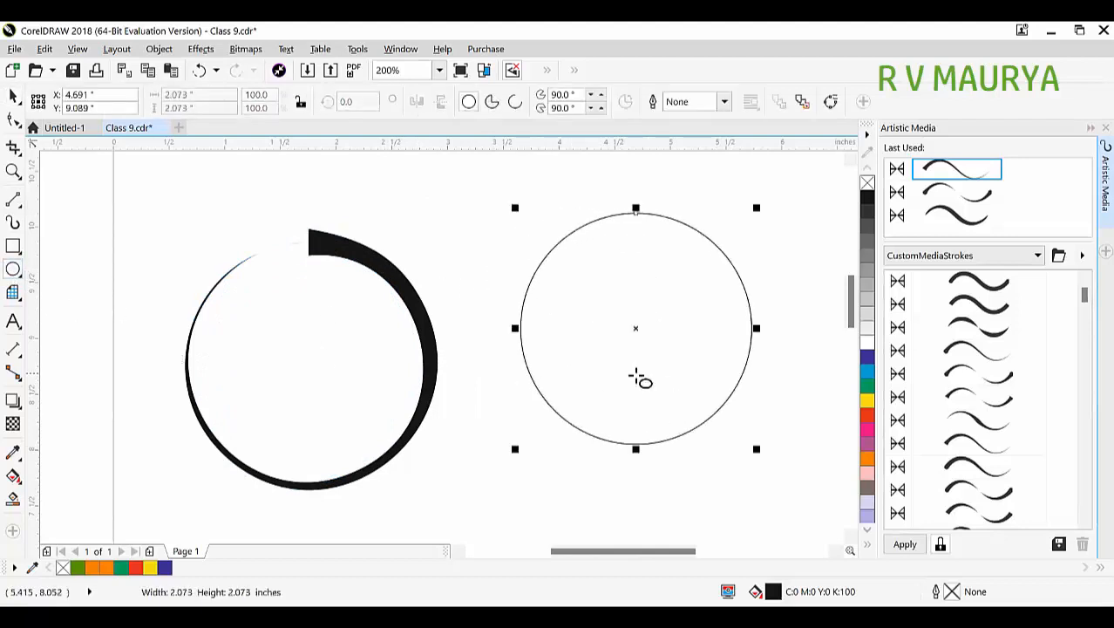
scroll(978, 393, "down", 3)
left_click(976, 349)
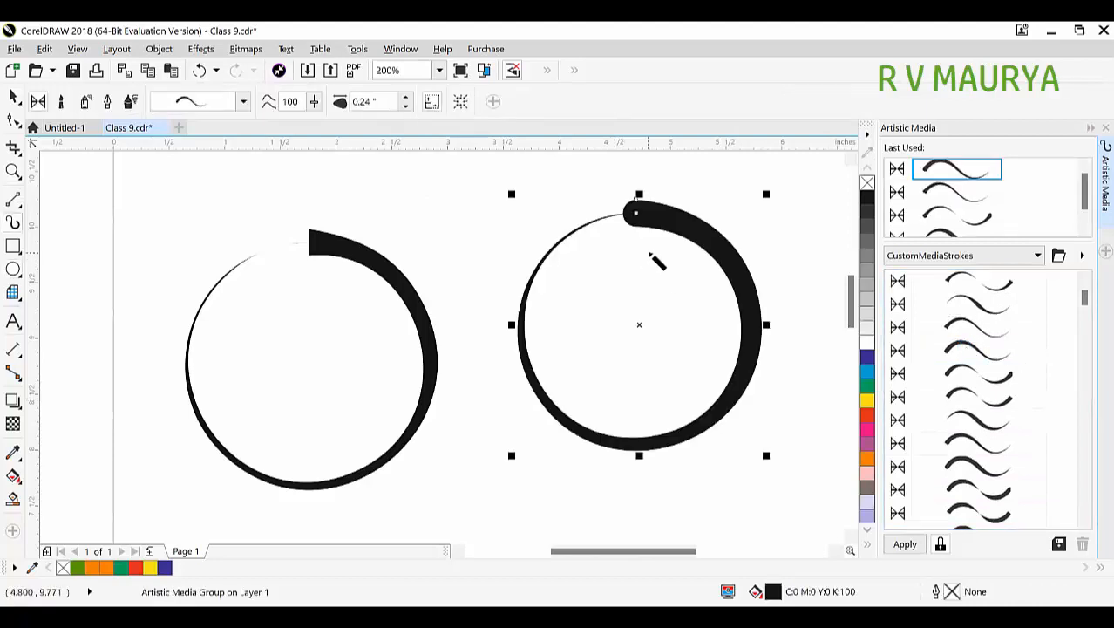
key("space")
left_click(674, 264)
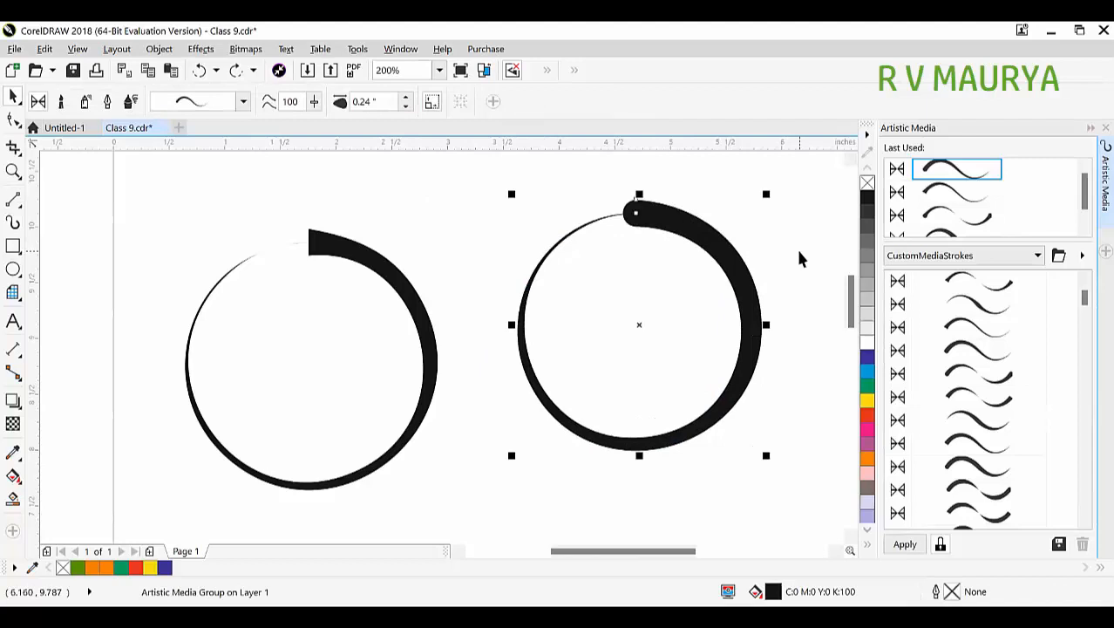
- Draw a plain circle about 1.69 inches in diameter and delete the flat-ended stroked circle beside it
left_click(14, 269)
mouse_move(160, 181)
left_mouse_down()
mouse_move(333, 316)
mouse_move(348, 366)
left_mouse_up()
key("space")
left_click(413, 307)
key("Delete")
- Reposition and enlarge the plain circle, and move the round-ended stroked circle close beside it
left_click_drag(346, 251, 390, 294)
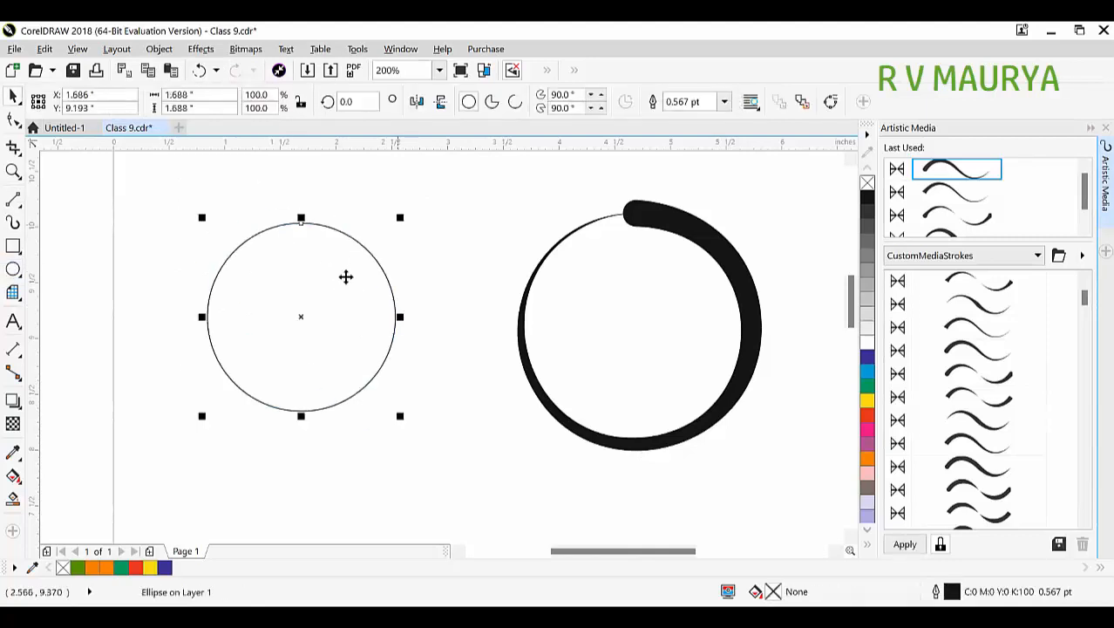
key("Down")
left_click_drag(408, 226, 422, 210)
left_click_drag(577, 228, 504, 261)
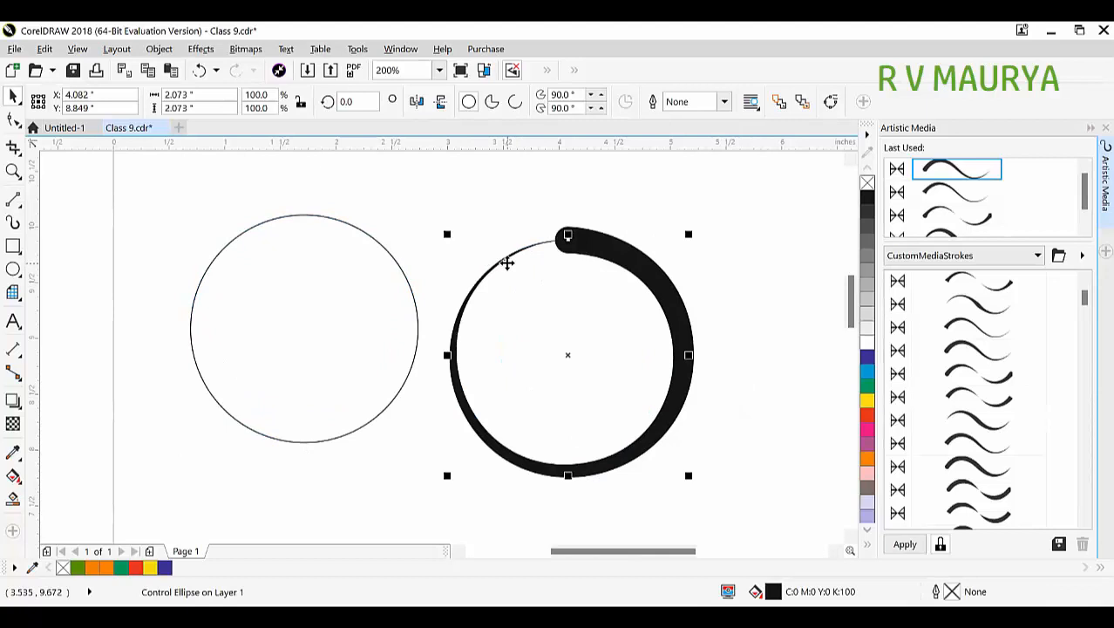
- Try mirroring the stroked circle vertically, undo the flip and deselect the circle
left_click(440, 102)
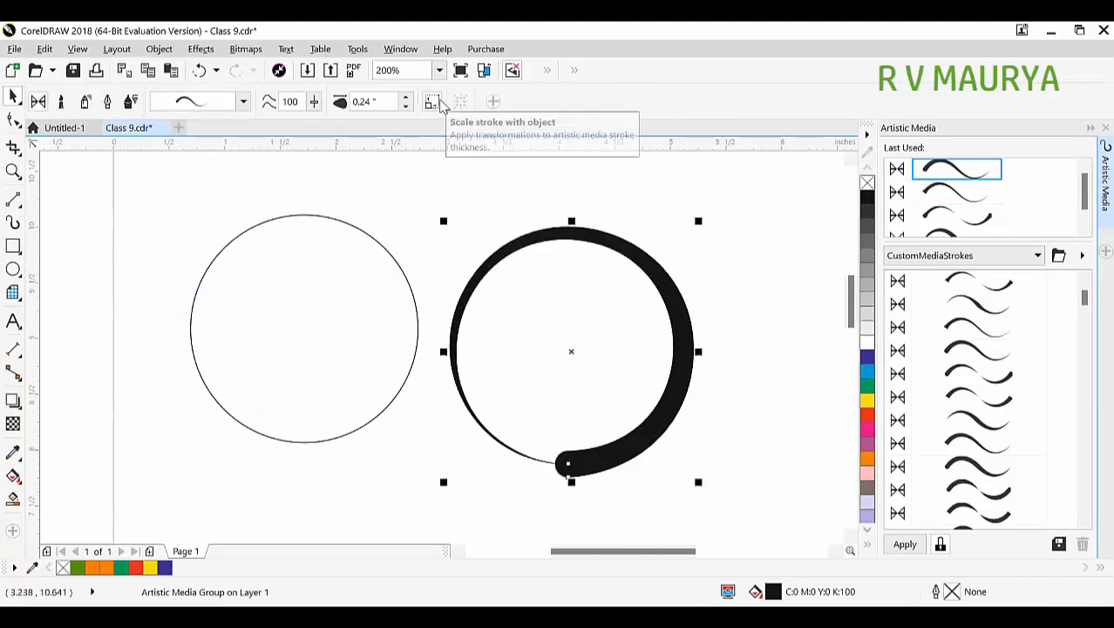
key("ctrl+z")
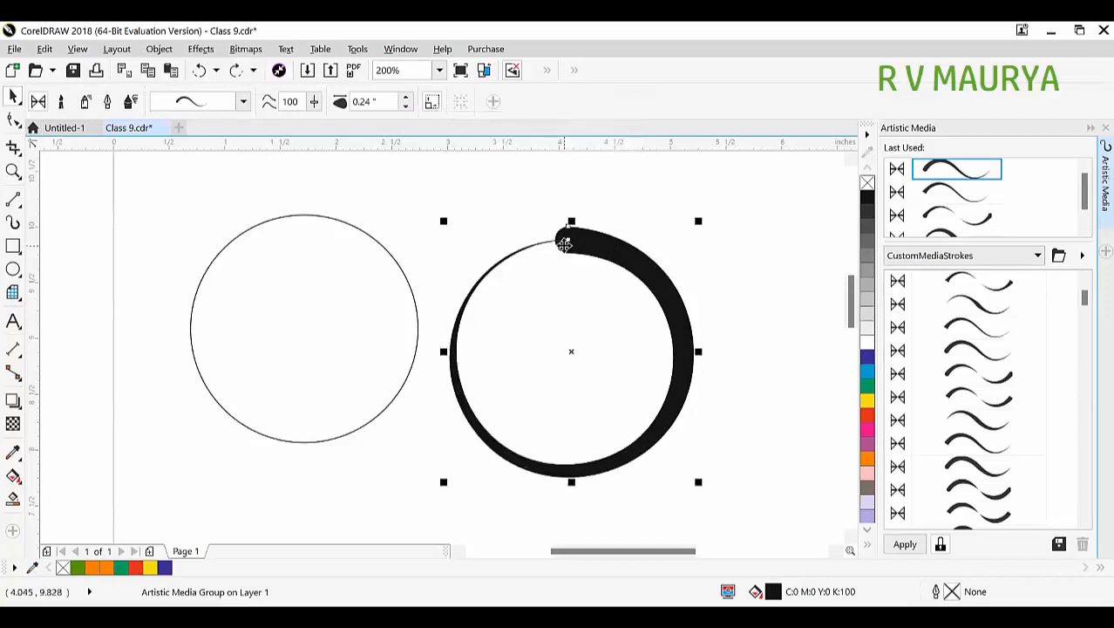
left_click(686, 212)
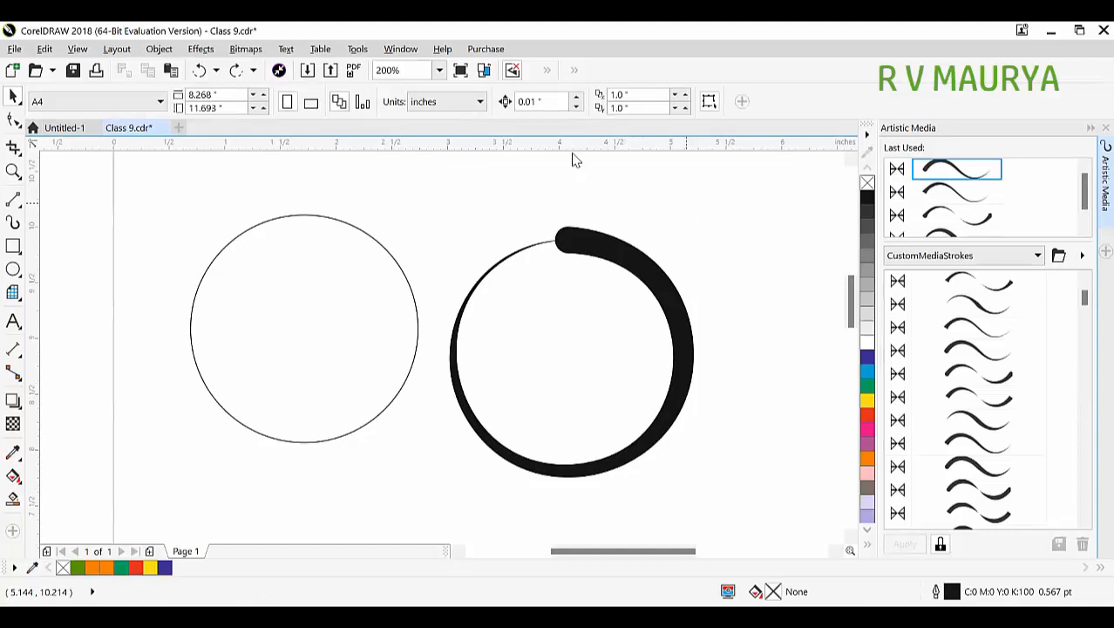
- Import the portrait photo SAVE_20230408_113620 (1).jpg about 1.75 × 2.62 inches in size over the lower part of the plain circle
key("ctrl+i")
left_click(303, 194)
double_click(303, 194)
left_click_drag(389, 231, 514, 417)
key("F7")
mouse_move(469, 263)
left_mouse_down()
mouse_move(384, 346)
mouse_move(297, 281)
left_mouse_up()
key("space")
key("Delete")
left_click_drag(396, 237, 431, 185)
left_click_drag(355, 258, 368, 405)
left_click_drag(424, 428, 652, 251)
left_click(631, 241)
key("ctrl+z")
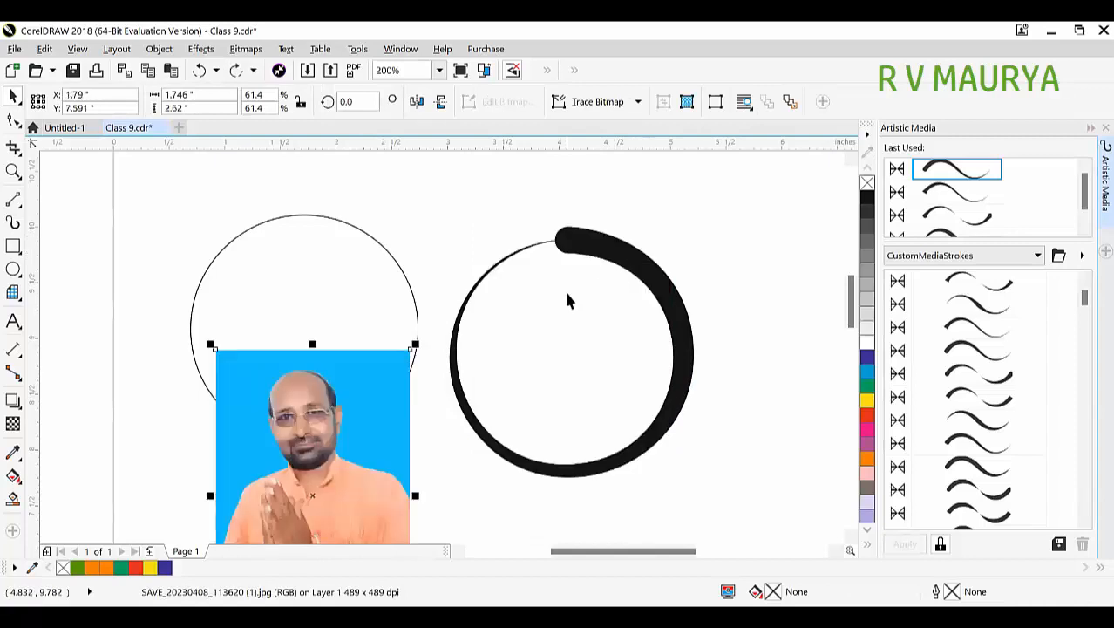
- Break the stroked circle's artistic media group apart
left_click(646, 246)
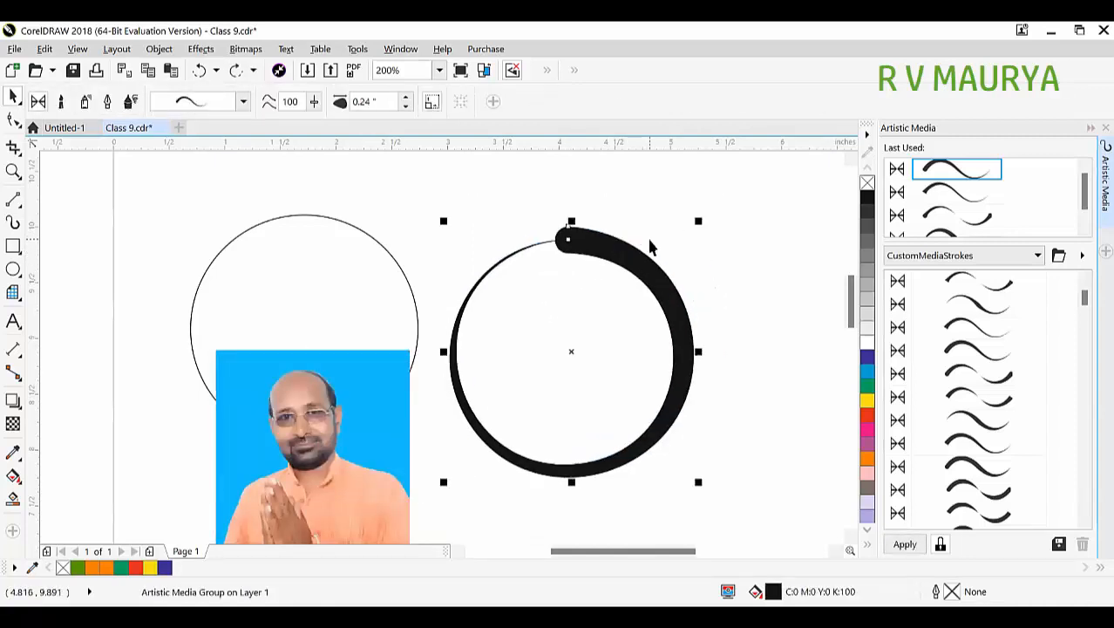
key("ctrl+k")
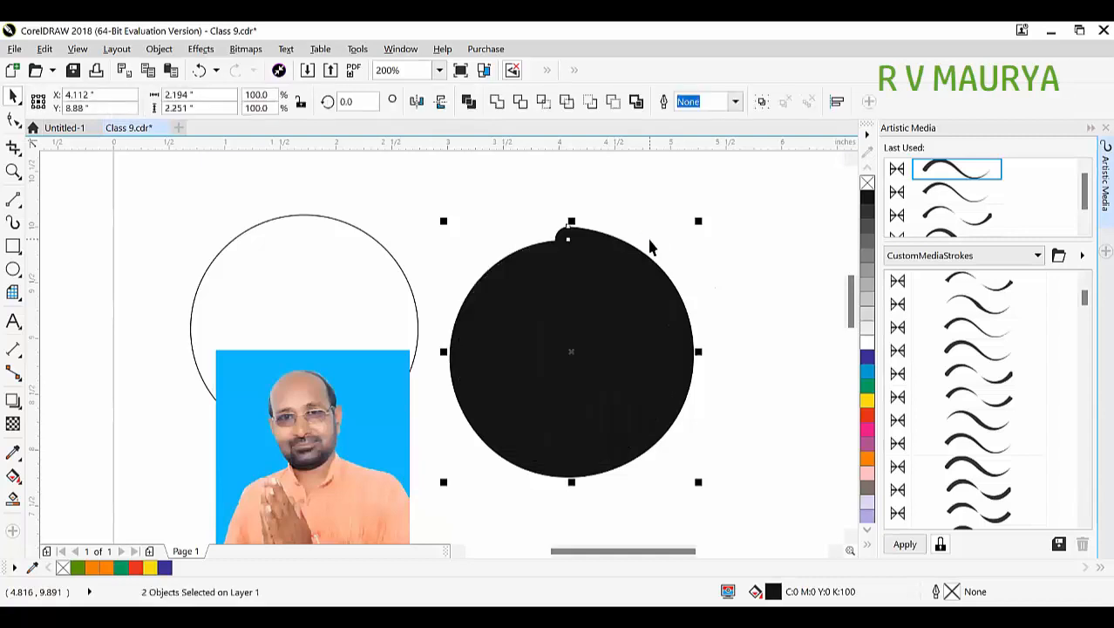
- Try moving the pieces of the broken-apart stroked circle, and undo each move
left_click_drag(645, 349, 681, 403)
key("ctrl+z")
left_click_drag(609, 330, 621, 346)
key("ctrl+z")
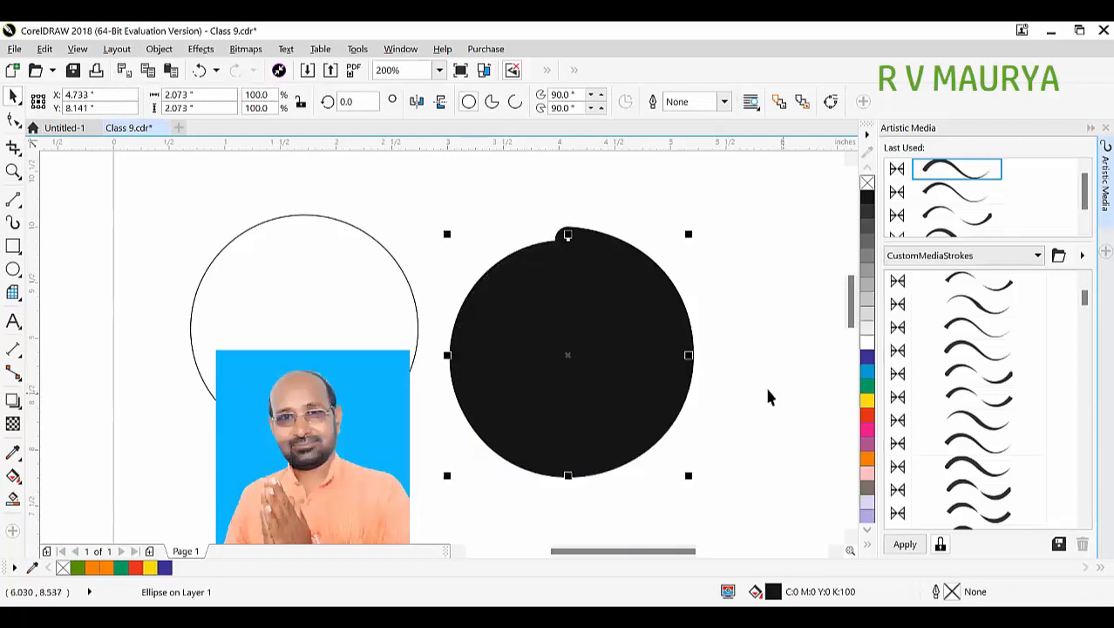
- Fill the circle inside the stroke ring with yellow and place the portrait photo inside it as a PowerClip
left_click(868, 404)
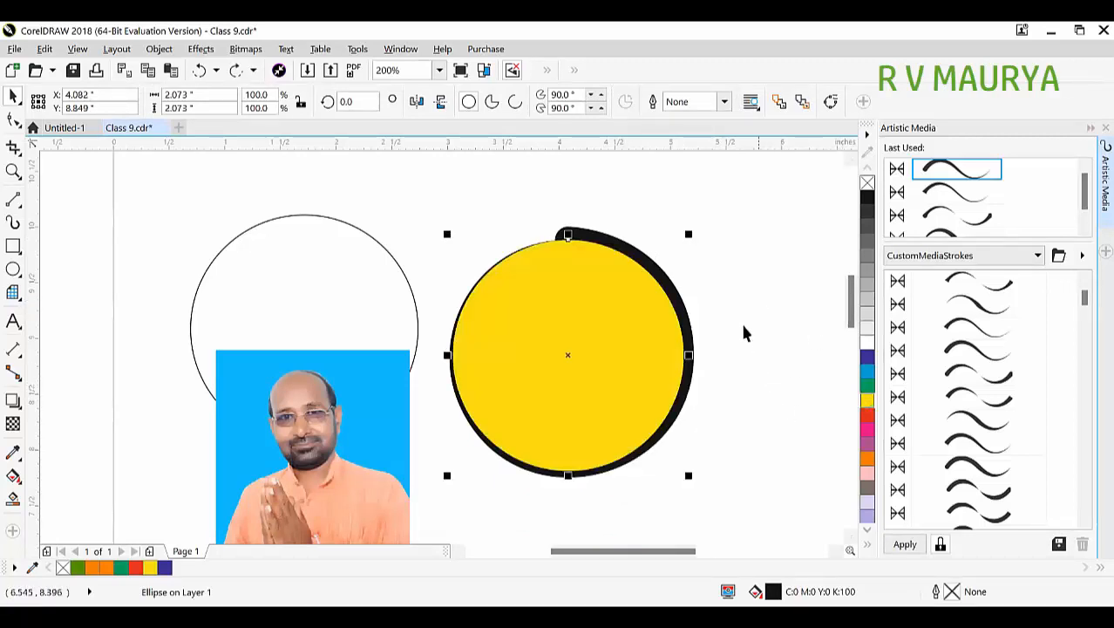
left_click(733, 274)
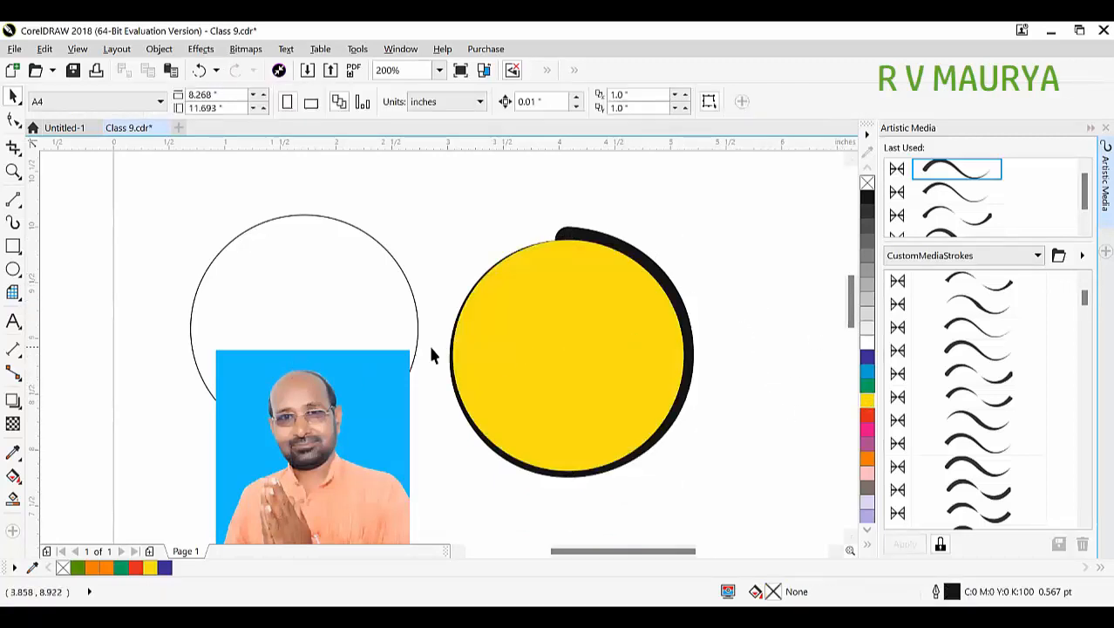
left_click(370, 389)
left_click_drag(294, 394, 322, 224)
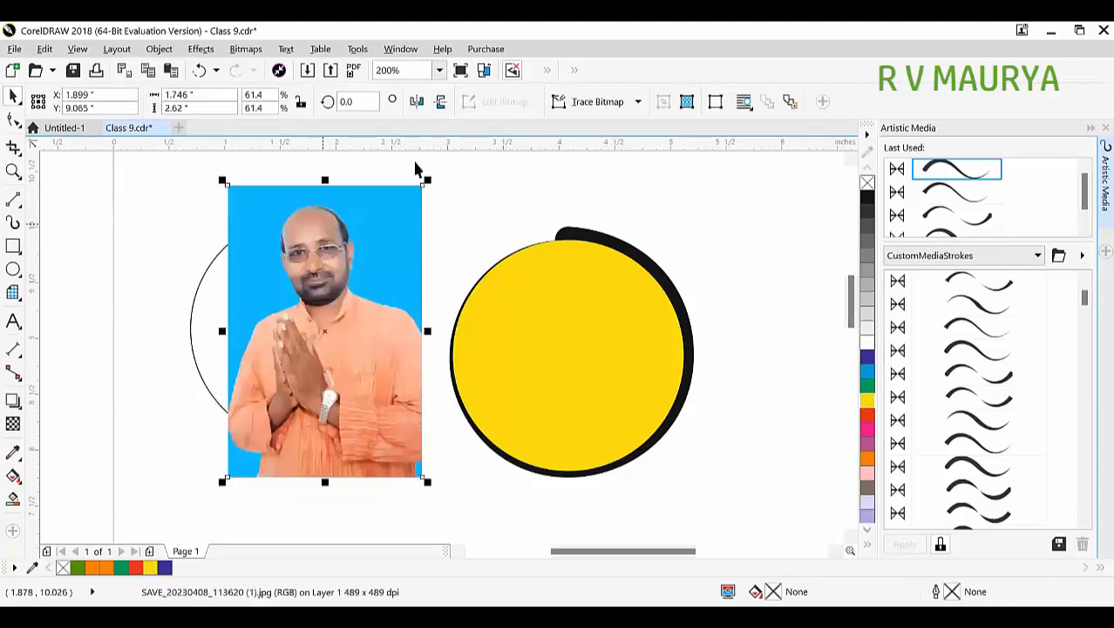
left_click(583, 299)
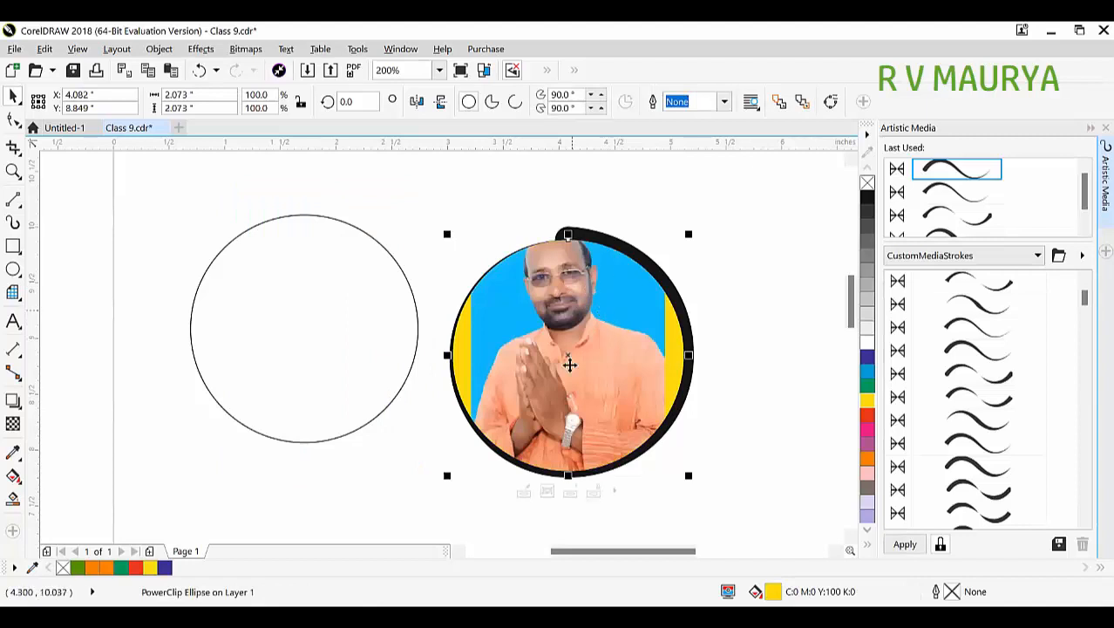
- Edit the PowerClip contents, moving the photo down and enlarging it to about 2.06 × 3.09 inches to cover the circle's width
left_click(594, 306, "ctrl")
left_click_drag(598, 277, 597, 339)
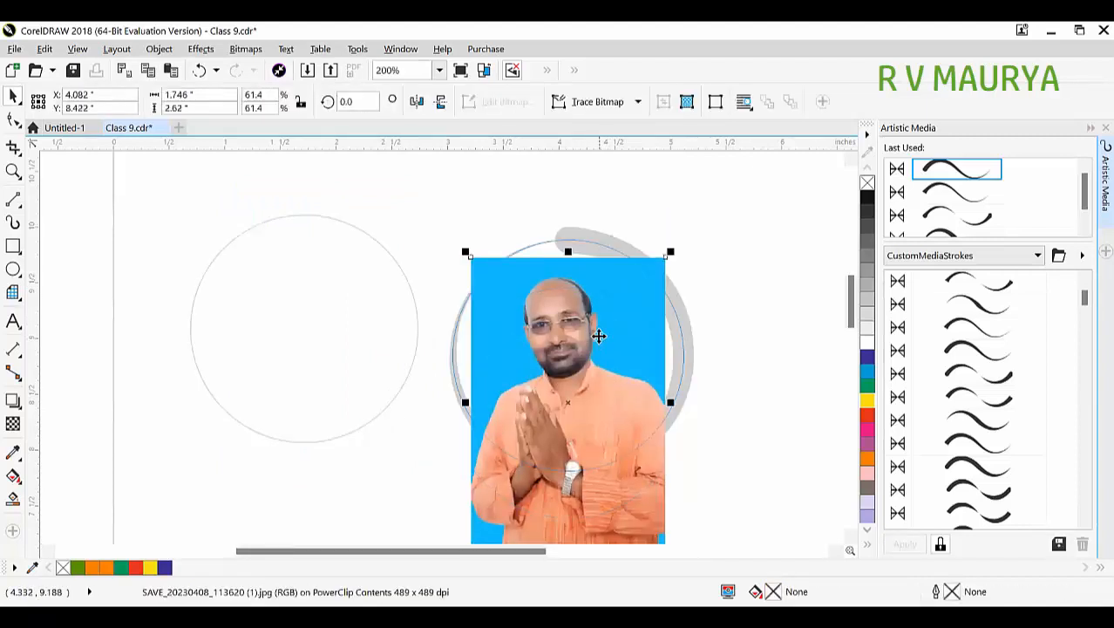
left_click_drag(674, 254, 691, 229)
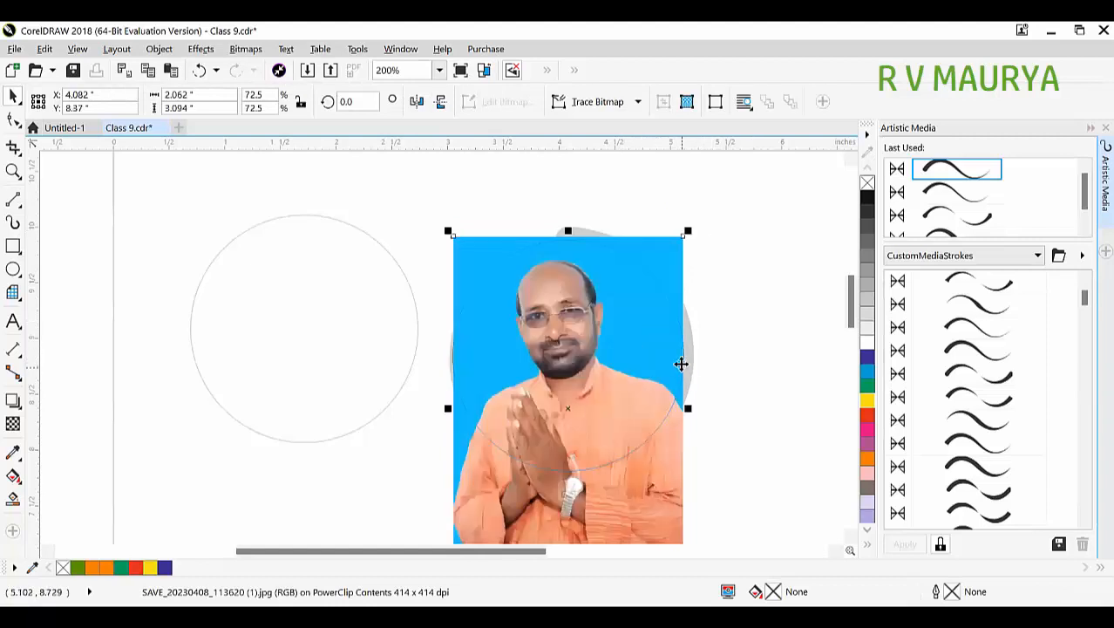
left_click(751, 324, "ctrl")
- Place the photo circle behind the black stroke ring and deselect it
left_click(751, 330)
left_click_drag(540, 317, 658, 340)
key("Escape")
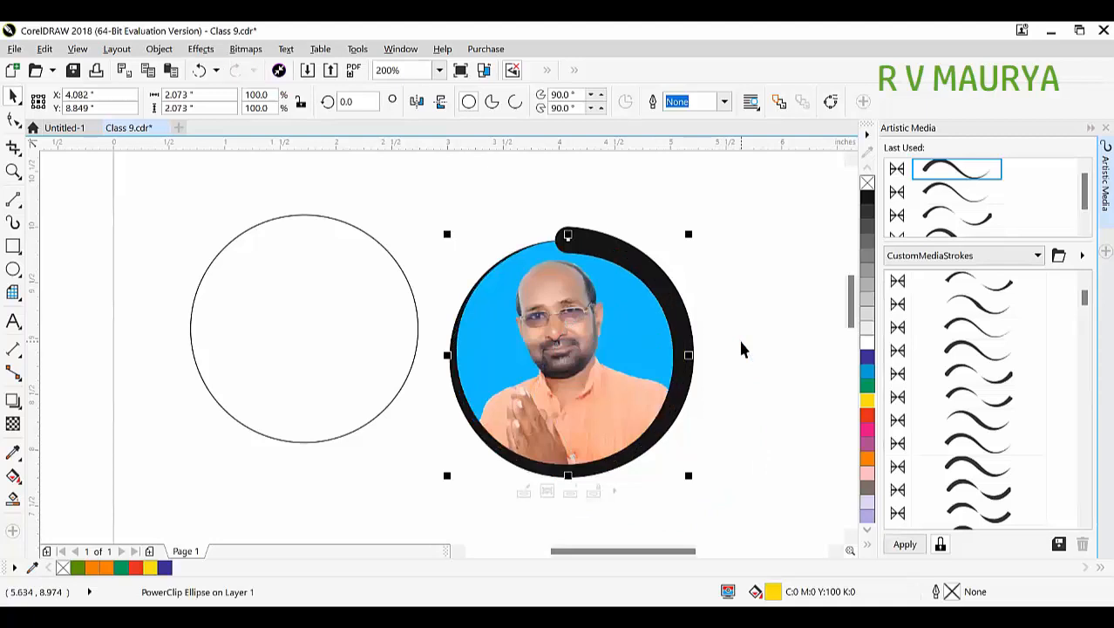
left_click(740, 298)
- Try various palette fills on the stroke ring, including orange, greys, black and dark blue
left_click(666, 313)
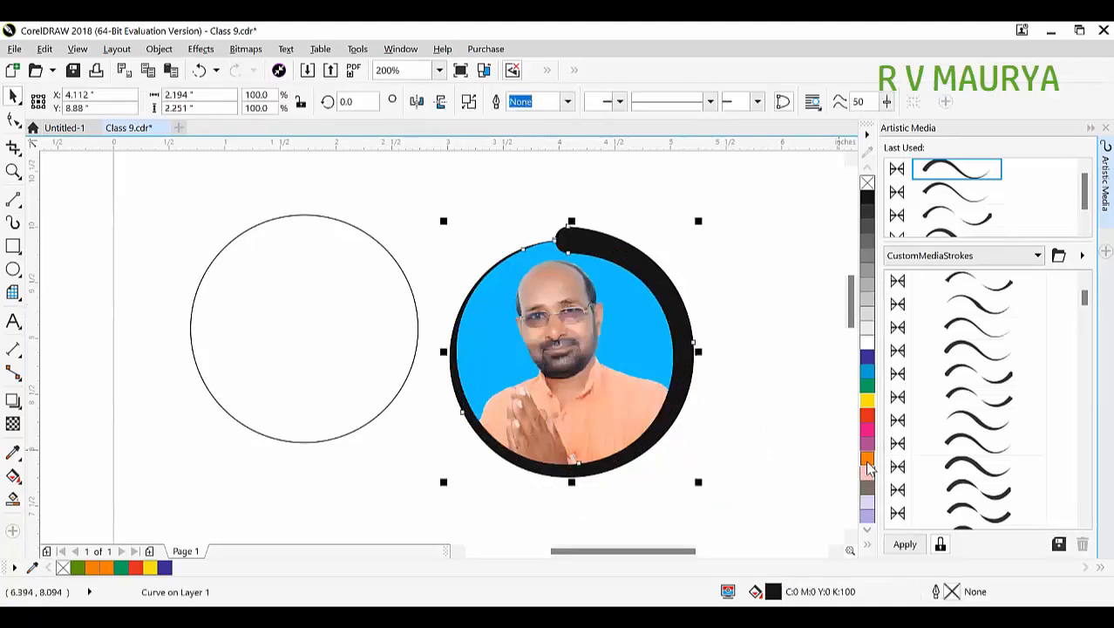
left_click(866, 458)
left_click(867, 383)
left_click(867, 370)
left_click(867, 337)
left_click(868, 301)
left_click(868, 287)
left_click(867, 244)
left_click(865, 228)
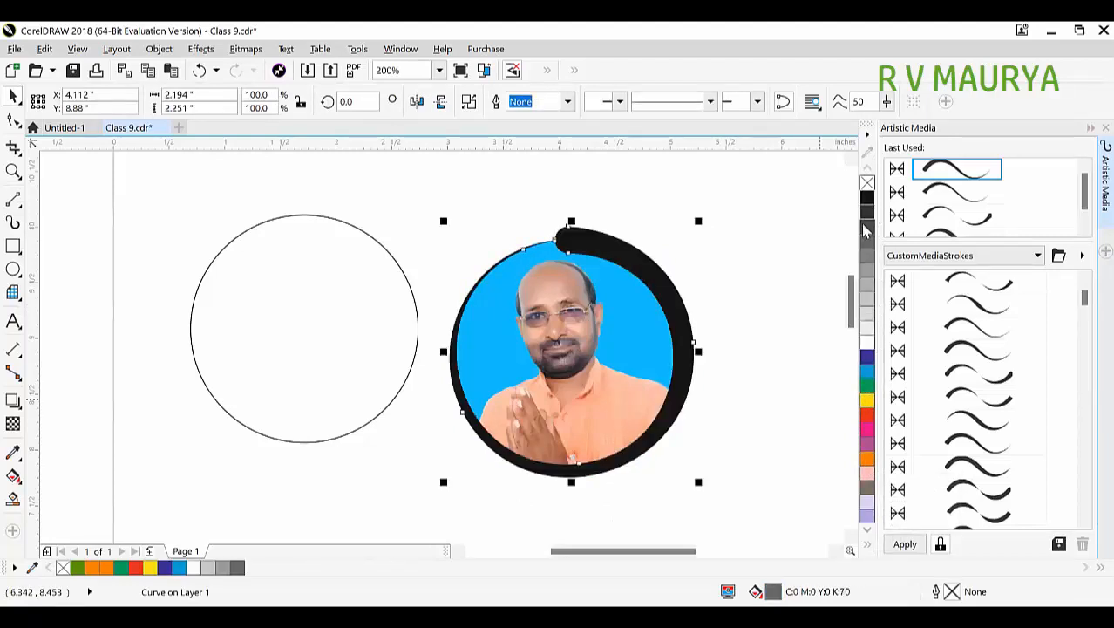
left_click(866, 199)
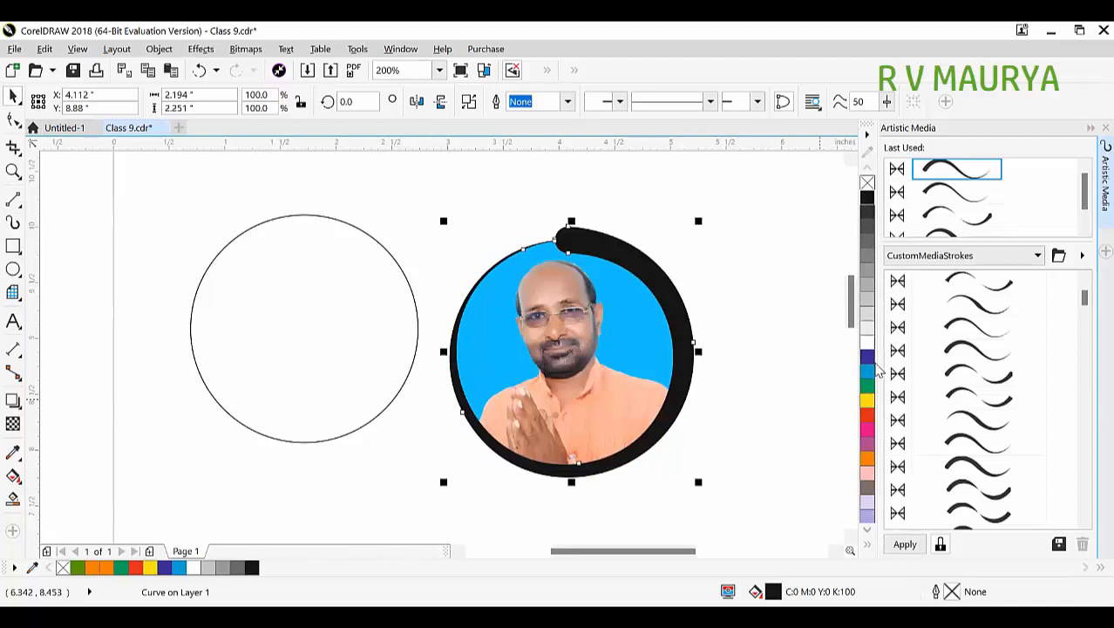
left_click(867, 356)
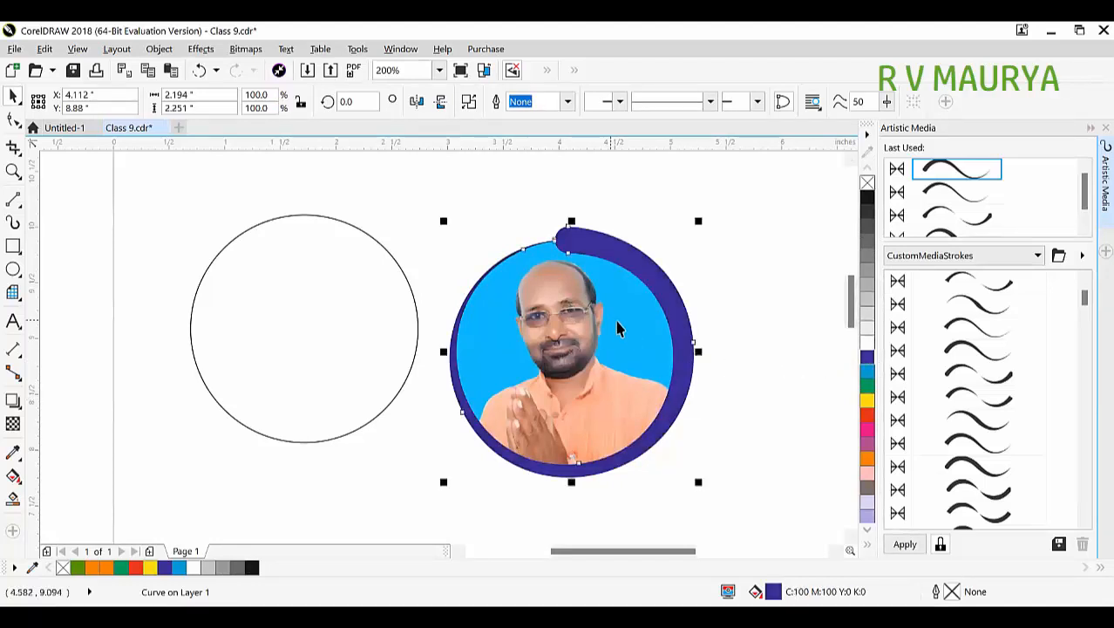
- Fill the stroke ring with yellow, try orange on it and undo the orange fill
left_click(866, 401)
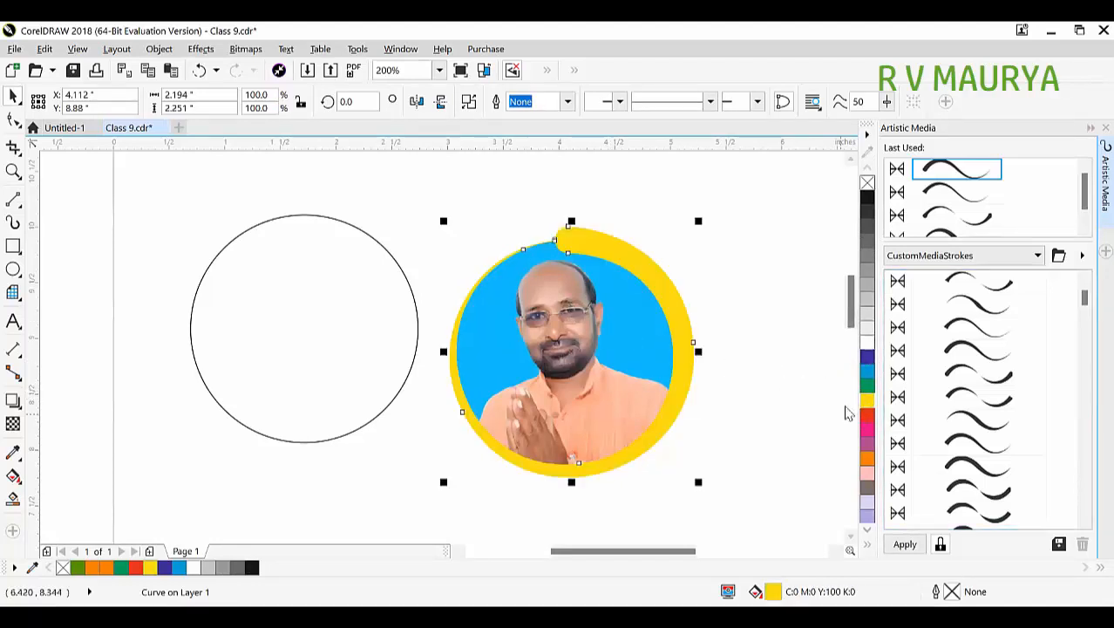
left_click(867, 458)
left_click(733, 428)
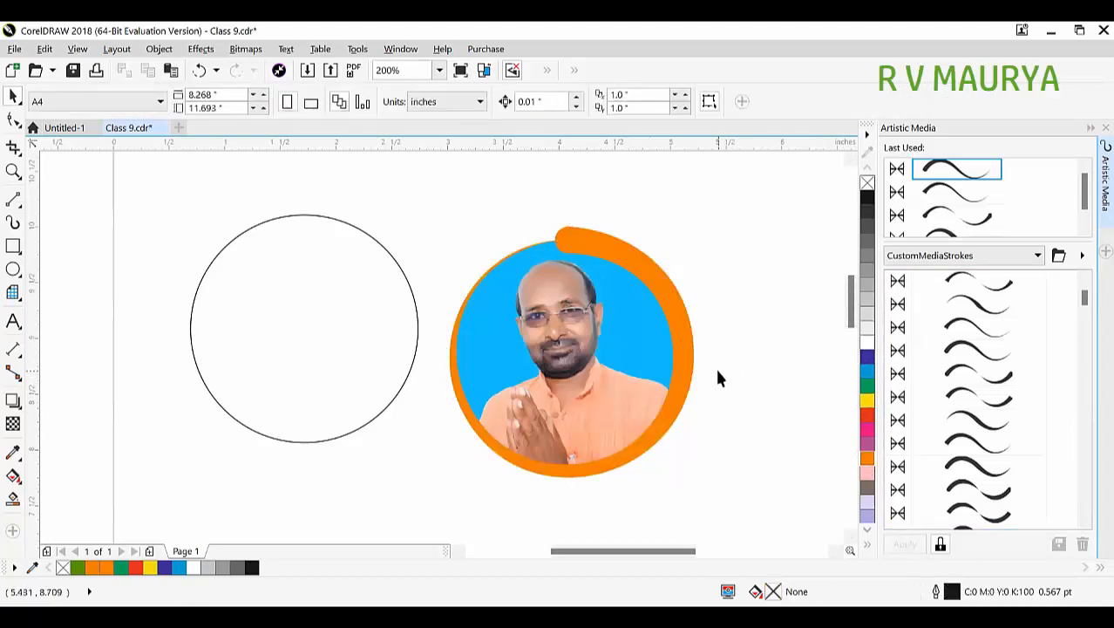
key("ctrl+z")
- Try moving the photo circle out of the yellow ring, and undo the move
left_click(287, 287)
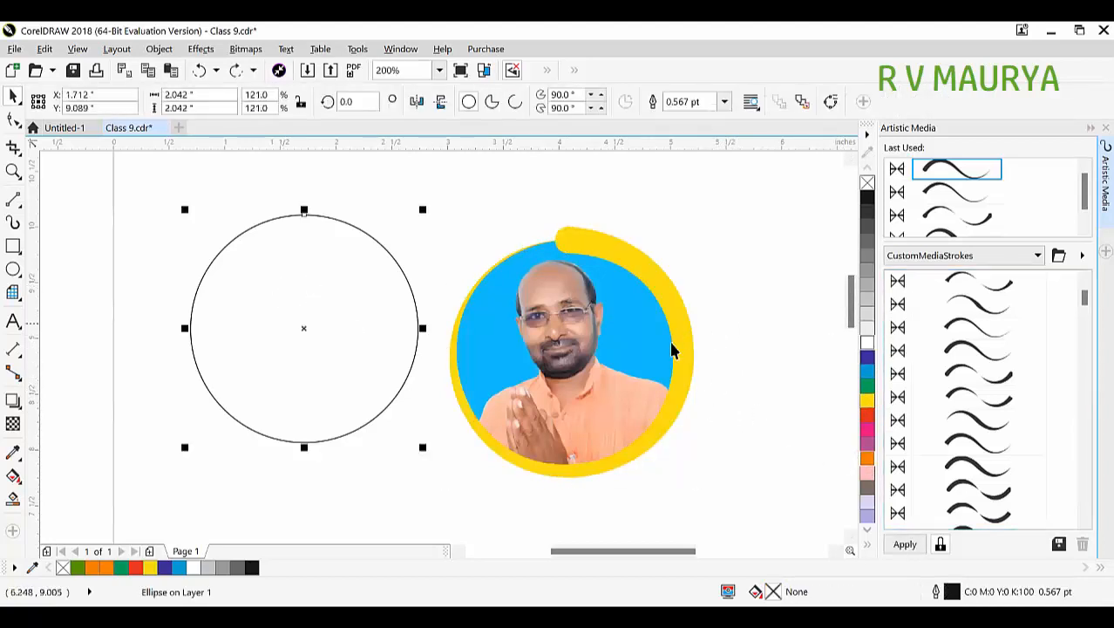
left_click_drag(569, 349, 423, 322)
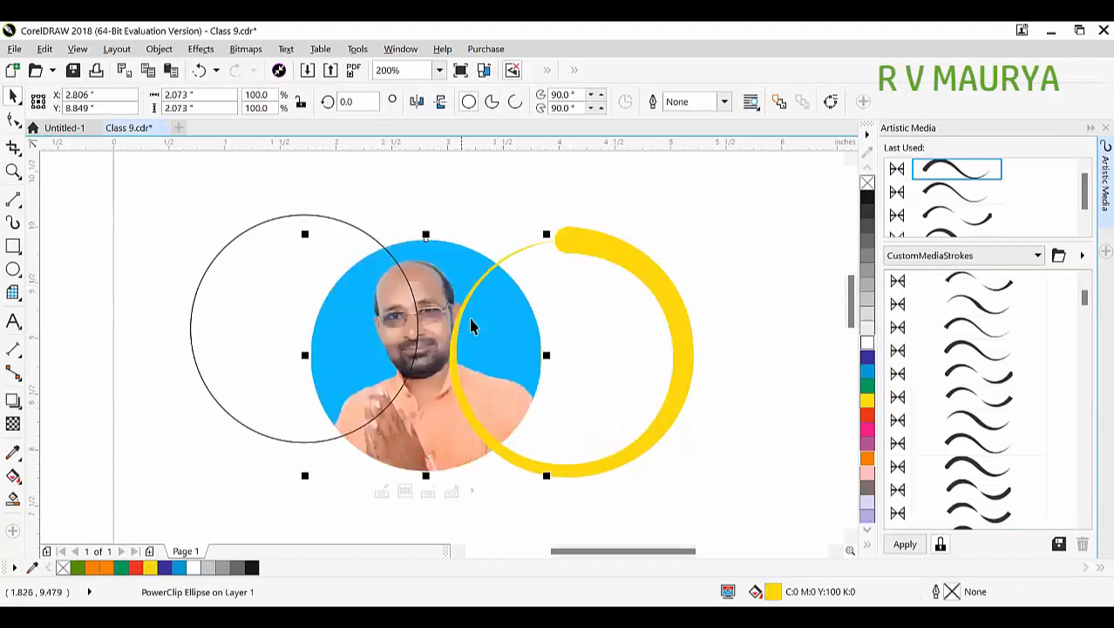
key("ctrl+z")
- Clear the page by deleting the plain circle, the photo circle and the yellow ring
left_click(440, 320)
left_click_drag(332, 329, 321, 321)
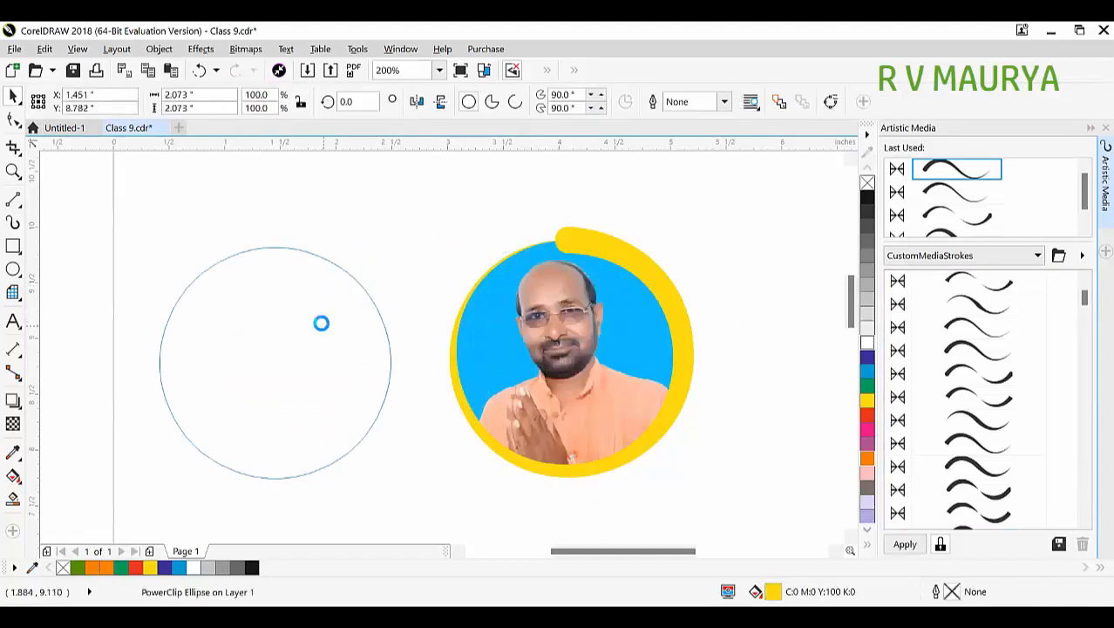
key("Delete")
left_click(588, 286)
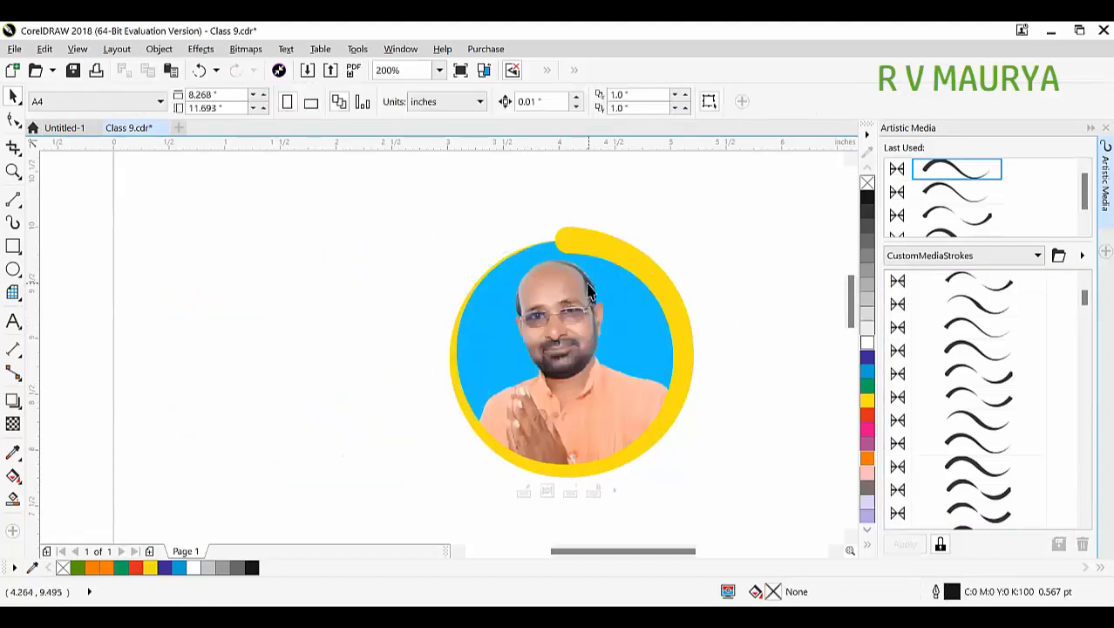
key("Delete")
left_click(621, 262)
key("Delete")
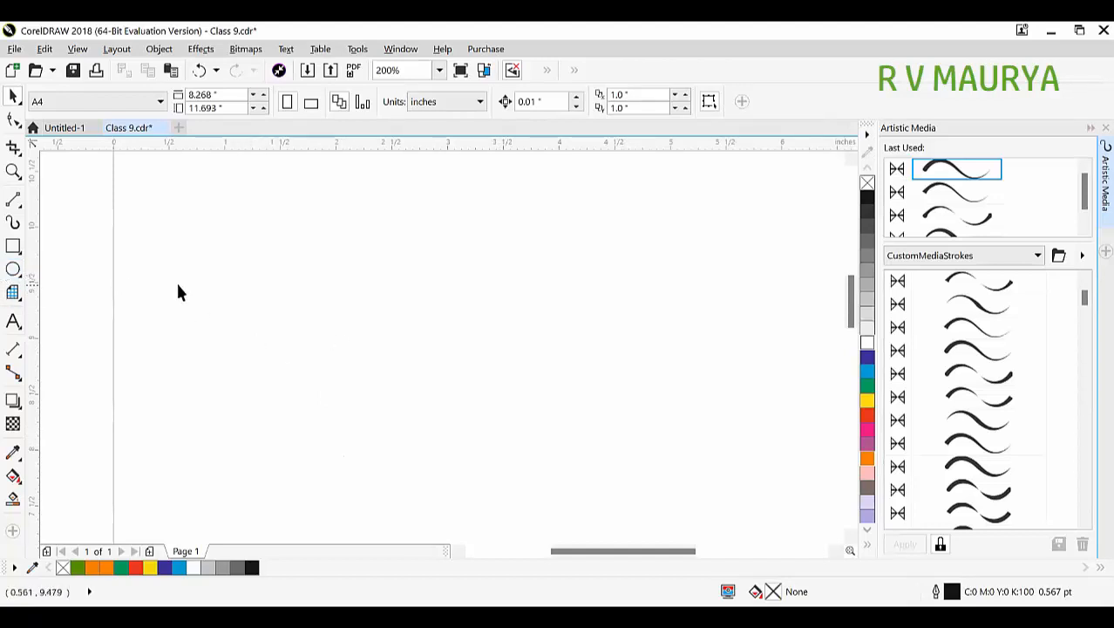
- Draw a straight horizontal freehand line and stretch it from its centre to about 3.46 inches long
key("F5")
left_click(357, 289)
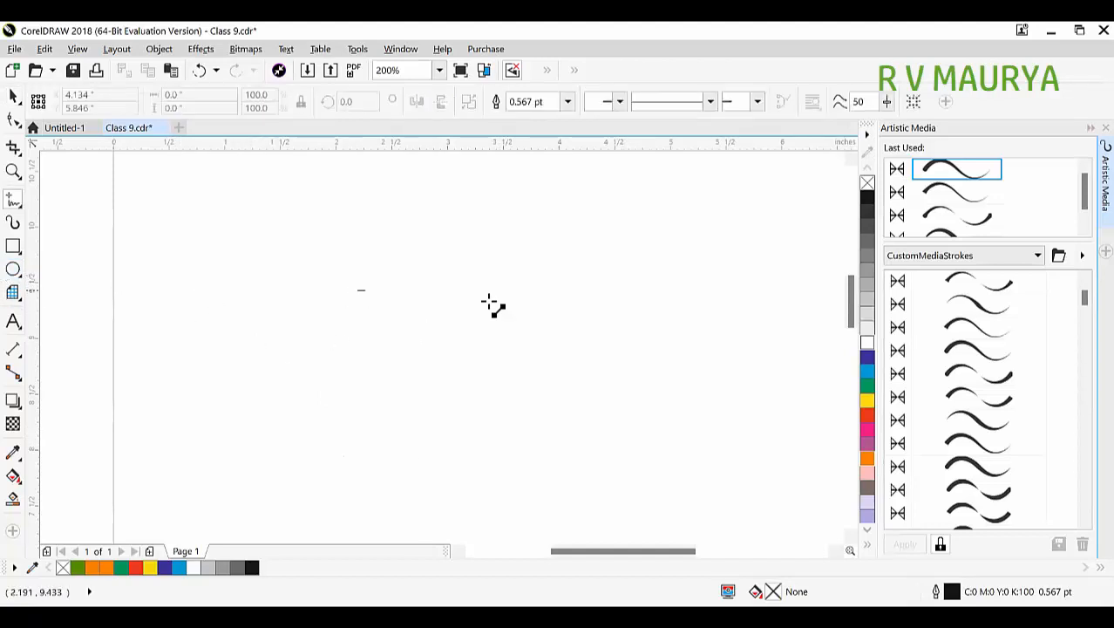
left_click(632, 292)
left_click_drag(640, 291, 693, 290)
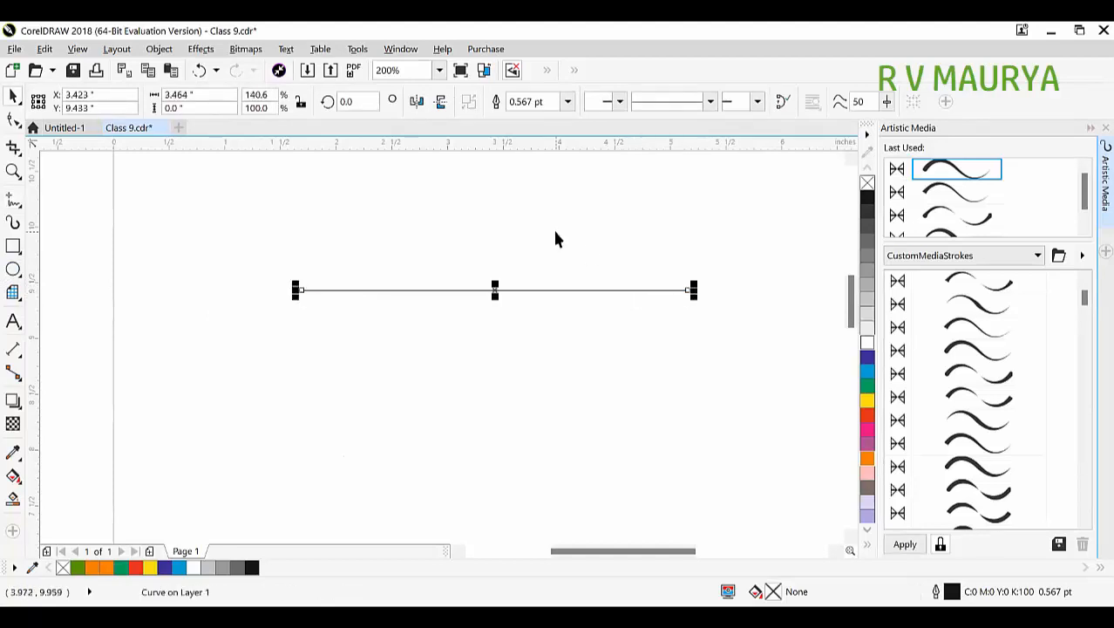
- Convert the straight line to a curve and select its start node with the Shape tool
left_click(13, 120)
left_click_drag(239, 258, 643, 347)
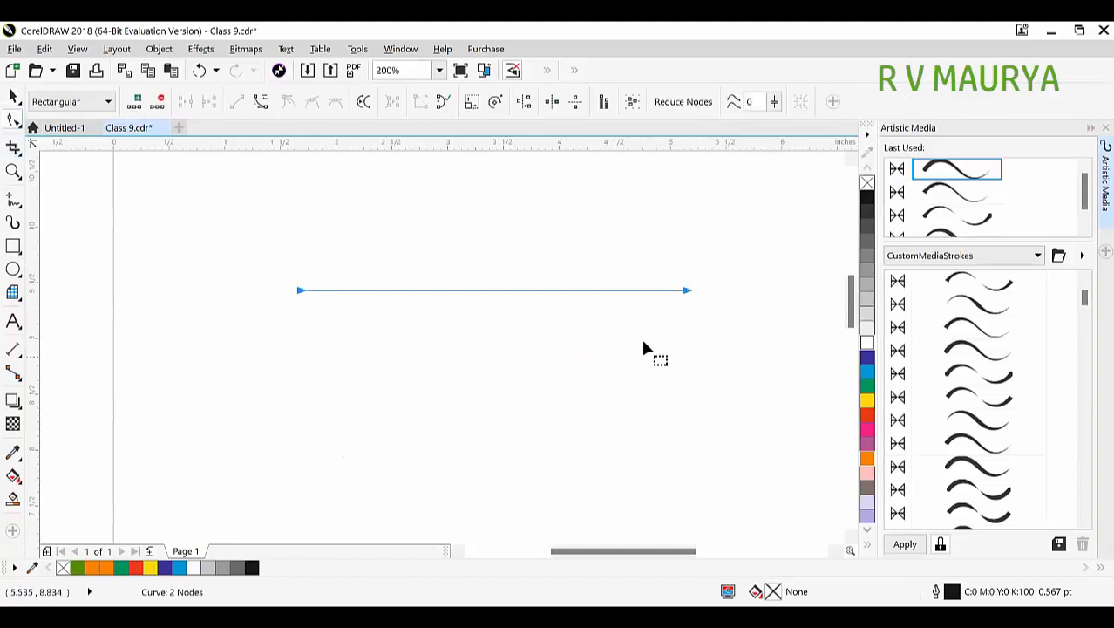
left_click(264, 103)
left_click_drag(204, 239, 531, 299)
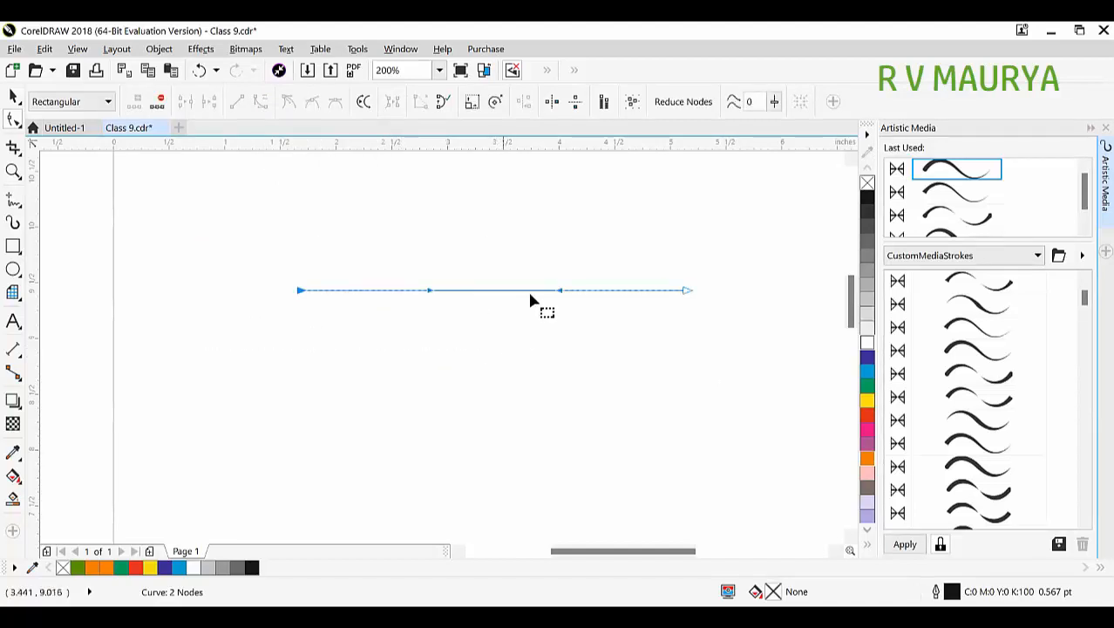
- Bend the line with its end-node handles into a wave about 0.38 inch high, and move it about 0.3 inch left
left_click_drag(436, 294, 376, 209)
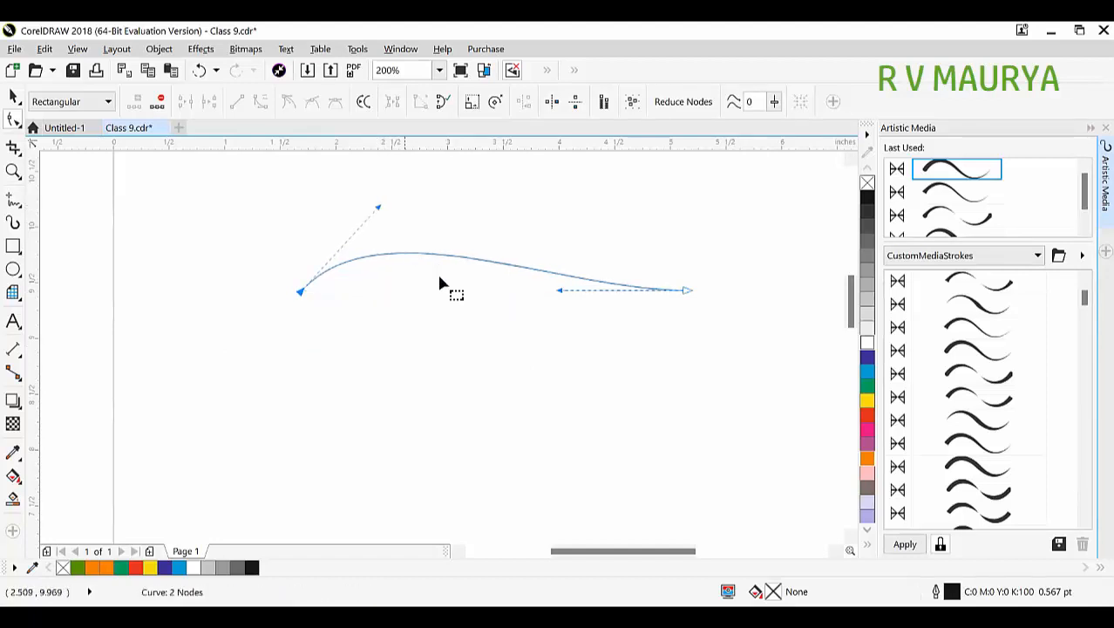
left_click_drag(557, 293, 549, 297)
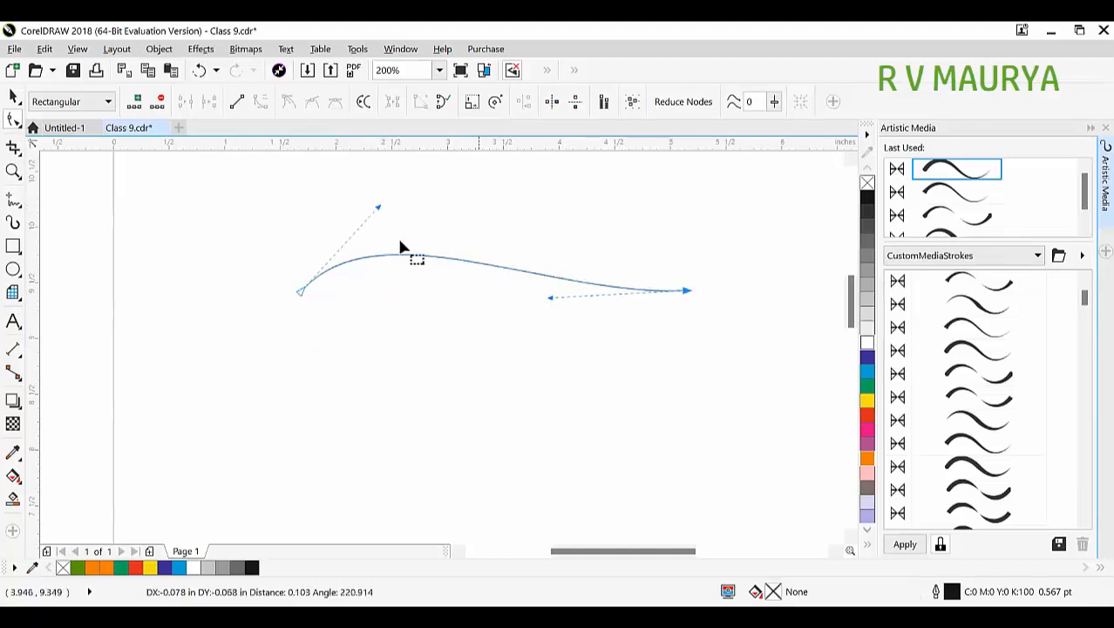
left_click_drag(380, 210, 382, 194)
left_click(14, 95)
left_click_drag(438, 251, 383, 267)
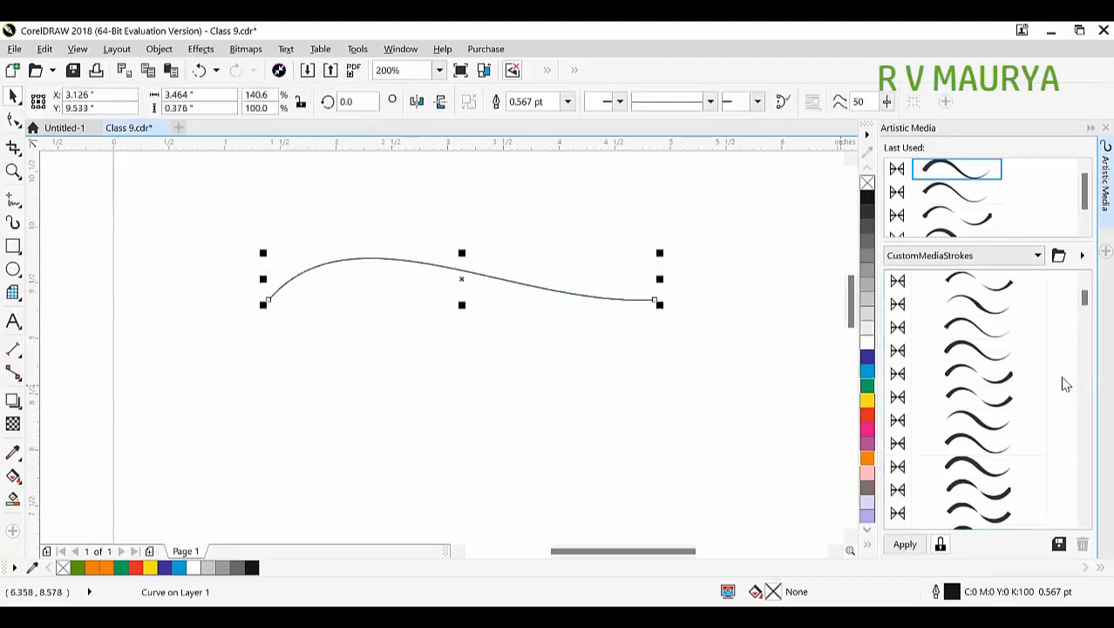
- Apply a tapered preset from CustomMediaStrokes with a thick rounded start and a thin end to the wavy curve
scroll(997, 397, "down", 3)
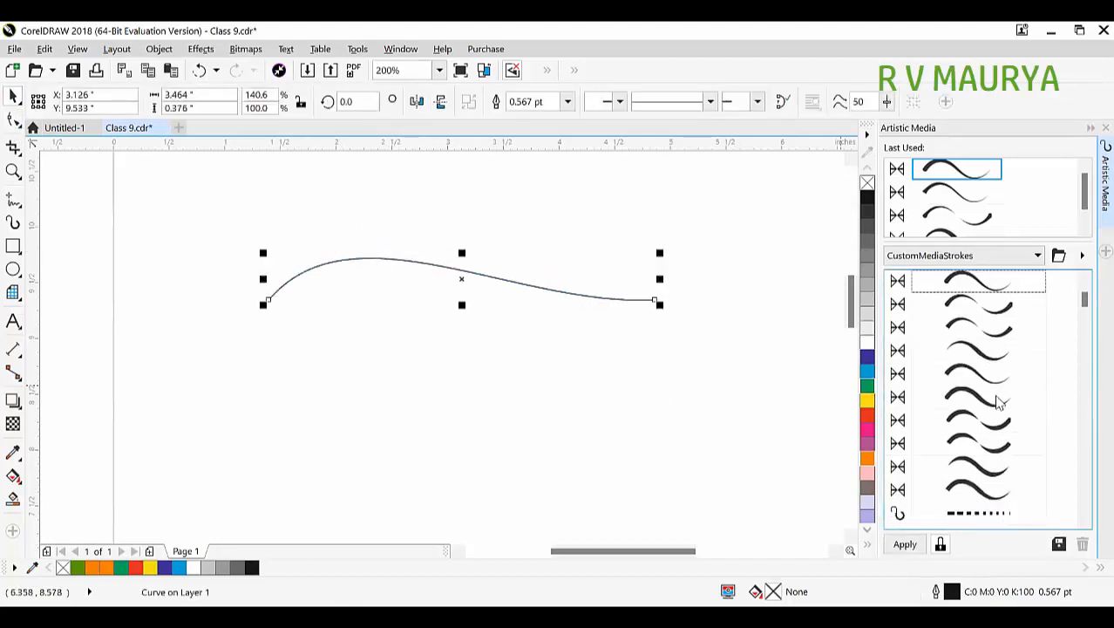
scroll(994, 403, "up", 1)
left_click(963, 279)
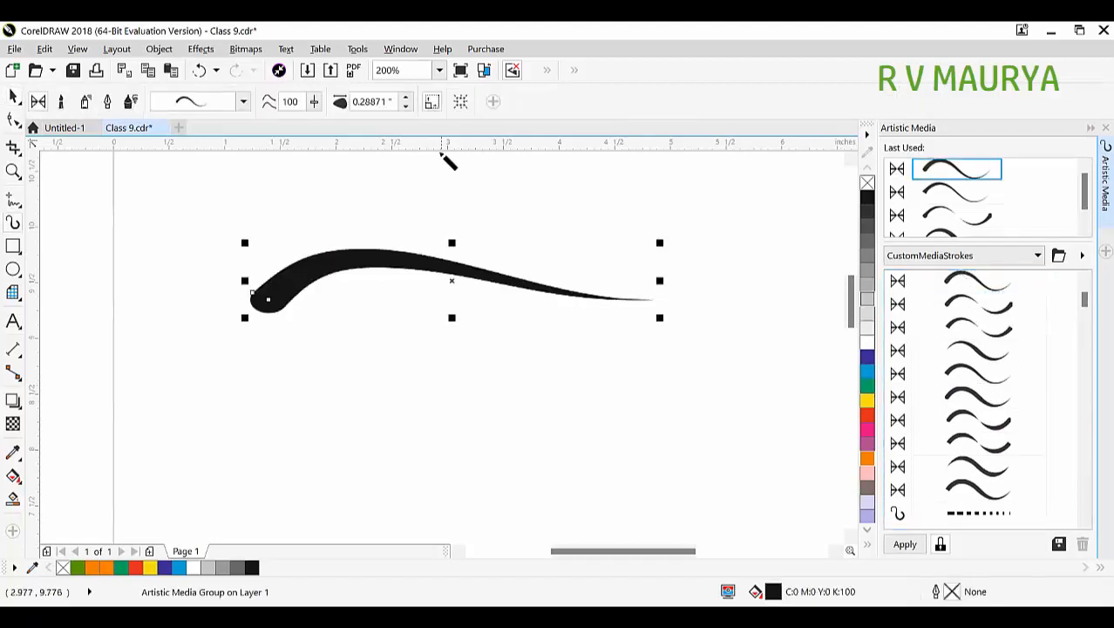
- Increase the artistic media stroke width in increments to about 1.976 inches
left_click(407, 98)
left_click(406, 98)
left_click(406, 98)
left_click(406, 100)
left_click(407, 100)
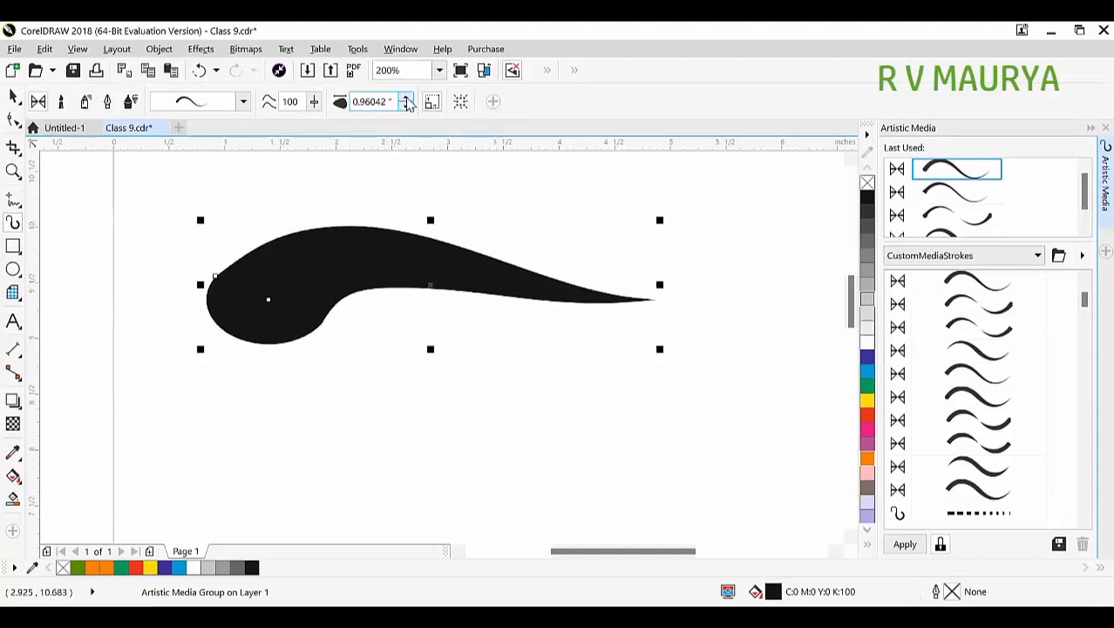
left_click(407, 101)
left_click(406, 101)
left_click(406, 100)
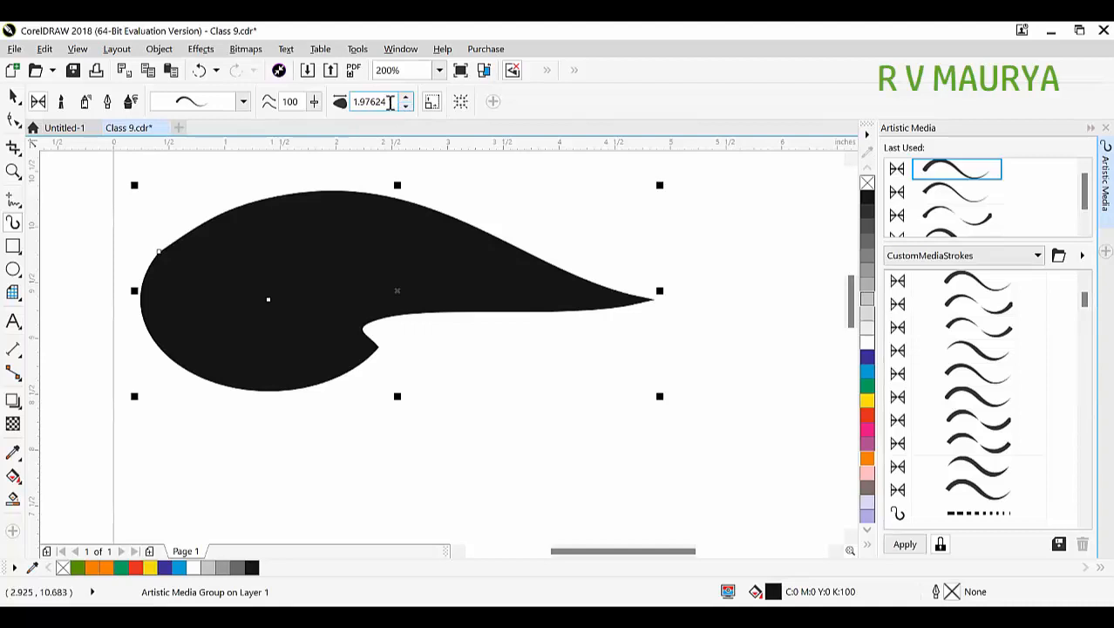
- Set the artistic media stroke width to 1 inch and reduce it to 0.5 inch
key("BackSpace")
type("1")
key("Return")
left_click_drag(386, 99, 224, 123)
key("Return")
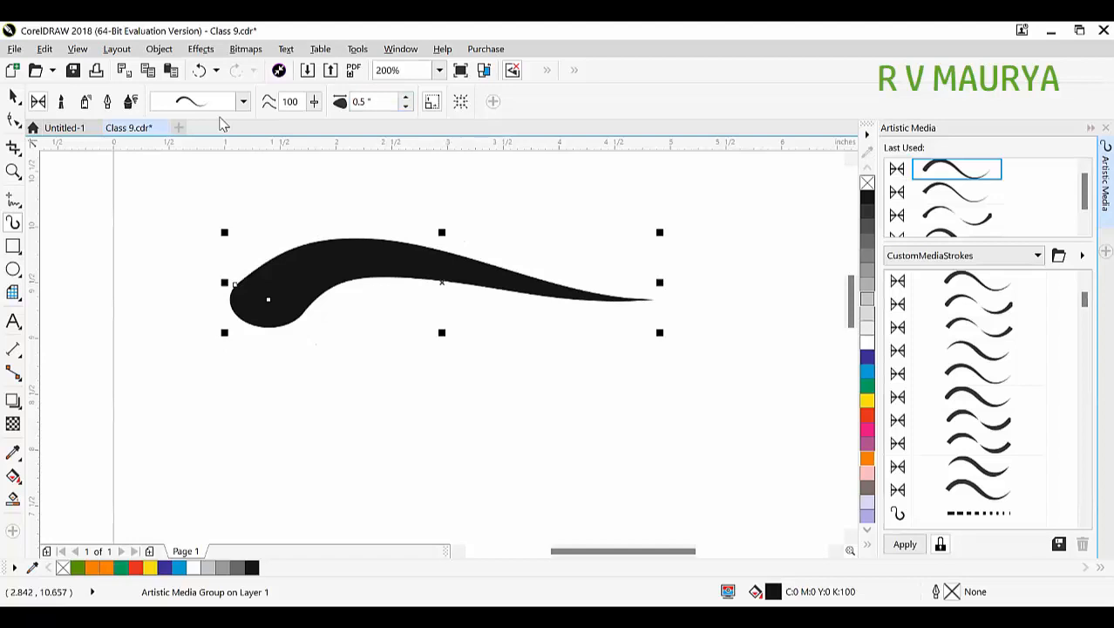
- Set the artistic media stroke width to 0.3 inch
left_click_drag(377, 102, 360, 103)
type("3")
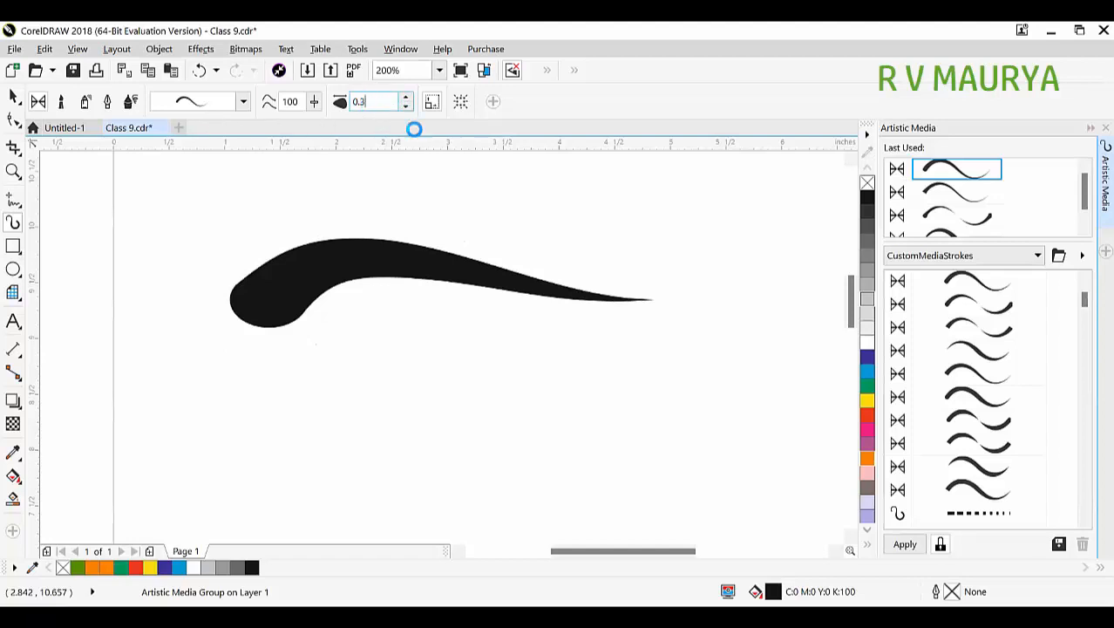
key("Return")
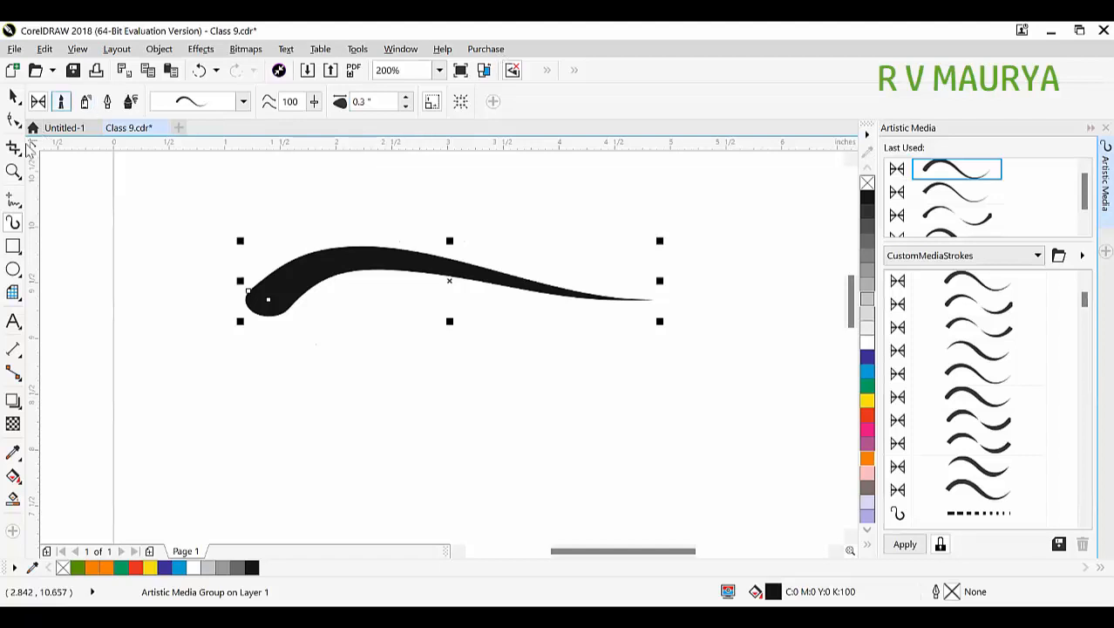
- Try moving the wavy stroke downward, and undo the move
left_click(13, 97)
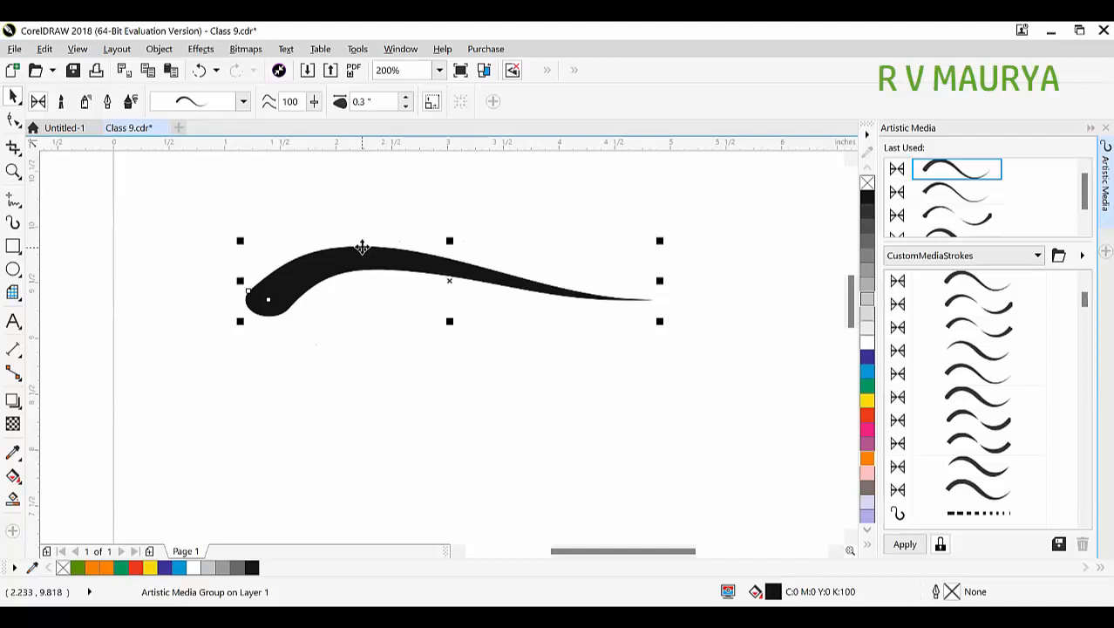
left_click_drag(394, 257, 404, 299)
key("ctrl+z")
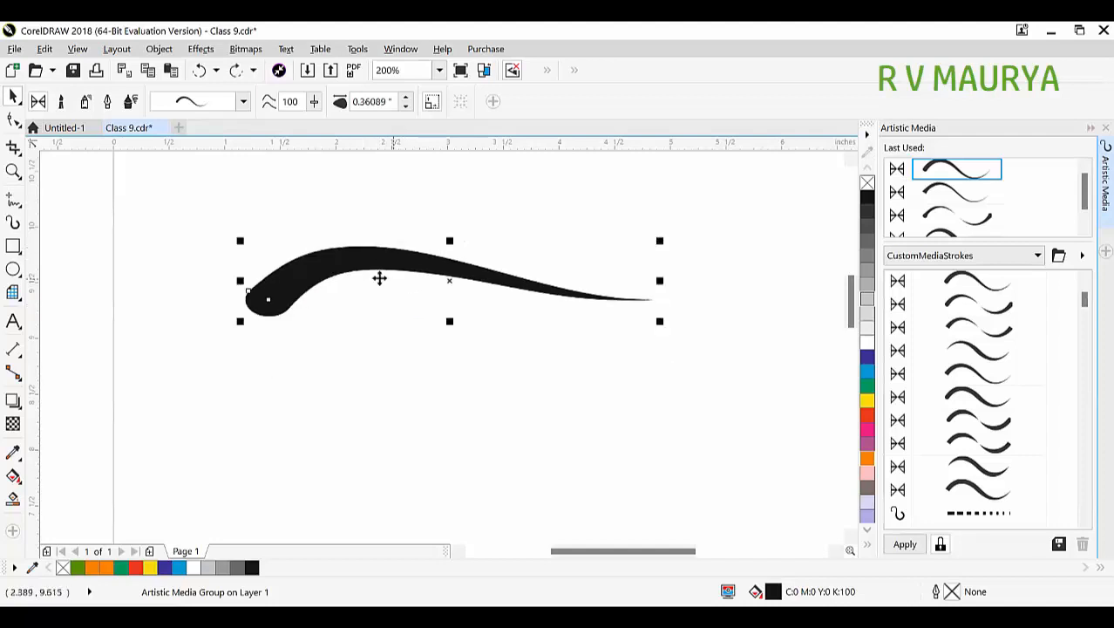
- Reshape the tapered stroke's control curve into a gentle wave by adjusting the curve handles at both ends
left_click(13, 120)
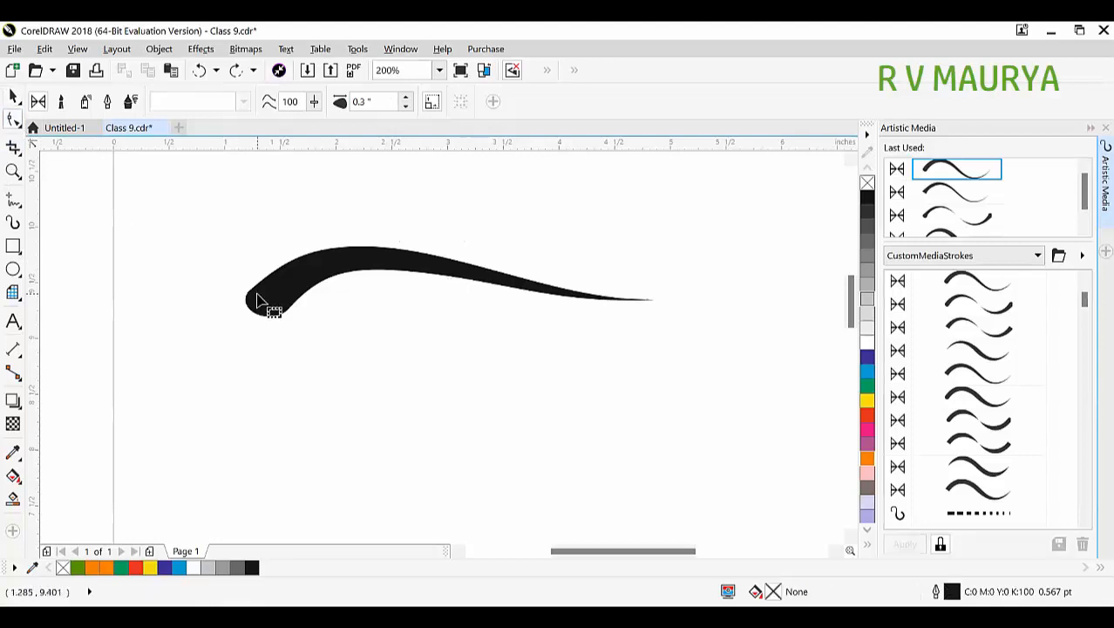
left_click(274, 300)
left_click(271, 304)
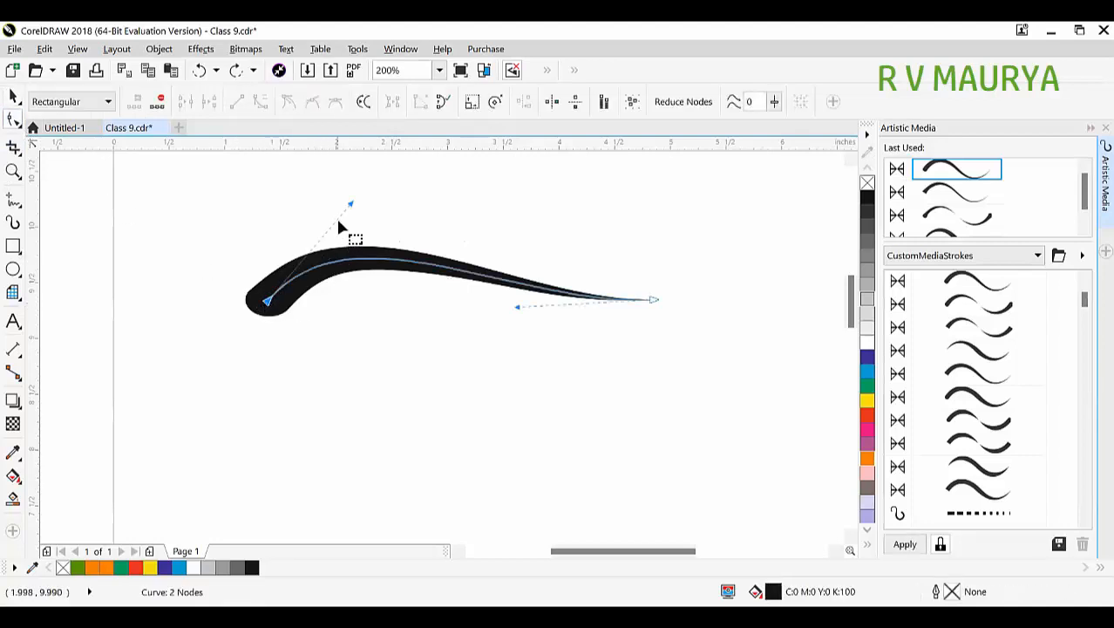
mouse_move(349, 207)
left_mouse_down()
mouse_move(322, 205)
mouse_move(353, 221)
left_mouse_up()
mouse_move(517, 307)
left_mouse_down()
mouse_move(513, 355)
mouse_move(520, 341)
left_mouse_up()
left_click_drag(354, 220, 353, 183)
- Undo the latest changes, try moving the stroke's control curve upward, and undo that move
key("space")
key("ctrl+z")
key("ctrl+z")
key("ctrl+z")
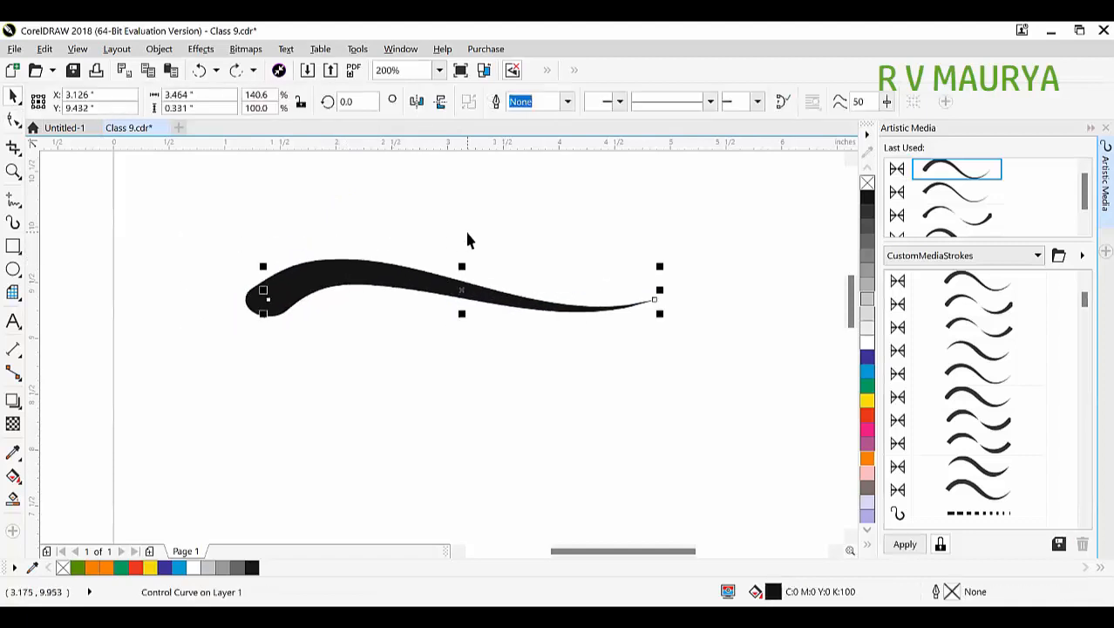
left_click_drag(326, 275, 356, 218)
key("ctrl+z")
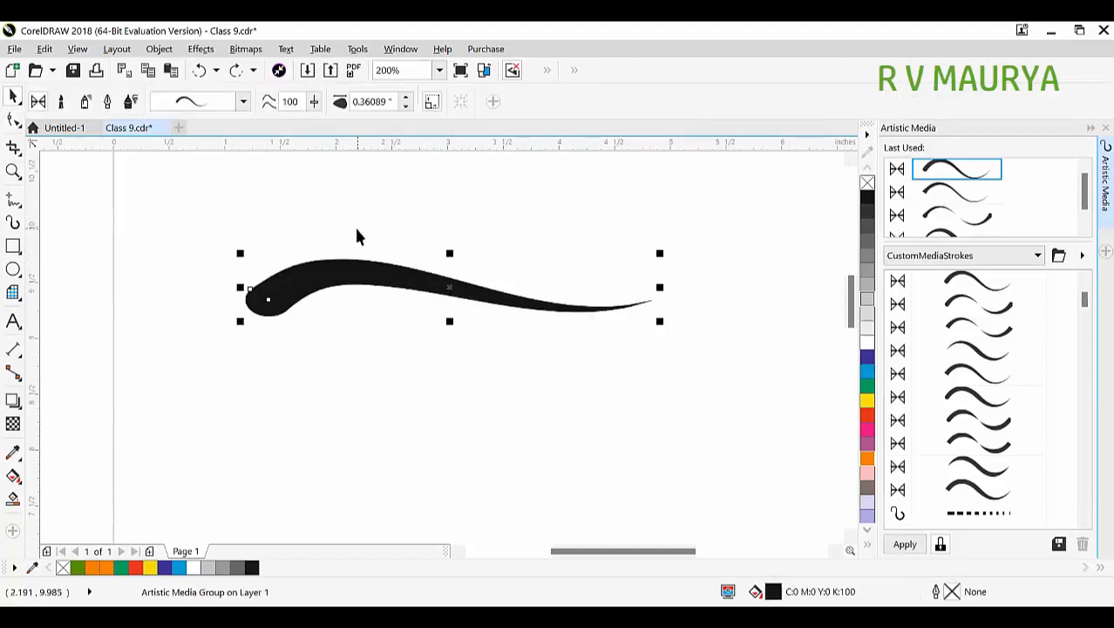
- Break the artistic media group apart and delete the separated control curve
key("ctrl+k")
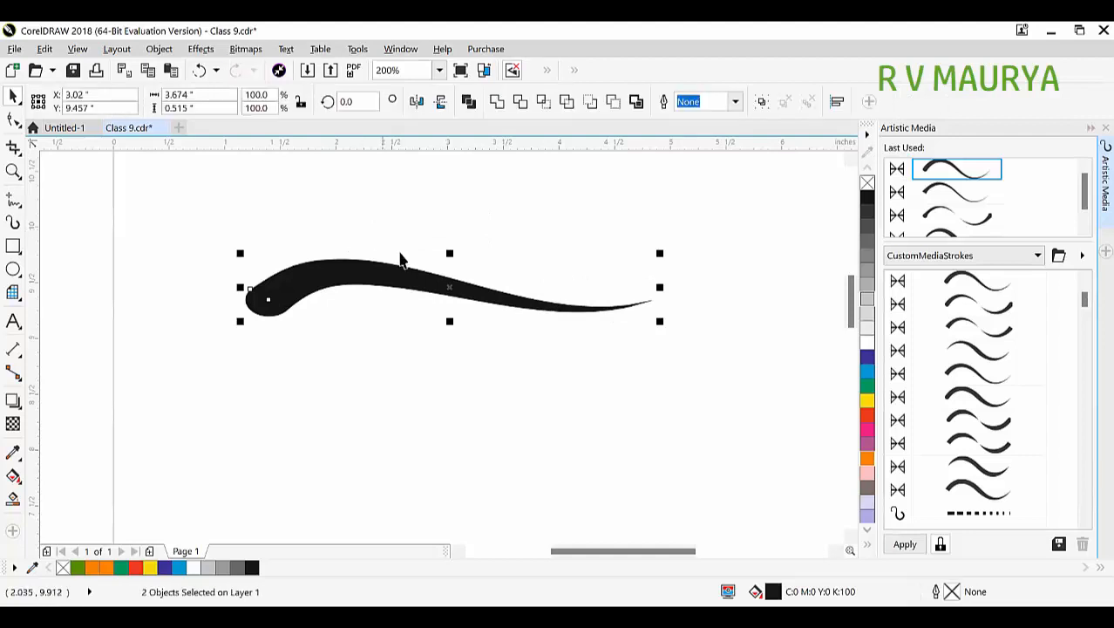
key("Escape")
left_click(368, 347)
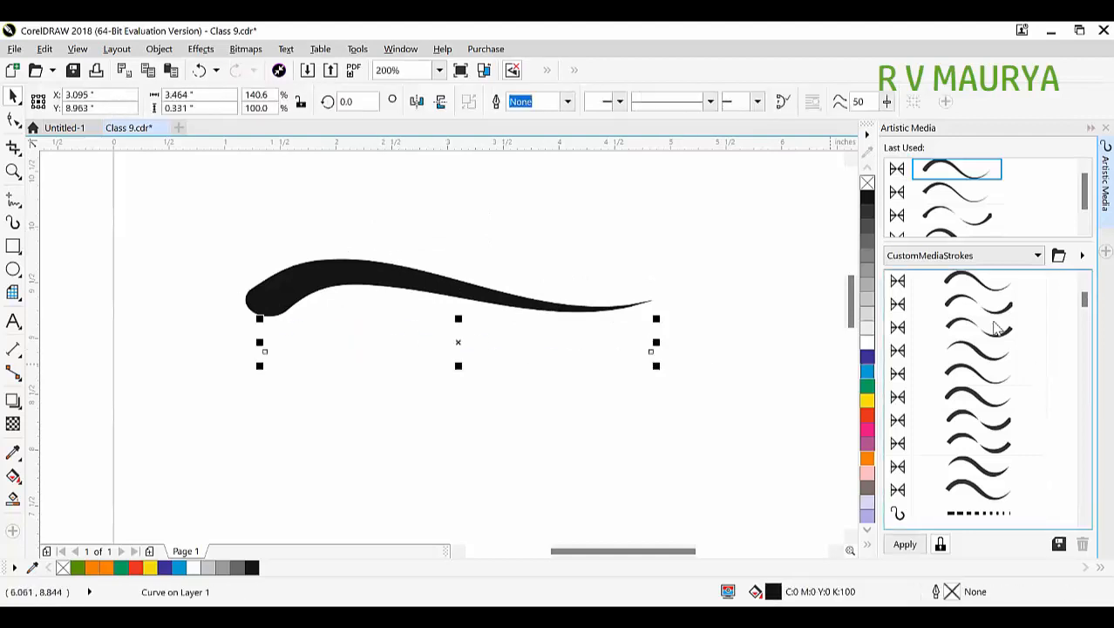
right_click(867, 290)
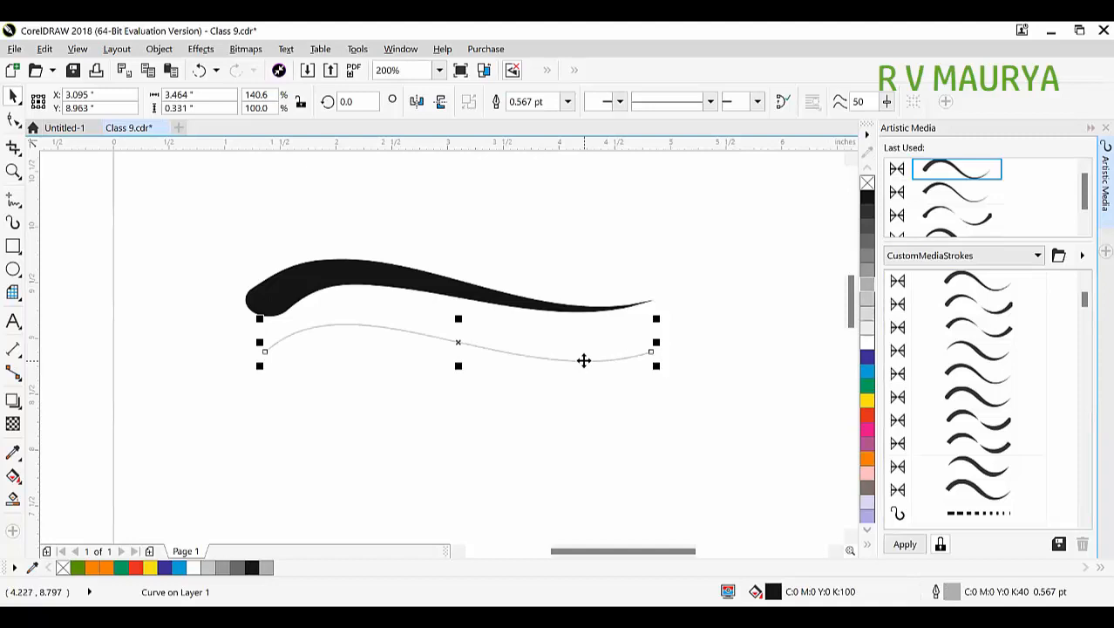
key("Delete")
- Duplicate the tapered black stroke below and slightly right of the original, and rotate the copy slightly counterclockwise
left_click(351, 287)
scroll(346, 287, "up", 2)
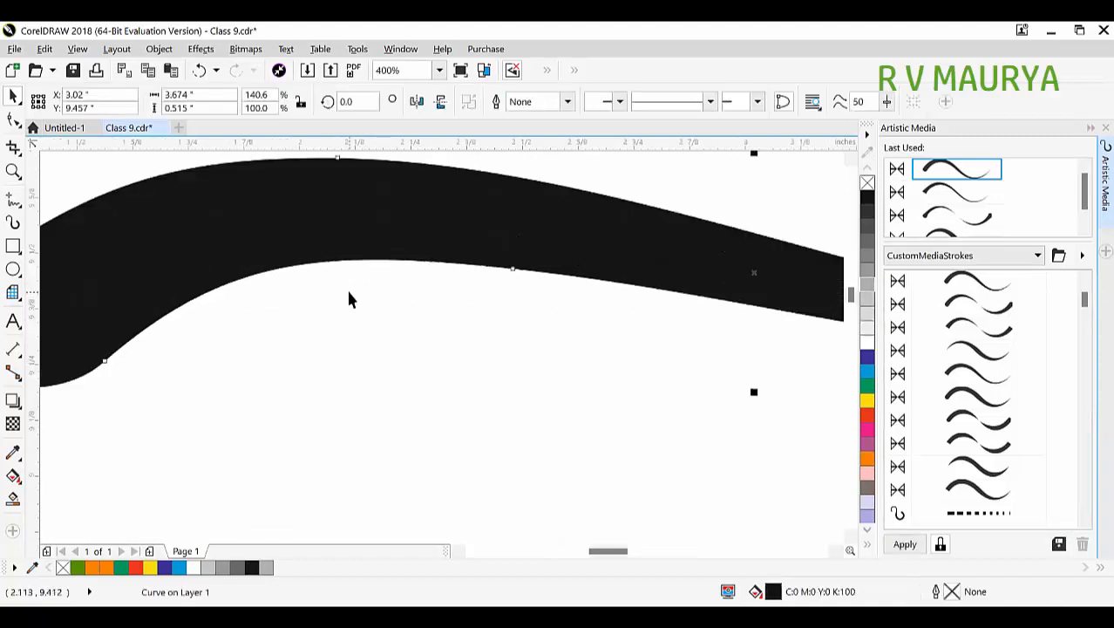
scroll(289, 234, "down", 2)
mouse_move(286, 232)
left_mouse_down()
mouse_move(313, 274)
mouse_move(309, 263)
mouse_move(368, 301)
left_mouse_up()
key("ctrl+r")
key("ctrl+z")
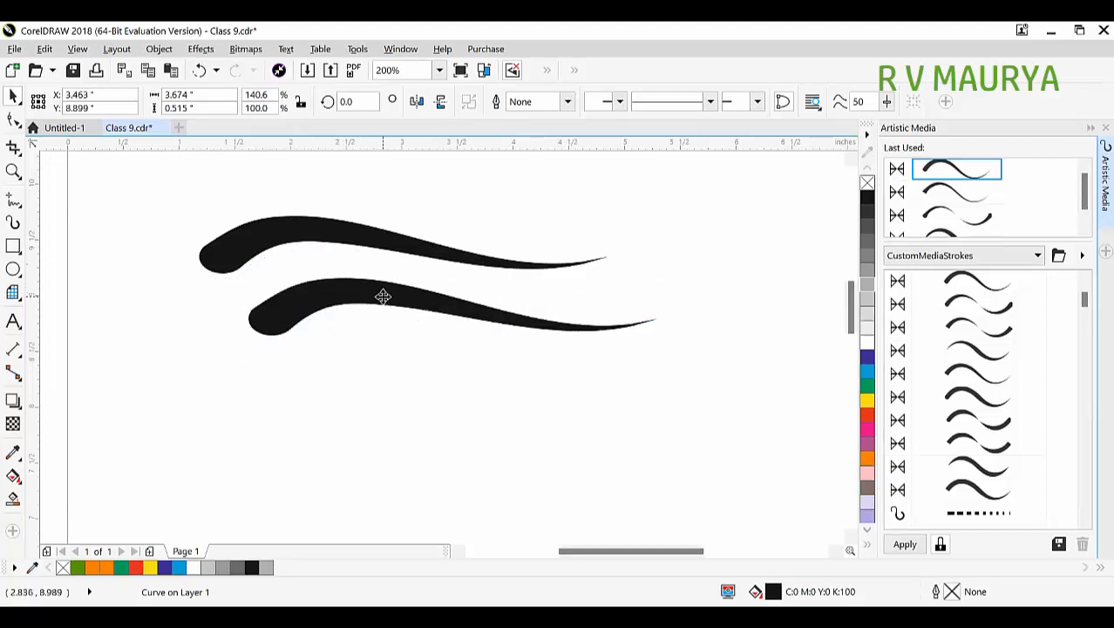
left_click(379, 300)
left_click_drag(656, 346, 662, 336)
left_click(699, 374)
- Fill the upper tapered stroke orange and the lower one green
left_click(350, 237)
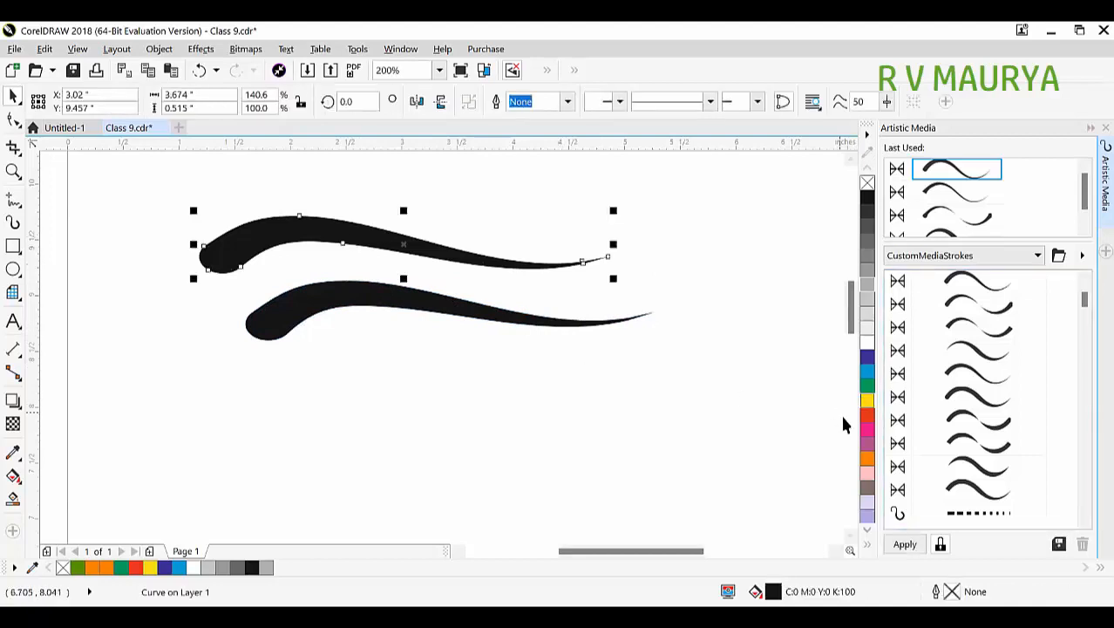
left_click(867, 458)
left_click(537, 361)
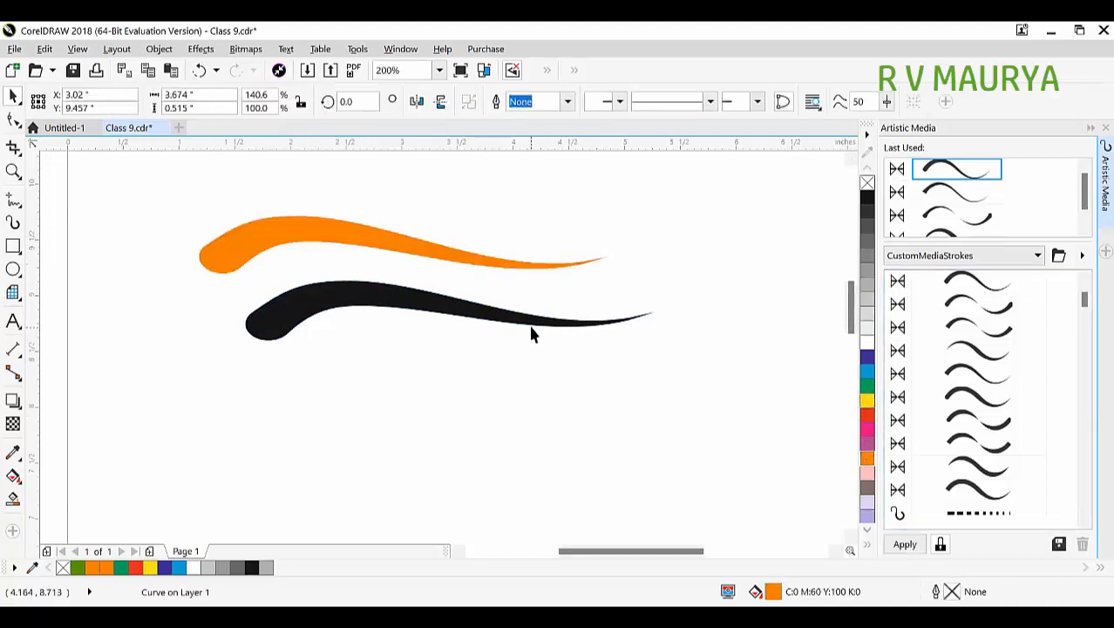
left_click(530, 324)
left_click(869, 388)
- Place a small copy of the blue Ashoka Chakra wheel between the orange and green strokes
key("z")
scroll(437, 356, "down", 5)
left_click_drag(299, 316, 530, 397)
key("space")
left_click_drag(305, 431, 566, 303)
key("space")
left_click(571, 362)
key("space")
left_click_drag(442, 242, 334, 308)
key("space")
left_click_drag(224, 244, 426, 348)
key("space")
left_click_drag(520, 483, 506, 497)
left_click_drag(516, 278, 545, 271)
scroll(389, 270, "down", 3)
- Group the two strokes with the small wheel, and enlarge the wheel slightly inside the group
left_click_drag(592, 393, 200, 168)
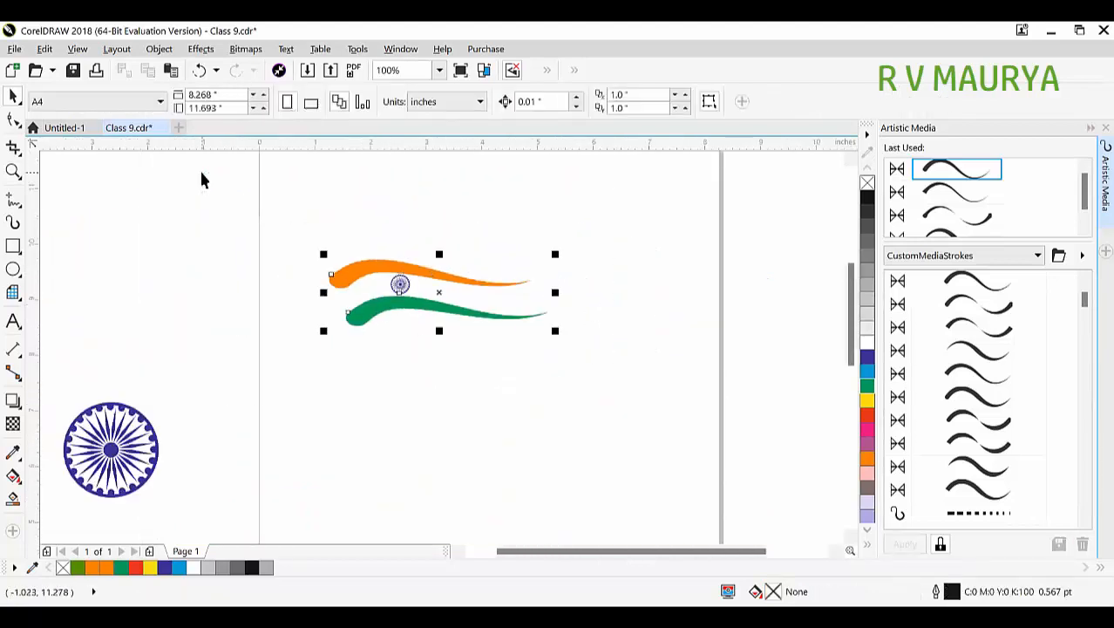
key("ctrl+g")
scroll(400, 286, "up", 1)
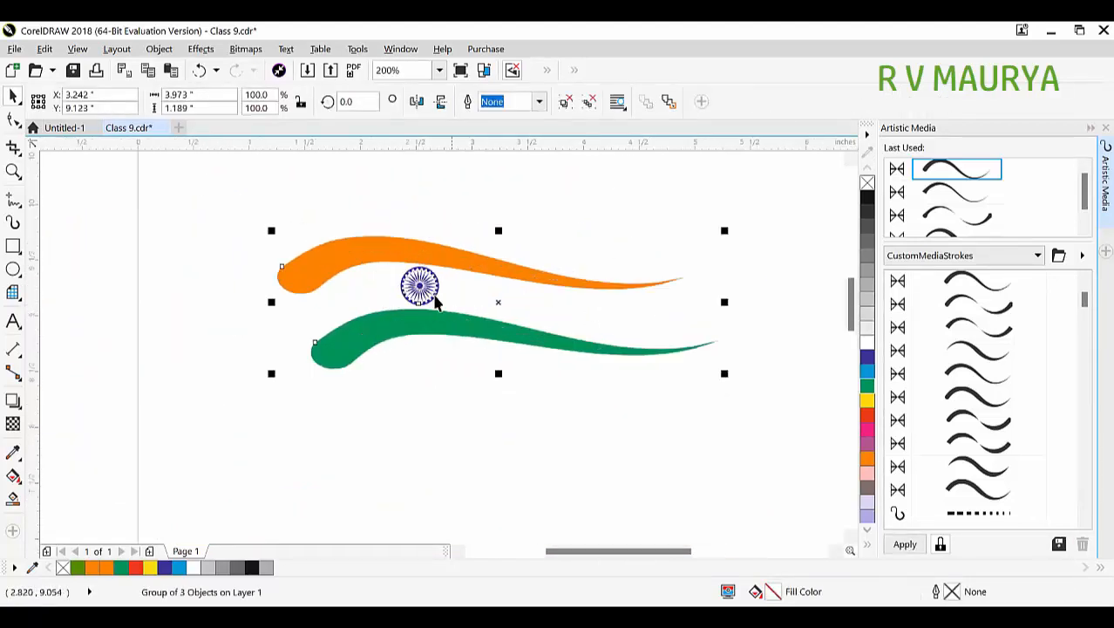
left_click(418, 287, "ctrl")
scroll(417, 287, "up", 3)
mouse_move(545, 416)
left_mouse_down()
mouse_move(574, 447)
mouse_move(552, 426)
left_mouse_up()
scroll(409, 305, "down", 3)
left_click(436, 338)
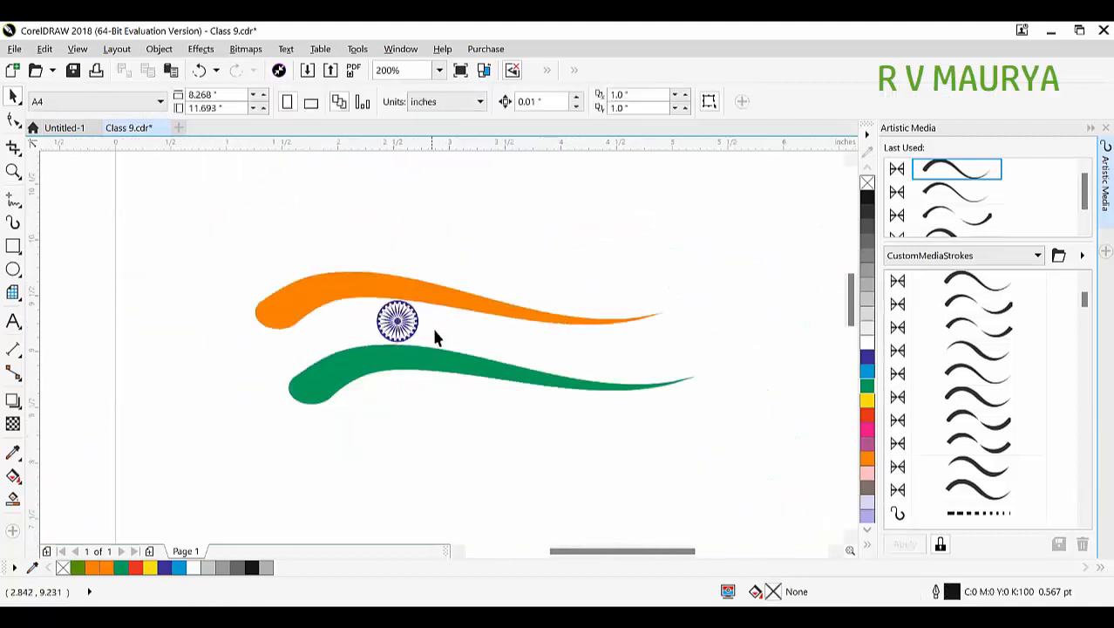
- Scale the flag group down to about half its size and move it to the page's upper-left area
left_click_drag(377, 294, 273, 277)
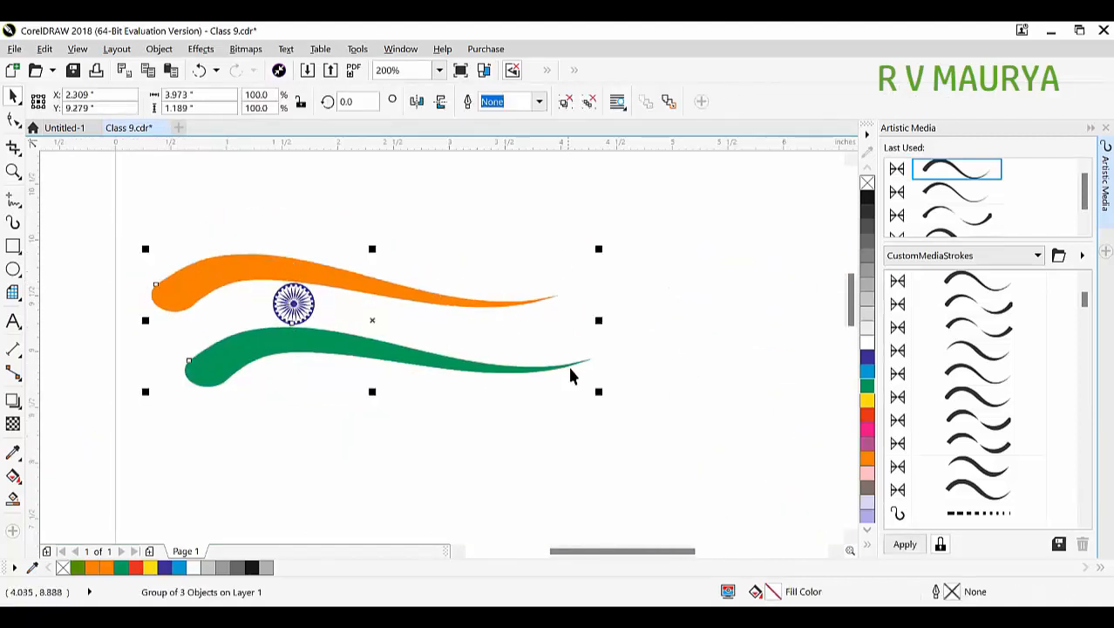
left_click_drag(600, 389, 497, 415)
left_click_drag(328, 305, 270, 206)
left_click(451, 304)
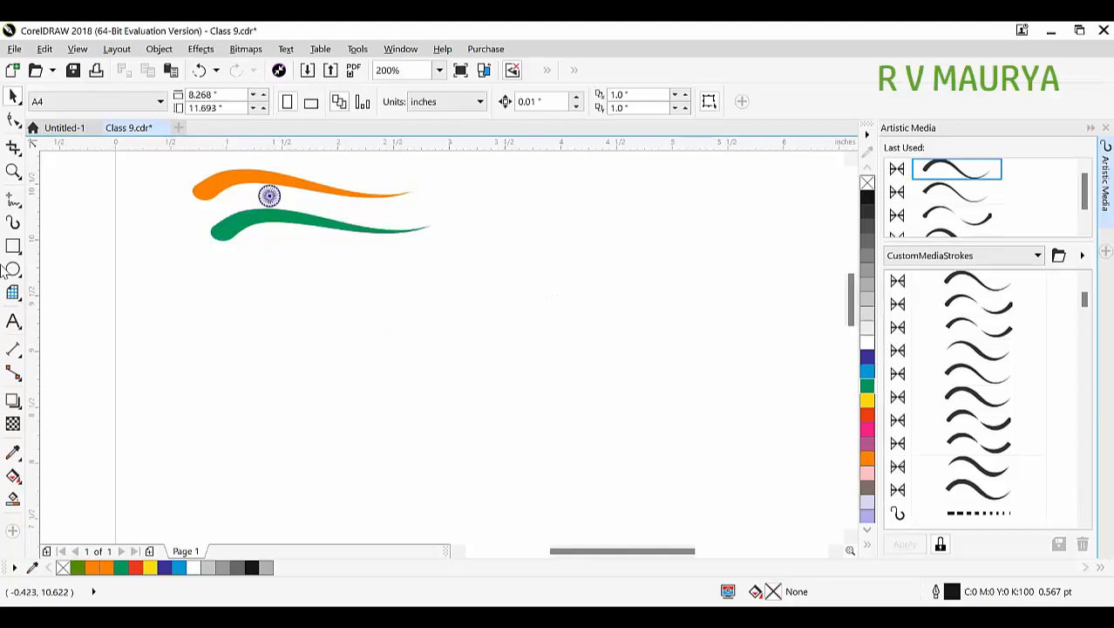
- Draw a straight horizontal line about 2.93 inches long below the flag group
left_click(13, 200)
left_click(270, 357)
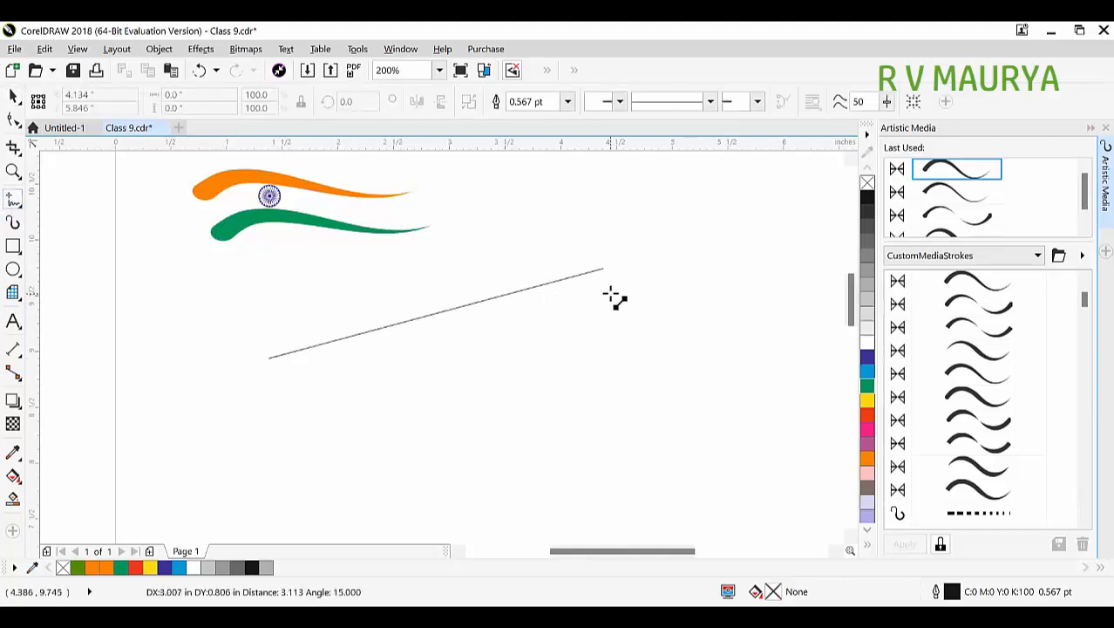
left_click(601, 357)
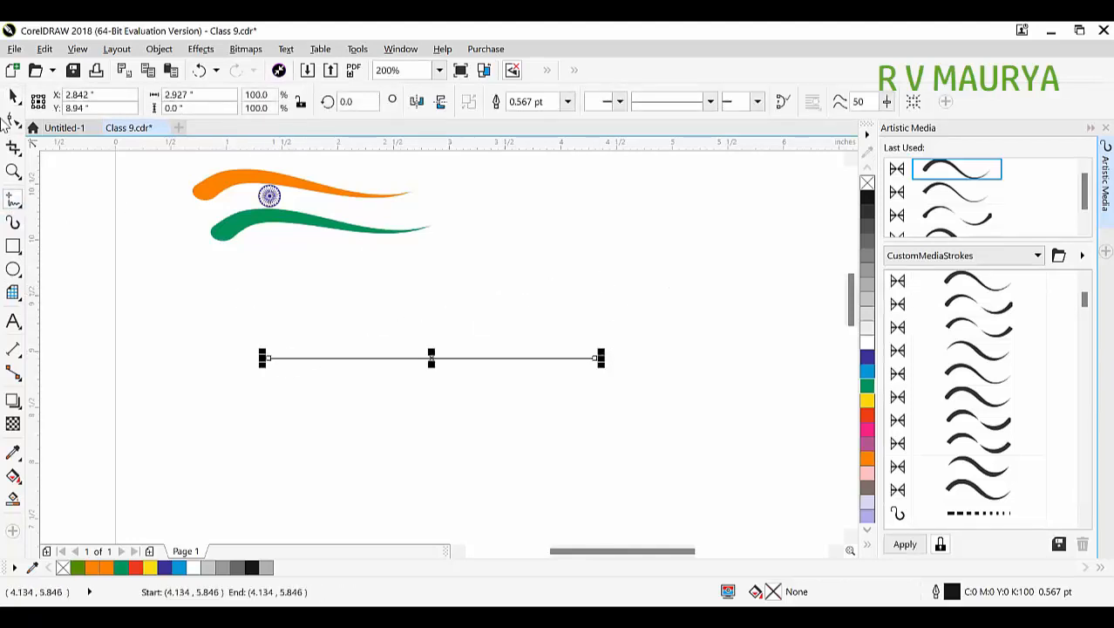
- Try converting the horizontal line to a curve and bending it upward, and undo the changes
left_click(12, 120)
left_click(260, 102)
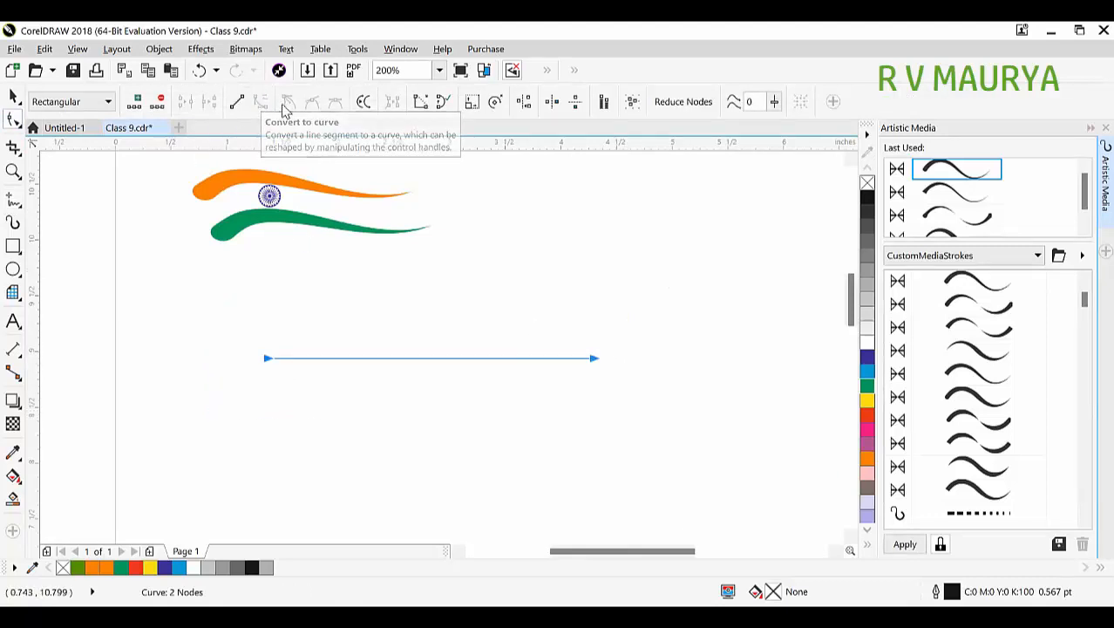
left_click(518, 385)
left_click_drag(466, 360, 512, 228)
key("ctrl+z")
key("ctrl+z")
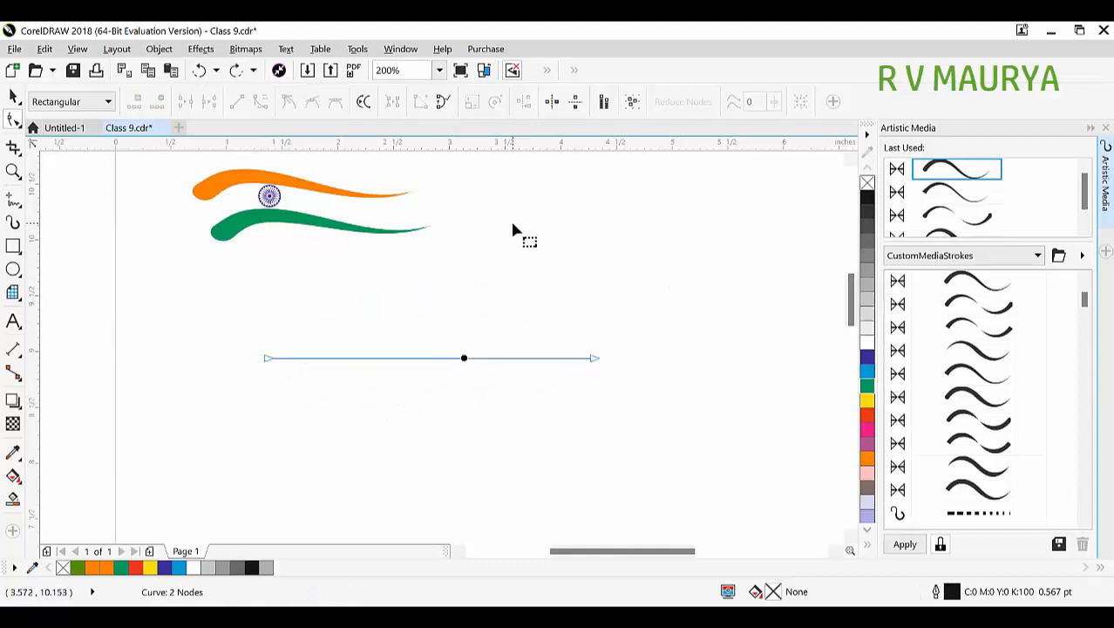
- Lengthen the line to about 3.667 inches and apply the thick ragged black brush stroke from CustomMediaStrokes
key("space")
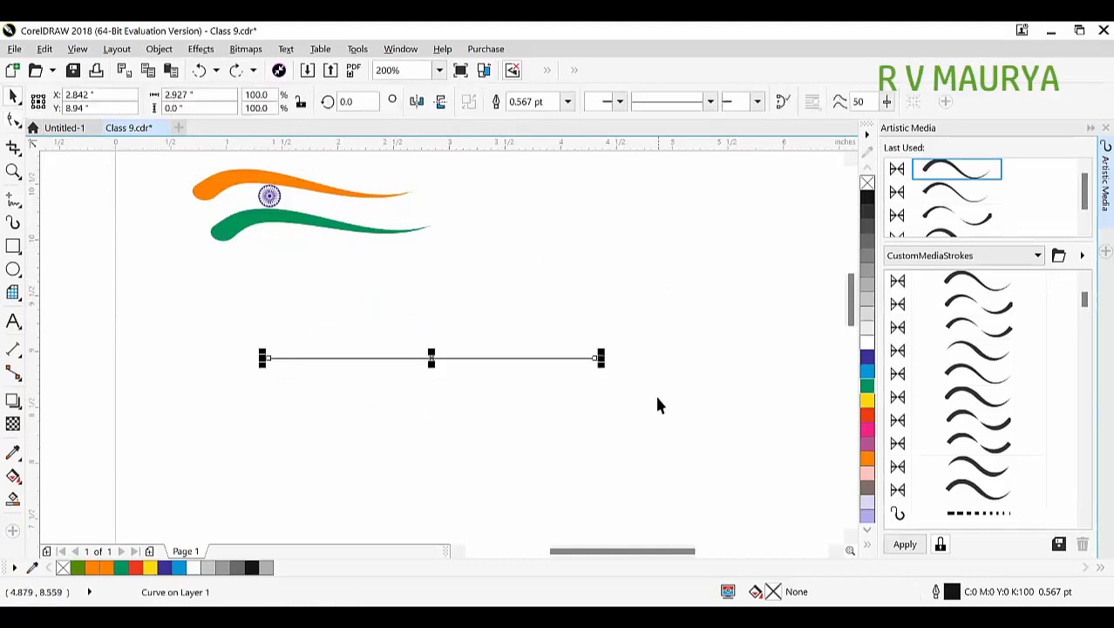
left_click_drag(601, 358, 683, 359)
scroll(1057, 352, "down", 2)
scroll(1012, 388, "down", 5)
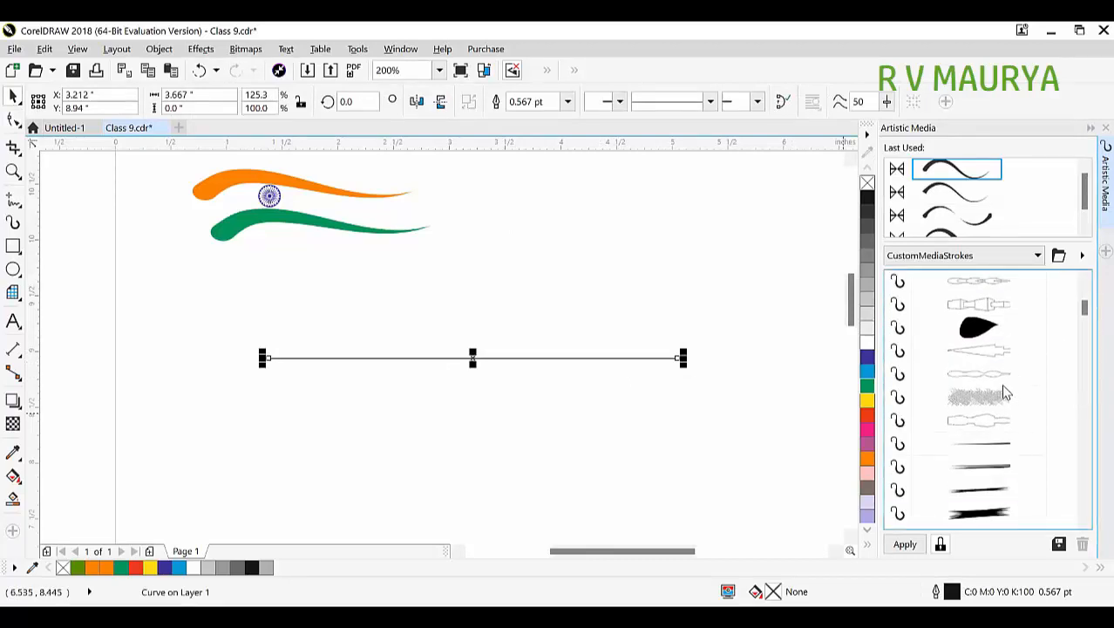
scroll(1005, 393, "down", 1)
scroll(1003, 394, "down", 5)
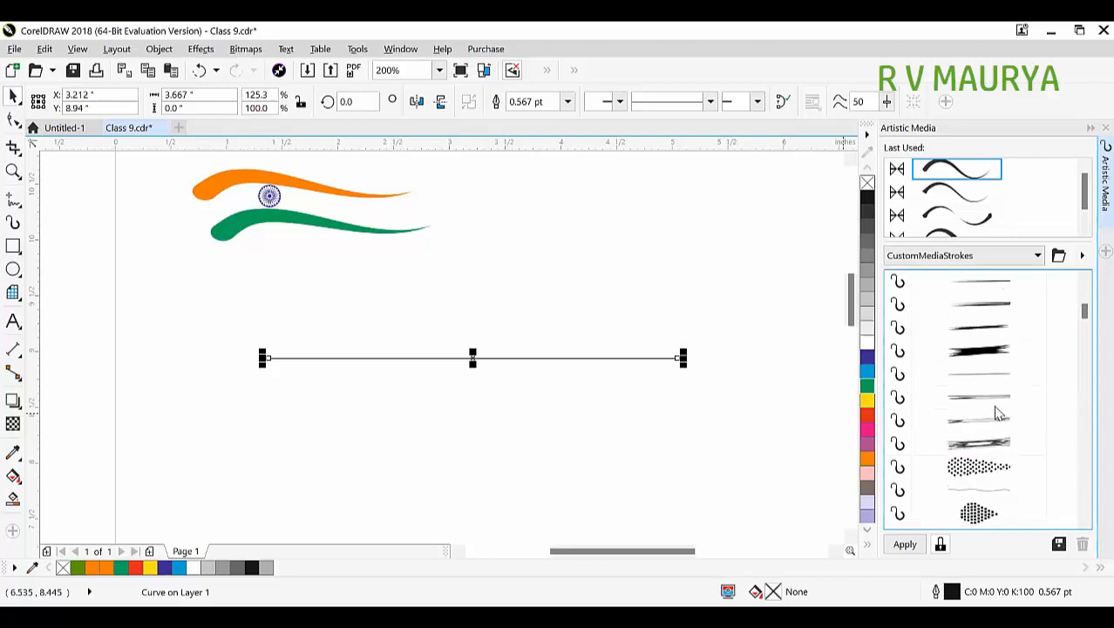
mouse_move(1086, 318)
left_mouse_down()
mouse_move(1089, 532)
mouse_move(1087, 312)
left_mouse_up()
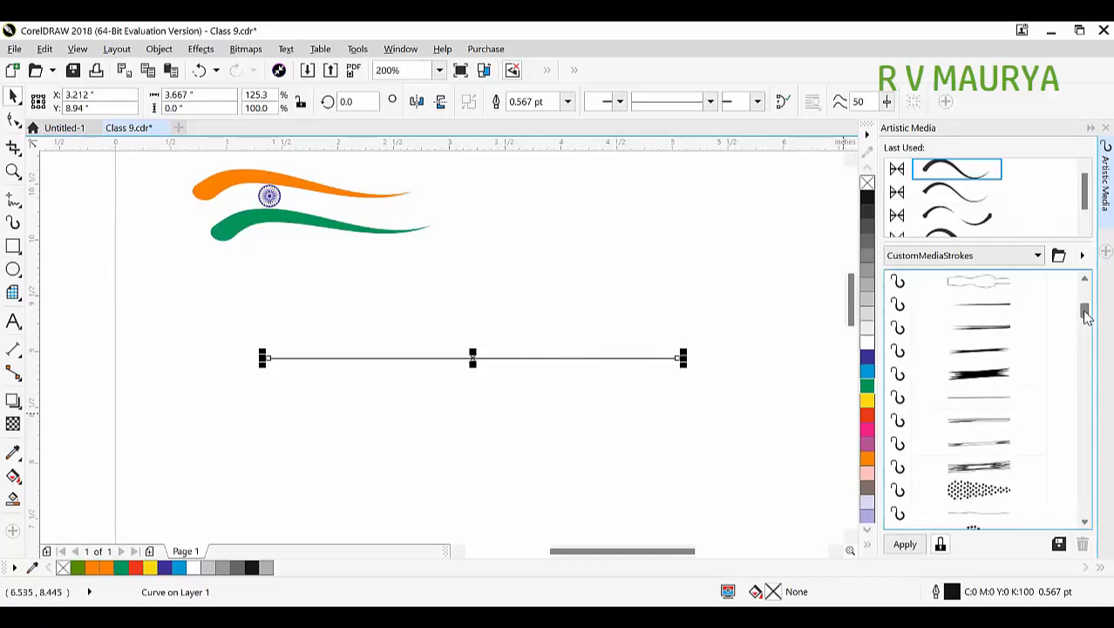
left_click(991, 378)
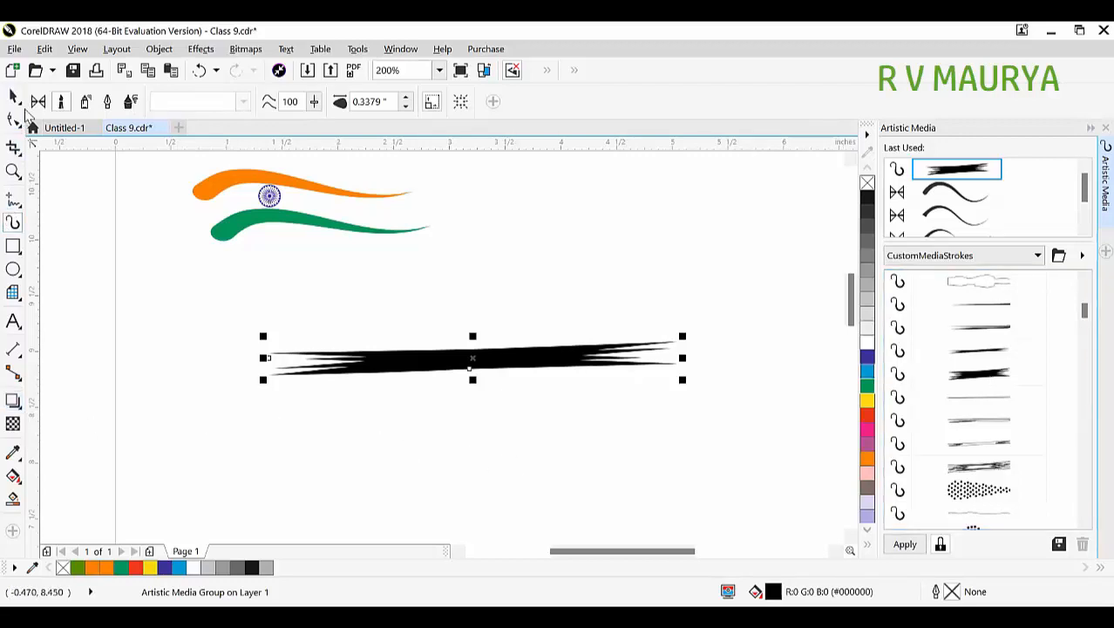
- Try moving the control line of the ragged brush stroke upward, and undo the move
left_click(14, 97)
mouse_move(473, 353)
left_mouse_down()
mouse_move(481, 318)
mouse_move(505, 306)
left_mouse_up()
key("ctrl+z")
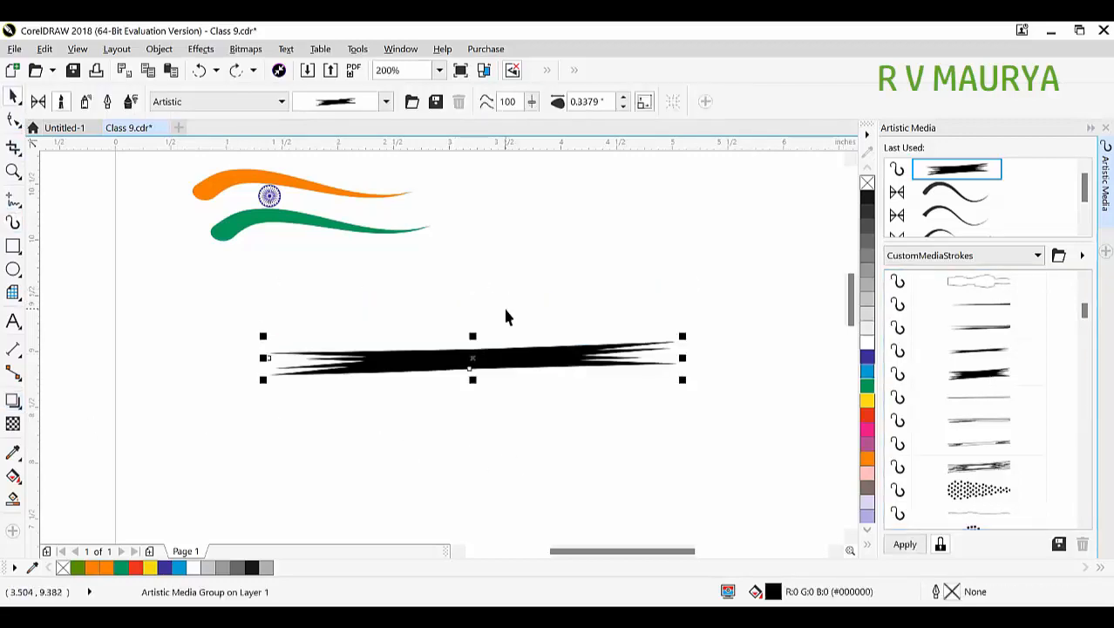
- Break the ragged brush stroke apart from its control line and delete the line
key("ctrl+k")
left_click(539, 309)
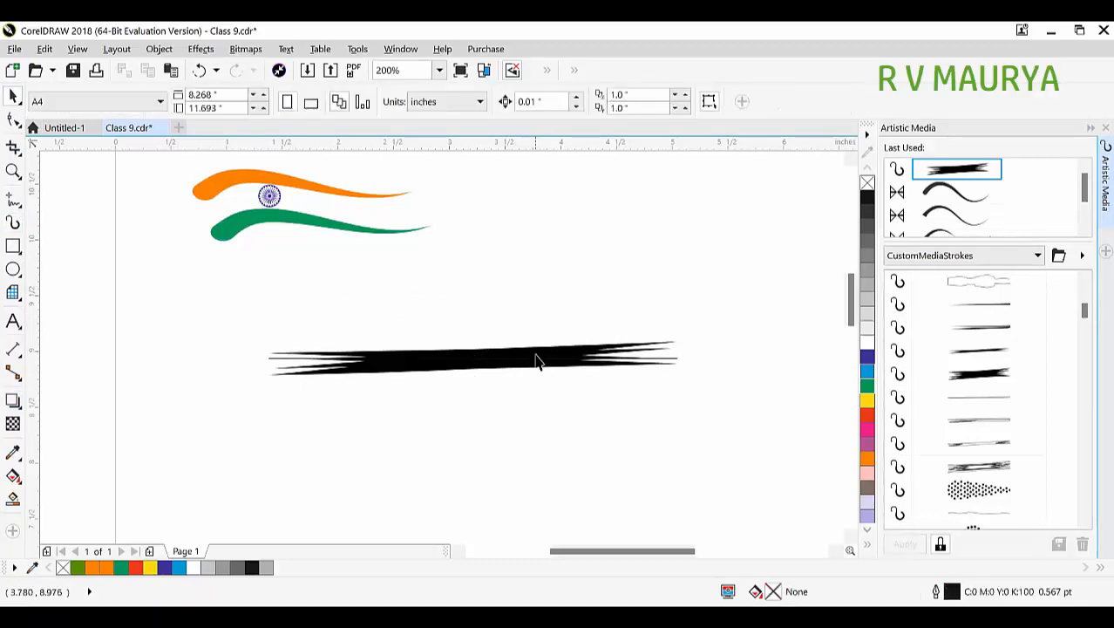
left_click_drag(536, 360, 536, 420)
key("Delete")
- Duplicate the ragged stroke below the original and reshape the copy to about 2.5 by 0.39 inches
mouse_move(515, 358)
left_mouse_down()
mouse_move(536, 470)
mouse_move(510, 428)
mouse_move(494, 427)
left_mouse_up()
mouse_move(702, 462)
left_mouse_down()
mouse_move(634, 468)
mouse_move(638, 480)
left_mouse_up()
left_click(634, 466)
key("space")
key("space")
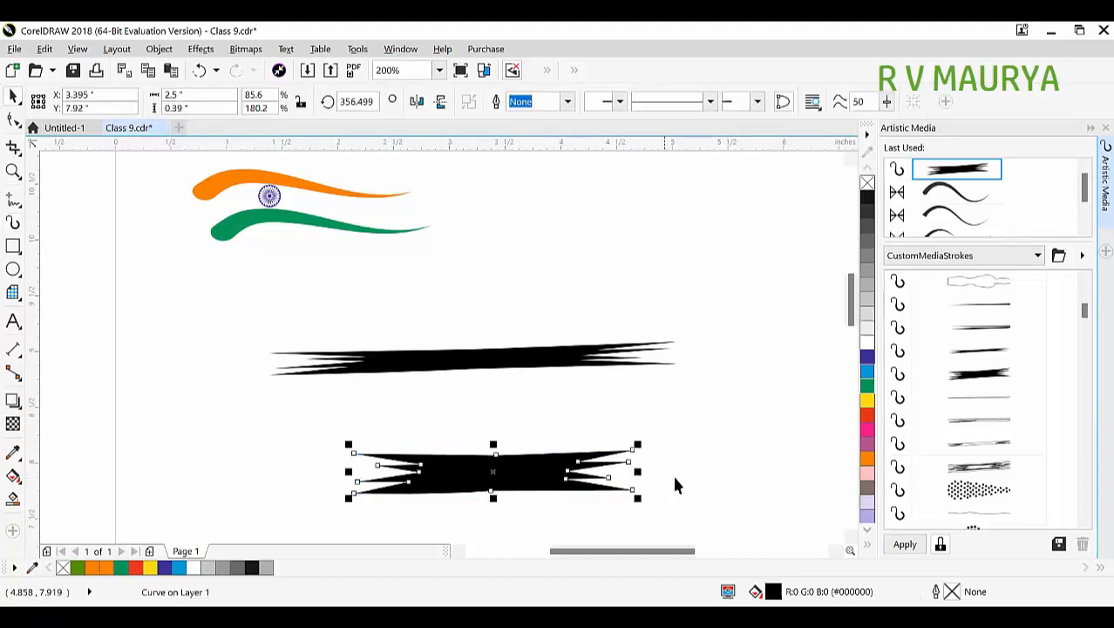
left_click(672, 474)
left_click(478, 474)
left_click(445, 430)
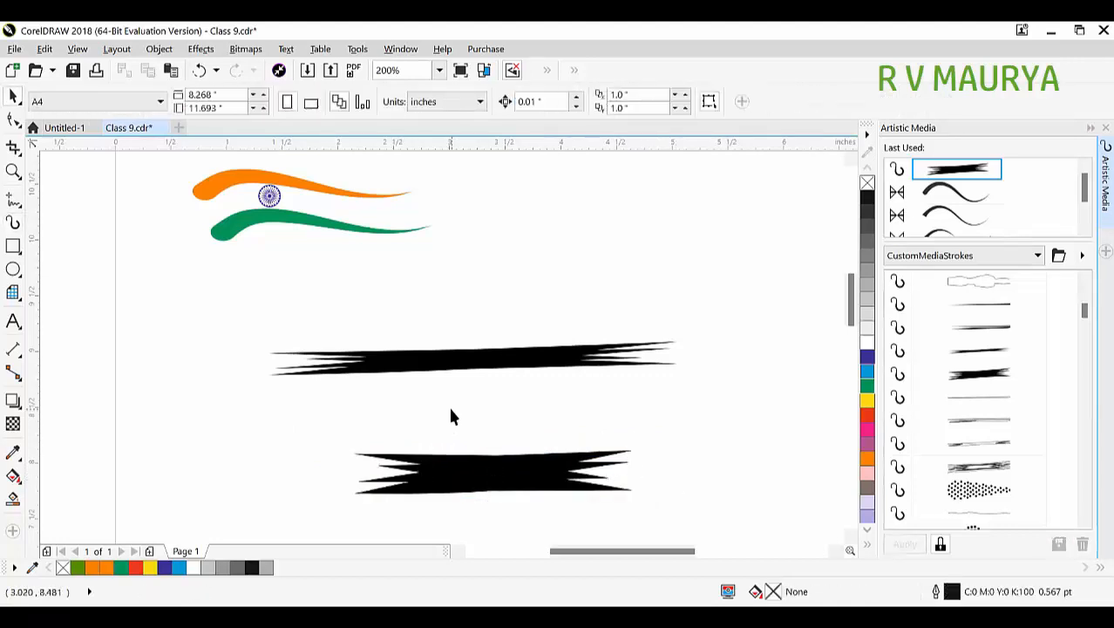
- Try a name as Arial artistic text above the copied stroke, shrunk to about 15.4 pt, and delete the text
key("F8")
left_click(477, 436)
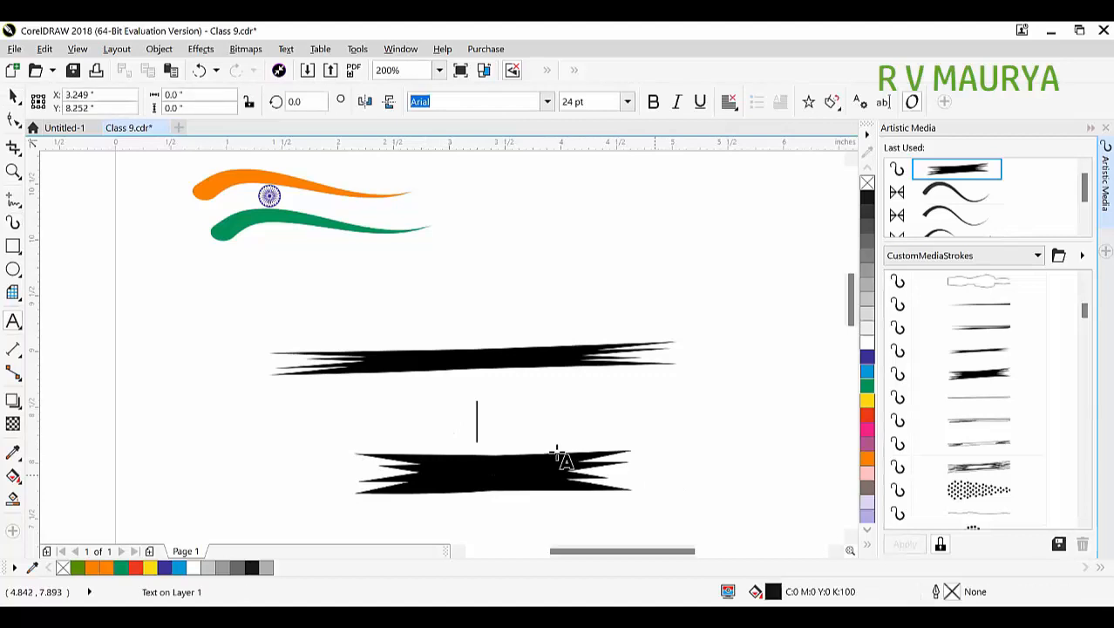
type("RV MAUYRYA")
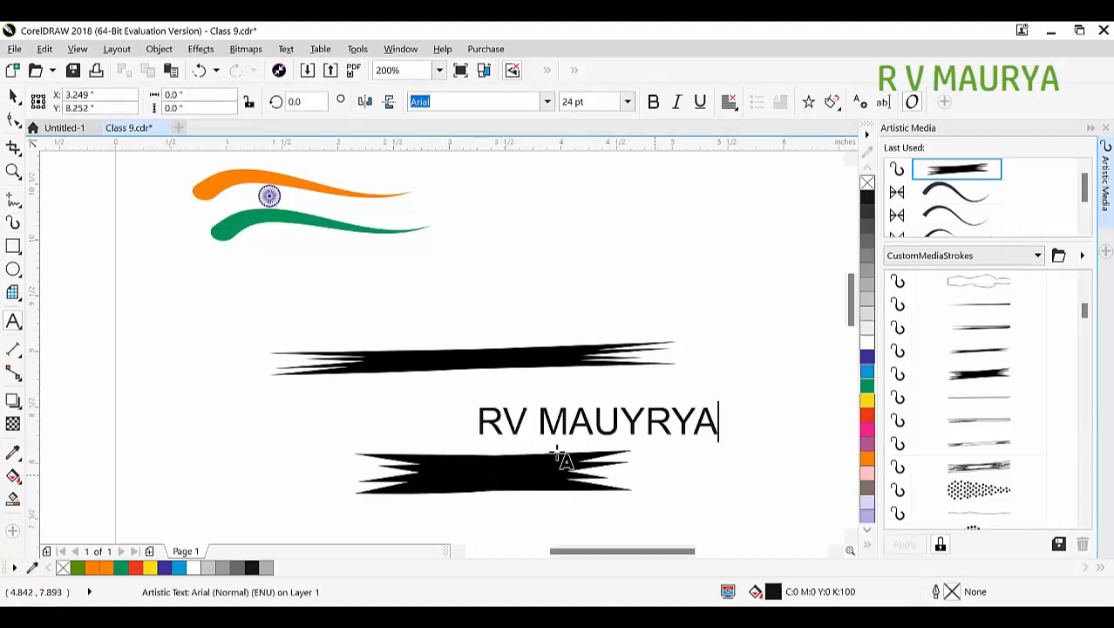
key("ctrl+space")
left_click_drag(721, 445, 679, 455)
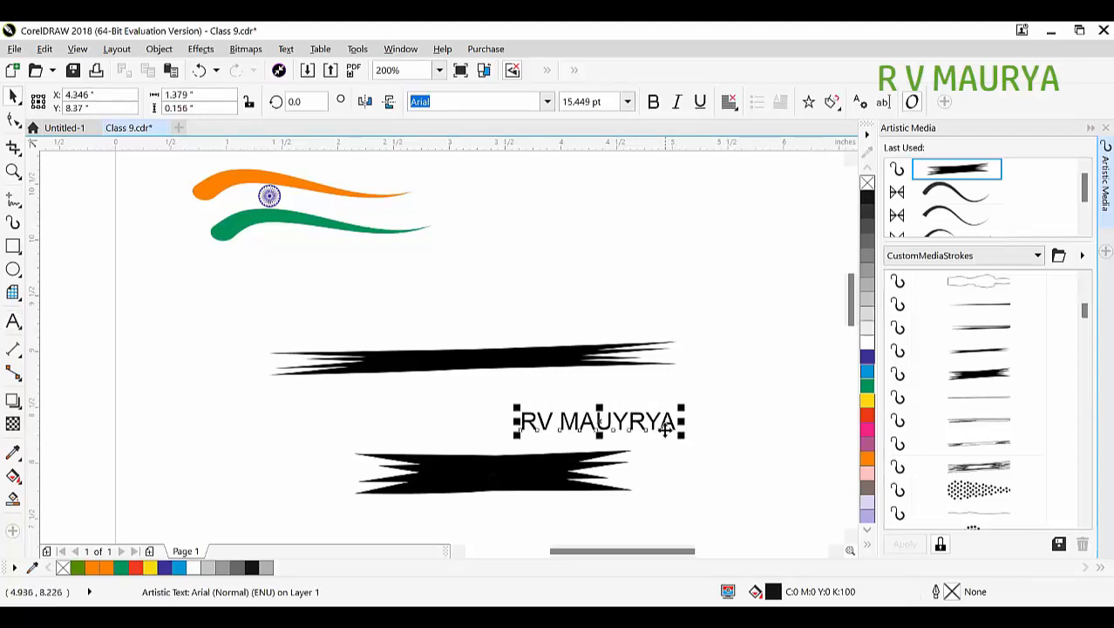
key("Delete")
- Move the shorter ragged copy slightly upward and delete it
left_click(495, 452)
left_click_drag(495, 452, 484, 429)
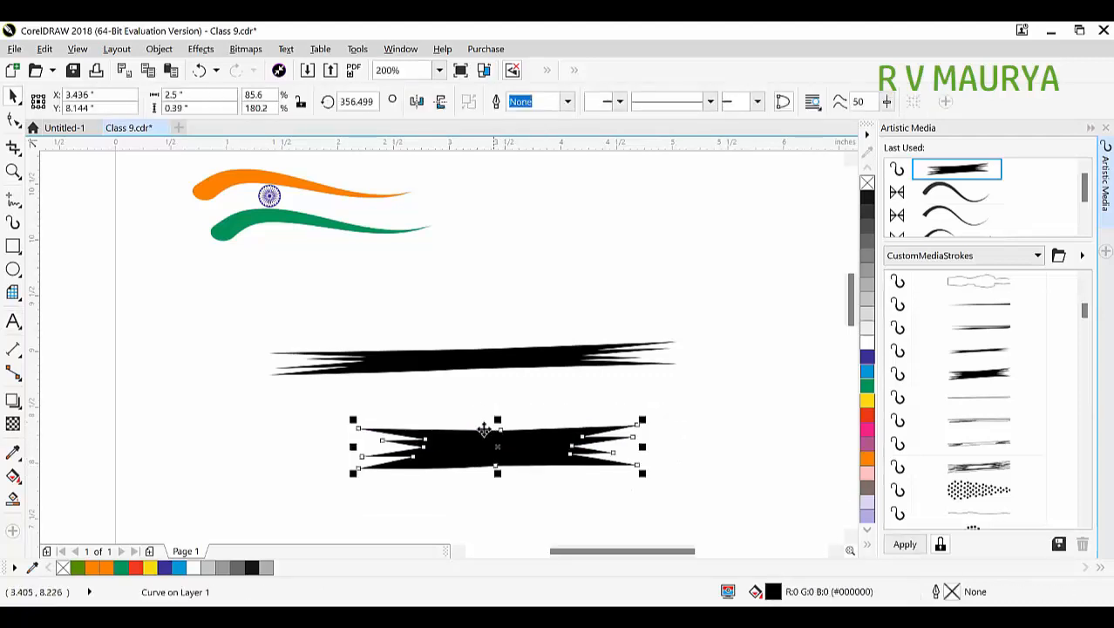
key("Delete")
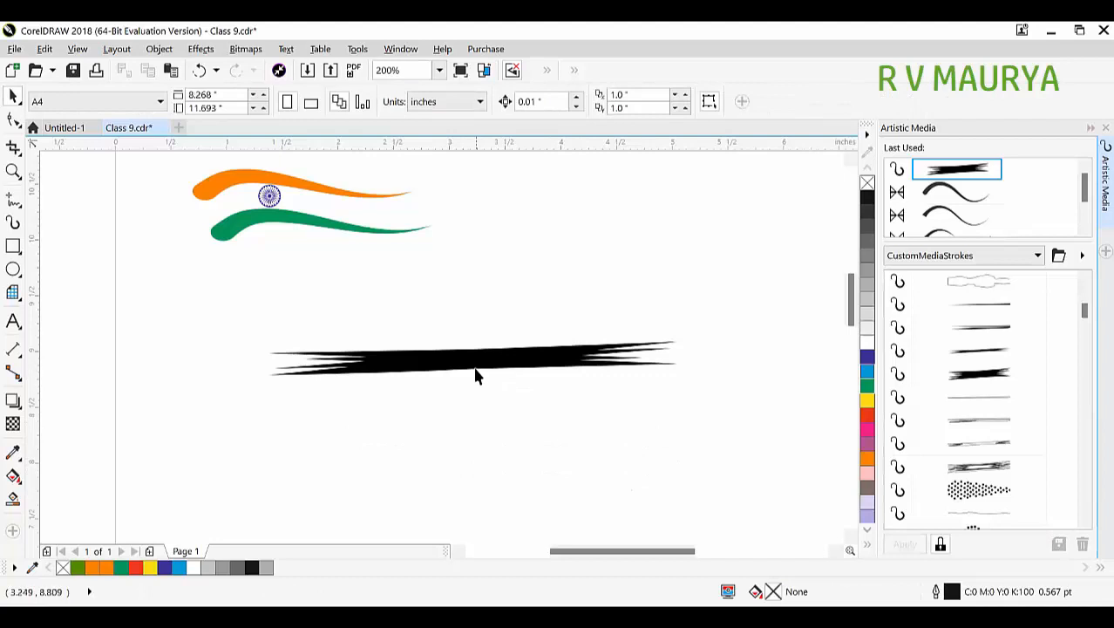
scroll(412, 384, "up", 1)
scroll(413, 368, "up", 1)
scroll(395, 368, "down", 1)
left_click(454, 340)
left_click(456, 333)
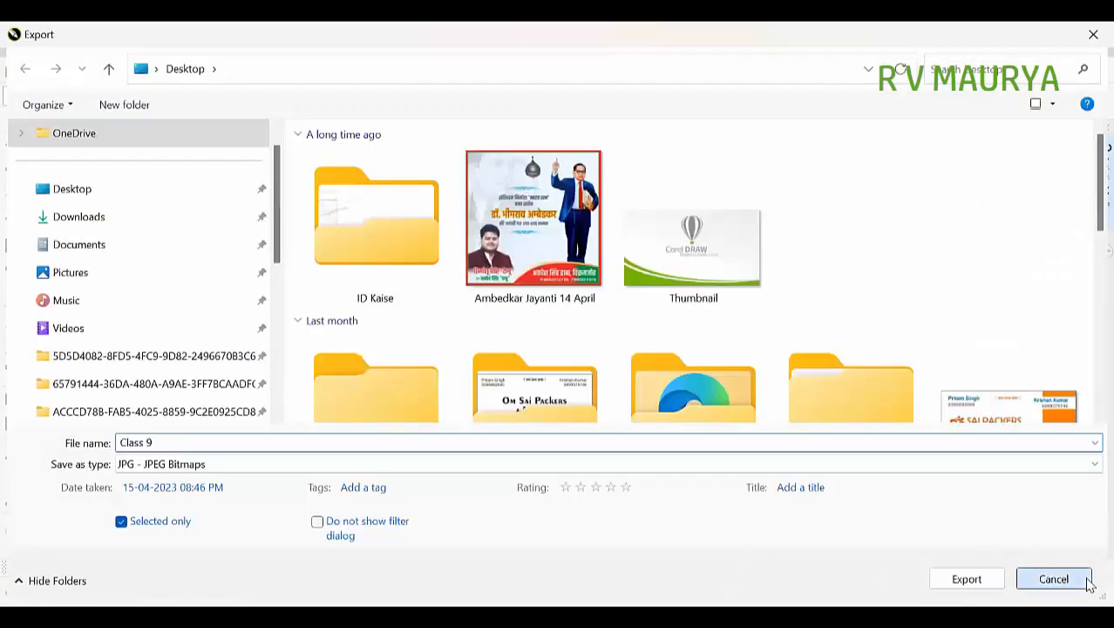
key("Escape")
- Duplicate the ragged stroke directly below the original, overlapping the two into a band about 3.67 by 0.61 inches
key("z")
left_click_drag(174, 292, 746, 433)
key("space")
left_click(547, 298)
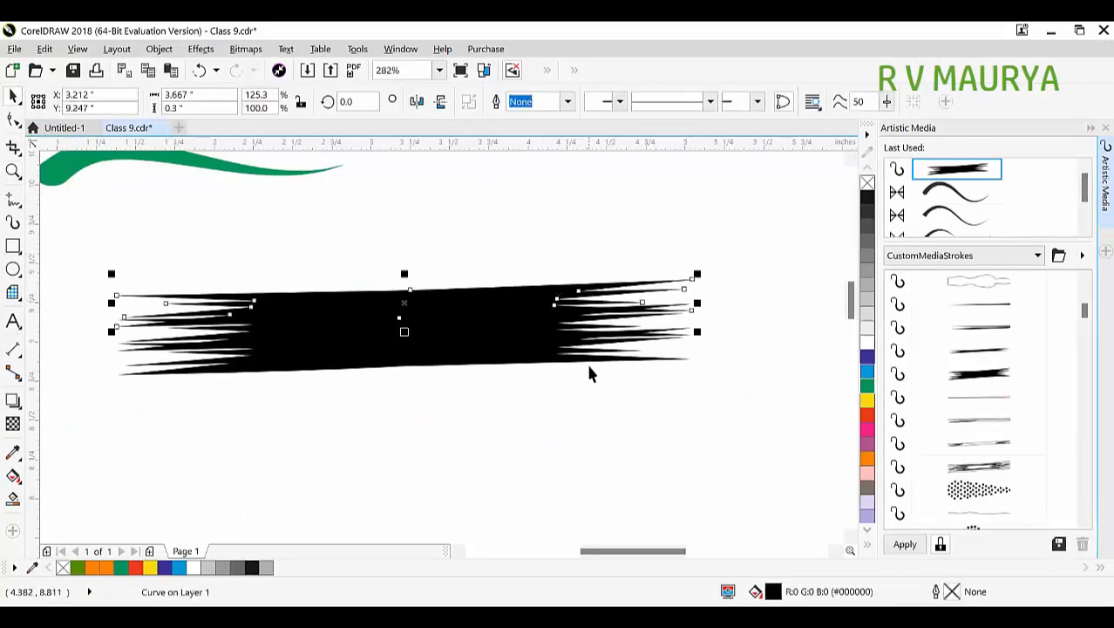
left_click_drag(589, 361, 609, 442)
key("ctrl+z")
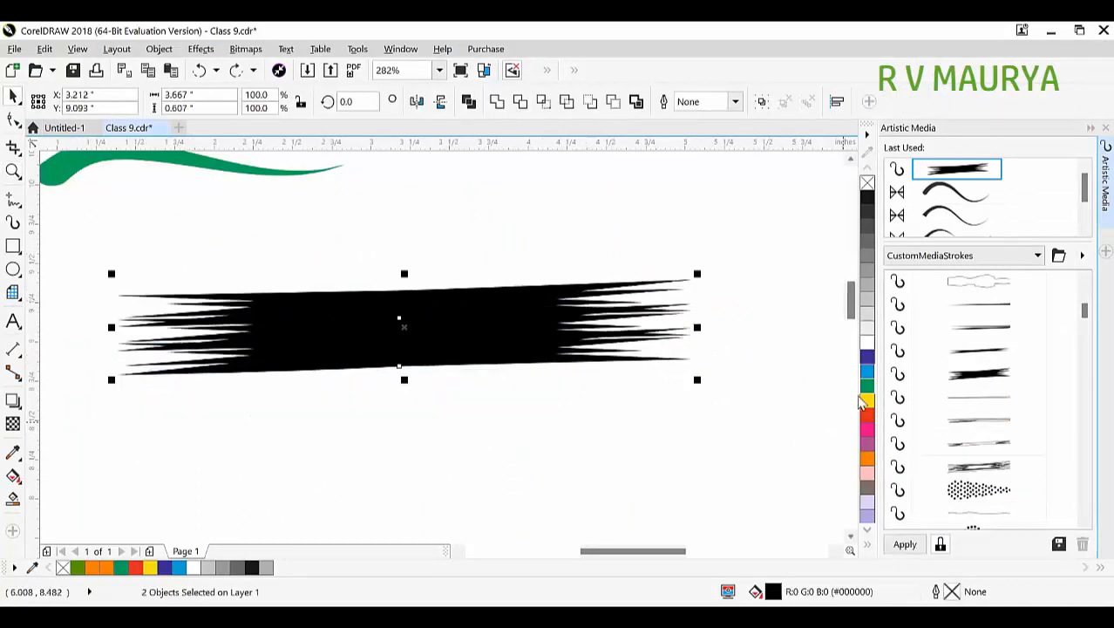
- Fill the two stacked strokes green and lay a black stroke copy about 3.59 inches wide across their middle
left_click(868, 384)
mouse_move(688, 327)
left_mouse_down()
mouse_move(649, 336)
mouse_move(730, 342)
mouse_move(617, 340)
mouse_move(692, 328)
left_mouse_up()
left_click(682, 319)
left_click_drag(532, 333, 549, 341)
left_click_drag(698, 336, 663, 336)
left_click_drag(562, 335, 558, 320)
left_click(660, 351)
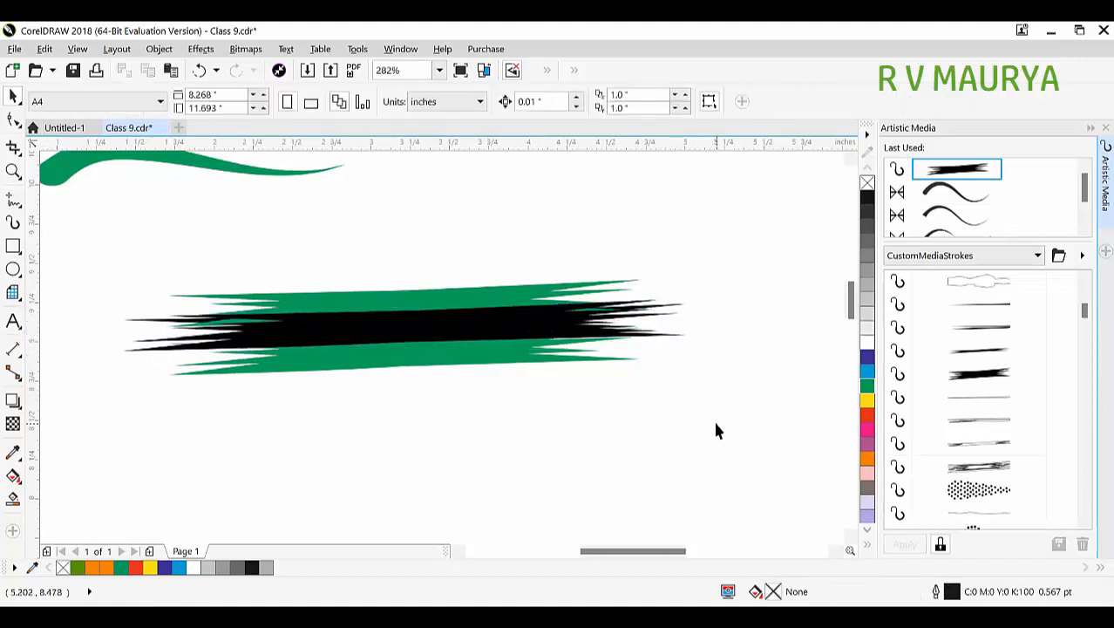
- Weld the overlapping green and black strokes into one green band and narrow it to about 3.11 inches
left_click_drag(86, 241, 82, 237)
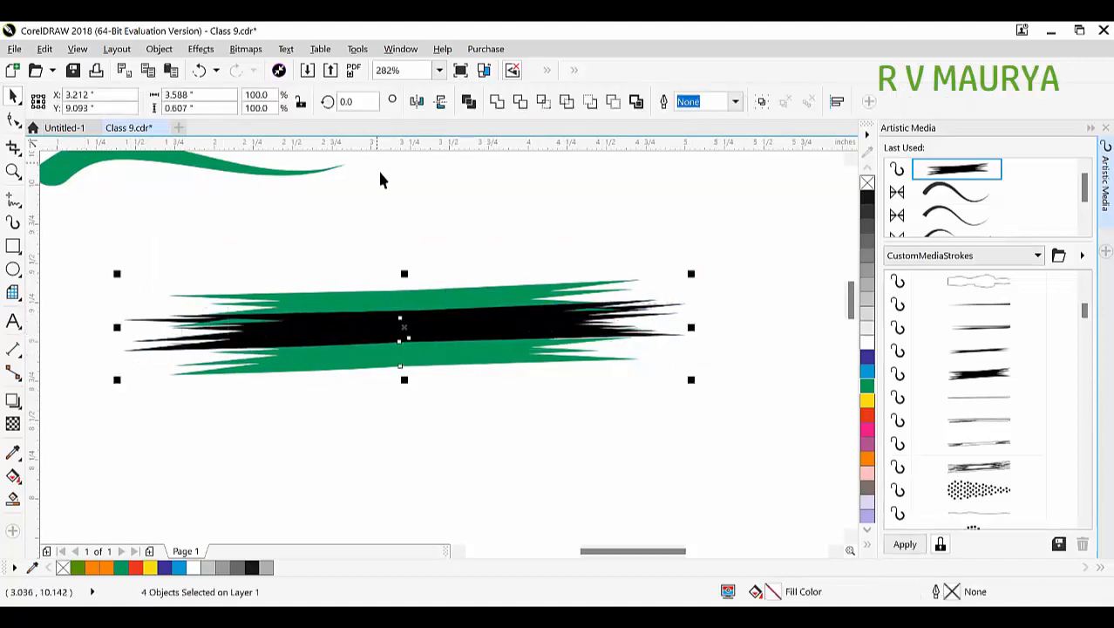
left_click(497, 102)
left_click_drag(403, 376, 484, 357)
left_click_drag(685, 319, 654, 319)
left_click_drag(436, 317, 435, 358)
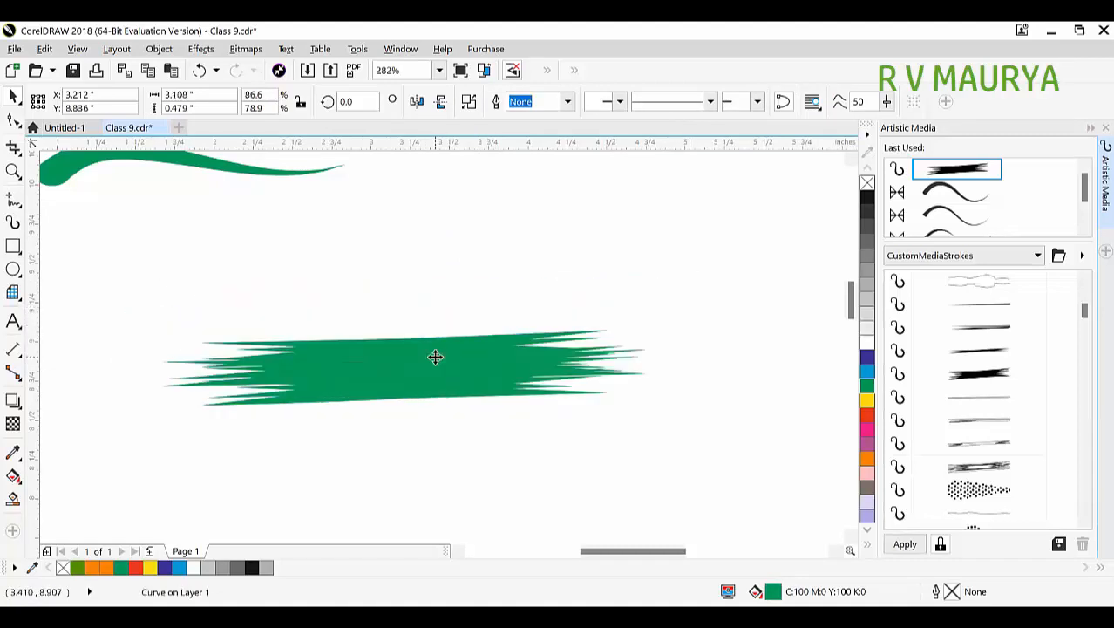
key("ctrl+z")
- Flatten the green band to about 0.31 inches high and duplicate it to form three stacked bands
mouse_move(405, 270)
left_mouse_down()
mouse_move(428, 381)
mouse_move(427, 368)
left_mouse_up()
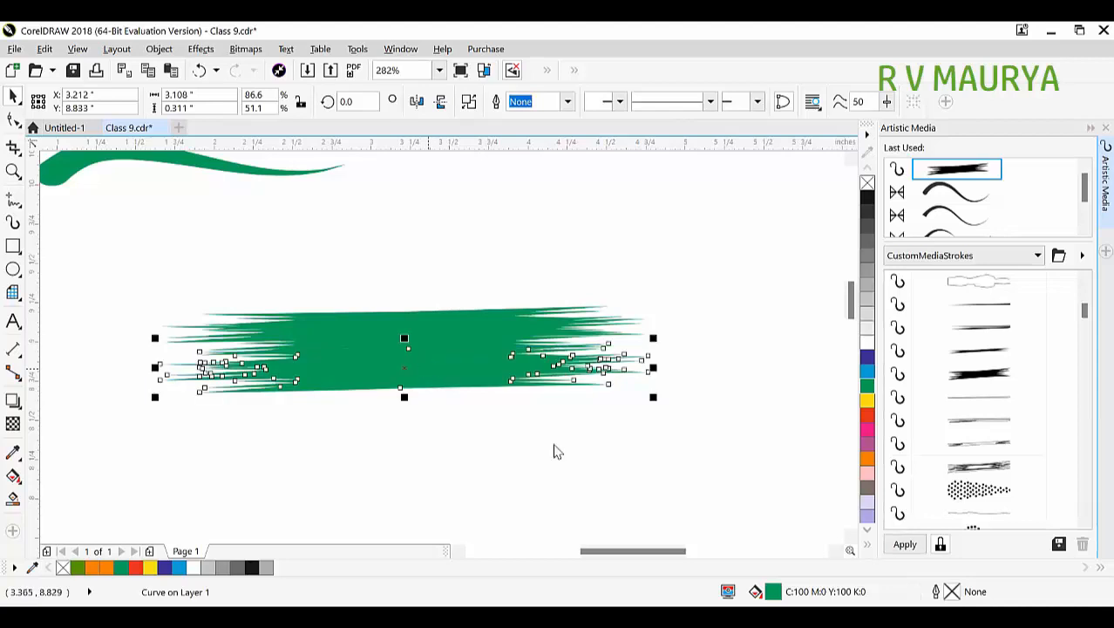
key("ctrl+f")
left_click(660, 464)
- Fill the middle band white and the upper band orange, leaving the lower band green
left_click(511, 268)
left_click(513, 361)
left_click(870, 340)
left_click(521, 319)
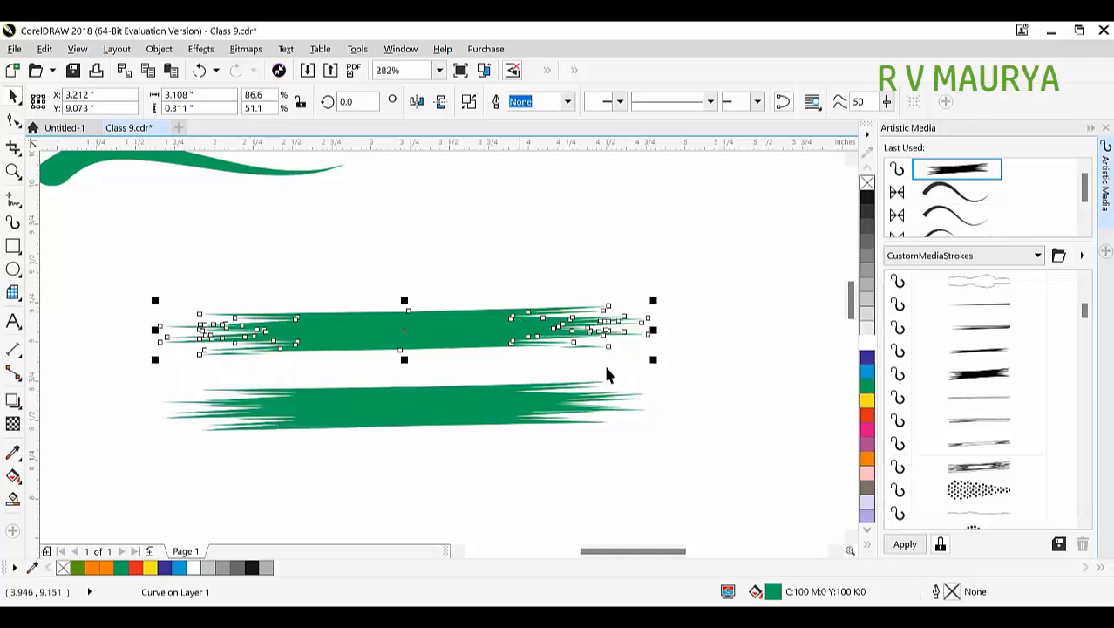
left_click(867, 458)
left_click(682, 268)
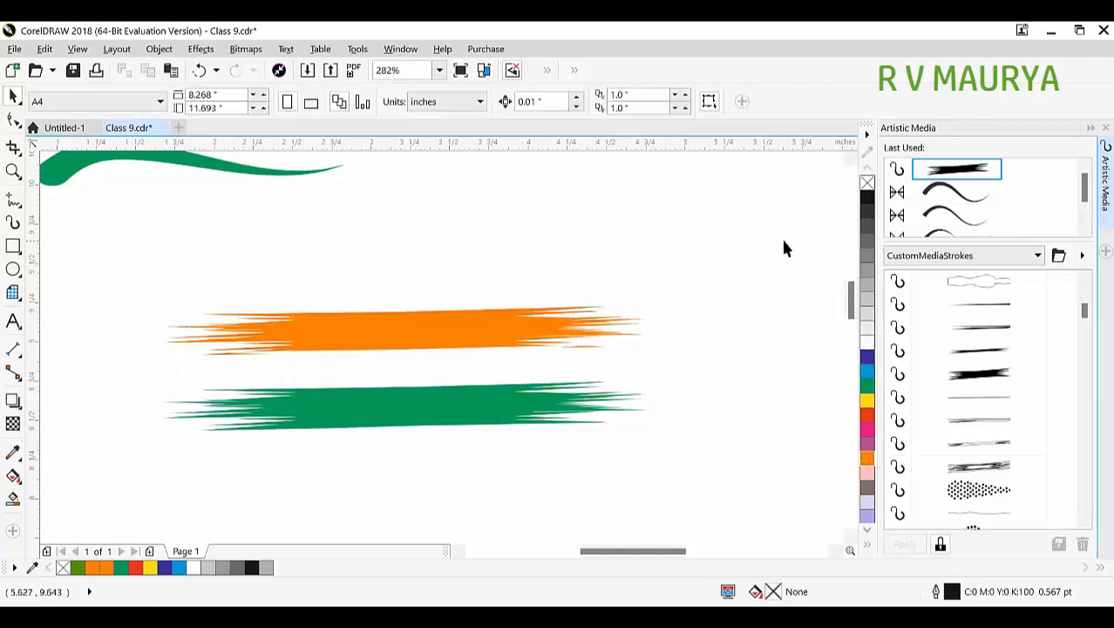
- Group the three bands and place a copy of the tapered flag's blue wheel at their centre
left_click_drag(208, 477, 70, 527)
key("ctrl+g")
scroll(571, 316, "down", 3)
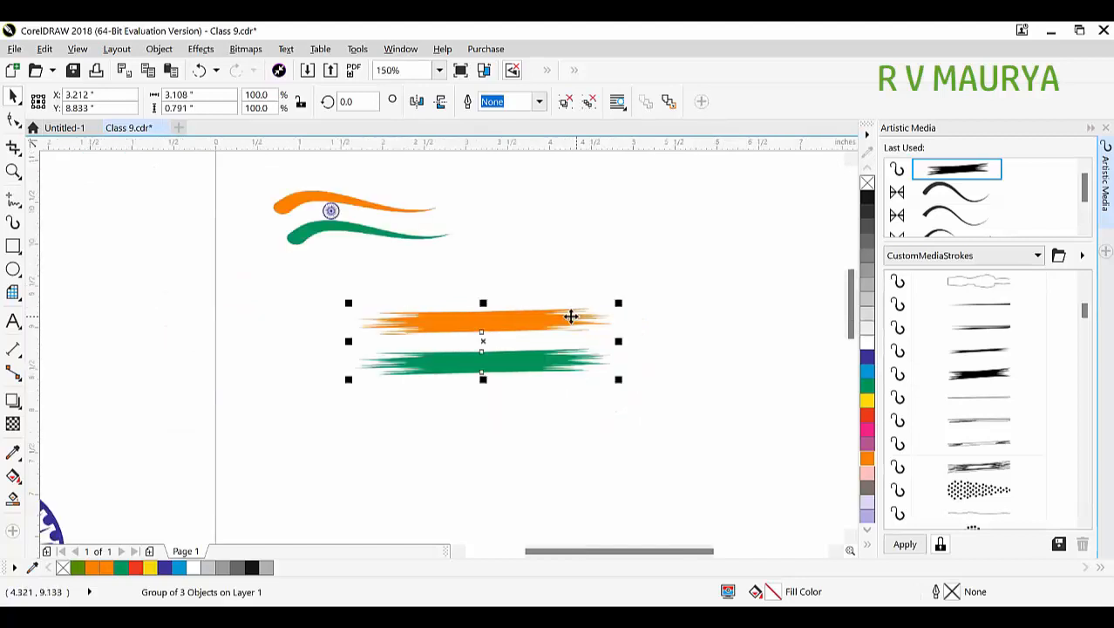
left_click(330, 211, "ctrl")
left_click_drag(331, 209, 481, 342)
- Scale the blue wheel to about 0.23 inches across so it fits the white band between orange and green
key("z")
left_click_drag(398, 279, 571, 384)
key("space")
left_click(451, 382)
left_click_drag(466, 349, 472, 336)
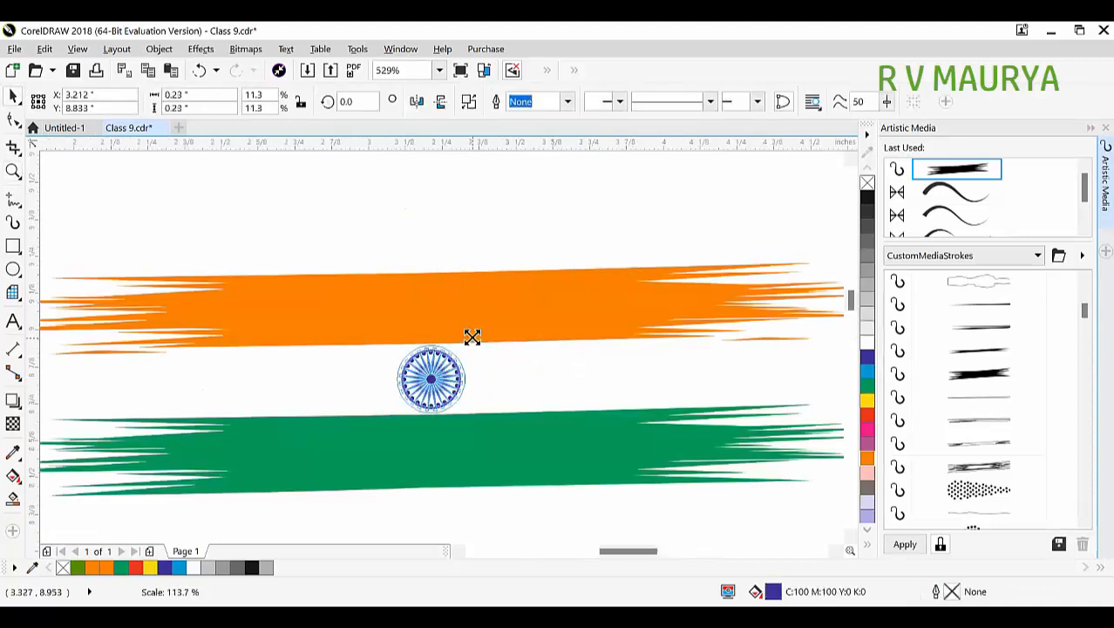
left_click(507, 248)
scroll(508, 307, "down", 2)
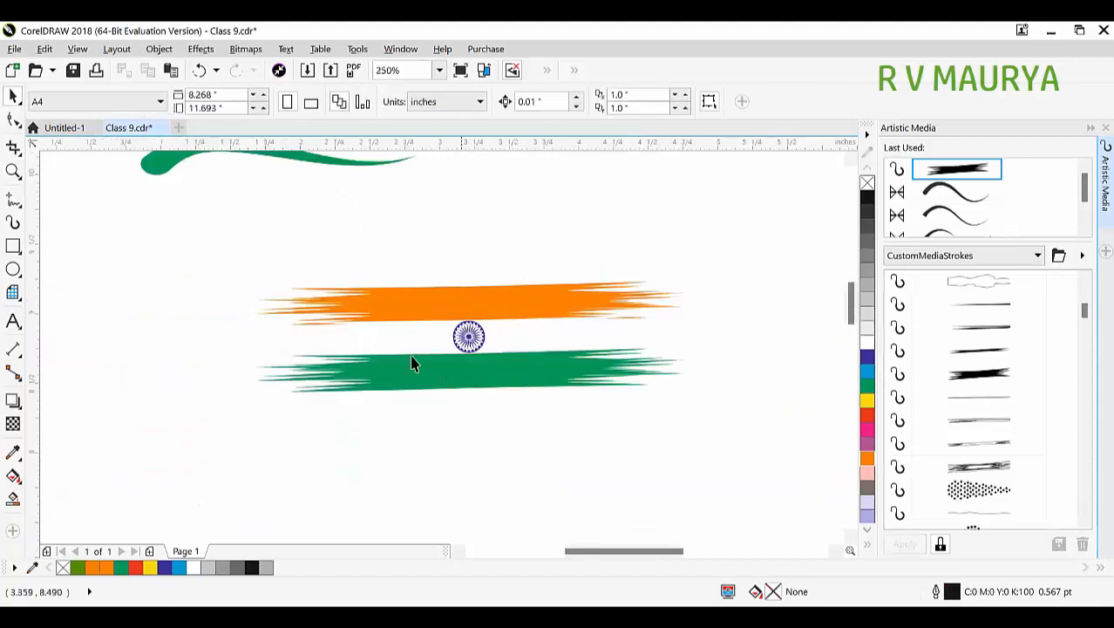
scroll(320, 306, "up", 2)
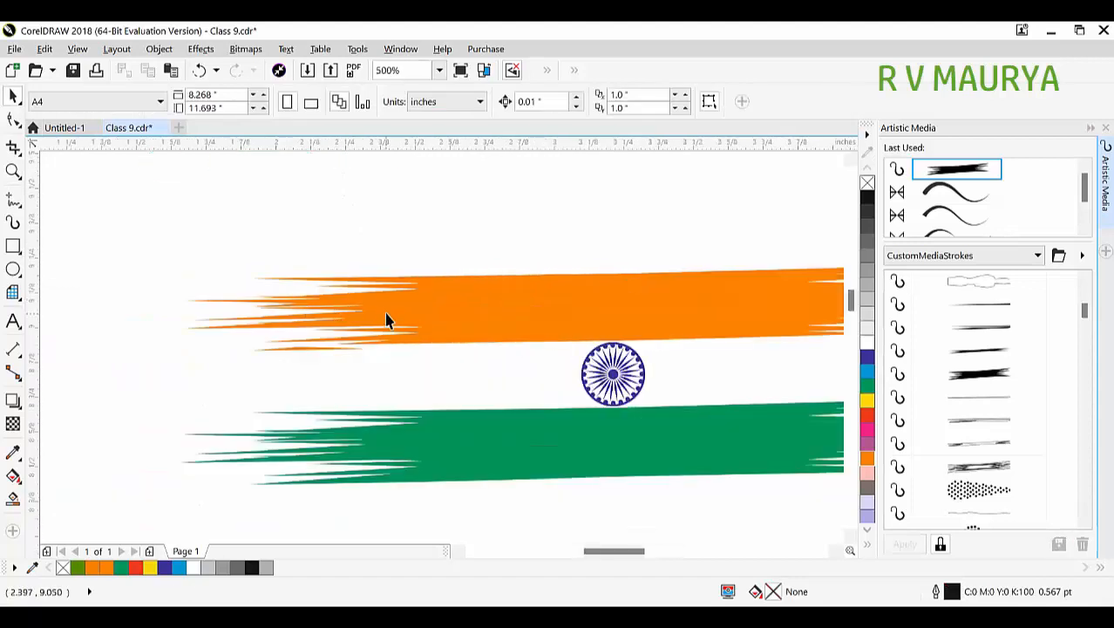
scroll(388, 319, "down", 2)
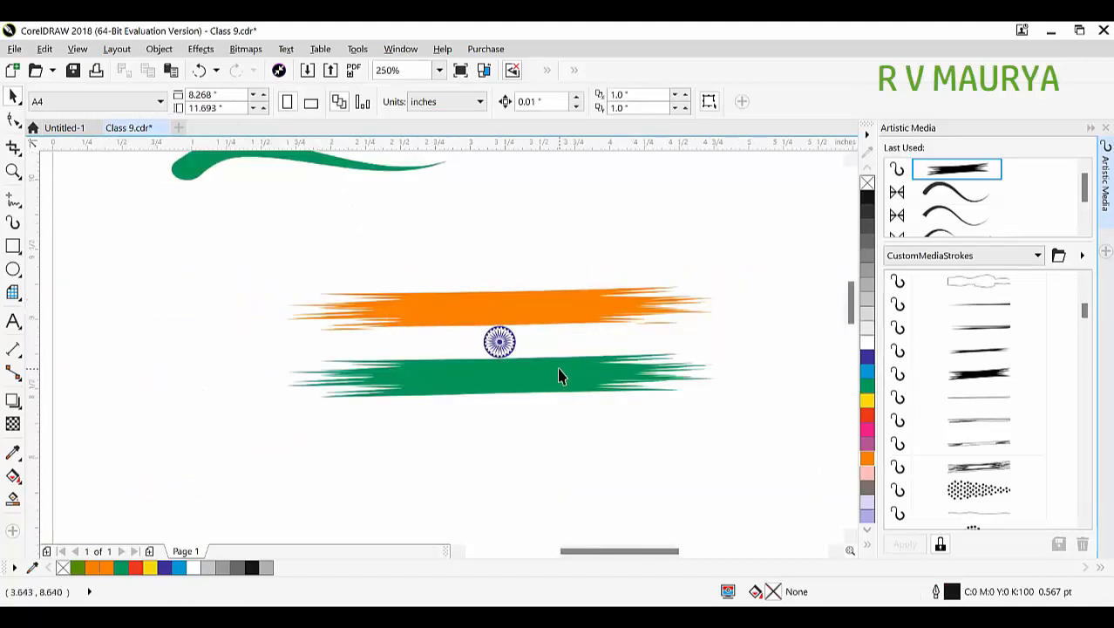
- Duplicate the group of three bands without the wheel just below the ragged flag
scroll(491, 263, "down", 3)
scroll(515, 270, "up", 2)
left_click_drag(525, 271, 524, 327)
right_click(524, 327)
key("F2")
left_click_drag(315, 299, 671, 416)
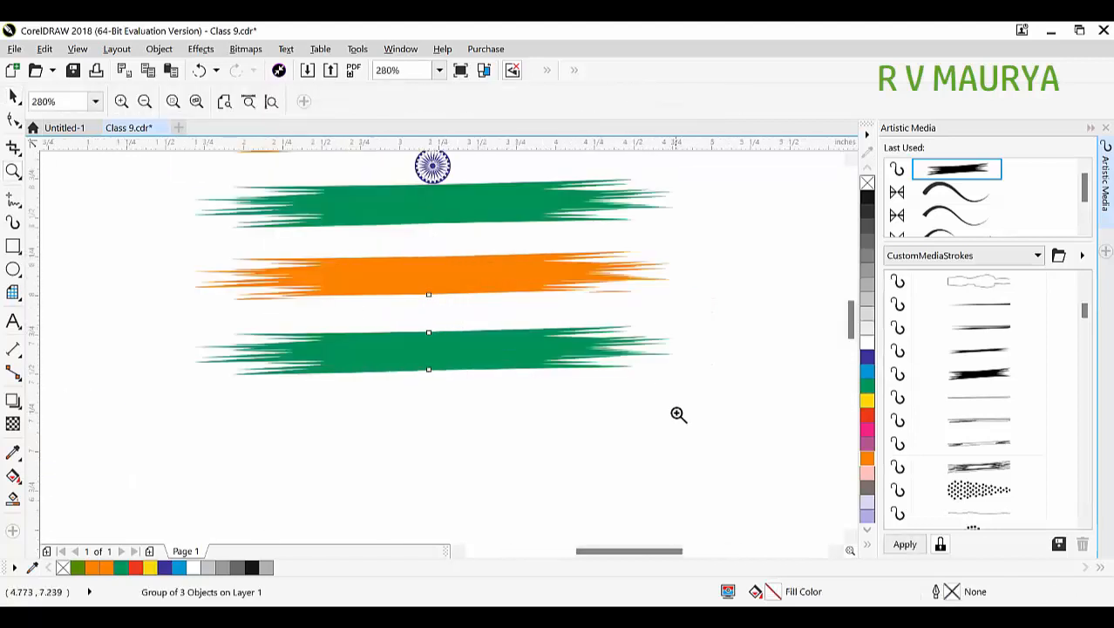
left_click_drag(506, 277, 505, 291)
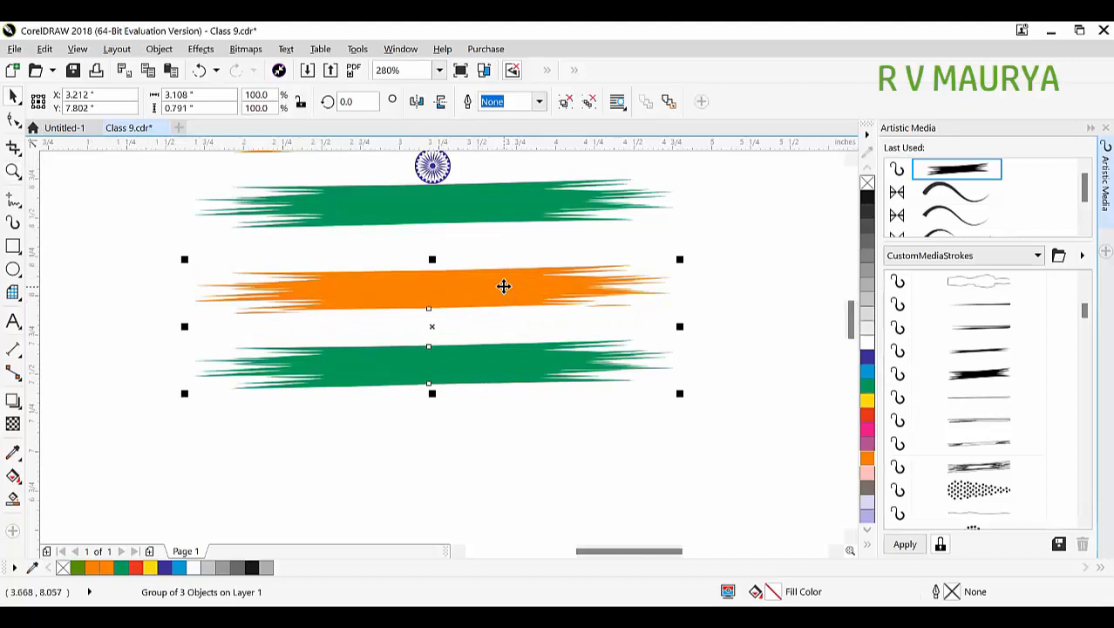
- Try converting the copied band group to a 300 dpi CMYK bitmap with a transparent background and undo the conversion
left_click(245, 49)
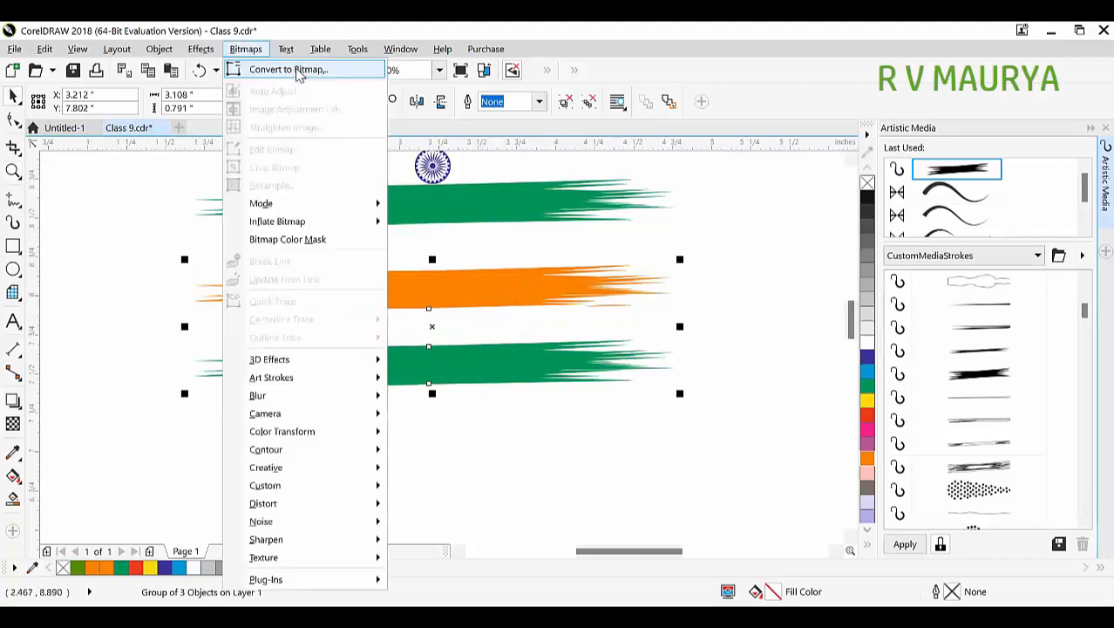
key("Return")
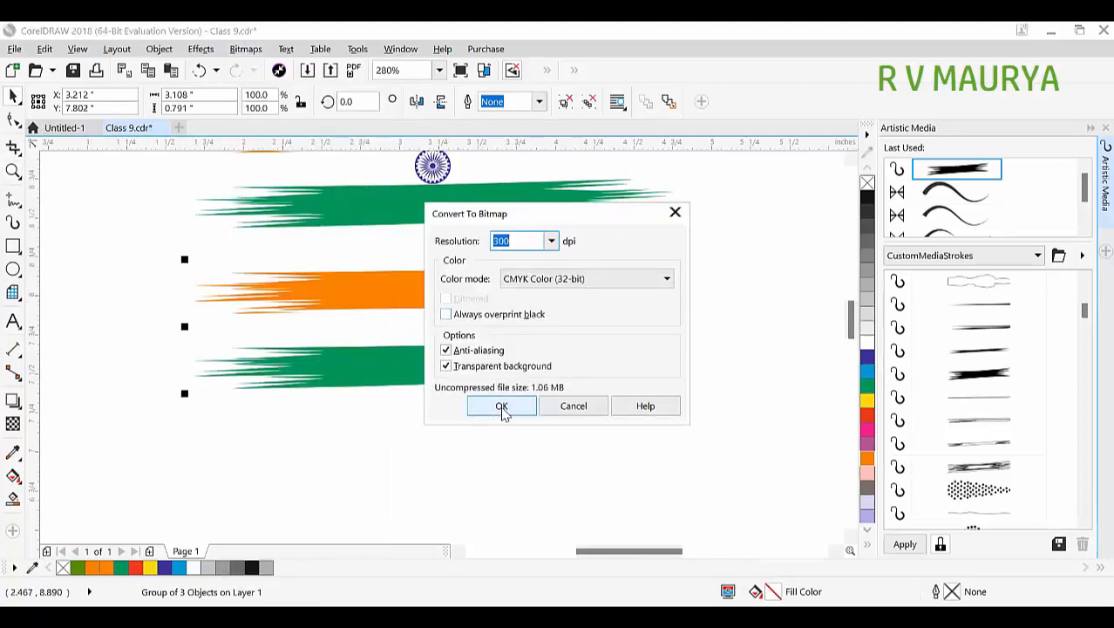
left_click(502, 406)
scroll(606, 287, "up", 5)
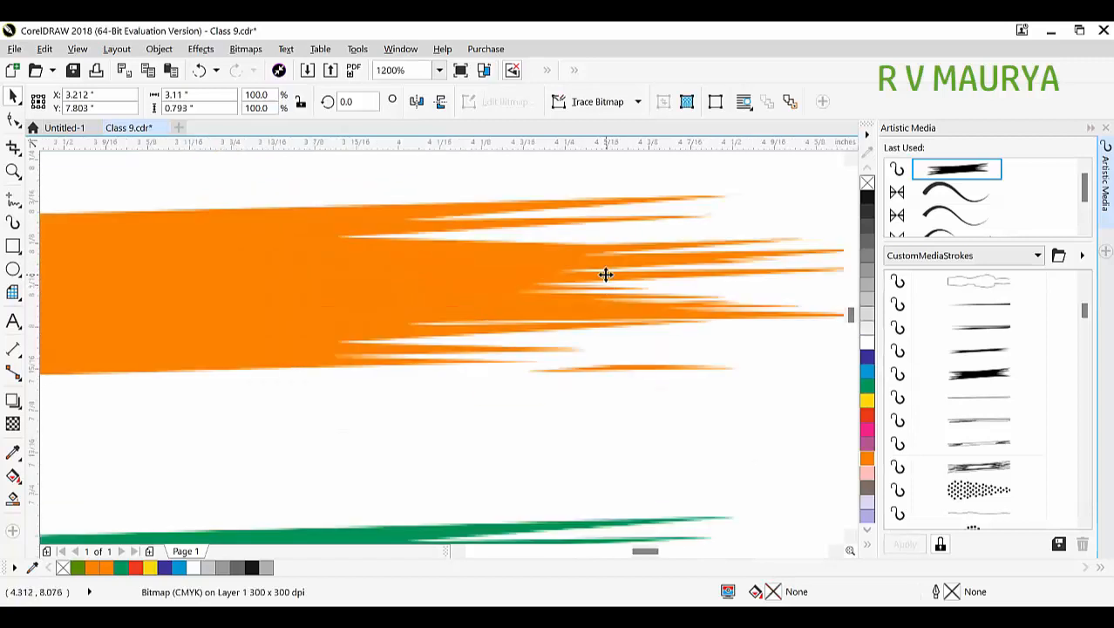
scroll(606, 275, "down", 1)
key("ctrl+z")
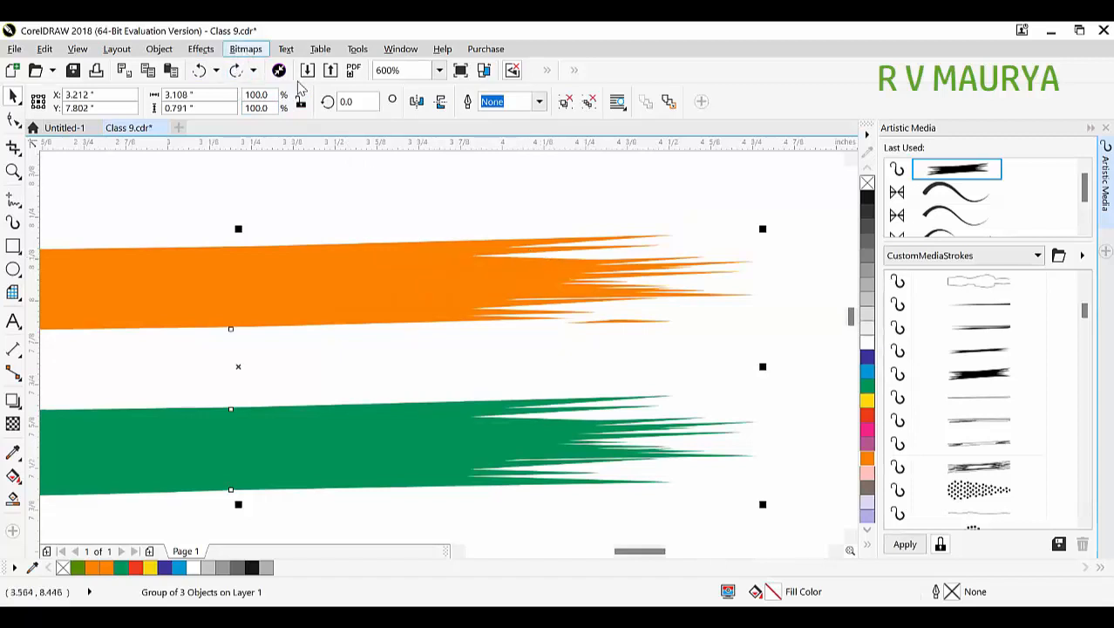
- Convert the copied band group to a 250 dpi CMYK bitmap with a transparent background and shift it slightly upward
type("250")
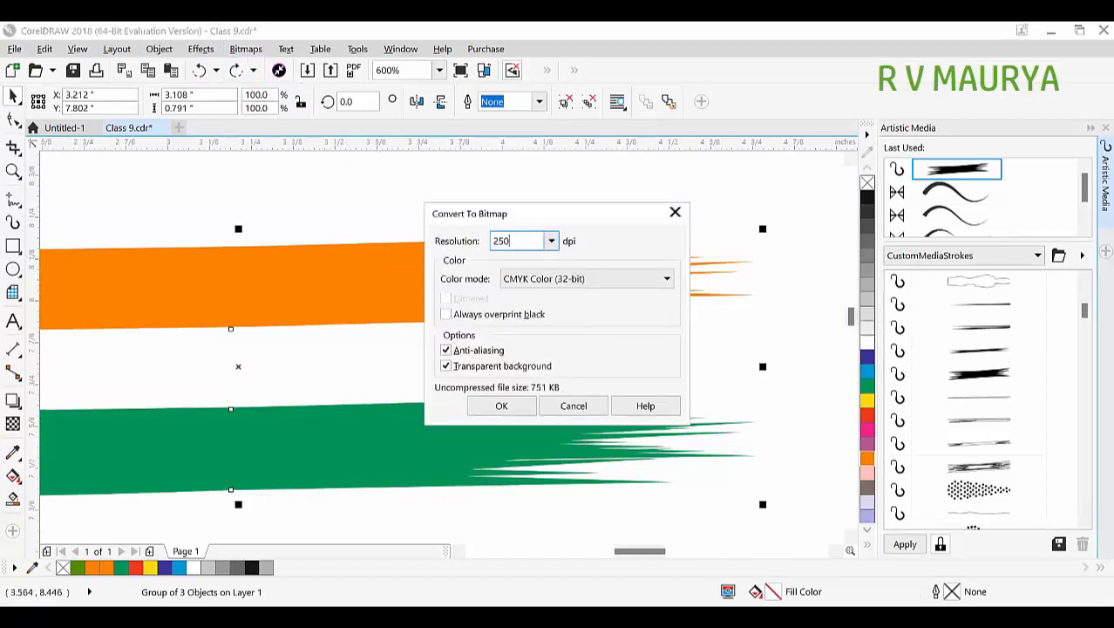
key("Return")
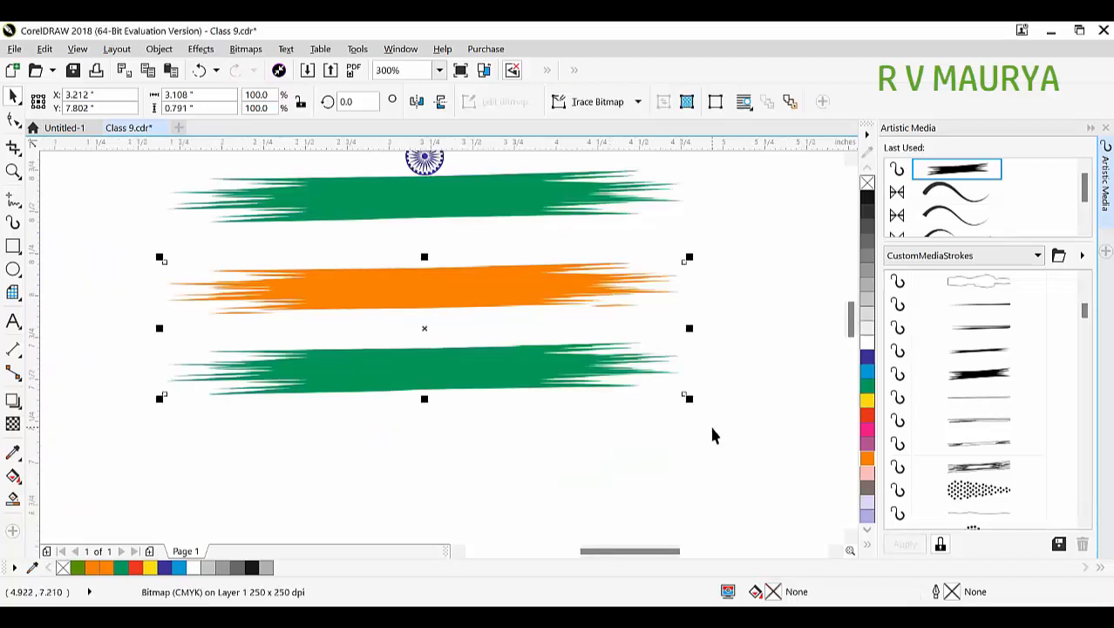
left_click(233, 251)
scroll(255, 232, "up", 2)
left_click(328, 342)
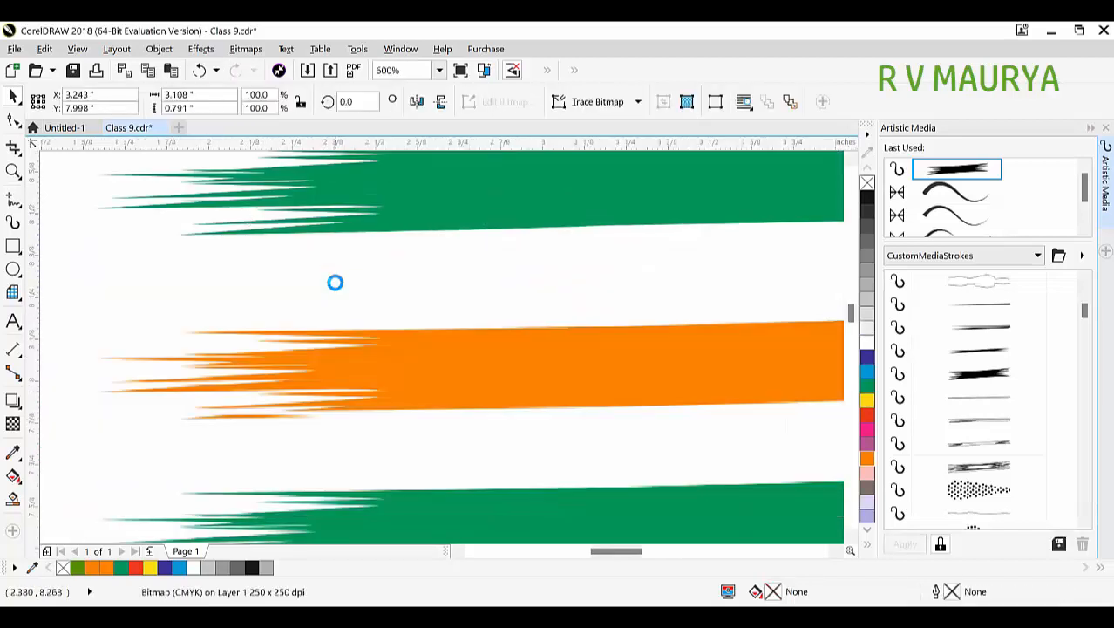
scroll(325, 280, "up", 4)
scroll(338, 311, "down", 8)
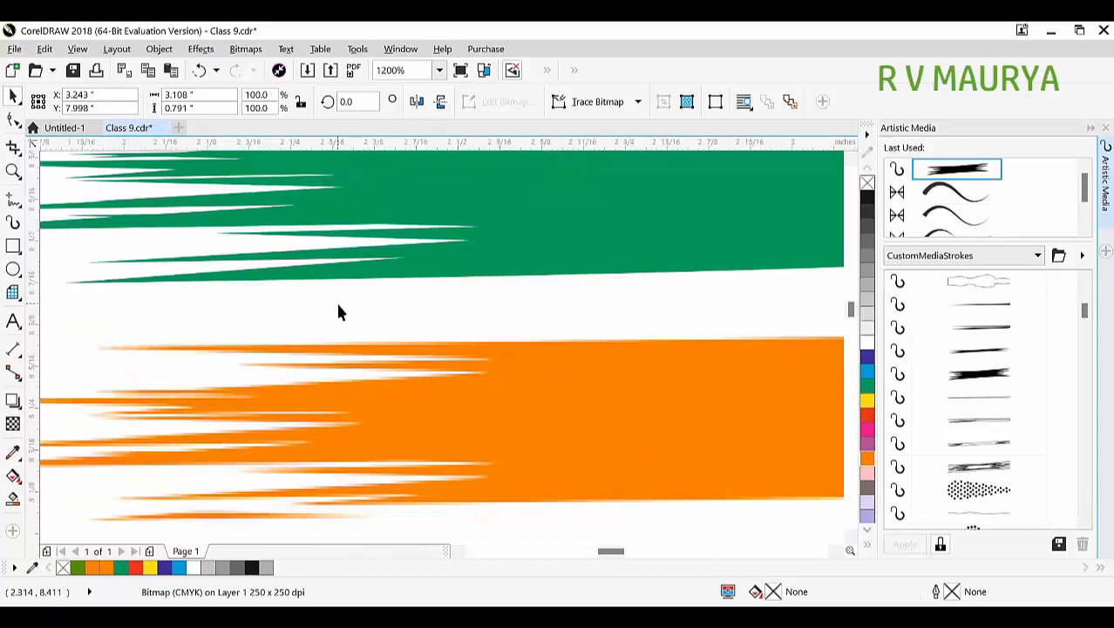
scroll(388, 373, "up", 1)
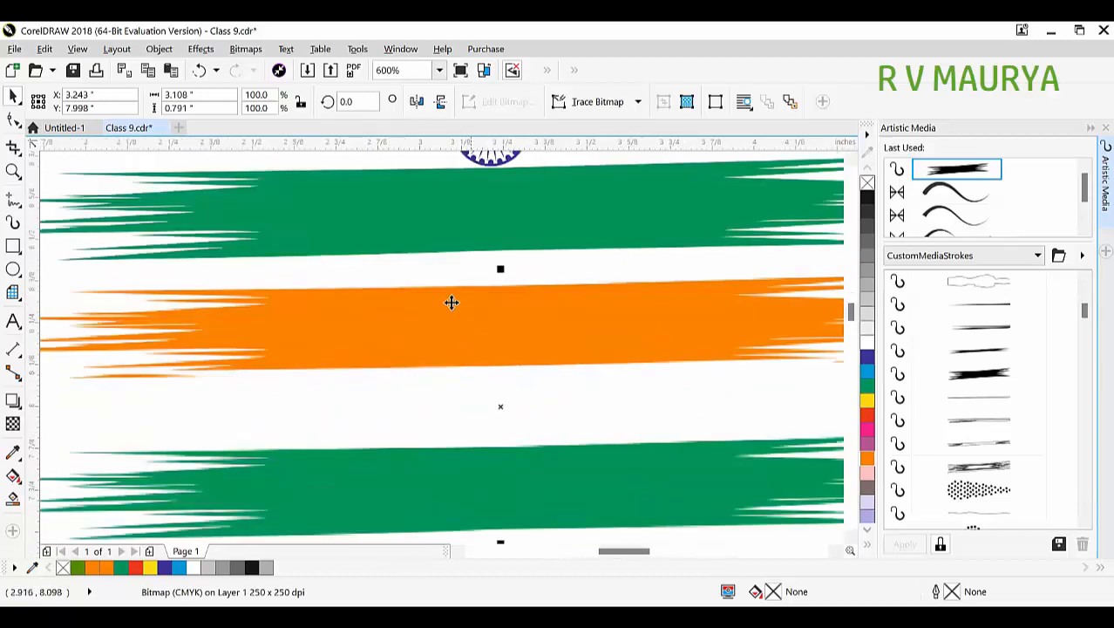
- Copy the blue wheel down onto the bitmap flag and align it to the bitmap's centre both ways
scroll(449, 319, "down", 1)
left_click_drag(460, 233, 458, 382)
right_click(458, 382)
left_click(532, 338, "shift")
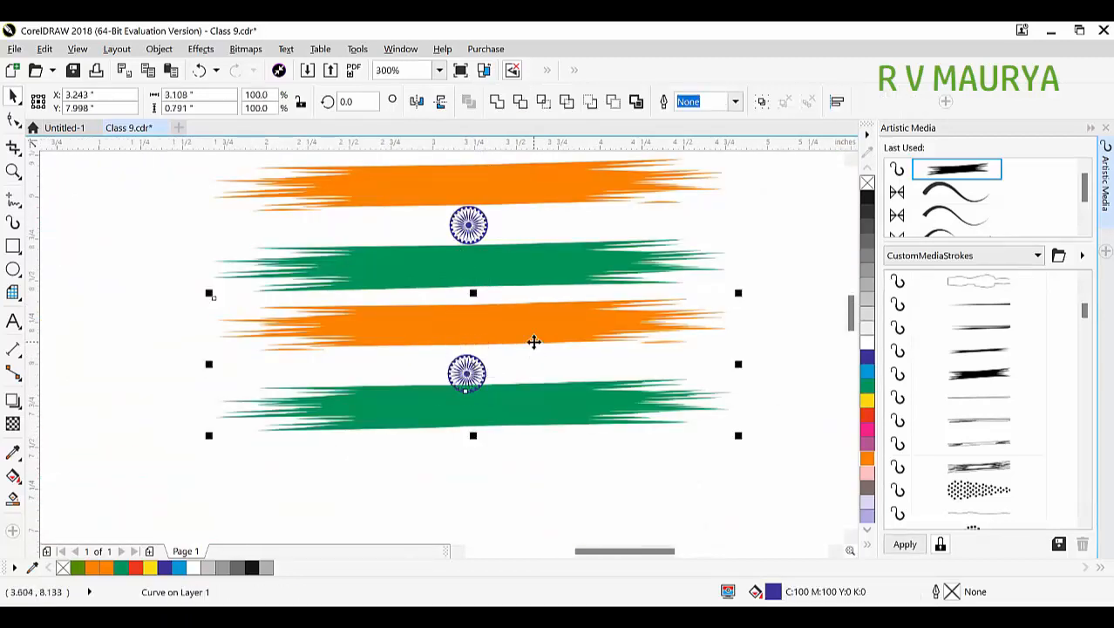
key("c")
key("e")
- Group the copied wheel with the bitmap bands
left_click(577, 465)
left_click(488, 368)
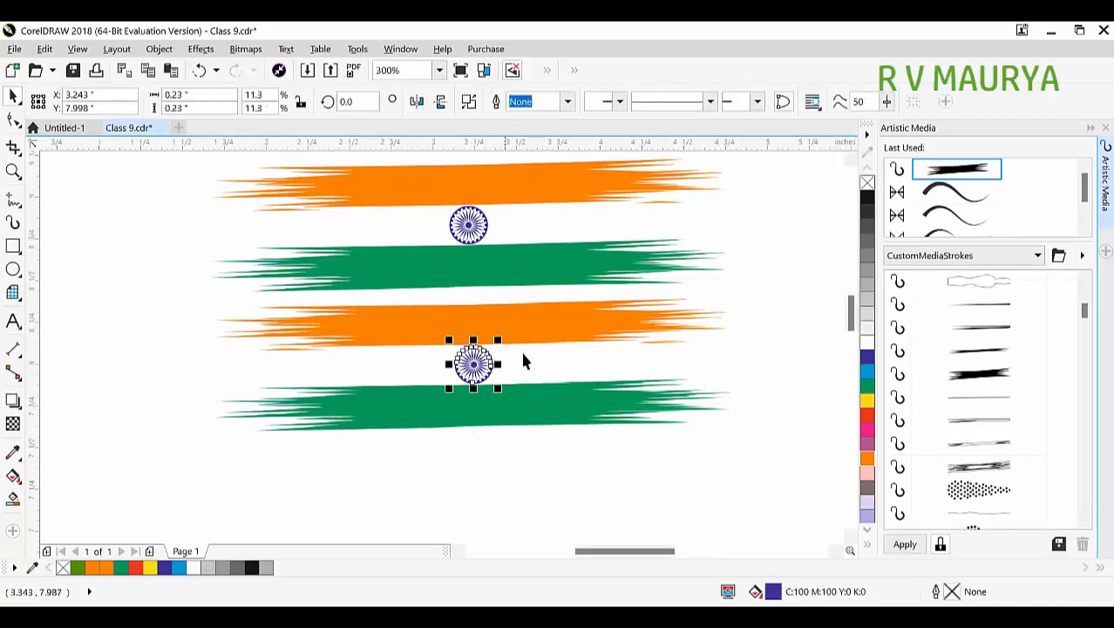
left_click(523, 349, "shift")
key("ctrl+g")
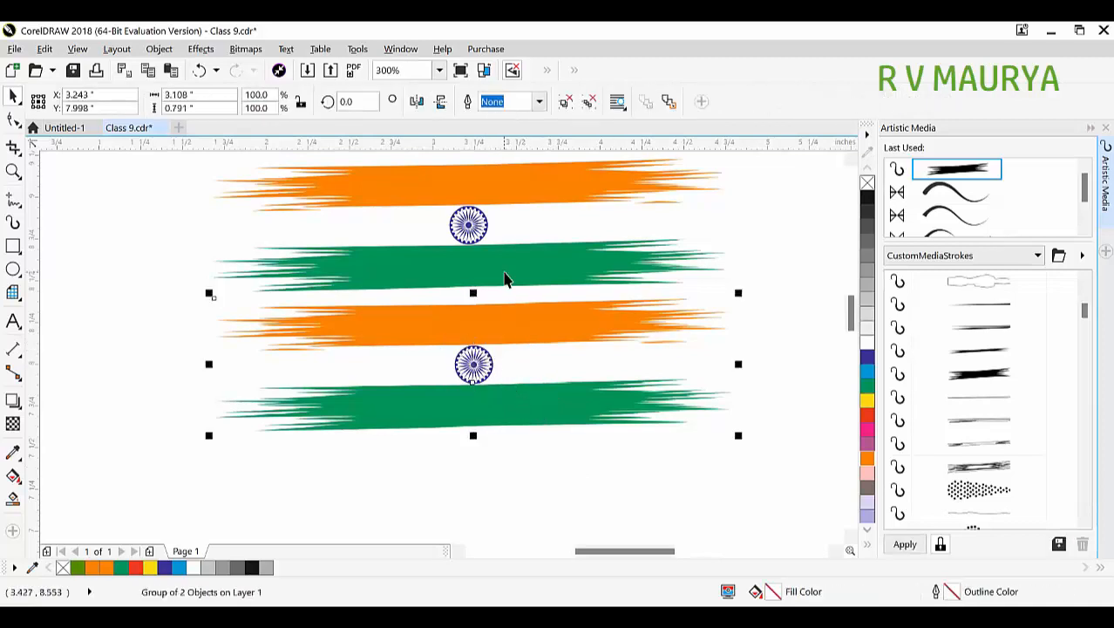
- Try moving the grouped bitmap flag slightly aside and undo the move
scroll(676, 257, "up", 3)
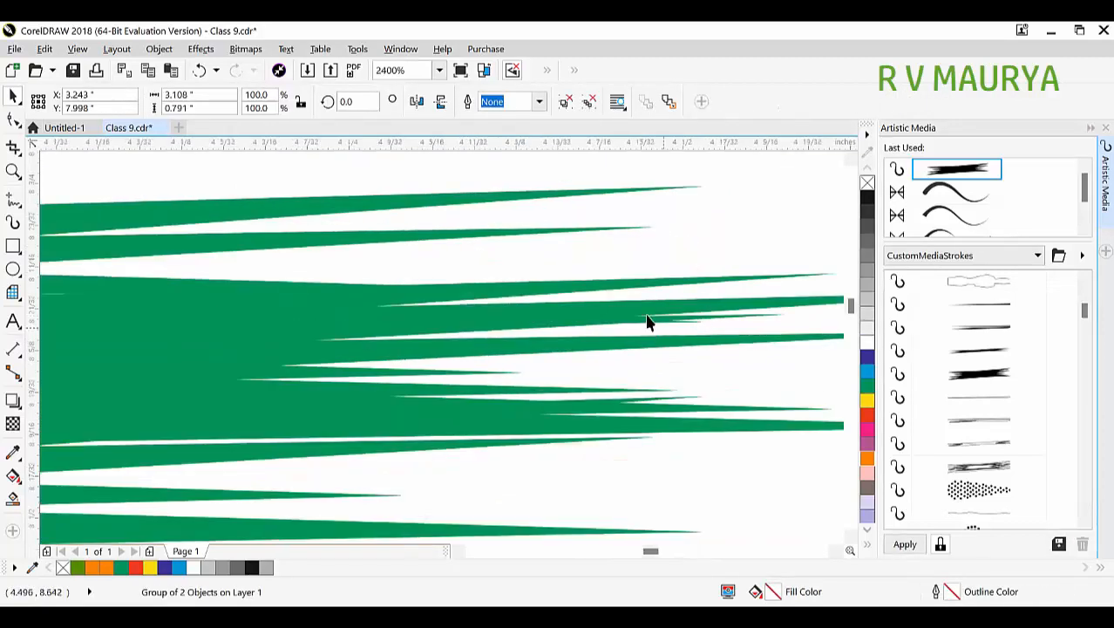
scroll(641, 293, "down", 3)
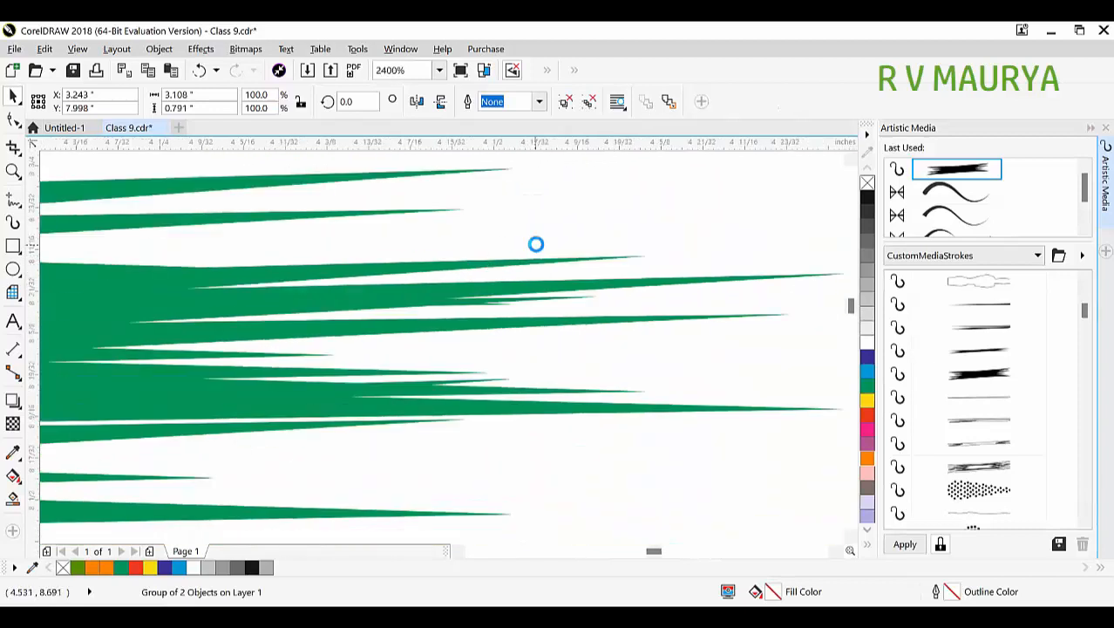
left_click_drag(340, 357, 420, 375)
key("ctrl+z")
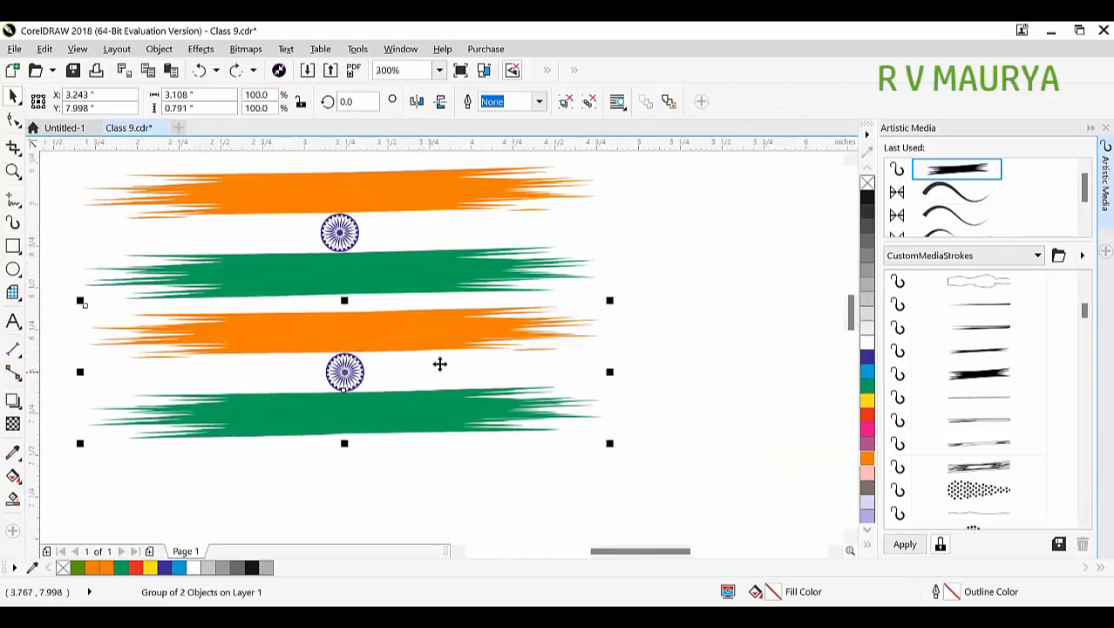
- Move the grouped bitmap flag above the vector ragged flag and align the two horizontally by their centres
scroll(532, 327, "down", 1)
key("z")
left_click_drag(251, 234, 794, 424)
left_click_drag(384, 388, 363, 187)
left_click(422, 262, "shift")
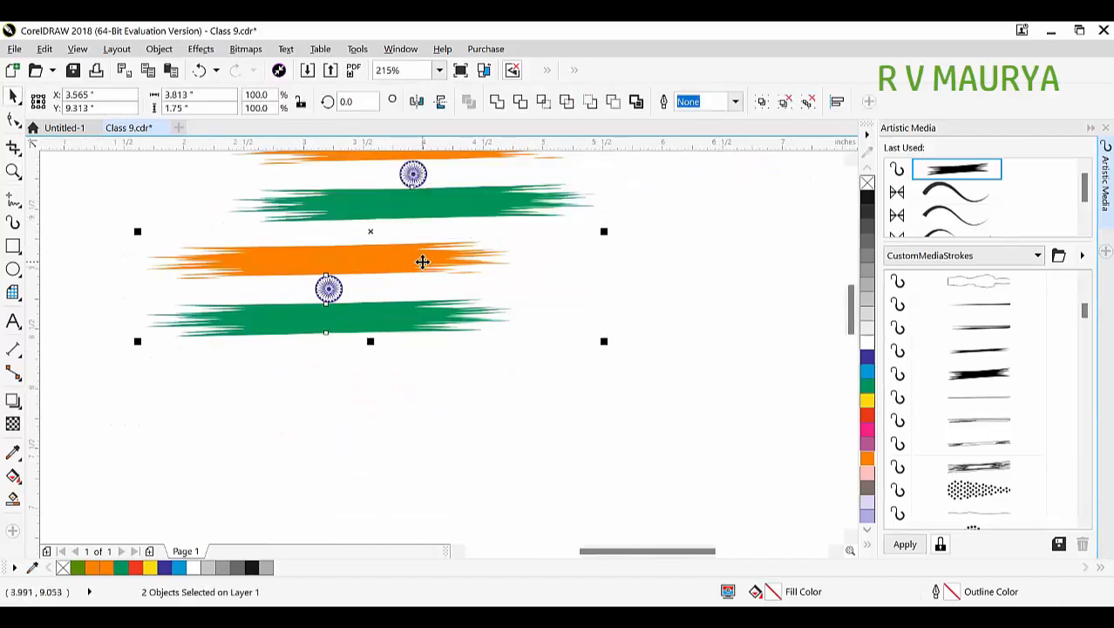
key("c")
left_click(533, 326)
- Move the bitmap flag up beside the tapered-stroke flag, to the right of it
scroll(527, 326, "down", 4)
key("z")
left_click_drag(330, 253, 634, 381)
key("space")
left_click_drag(468, 309, 579, 255)
- Try moving the vector band group without its wheel up beside the other flags and undo the move
left_click_drag(478, 340, 658, 277)
key("z")
key("ctrl+z")
- Group the vector bands with their blue wheel and move the complete flag above the tapered-stroke flag
key("space")
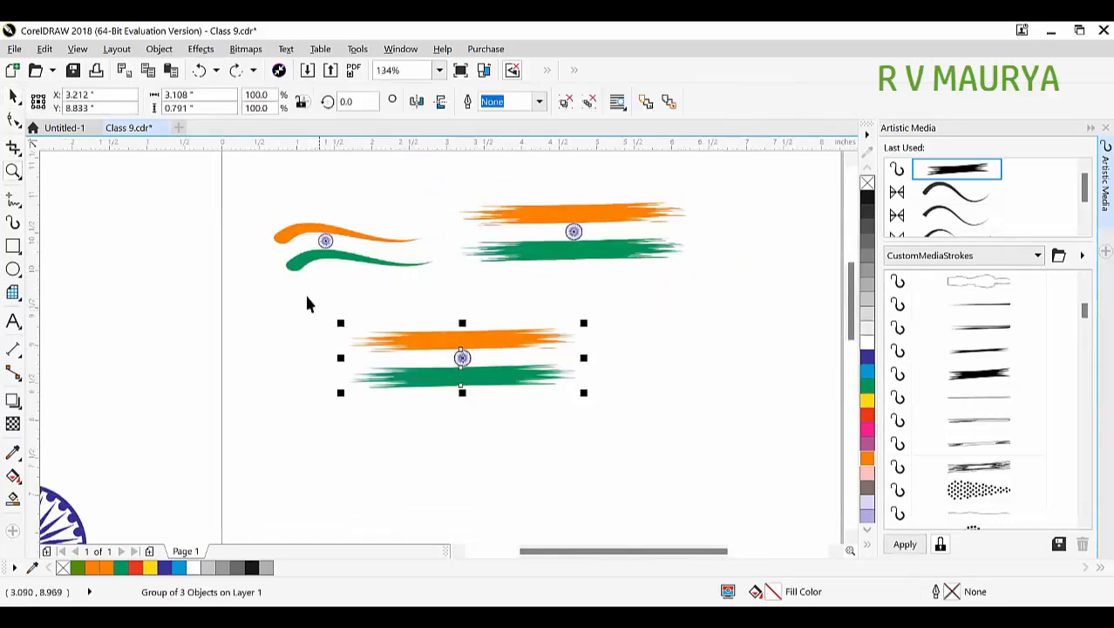
left_click_drag(306, 295, 710, 437)
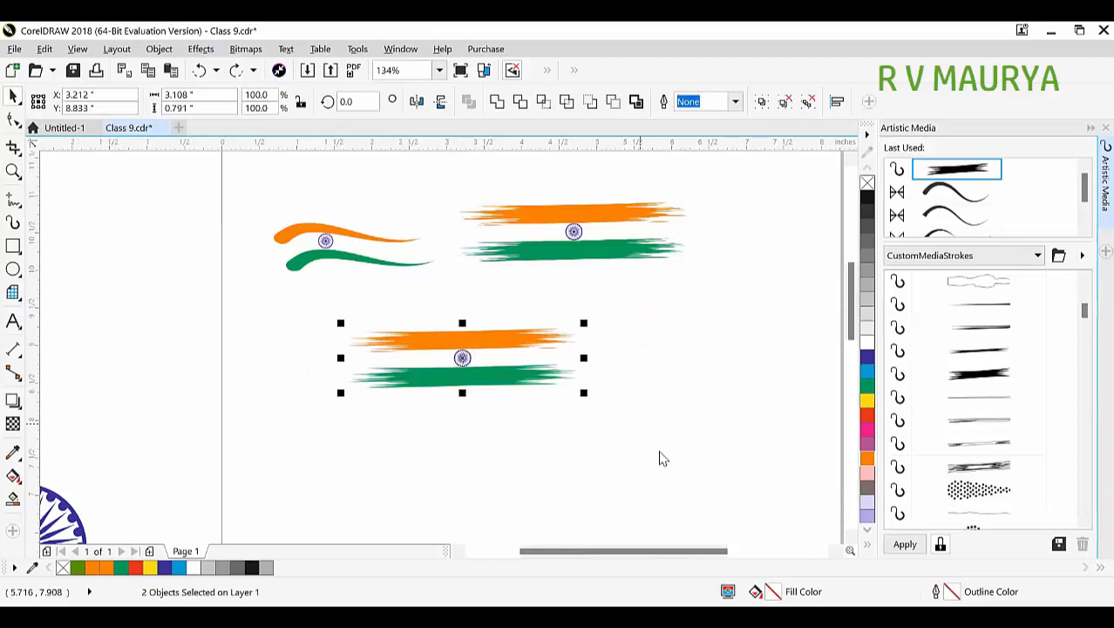
key("ctrl+g")
left_click_drag(490, 368, 391, 148)
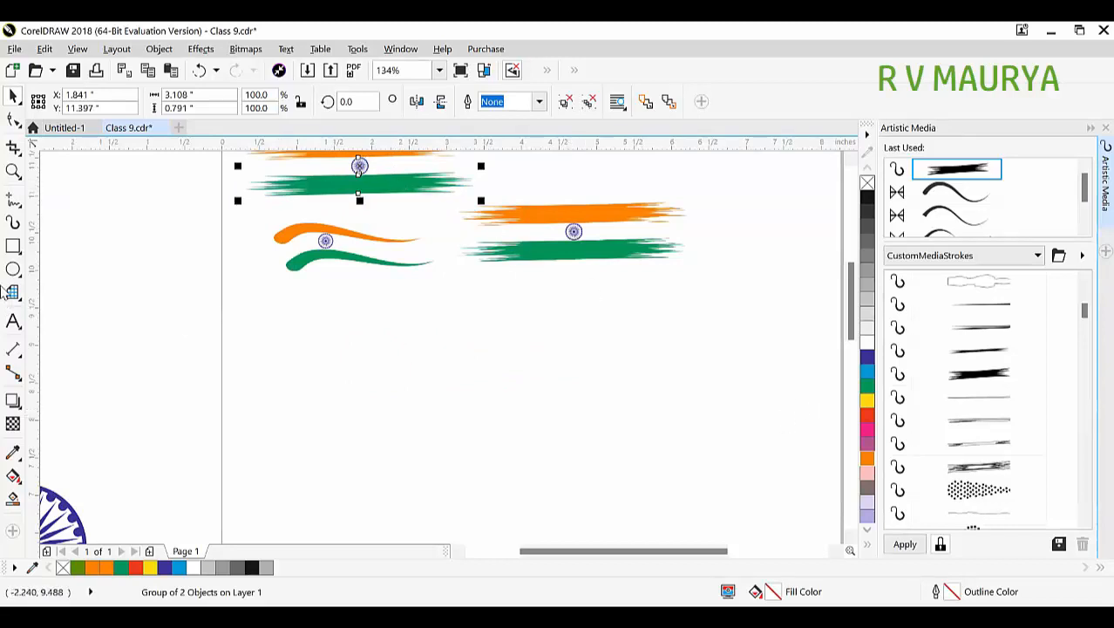
- Draw a straight horizontal line about 4.71 inches long in the empty area below the flags
key("F6")
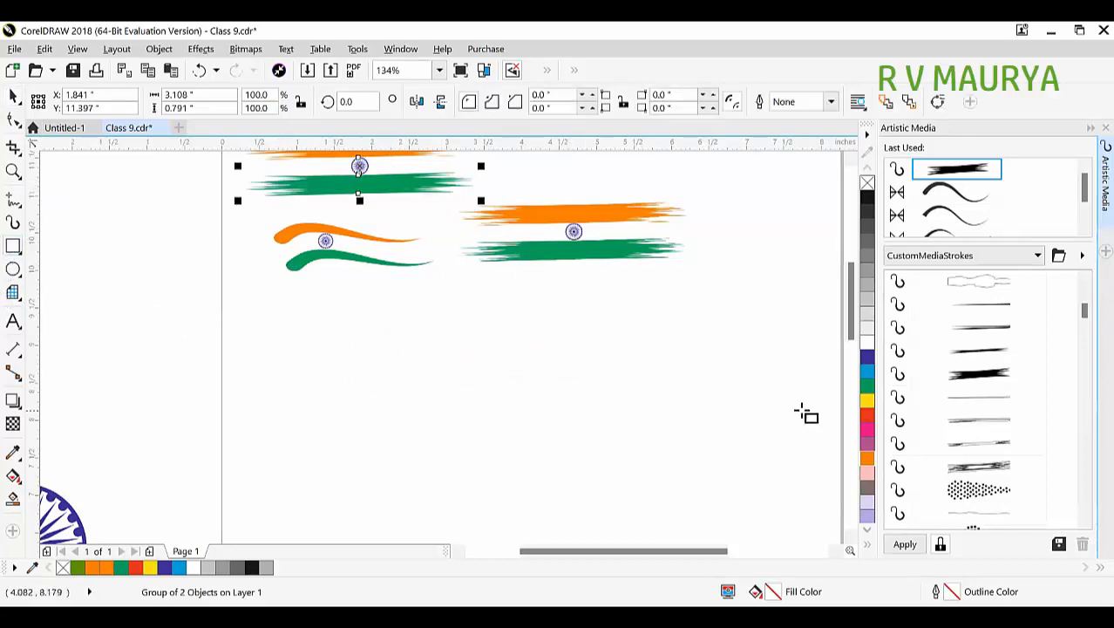
left_click(13, 199)
left_click(306, 346)
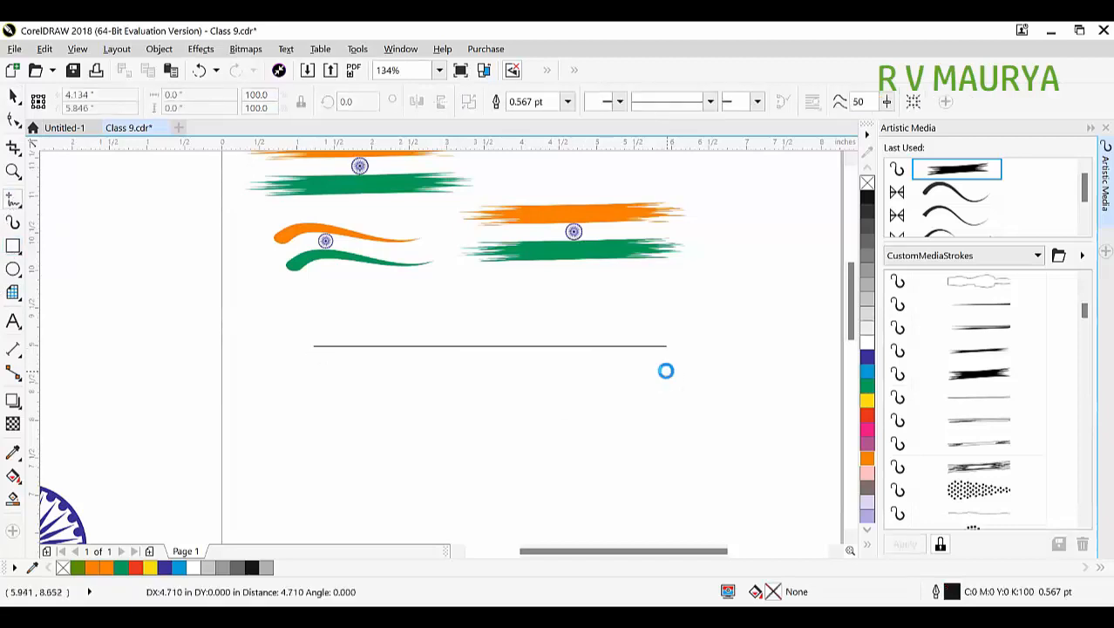
left_click(673, 371, "ctrl")
- Apply the Artistic stroke made of many fine parallel lines, pointed at one end, to the horizontal line
mouse_move(1087, 321)
left_mouse_down()
mouse_move(1086, 349)
mouse_move(1087, 332)
left_mouse_up()
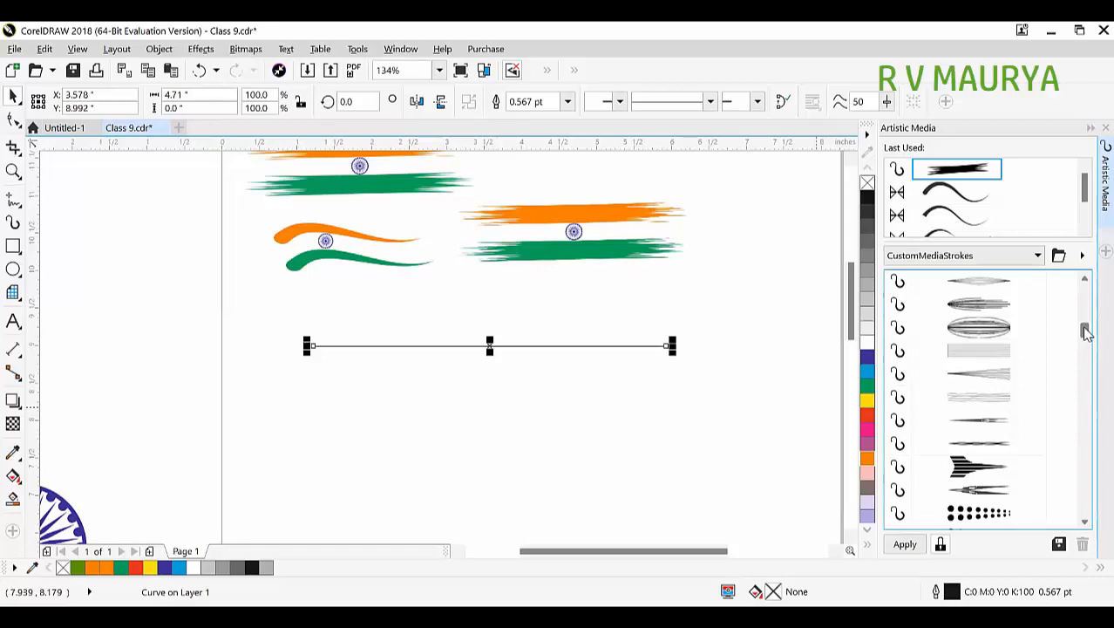
left_click(1000, 310)
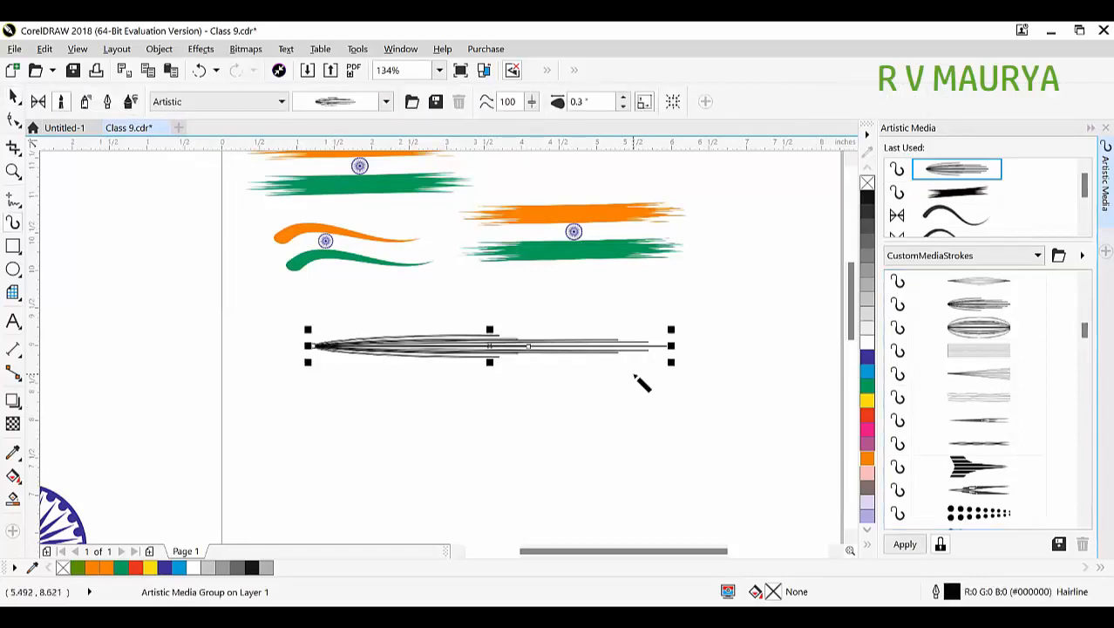
left_click(14, 98)
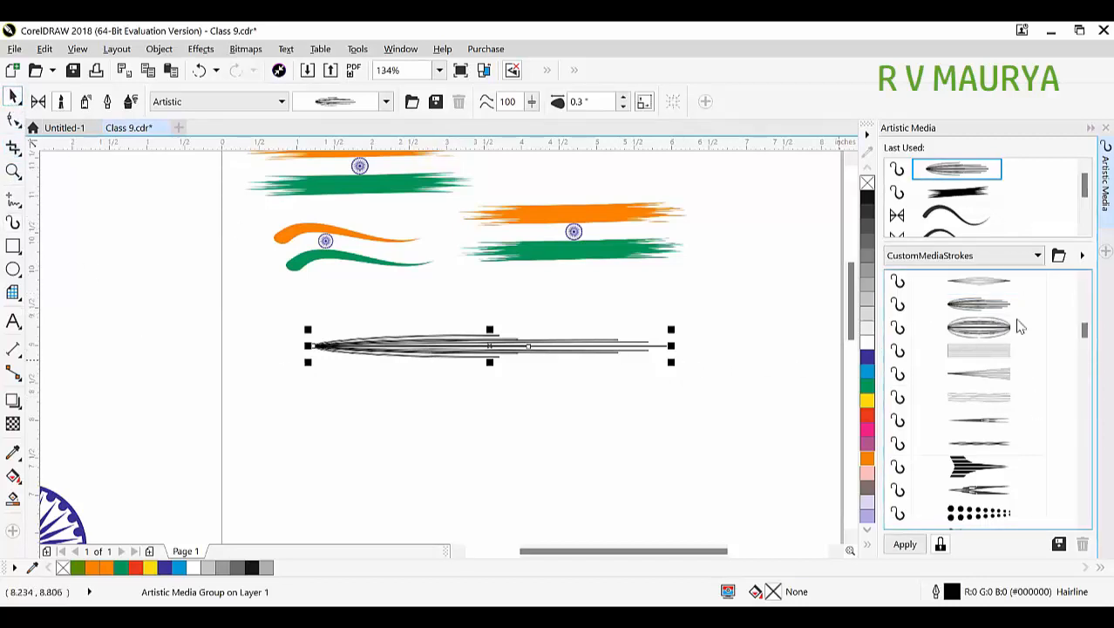
- Apply the light blue Splatter stroke to the line and stretch it downward to a stroke width of about 0.72 inches
left_click_drag(1085, 329, 1087, 397)
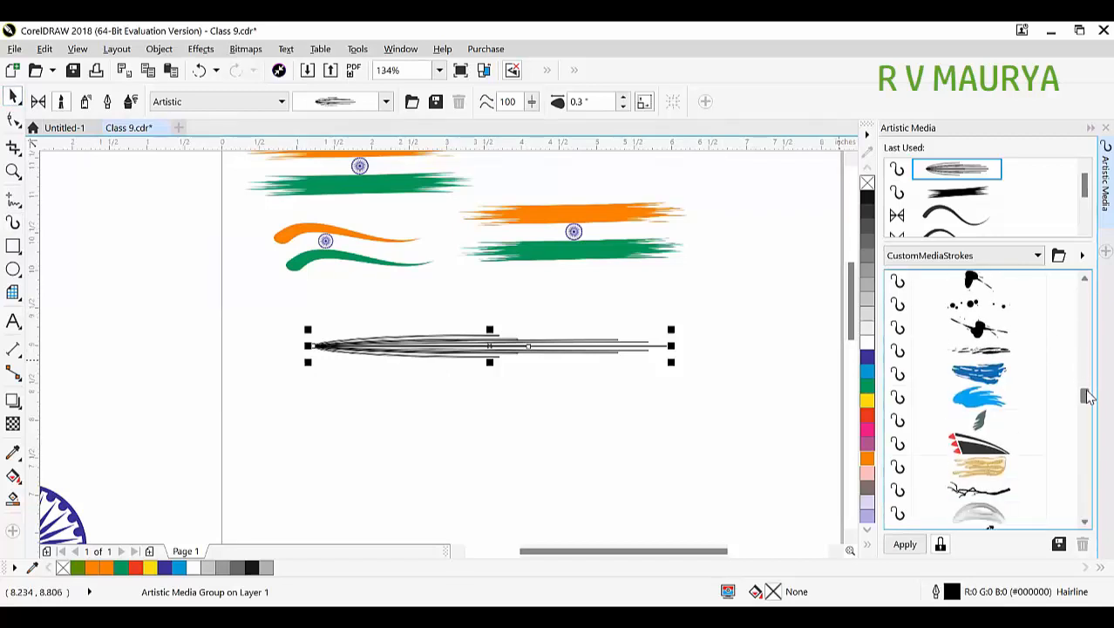
left_click(980, 398)
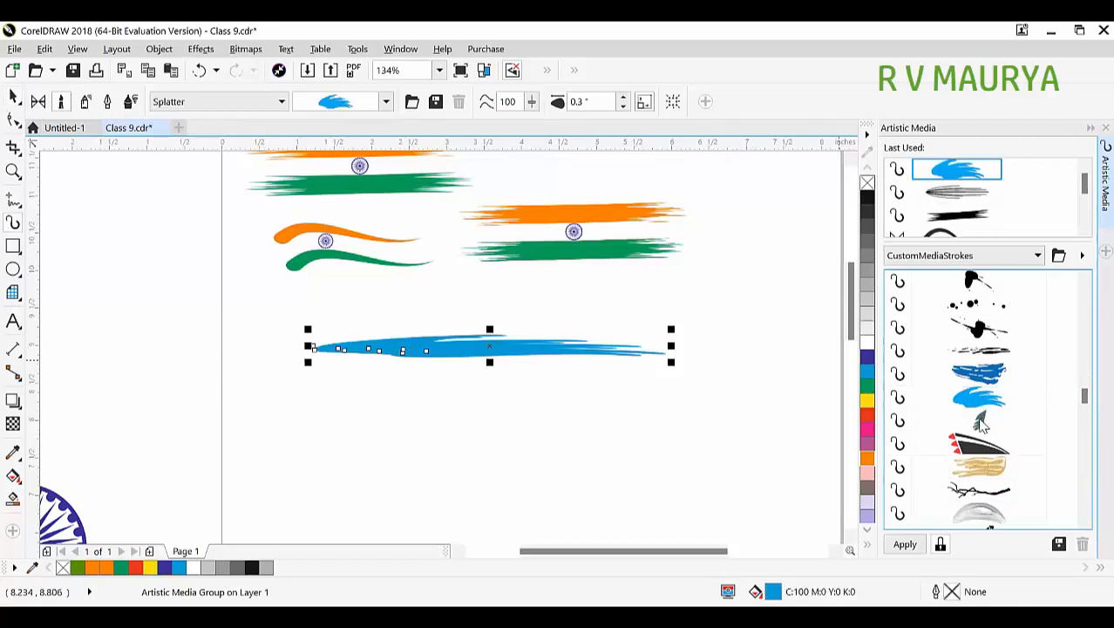
left_click(13, 96)
left_click(496, 401)
left_click_drag(496, 404, 503, 446)
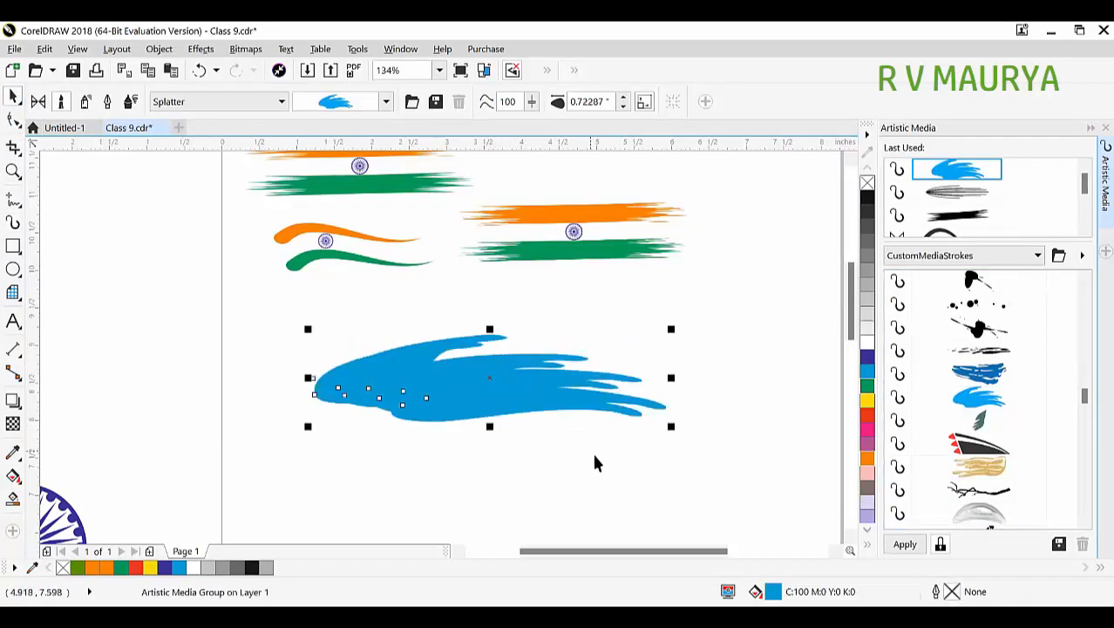
- Try the dark blue sphere Symbol stroke and a rough black Texture stroke on the stretched line
scroll(1086, 427, "down", 5)
scroll(1087, 428, "down", 4)
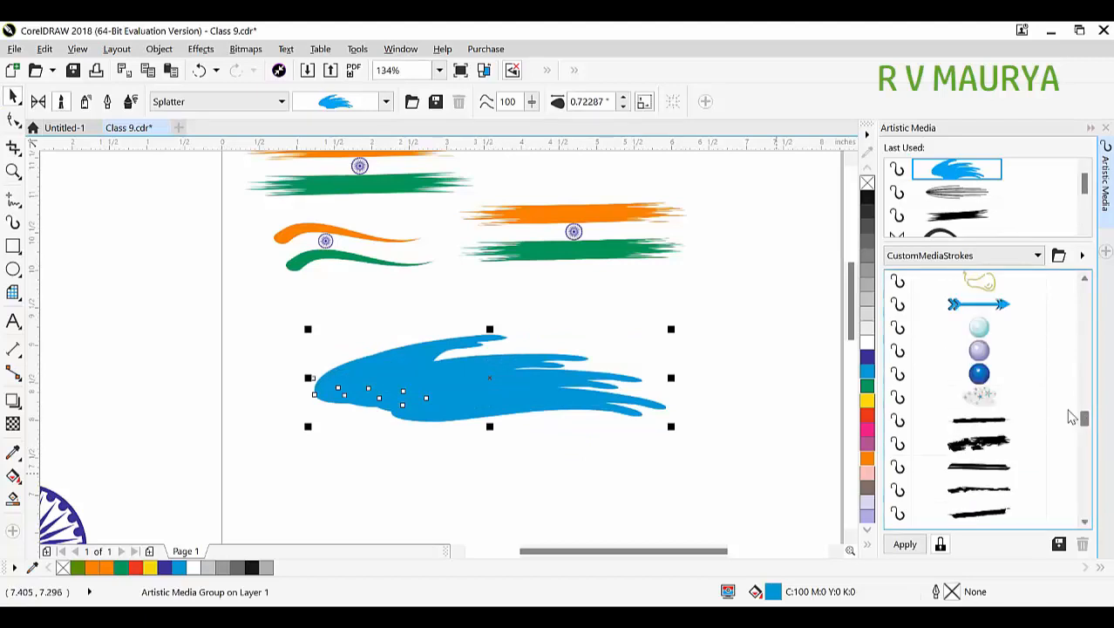
left_click(979, 375)
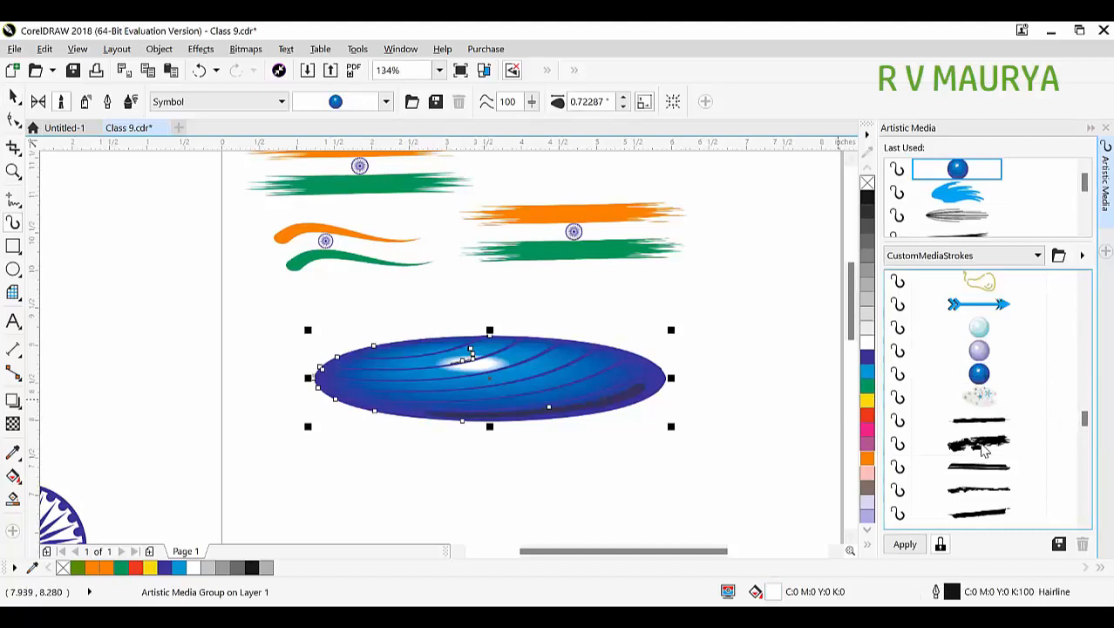
left_click(982, 447)
left_click(986, 380)
- Try several rough black Texture strokes on the line, including the slanted ragged bar and the jagged torn stroke
scroll(990, 427, "down", 1)
left_click(991, 422)
left_click(987, 445)
scroll(983, 459, "down", 1)
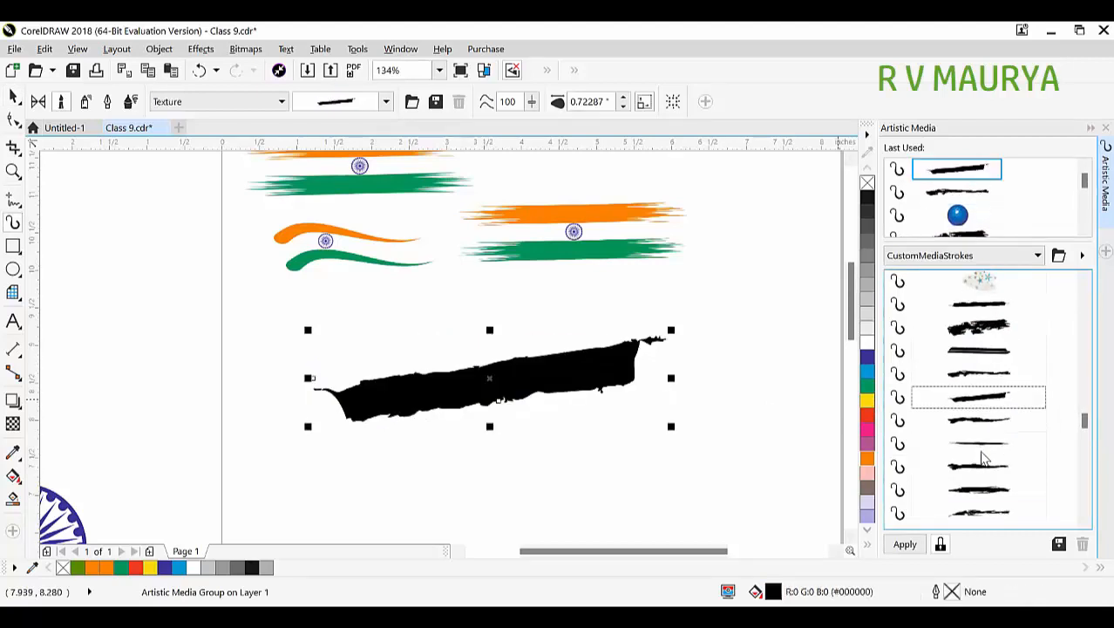
left_click(982, 461)
left_click(988, 484)
scroll(988, 484, "down", 2)
left_click(986, 468)
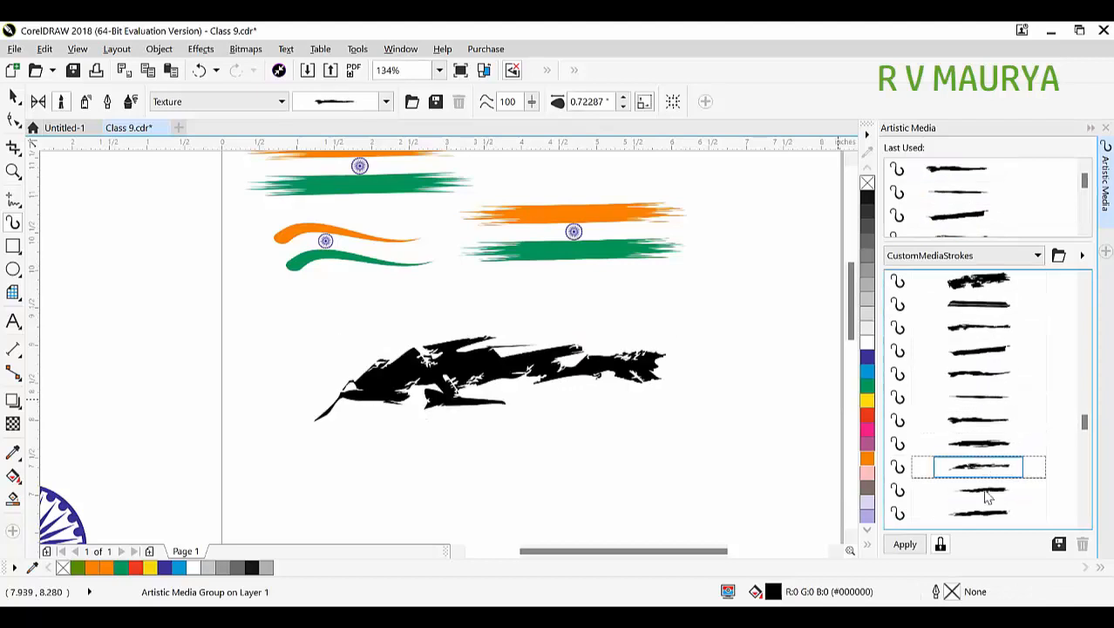
- Try further Texture strokes on the line, including the sparse speckled and thin ragged ones, and apply the feathery spiked stroke
left_click(985, 493)
scroll(983, 493, "down", 1)
left_click(985, 473)
left_click(988, 472)
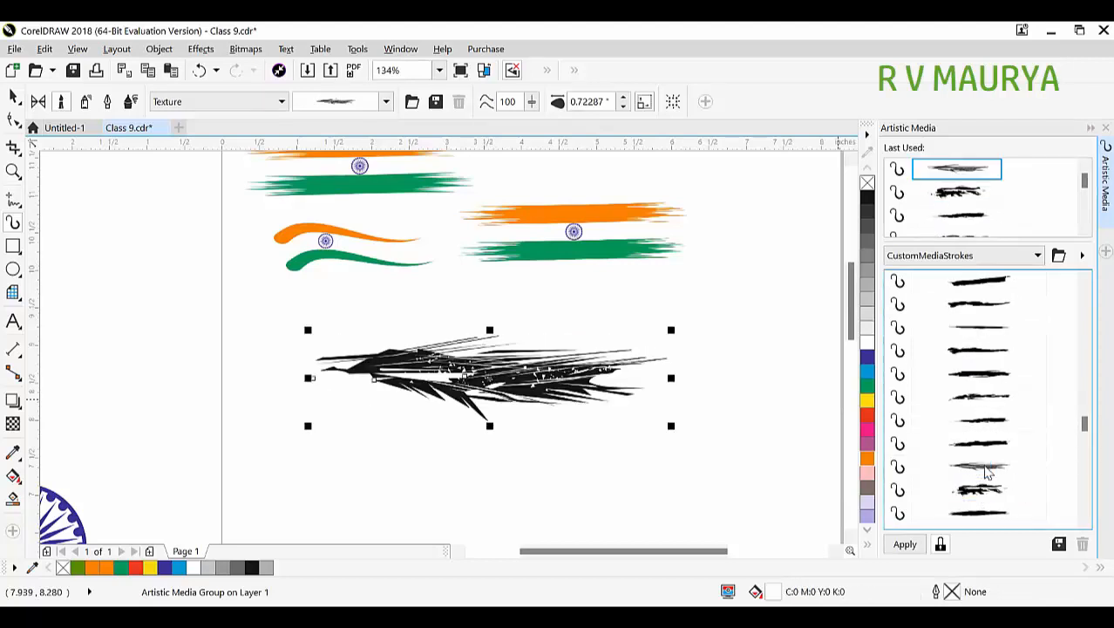
scroll(988, 472, "down", 2)
left_click(986, 475)
left_click(986, 482)
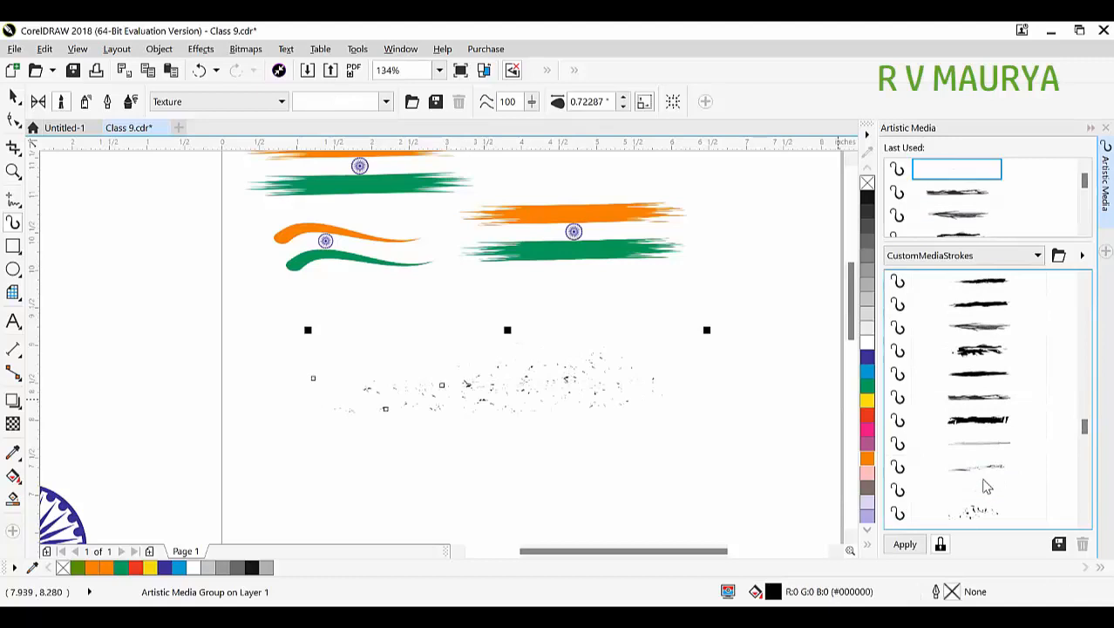
left_click(986, 488)
scroll(972, 410, "up", 2)
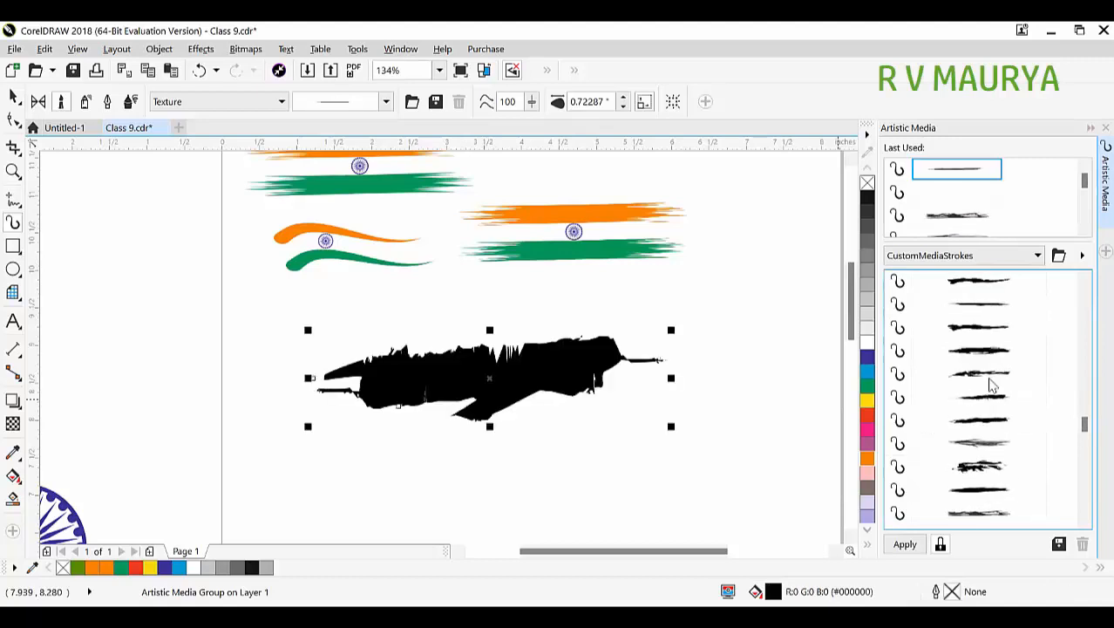
left_click(986, 443)
scroll(972, 362, "up", 3)
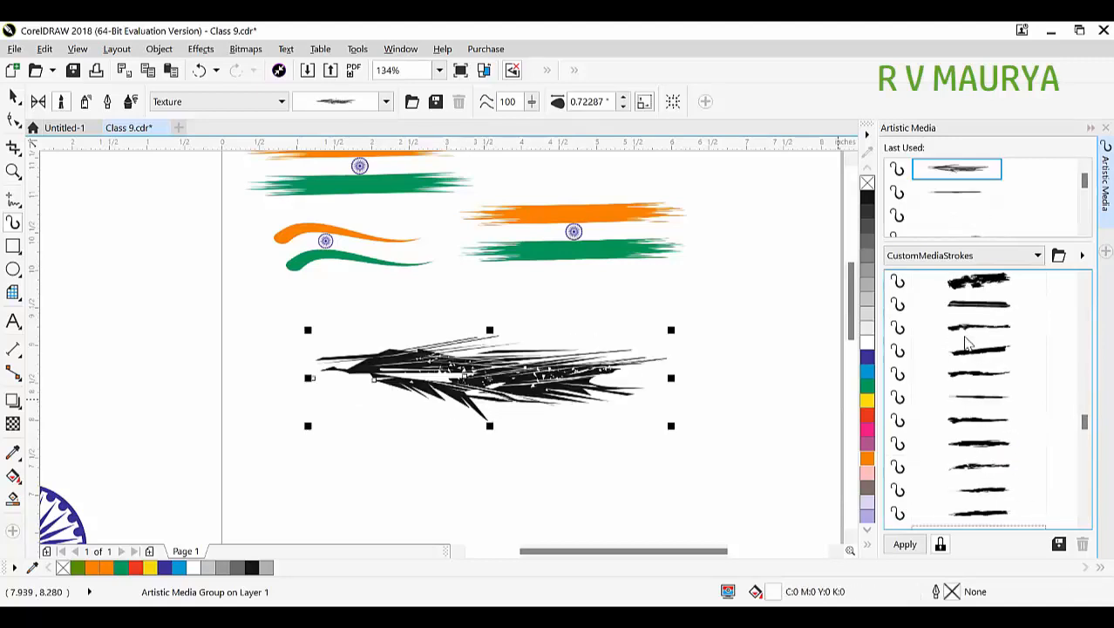
- Try the blue arrow, pear outline, ragged black blot, concentric ring and wavy bar Symbol strokes on the line
scroll(976, 353, "up", 1)
left_click(978, 327)
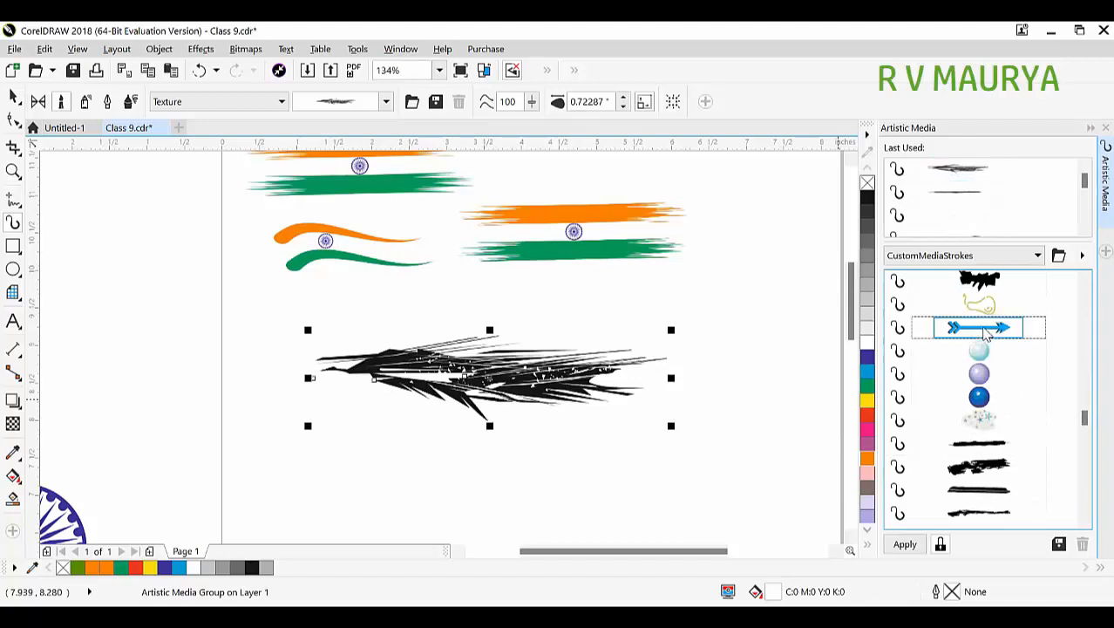
left_click(992, 304)
scroll(993, 303, "up", 1)
left_click(989, 301)
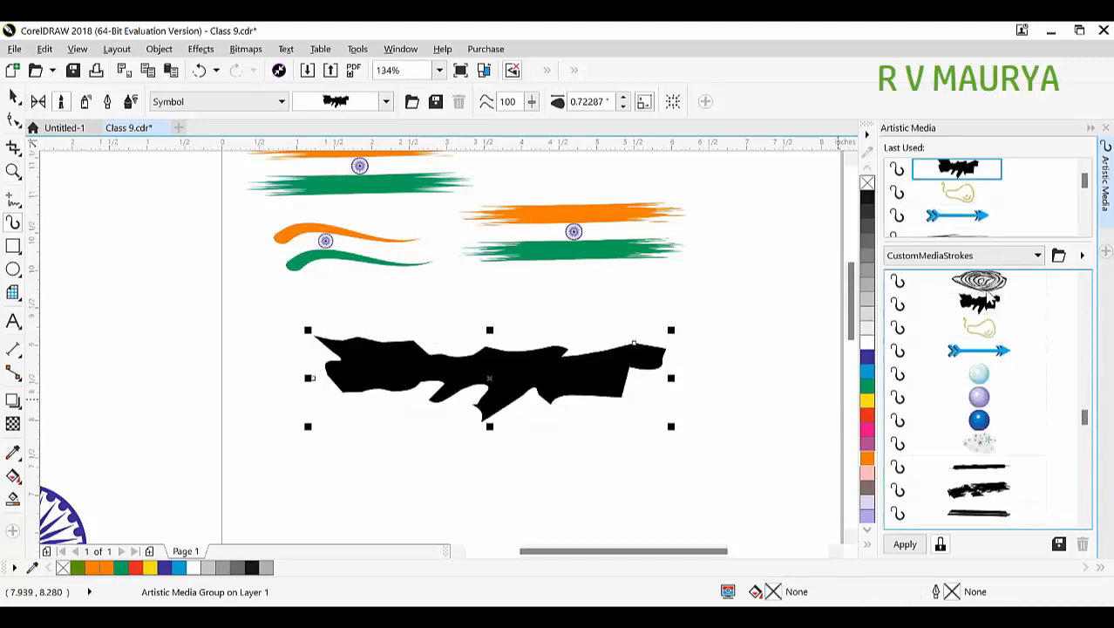
left_click(980, 280)
scroll(984, 300, "up", 3)
left_click(985, 306)
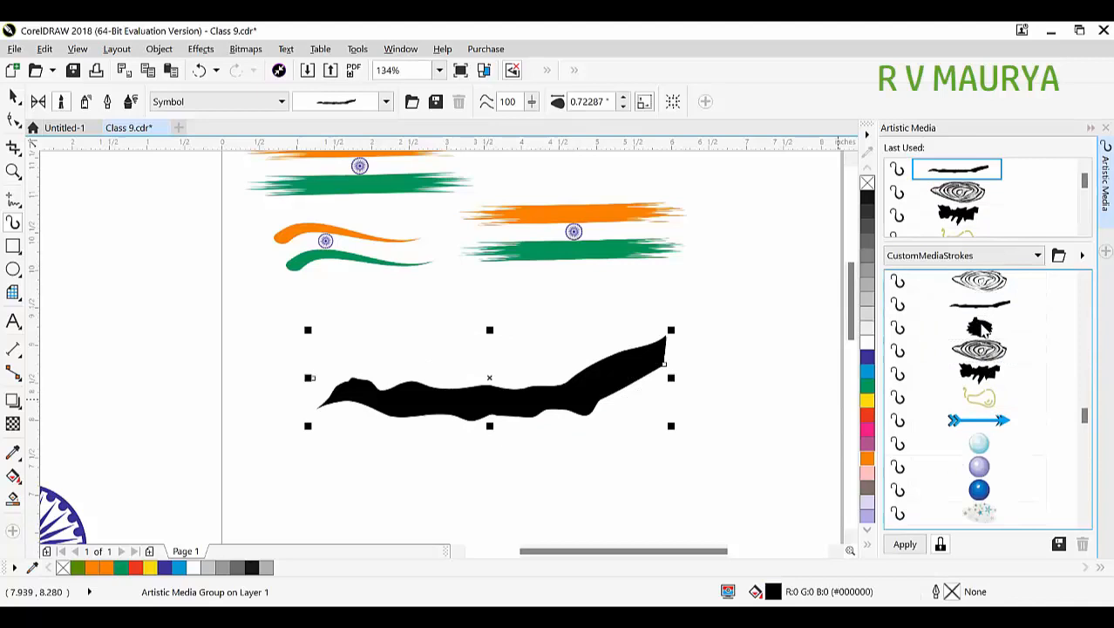
- Try the round black blot, ring, bristly black oval and two-part hoof print Symbol strokes on the line
left_click(980, 327)
scroll(980, 327, "up", 2)
left_click(980, 327)
left_click(987, 306)
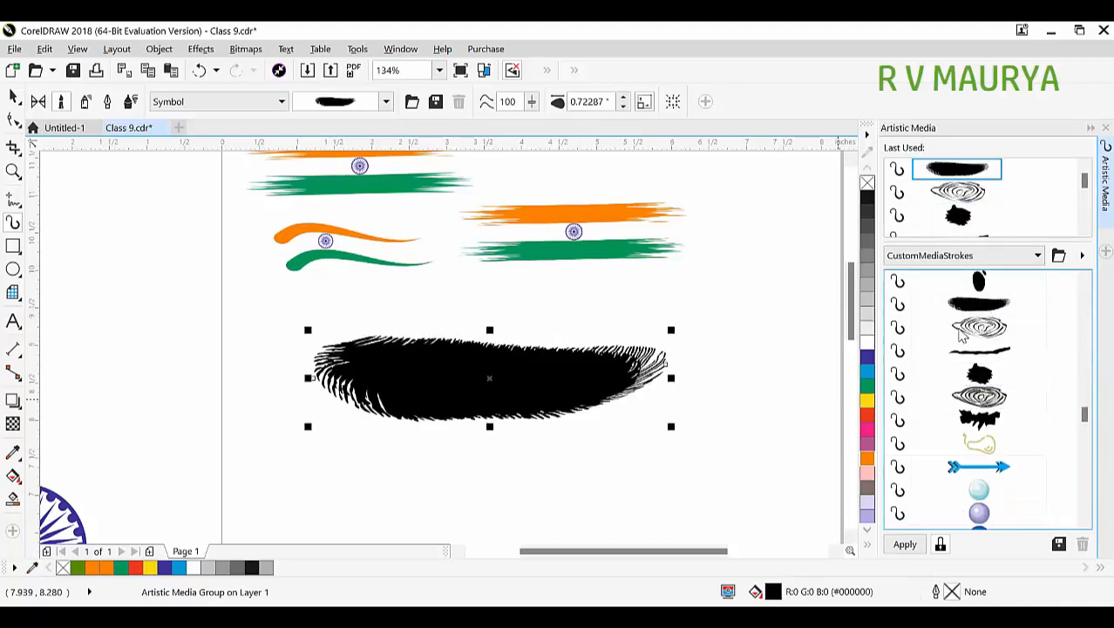
scroll(959, 336, "up", 5)
left_click(980, 373)
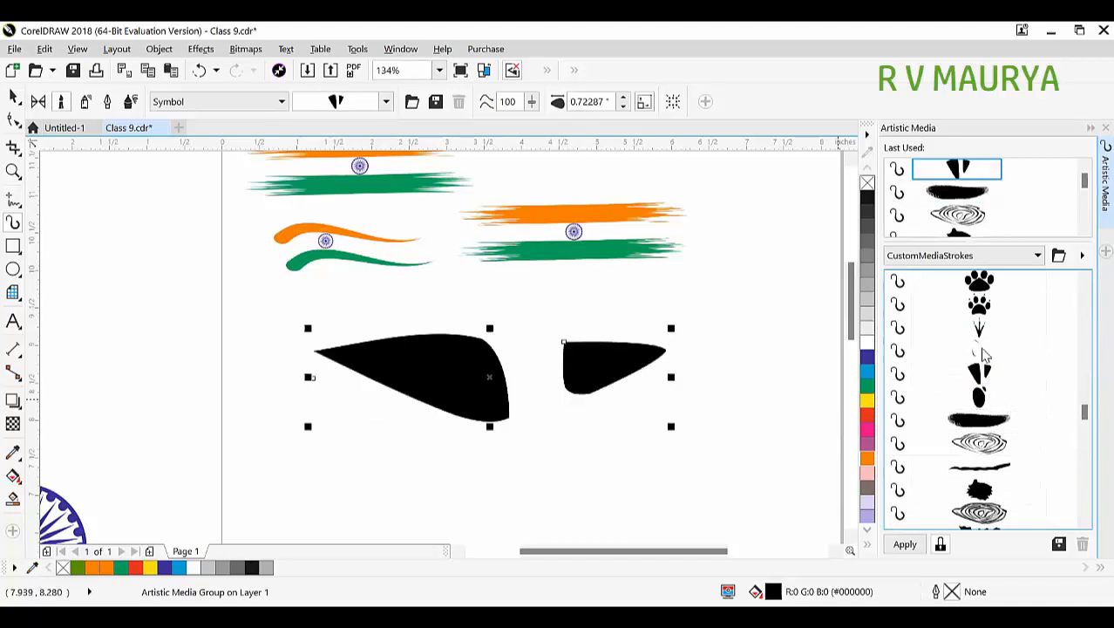
- Try the small animal handprint, wide textured oval and two-part footprint Symbol strokes on the line
scroll(985, 366, "up", 5)
left_click(982, 373)
left_click(980, 350)
scroll(985, 336, "up", 3)
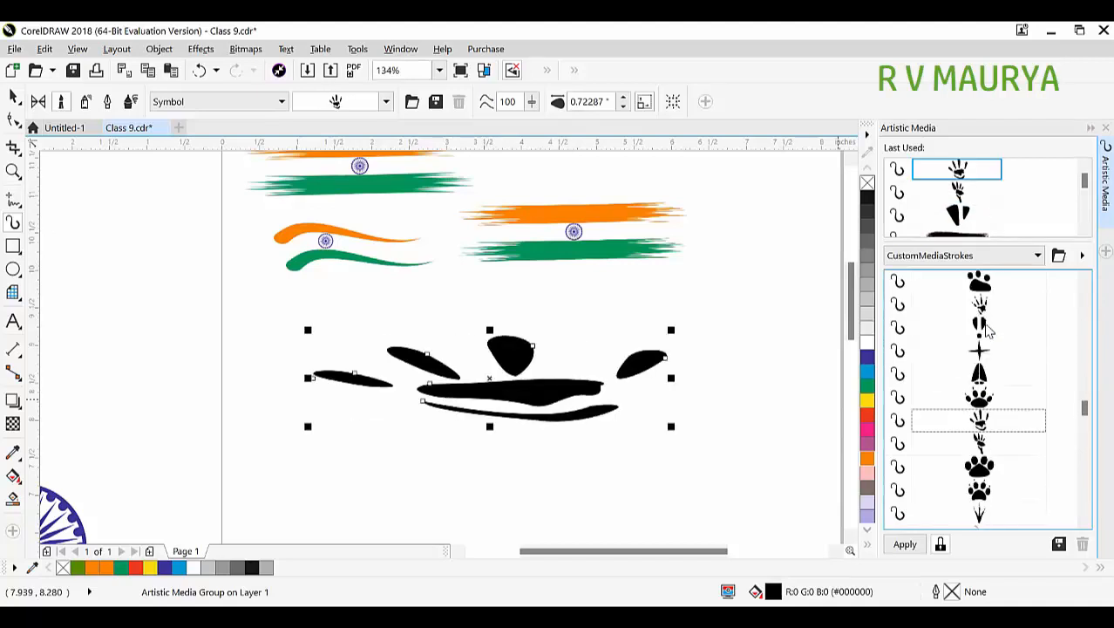
left_click(980, 327)
left_click(983, 305)
scroll(984, 306, "up", 2)
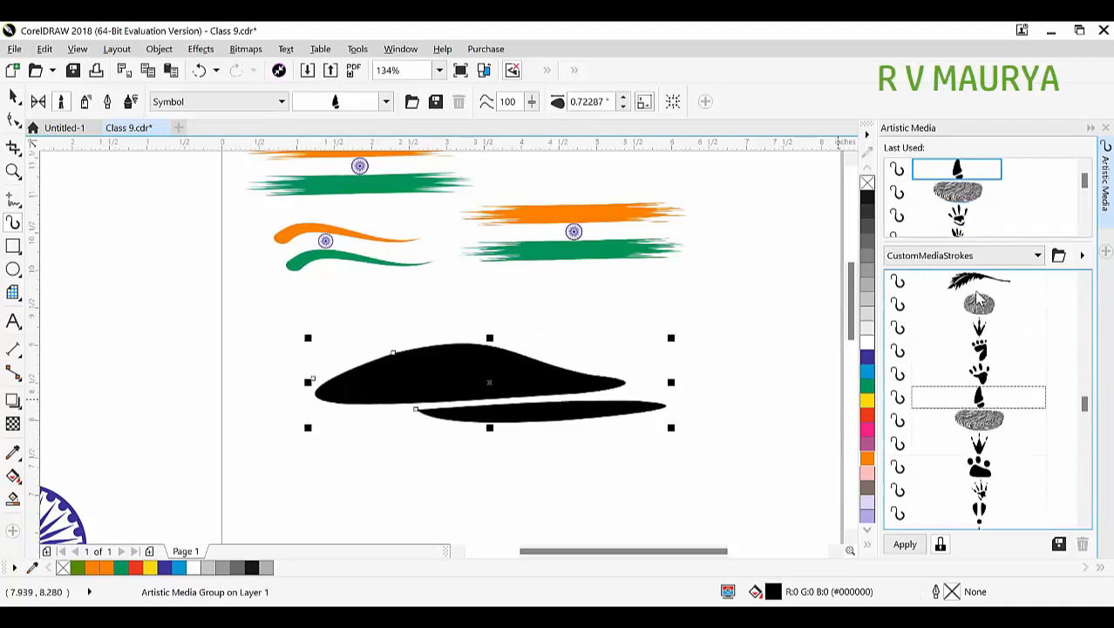
- Apply the fingerprint, black feather and concentric tree-ring Symbol strokes to the line one after another
left_click(979, 291)
left_click(980, 304)
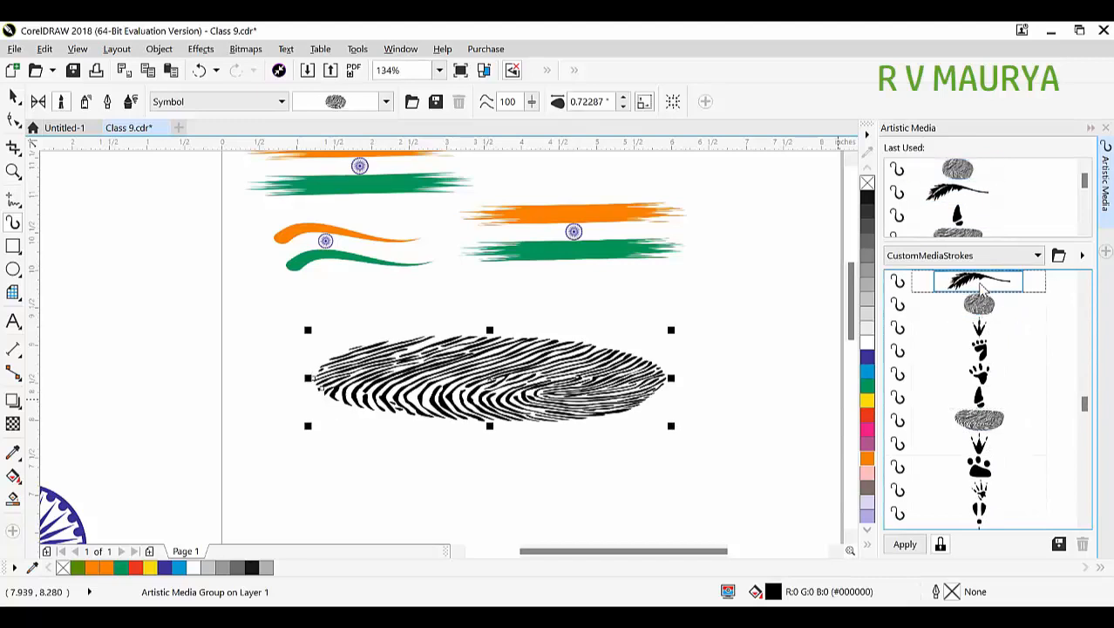
left_click(984, 281)
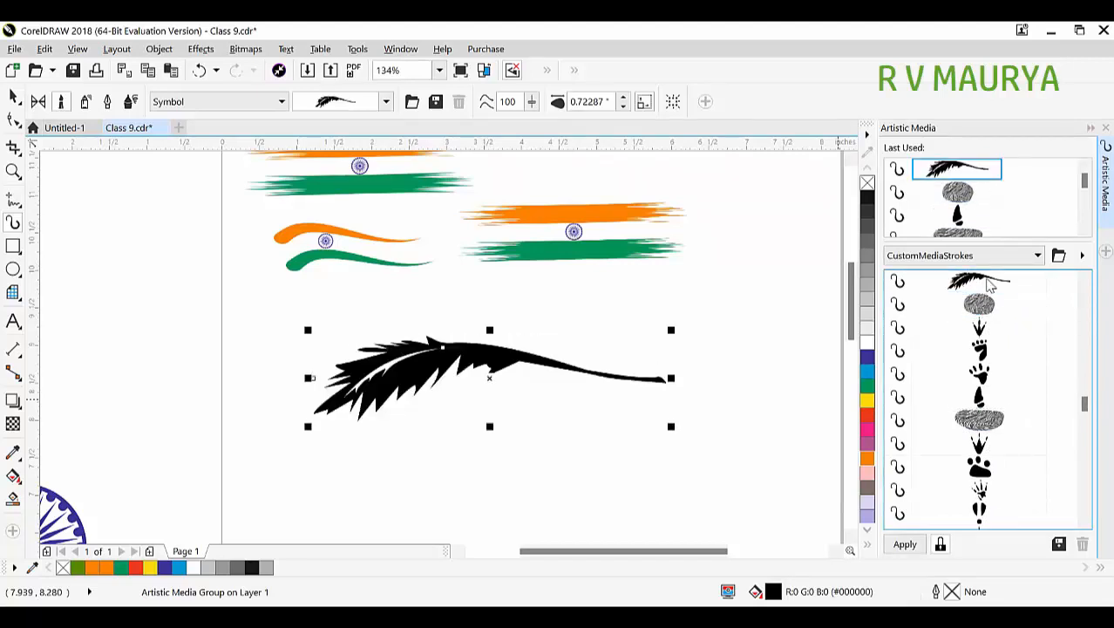
scroll(990, 287, "up", 2)
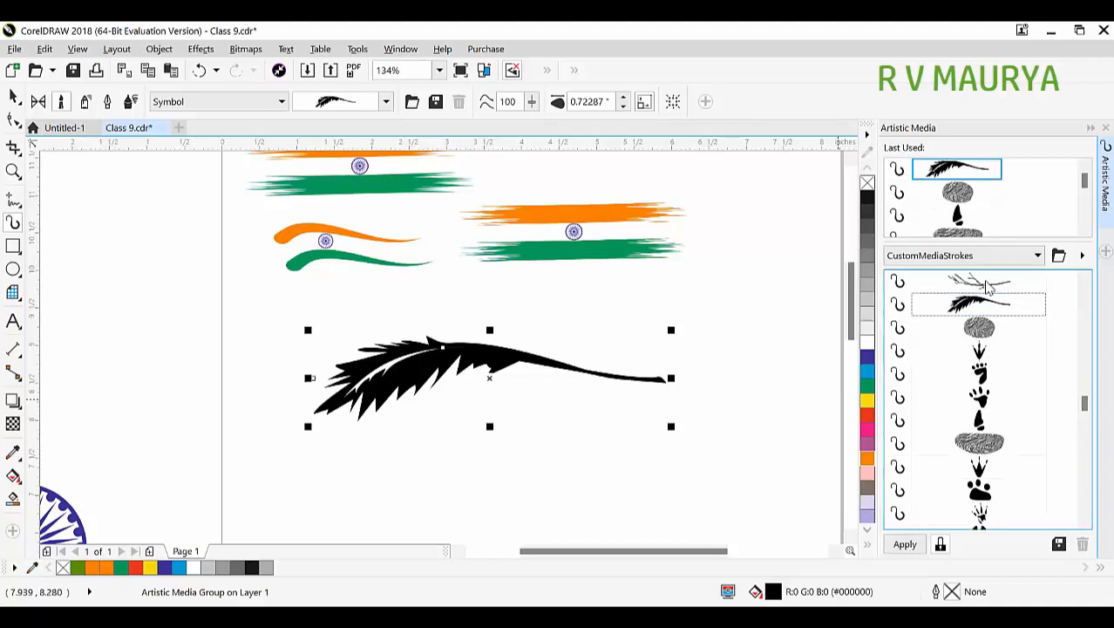
left_click(980, 303)
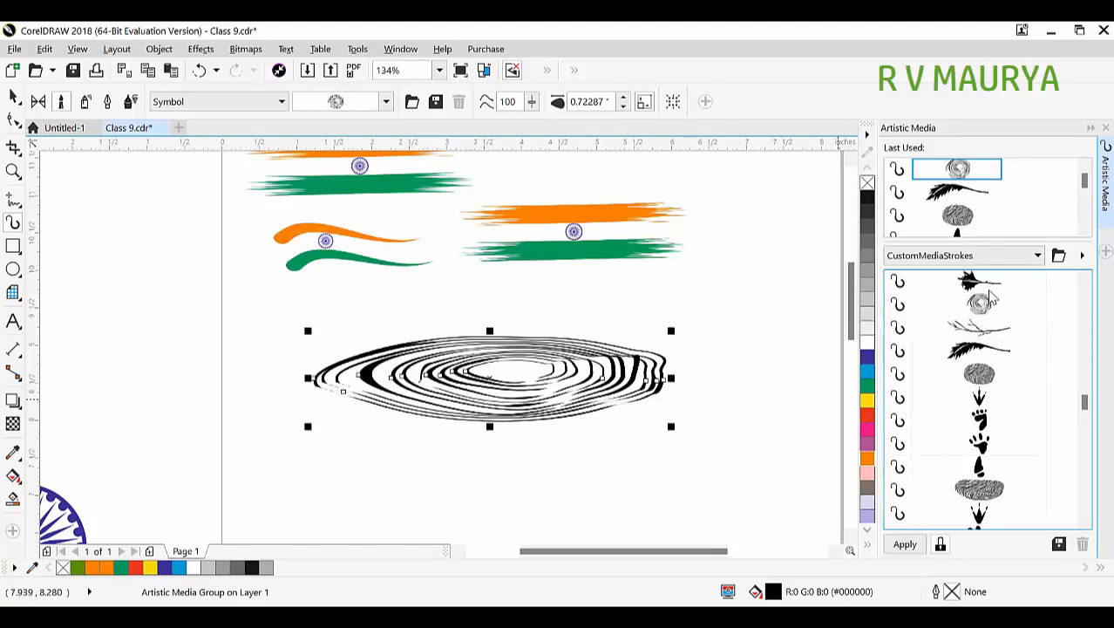
- Try the black leaf and bare twig strokes, followed by the tan and light blue Splatter strokes, on the line
left_click(992, 291)
scroll(988, 316, "up", 3)
left_click(978, 303)
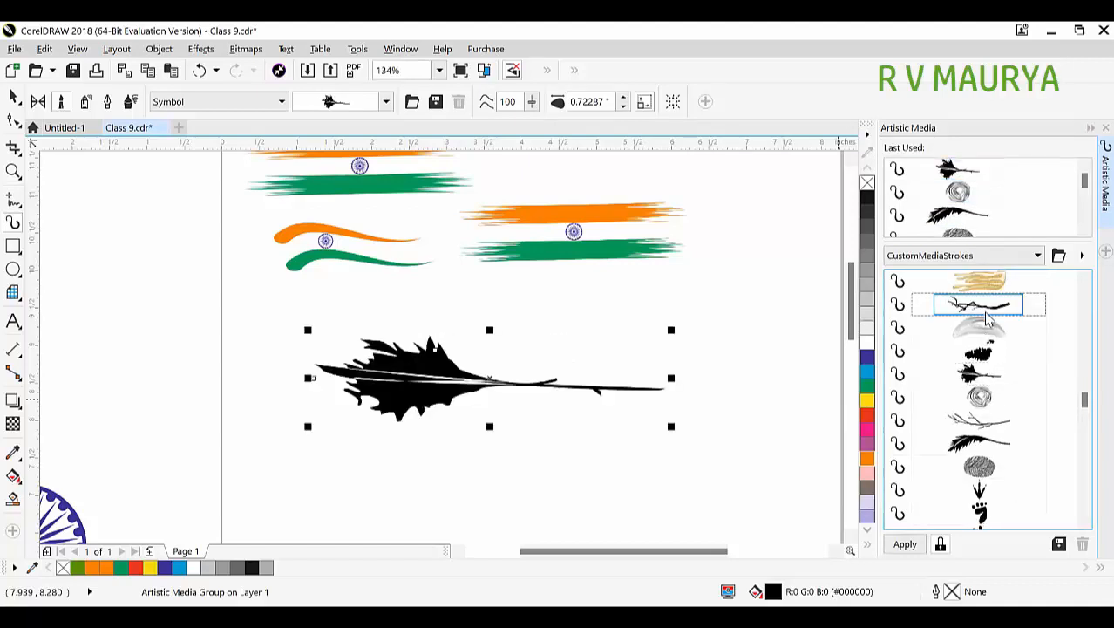
left_click(978, 281)
scroll(976, 318, "up", 3)
left_click(980, 304)
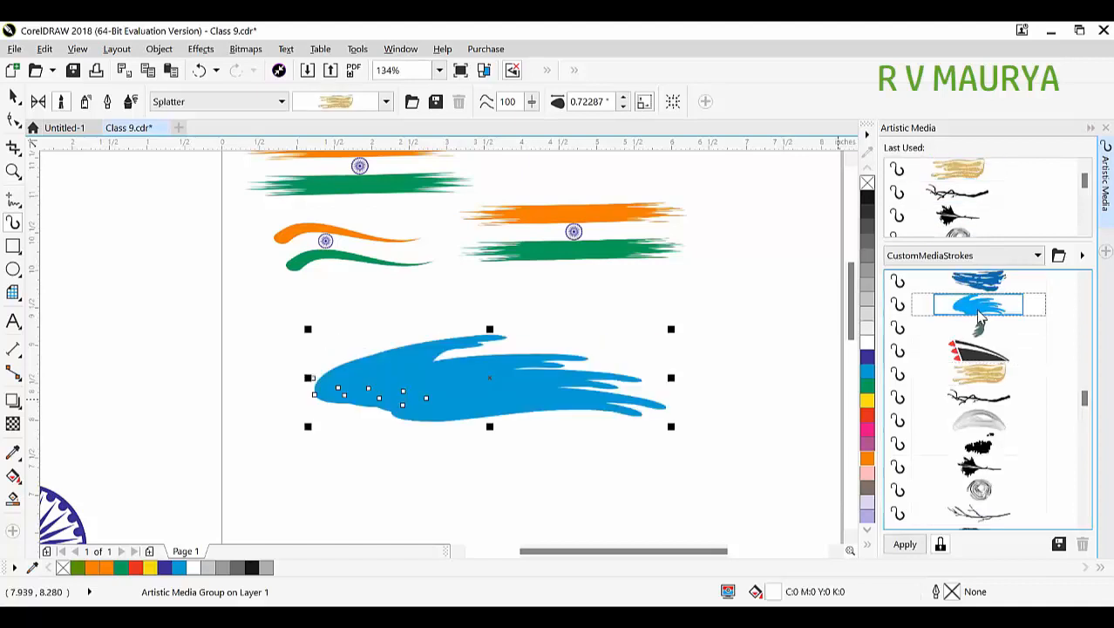
- Try black Splatter strokes on the line, including the dry brush, scattered dots and large solid blot
scroll(980, 304, "up", 3)
left_click(980, 304)
left_click(980, 303)
scroll(980, 303, "up", 3)
left_click(977, 303)
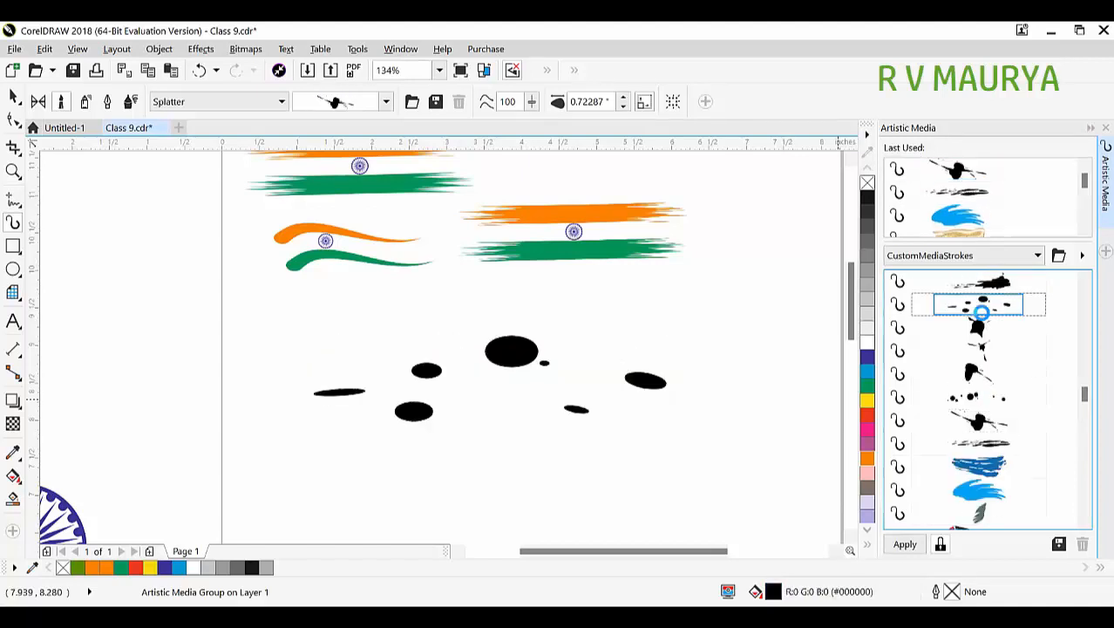
scroll(992, 314, "up", 3)
left_click(984, 305)
scroll(994, 318, "up", 4)
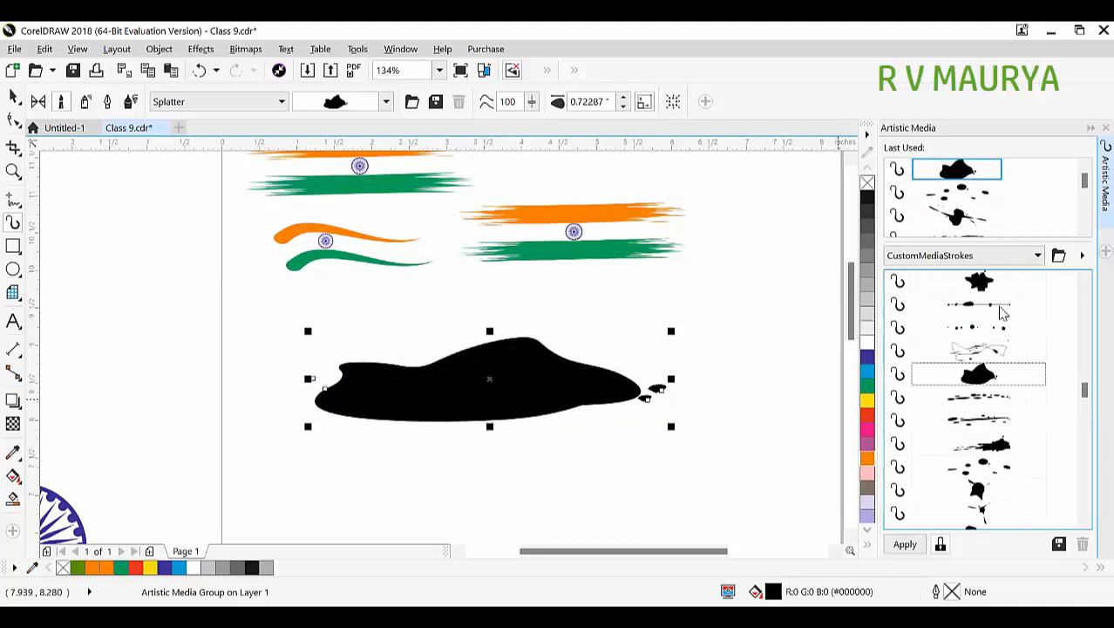
- Try the star-shaped black blot, the tapered stroke and the Sensual crescent stroke with a thin outline on the line
left_click(1000, 375)
left_click(982, 351)
scroll(986, 322, "up", 3)
left_click(984, 303)
scroll(985, 316, "up", 3)
left_click(984, 314)
scroll(984, 316, "up", 3)
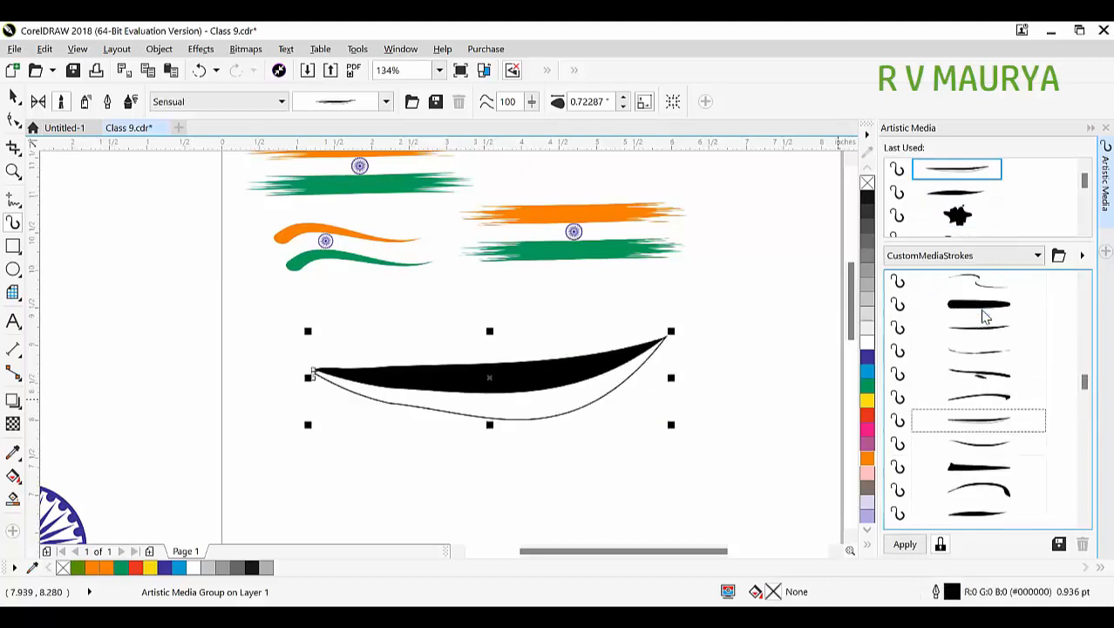
- Try the thick bar, hooked and sweeping Sensual strokes on the line, ending with the one made of several thin wavy lines
left_click(985, 314)
scroll(987, 316, "up", 3)
left_click(987, 314)
scroll(988, 315, "up", 3)
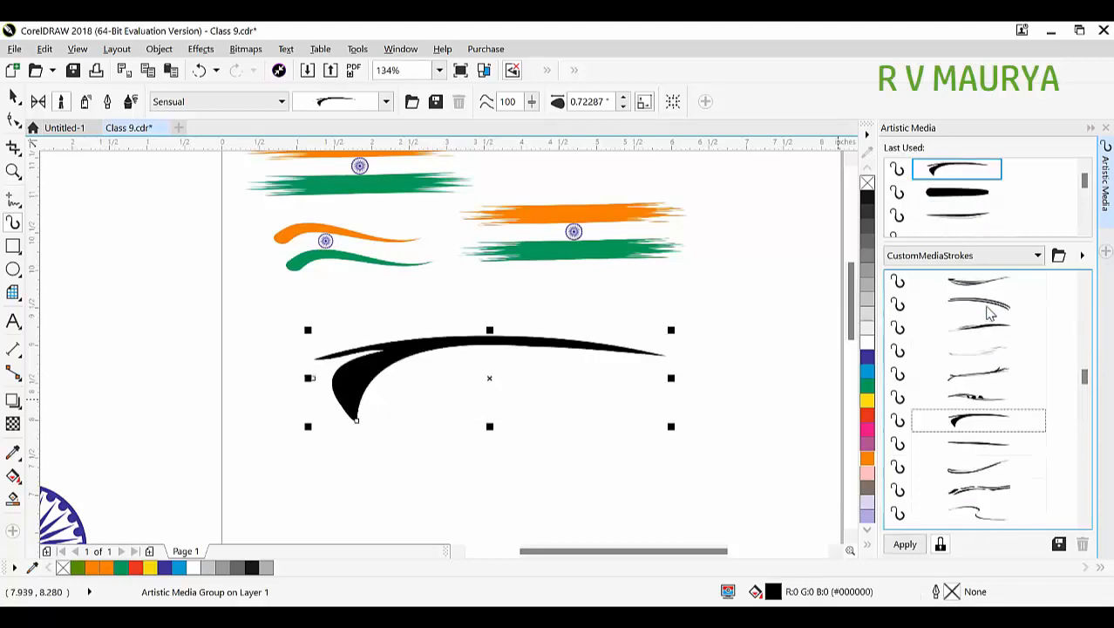
left_click(989, 314)
scroll(990, 314, "up", 3)
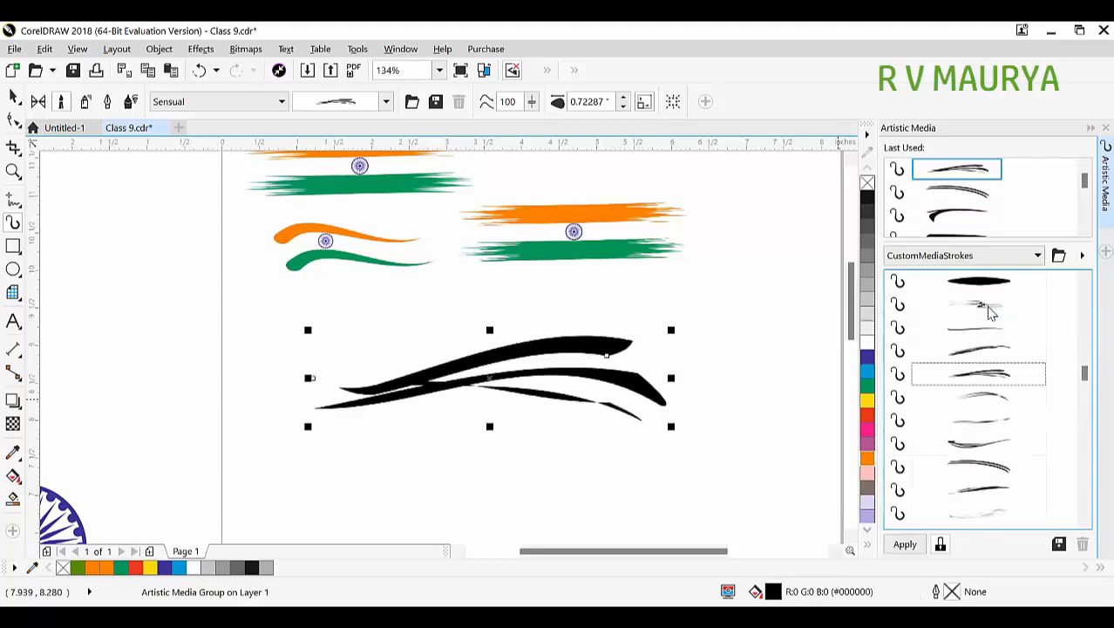
left_click(989, 354)
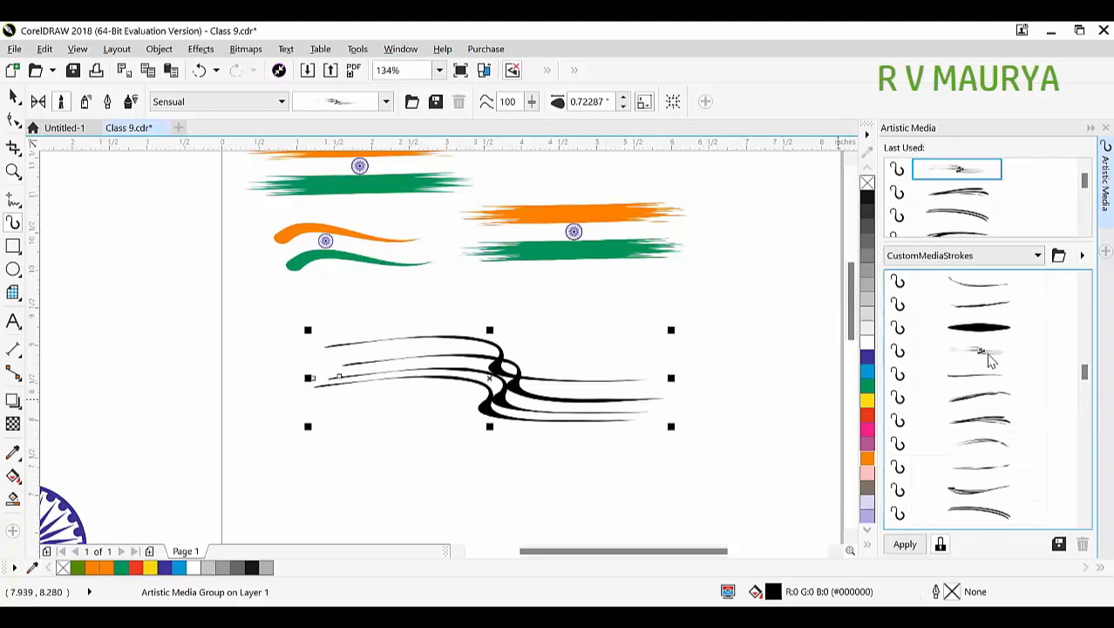
- Duplicate the thin wavy-line stroke at an offset, and fill one copy orange and the other green
left_click(13, 96)
mouse_move(504, 377)
left_mouse_down()
mouse_move(436, 441)
mouse_move(522, 373)
mouse_move(513, 390)
mouse_move(507, 381)
left_mouse_up()
right_click(508, 381)
left_click(866, 458)
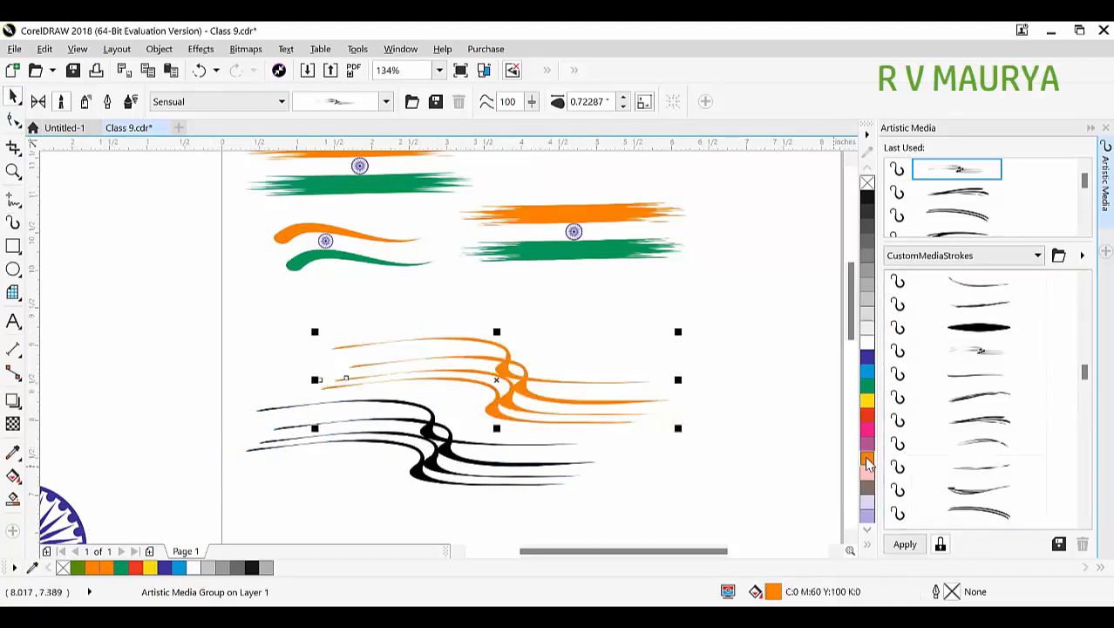
left_click(462, 459)
left_click(867, 385)
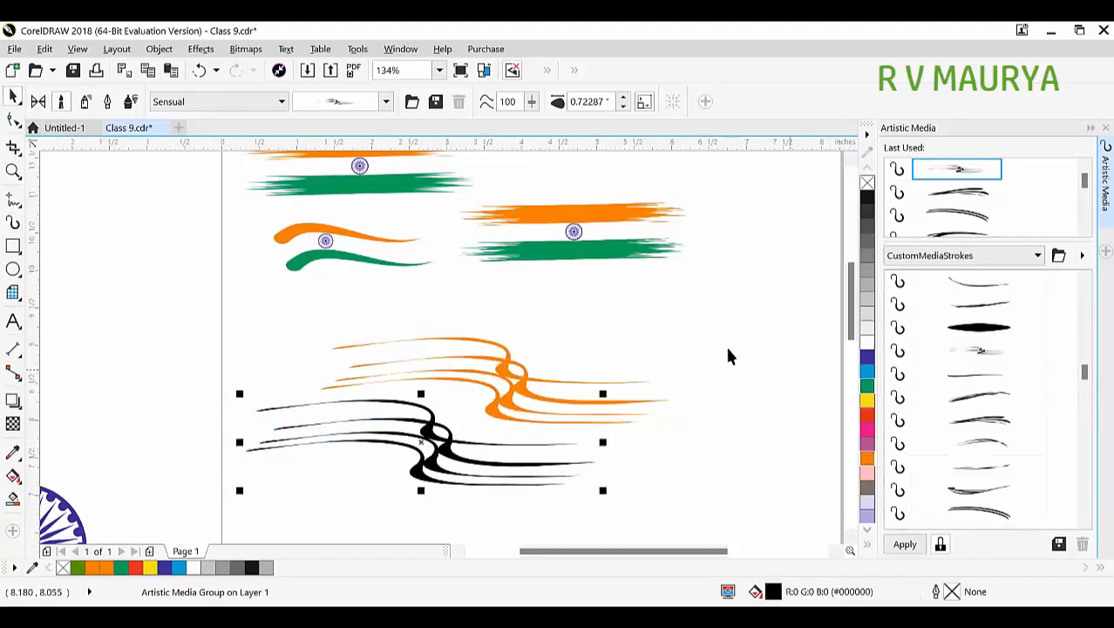
- Delete both wavy-line strokes and close the Artistic Media docker
left_click(734, 284)
left_click_drag(734, 286, 181, 539)
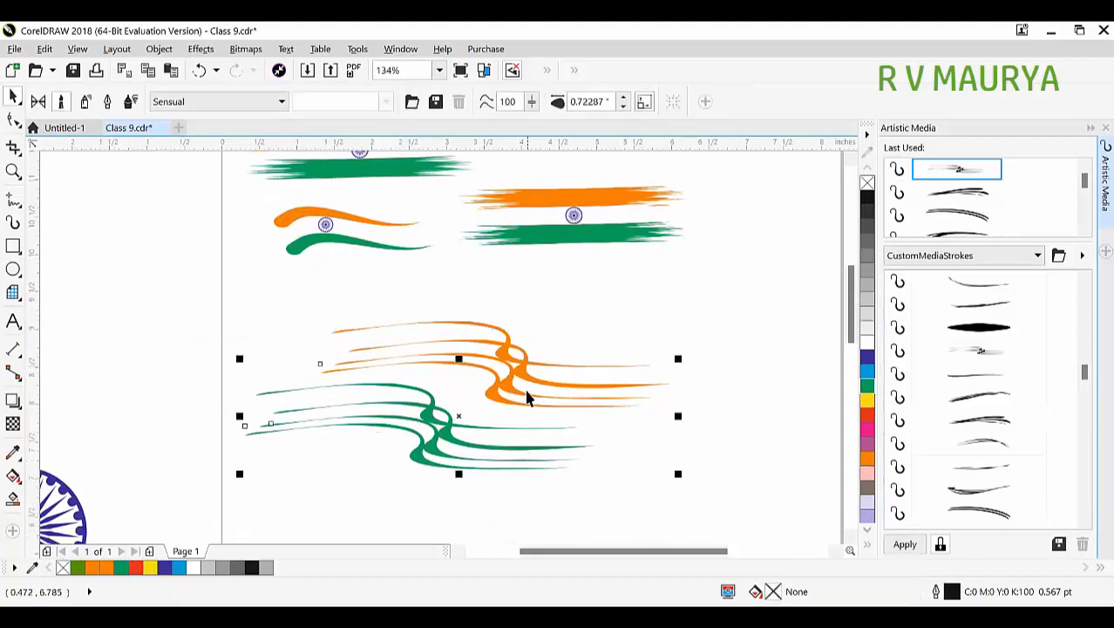
key("Delete")
left_click(1105, 127)
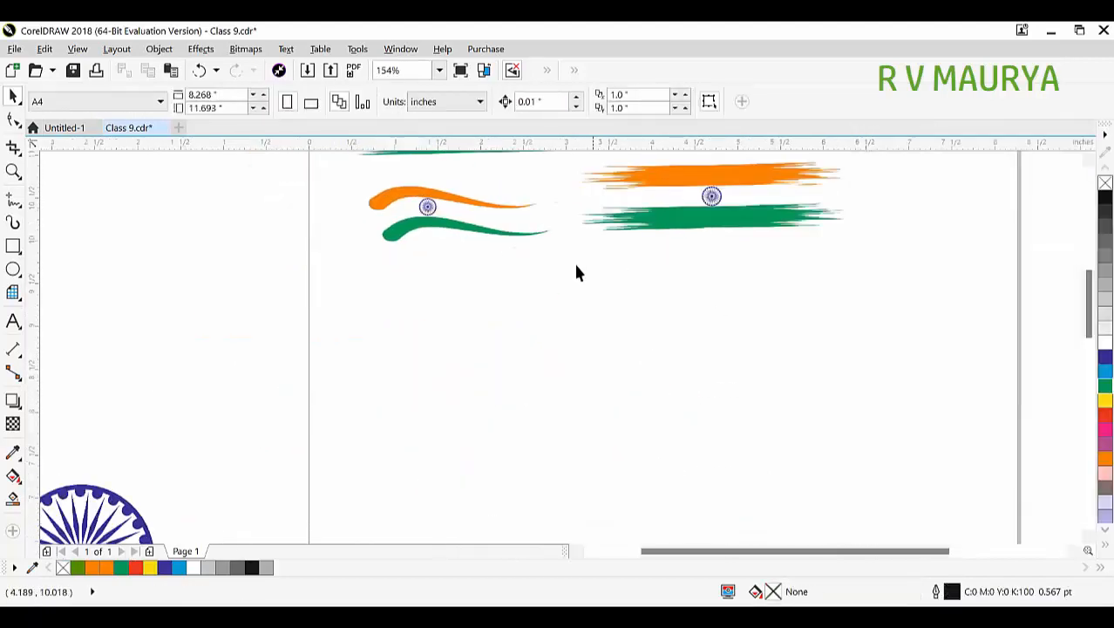
- Place the artistic text "SDF" in the empty page area below the flags
scroll(621, 292, "down", 5)
key("z")
left_click_drag(494, 217, 808, 368)
mouse_move(325, 265)
left_mouse_down()
mouse_move(668, 460)
mouse_move(696, 464)
left_mouse_up()
left_click_drag(198, 238, 859, 450)
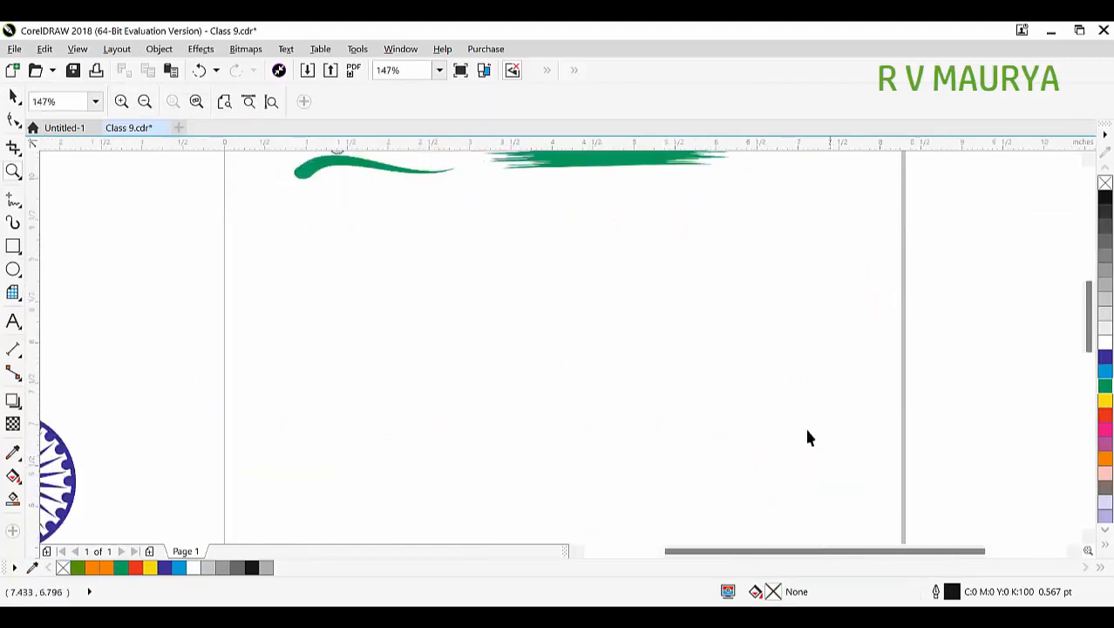
left_click(14, 321)
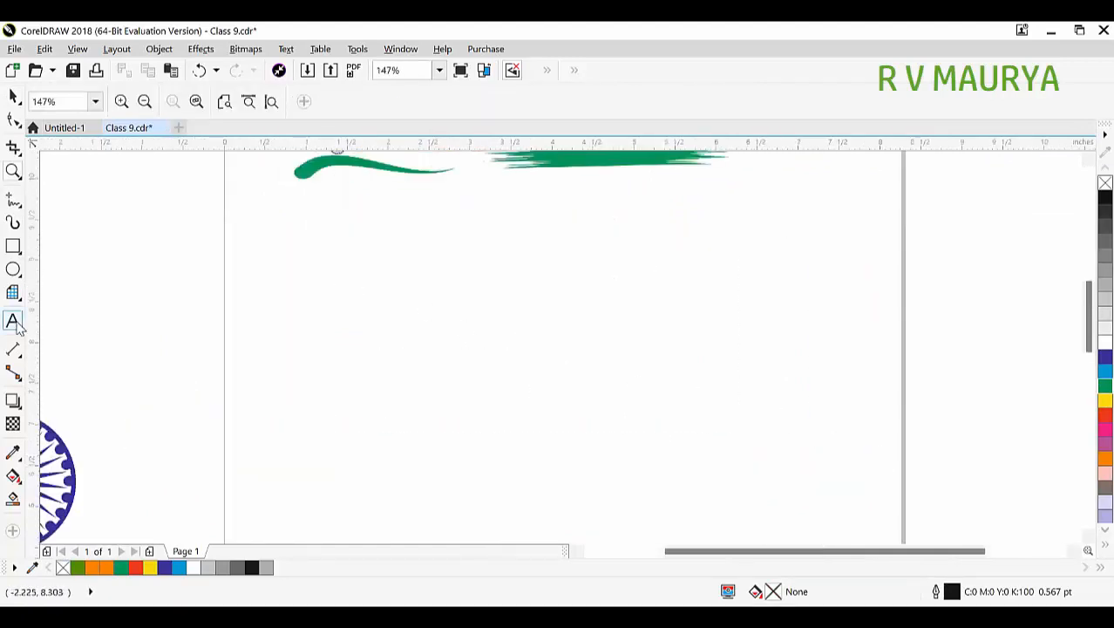
left_click(489, 314)
type("SDF")
key("ctrl+space")
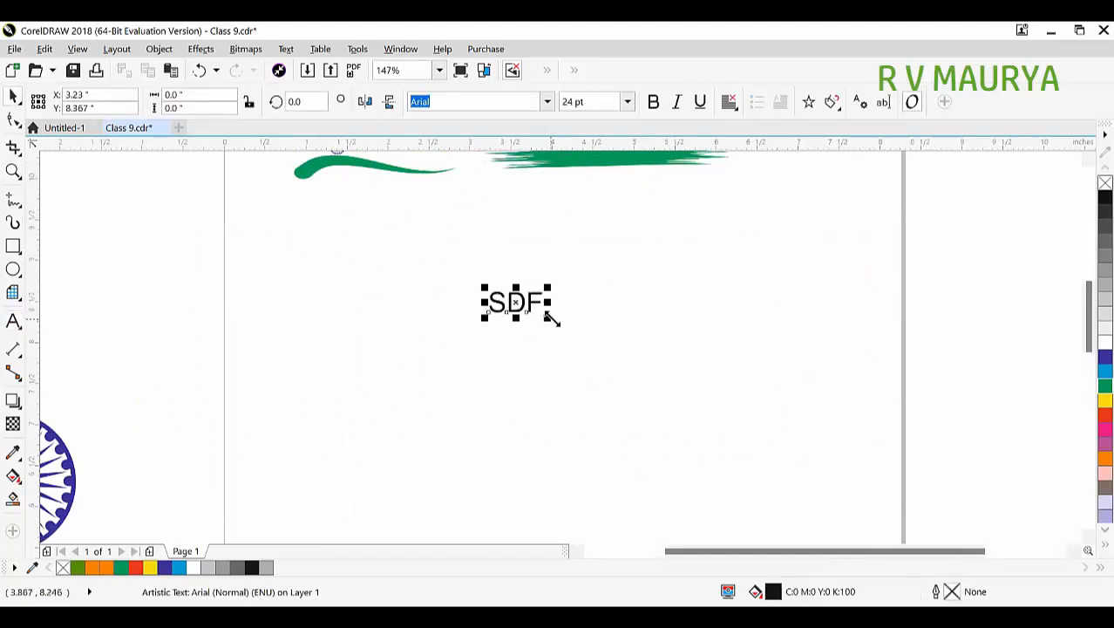
- Replace the text's content with "AASAN GRAPHICS"
key("F8")
key("ctrl+a")
type("V")
key("BackSpace")
type("AASA")
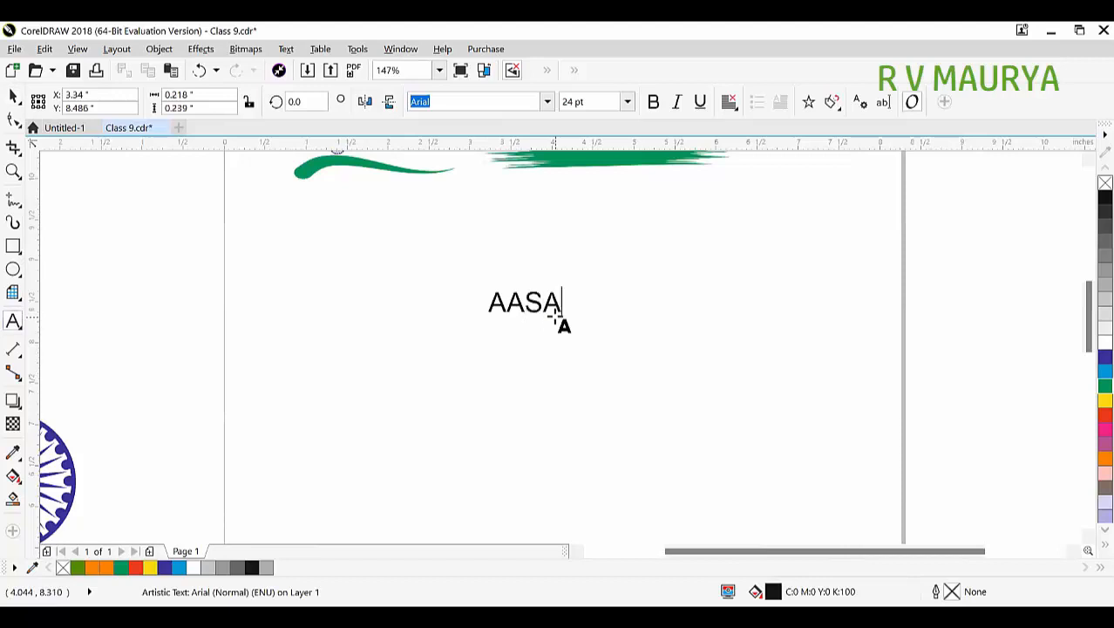
type("N GRAPHICS")
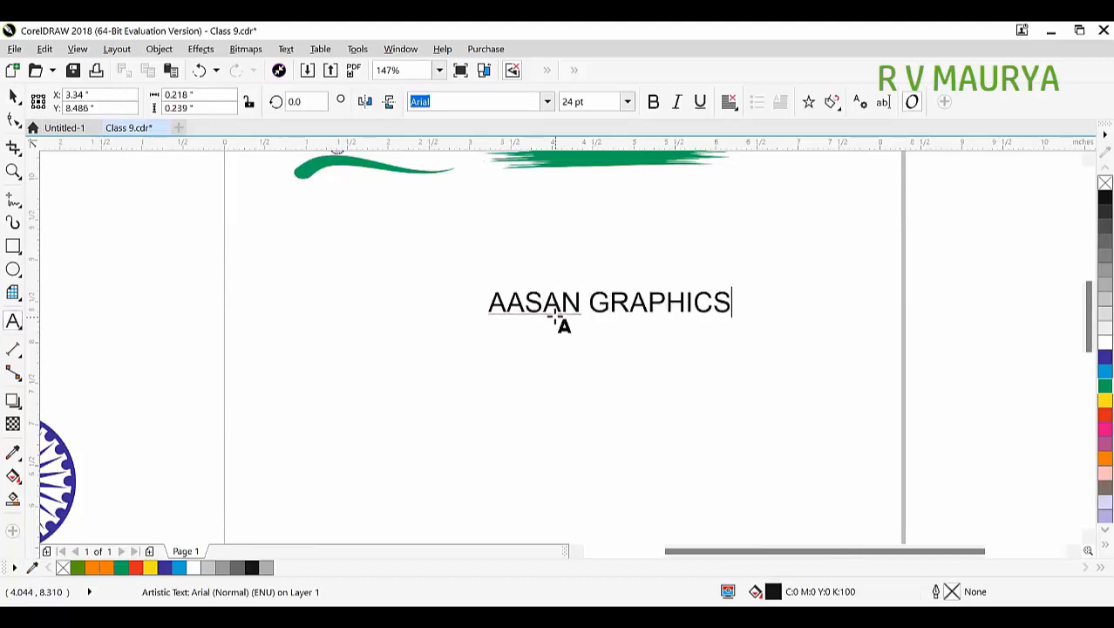
key("ctrl+space")
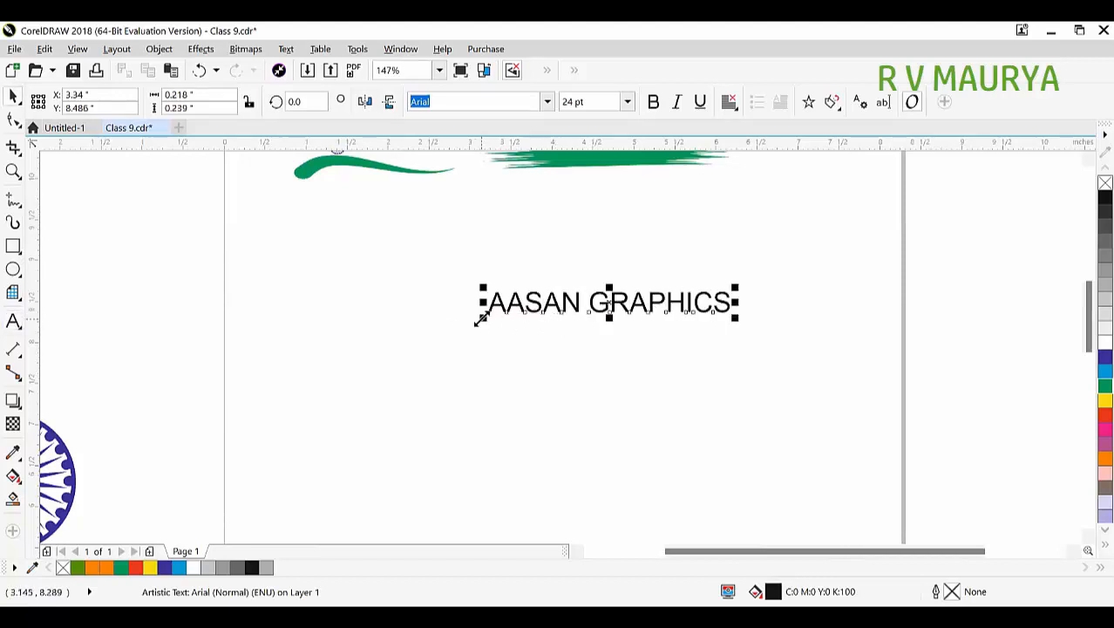
- Enlarge the AASAN GRAPHICS text to about 37.9 pt and place it horizontally centred on the page, just below the flags
left_click_drag(482, 319, 343, 361)
key("p")
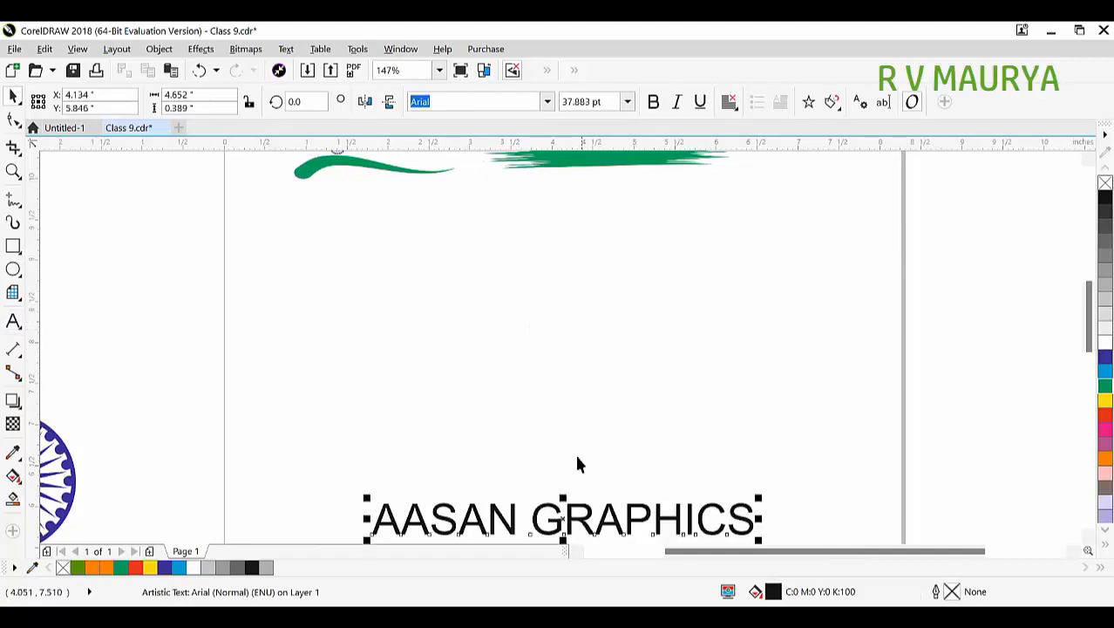
left_click_drag(576, 463, 615, 214)
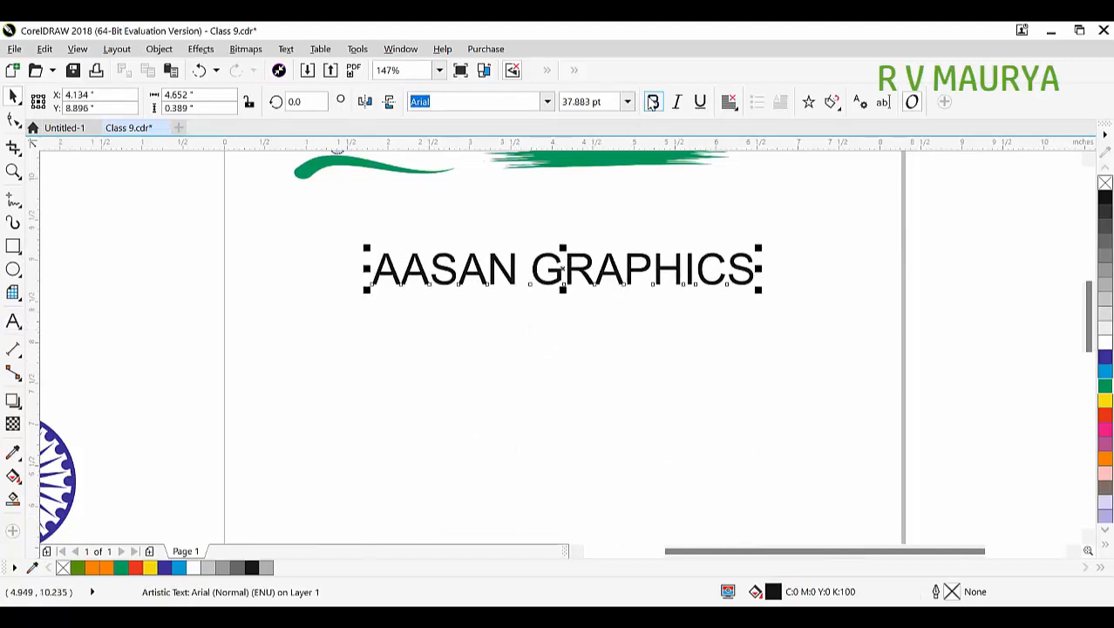
- Make the AASAN GRAPHICS text bold and scale it down around its centre
key("ctrl+b")
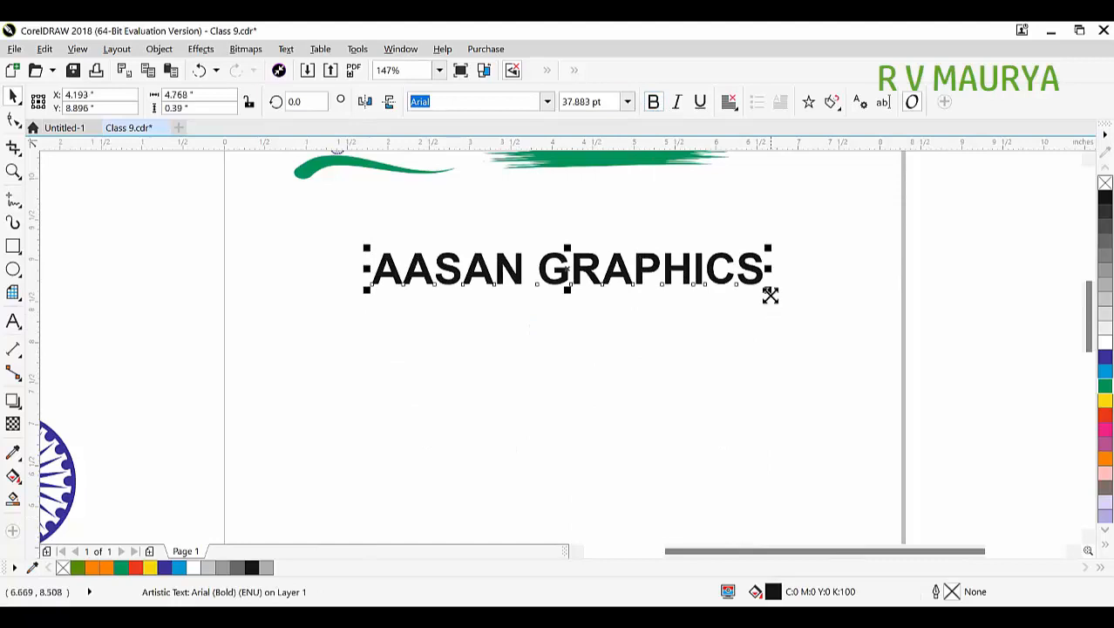
left_click_drag(764, 290, 660, 320)
left_click(478, 343)
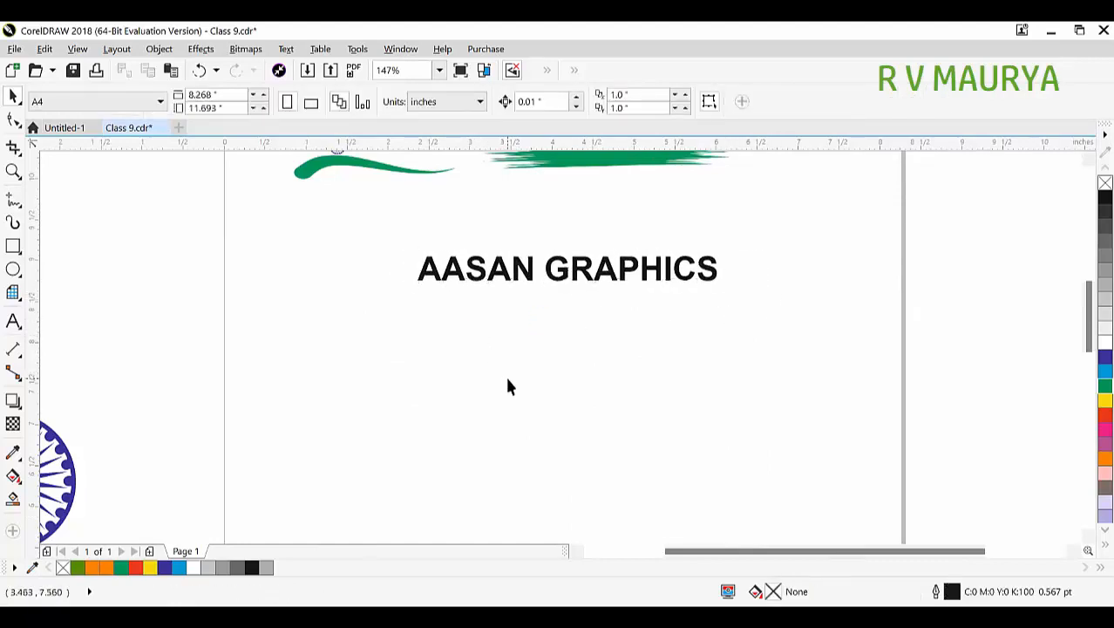
- Draw a circle directly beneath the AASAN GRAPHICS text
left_click(13, 269)
left_click_drag(451, 281, 671, 501)
left_click_drag(671, 282, 615, 338)
left_click(659, 338)
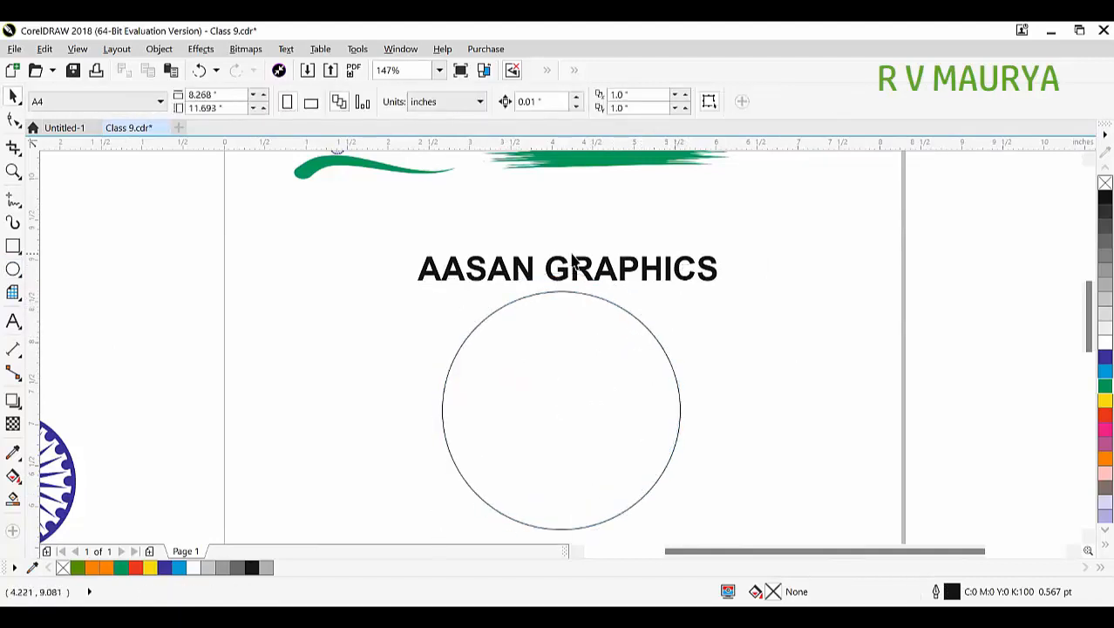
- Scale the AASAN GRAPHICS text down to about 23.8 pt and centre it horizontally with the circle
left_click(575, 262)
left_click_drag(714, 299, 587, 323)
key("c")
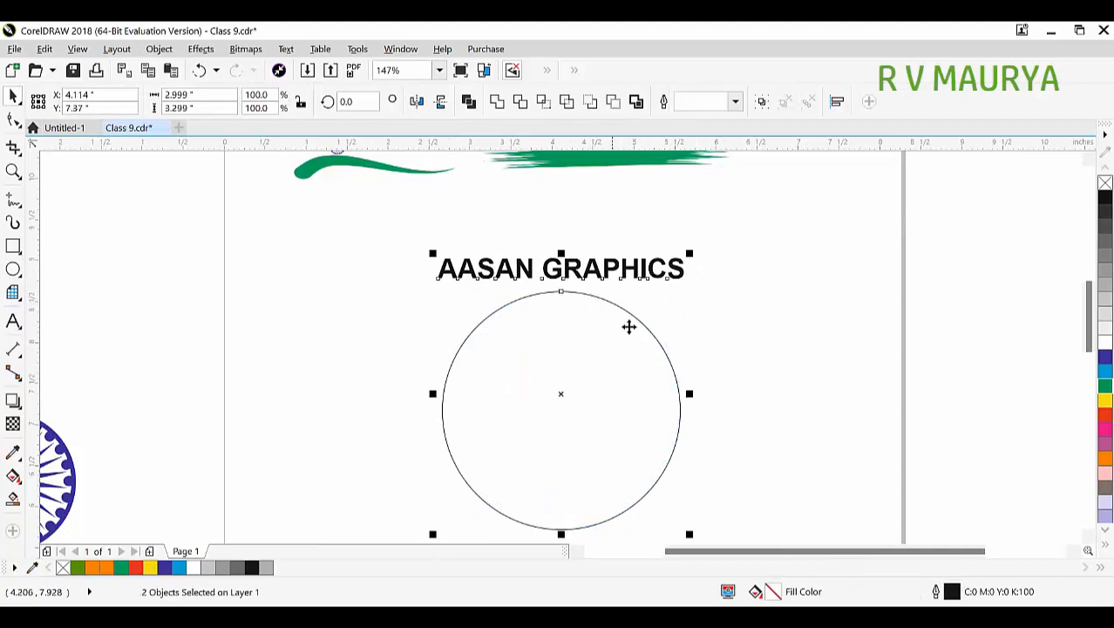
- Try fitting the AASAN GRAPHICS text to the circle's path
left_click(286, 48)
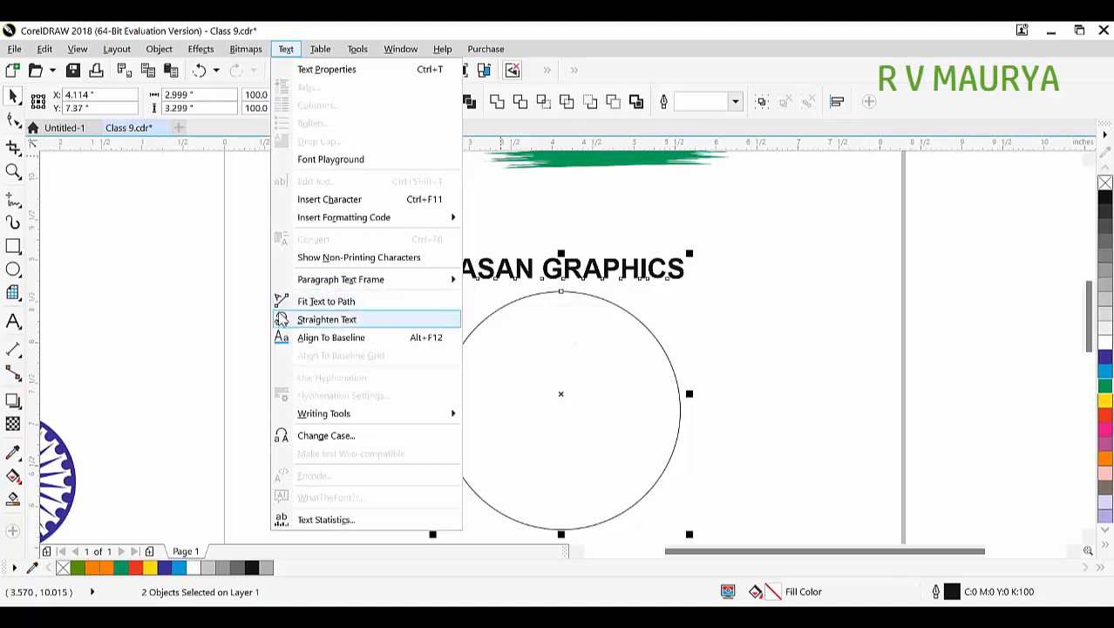
left_click(315, 302)
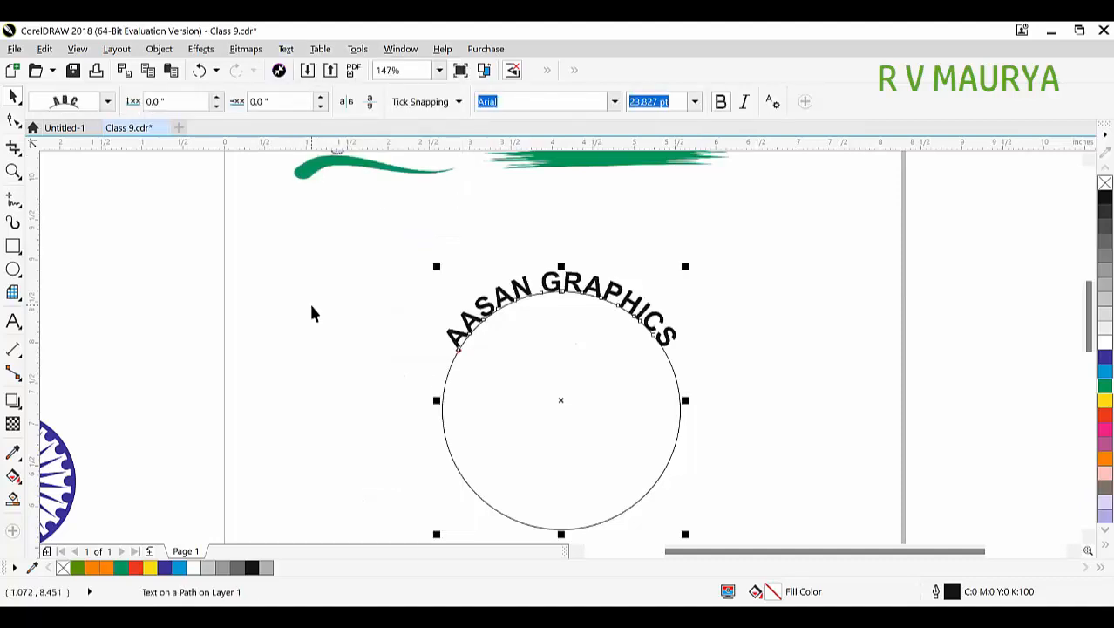
scroll(607, 309, "up", 3)
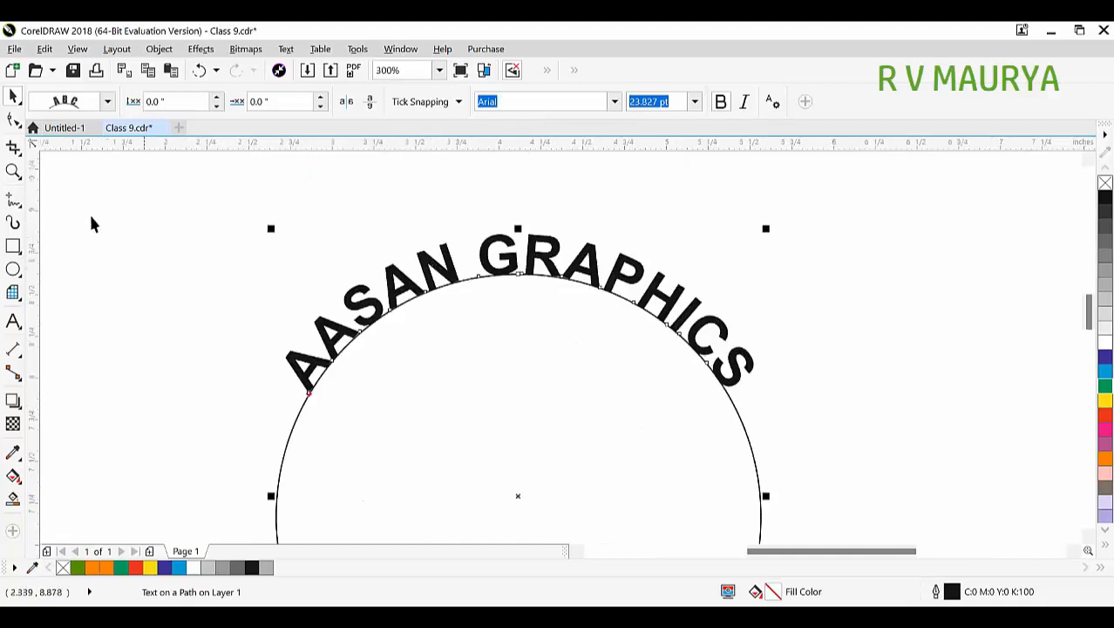
left_click(13, 171)
left_click_drag(235, 209, 829, 440)
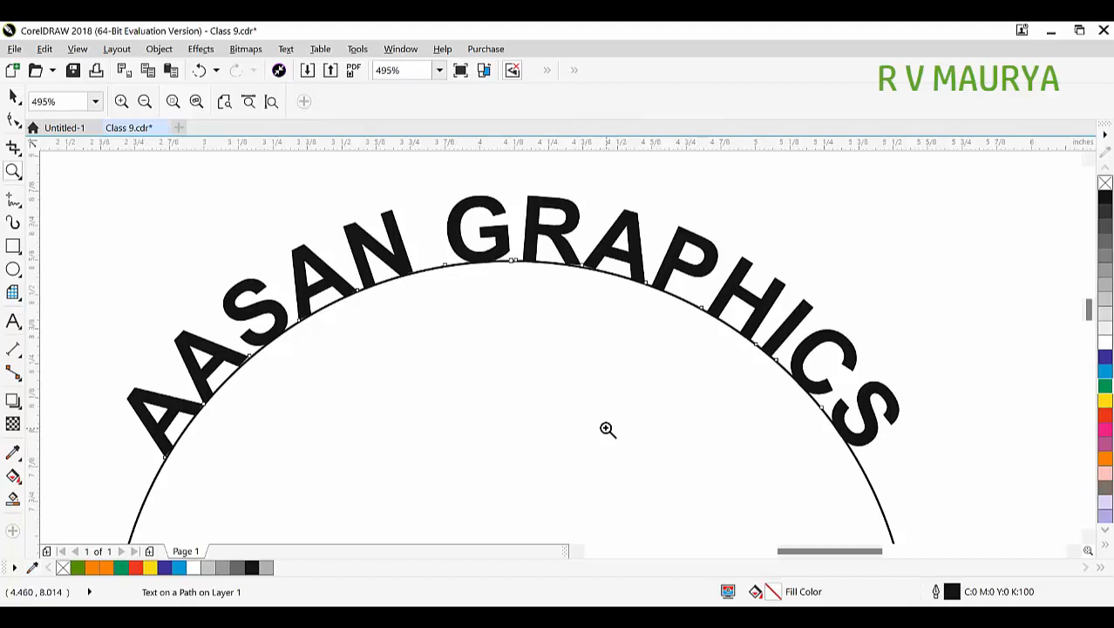
key("space")
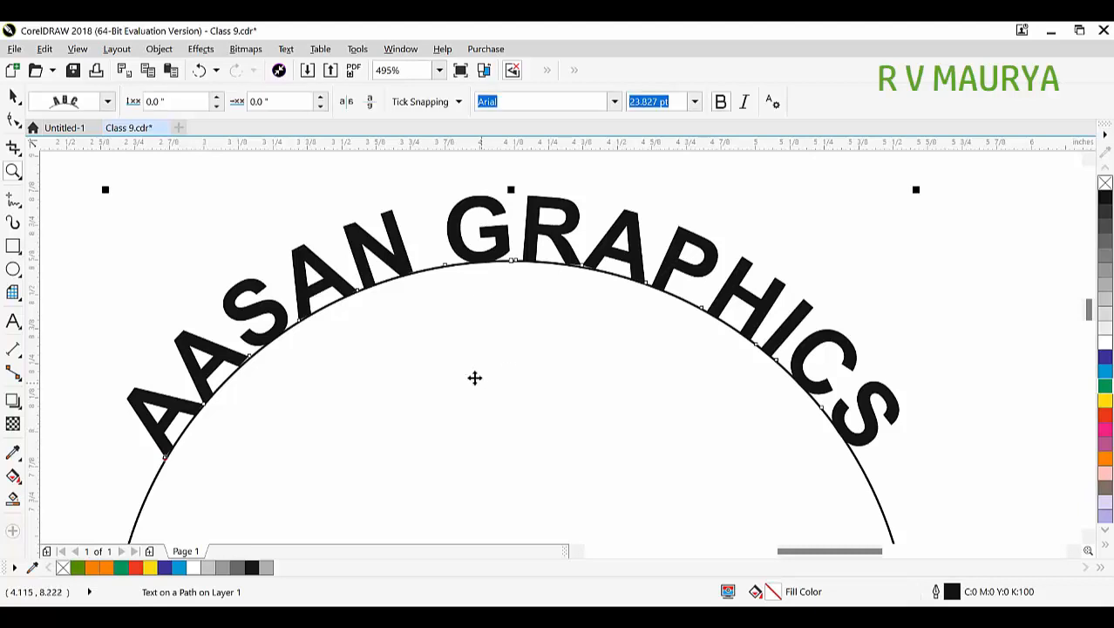
scroll(501, 288, "down", 2)
key("ctrl+z")
- Change the font of the straight AASAN GRAPHICS text to RAJ 05
left_click(657, 318)
left_click(541, 263)
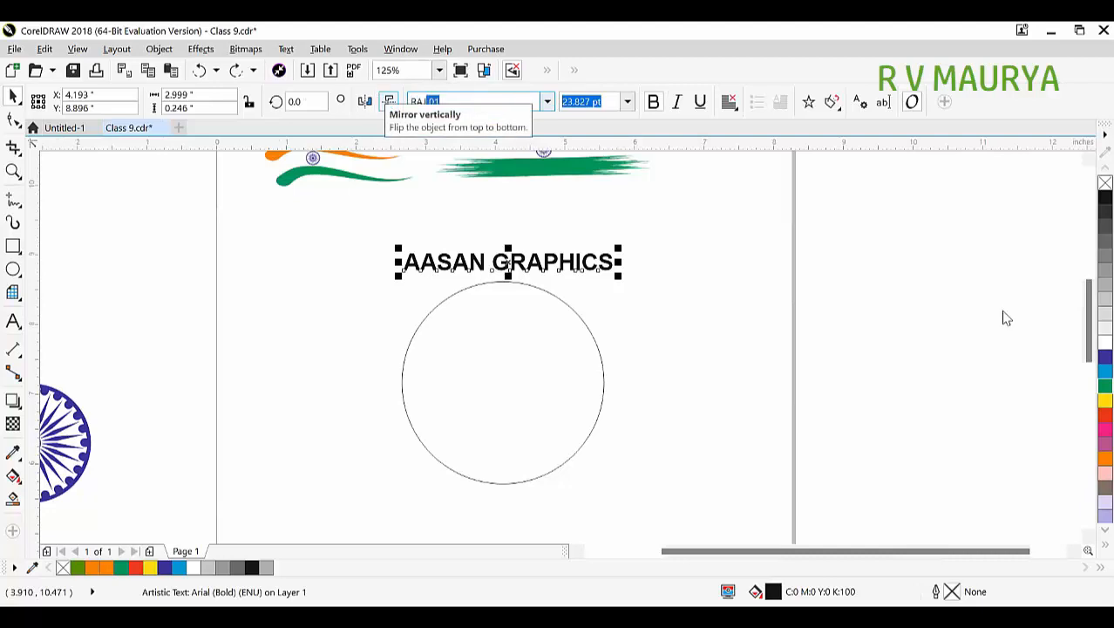
left_click(547, 102)
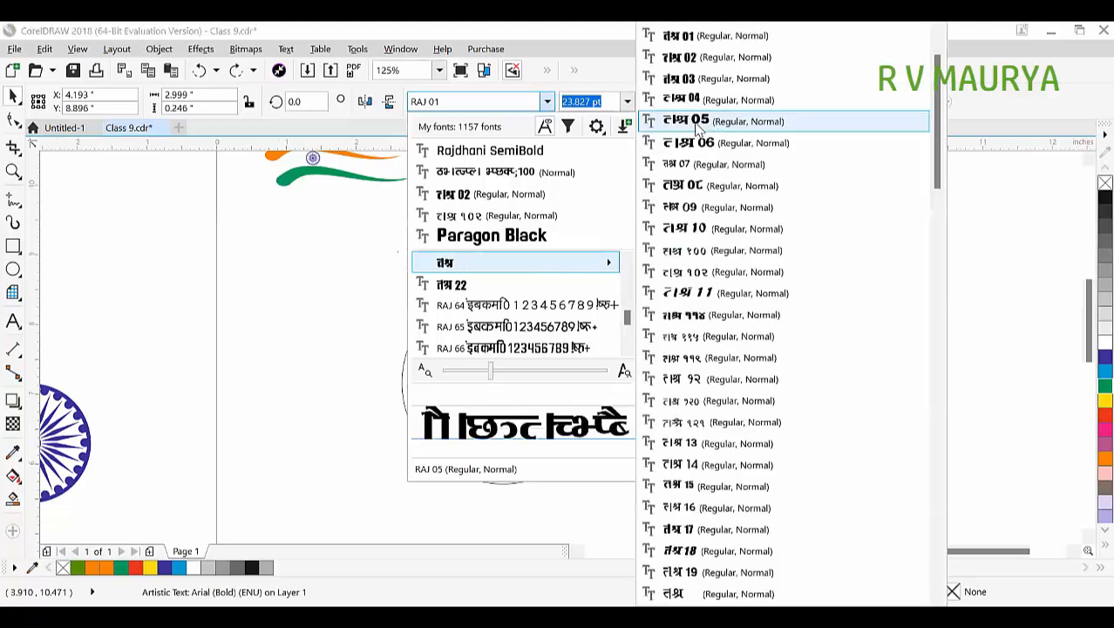
key("Return")
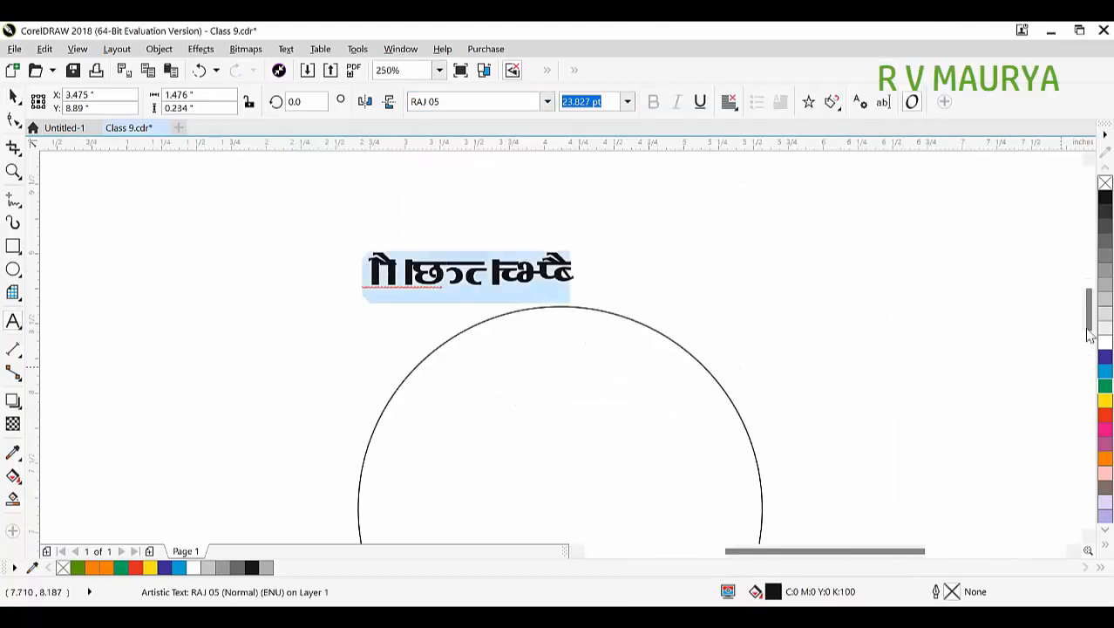
- Replace the text's content with the Hindi words "आसान ग्राफिक्स"
type("V³k")
key("ctrl+a")
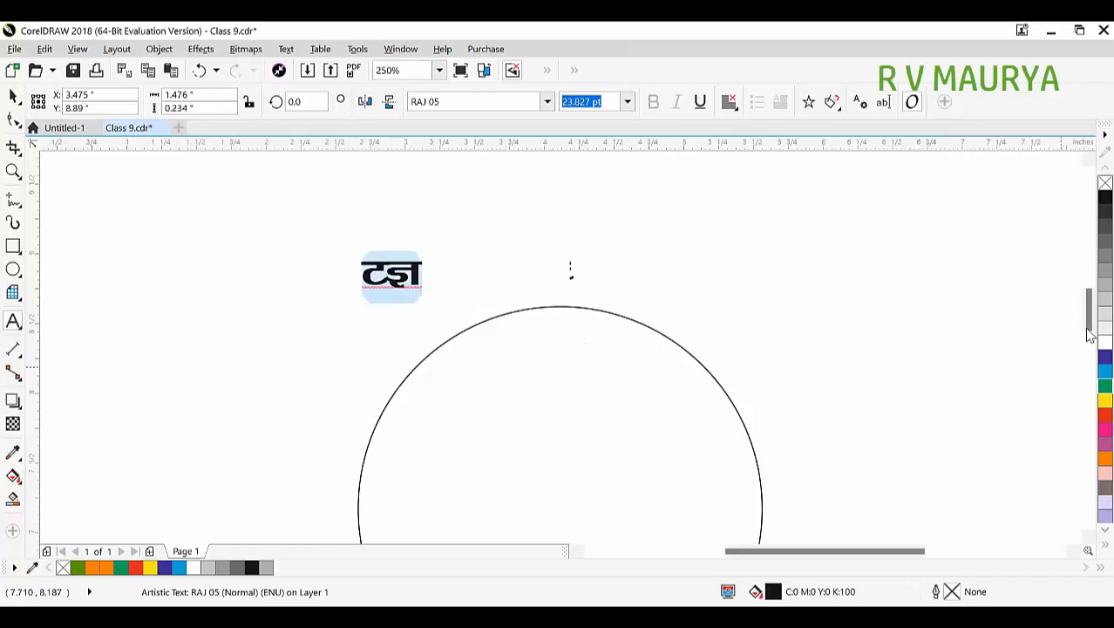
type("vklku xzkfQ")
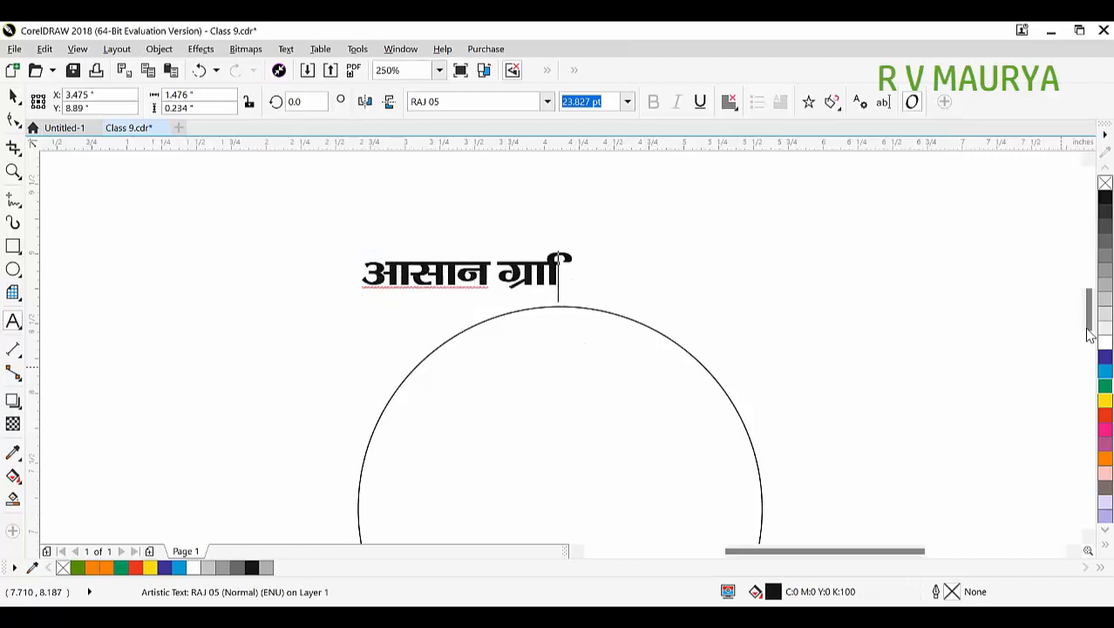
type("Dl")
key("ctrl+space")
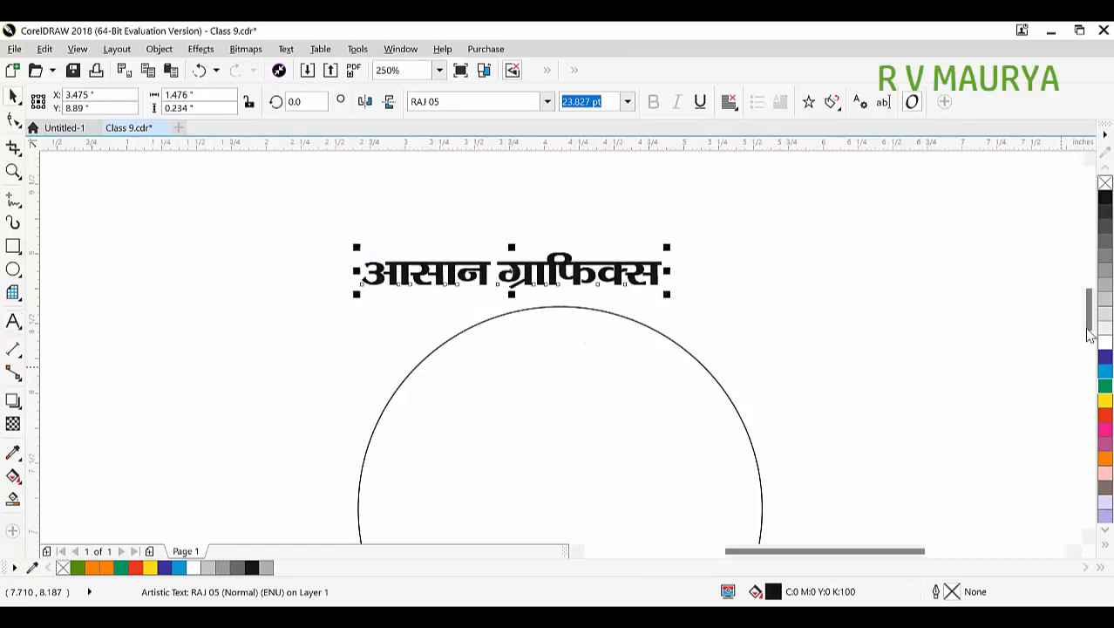
- Append a second "आसान ग्राफिक्स" to the end of the same line of text
key("ctrl+space")
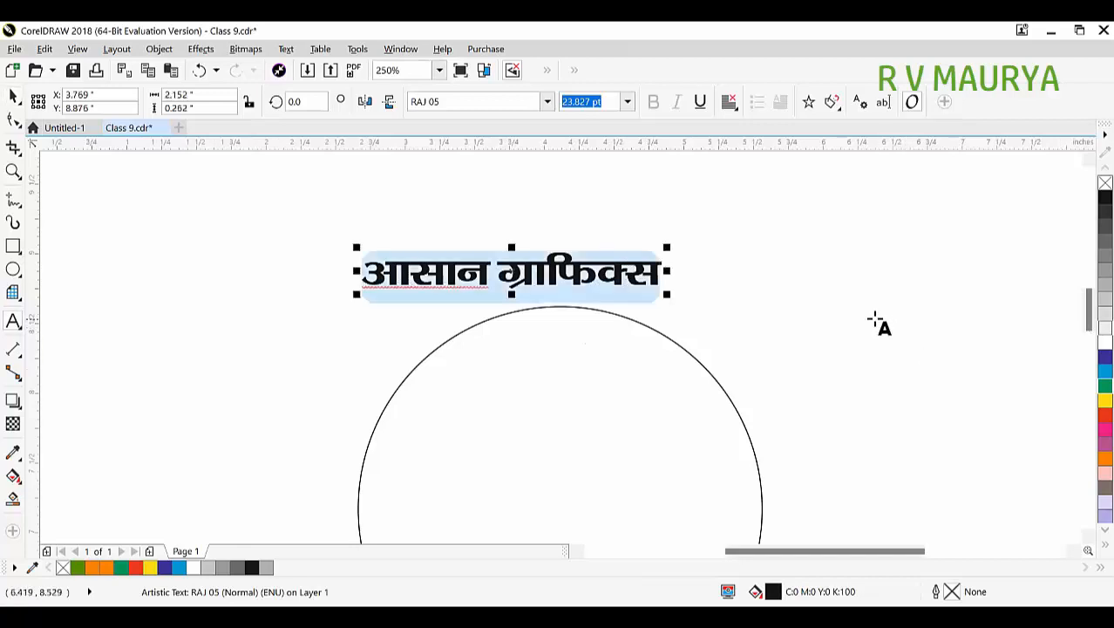
key("End")
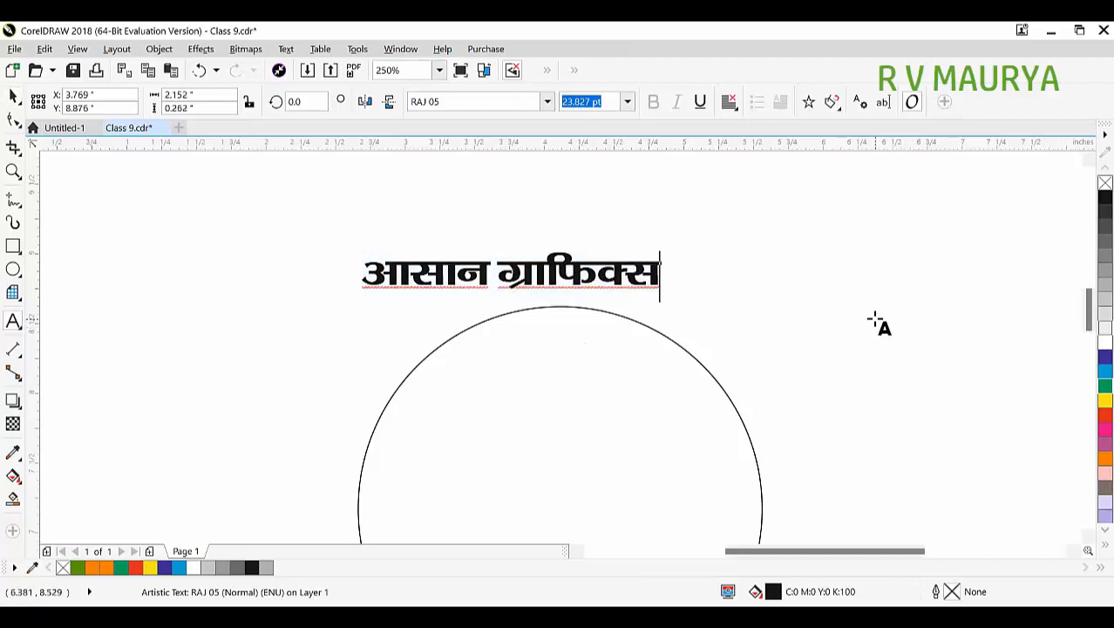
type("आसान ग्राफिक्स")
key("Escape")
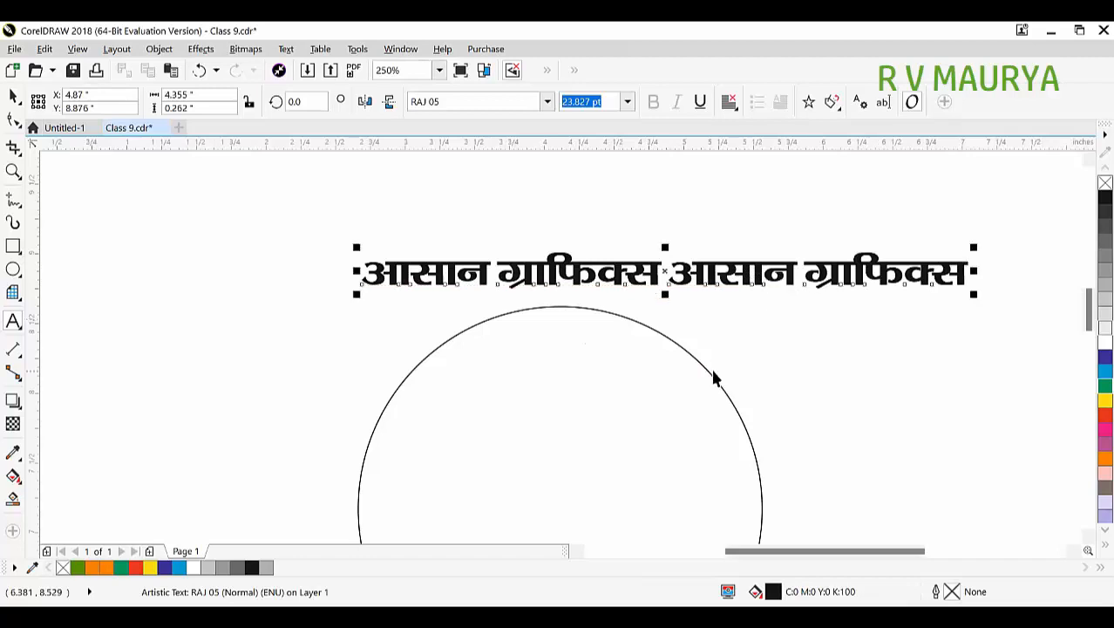
- Centre the repeated Hindi text horizontally with the circle
left_click(714, 373, "shift")
key("c")
left_click(790, 371)
- Fit the repeated "आसान ग्राफिक्स" text to the circle's path
key("F2")
left_click_drag(169, 194, 1091, 529)
left_click(596, 261)
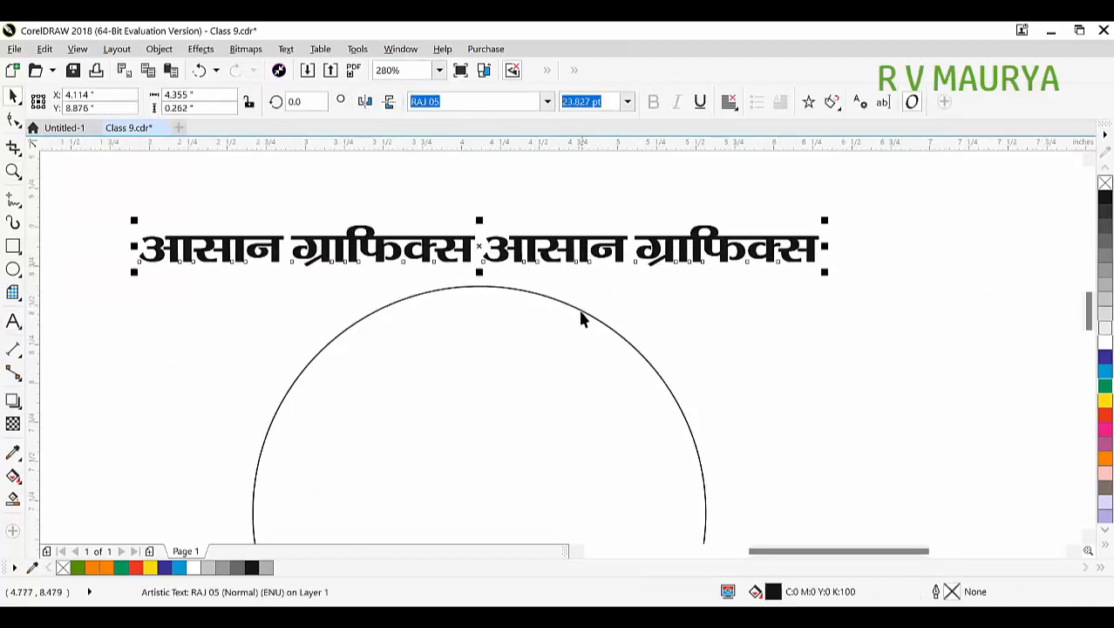
left_click(578, 310, "shift")
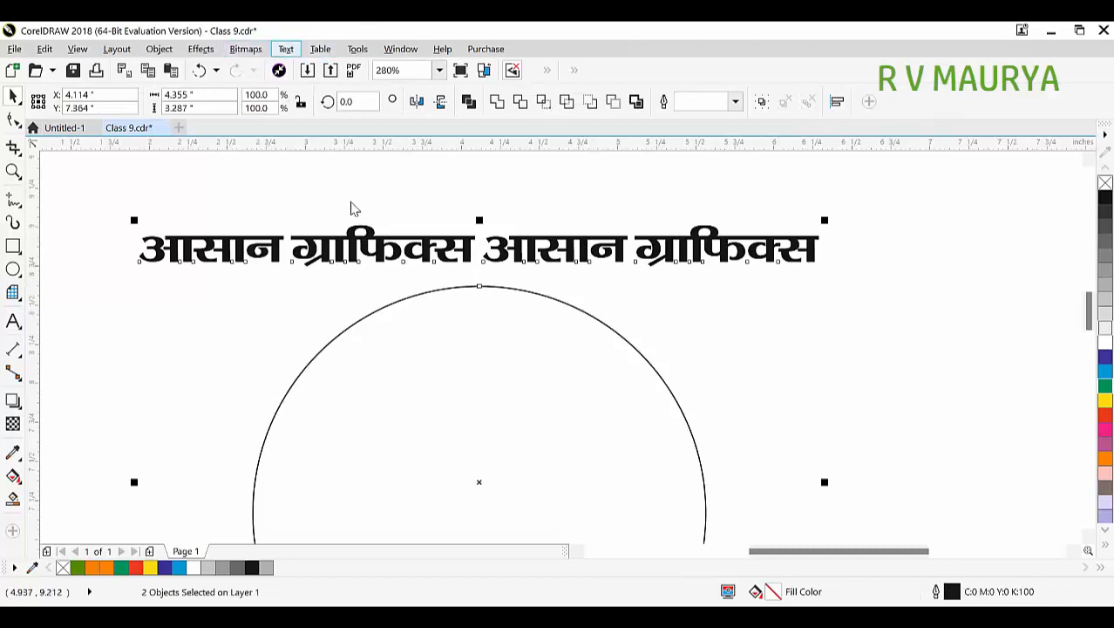
key("alt+t")
left_click(347, 301)
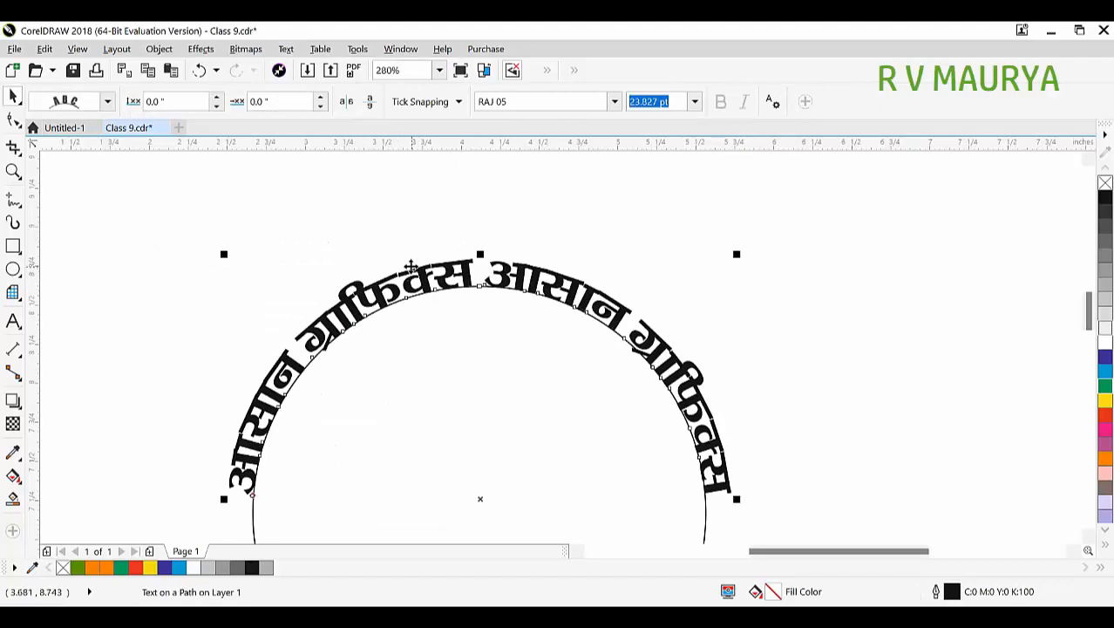
left_click(513, 238)
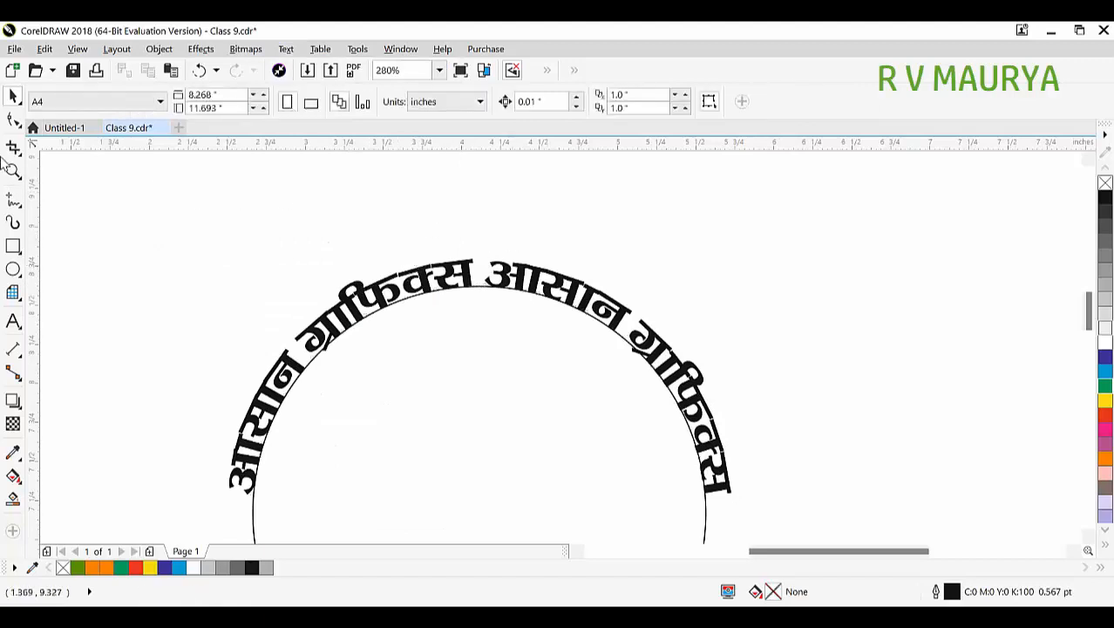
left_click(13, 171)
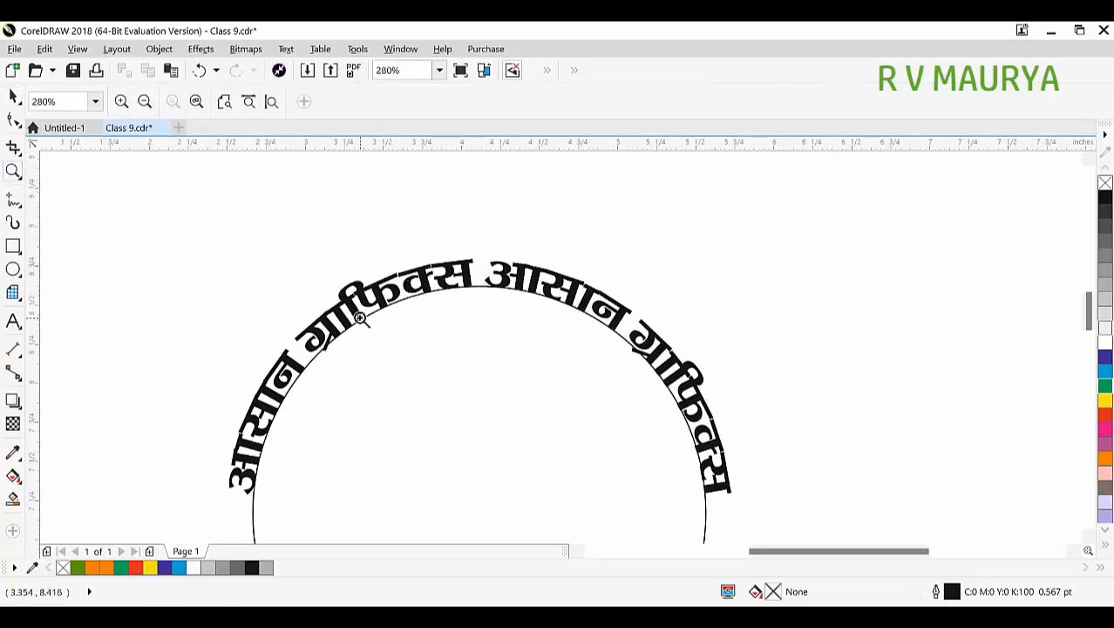
- Examine the letter joins and headline gaps of the Hindi text fitted around the circle
left_click_drag(300, 257, 751, 505)
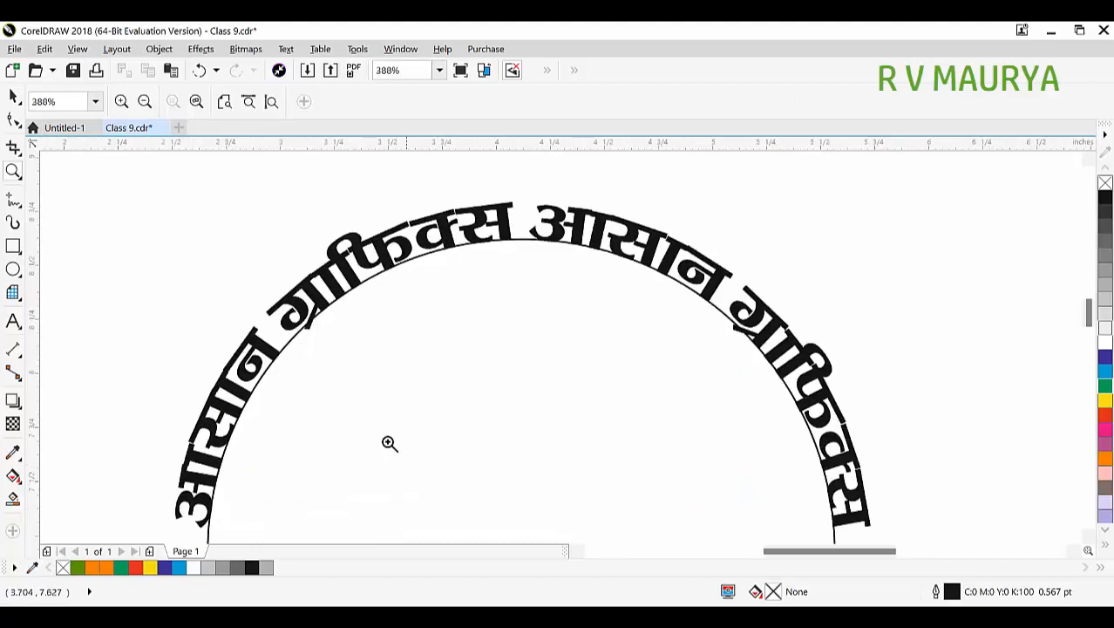
left_click_drag(159, 354, 410, 520)
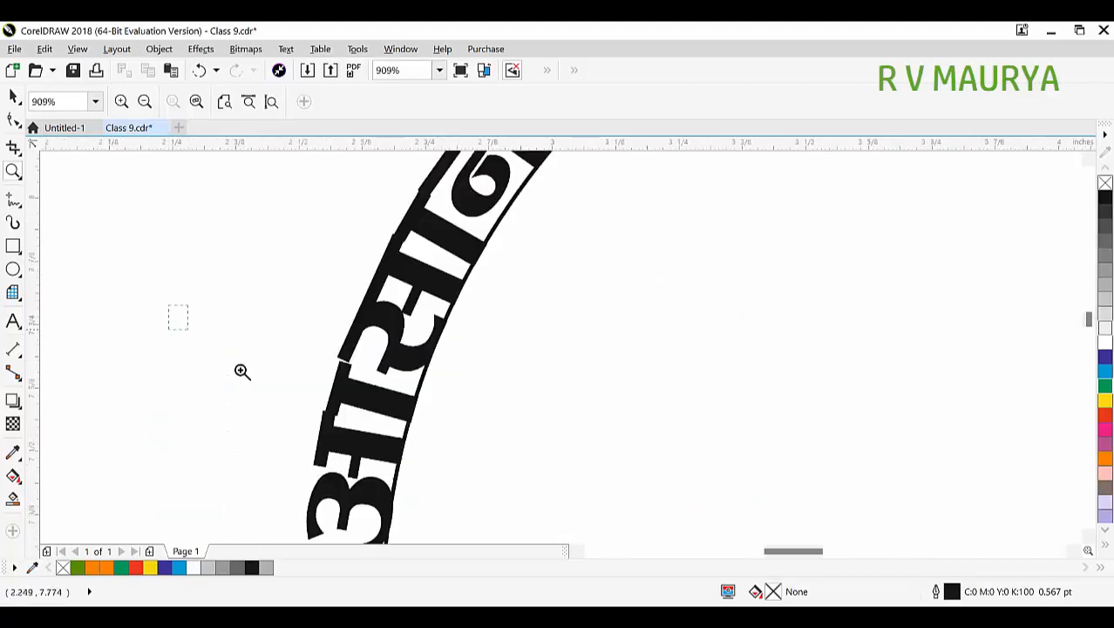
left_click(584, 435)
left_click_drag(237, 204, 779, 438)
key("space")
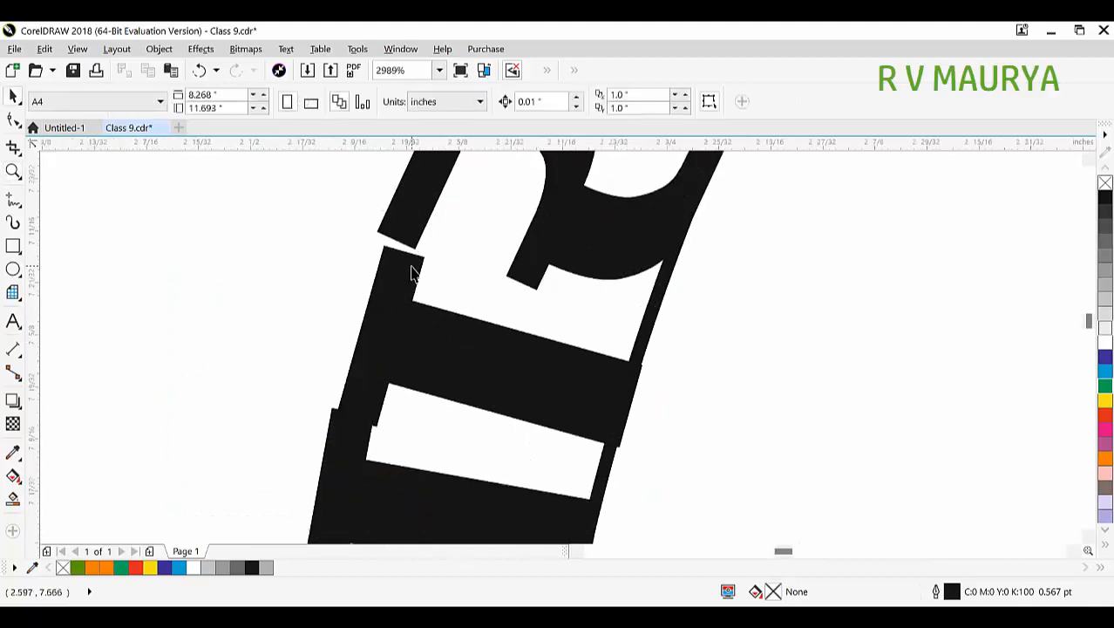
scroll(413, 272, "down", 5)
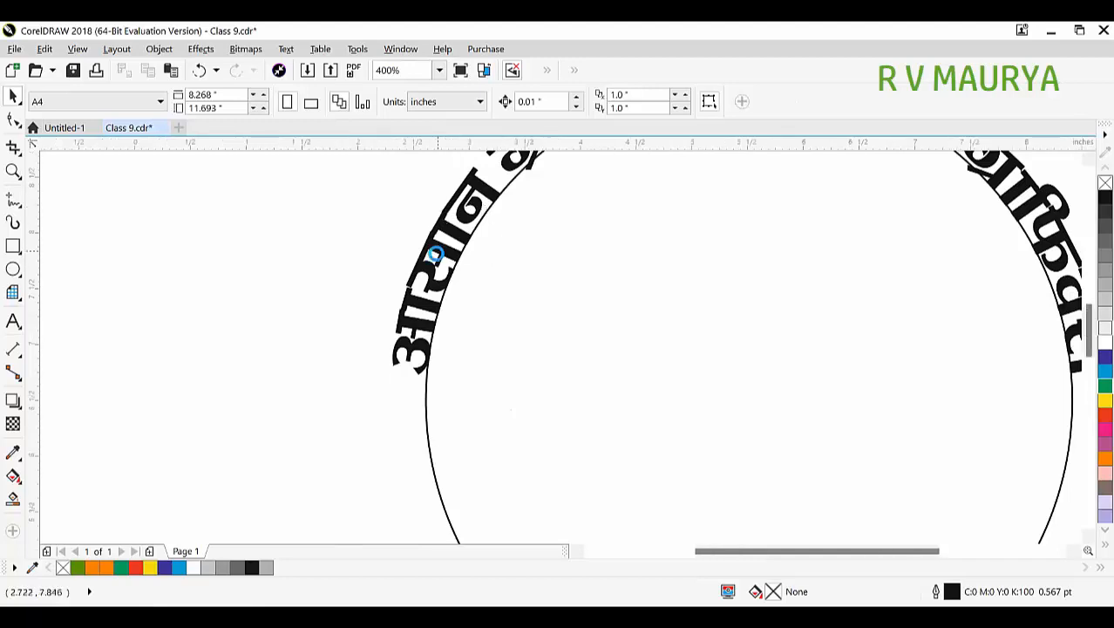
scroll(434, 249, "down", 4)
scroll(509, 203, "up", 2)
scroll(509, 203, "up", 1)
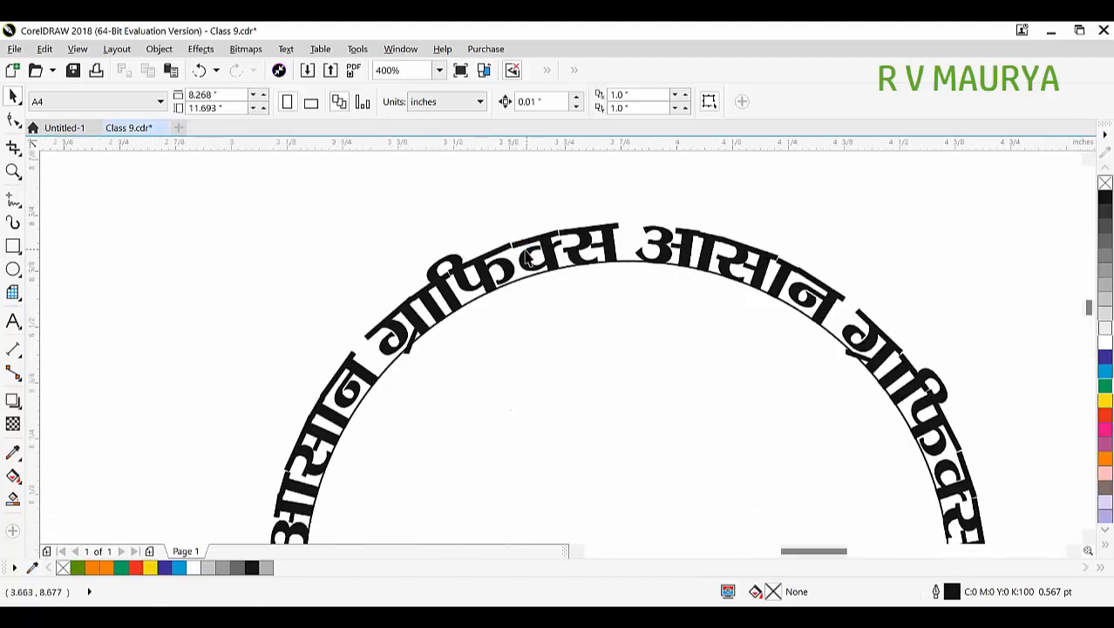
scroll(526, 255, "up", 2)
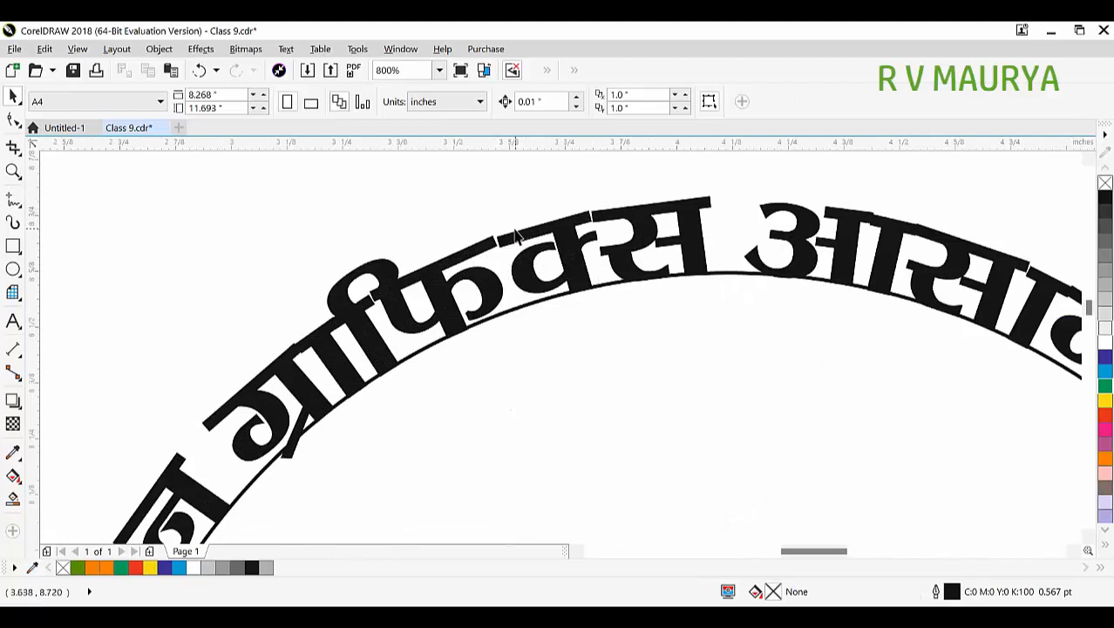
scroll(459, 230, "down", 1)
scroll(459, 230, "down", 1)
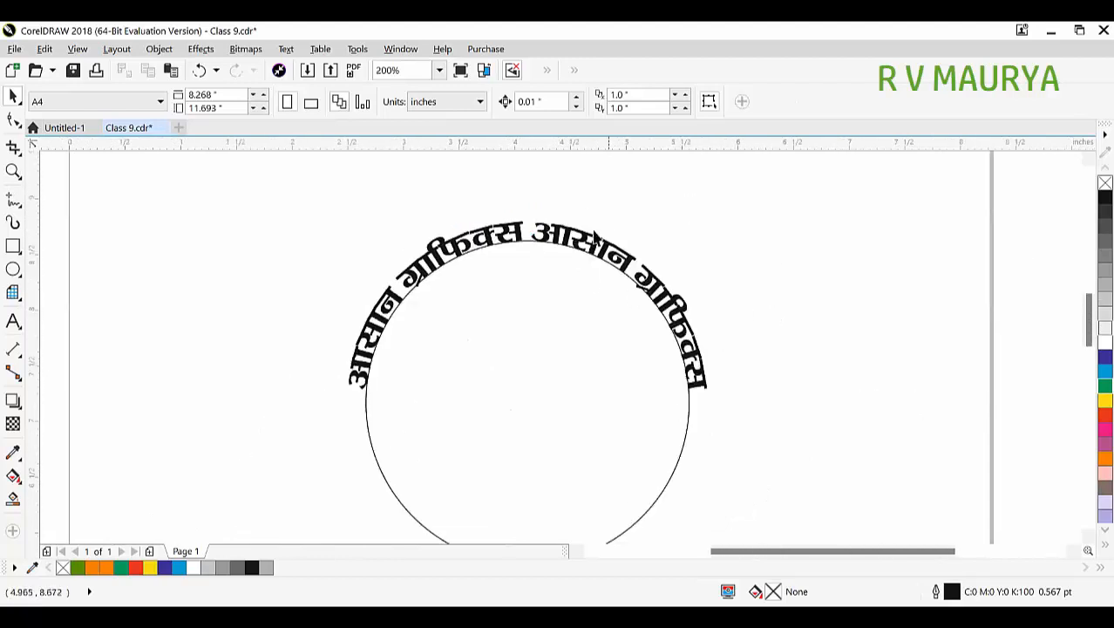
scroll(598, 241, "up", 1)
scroll(574, 206, "up", 1)
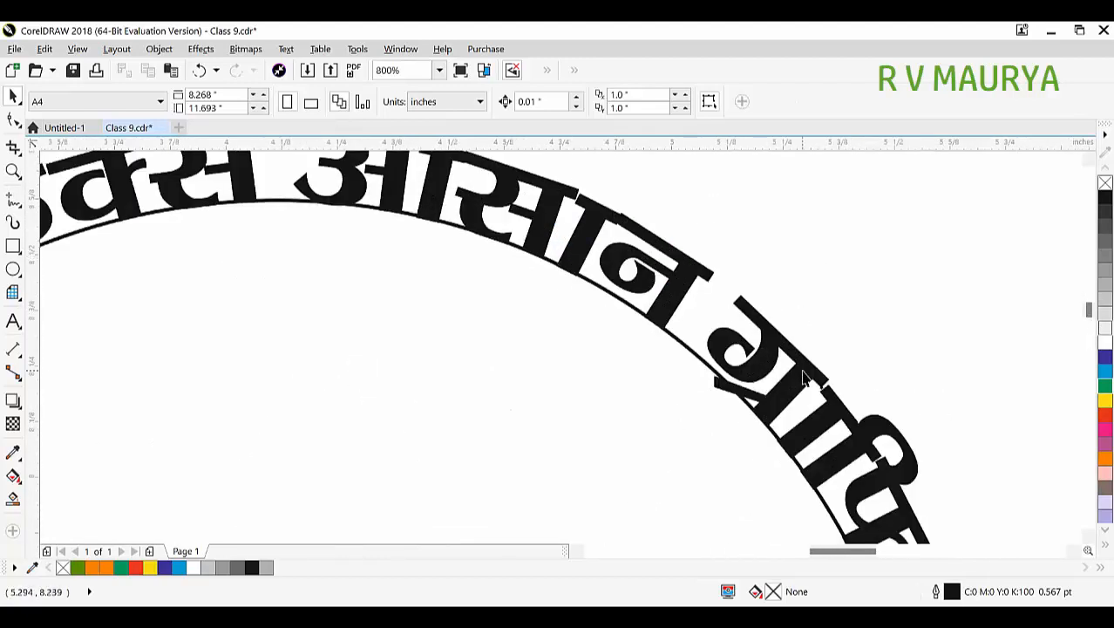
scroll(807, 377, "down", 1)
scroll(835, 441, "up", 1)
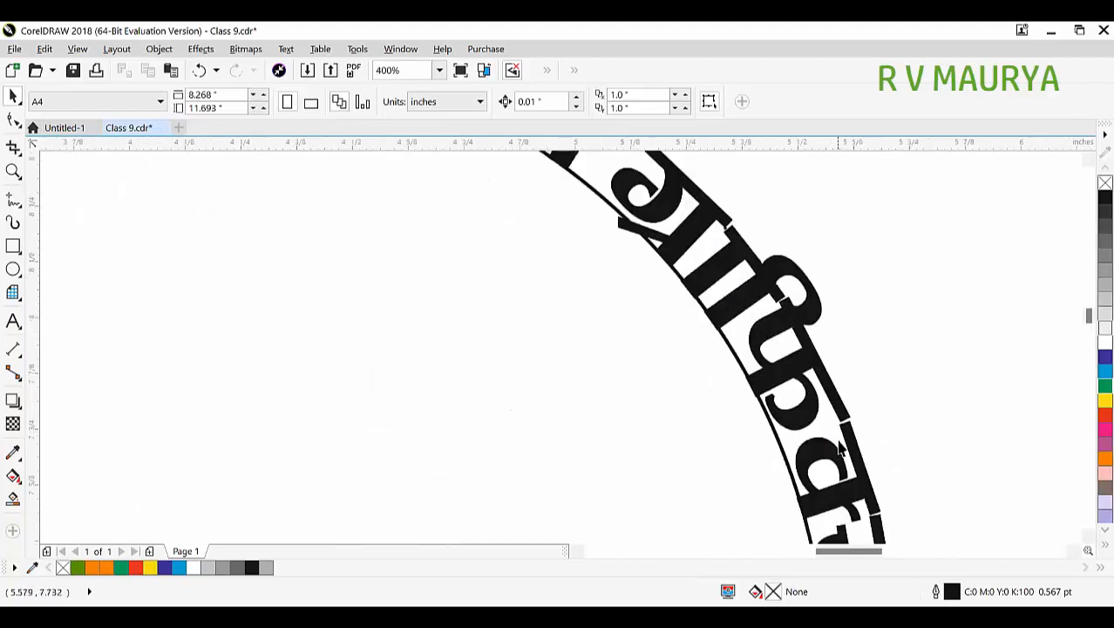
scroll(764, 334, "down", 1)
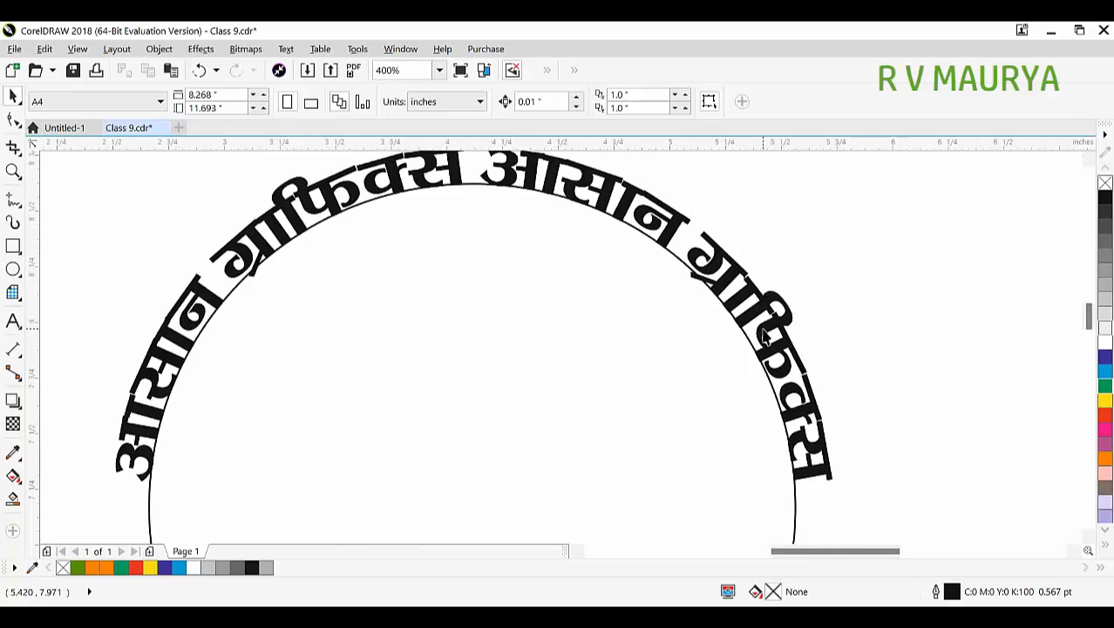
- Undo fitting the Hindi text to the circle and clear the selection
key("ctrl+z")
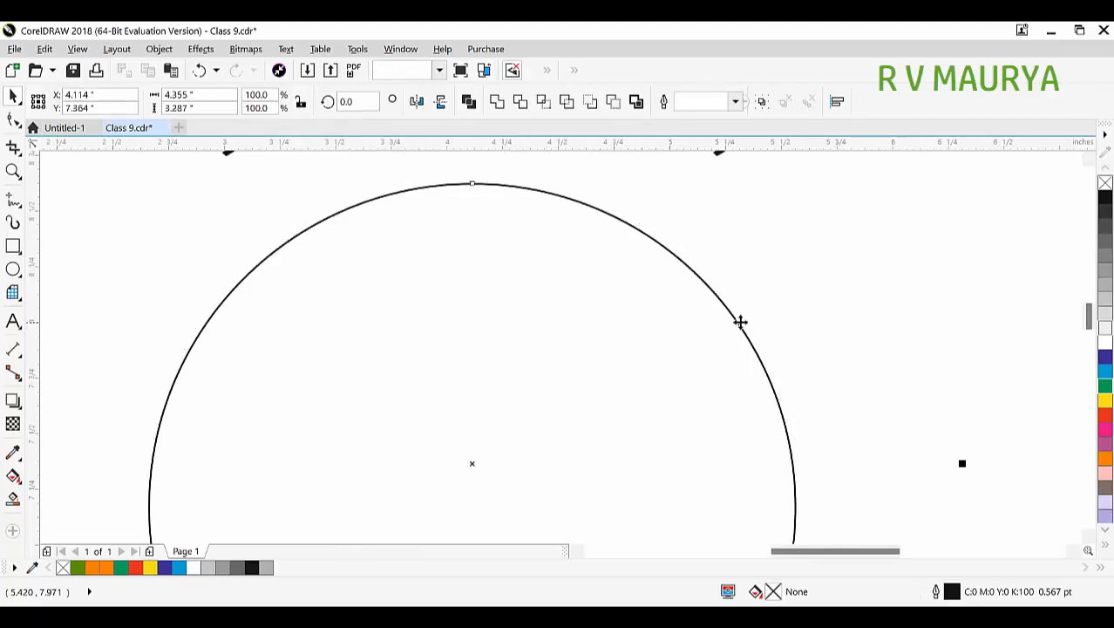
scroll(685, 283, "down", 1)
left_click(614, 288)
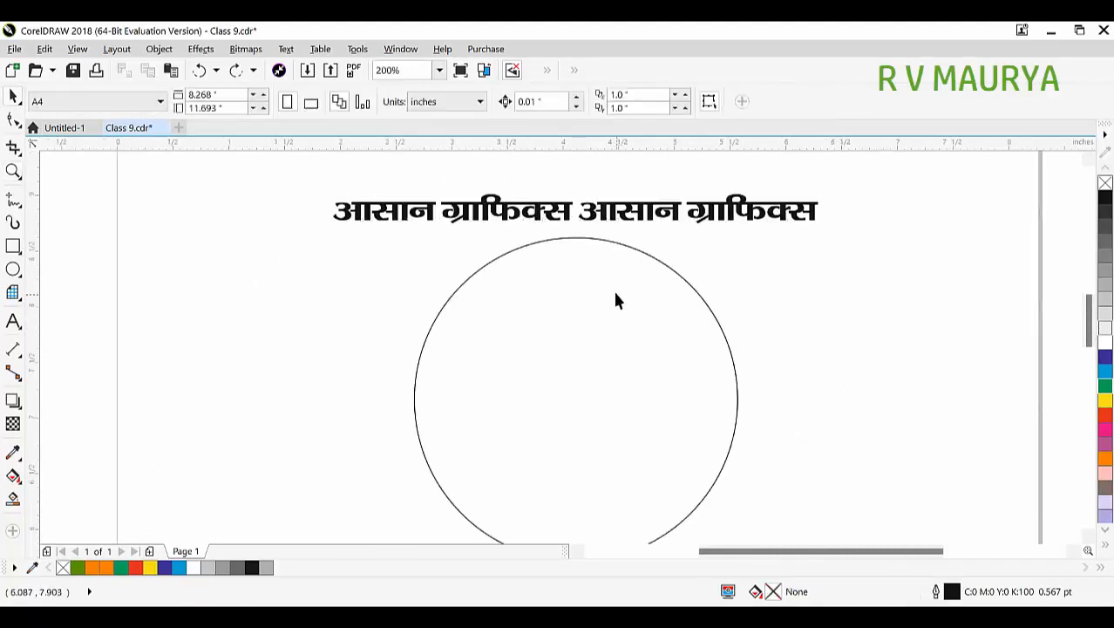
- Move the circle and the straight Hindi text apart, and convert the text to curves
left_click_drag(535, 275, 898, 367)
left_click_drag(713, 214, 627, 228)
key("ctrl+q")
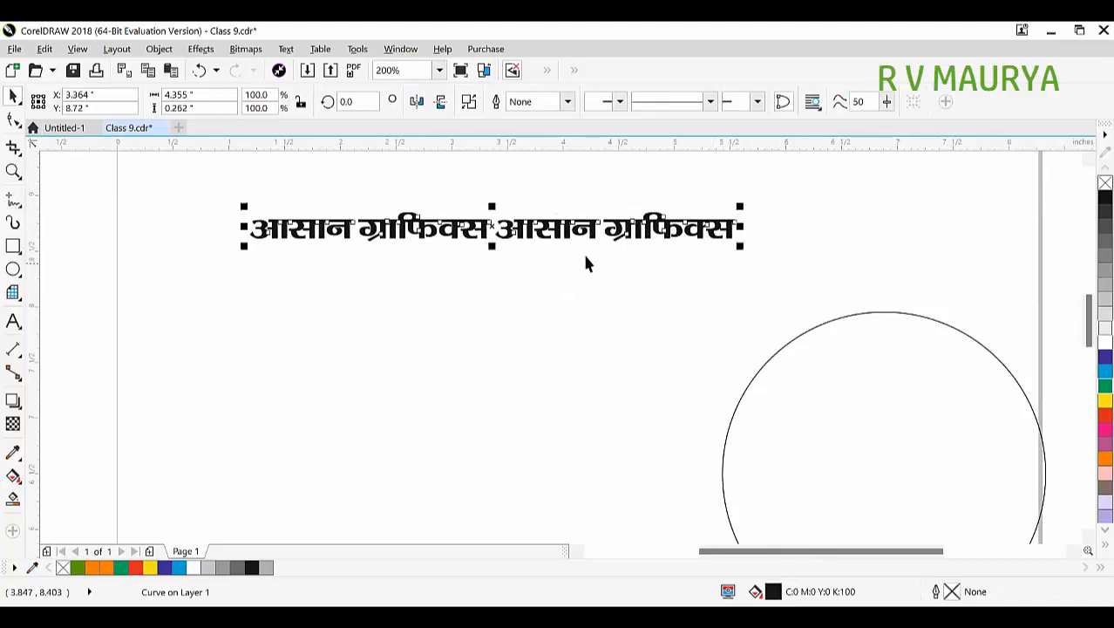
- Save the curved Hindi lettering as a custom Artistic Media brush named "aasan graphics" in the CustomMediaStrokes folder
left_click(15, 225)
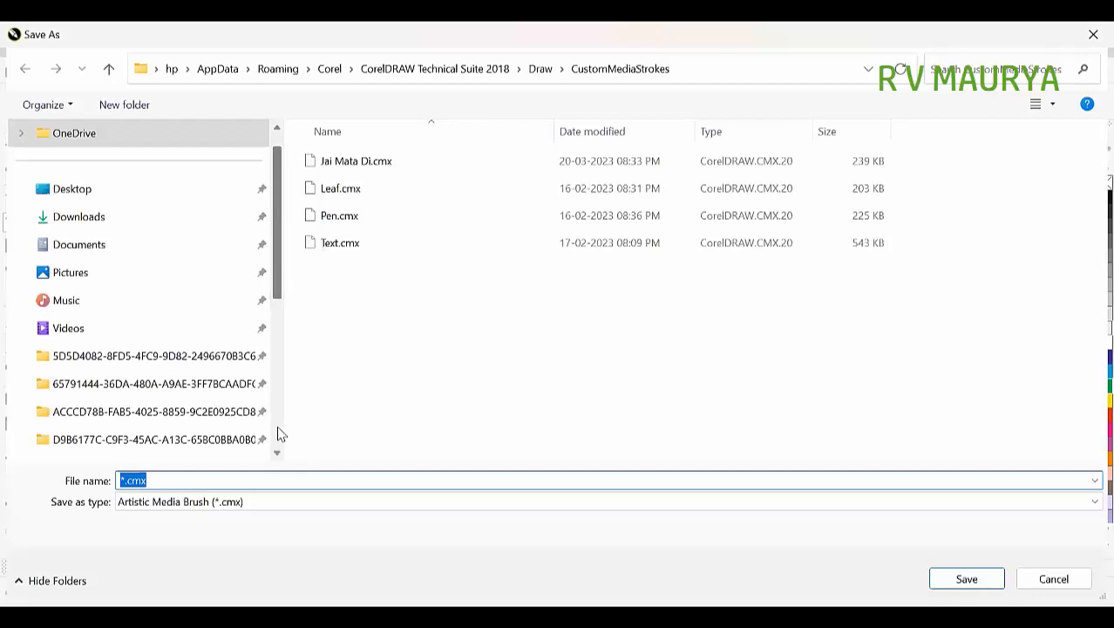
left_click_drag(166, 479, 22, 475)
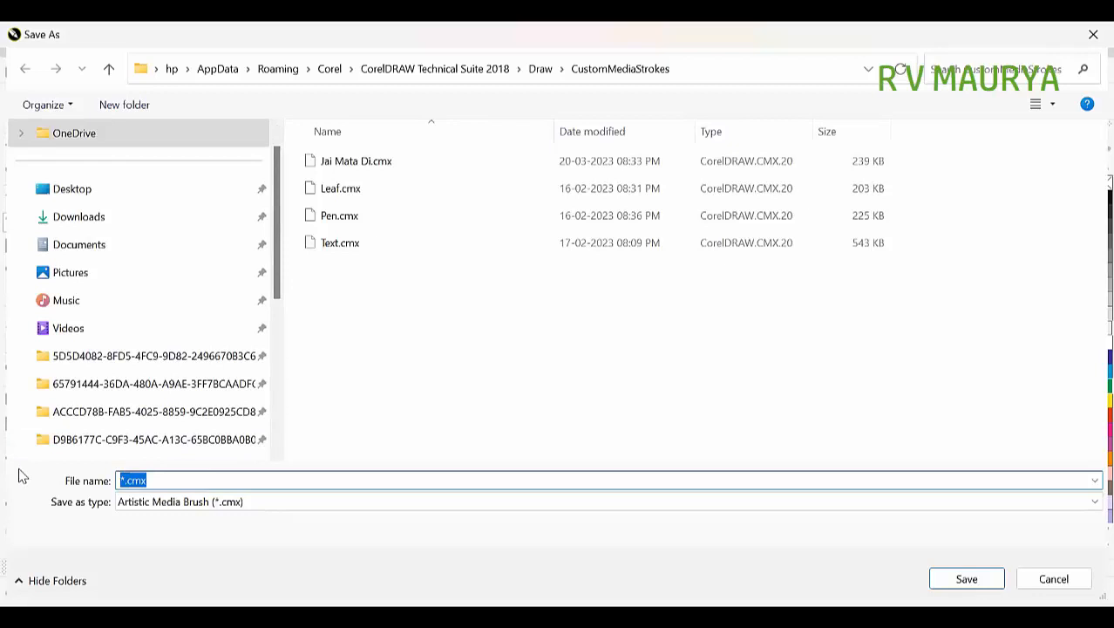
type("aasan graphics")
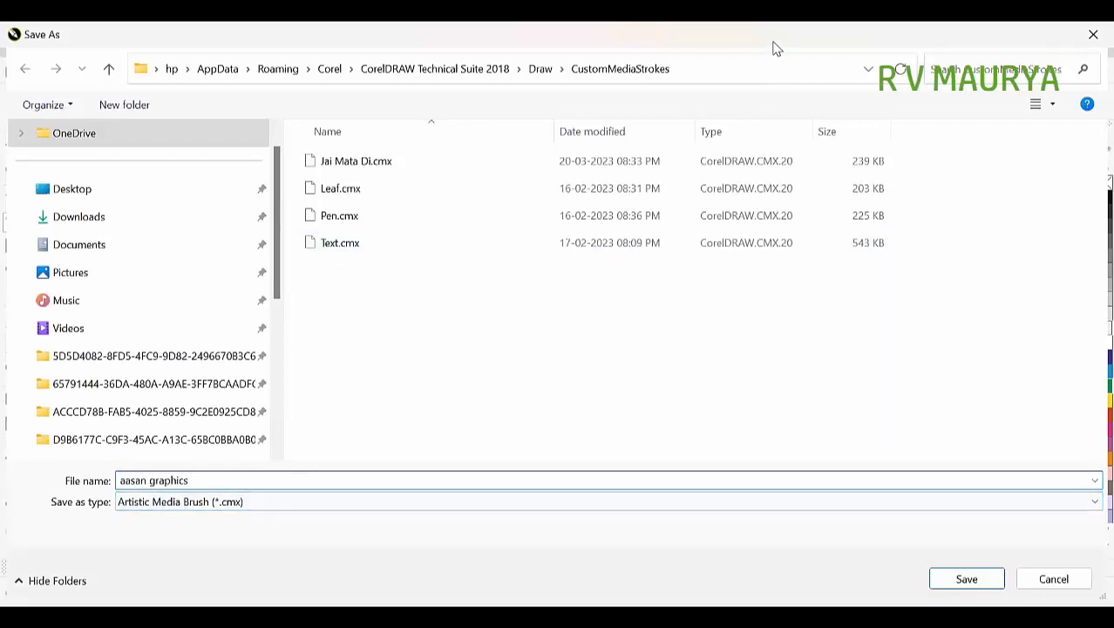
key("super+Down")
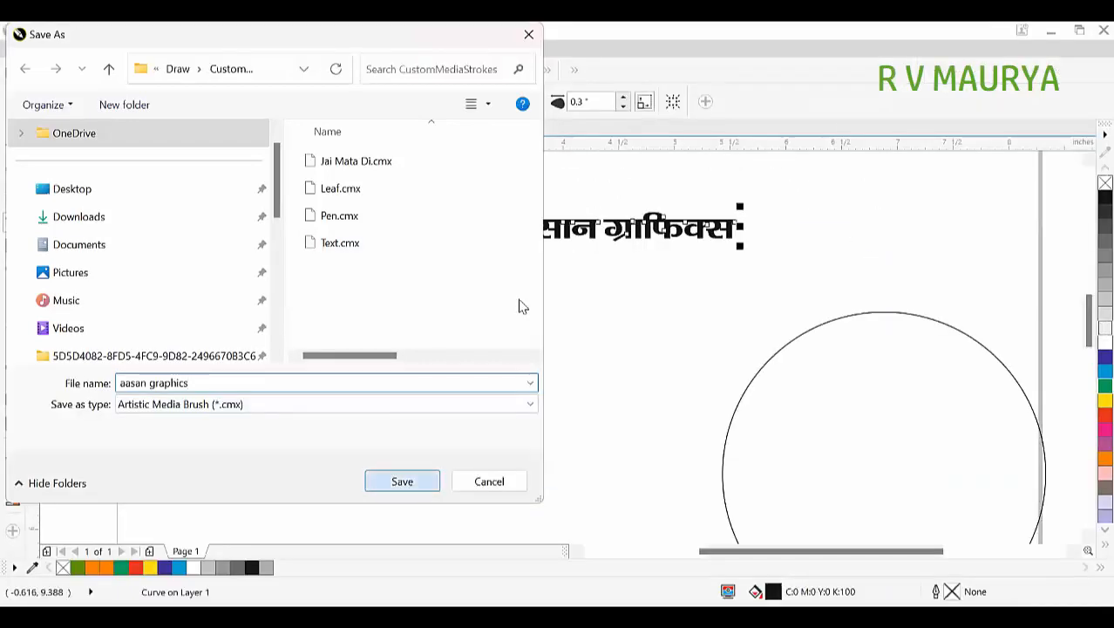
key("Return")
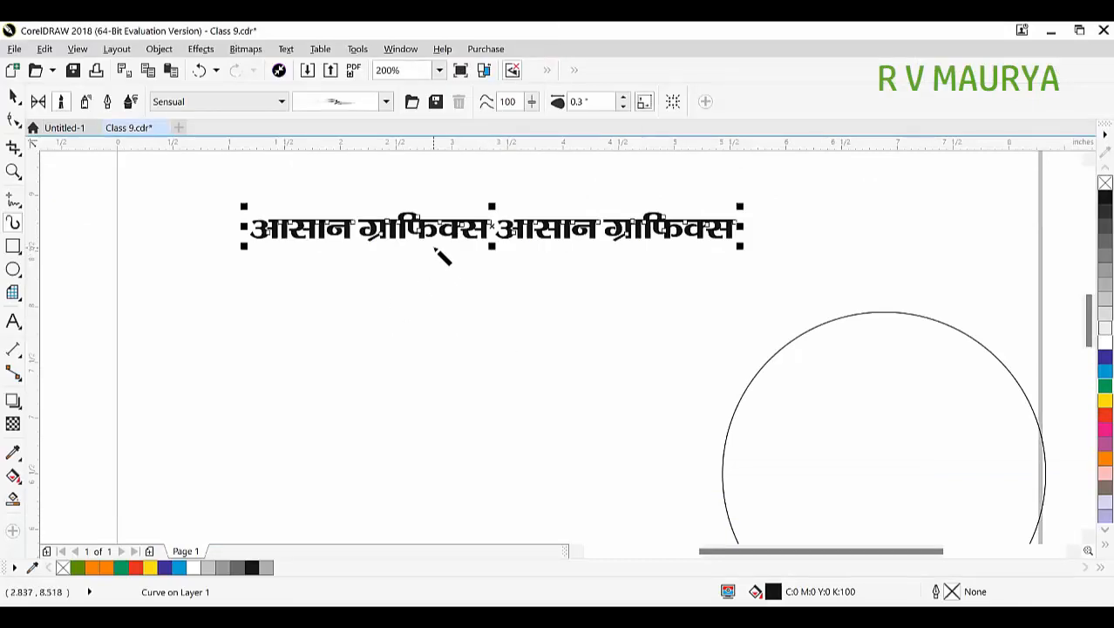
- Move the Hindi lettering out beyond the page's left edge
left_click(12, 97)
left_click_drag(389, 225, 138, 306)
left_click_drag(418, 302, 43, 279)
- Move the circle to the upper middle of the page and shrink it to about 2.47 inches in diameter
left_click_drag(805, 370, 611, 330)
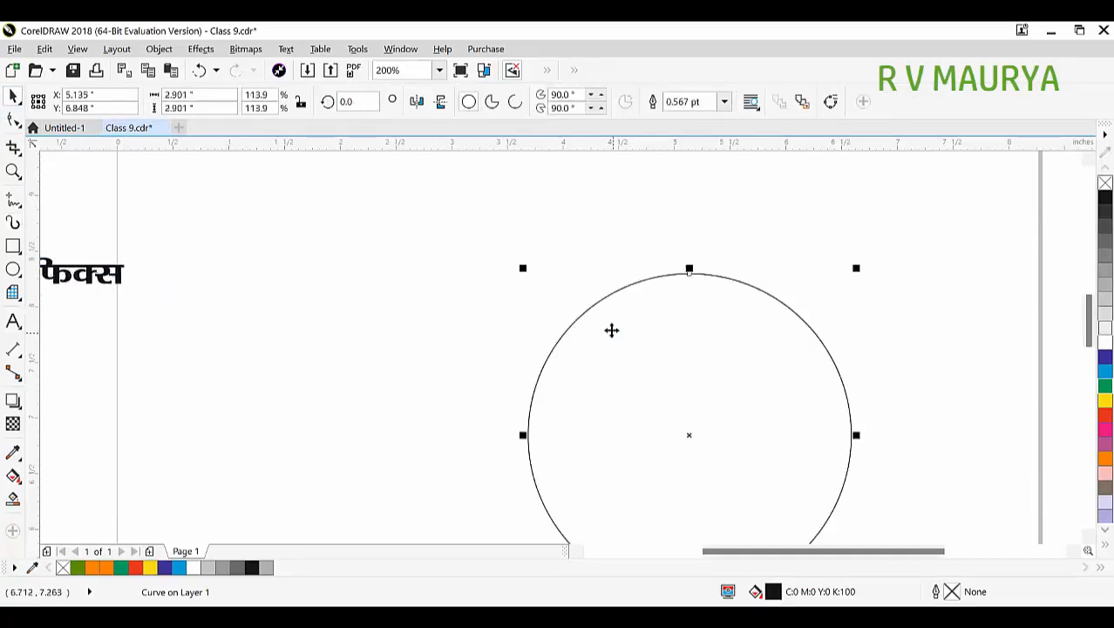
key("p")
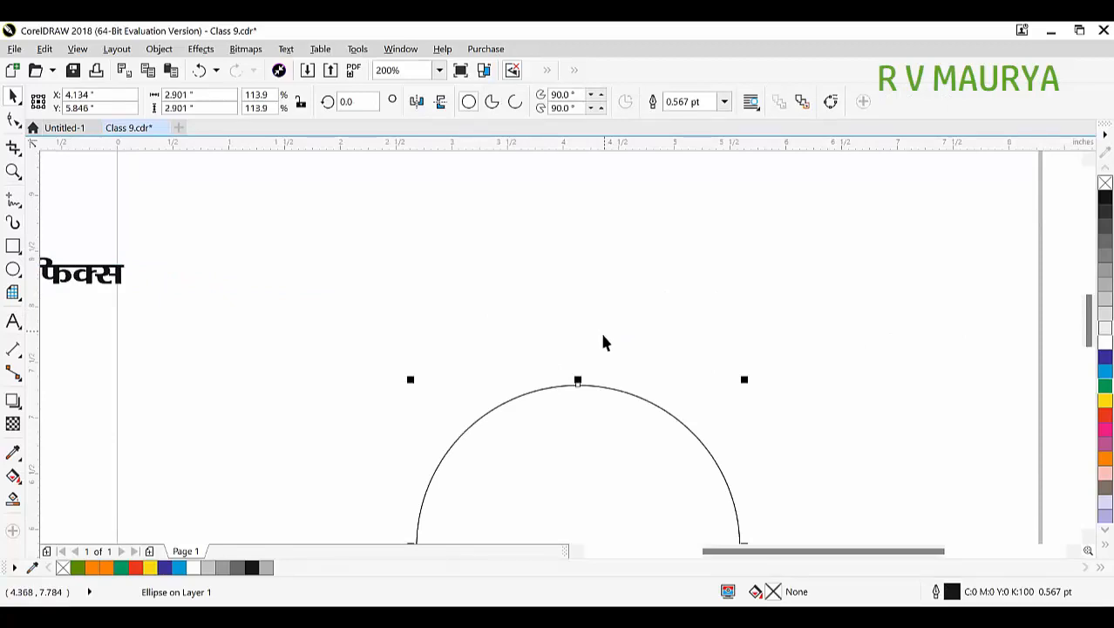
left_click_drag(582, 414, 557, 205)
left_click(589, 215)
left_click(700, 177)
left_click(643, 222)
left_click_drag(723, 163, 703, 187)
left_click_drag(561, 296, 547, 307)
left_click(744, 319)
left_click(568, 286)
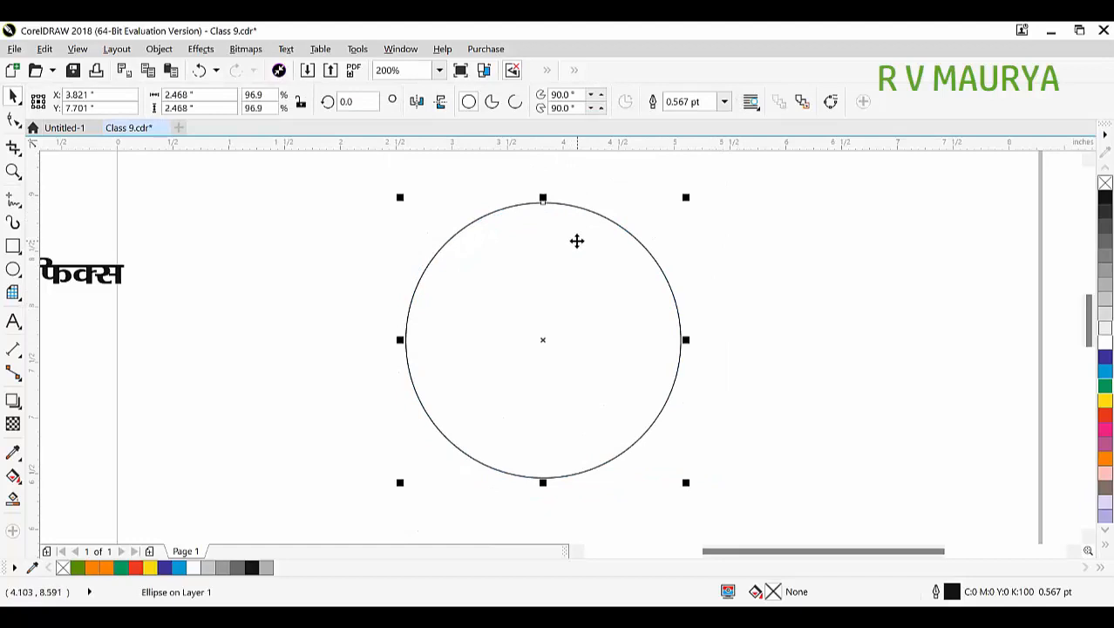
- Apply the saved Hindi text brush from the Custom Artistic Media category to the selected circle
left_click(14, 224)
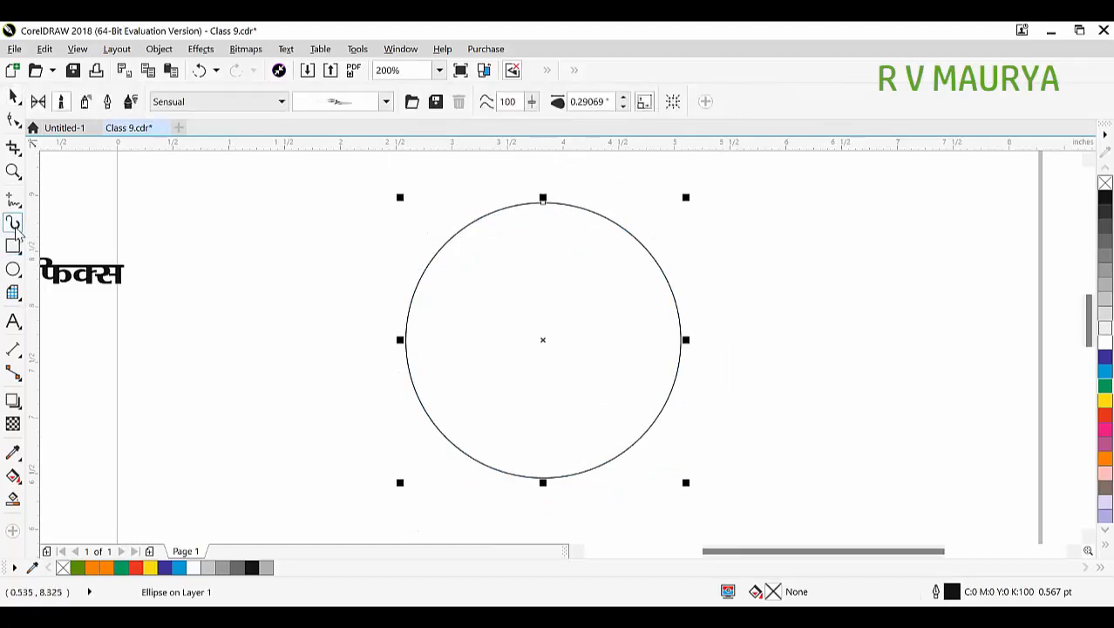
left_click(262, 104)
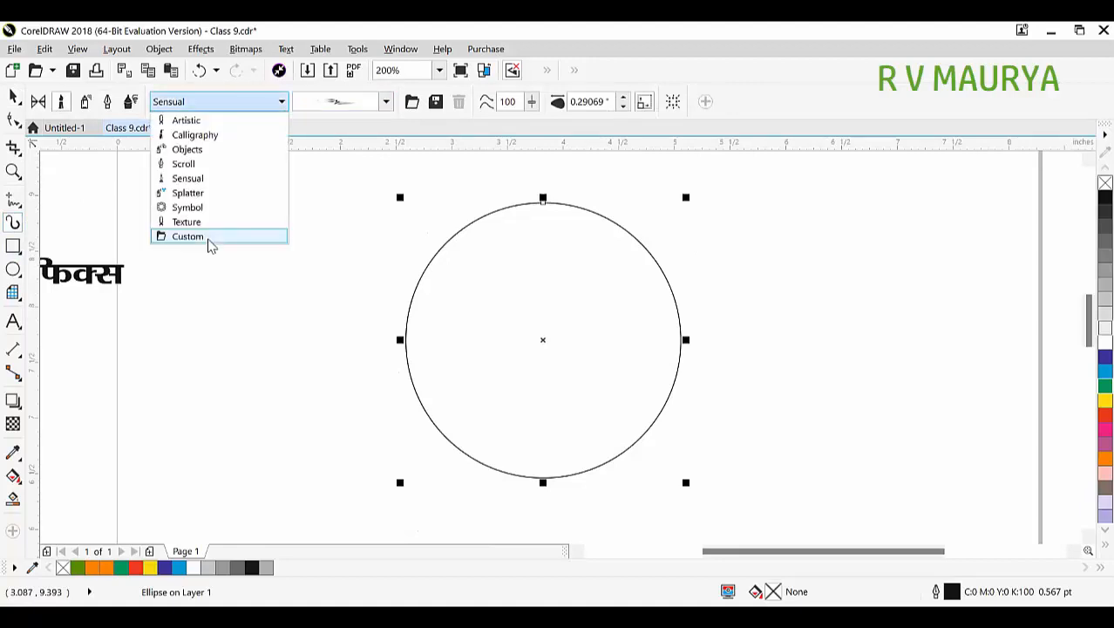
left_click(188, 236)
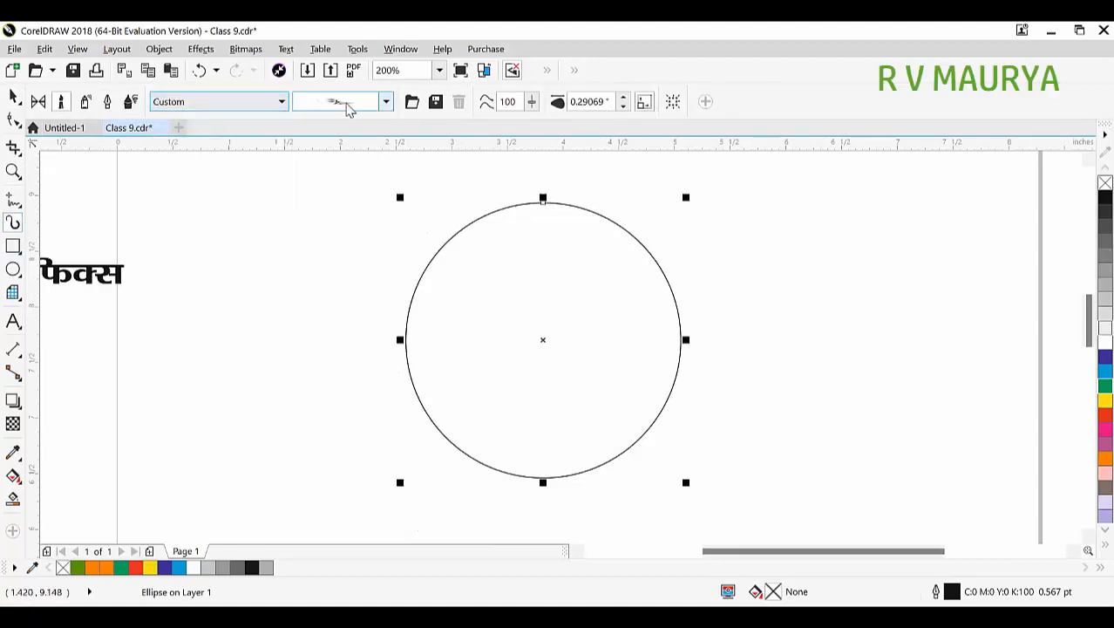
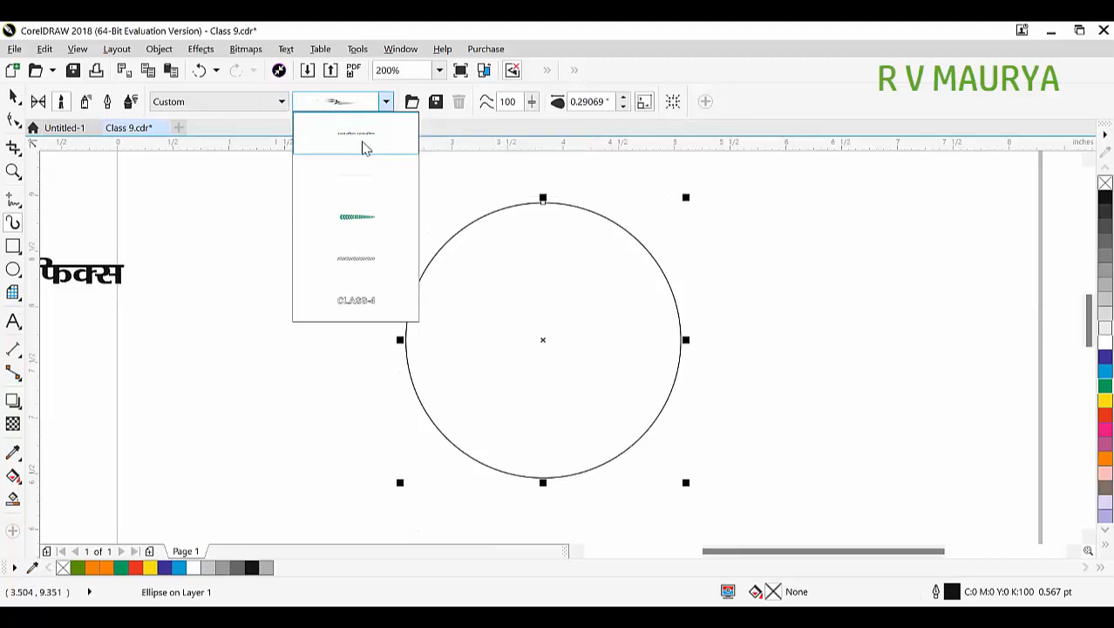
left_click(384, 148)
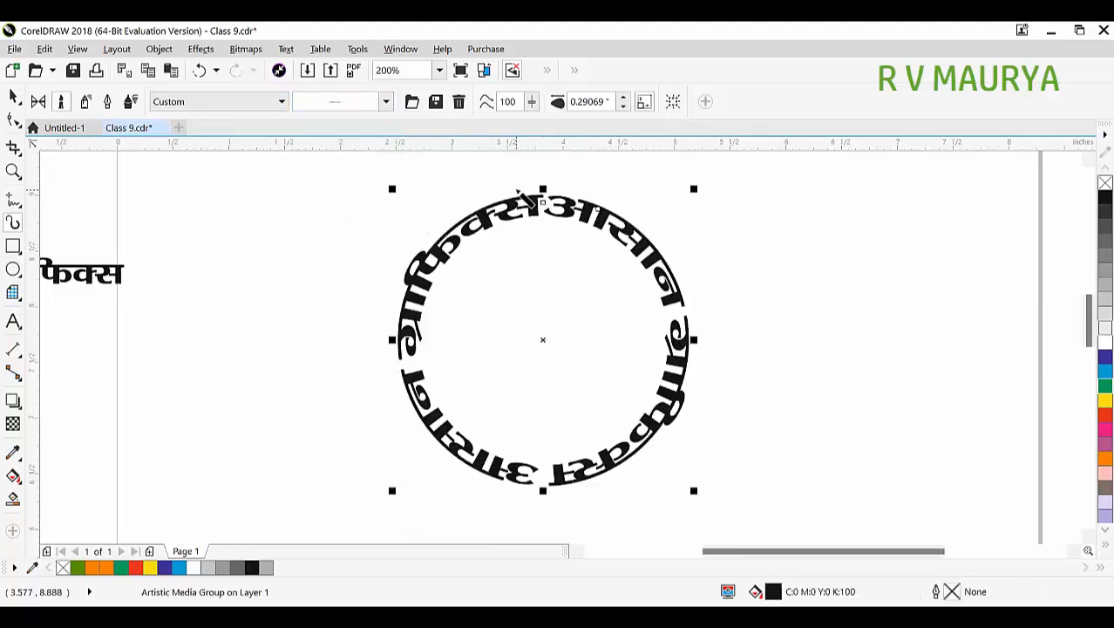
- Examine the letters and continuous headline of the Hindi brush stroke all around the circle
scroll(408, 326, "up", 2)
scroll(375, 366, "down", 1)
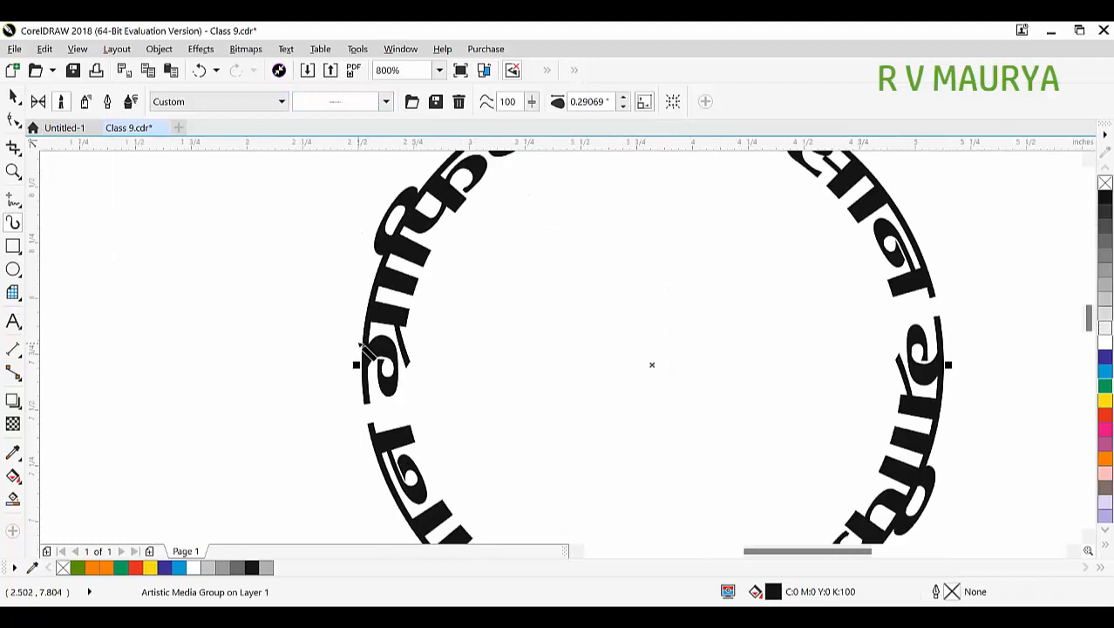
scroll(410, 253, "down", 1)
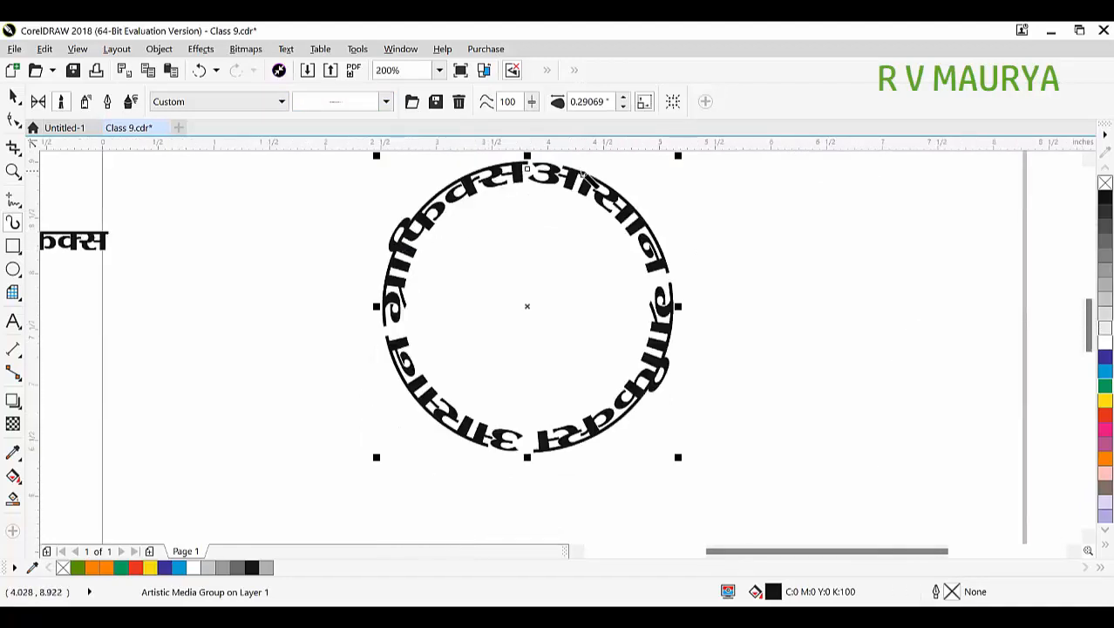
scroll(589, 182, "up", 3)
scroll(628, 283, "down", 1)
scroll(628, 281, "down", 2)
scroll(676, 432, "up", 2)
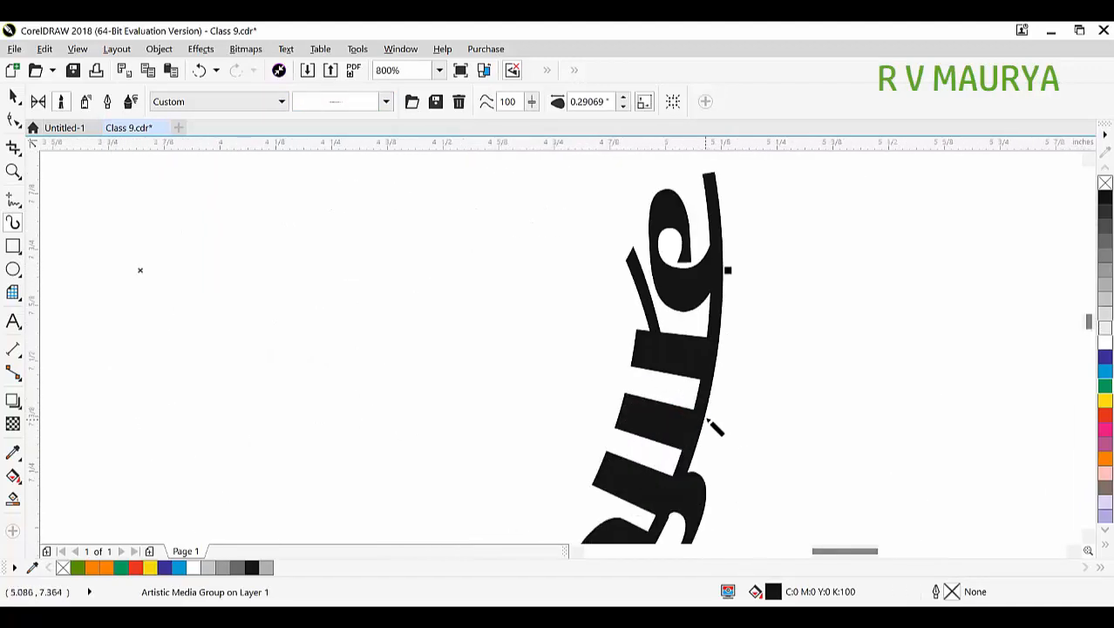
scroll(721, 401, "down", 2)
scroll(562, 436, "up", 2)
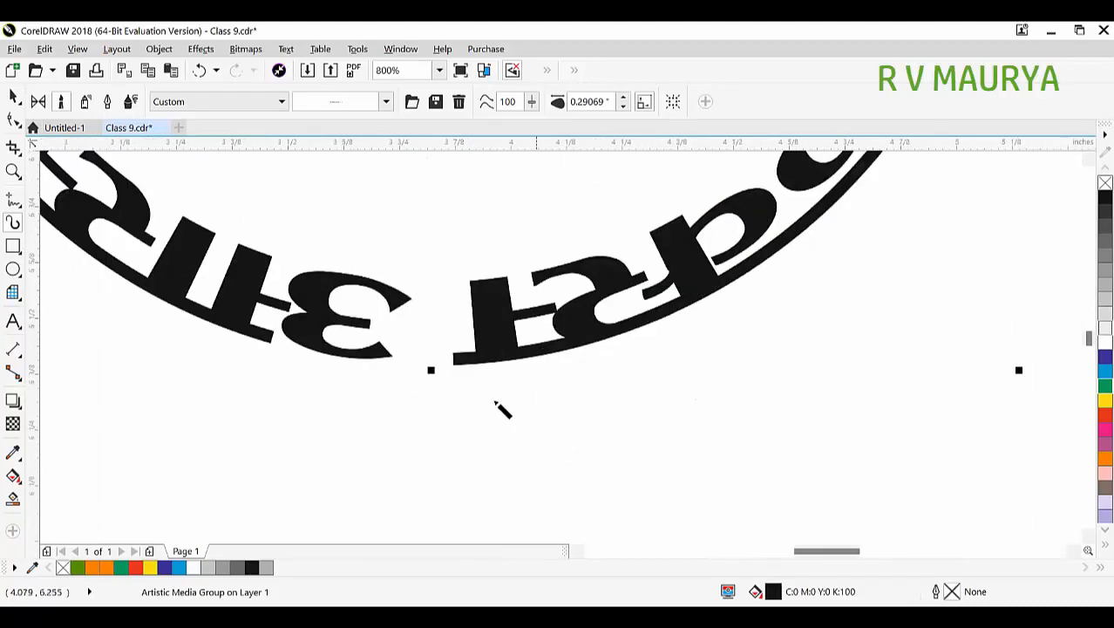
scroll(505, 406, "down", 2)
scroll(345, 278, "up", 1)
scroll(346, 278, "up", 3)
scroll(356, 331, "down", 3)
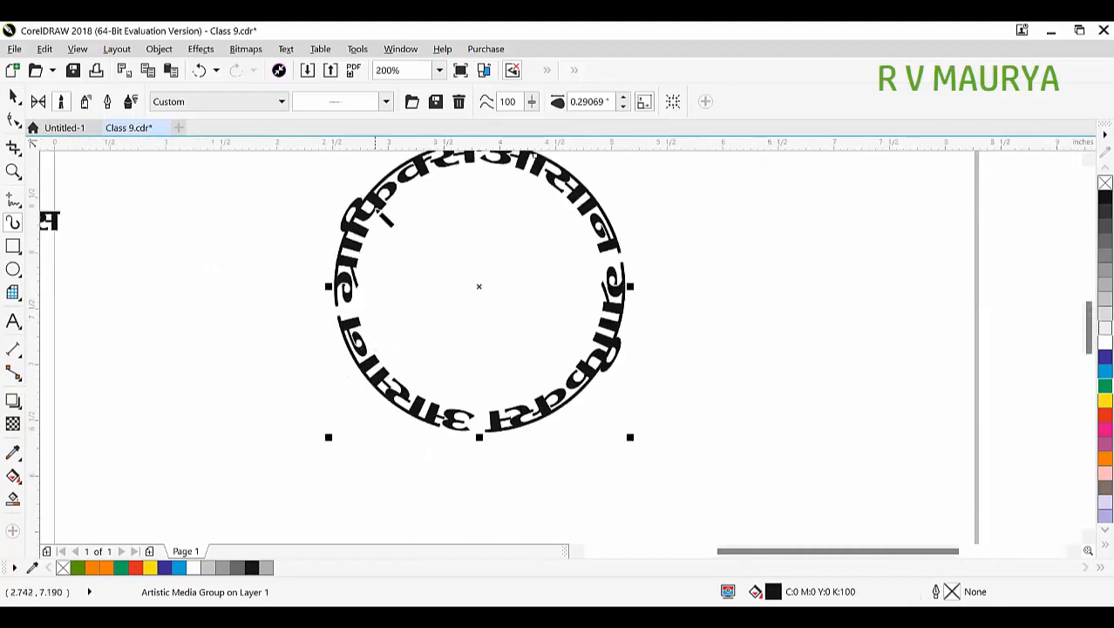
scroll(384, 218, "up", 3)
scroll(384, 197, "down", 1)
scroll(430, 253, "down", 2)
scroll(478, 248, "up", 2)
scroll(438, 209, "down", 2)
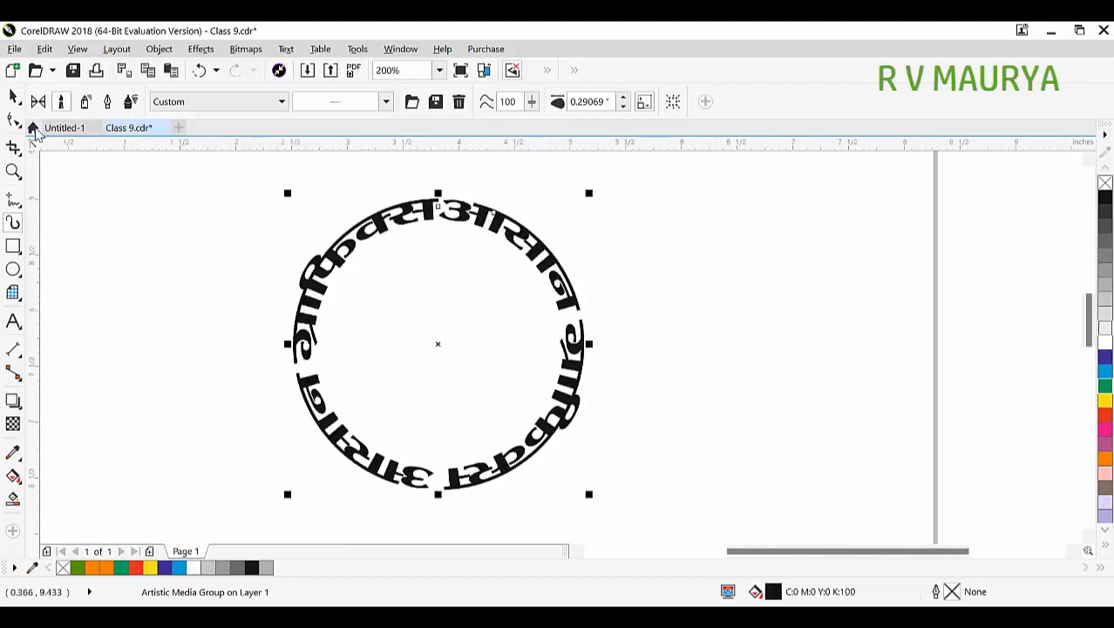
- Select the brushed circle's underlying ellipse with the Shape tool and change it to a pie
left_click(13, 120)
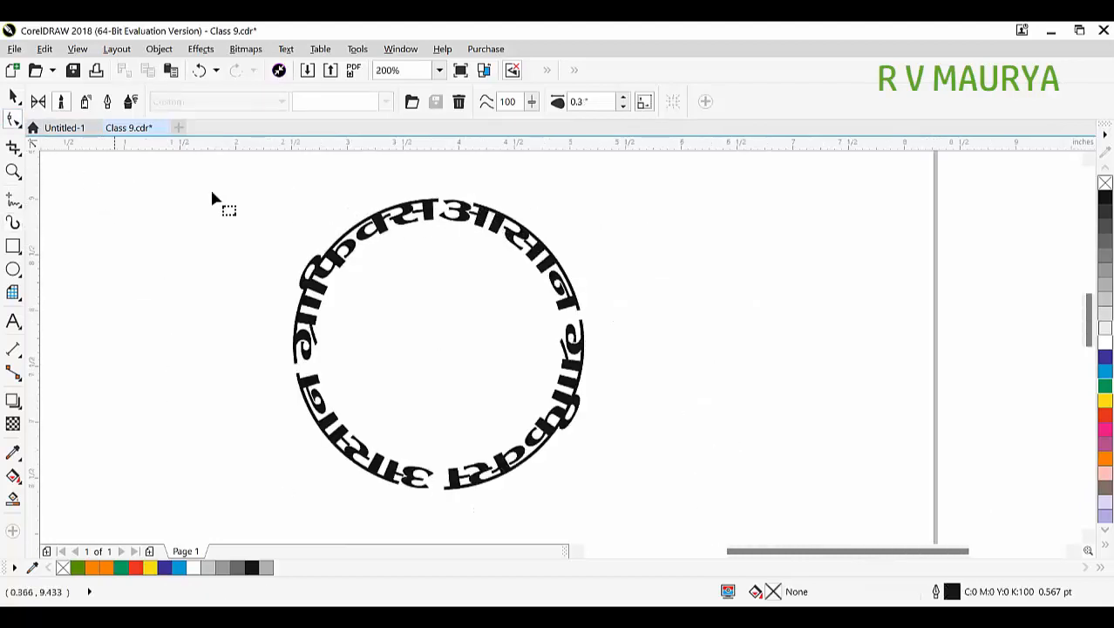
left_click(427, 209)
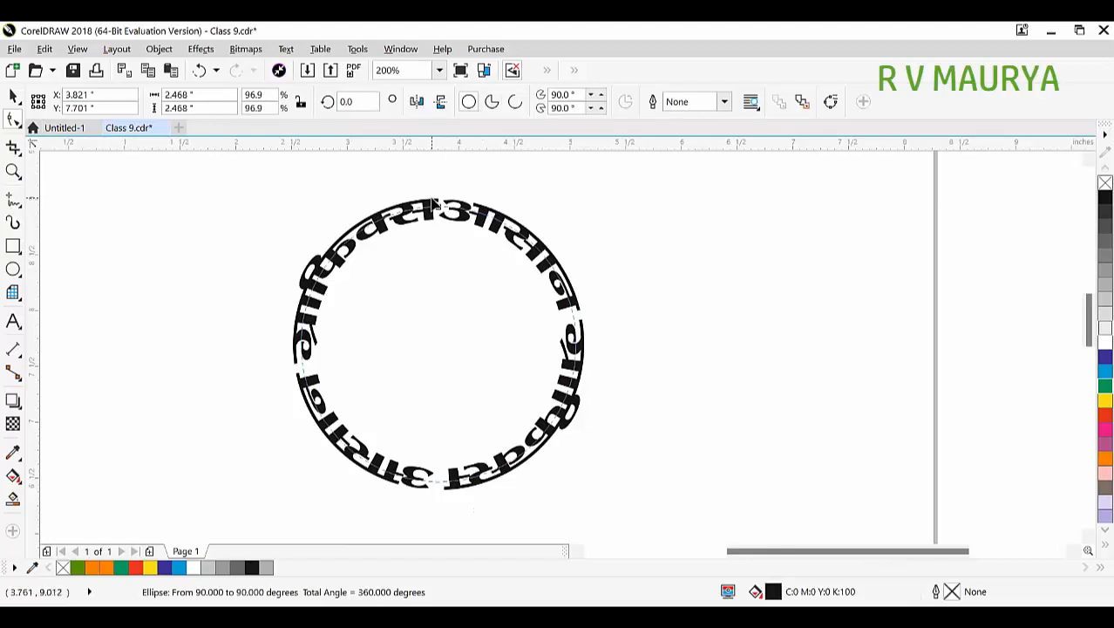
left_click(493, 103)
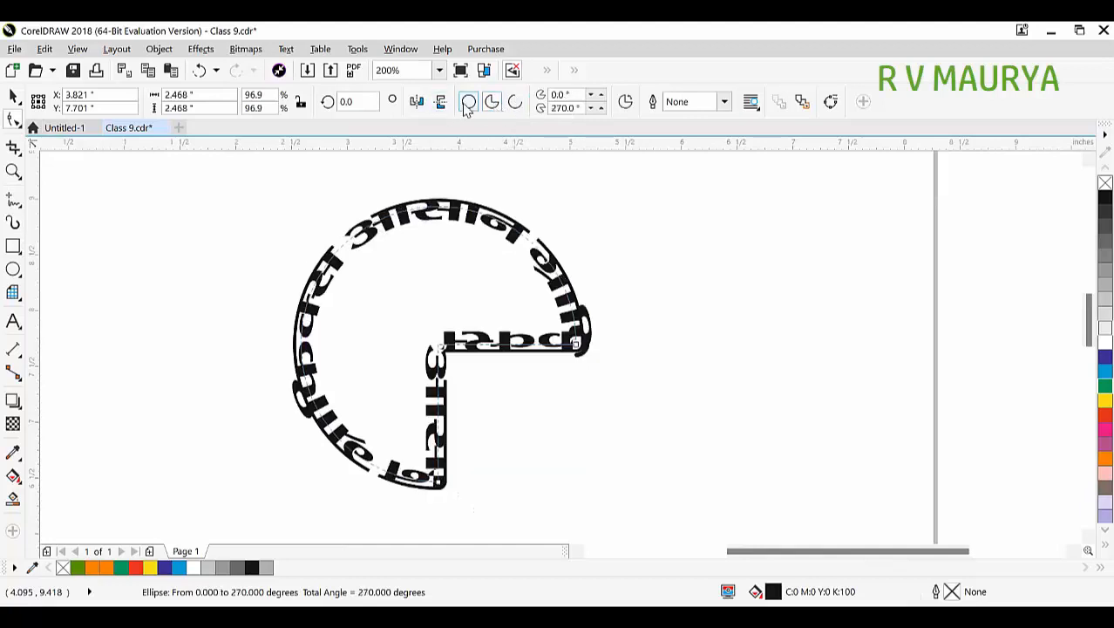
- Restore the pie to a full ellipse, change it to an open arc, and pull its lower end round to the circle's left side
left_click(468, 102)
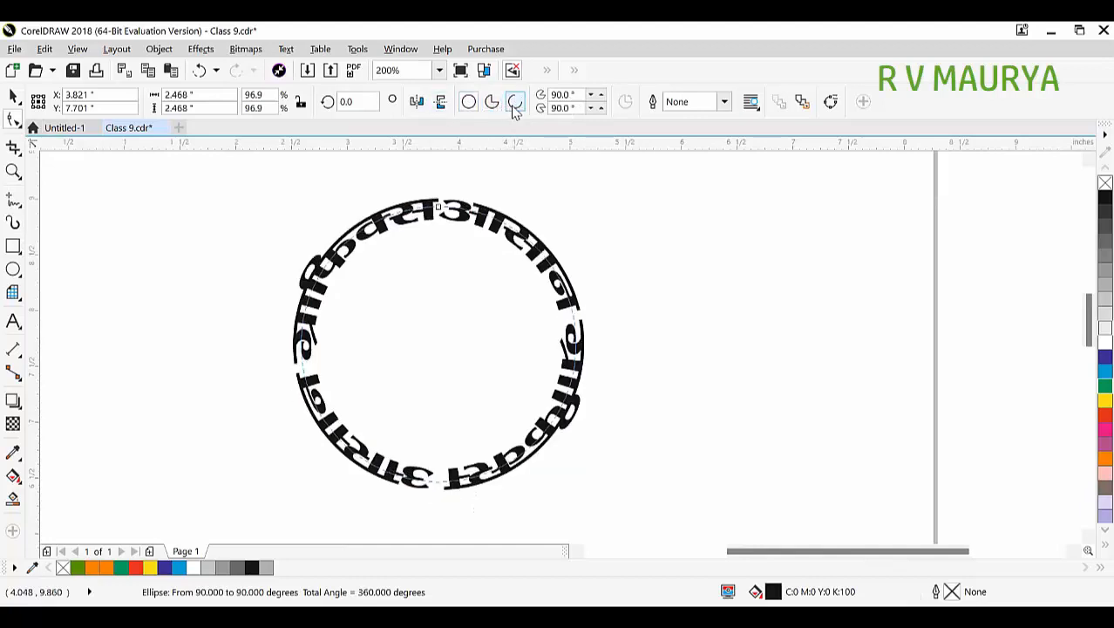
left_click(516, 102)
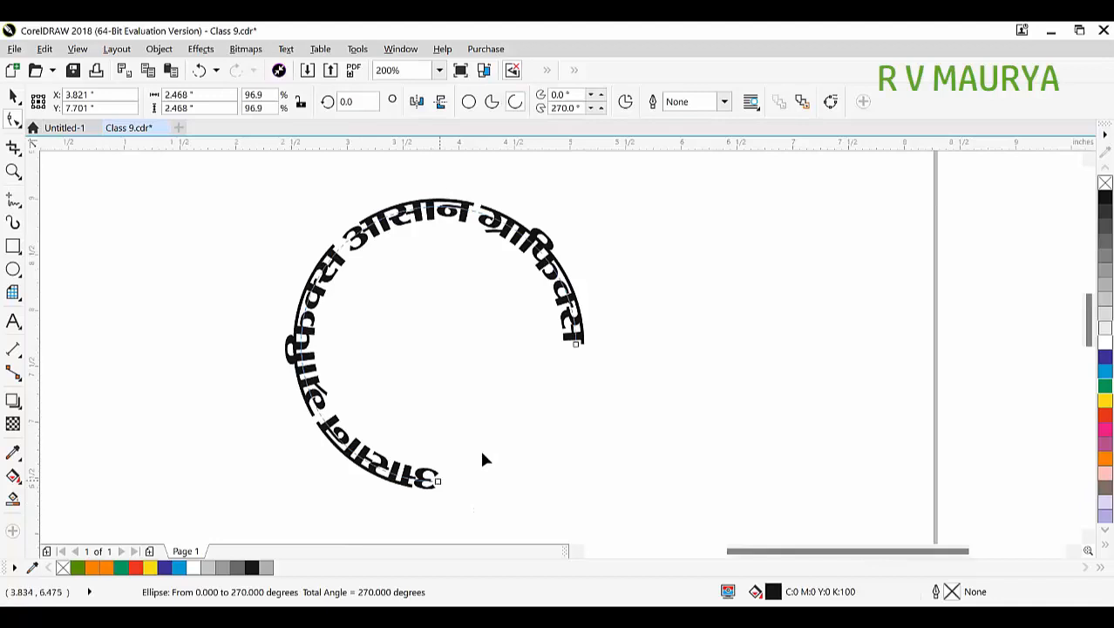
left_click_drag(438, 480, 308, 374)
- Add a horizontal guideline at 7.605 inches and extend the arc's right end down to it, at about 355.6 degrees
left_click_drag(565, 150, 580, 356)
scroll(565, 349, "up", 3)
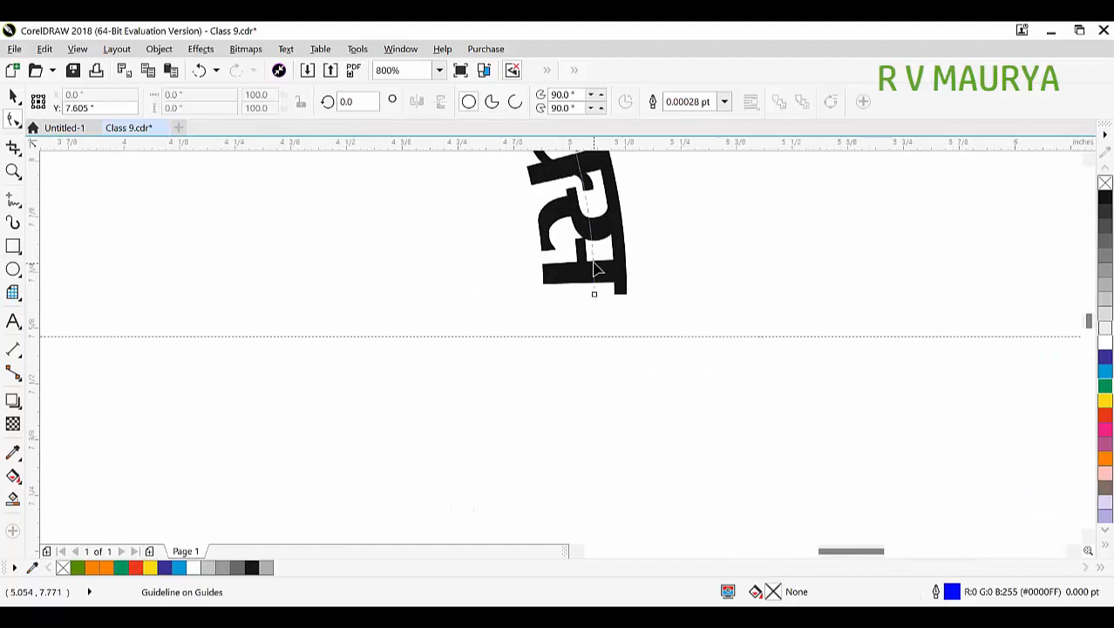
left_click(593, 297)
left_click_drag(595, 297, 592, 340)
- Align the arc's left end with the horizontal guideline, at about 184.5 degrees, keeping the shape an open arc
scroll(651, 309, "down", 2)
scroll(365, 324, "up", 2)
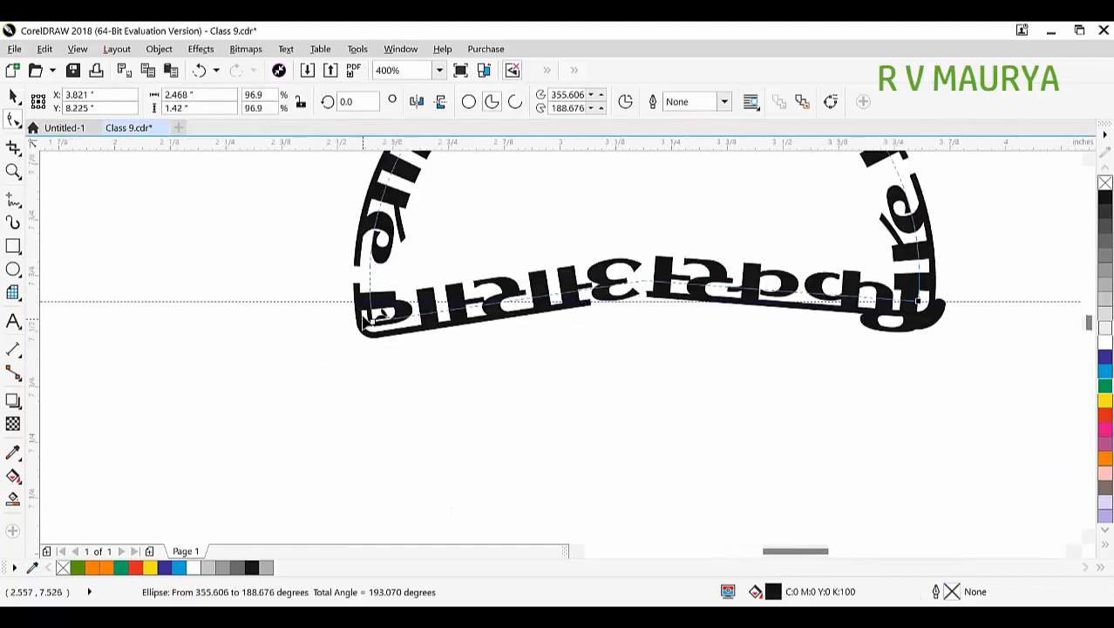
scroll(403, 336, "up", 2)
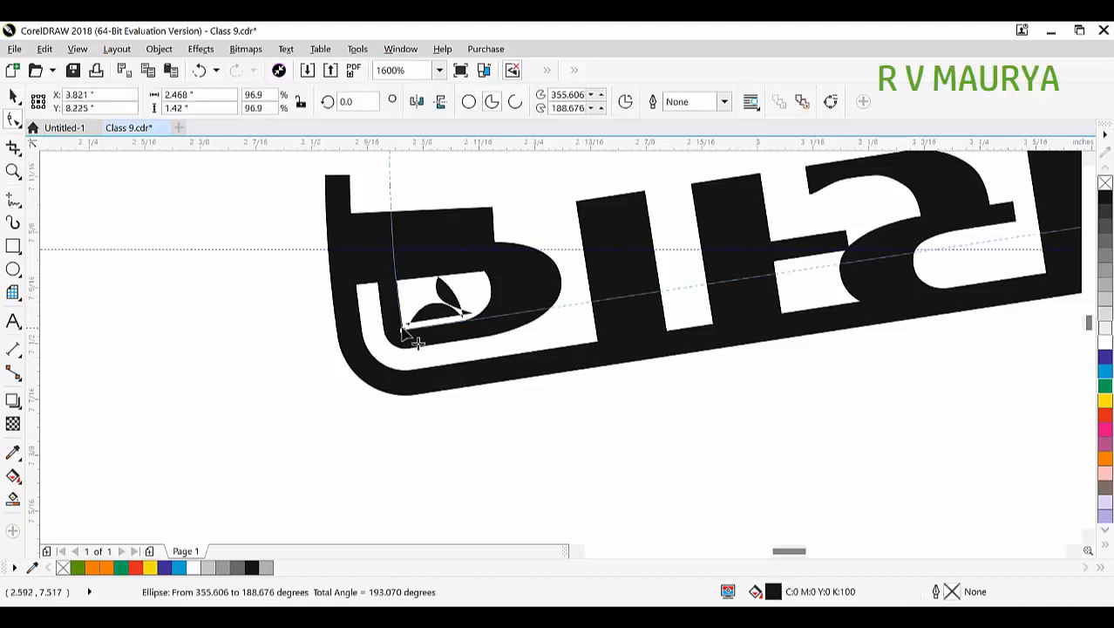
left_click_drag(409, 330, 413, 251)
scroll(365, 248, "down", 2)
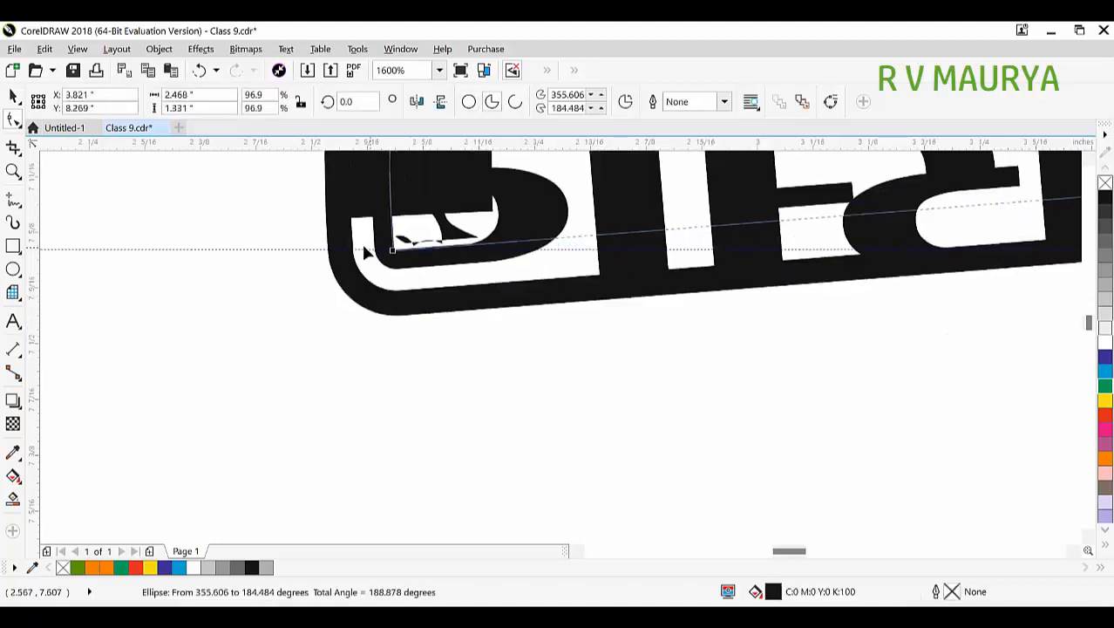
scroll(523, 259, "down", 3)
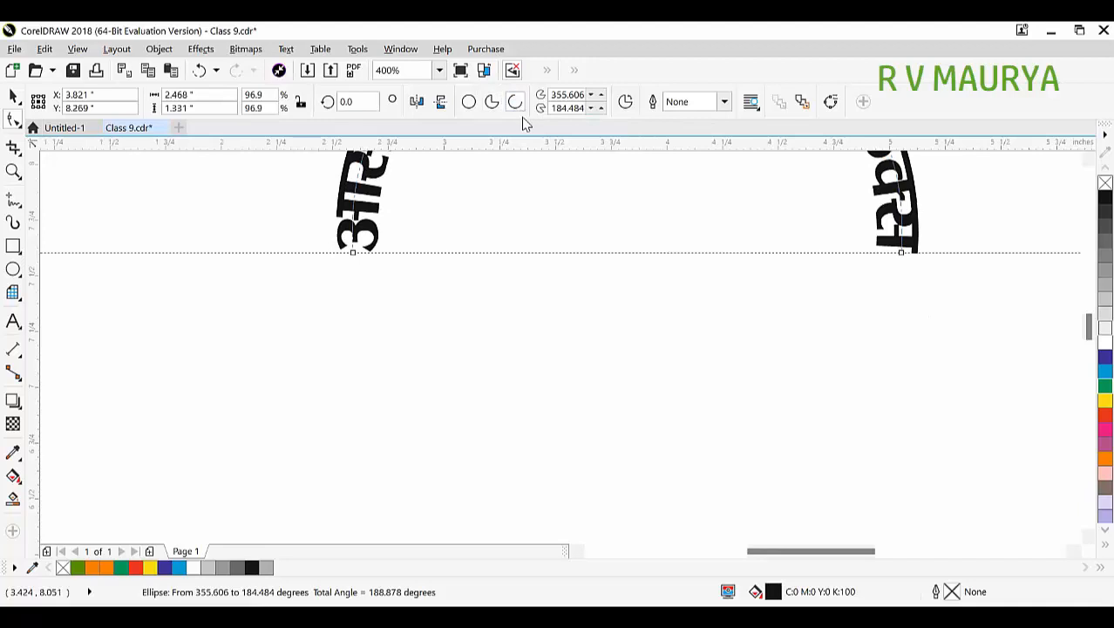
- Examine the Hindi letters and headline along the half-circle arc up close and as a whole
left_click(13, 171)
left_click_drag(399, 270, 696, 419)
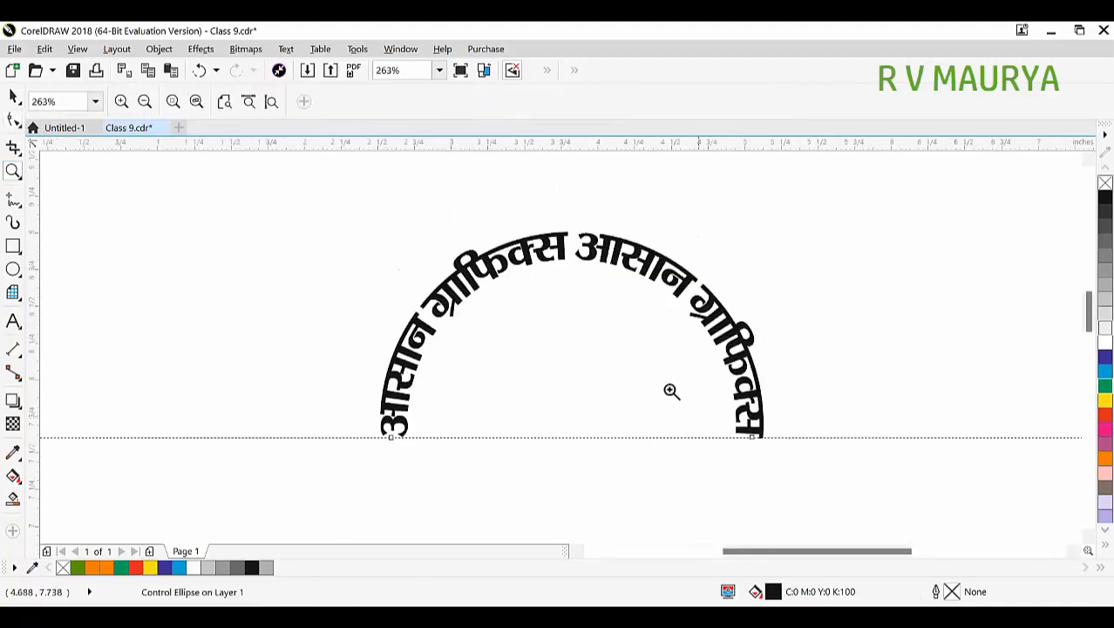
left_click_drag(320, 223, 836, 503)
left_click_drag(249, 193, 880, 509)
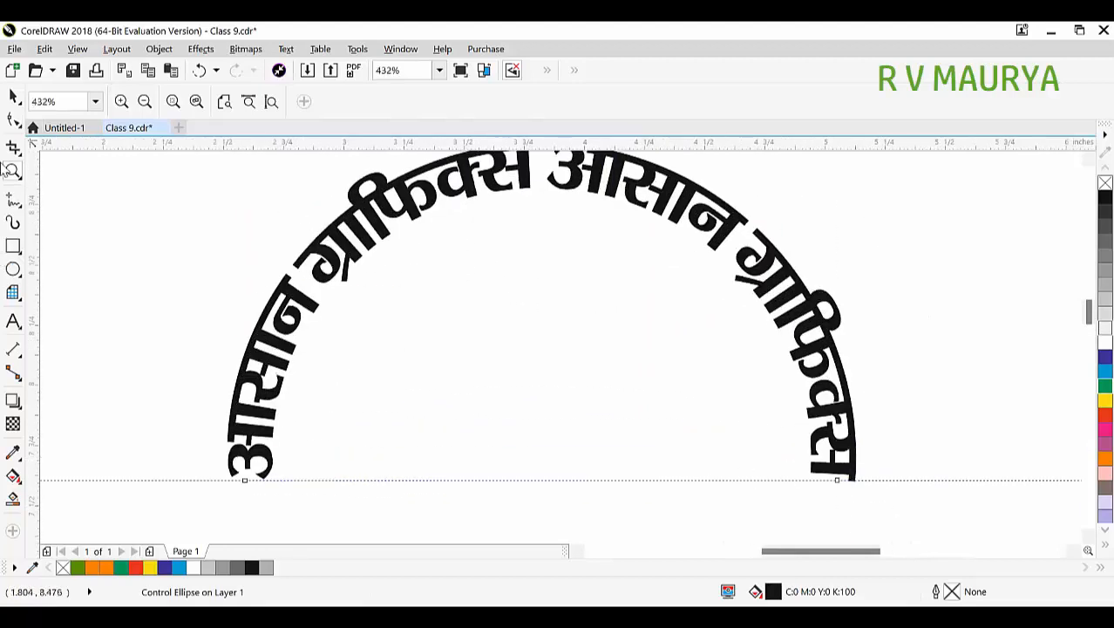
left_click(13, 96)
scroll(445, 308, "down", 3)
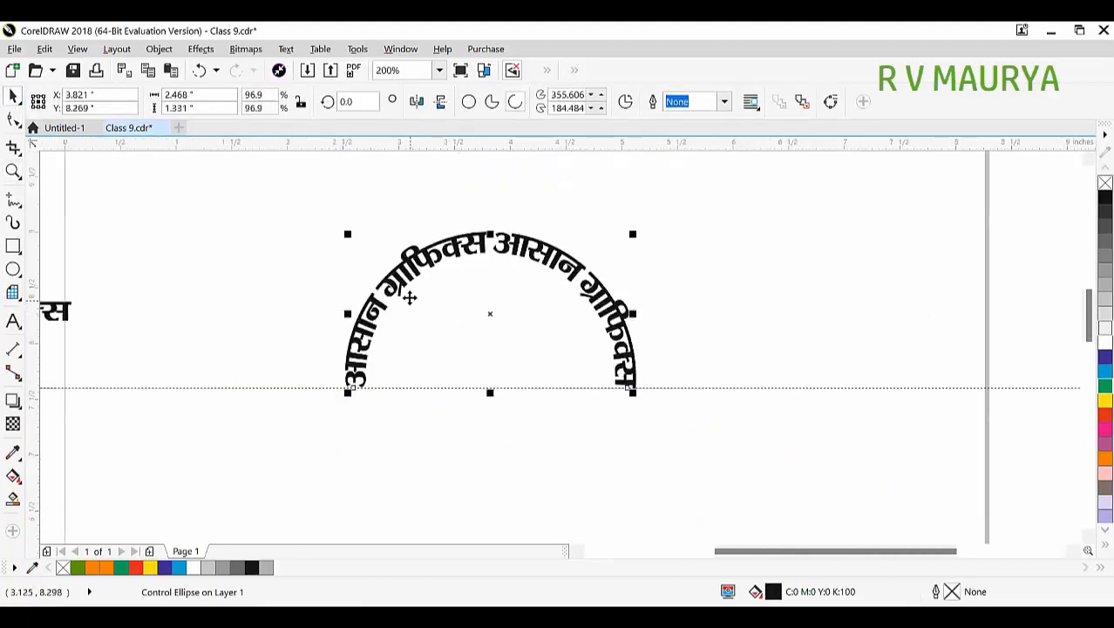
scroll(440, 288, "up", 3)
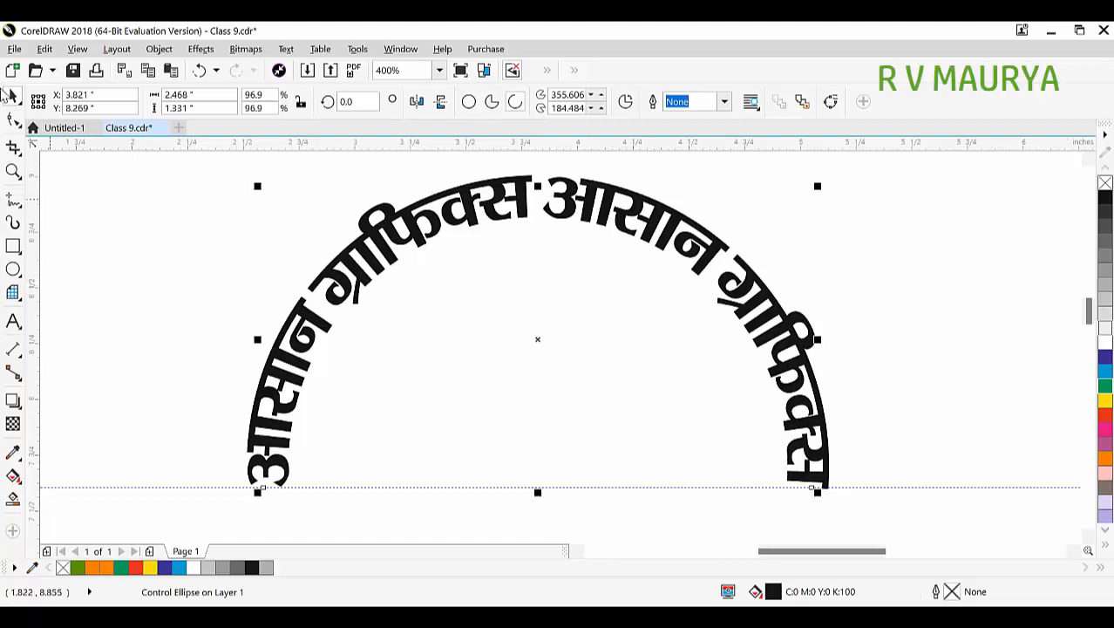
- Try reshaping the arc into a nearly full pie with the Shape tool, and undo the change
left_click(13, 120)
scroll(345, 403, "down", 3)
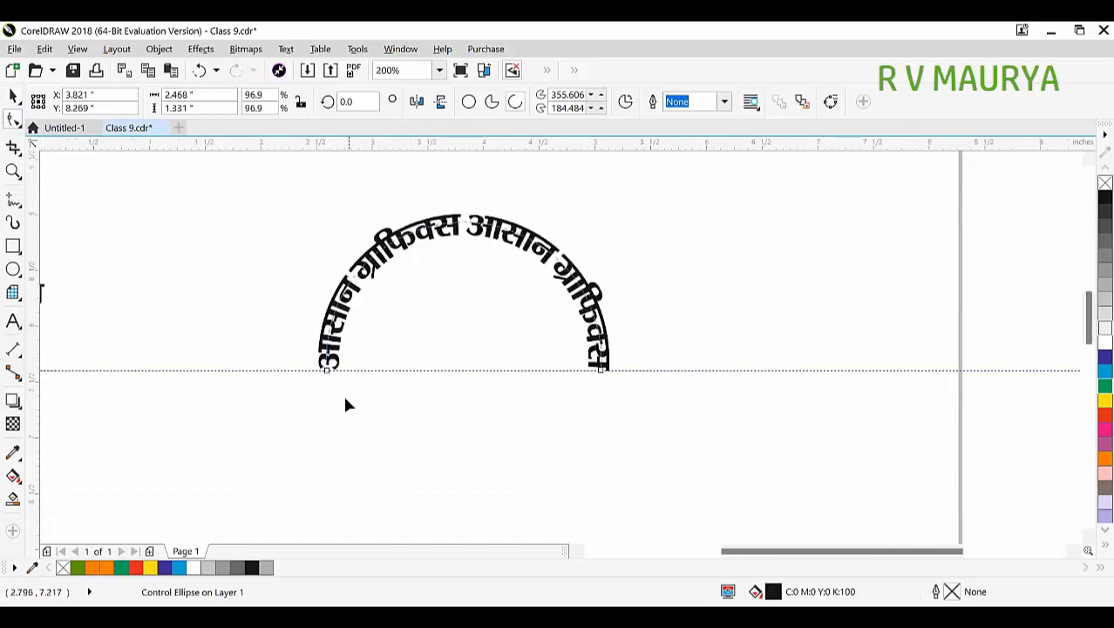
left_click_drag(327, 375, 496, 463)
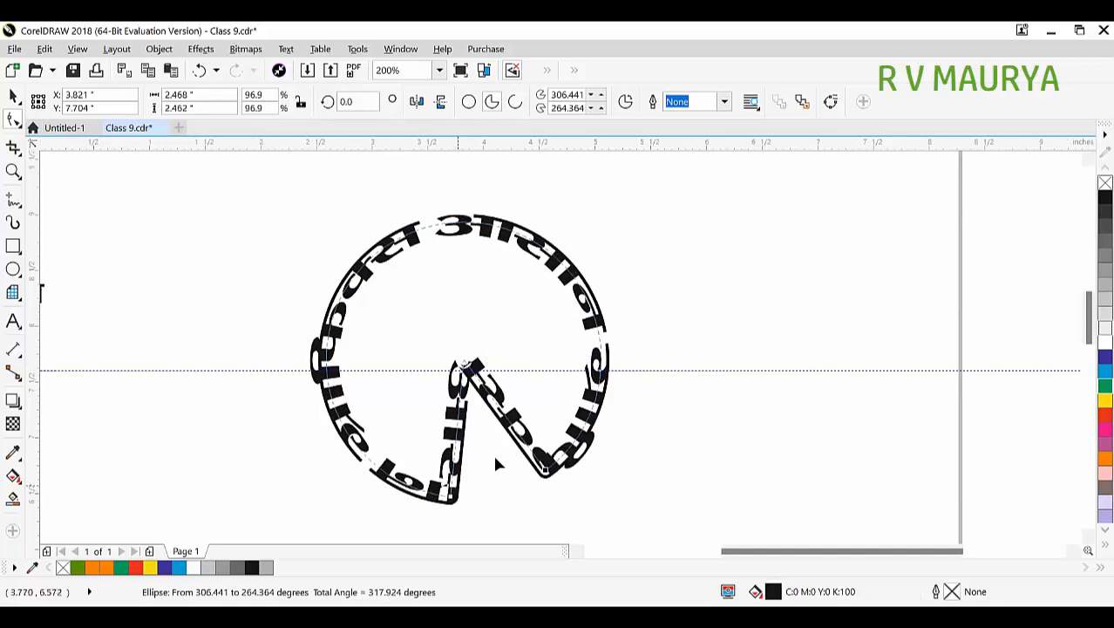
key("ctrl+z")
key("ctrl+z")
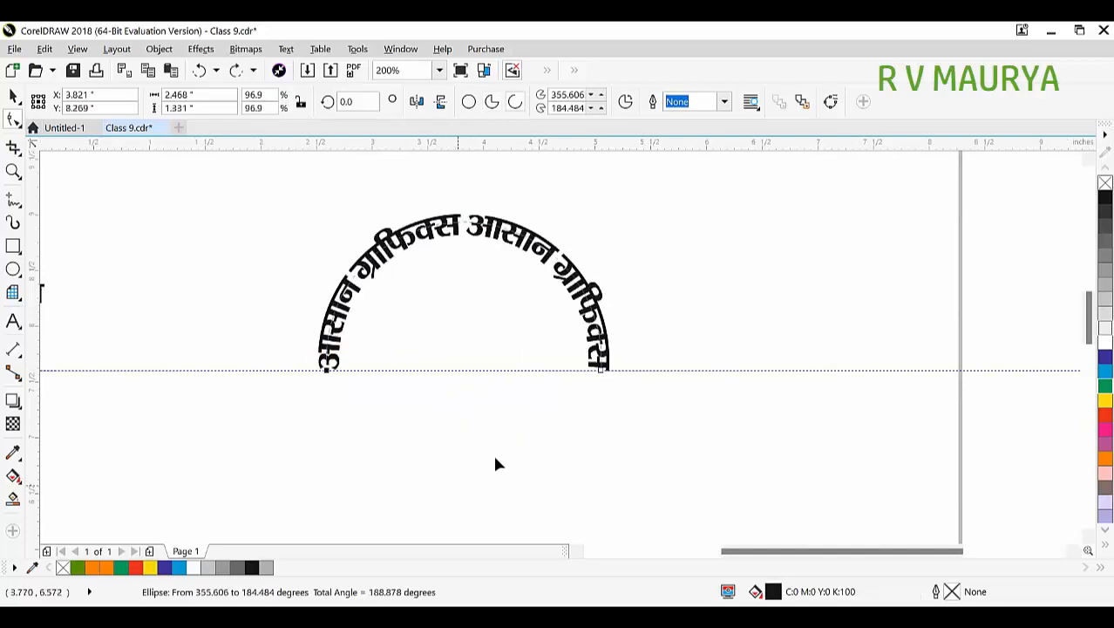
- Deselect the control ellipse and select the half-circle Hindi brush stroke as an Artistic Media Group
key("space")
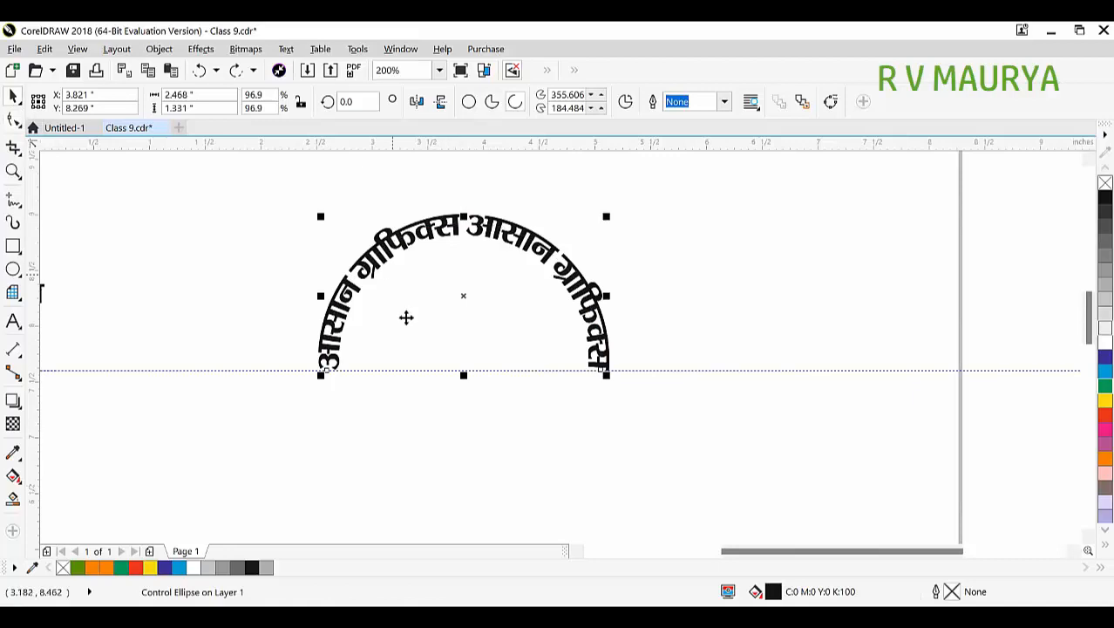
left_click(696, 323)
left_click(510, 258)
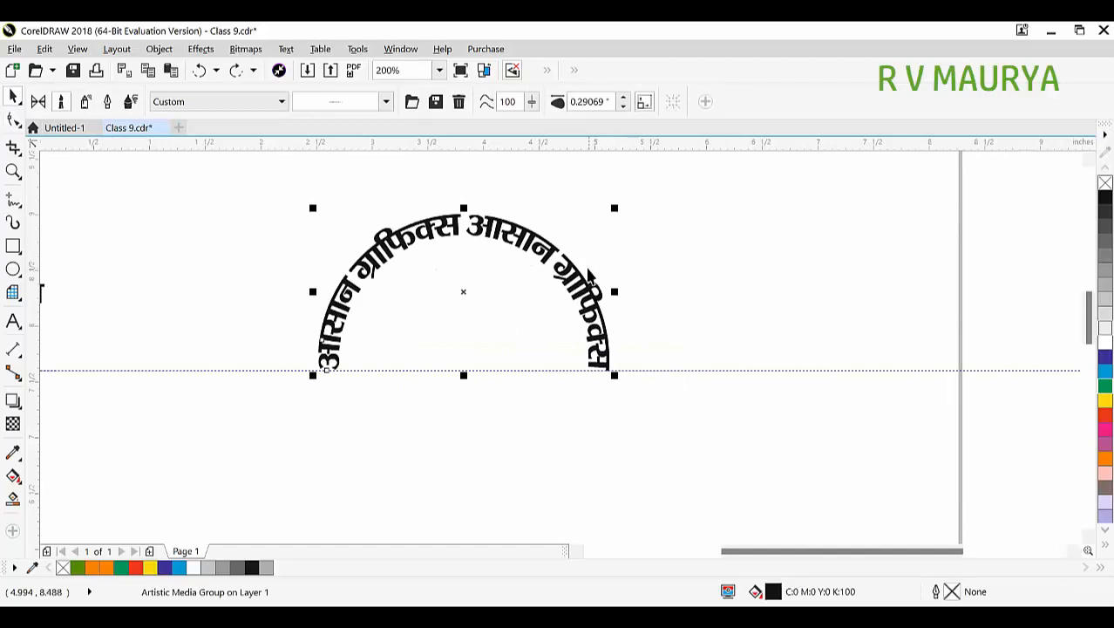
- Try a cyan outline and a cyan fill on the Hindi brush stroke, undoing each colour change
right_click(1105, 370)
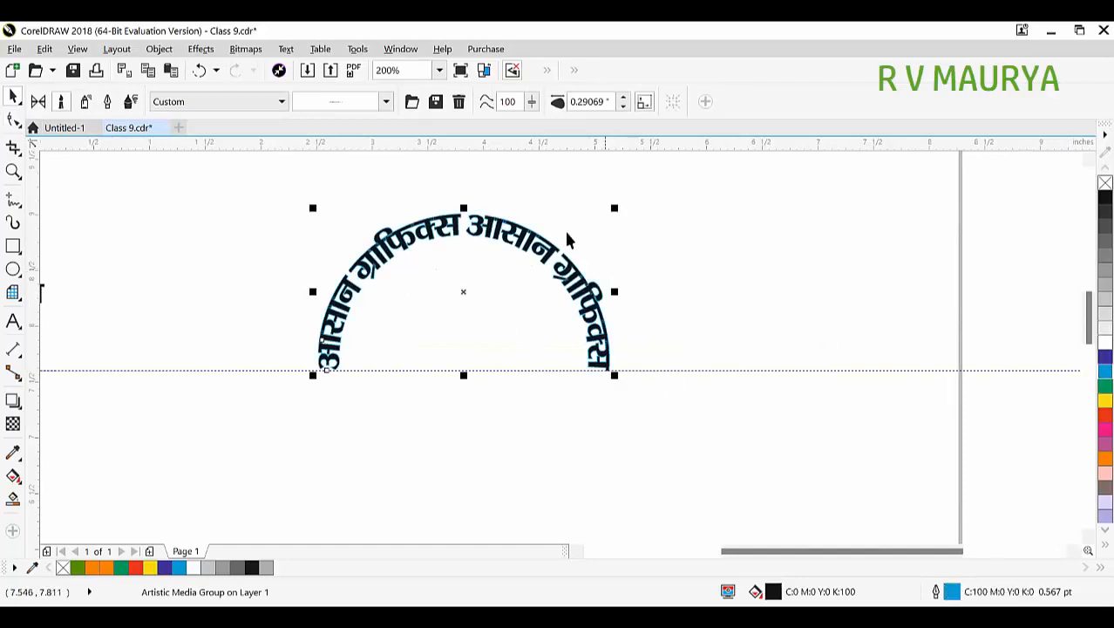
scroll(488, 225, "up", 4)
key("ctrl+z")
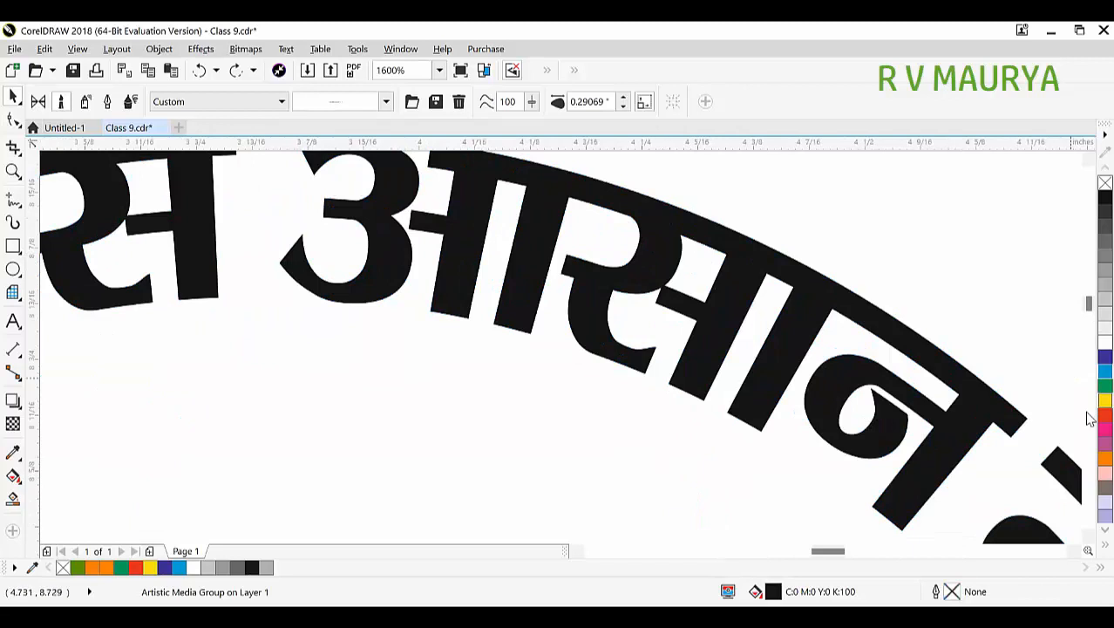
left_click(1101, 373)
scroll(755, 254, "down", 3)
scroll(721, 262, "up", 3)
key("ctrl+z")
scroll(790, 247, "down", 1)
scroll(790, 247, "down", 3)
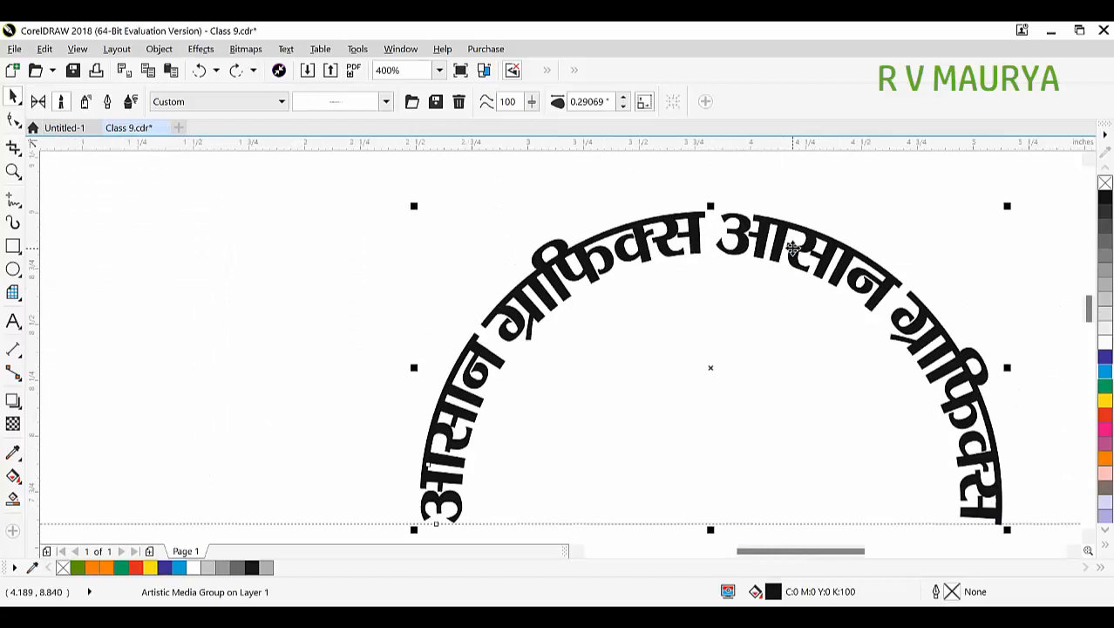
- Break apart the artistic media stroke and delete the separated ellipse arc running through the letters
key("ctrl+k")
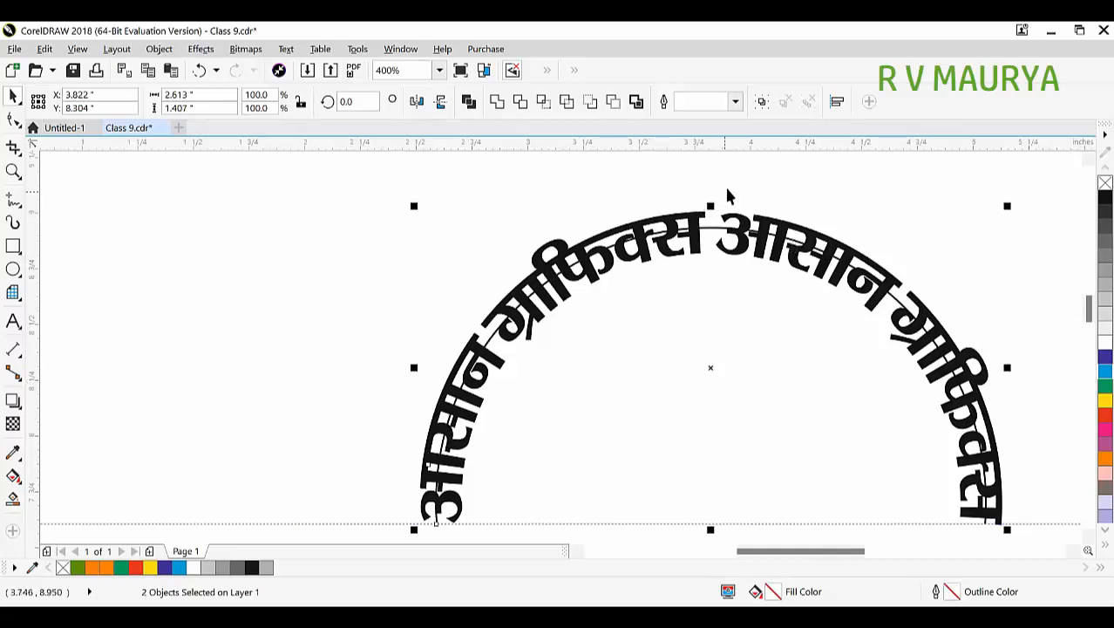
key("Escape")
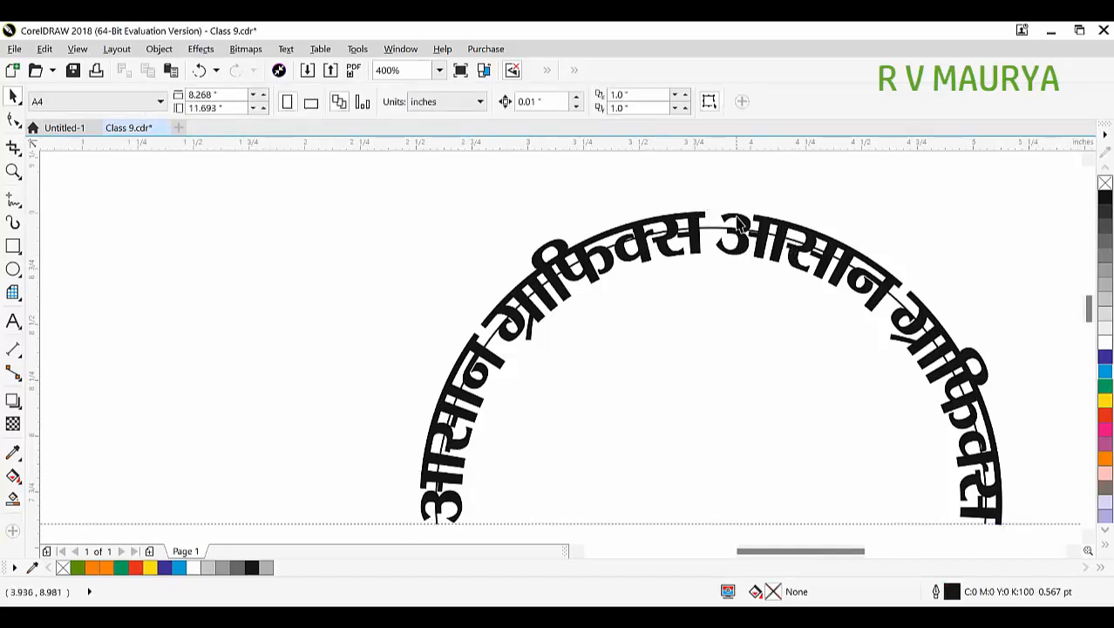
left_click(712, 227)
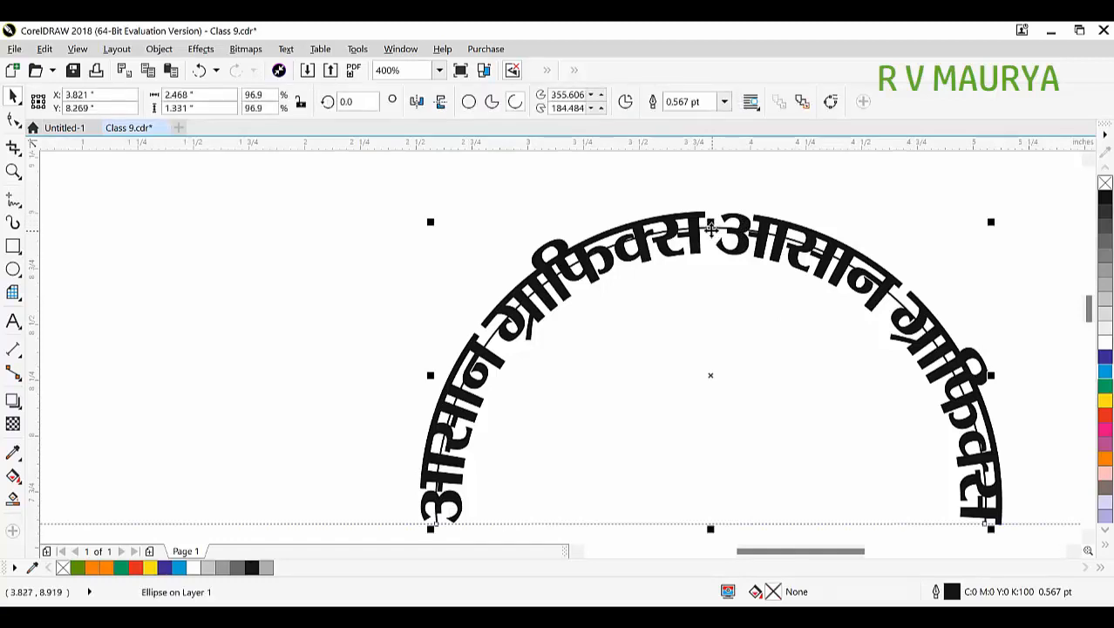
key("Escape")
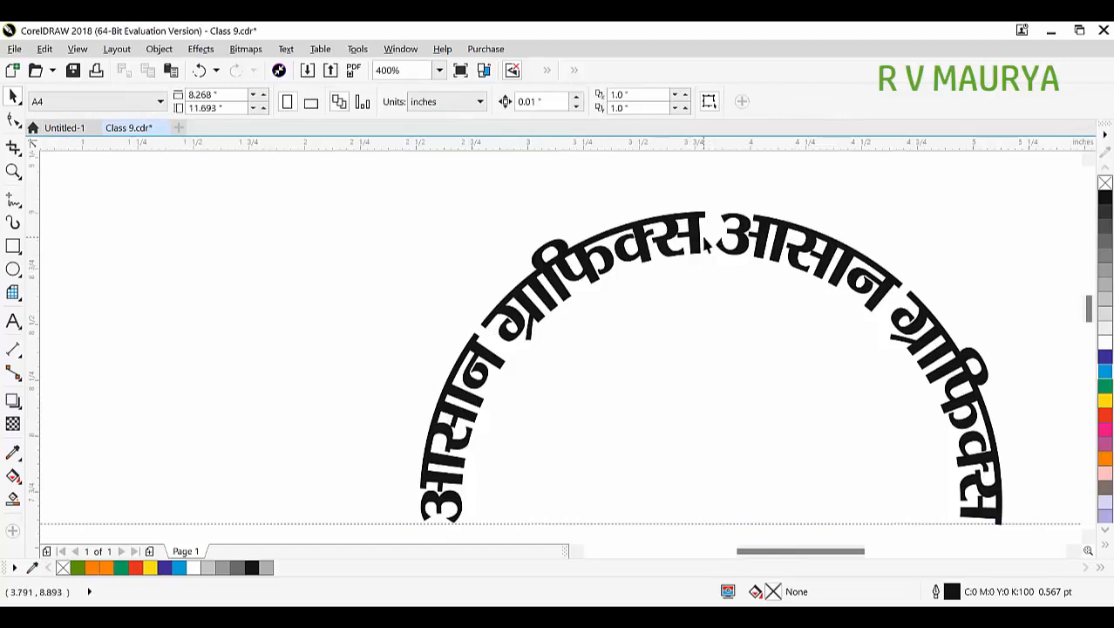
- Examine the separated Hindi lettering along the whole half circle, checking the letter shapes and the continuous headline
scroll(434, 366, "down", 3)
key("z")
left_click_drag(428, 333, 517, 379)
left_click_drag(219, 193, 558, 394)
left_click_drag(268, 199, 752, 419)
scroll(430, 355, "down", 2)
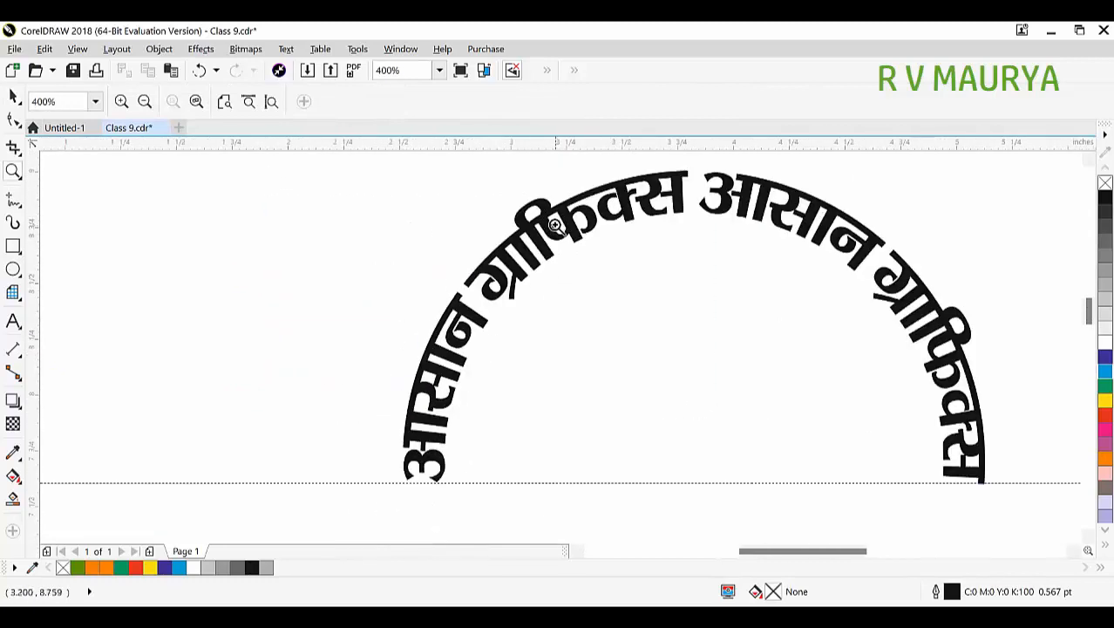
left_click_drag(450, 182, 937, 325)
scroll(395, 226, "down", 3)
left_click_drag(435, 199, 785, 435)
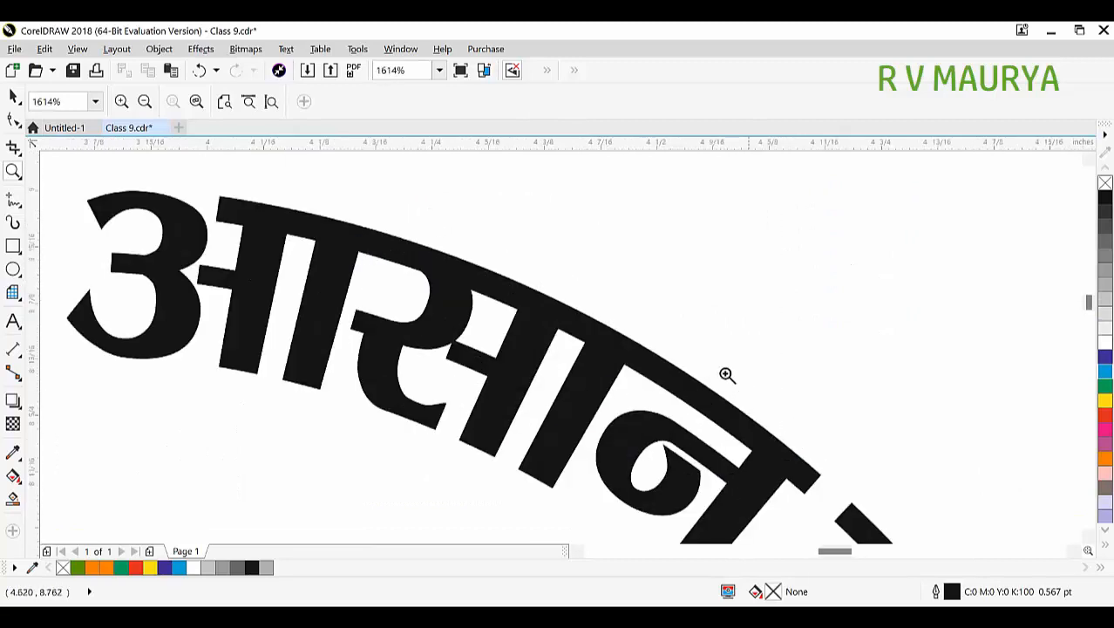
scroll(502, 207, "down", 4)
scroll(602, 314, "up", 3)
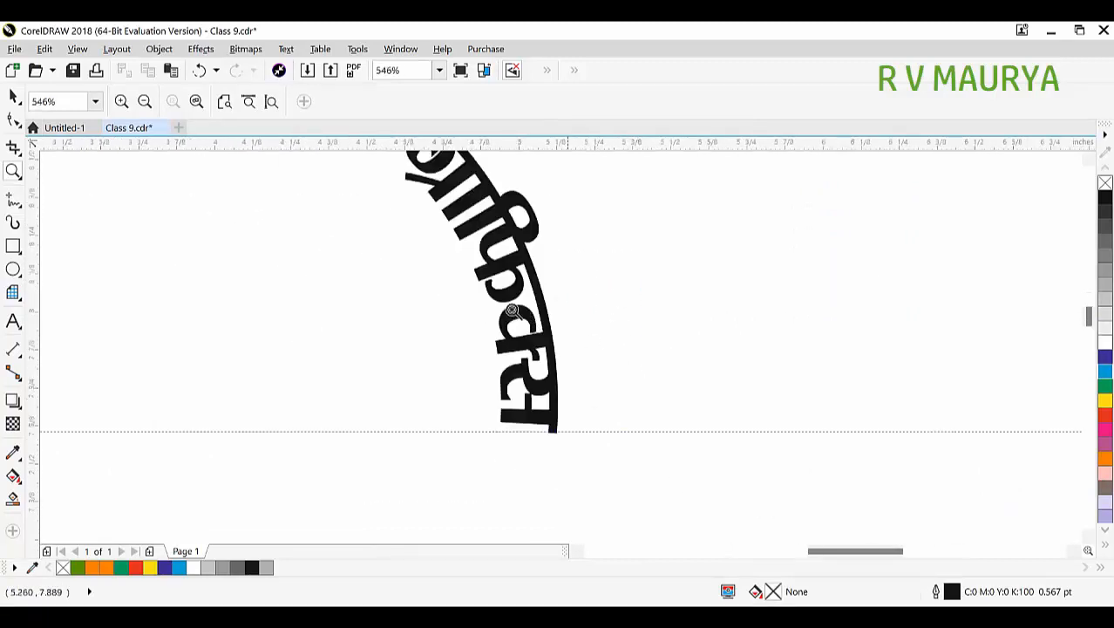
scroll(512, 312, "down", 5)
scroll(532, 350, "up", 4)
left_click_drag(266, 206, 890, 486)
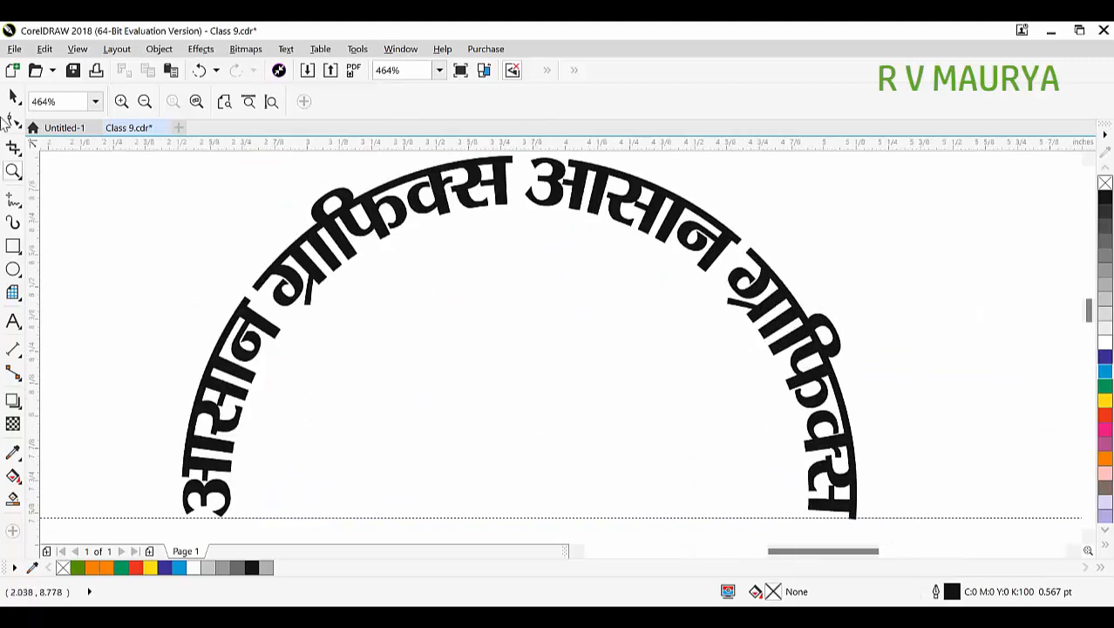
- Select the separated half-circle Hindi lettering as a curve
left_click(13, 96)
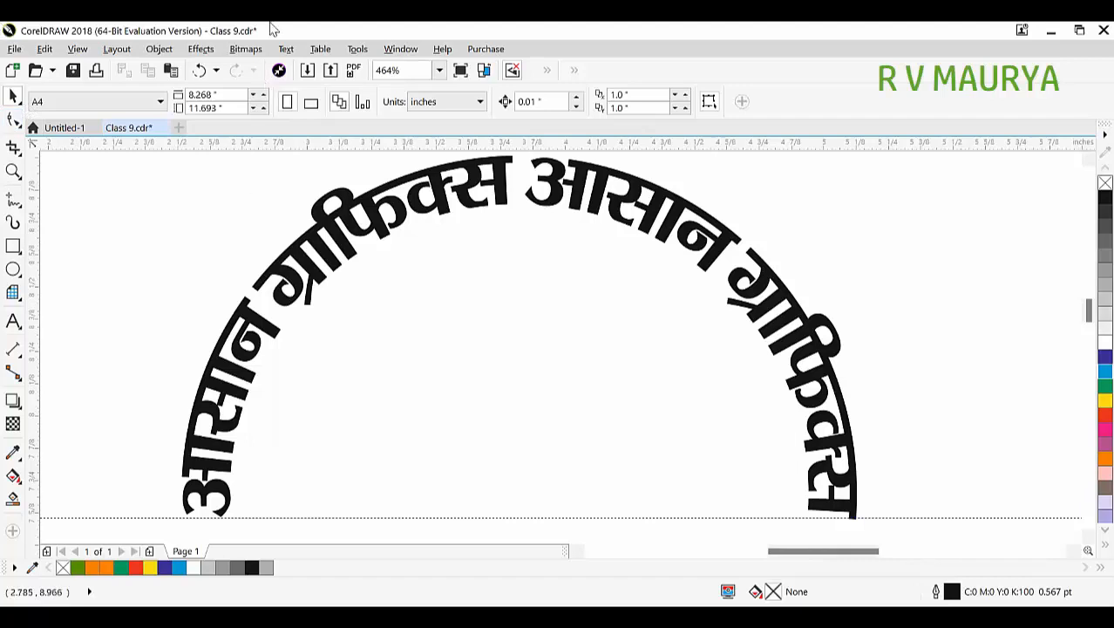
scroll(463, 277, "down", 2)
left_click(449, 229)
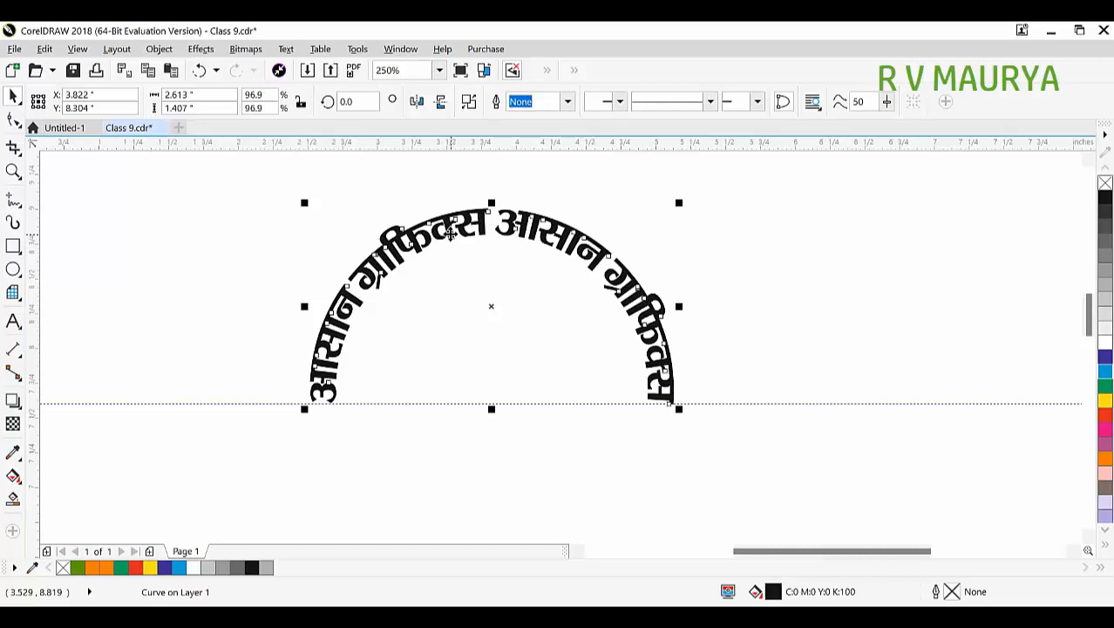
- Delete the arched text and move the straight "आसान ग्राफिक्स" text onto the page below the flag graphics
key("ctrl+z")
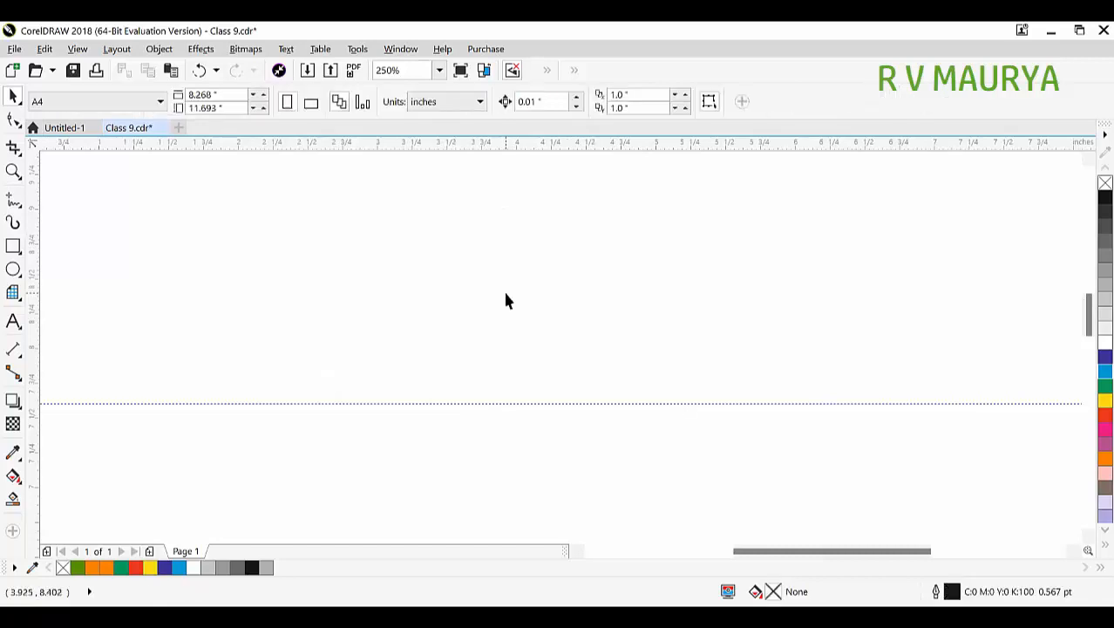
scroll(503, 288, "down", 2)
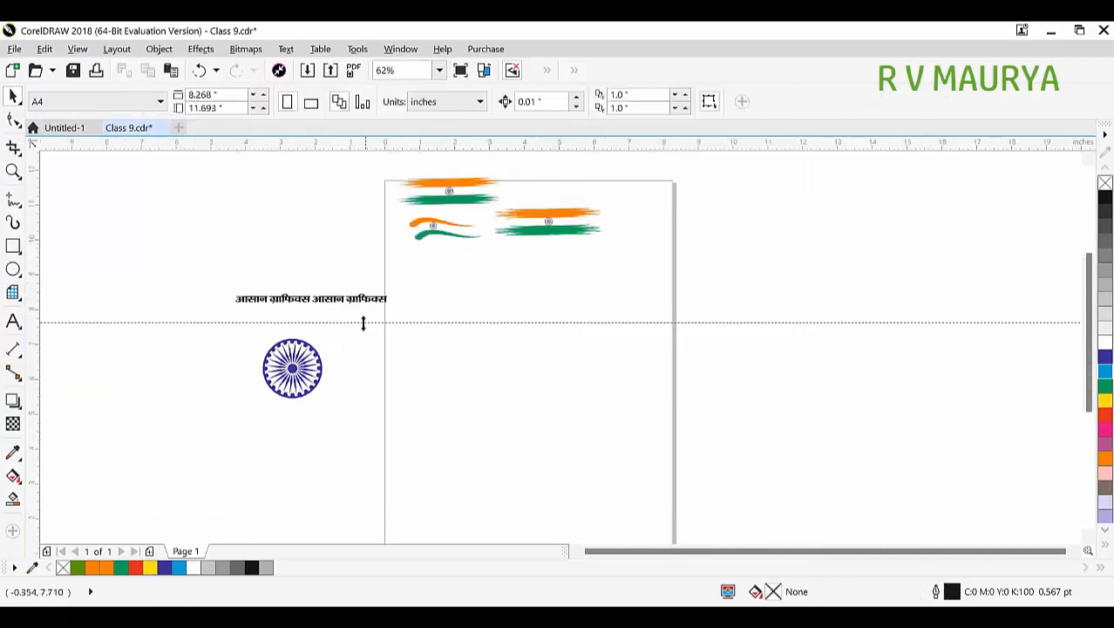
left_click_drag(347, 301, 562, 310)
key("F2")
left_click_drag(368, 261, 697, 370)
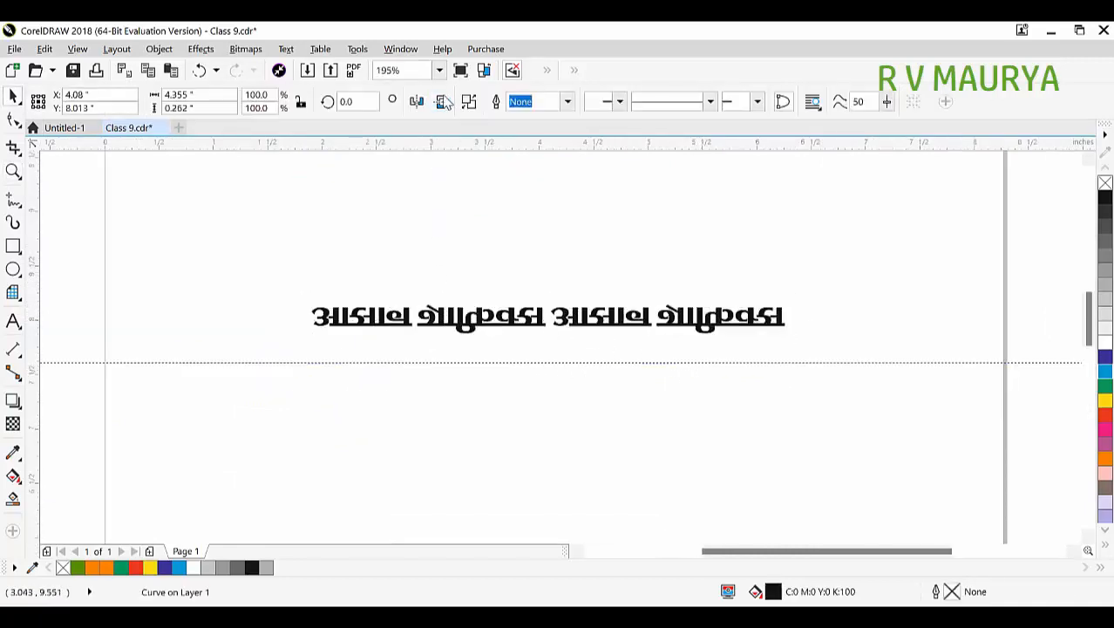
- Mirror the straight Hindi text both vertically and horizontally
left_click(440, 101)
left_click(715, 332)
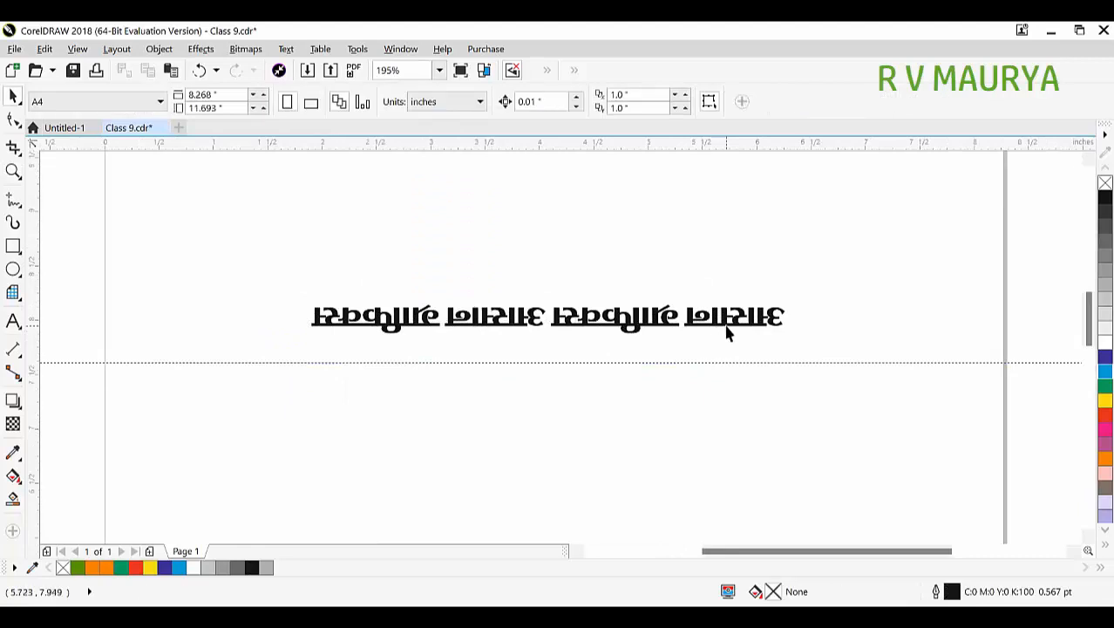
- Save the mirrored Hindi text as a custom Artistic Media brush stroke named A
left_click(727, 323)
left_click(13, 224)
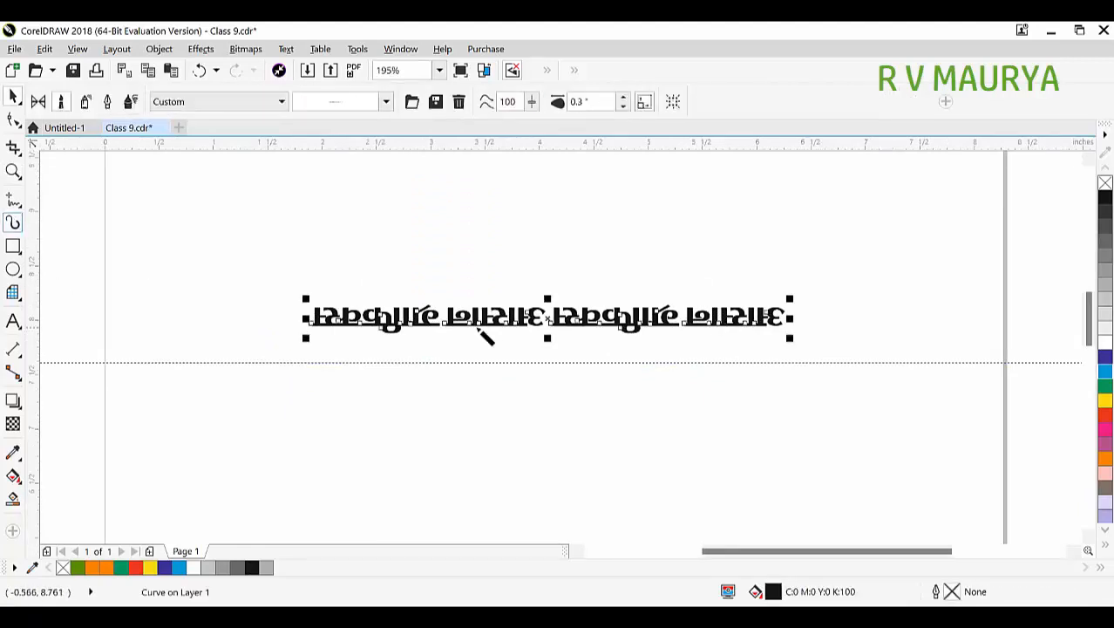
left_click(492, 321)
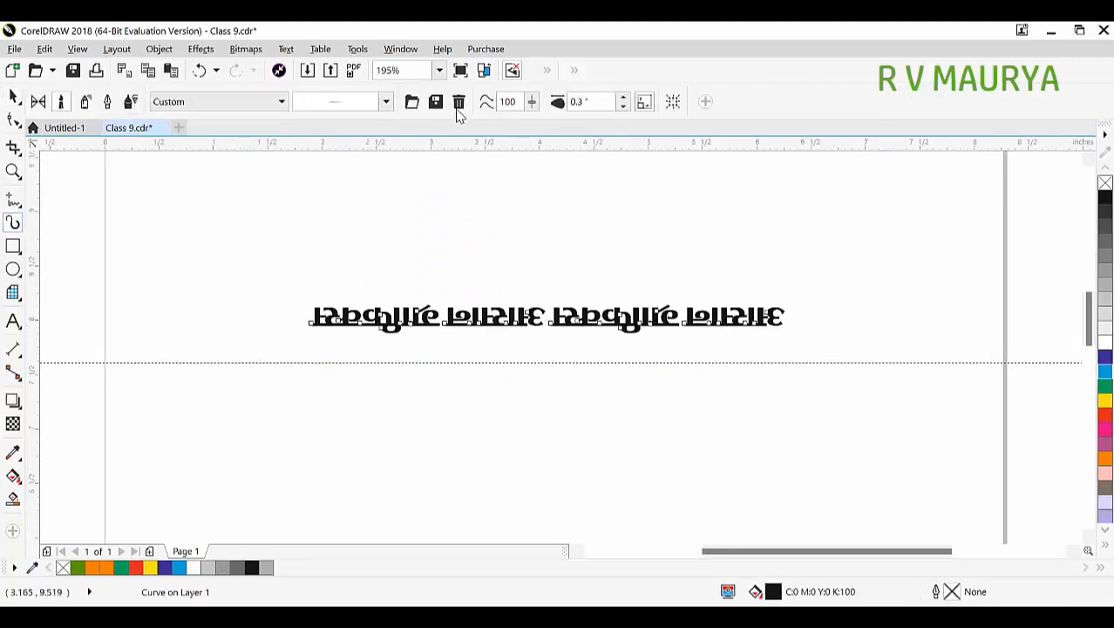
left_click(436, 102)
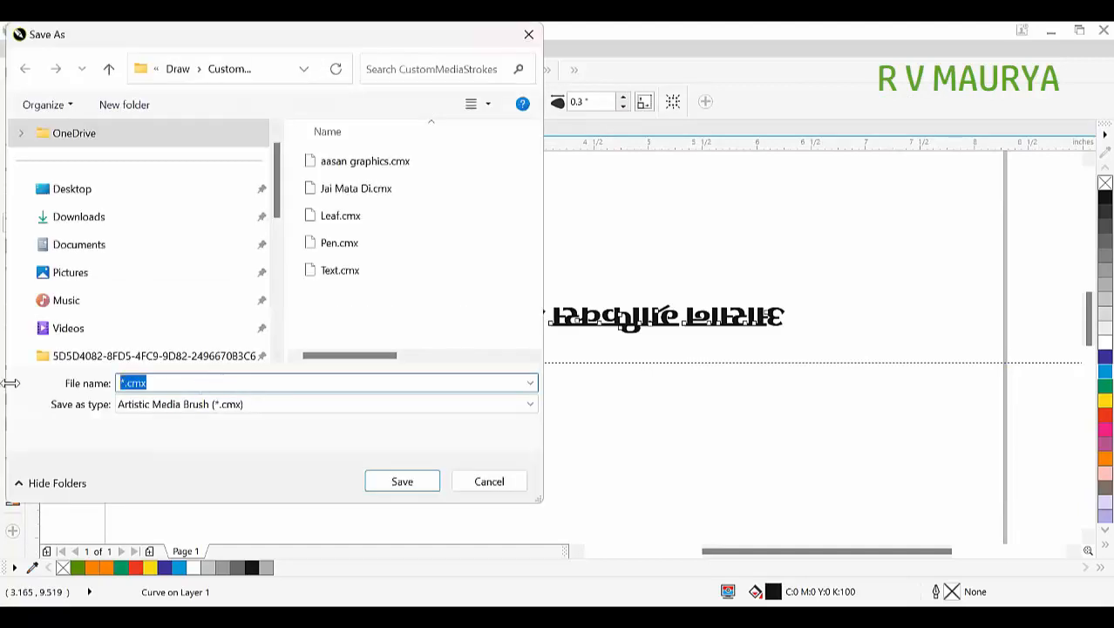
type("A")
key("Return")
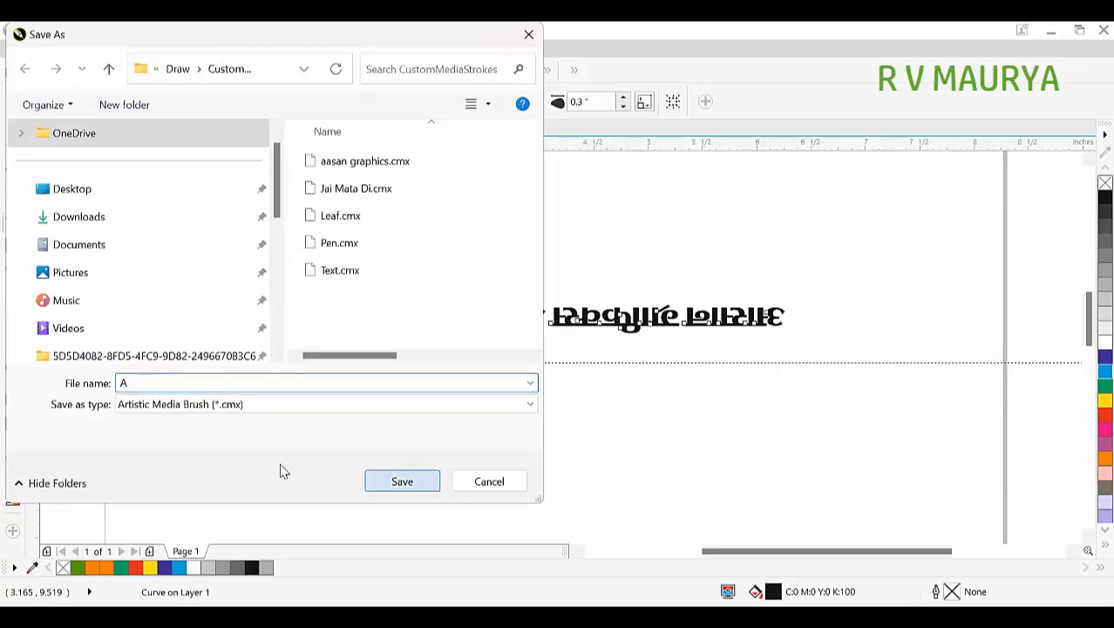
key("Return")
- Delete the horizontal guideline and the mirrored Hindi text from the page
key("space")
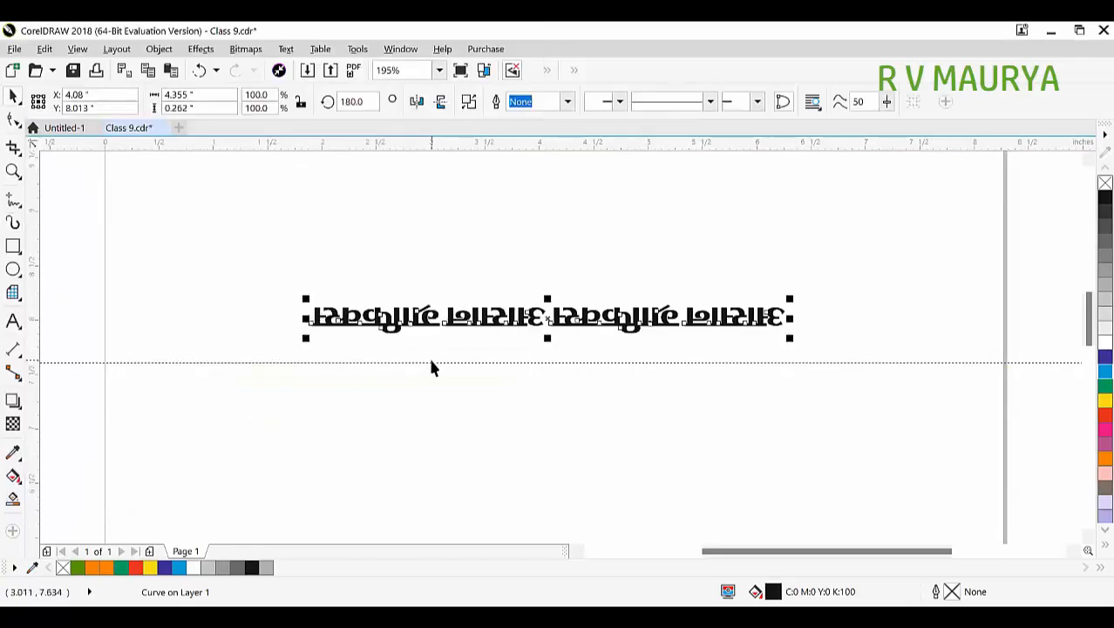
left_click_drag(432, 362, 433, 362)
key("Delete")
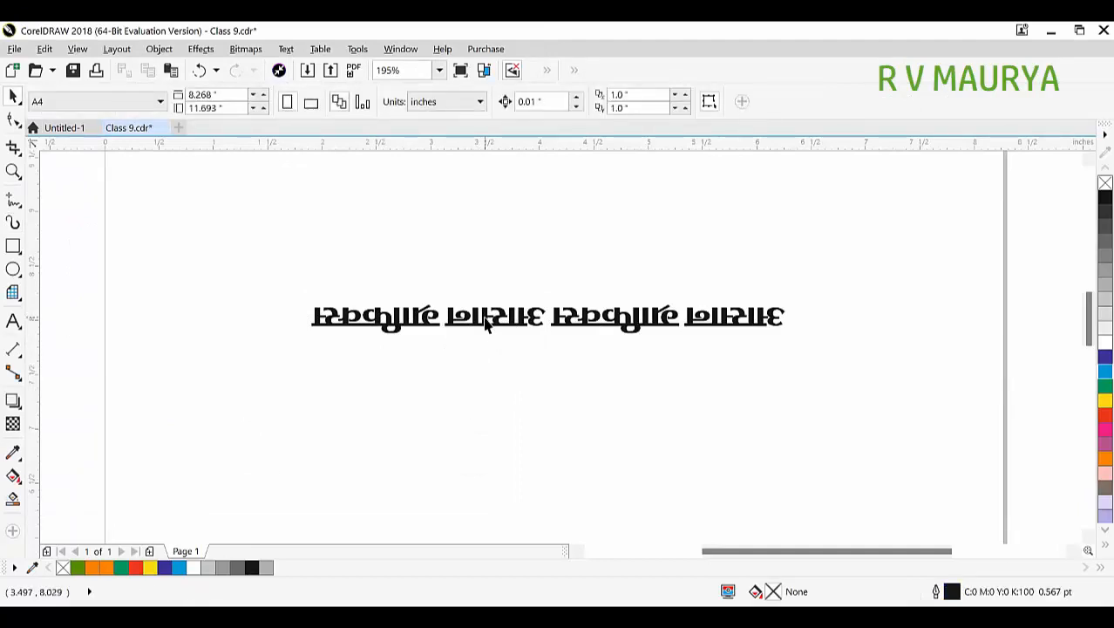
left_click_drag(487, 324, 530, 458)
scroll(545, 390, "down", 2)
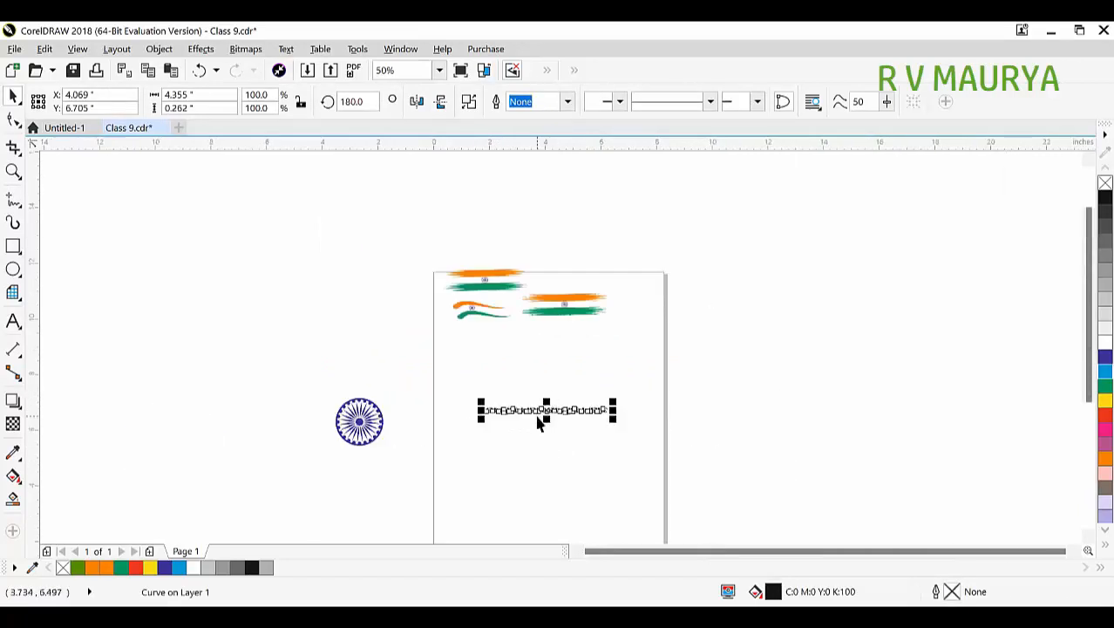
scroll(538, 415, "up", 2)
left_click(610, 419)
left_click(516, 392)
scroll(515, 397, "down", 1)
left_click_drag(516, 398, 706, 258)
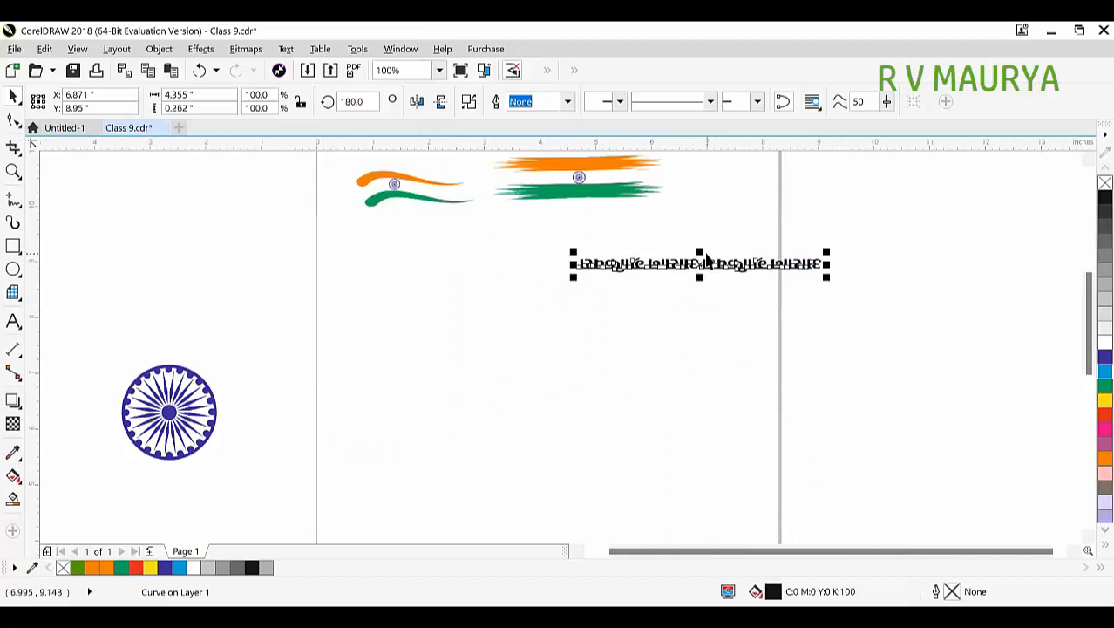
key("Delete")
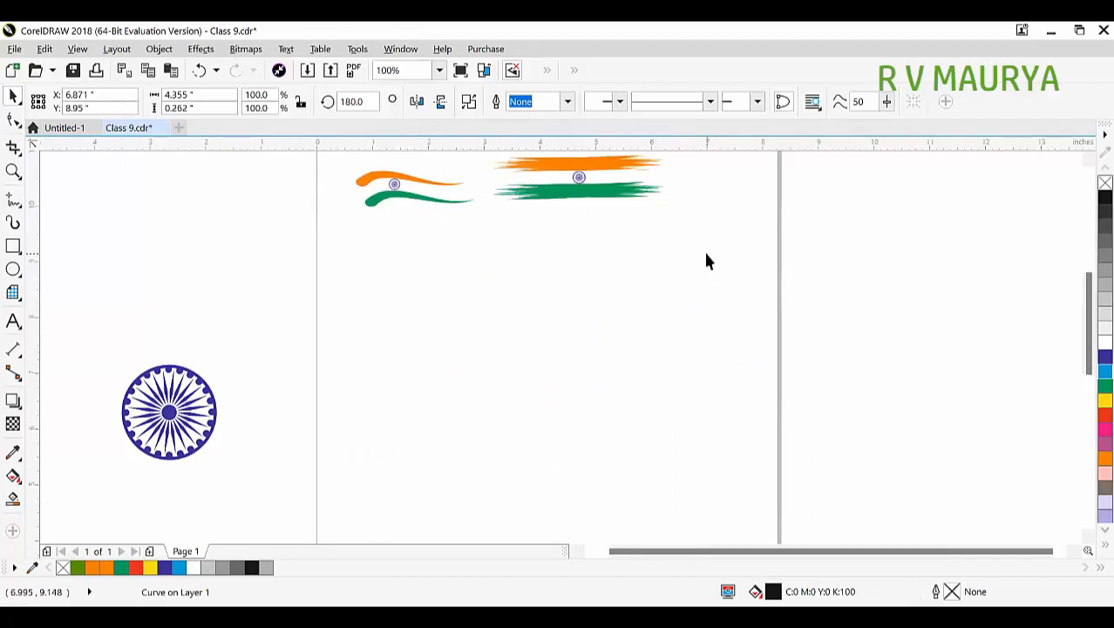
- Draw a circle in the empty page area and add a smaller concentric circle inside it
key("z")
left_click_drag(450, 298, 831, 418)
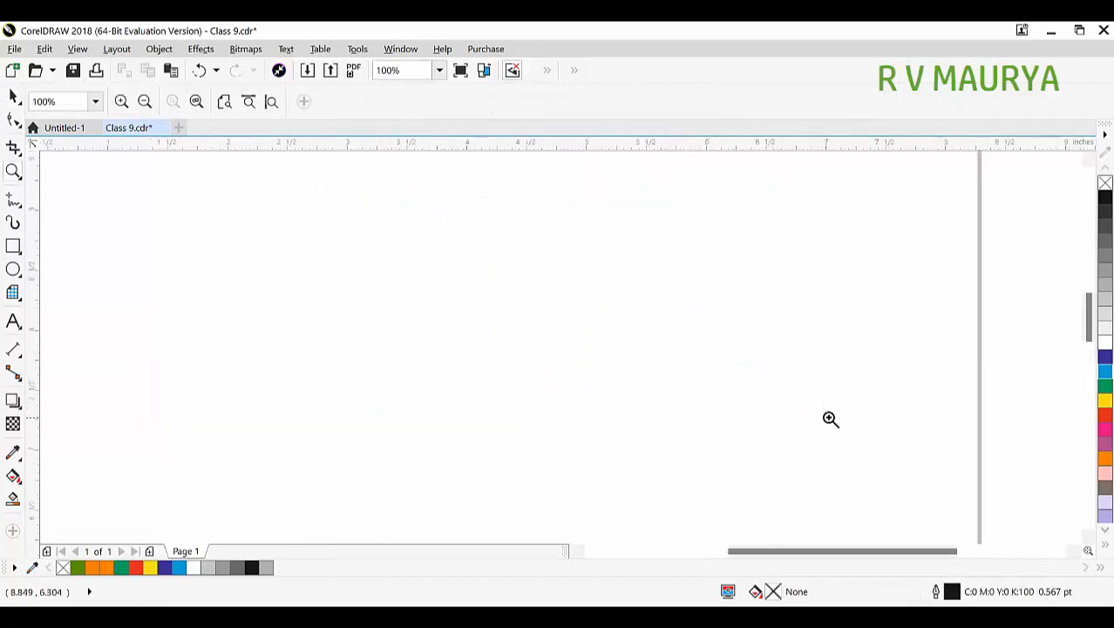
key("space")
mouse_move(243, 208)
left_mouse_down()
mouse_move(373, 324)
mouse_move(580, 403)
mouse_move(624, 346)
left_mouse_up()
key("space")
left_click_drag(678, 168, 651, 244)
left_click(486, 234)
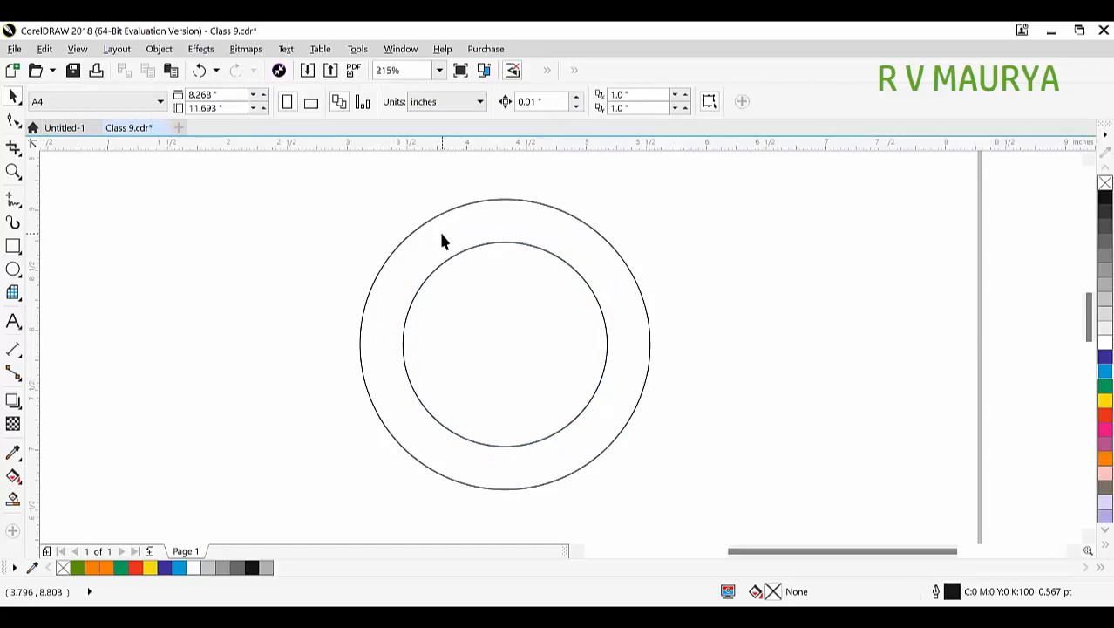
- Add a concentric circle about 2.07 inches across midway between the two circles and give it a red outline
left_click(499, 267)
left_click_drag(612, 237, 641, 218)
right_click(642, 218)
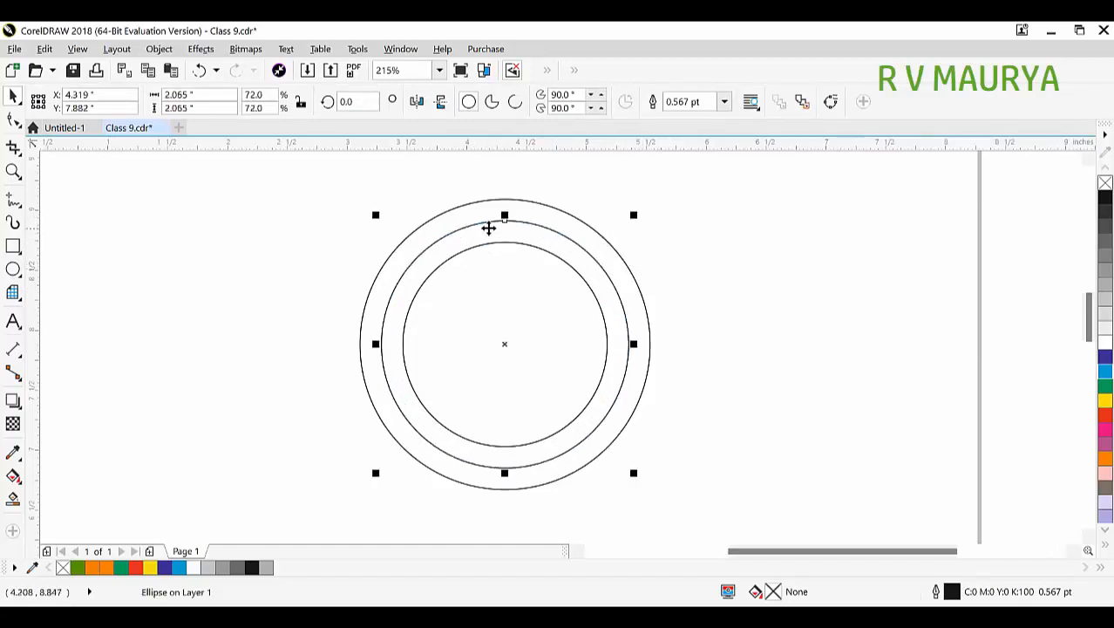
right_click(1103, 416)
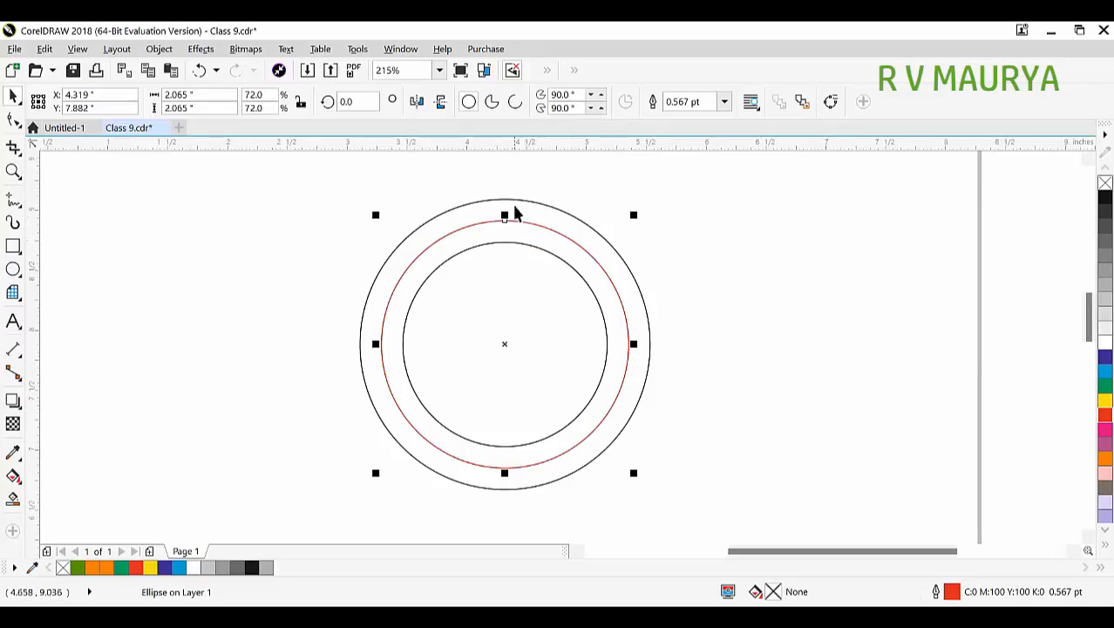
left_click_drag(558, 242, 669, 250)
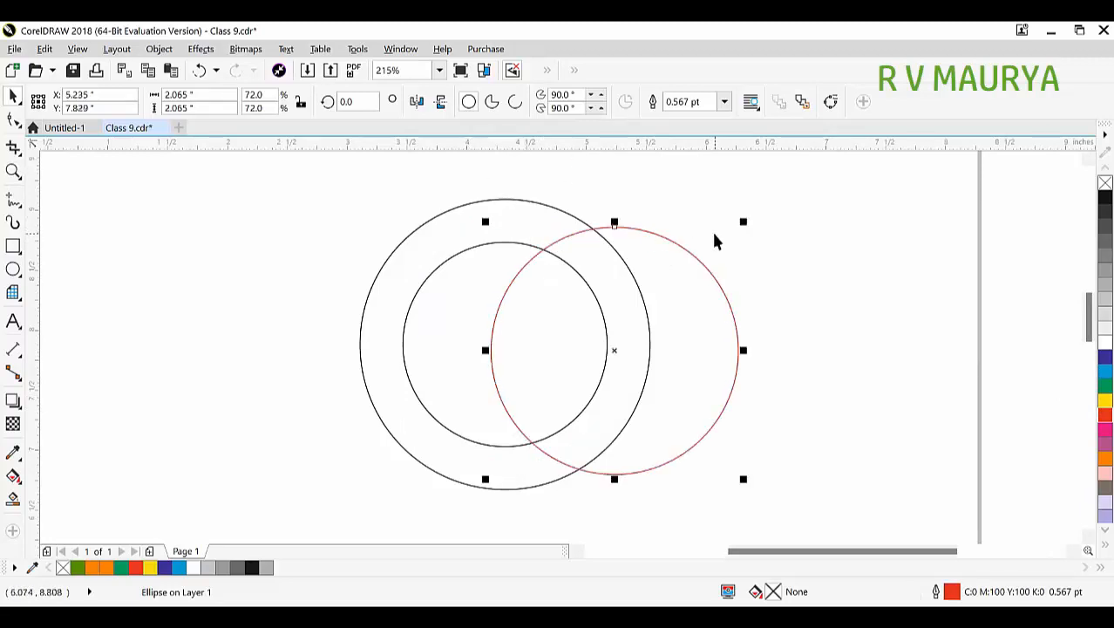
key("ctrl+z")
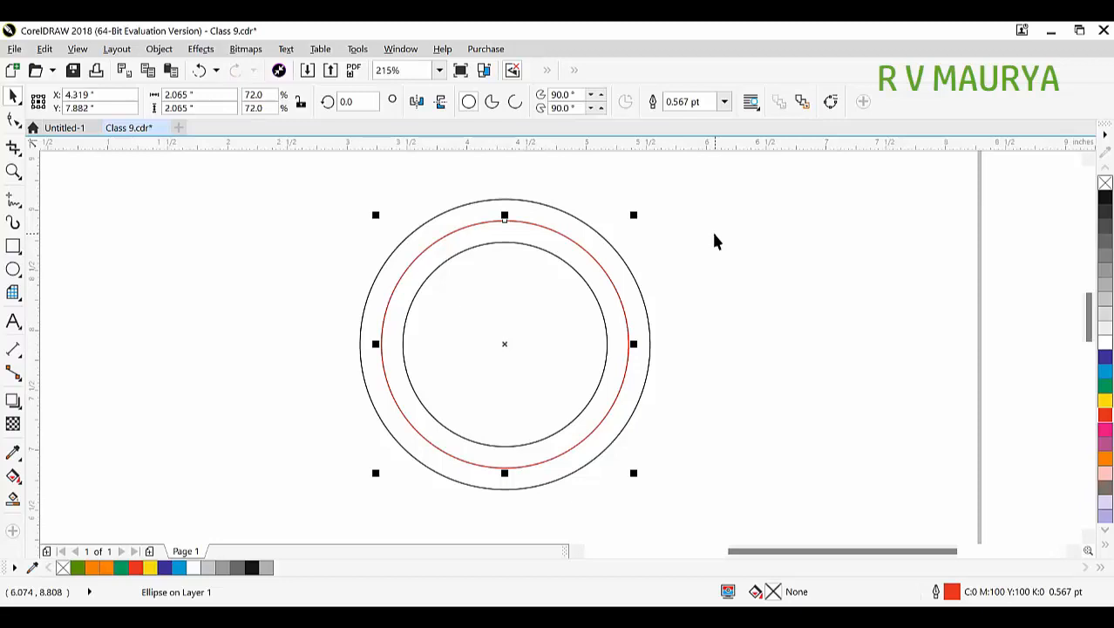
- Apply the saved Hindi text brush from the Custom Artistic Media strokes to the red middle circle
left_click(13, 222)
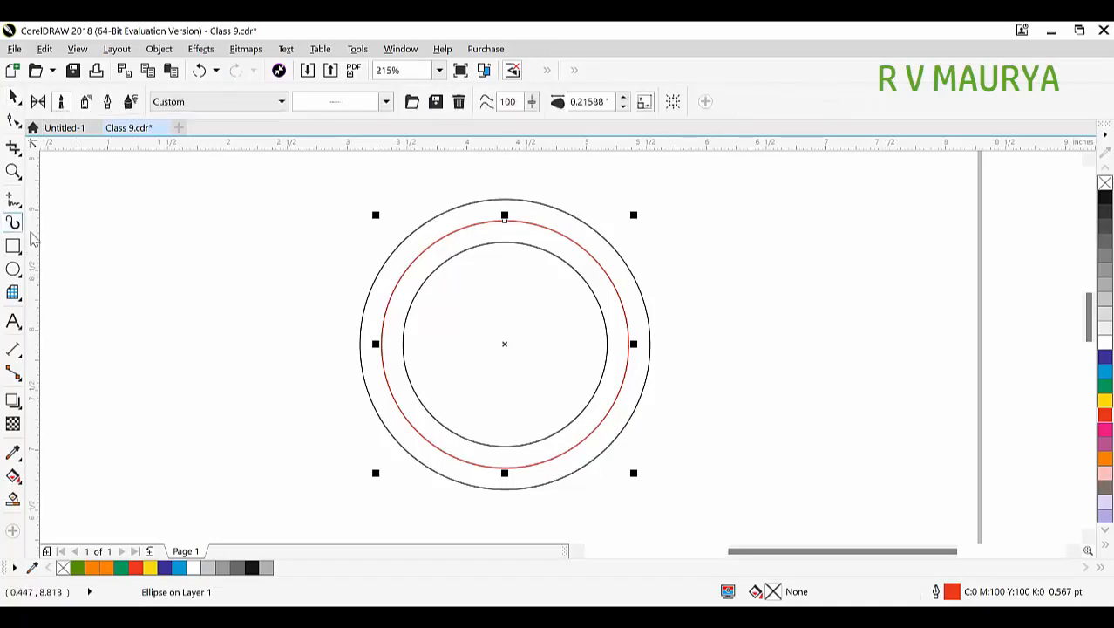
left_click(533, 225)
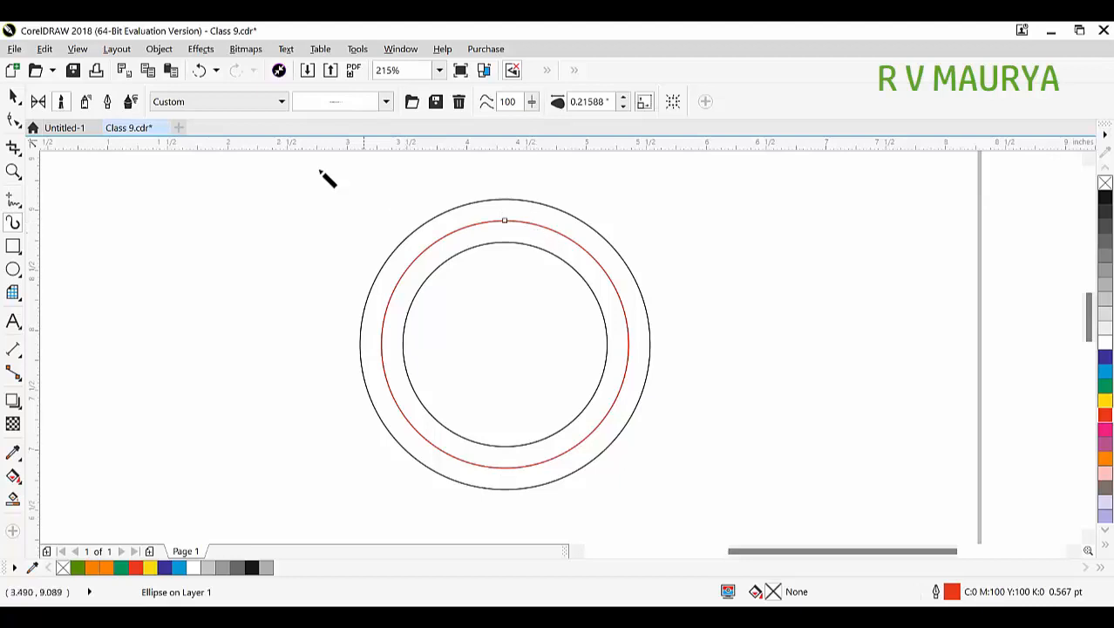
left_click(336, 107)
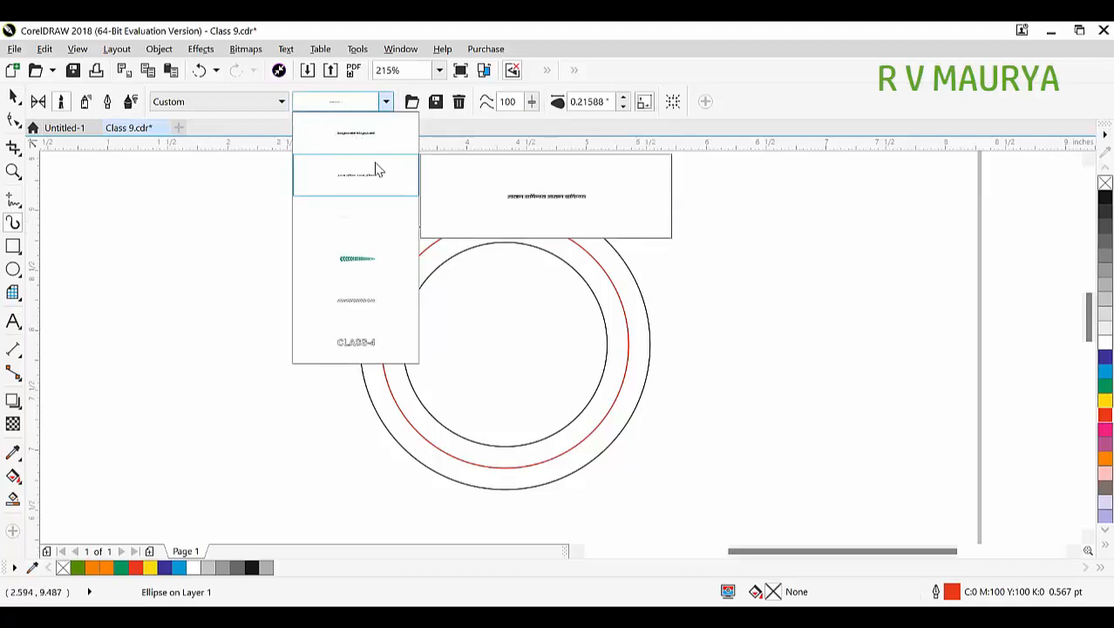
left_click(377, 174)
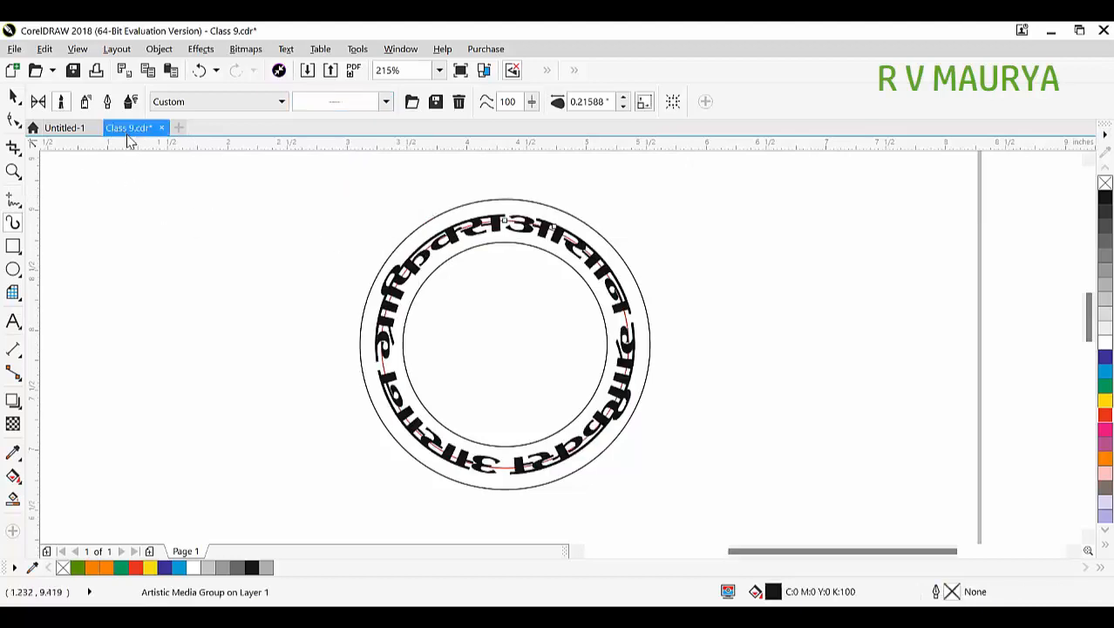
- Convert the text stroke's control ellipse to an arc spanning the upper half, about 180 degrees, using a horizontal guideline through the center
left_click(13, 119)
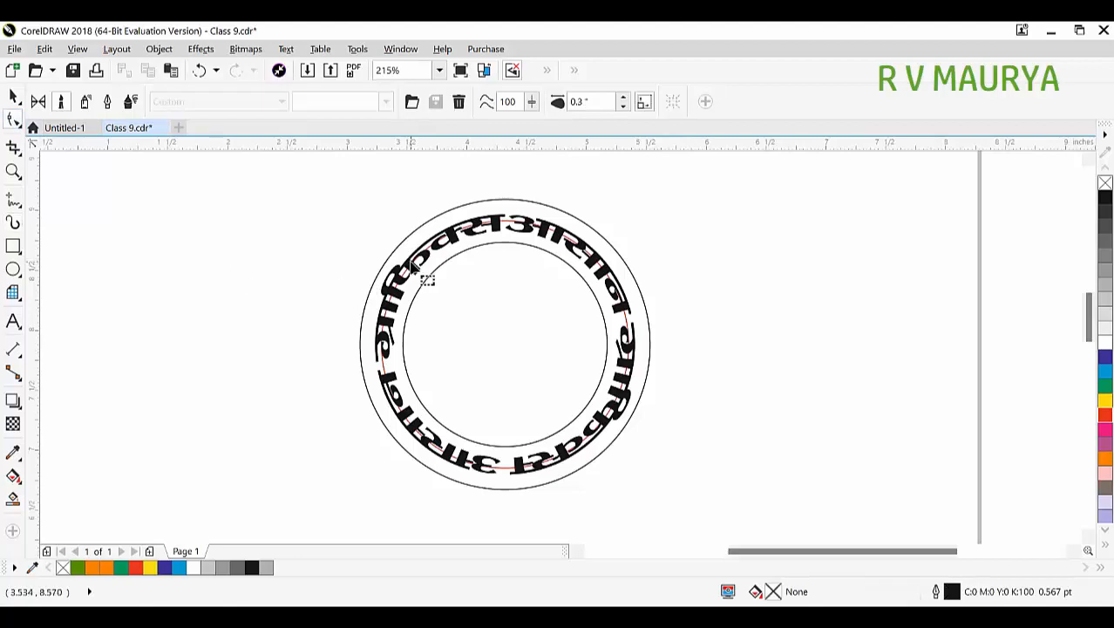
left_click(428, 279)
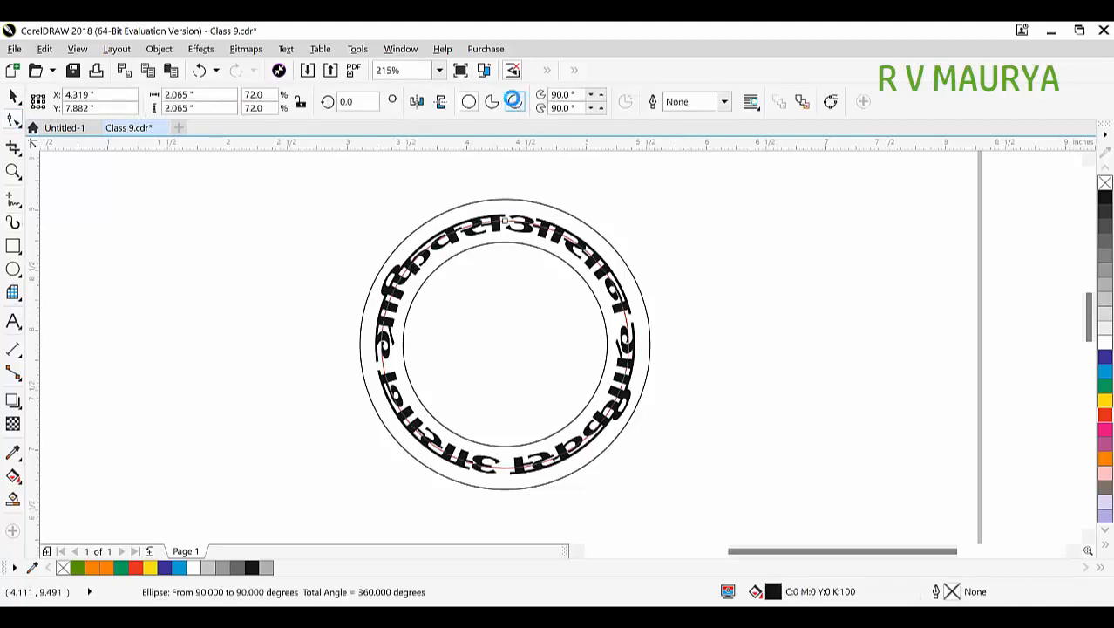
left_click(515, 102)
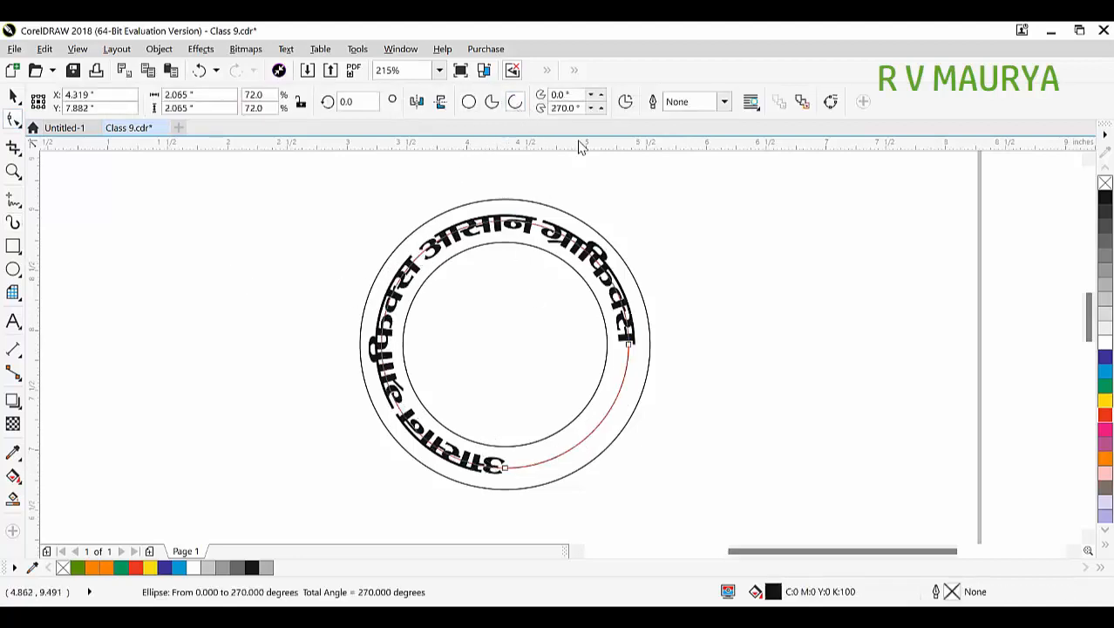
left_click(536, 452)
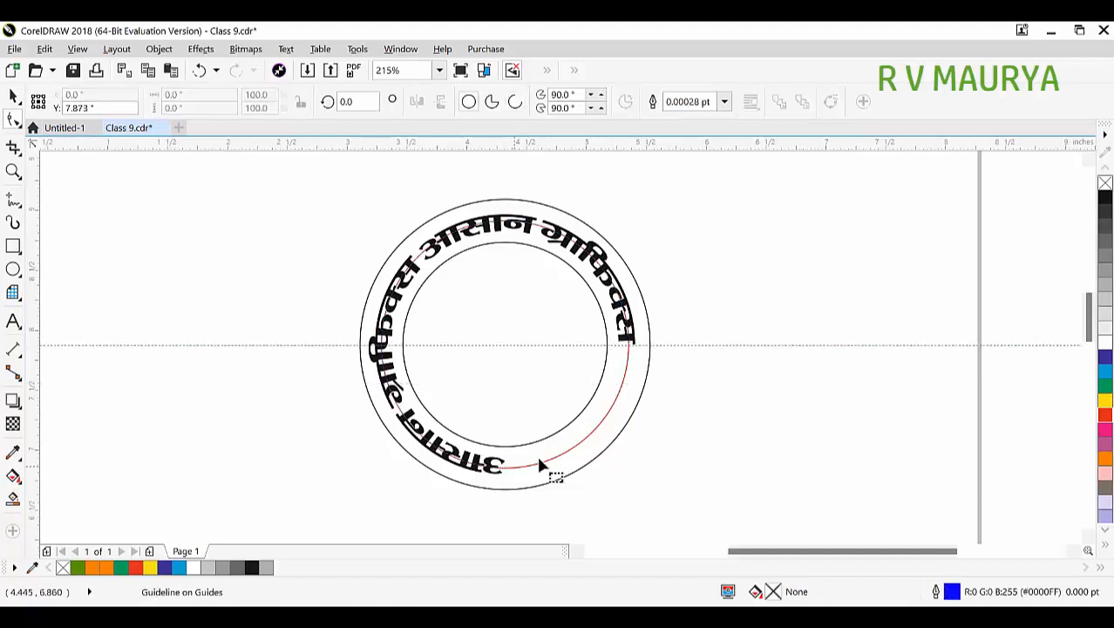
left_click(496, 466)
left_click_drag(496, 465, 379, 344)
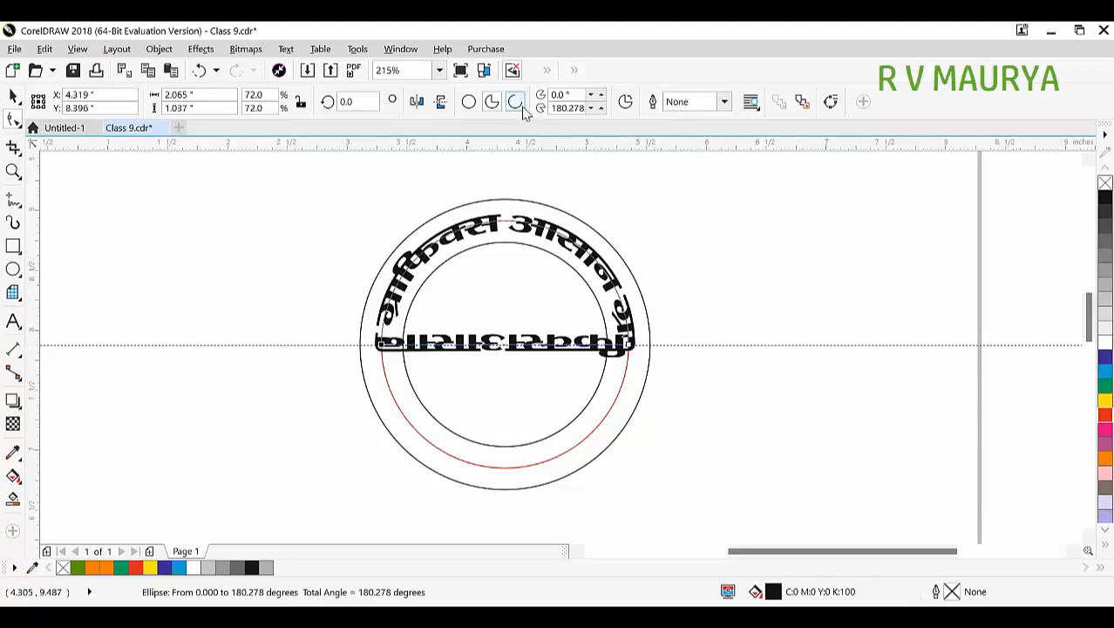
left_click(14, 97)
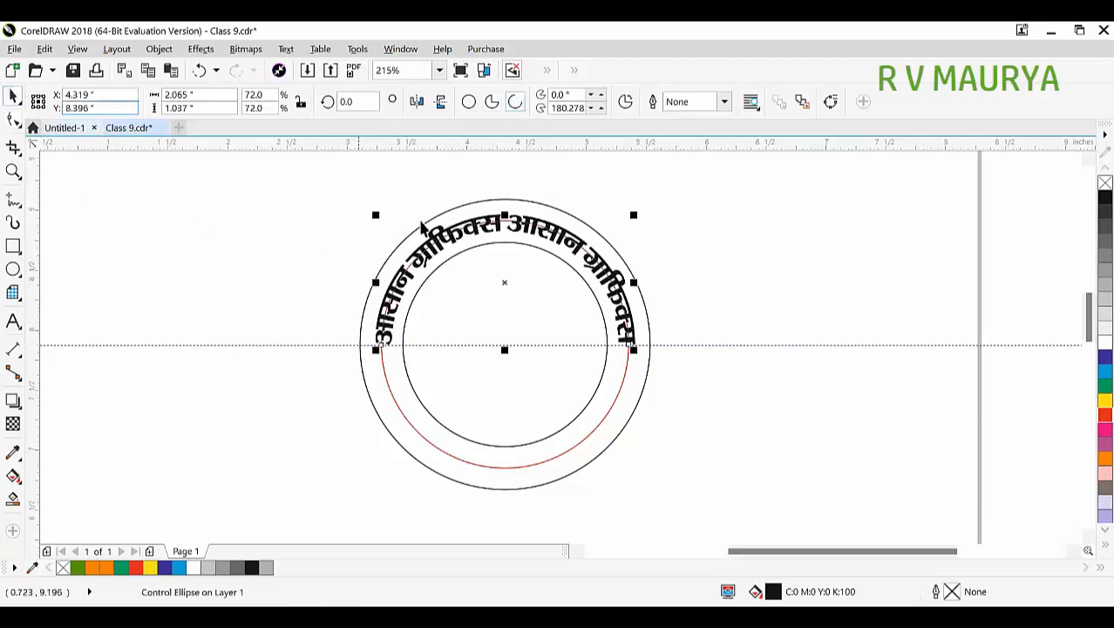
scroll(524, 209, "up", 2)
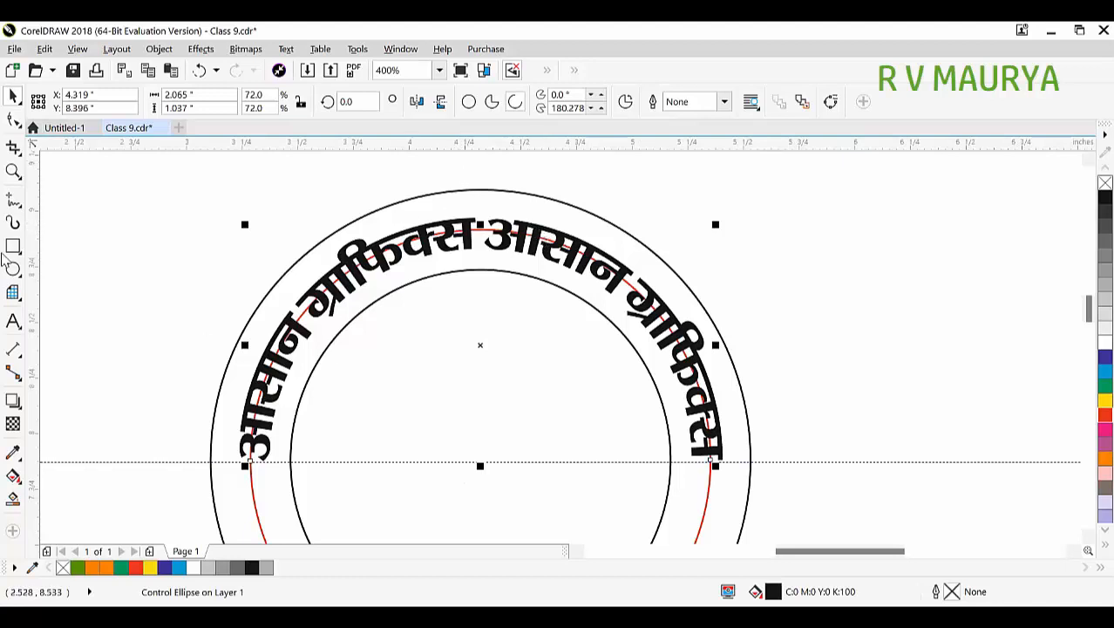
- Set the Artistic Media stroke width of the arched Hindi text to 0.15 inches
left_click(13, 225)
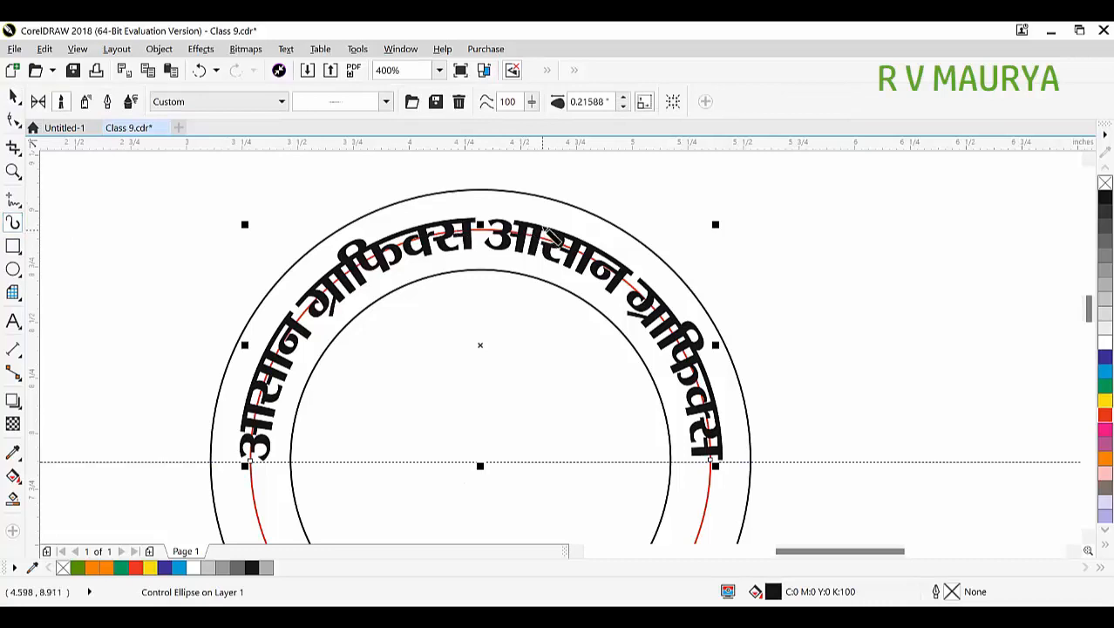
left_click(625, 105)
left_click(625, 107)
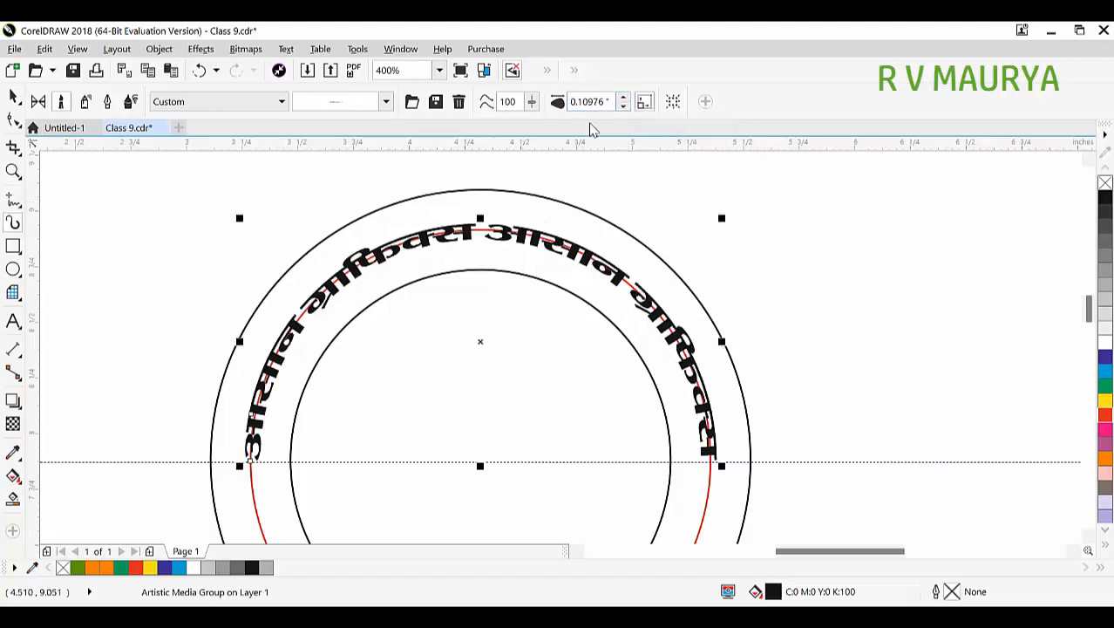
left_click(625, 105)
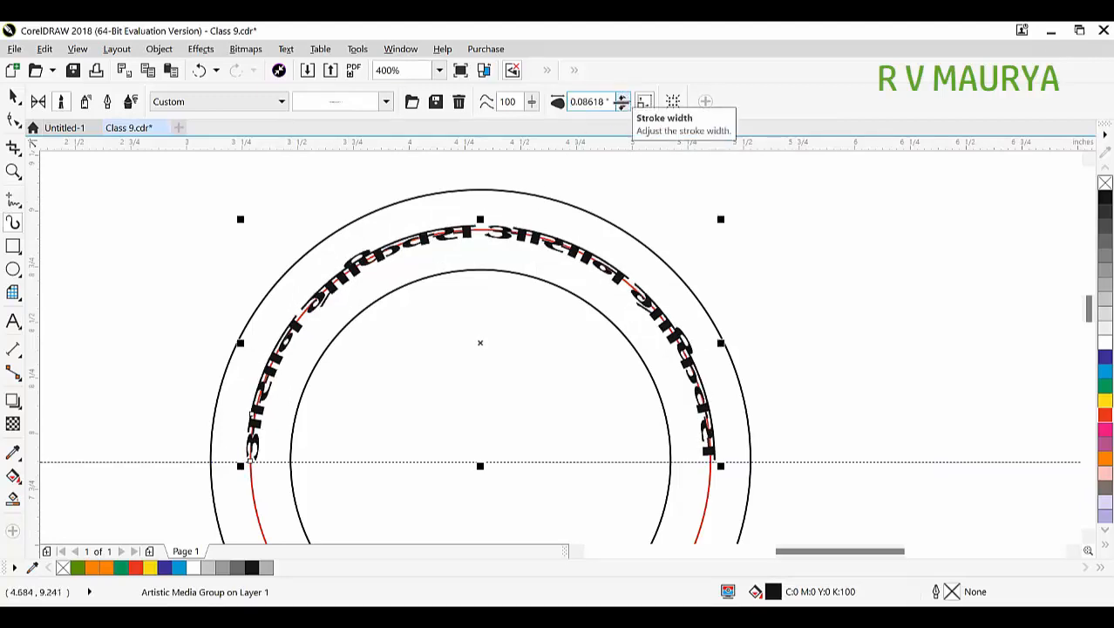
left_click(623, 106)
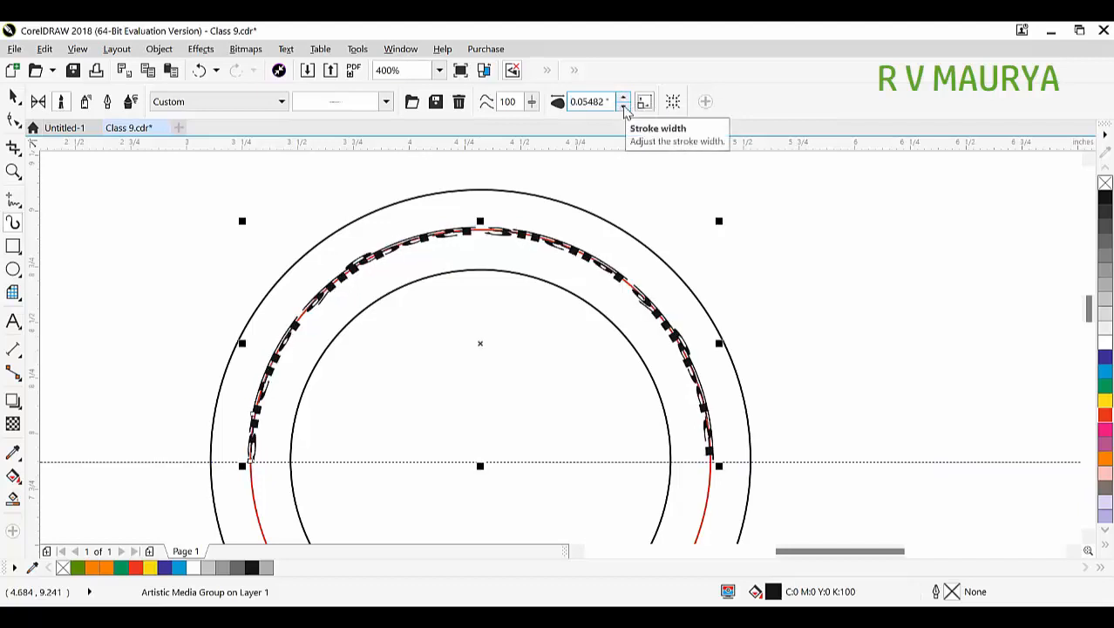
double_click(608, 101)
type(".15")
key("Return")
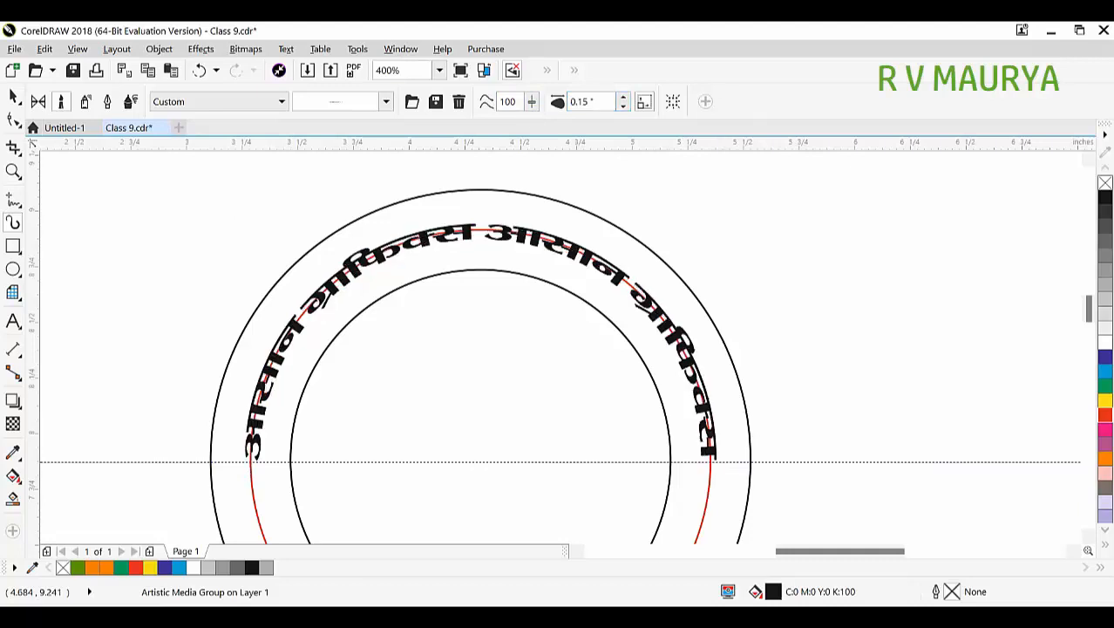
- Enlarge the arched Hindi text's Artistic Media stroke width, trying 0.4 inches and settling on 0.35 inches
double_click(592, 101)
key("BackSpace")
type(".4")
key("Return")
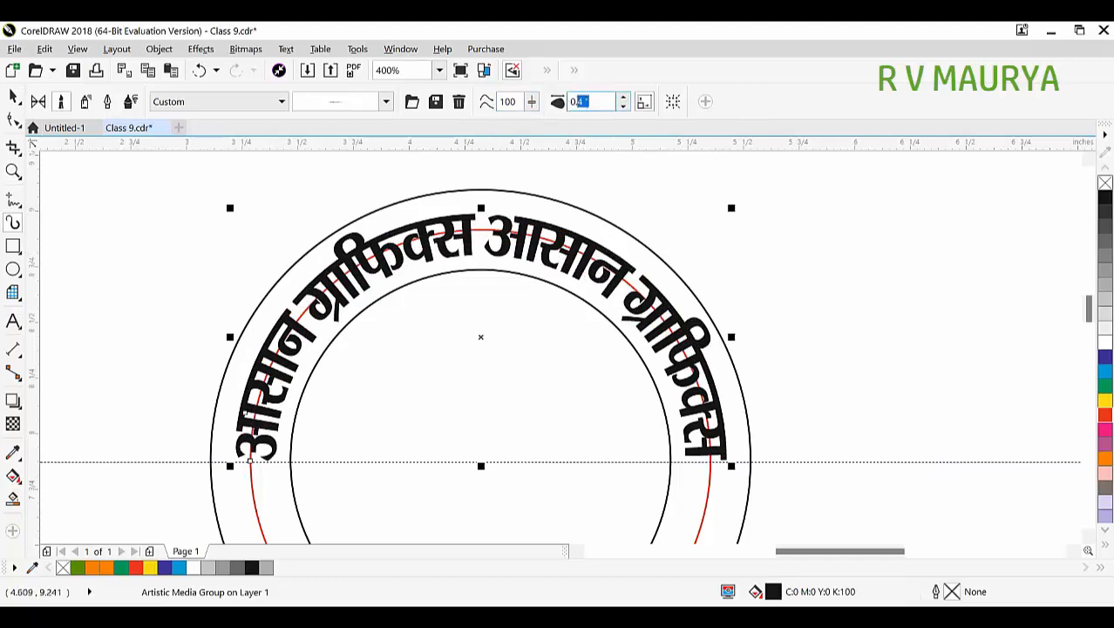
type(".35")
key("Return")
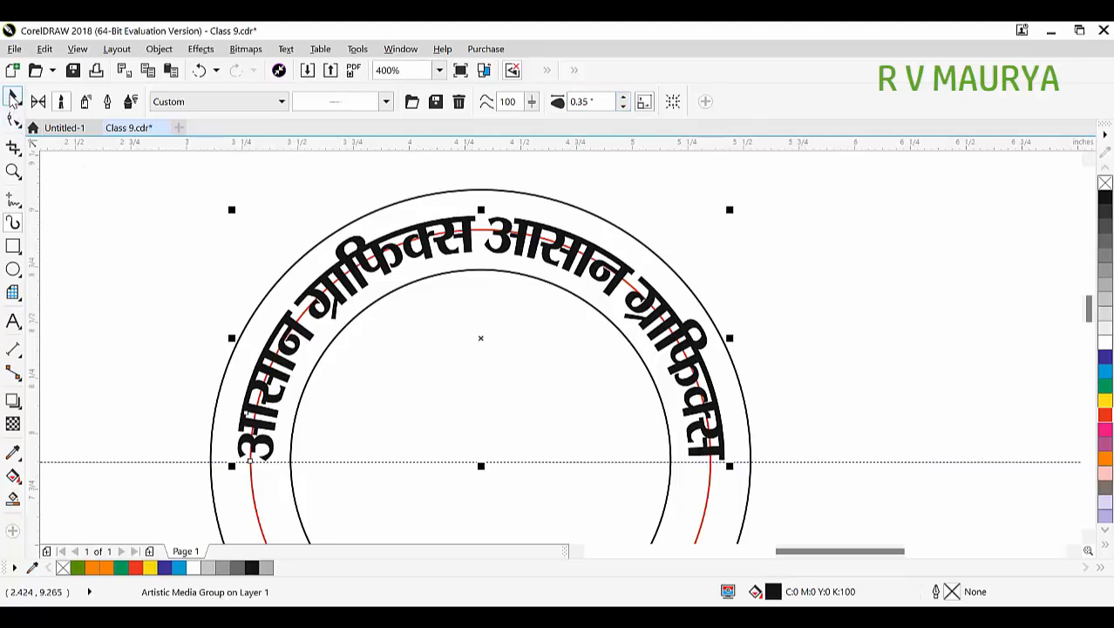
- Apply the first text brush from the Custom Artistic Media strokes to the red middle circle
left_click(249, 468)
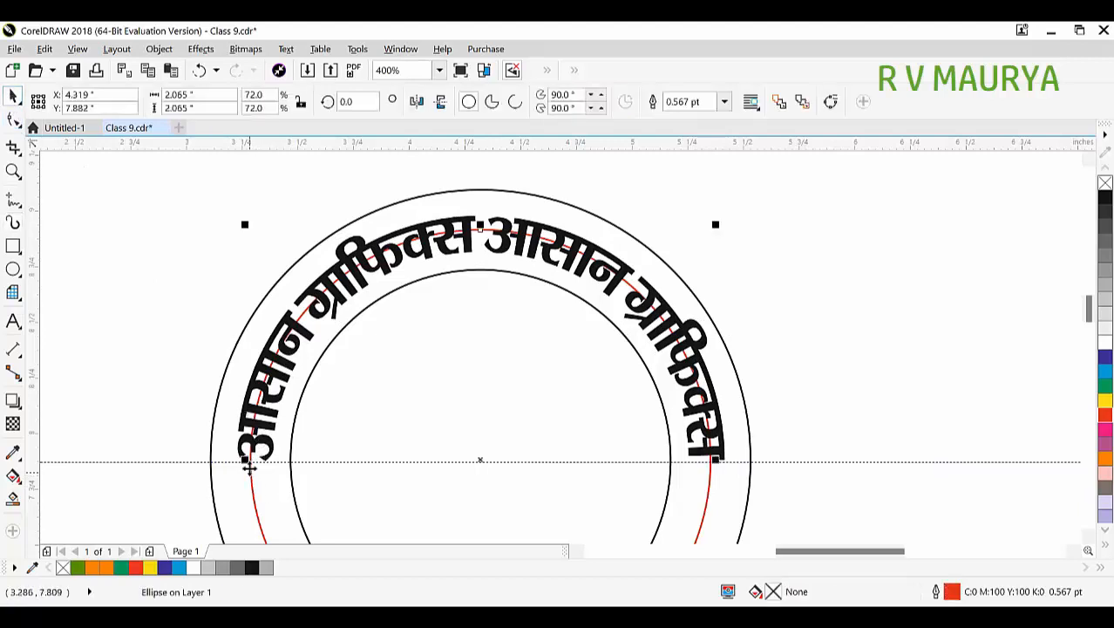
left_click(13, 222)
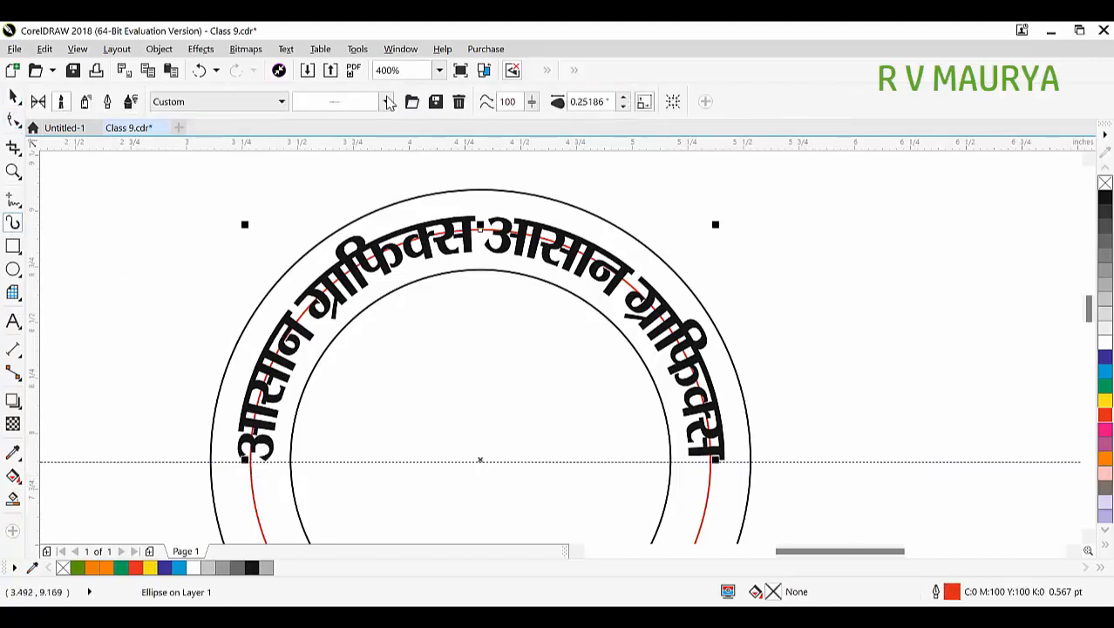
left_click(358, 101)
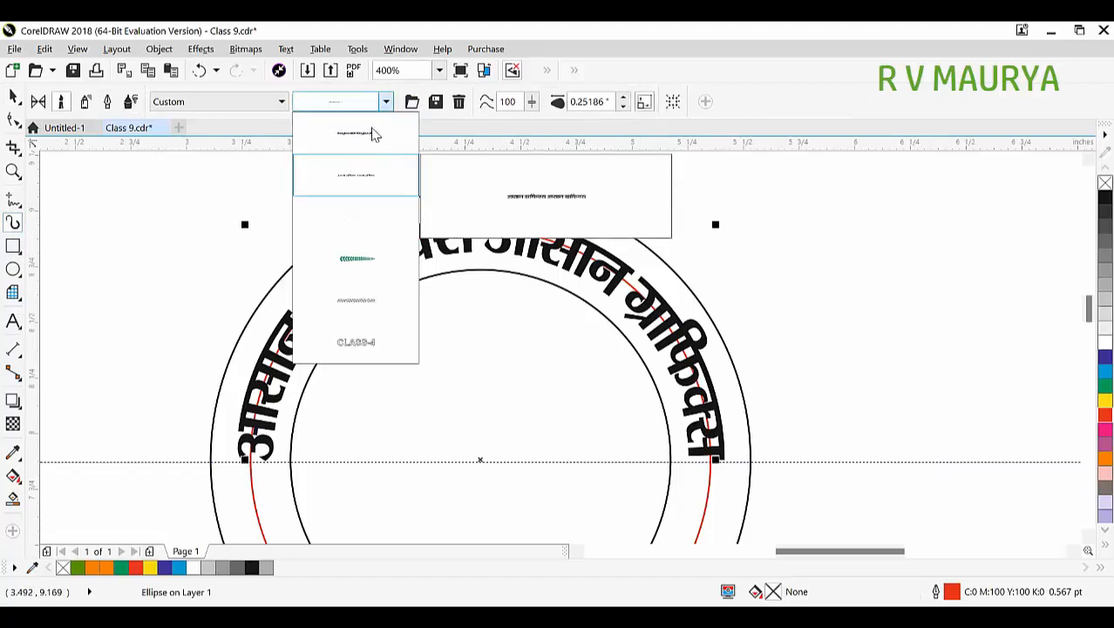
left_click(372, 131)
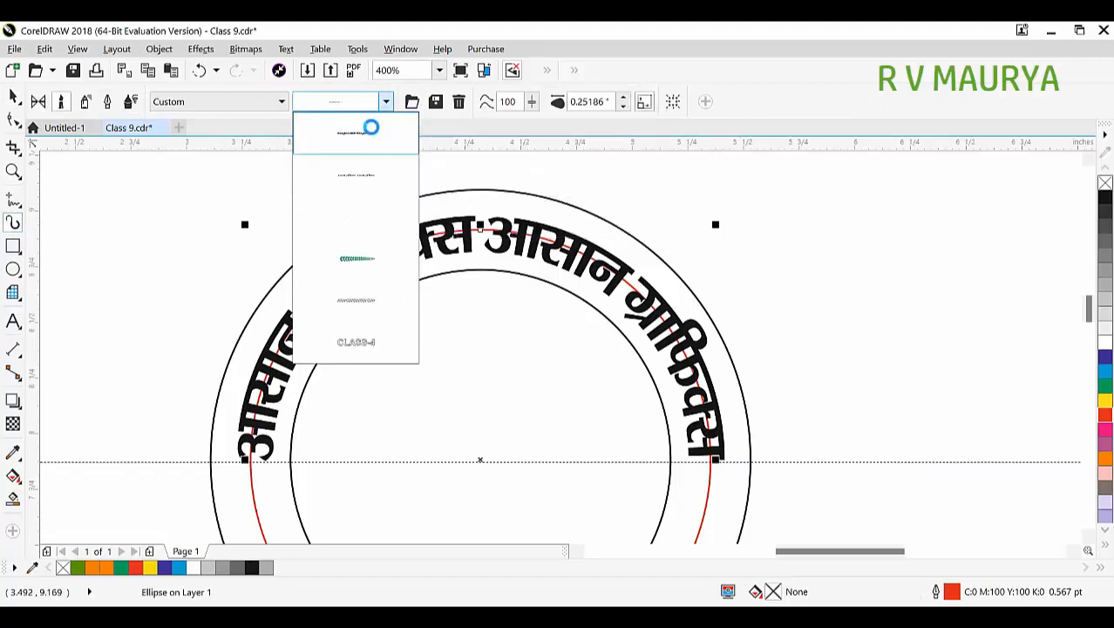
scroll(453, 171, "down", 2)
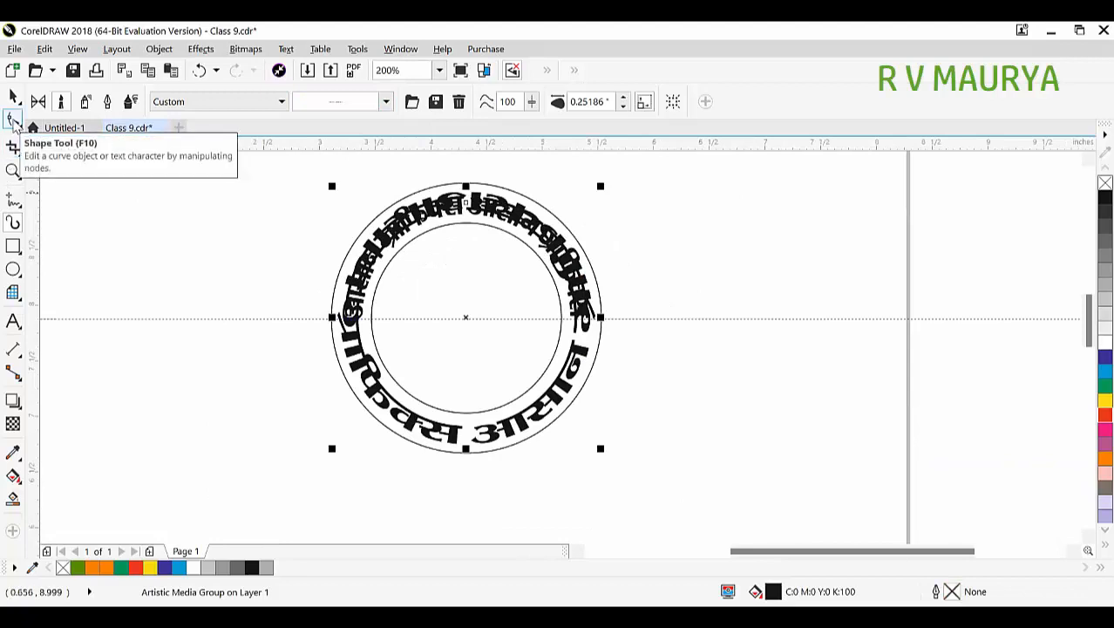
- Convert the new text stroke's control ellipse to an arc along the lower ring, from about 192 to 343 degrees
left_click(13, 120)
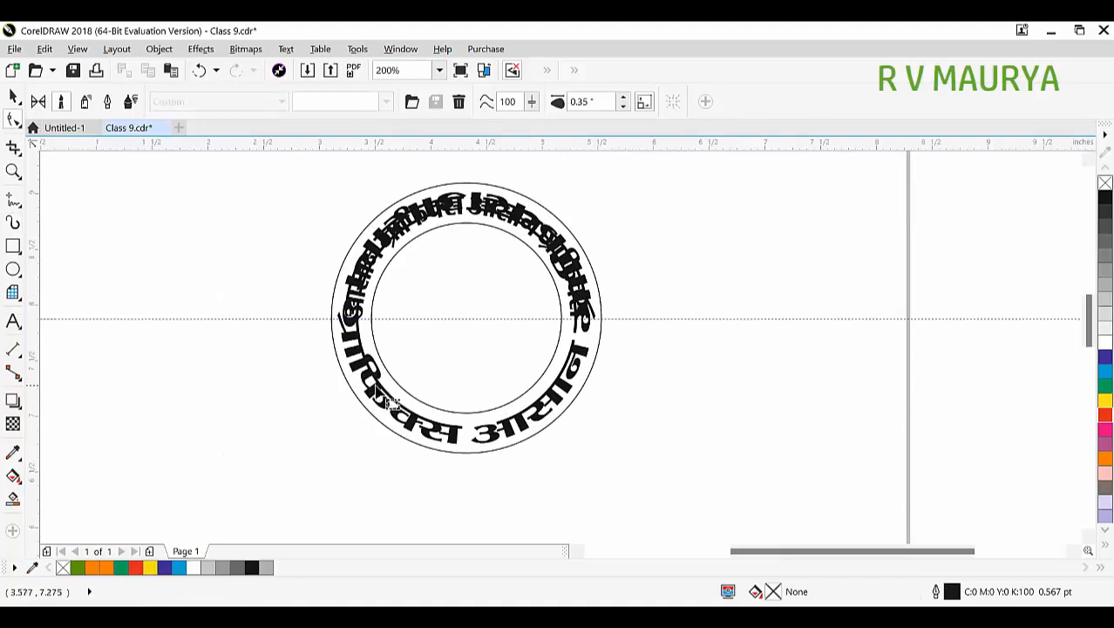
key("space")
left_click(377, 388)
key("space")
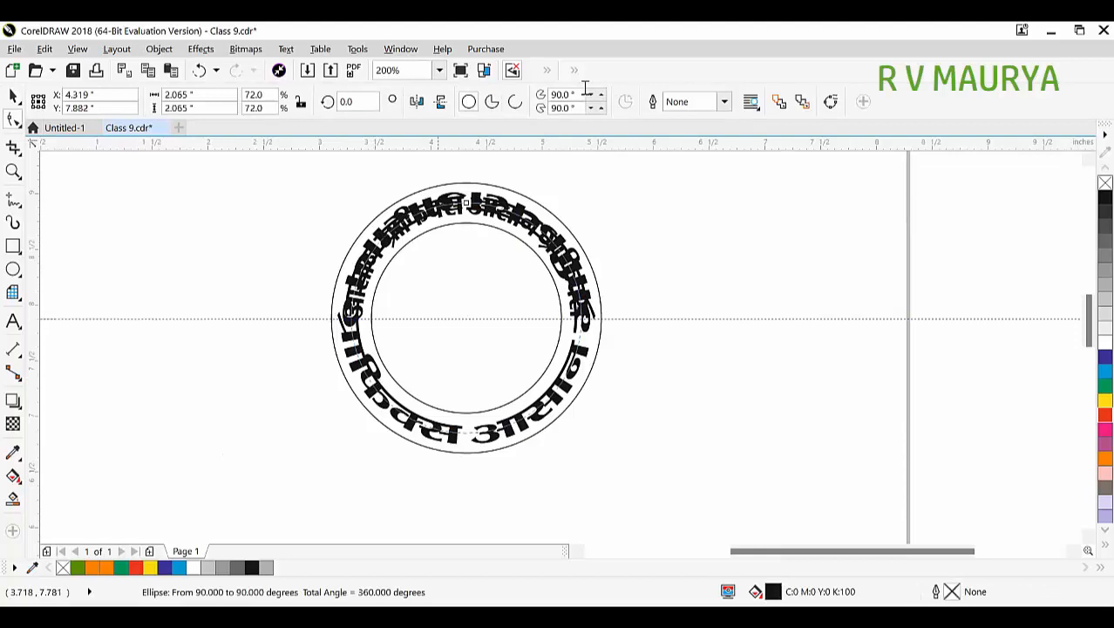
left_click(515, 102)
left_click_drag(591, 326, 364, 370)
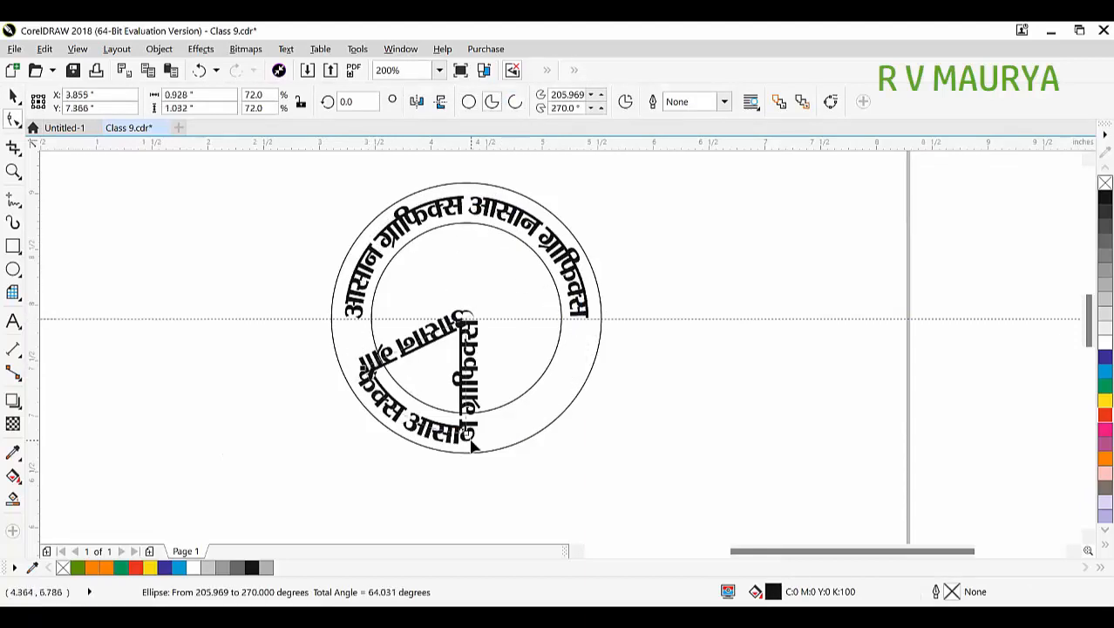
left_click_drag(485, 447, 587, 353)
left_click_drag(364, 371, 353, 343)
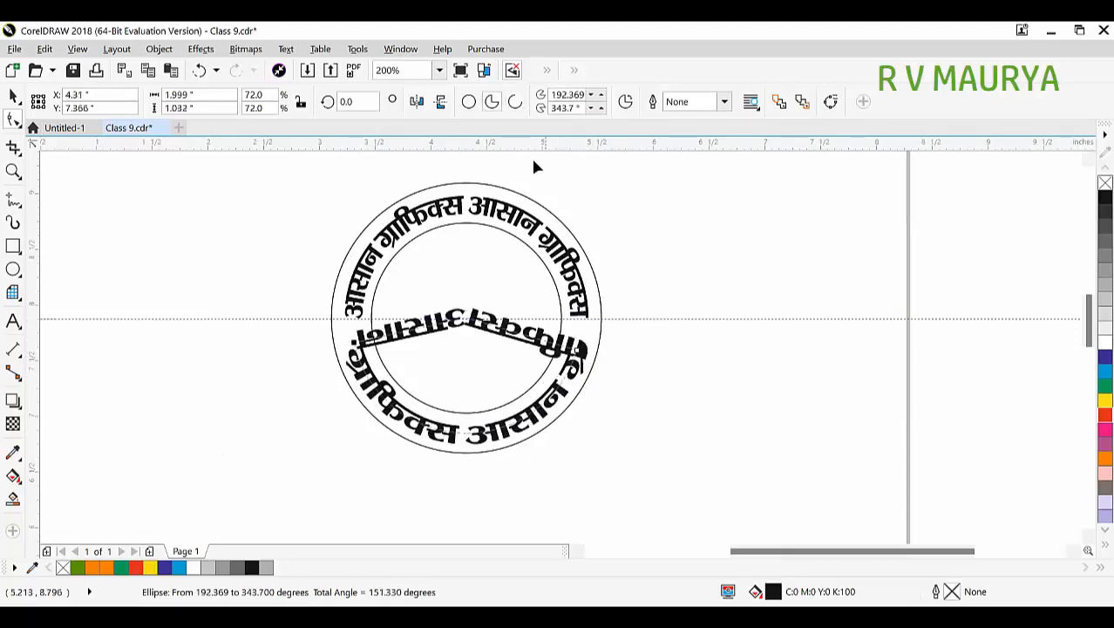
left_click(514, 103)
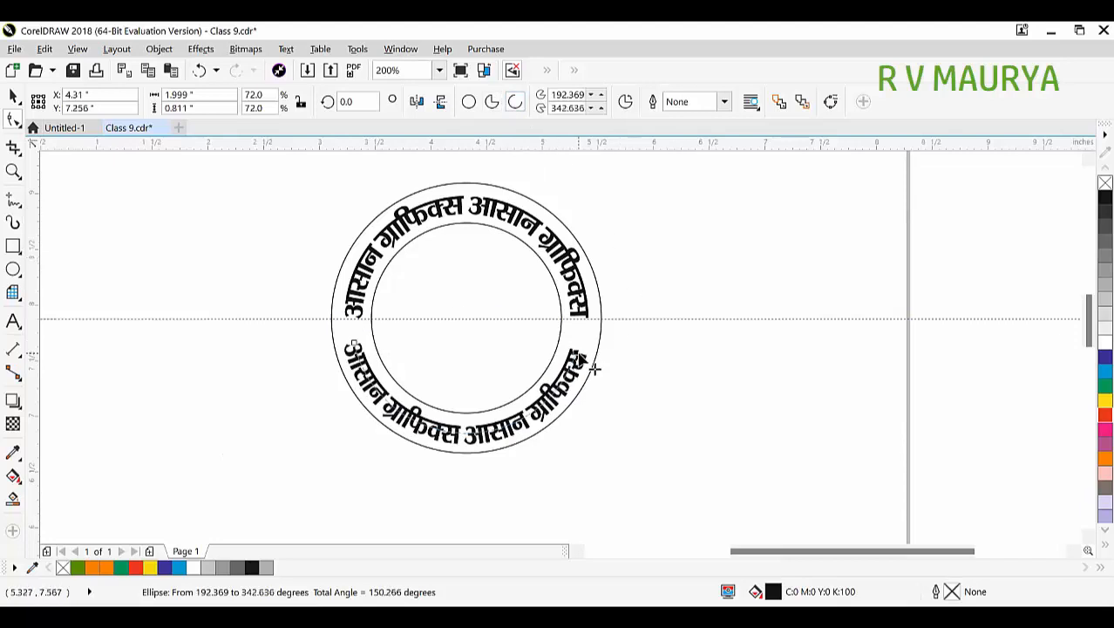
key("space")
left_click(655, 366)
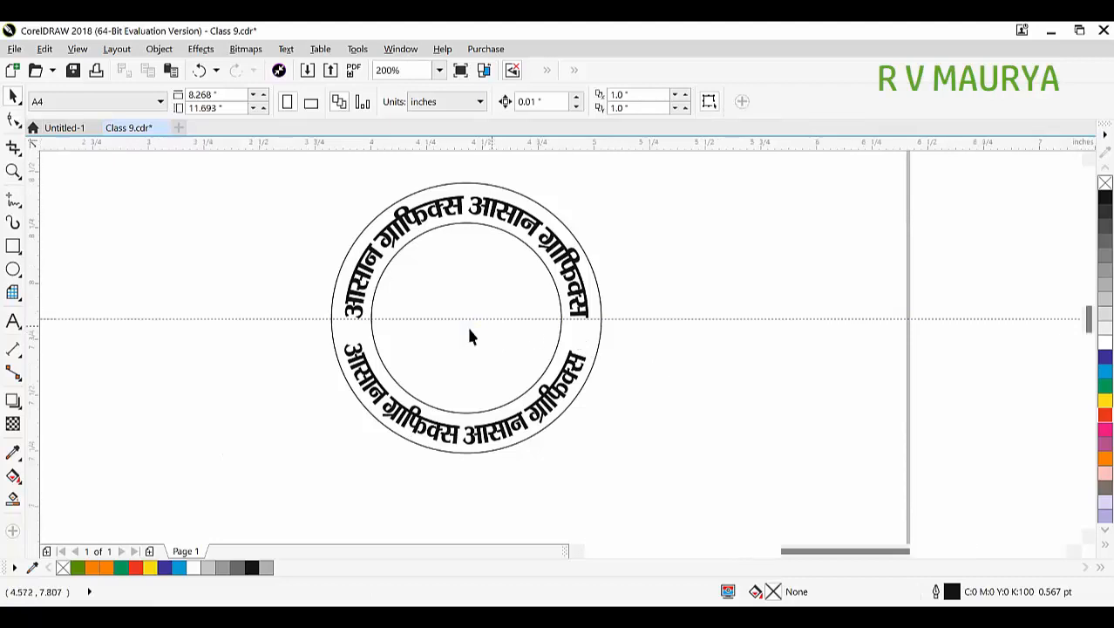
- Draw a circle about 0.105 inches across between the texts on the ring's left side, filled cyan without an outline
scroll(471, 330, "up", 4)
scroll(460, 299, "down", 2)
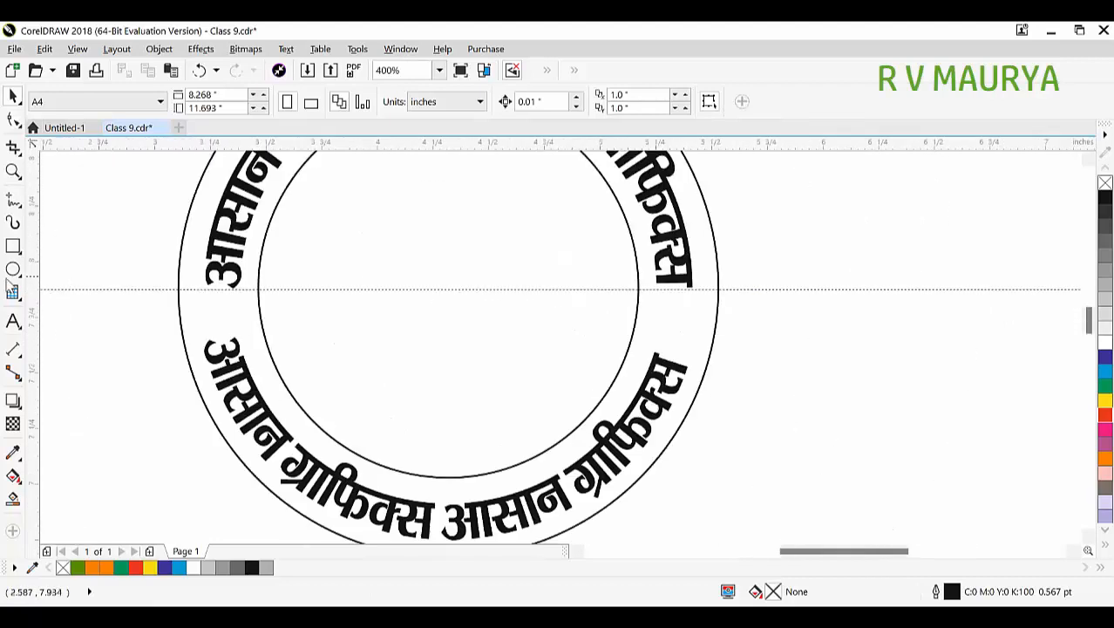
left_click(13, 269)
scroll(213, 333, "up", 1)
left_click_drag(205, 291, 242, 329)
left_click_drag(247, 285, 214, 302)
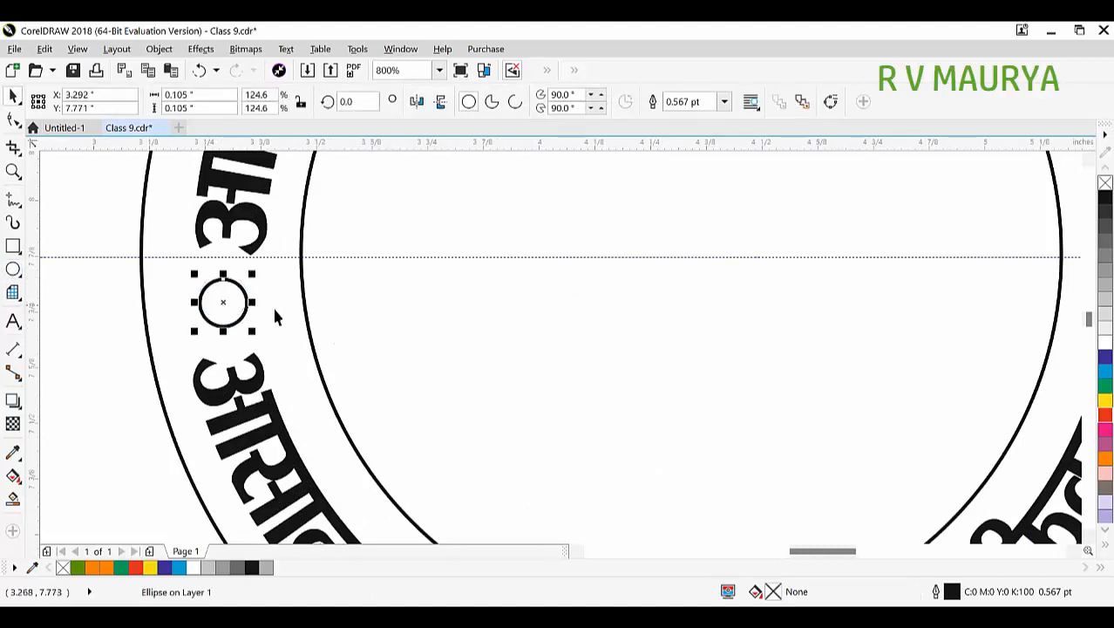
left_click(1104, 370)
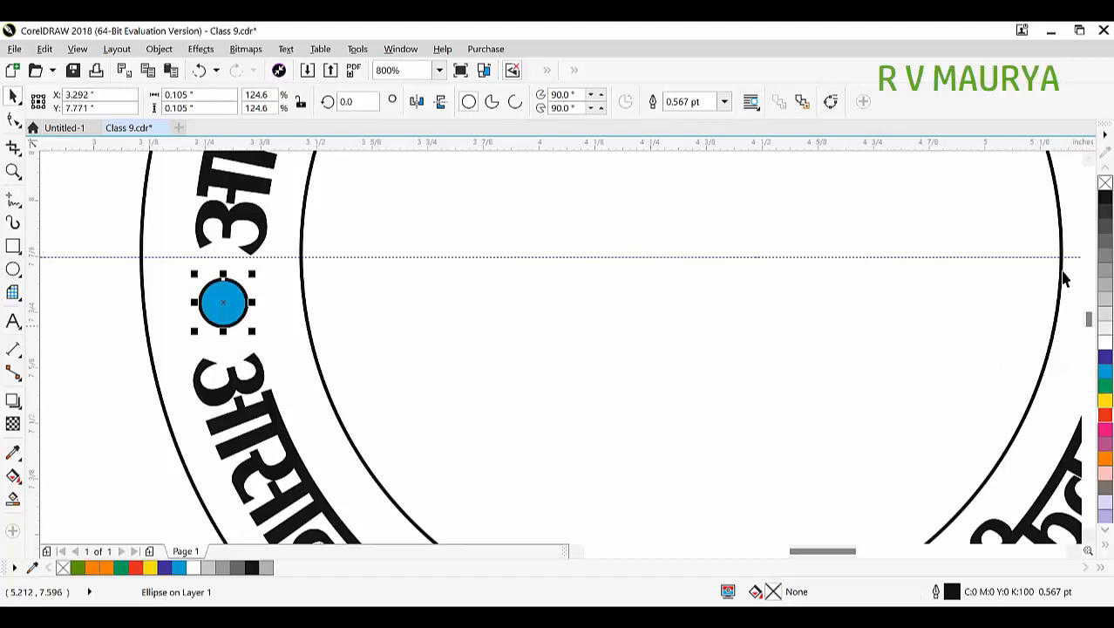
right_click(1105, 182)
- Copy the cyan dot horizontally into the matching gap on the ring's right side
scroll(242, 305, "down", 1)
left_click_drag(244, 303, 685, 358)
right_click(684, 358)
key("F7")
left_click(685, 358)
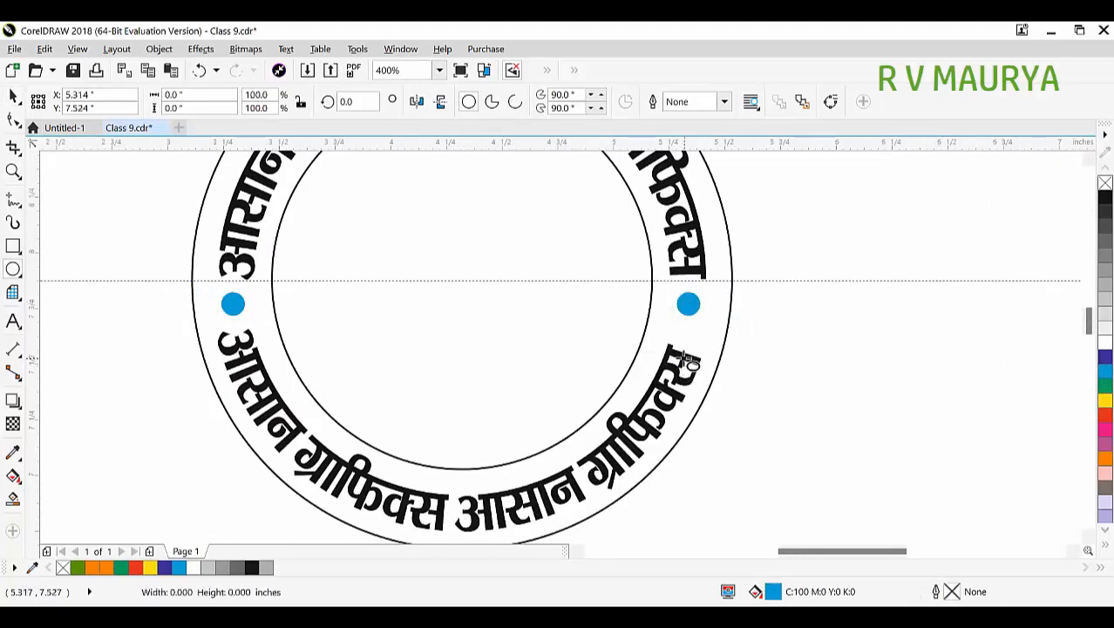
- Extend the right end of the lower text's arc to about 345 degrees, closer to the cyan dot
left_click(13, 120)
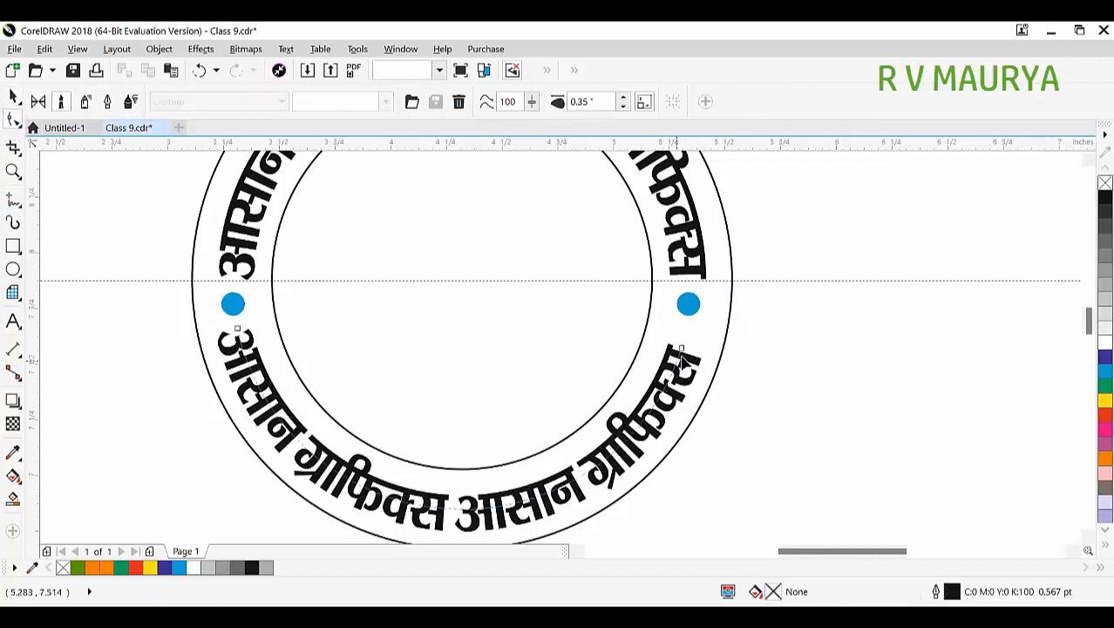
left_click(683, 349)
left_click(684, 354)
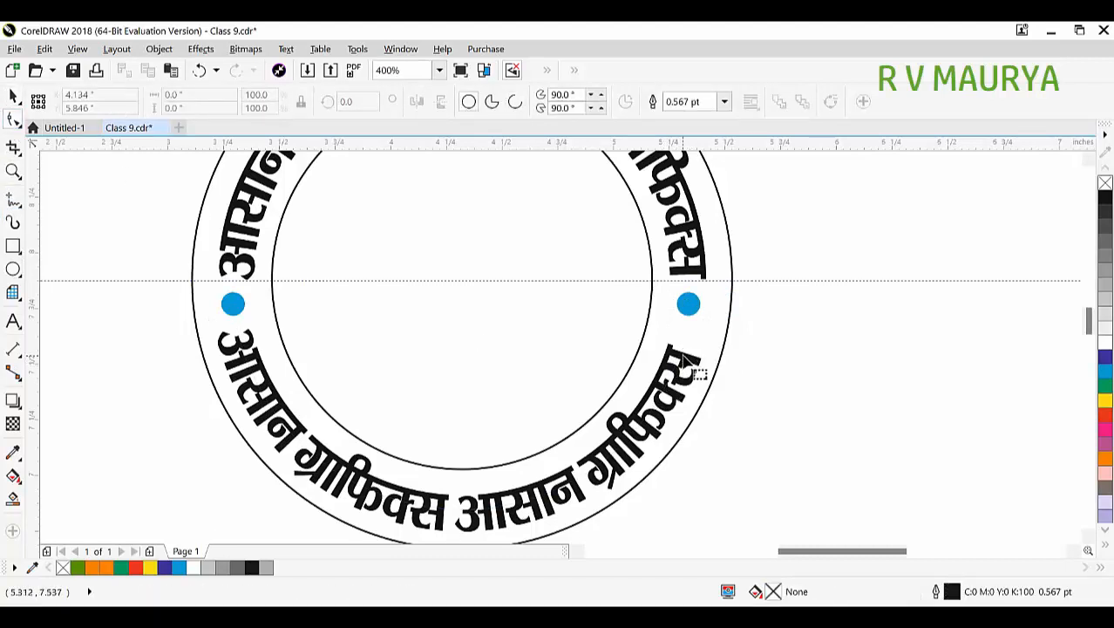
left_click(684, 354)
left_click_drag(685, 353, 693, 347)
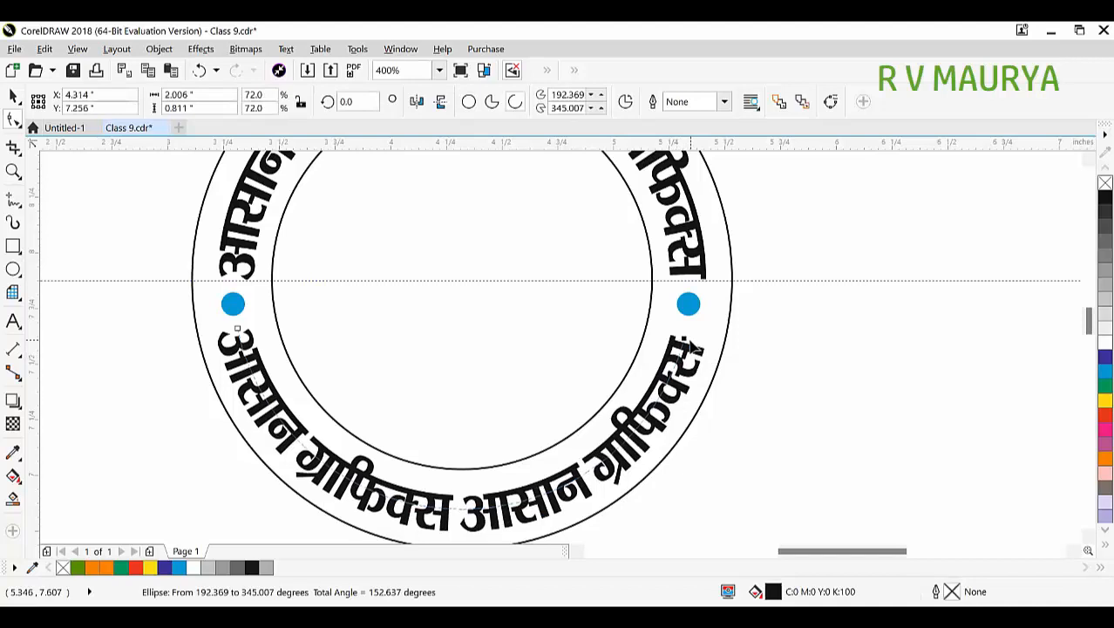
key("space")
left_click(824, 358)
- Thicken the outlines of the inner and outer black circles together
scroll(578, 310, "down", 2)
key("z")
left_click_drag(391, 209, 674, 386)
key("space")
left_click(627, 286)
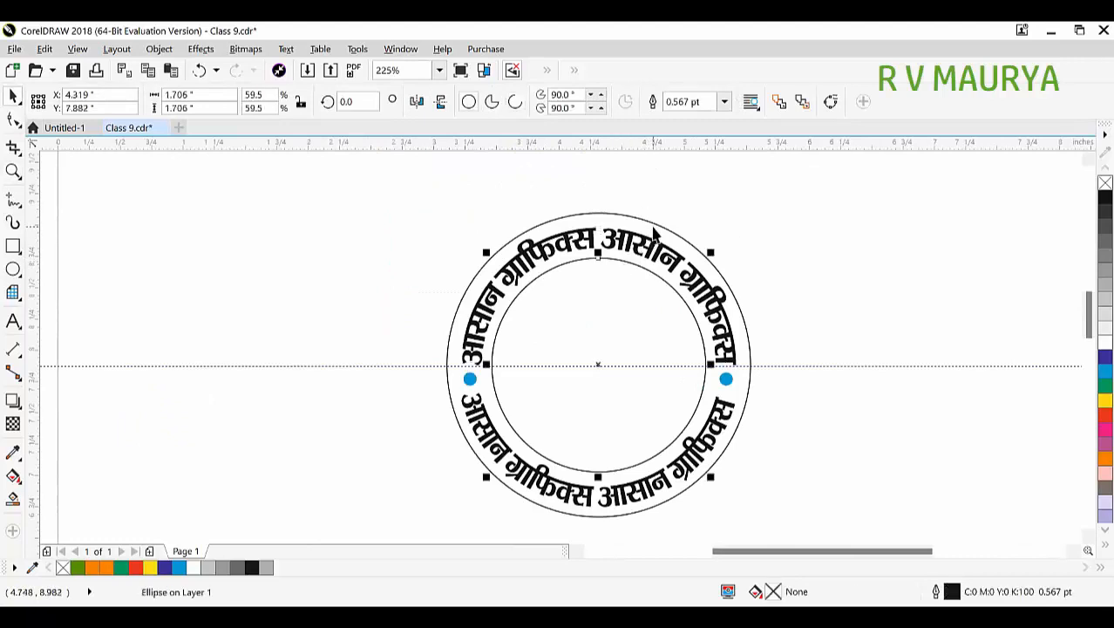
left_click(660, 228, "shift")
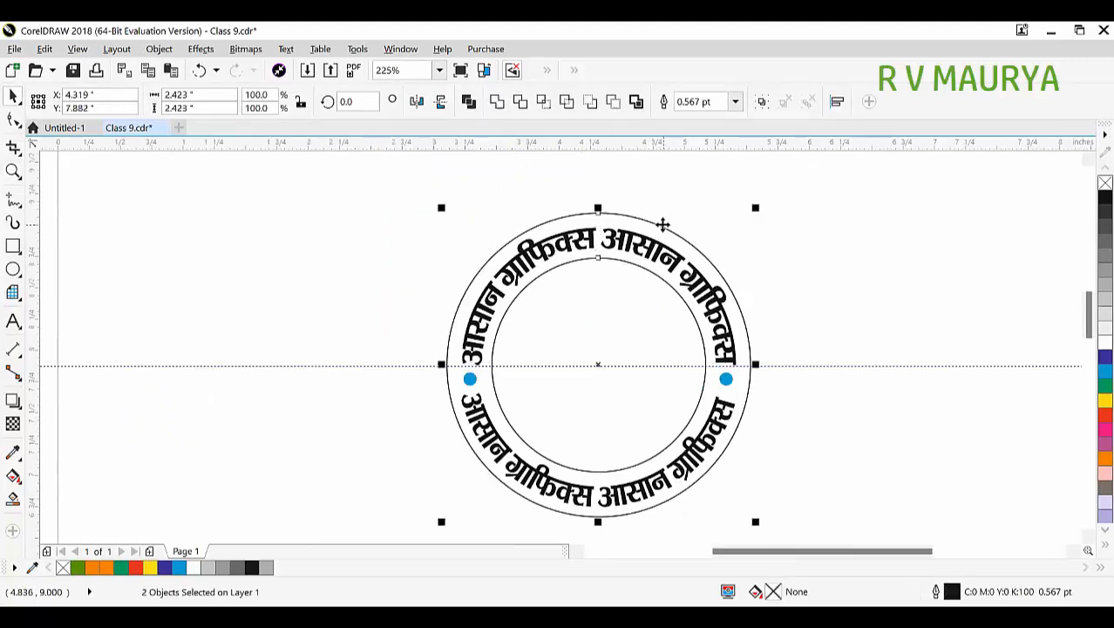
left_click(876, 249)
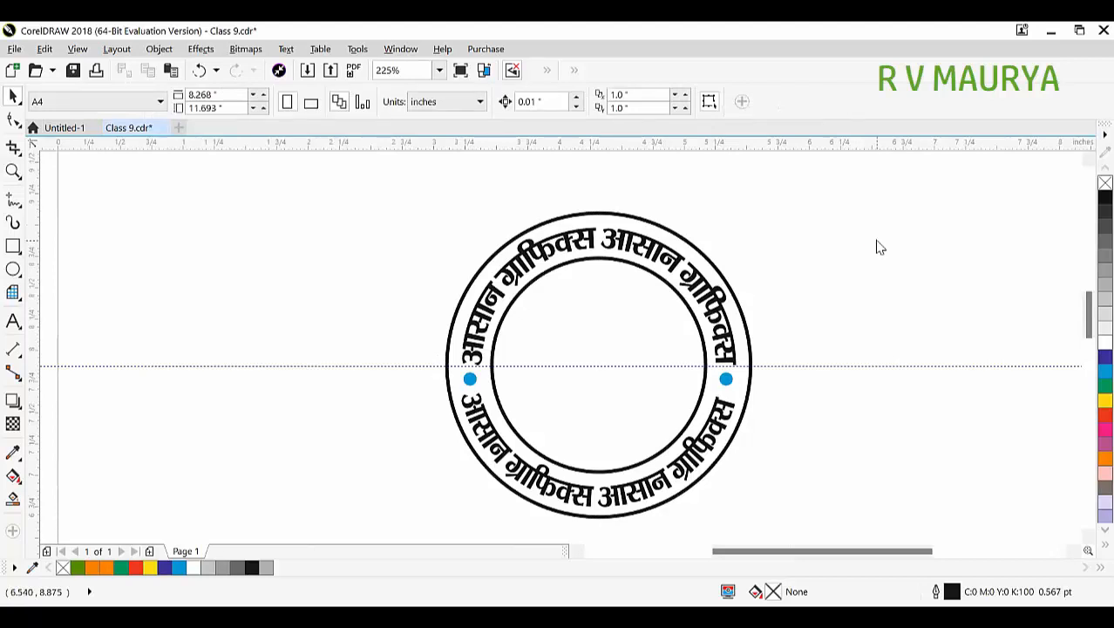
- Import the classroom photo IMG20220905121642.jpg from the Downloads folder into the drawing
key("ctrl+i")
scroll(650, 393, "down", 10)
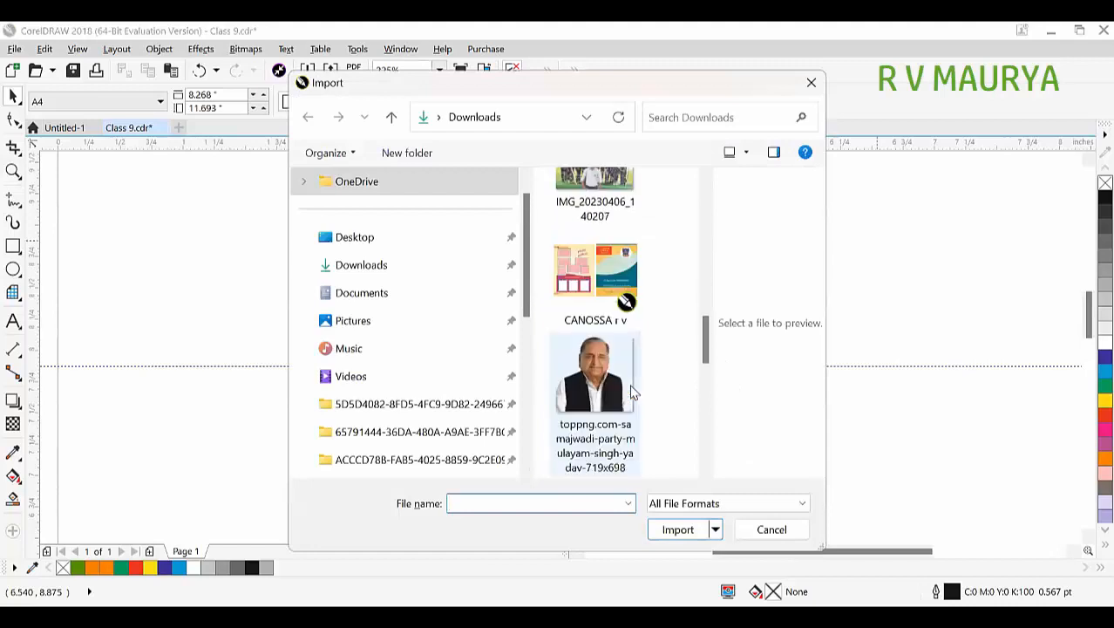
scroll(621, 384, "down", 6)
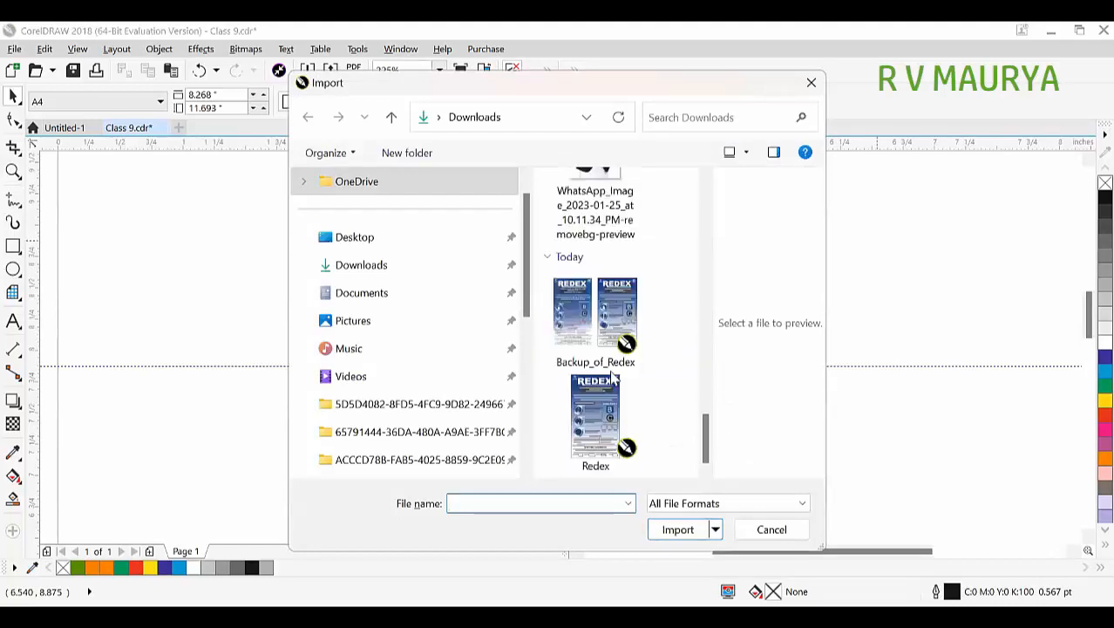
scroll(610, 375, "up", 10)
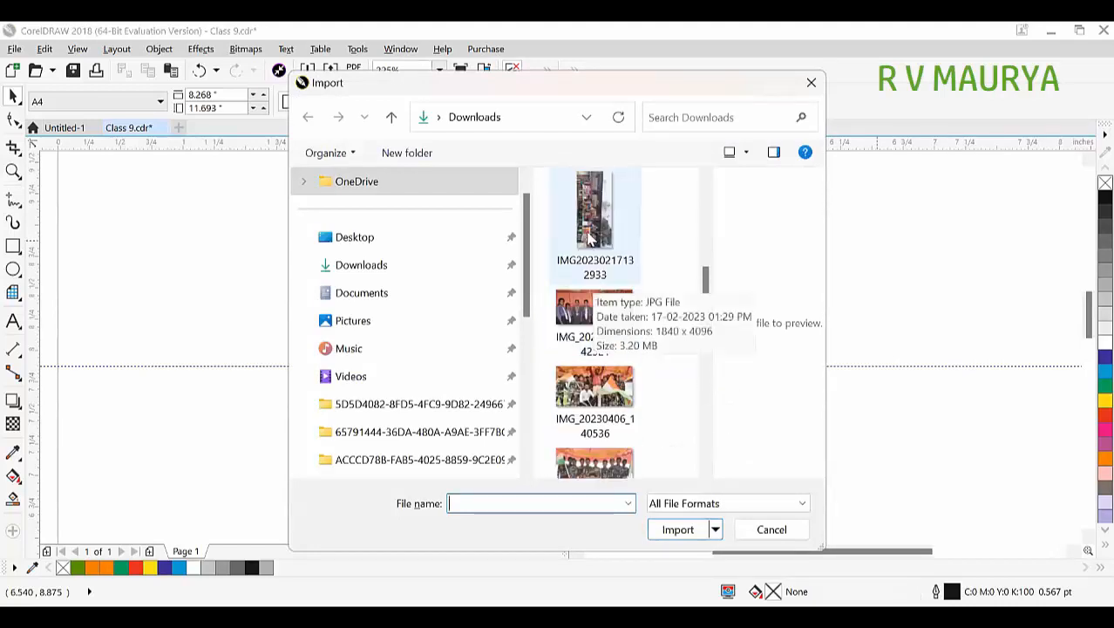
scroll(589, 238, "up", 4)
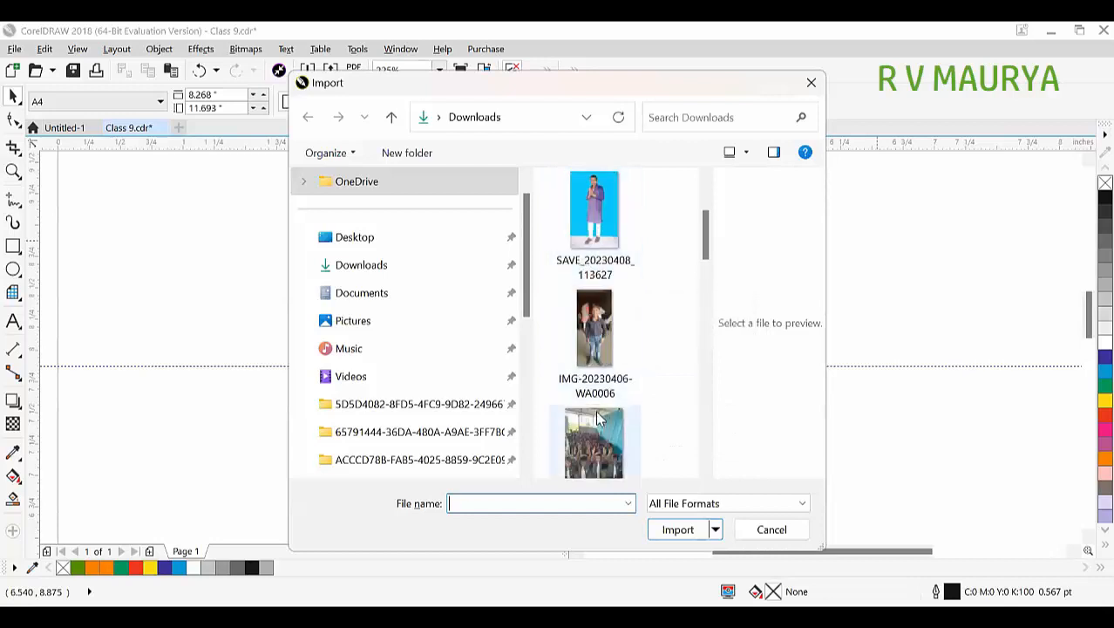
left_click(598, 419)
double_click(600, 401)
left_click(601, 402)
scroll(721, 313, "down", 2)
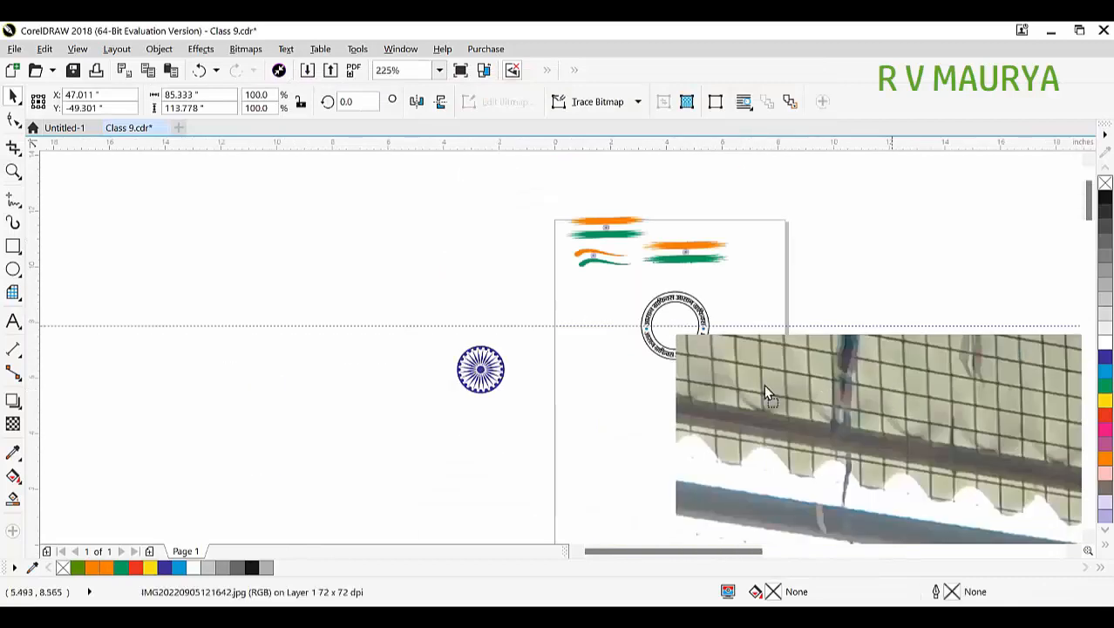
- Scale the imported classroom photo down to roughly page size and move it near the ring design
left_click_drag(764, 385, 361, 294)
left_click_drag(268, 236, 538, 350)
scroll(473, 298, "down", 3)
left_click_drag(627, 370, 616, 288)
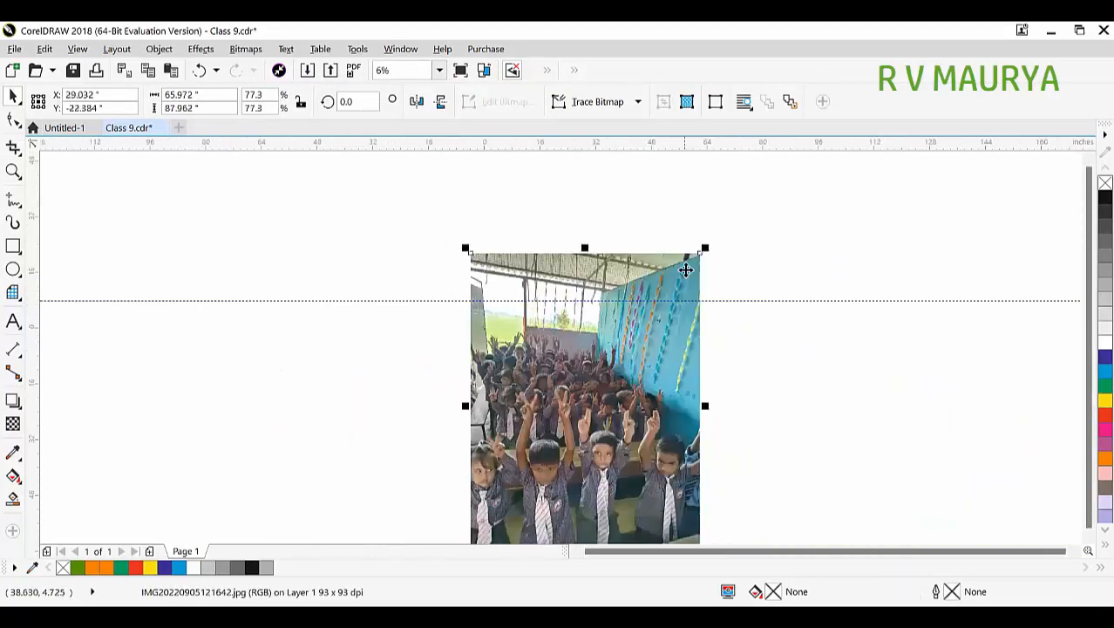
mouse_move(704, 245)
left_mouse_down()
mouse_move(619, 362)
mouse_move(638, 400)
left_mouse_up()
key("z")
mouse_move(658, 446)
left_mouse_down()
mouse_move(480, 239)
mouse_move(533, 181)
left_mouse_up()
key("F2")
left_click_drag(348, 170, 701, 307)
left_click_drag(834, 244, 812, 270)
left_click_drag(877, 213, 716, 432)
left_click_drag(668, 482, 645, 283)
- Delete the imported classroom photo from the drawing
key("Delete")
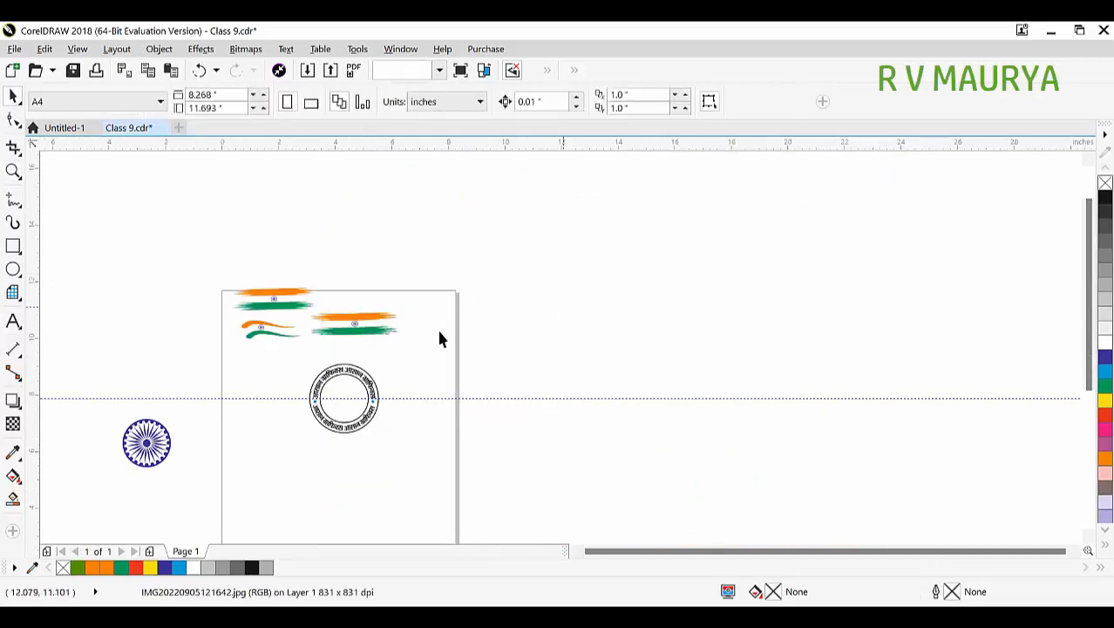
scroll(336, 391, "up", 4)
left_click(540, 424)
key("Delete")
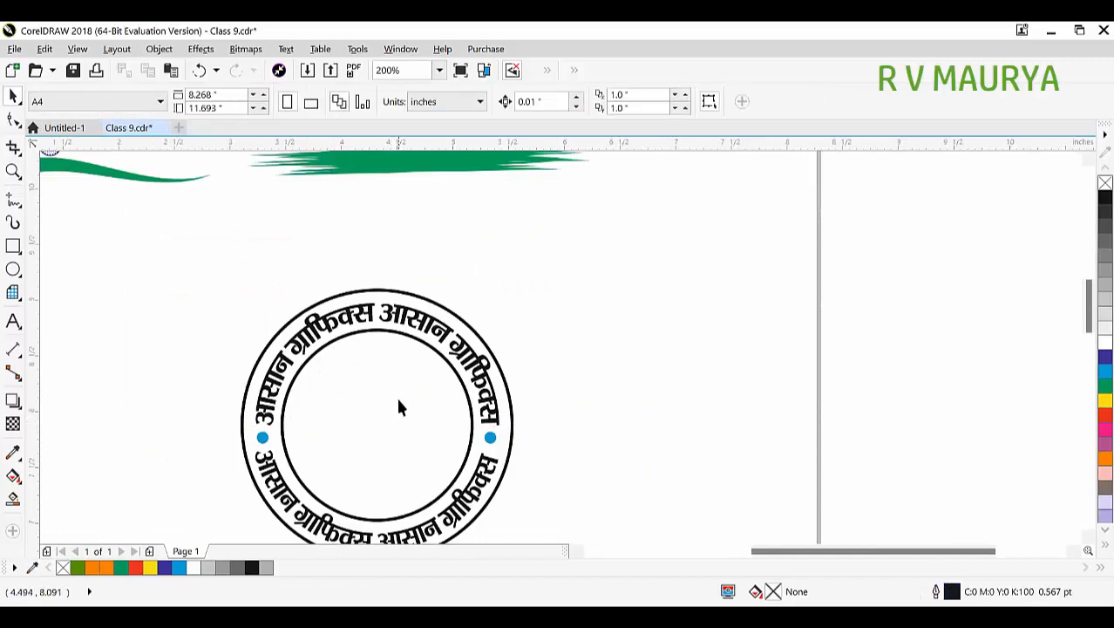
- Add the artistic text RV in Arial, scale it to about 74.5 pt and place it inside the inner circle
left_click(13, 321)
left_click(529, 349)
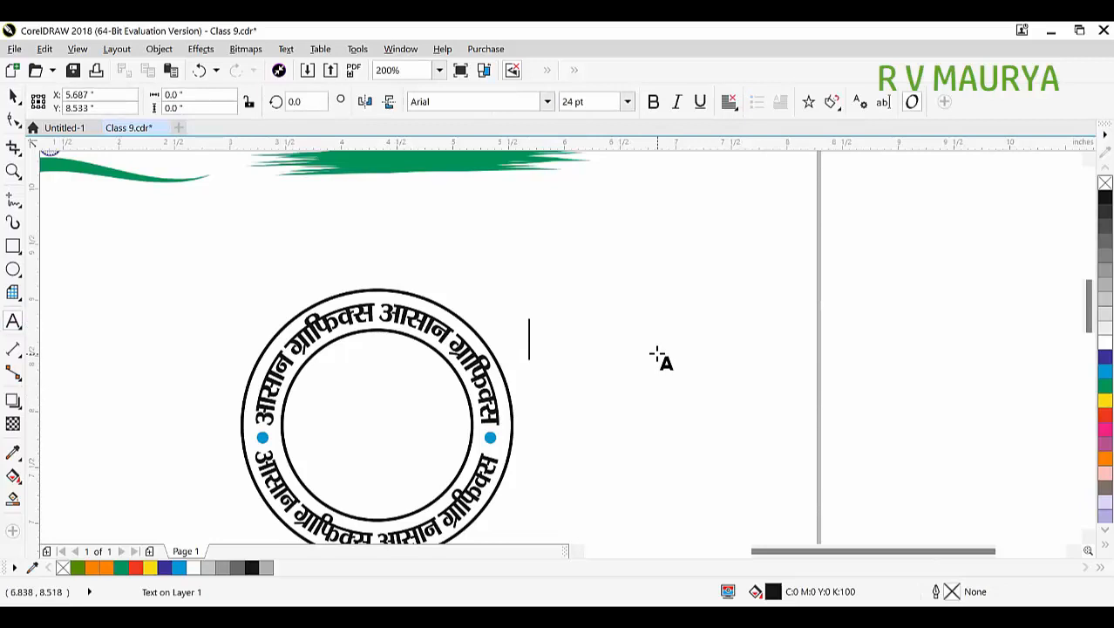
type("RV")
key("ctrl+space")
left_click_drag(582, 355, 624, 391)
left_click_drag(590, 334, 406, 415)
left_click_drag(494, 361, 453, 375)
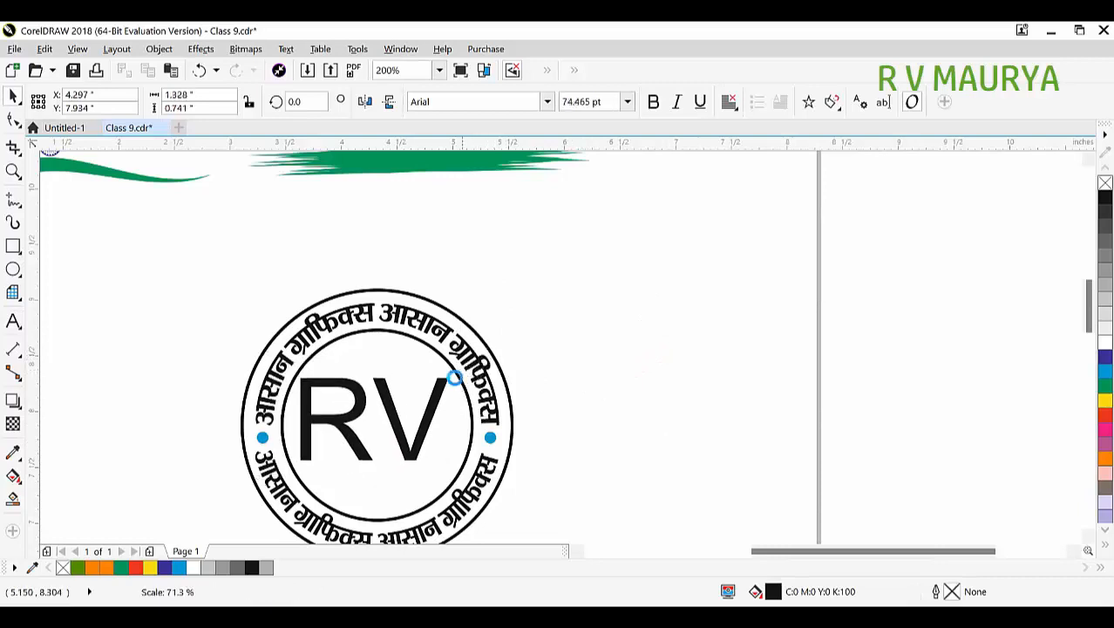
- Center the RV text on the inner circle and scale it down to about 52.4 pt
left_click(445, 357, "shift")
left_click(441, 388)
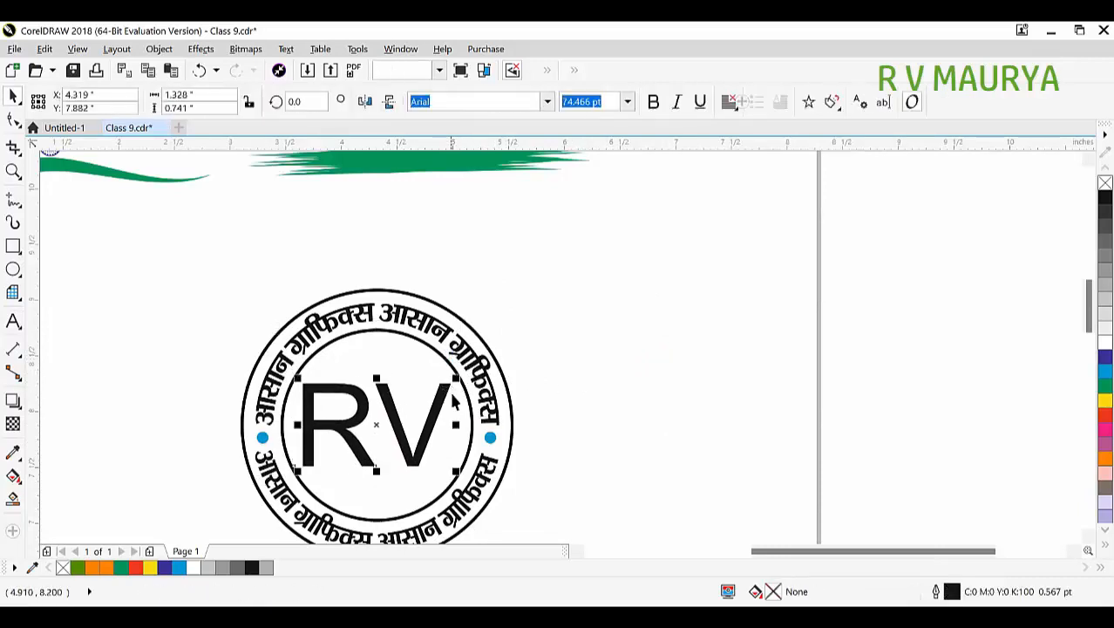
left_click_drag(453, 373, 454, 385)
left_click(624, 202)
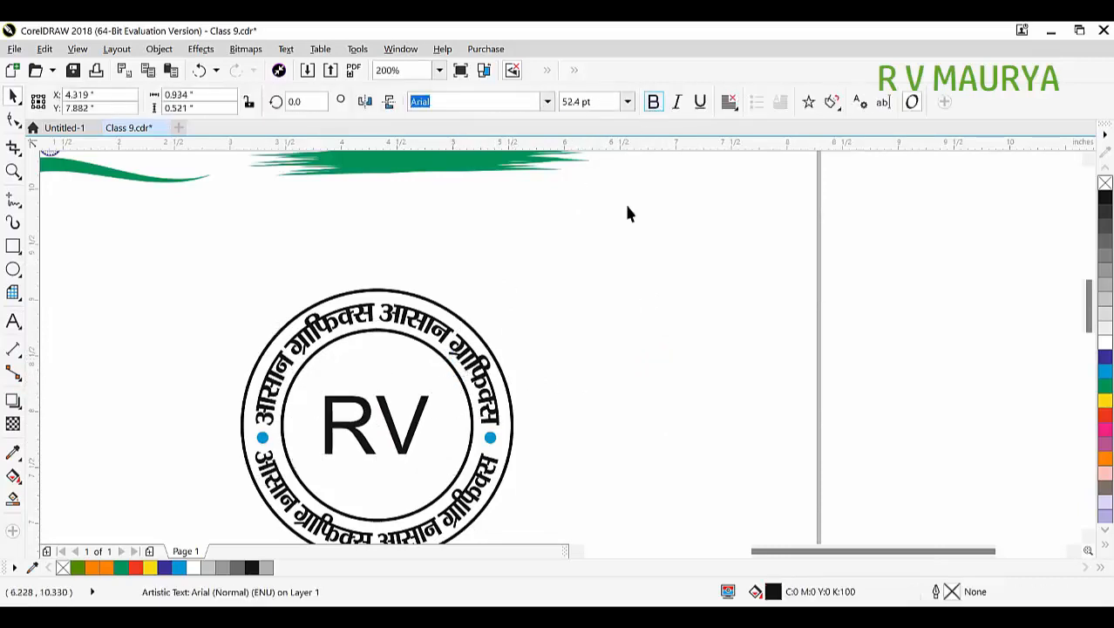
- Make the RV text bold, scale it up to about 63.6 pt and center it on the inner circle
key("F3")
key("z")
left_click_drag(262, 270, 533, 455)
key("space")
left_click(563, 383)
left_click_drag(591, 400, 606, 436)
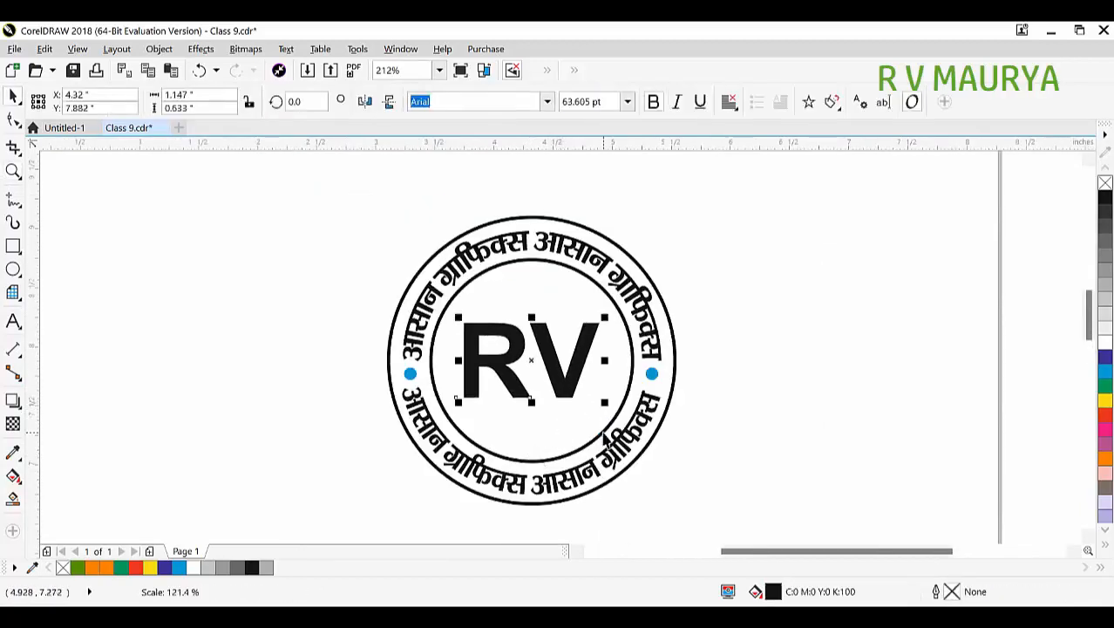
left_click(603, 375, "shift")
left_click(870, 391)
key("z")
left_click_drag(349, 201, 761, 495)
key("space")
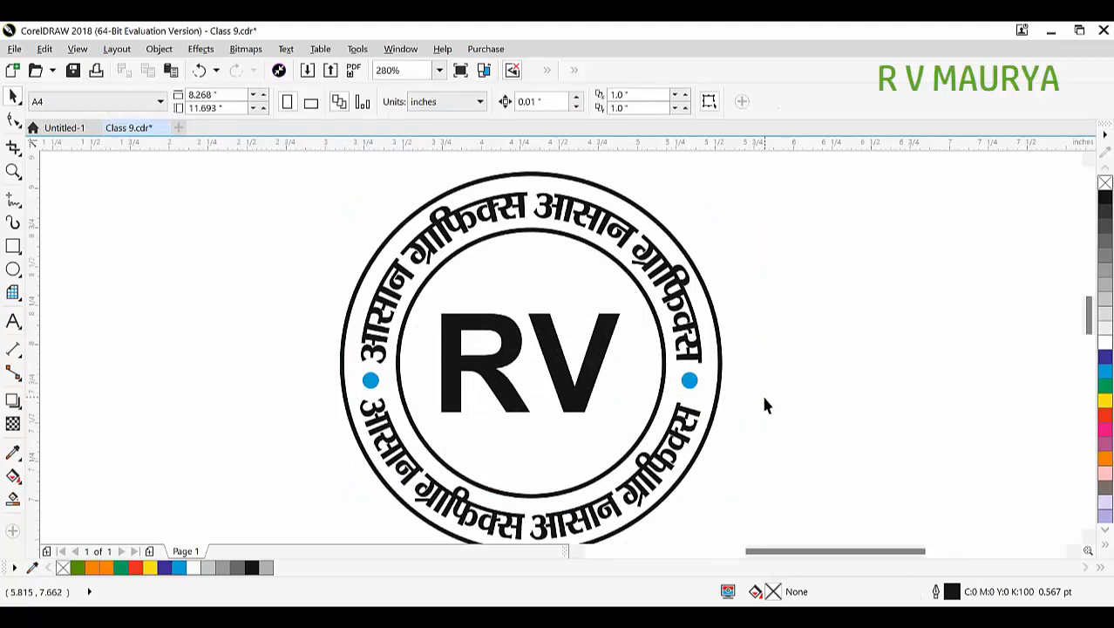
- Change the inner circle's outline color to red
left_click(614, 255)
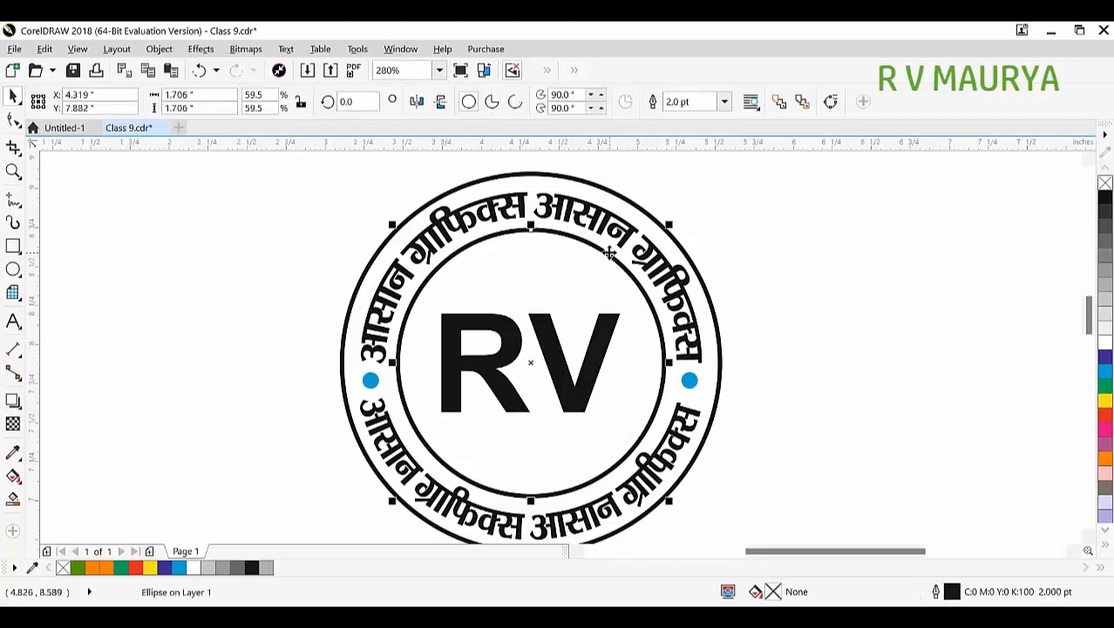
right_click(1104, 415)
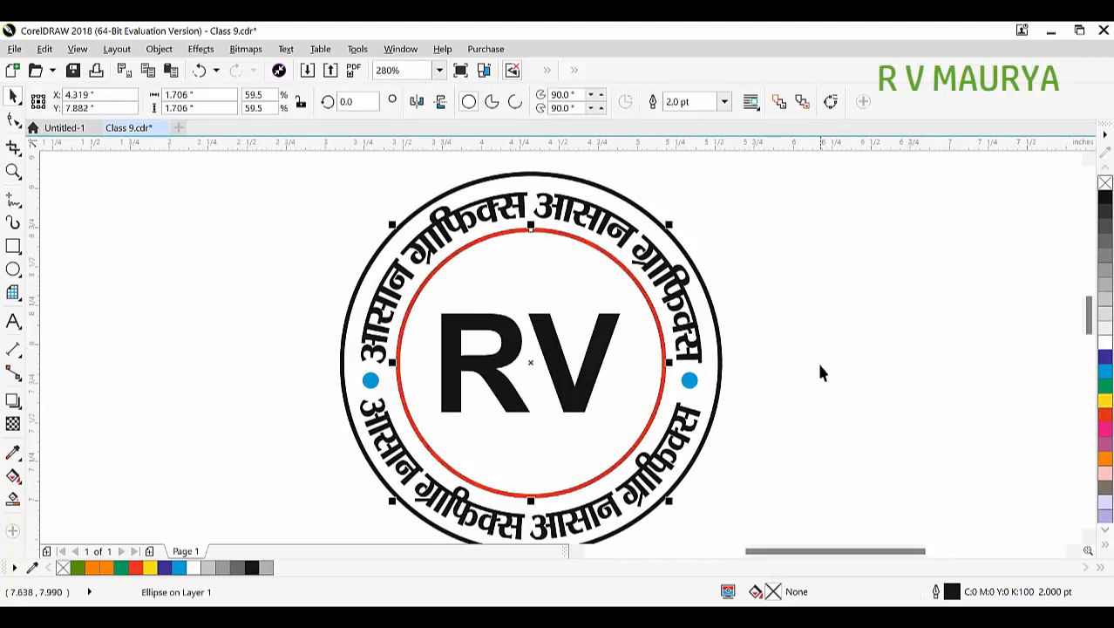
left_click(579, 361)
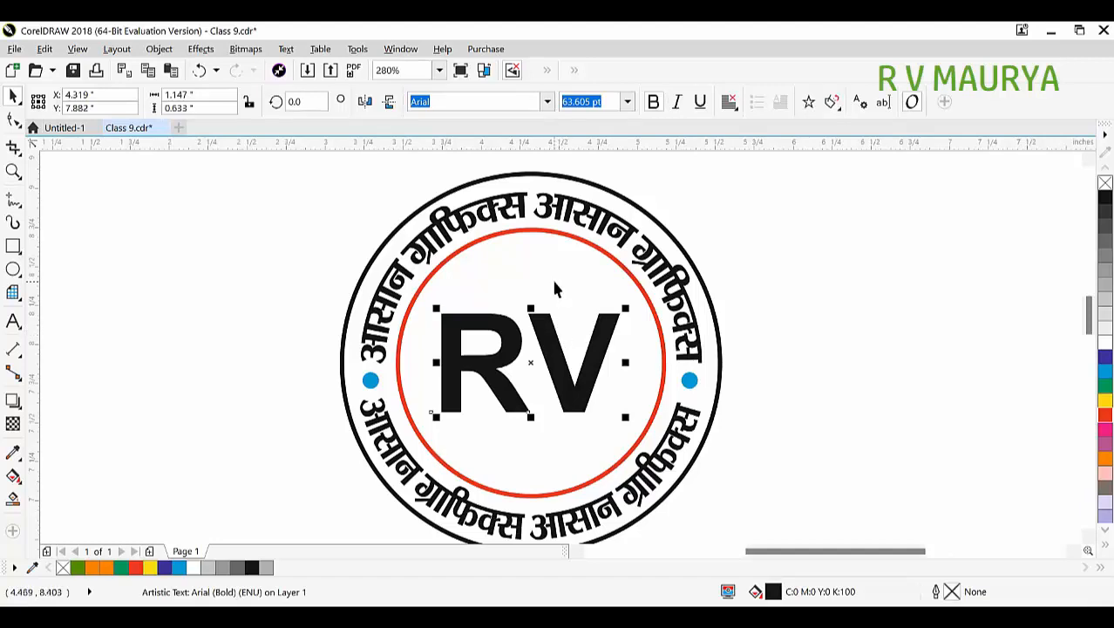
- Draw a horizontal line about 1.11 in long just above RV and place a copy of it just below the text
left_click(13, 202)
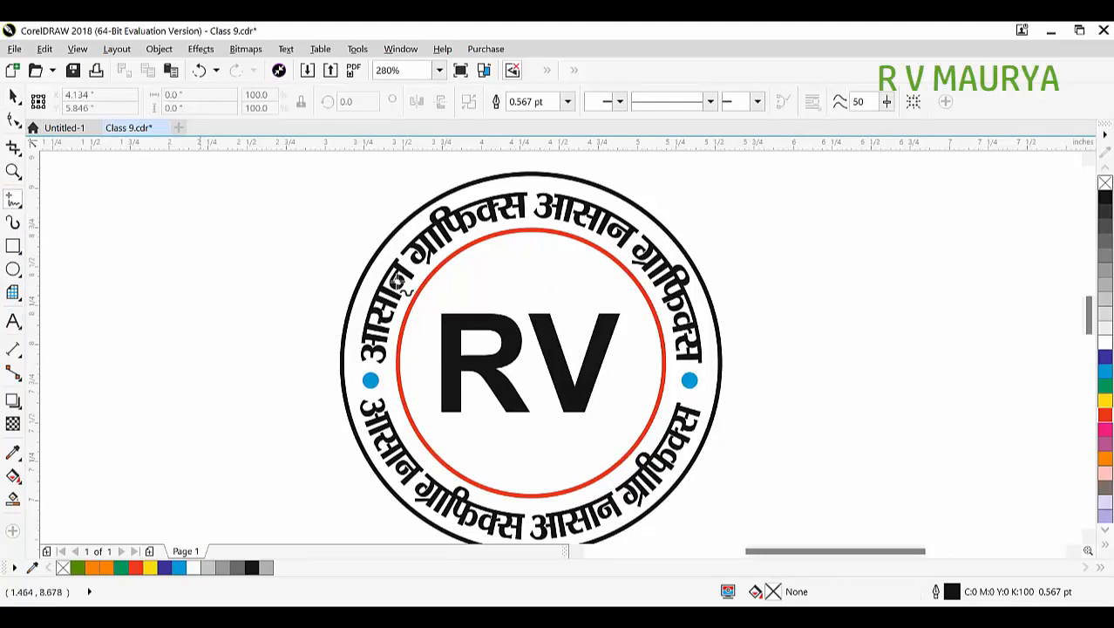
left_click(446, 299)
left_click(619, 300)
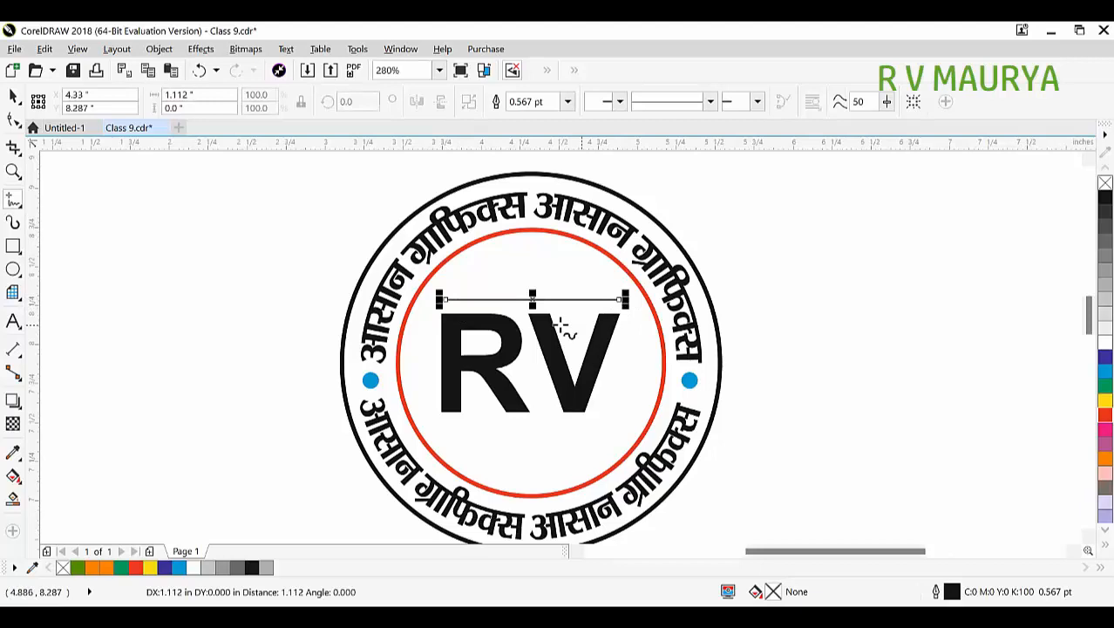
key("space")
left_click_drag(546, 300, 557, 424)
right_click(556, 425)
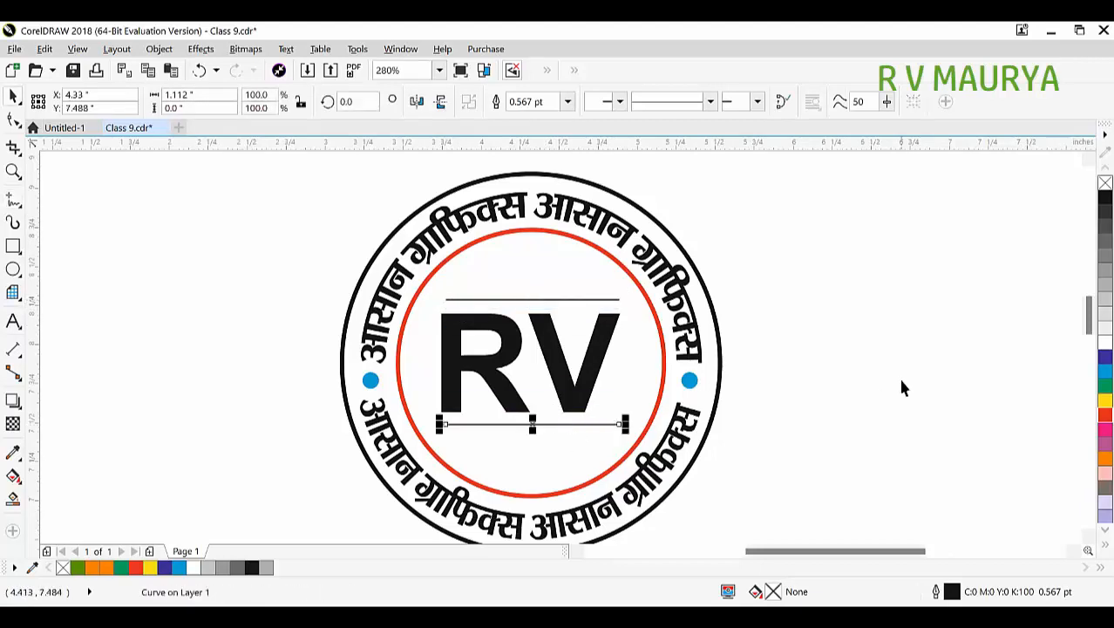
- Stretch both horizontal lines evenly to about 5.22 in long and set their outline width to 1.5 pt
left_click_drag(820, 280, 457, 461)
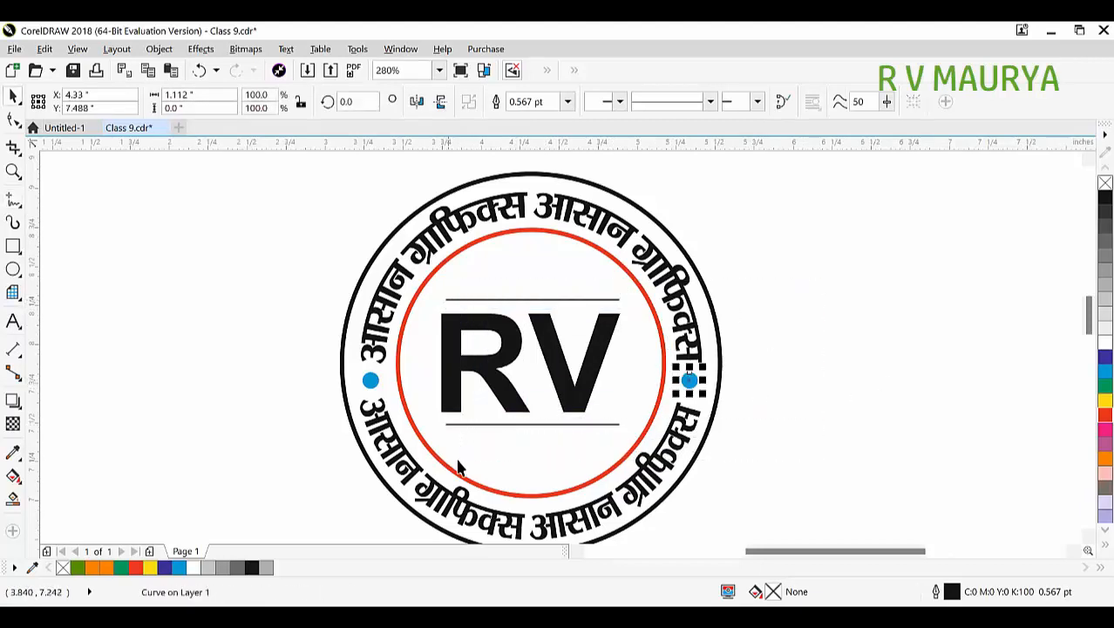
left_click(784, 363)
left_click(606, 424)
left_click(603, 316, "shift")
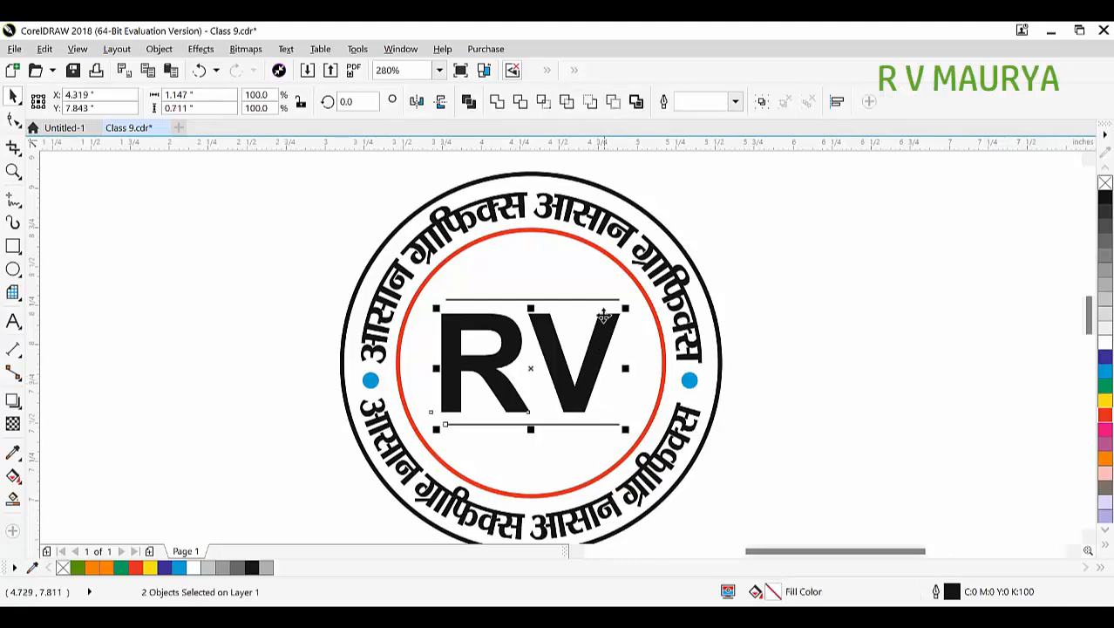
left_click(812, 341)
left_click(610, 300)
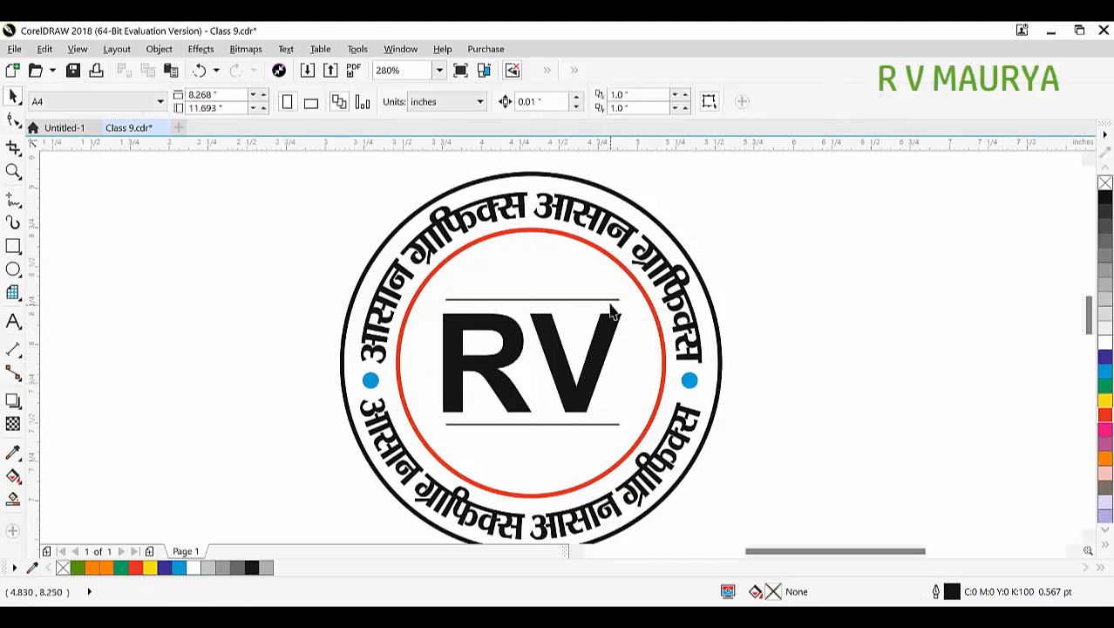
left_click(599, 425, "shift")
left_click_drag(625, 362, 945, 375)
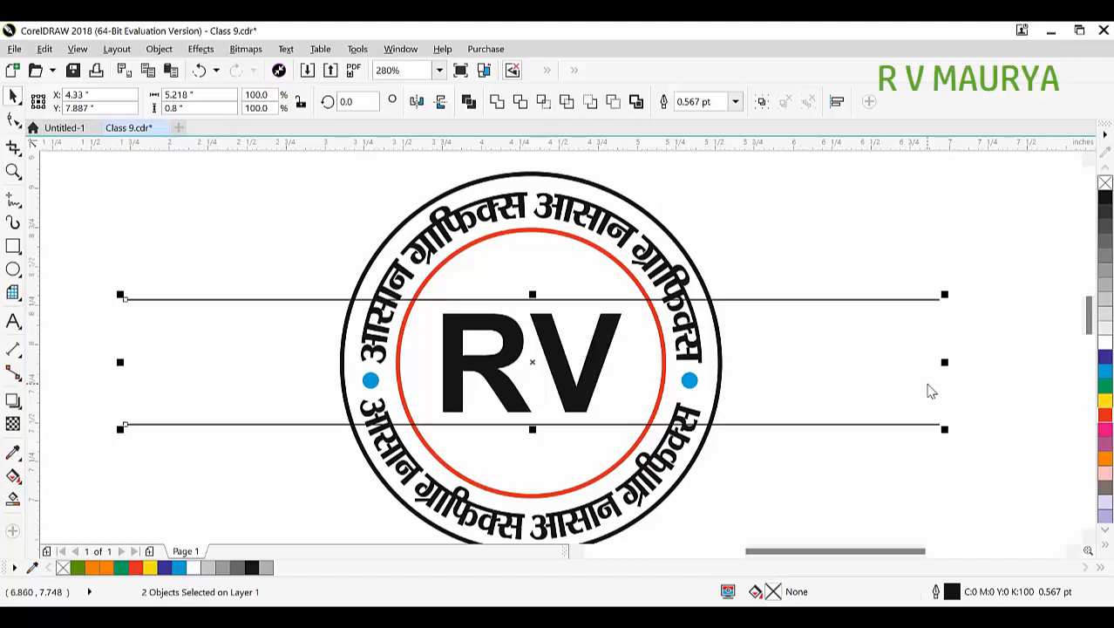
left_click(735, 101)
left_click(689, 180)
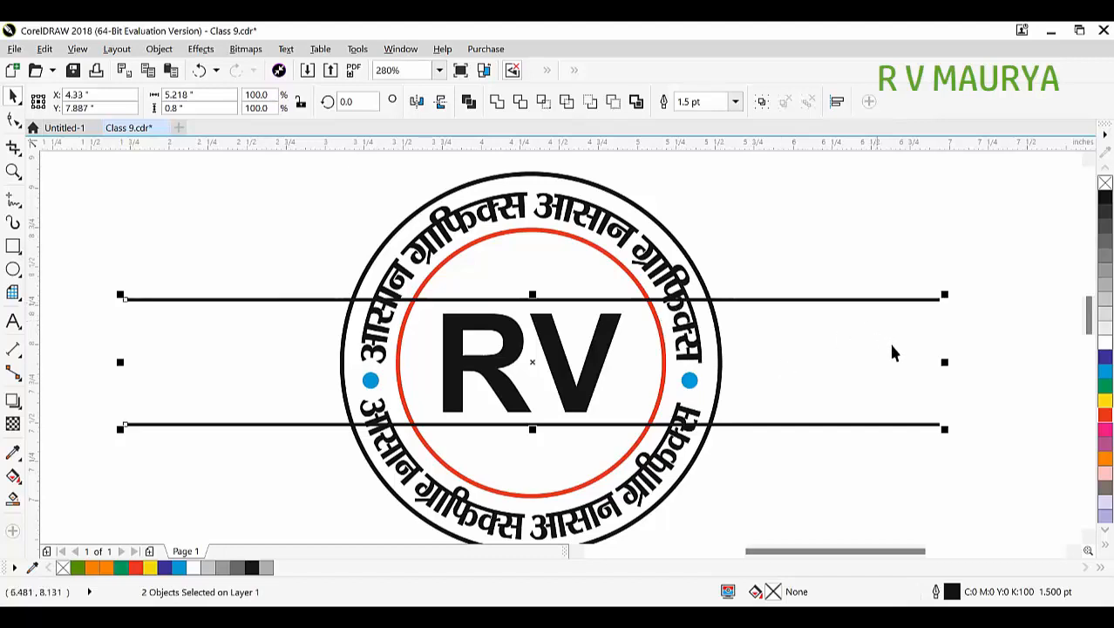
- Shorten both horizontal lines evenly to about 1.51 in so their ends meet the red inner circle
left_click_drag(944, 361, 658, 404)
scroll(404, 430, "up", 5)
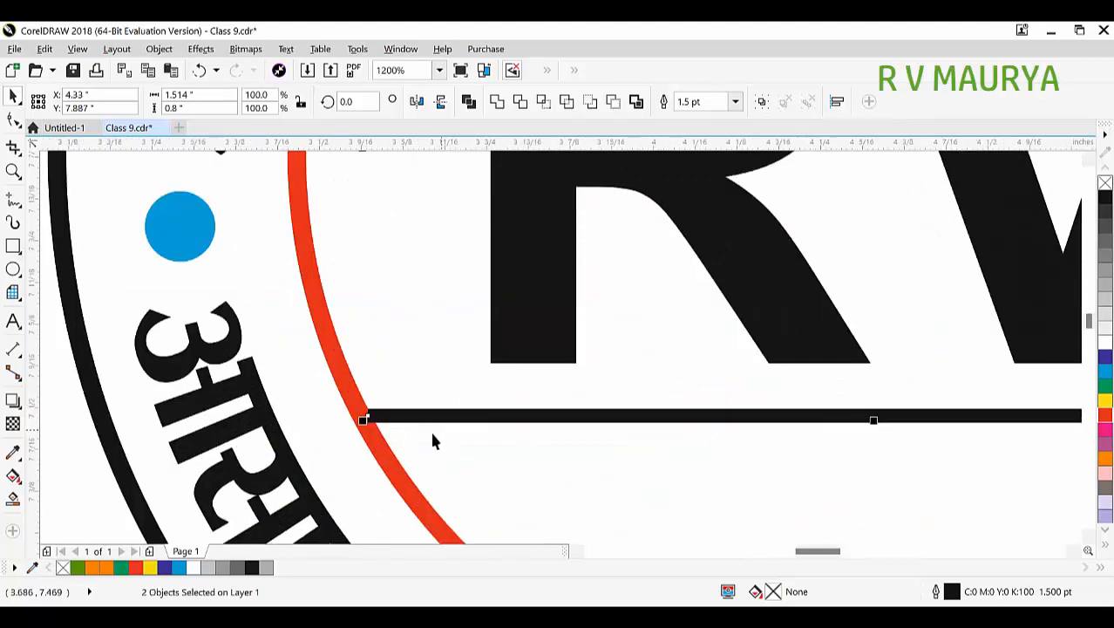
scroll(359, 366, "down", 5)
left_click_drag(357, 349, 85, 363)
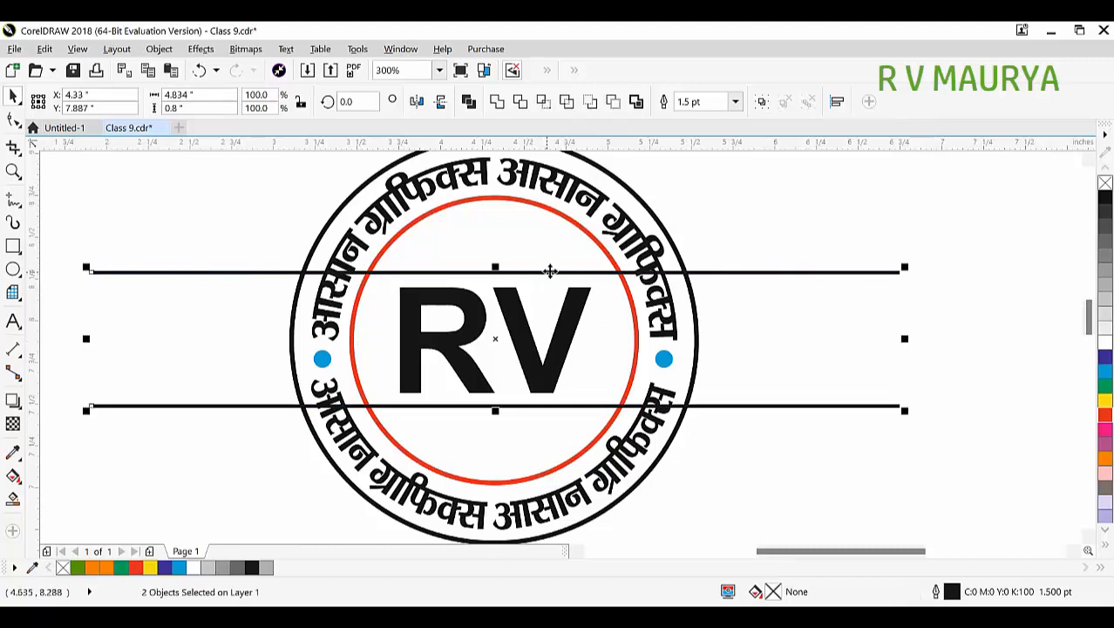
key("ctrl+z")
left_click(552, 210)
left_click(871, 312)
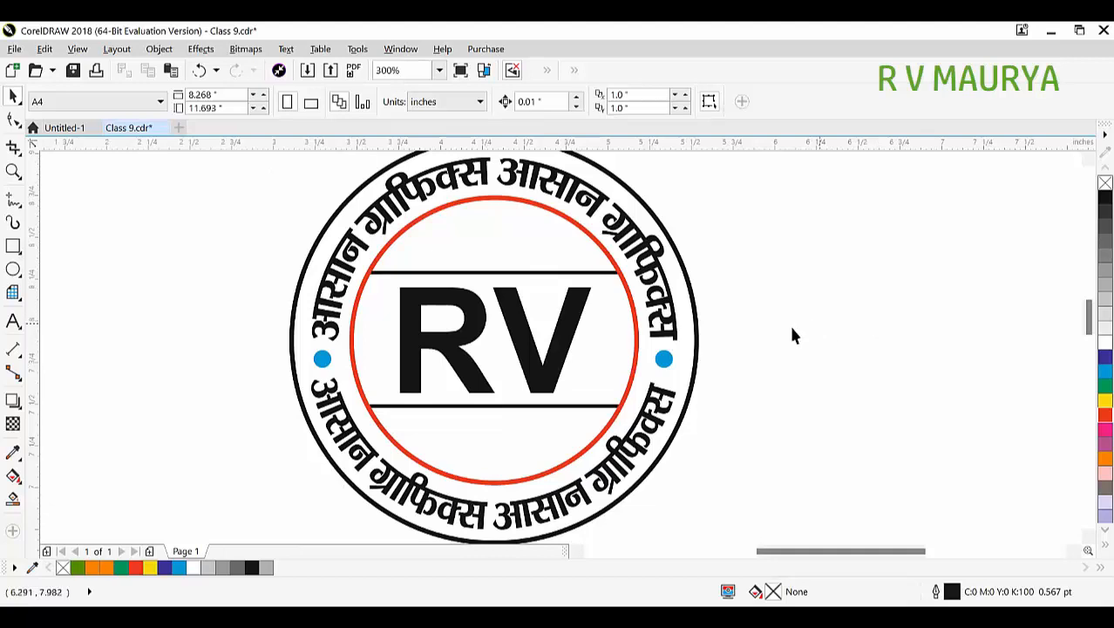
key("ctrl+z")
left_click_drag(902, 338, 626, 359)
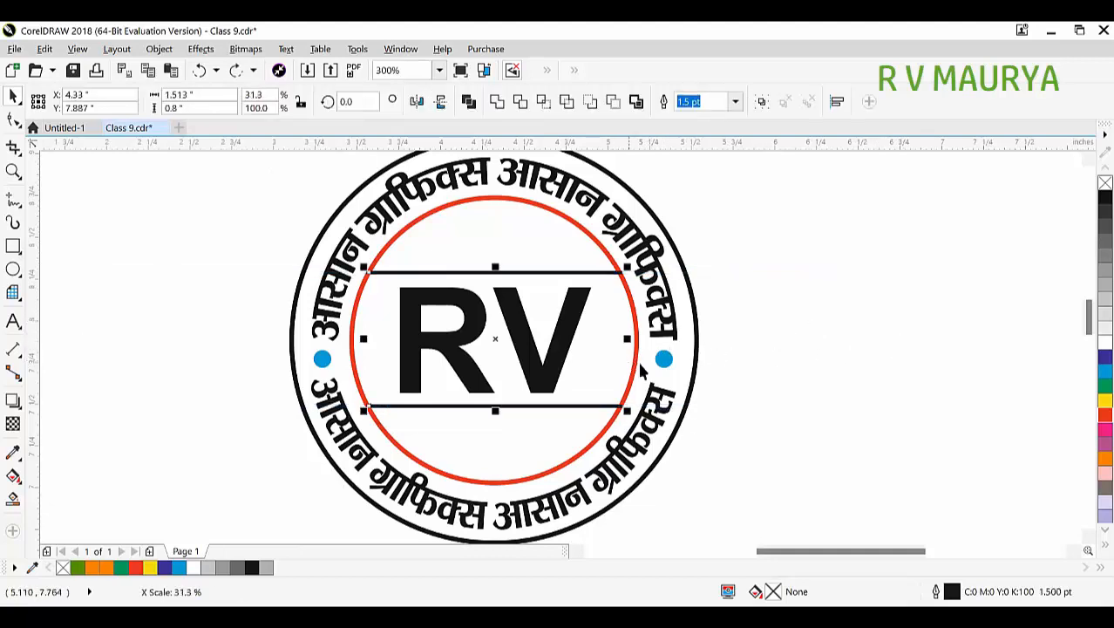
left_click(833, 385)
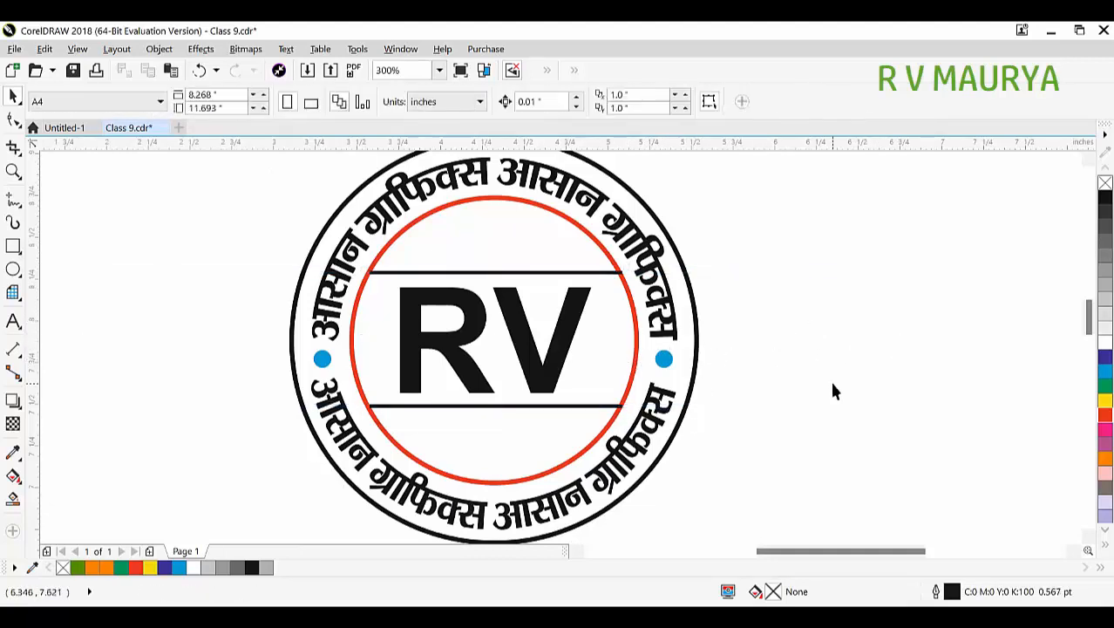
- Change the inner circle's outline color to black
left_click(614, 263)
right_click(1104, 198)
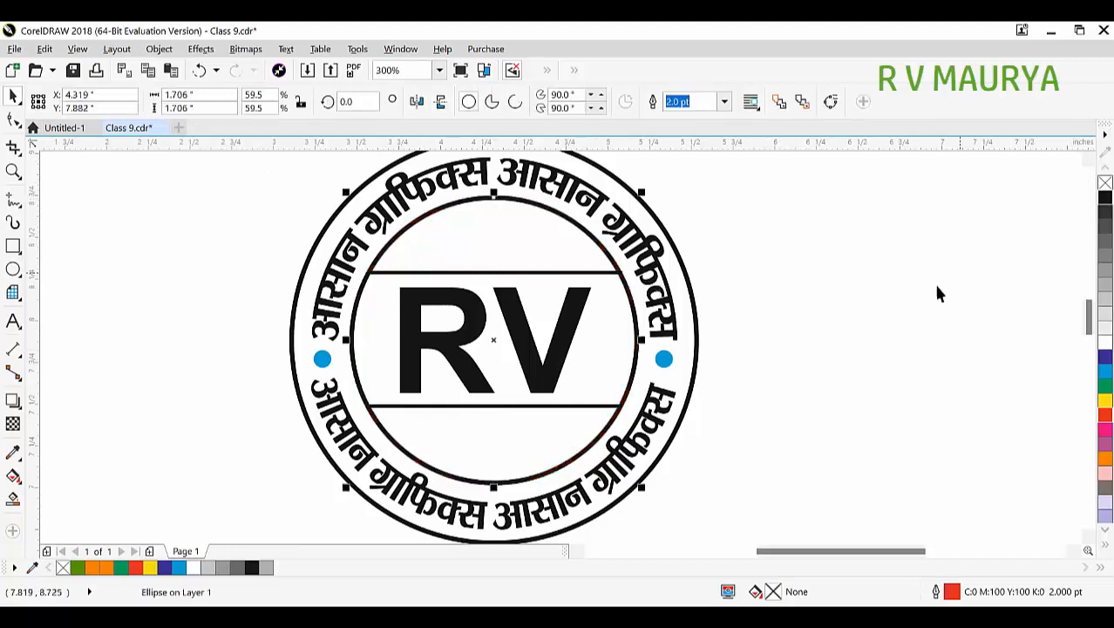
left_click(935, 295)
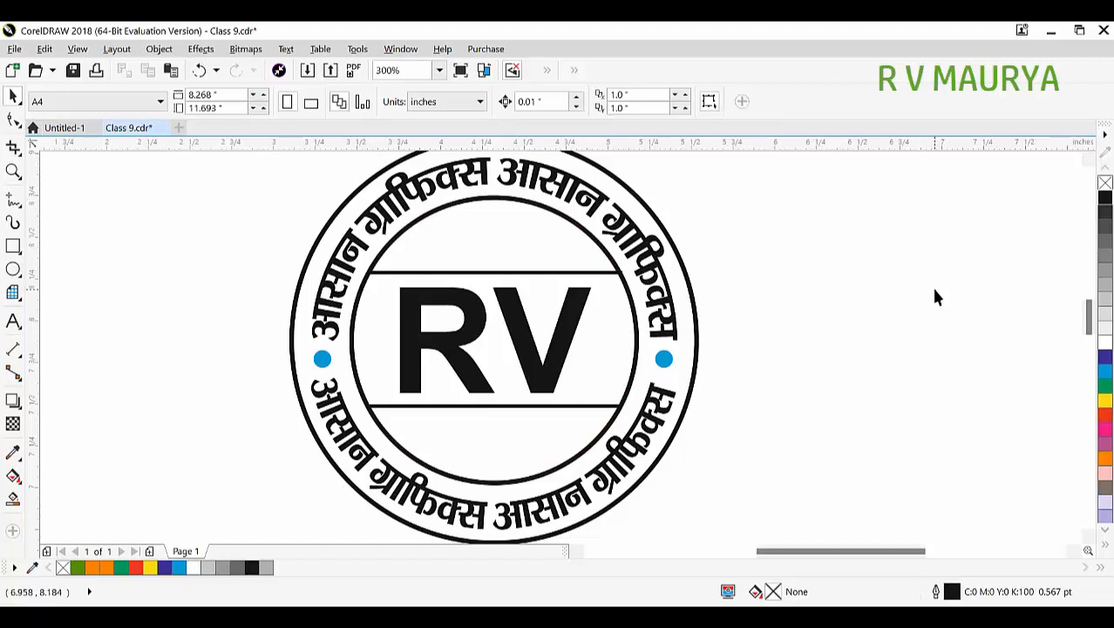
left_click(595, 244)
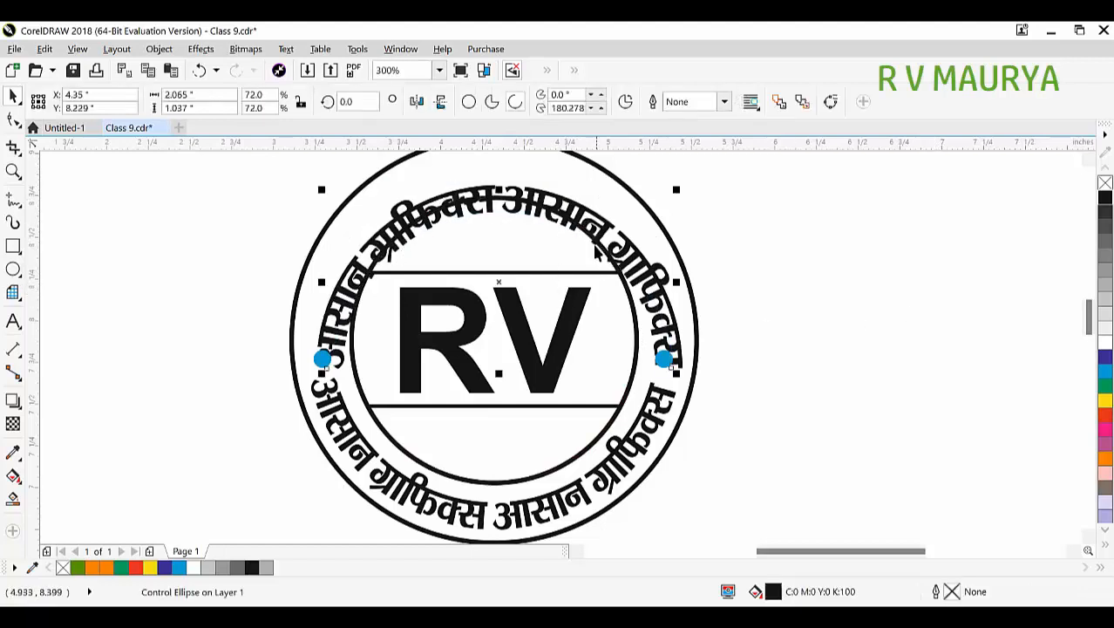
left_click(593, 247)
left_click(584, 253)
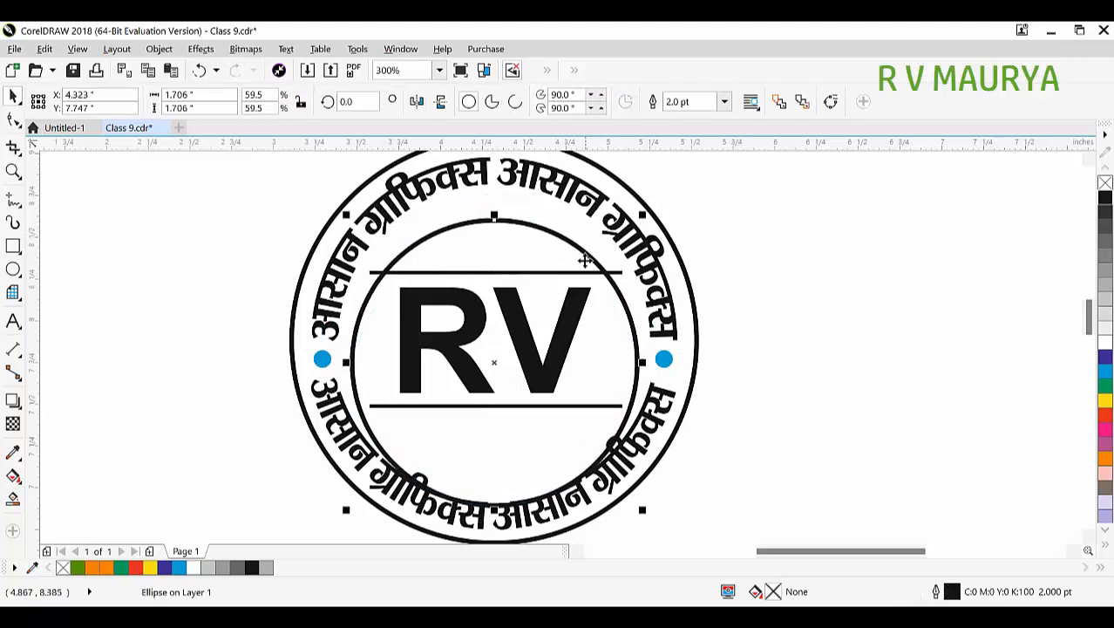
key("ctrl+z")
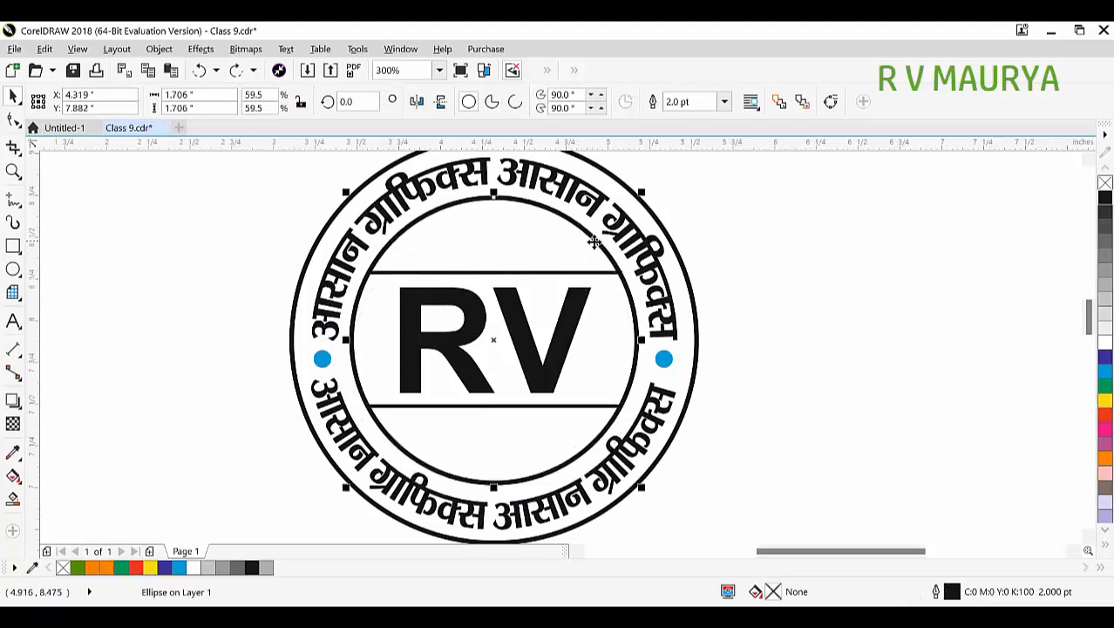
left_click(563, 273)
key("Delete")
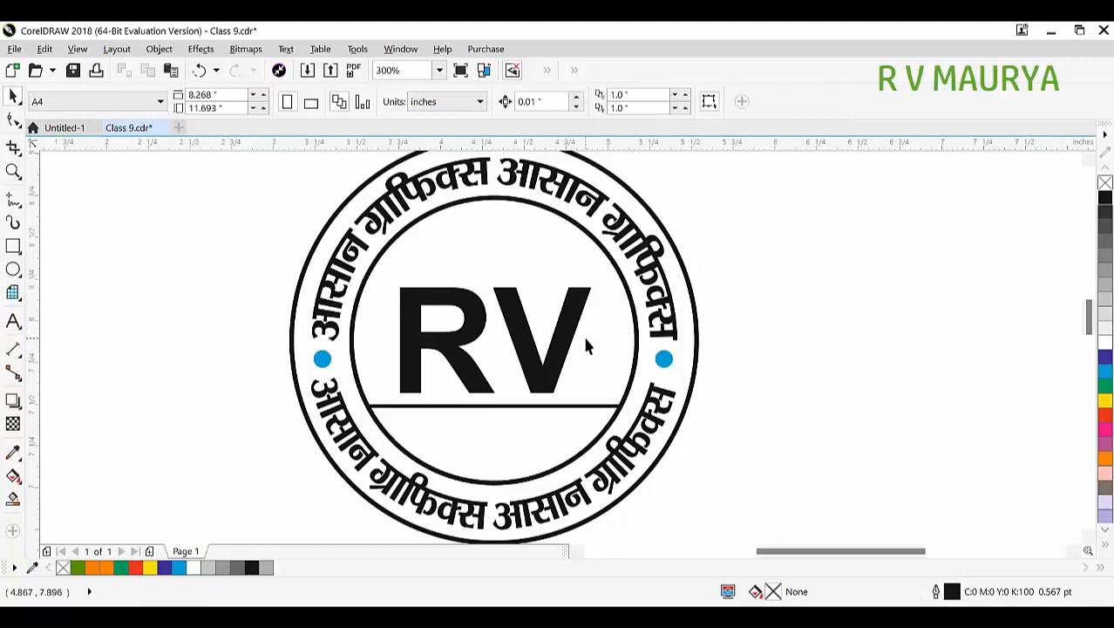
left_click(588, 245)
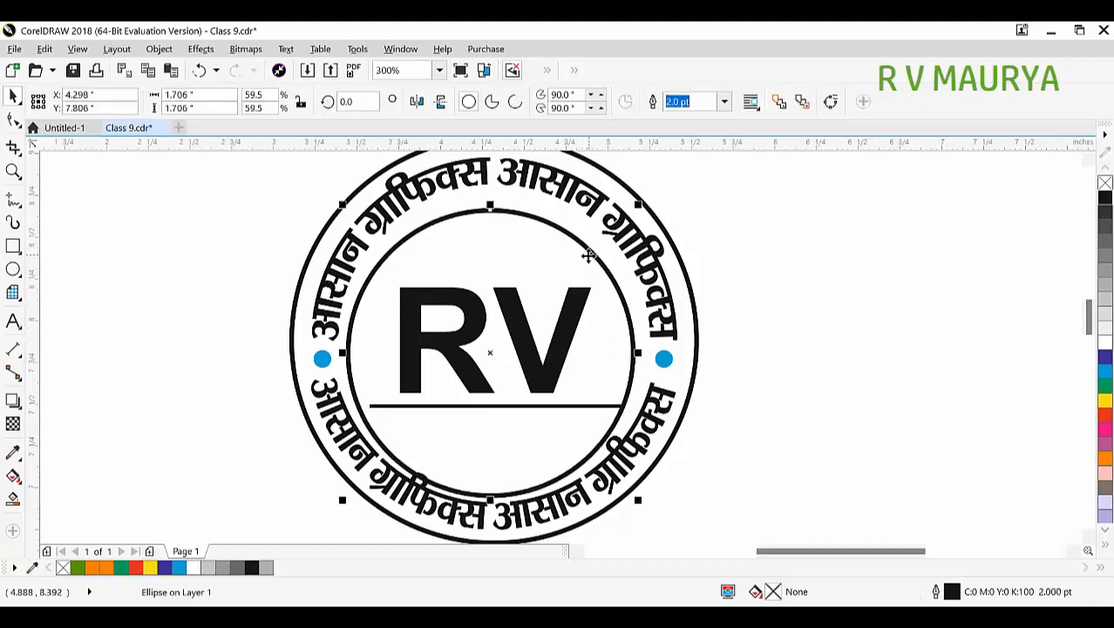
key("ctrl+z")
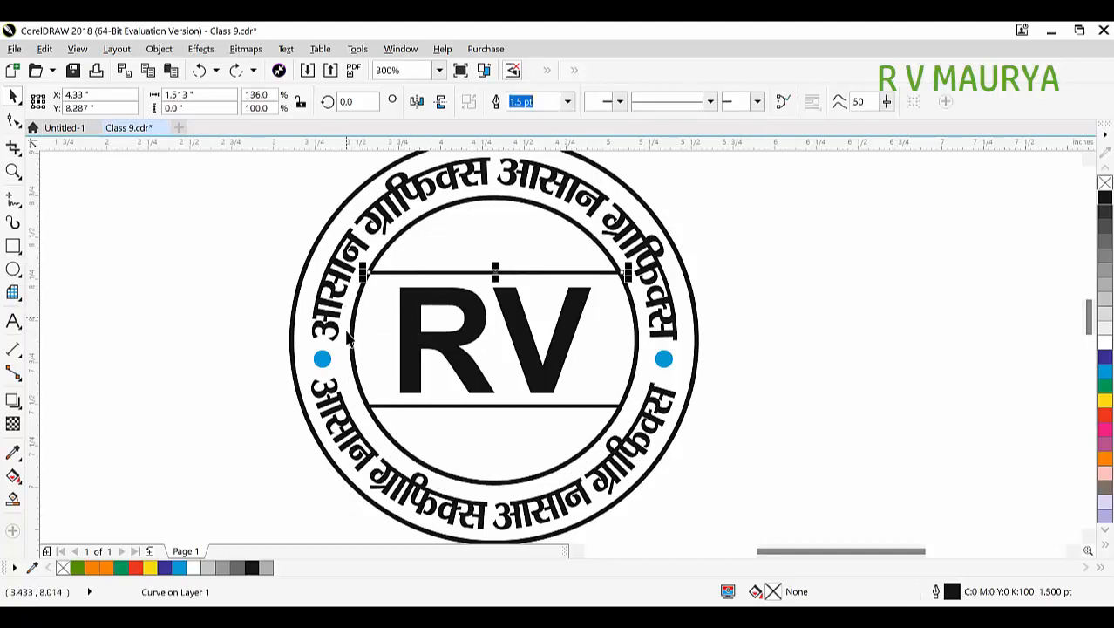
left_click(395, 406, "shift")
mouse_move(627, 339)
left_mouse_down()
mouse_move(689, 342)
mouse_move(621, 356)
left_mouse_up()
- Draw a rectangle about 1.88 by 0.76 in across RV and subtract it from the inner circle with Back Minus Front
key("z")
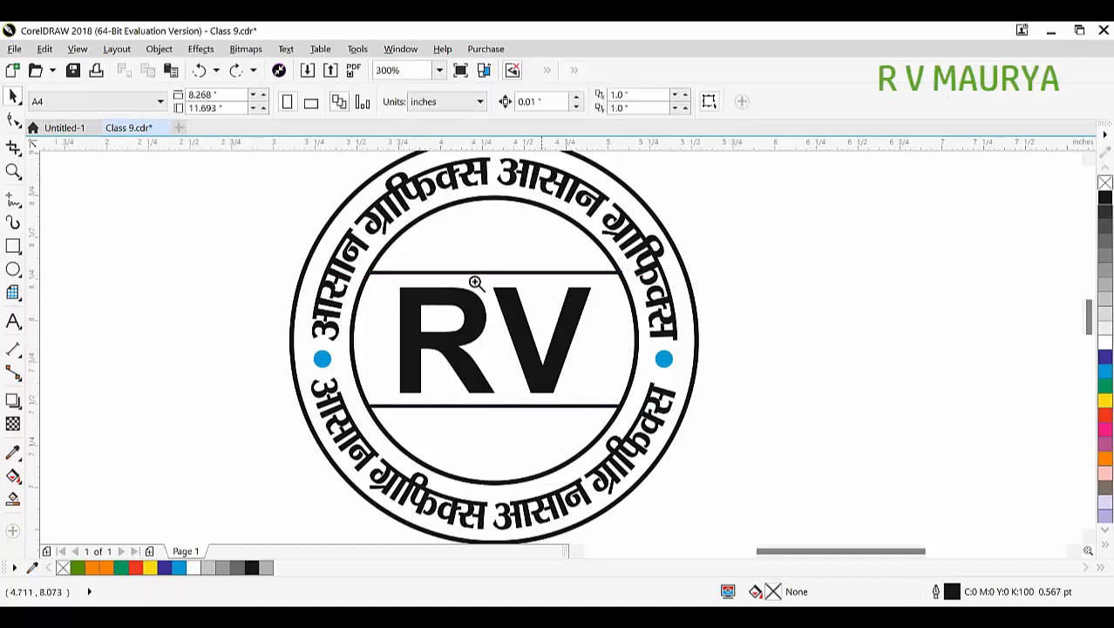
left_click_drag(294, 230, 825, 452)
key("space")
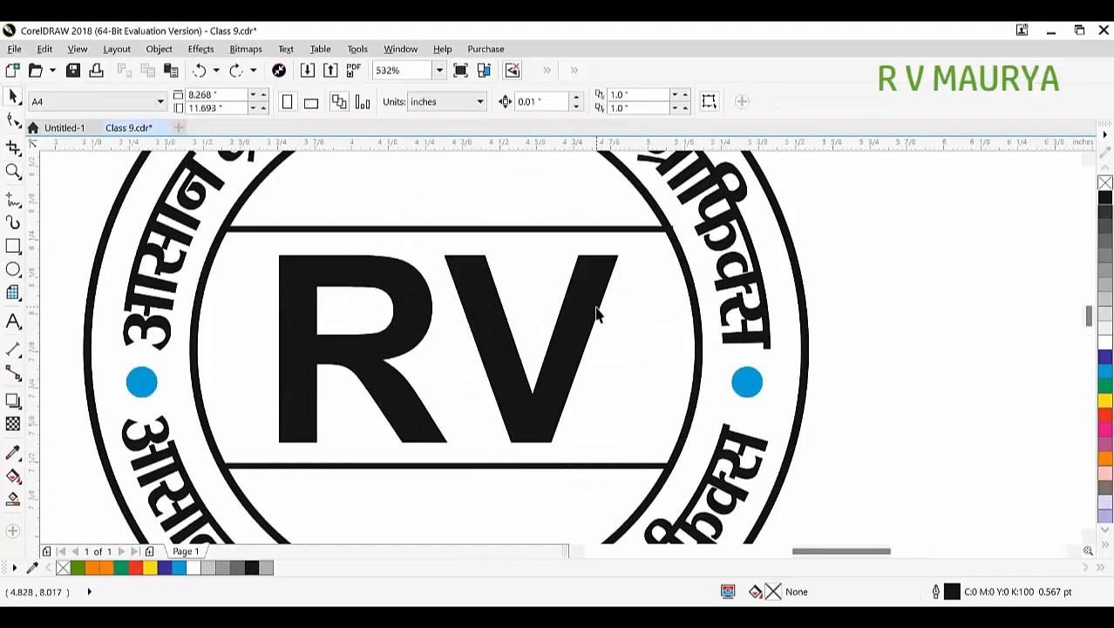
left_click(14, 246)
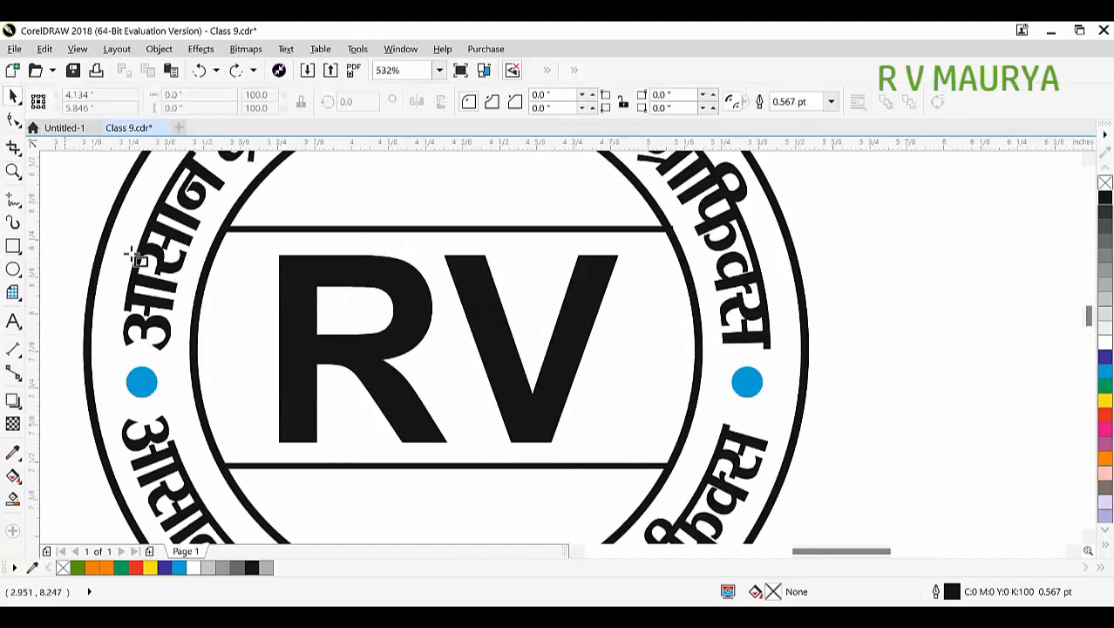
left_click_drag(177, 234, 737, 466)
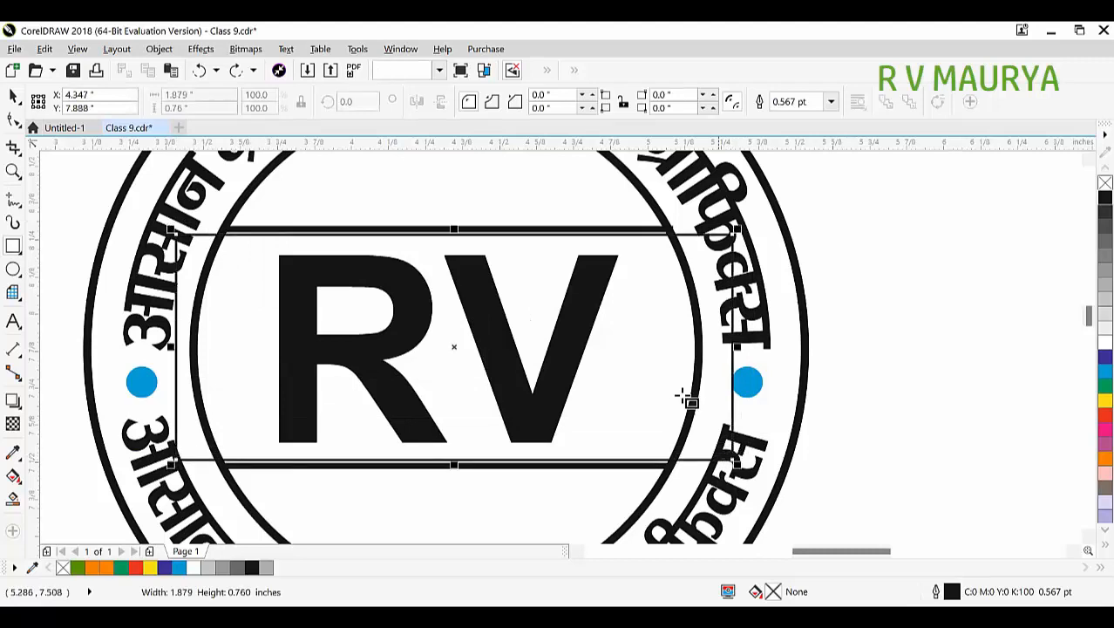
key("space")
left_click(652, 209, "shift")
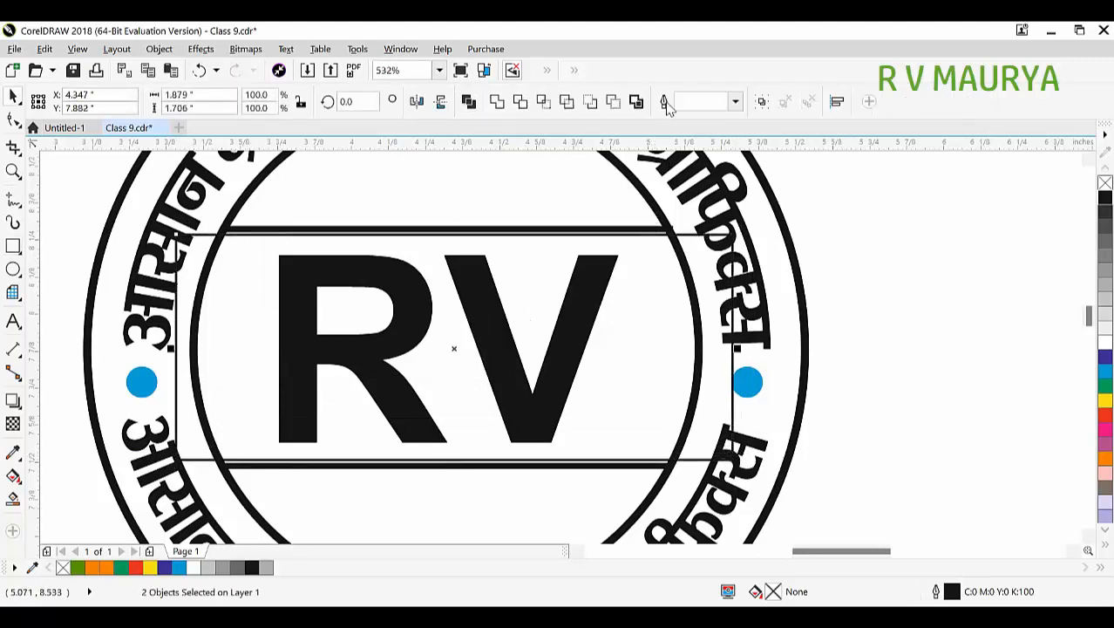
left_click(615, 103)
- Delete the two straight lines above and below RV, leaving the cut circle segments
left_click(639, 234)
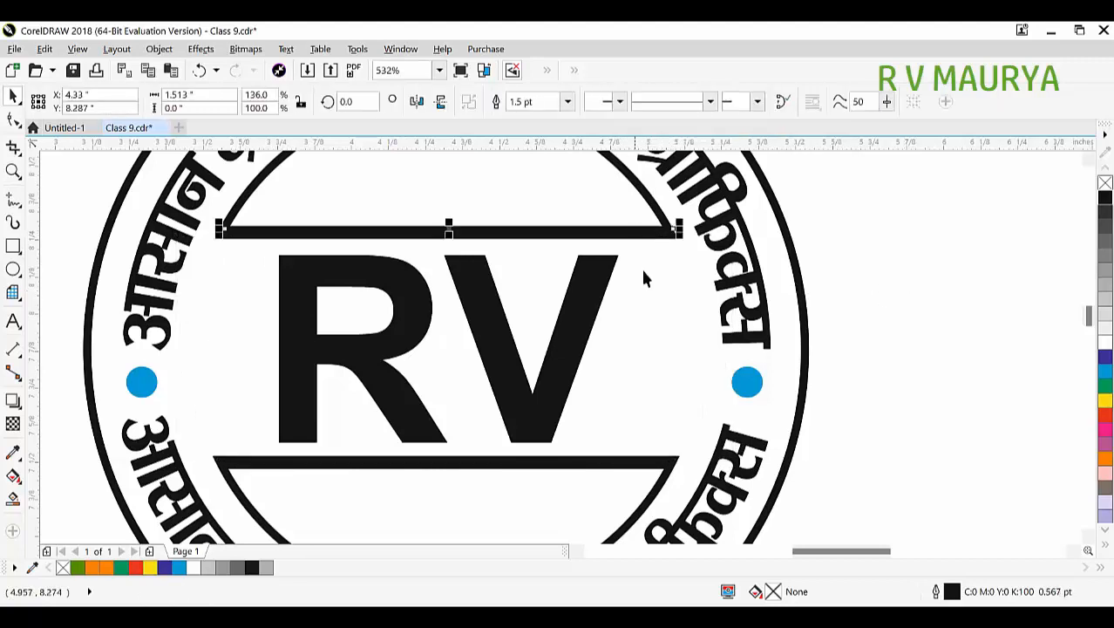
left_click(627, 462, "shift")
left_click_drag(628, 462, 726, 447)
key("ctrl+z")
left_click(574, 235, "shift")
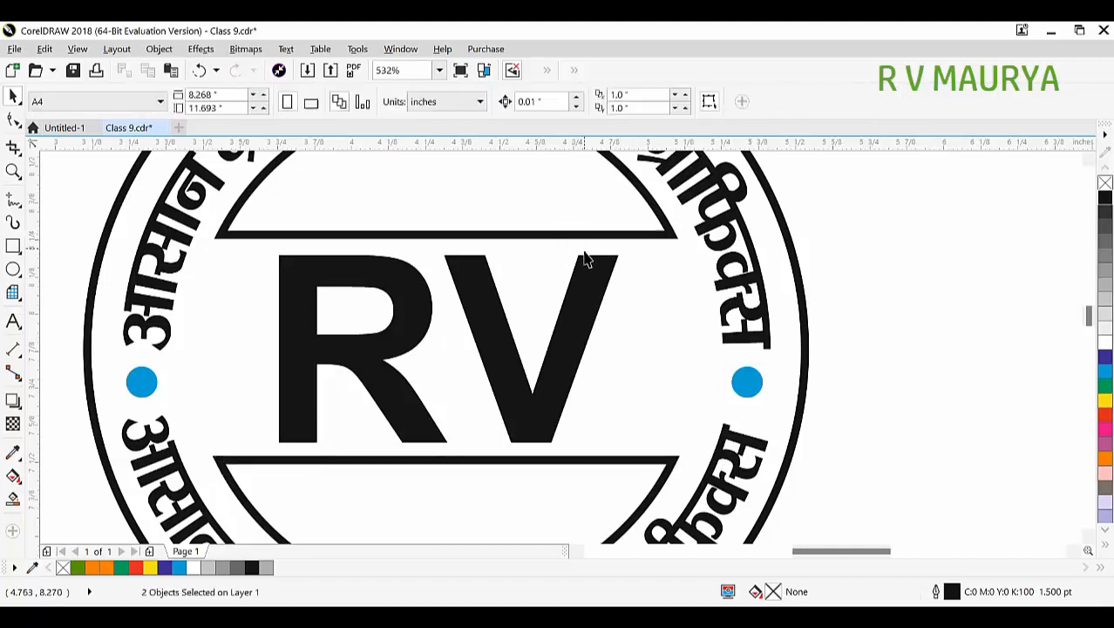
- Undo the recent edits back to the full inner circle with its red outline and both horizontal lines
scroll(661, 279, "down", 3)
key("ctrl+z")
key("ctrl+z")
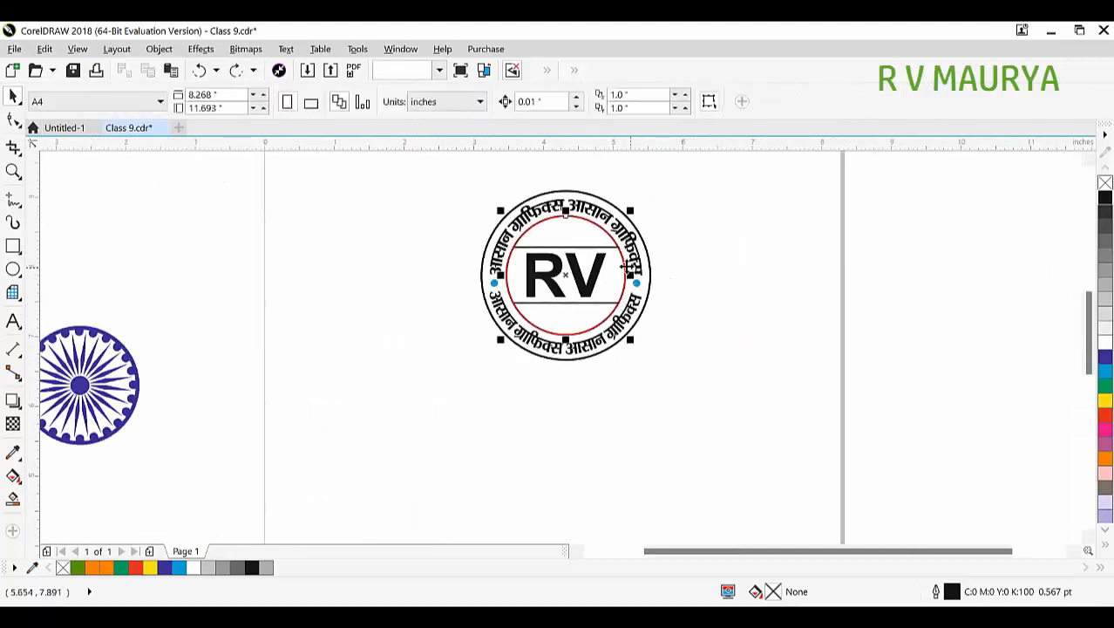
- Delete the horizontal lines above and below the RV text
key("F2")
left_click_drag(414, 216, 689, 312)
left_click(635, 268)
key("Delete")
left_click(646, 435)
key("Delete")
- Draw a rectangle about 2.23 in wide and 0.74 in high across the inner circle, enclosing the RV text
left_click(13, 247)
left_click_drag(296, 271, 782, 430)
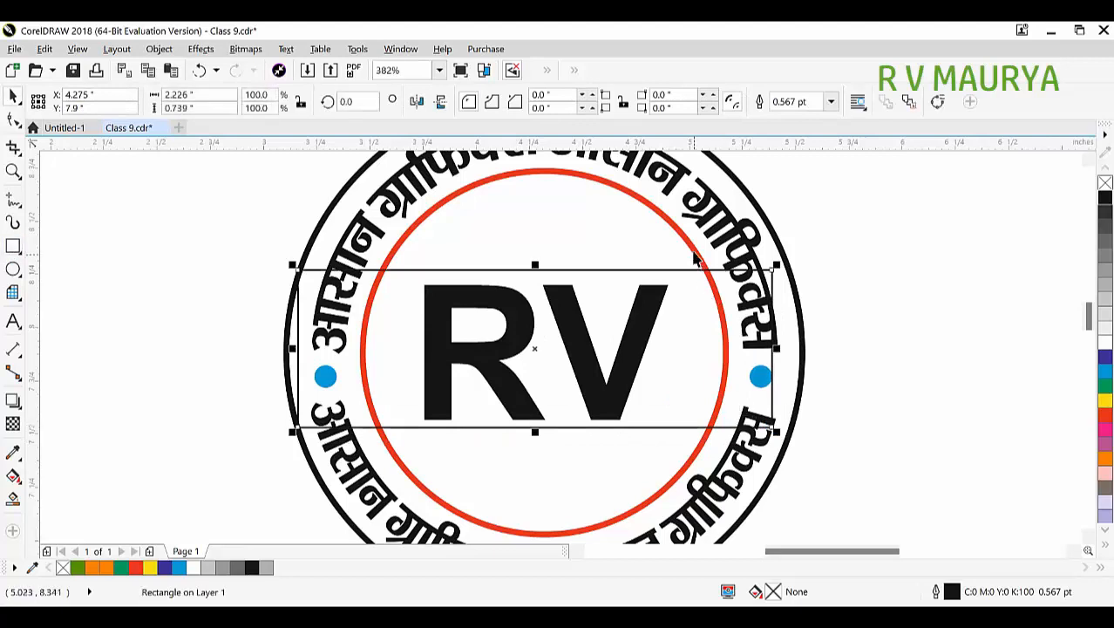
- Subtract the rectangle from the red inner circle, leaving two segments, and slightly reduce the height of the RV lettering between them
left_click(703, 260, "shift")
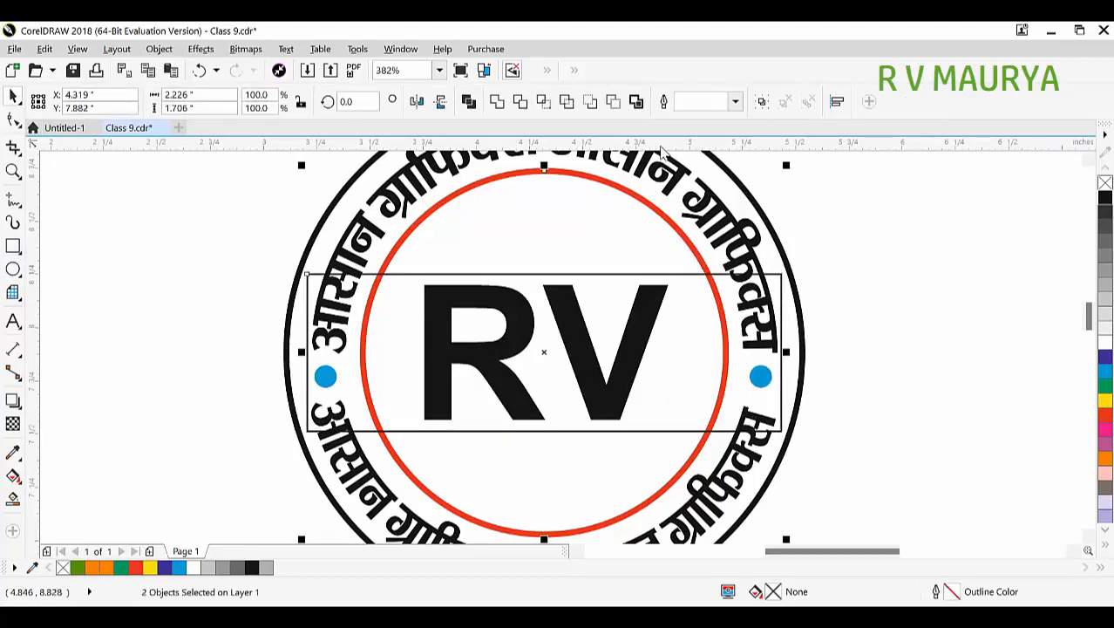
left_click(613, 103)
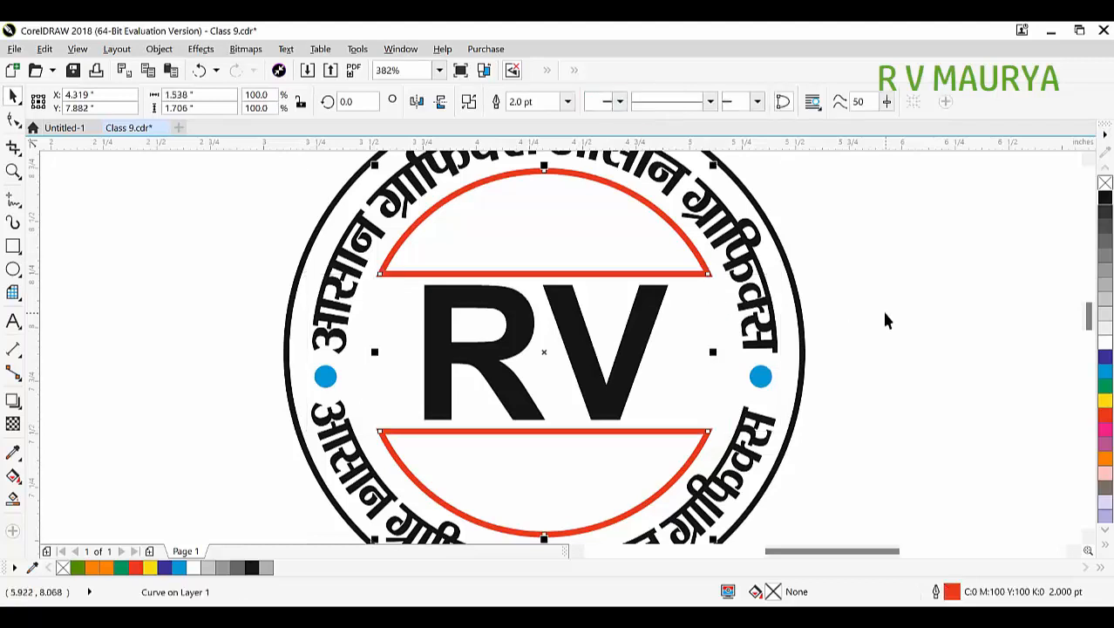
left_click(641, 299)
left_click_drag(547, 279, 548, 285)
- Fill the two circle segments above and below RV with cyan and remove their red outline
left_click(564, 256)
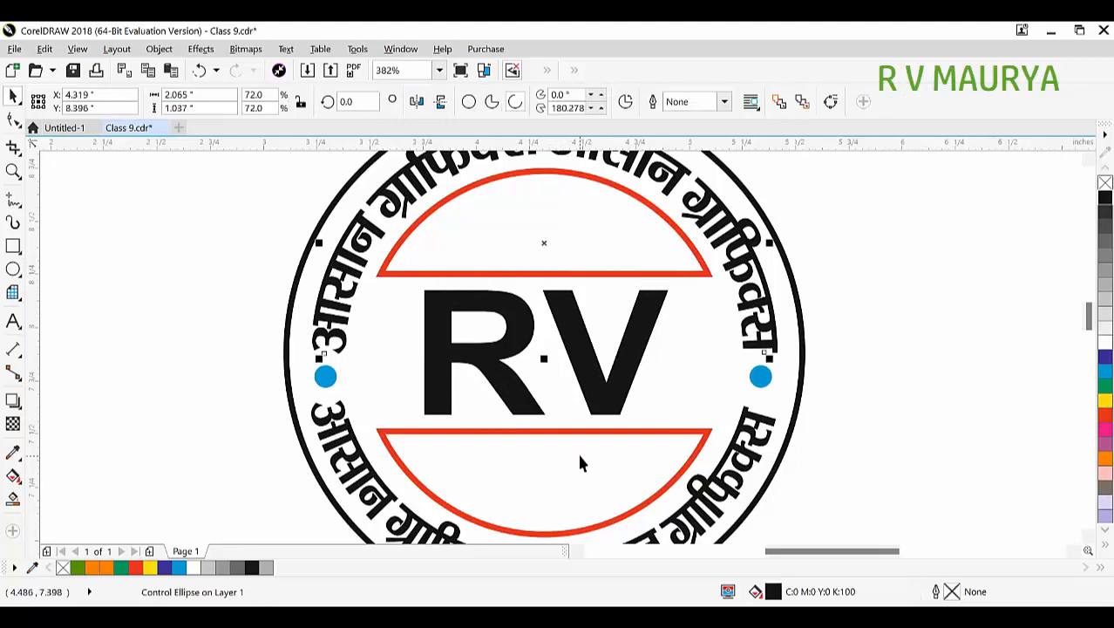
left_click(688, 256)
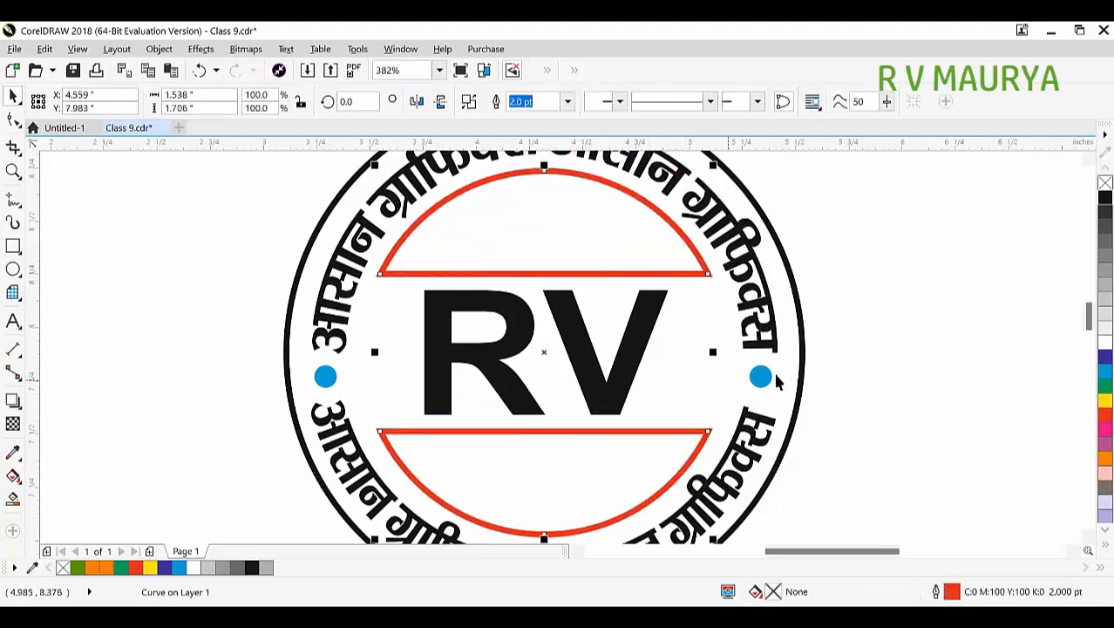
left_click(1095, 373)
right_click(1105, 182)
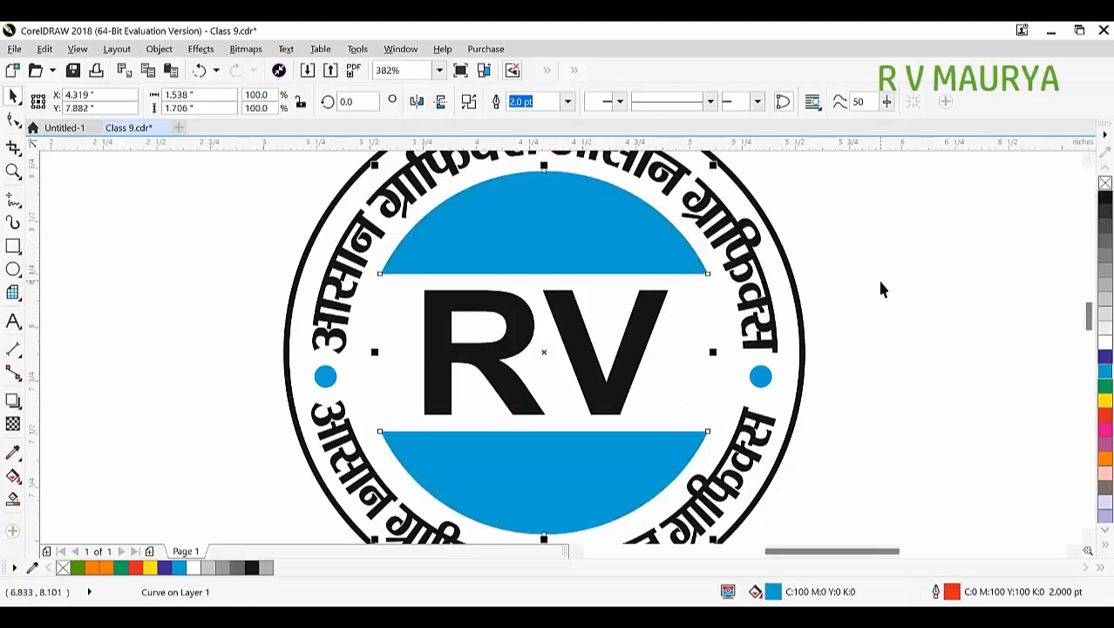
left_click(879, 286)
- Change the outline color of the logo's outer circle to cyan
scroll(785, 331, "down", 5)
left_click_drag(729, 408, 422, 145)
key("z")
left_click_drag(489, 210, 756, 386)
key("space")
left_click(725, 335)
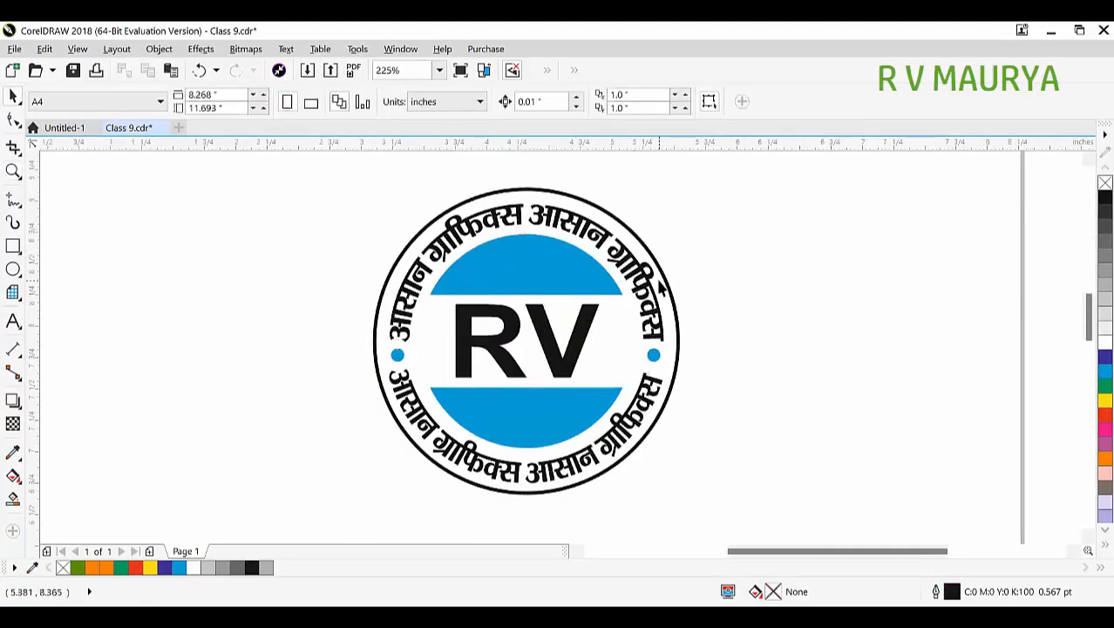
left_click(672, 307)
right_click(1105, 371)
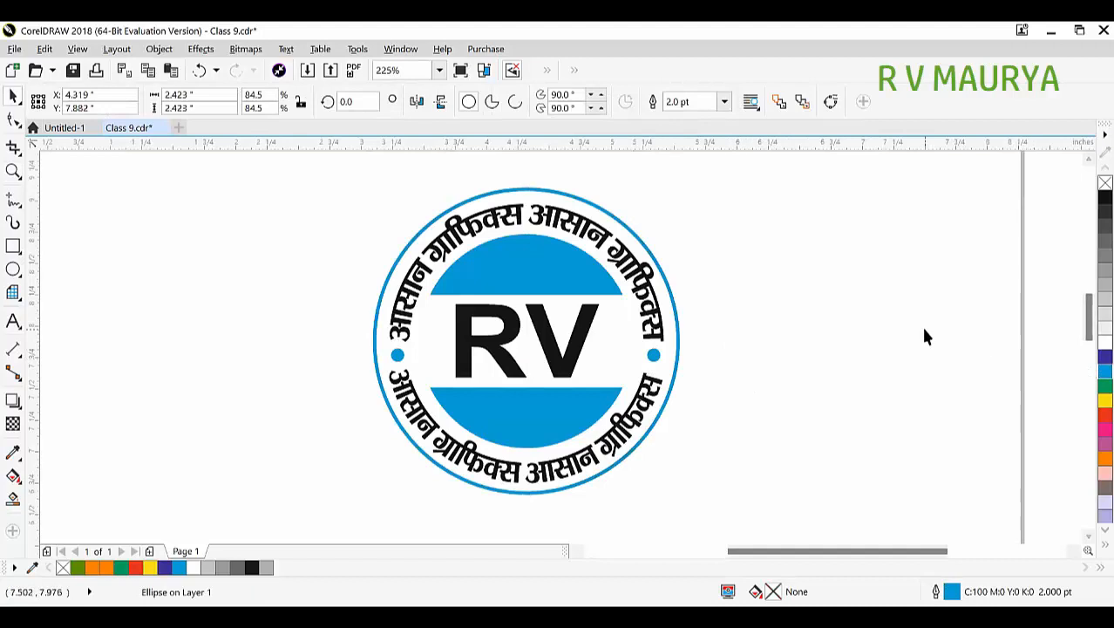
- Recolor the lower and upper curved Hindi text bands red
left_click(782, 484)
left_click(659, 425)
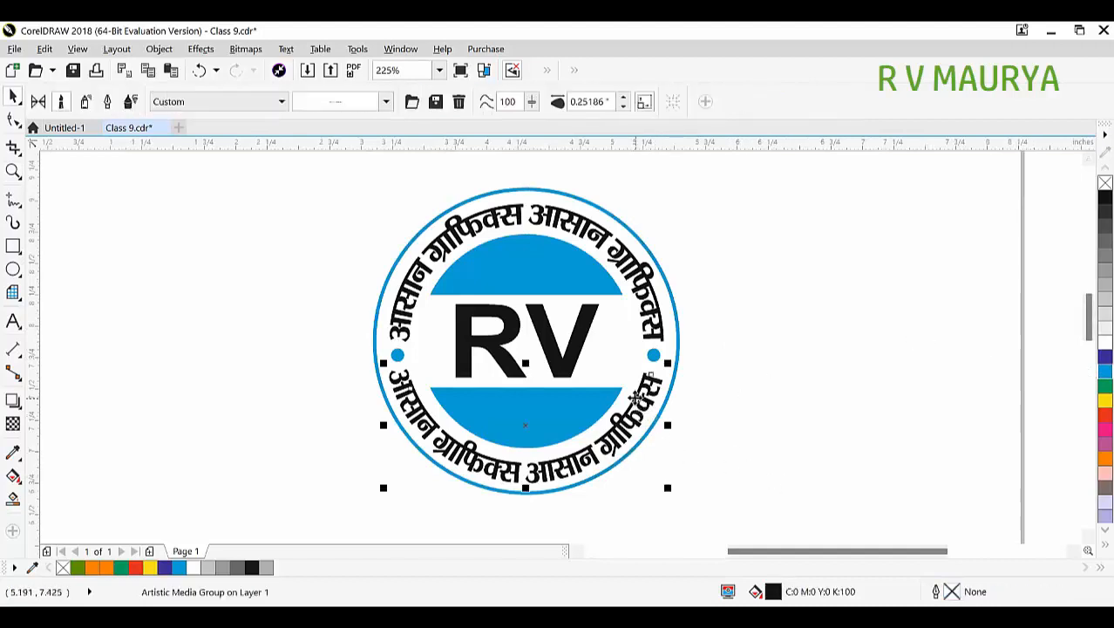
left_click(1104, 414)
left_click(615, 253)
left_click(1104, 414)
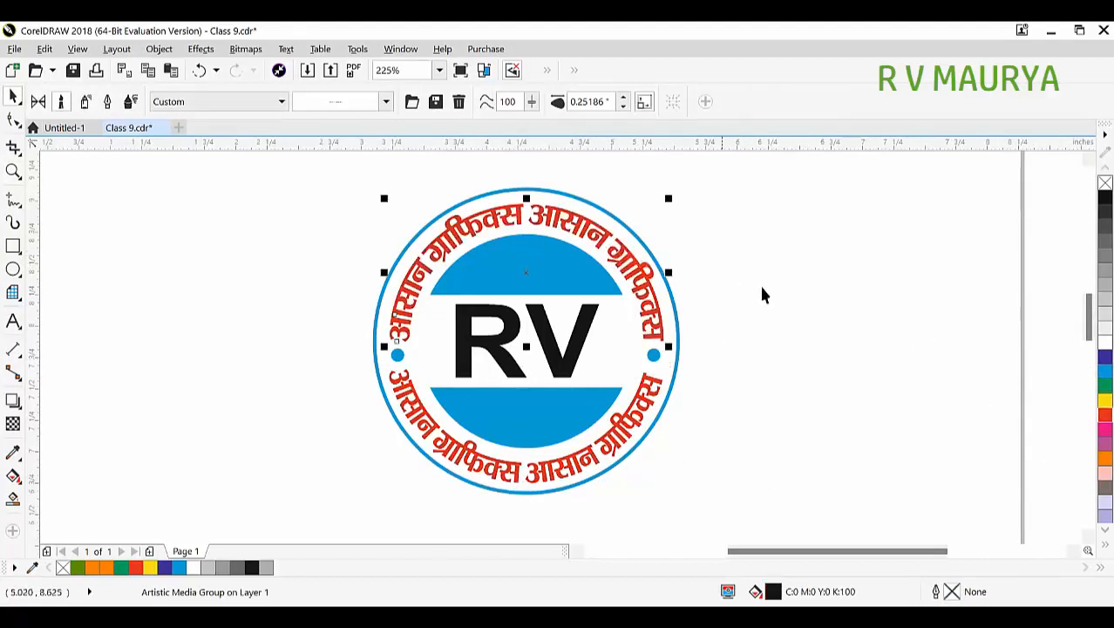
left_click(775, 290)
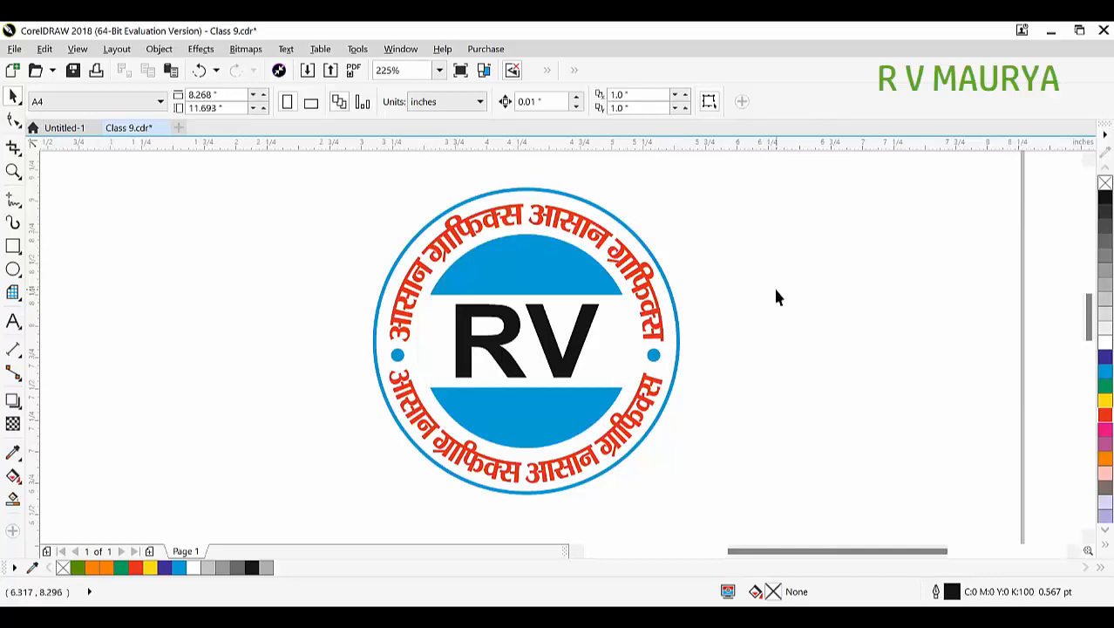
- Group all the objects of the circular RV logo and save the document
left_click_drag(451, 276, 784, 531)
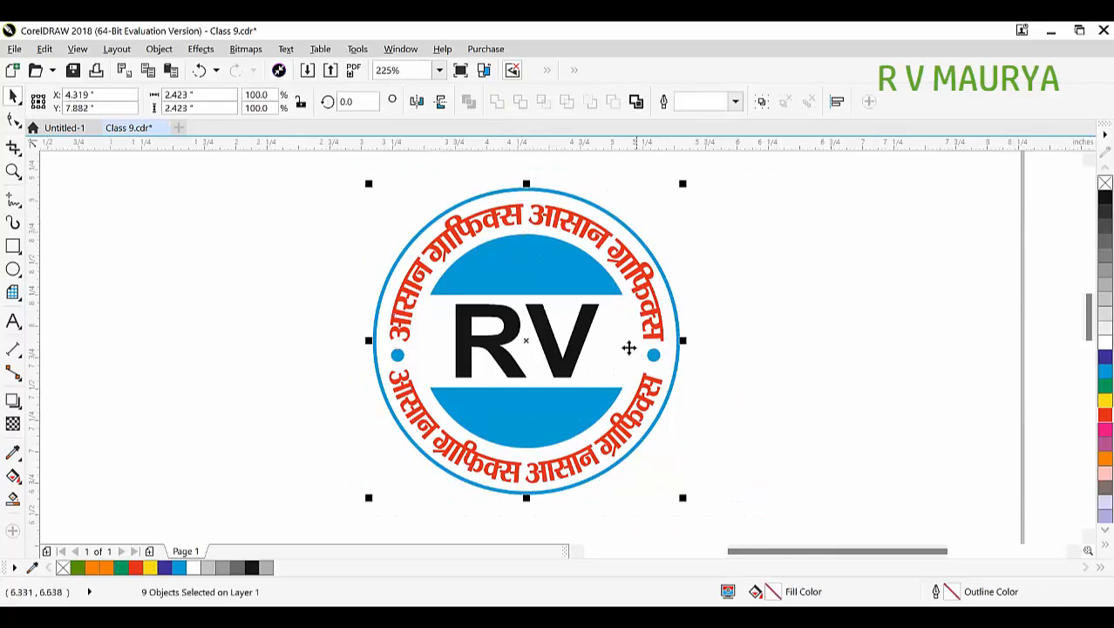
key("ctrl+g")
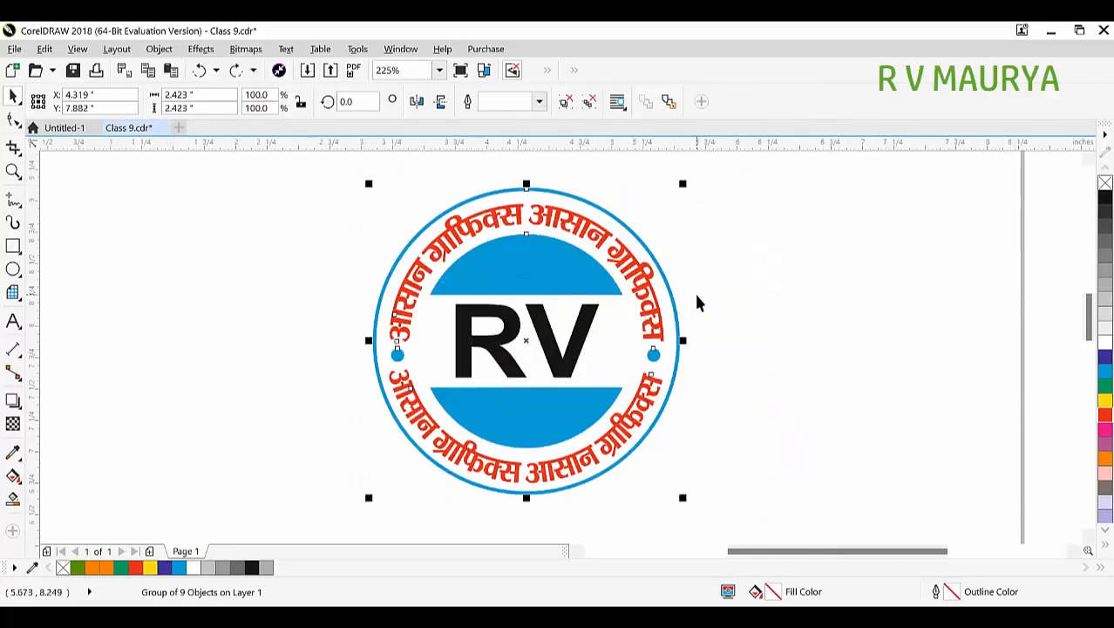
key("ctrl+s")
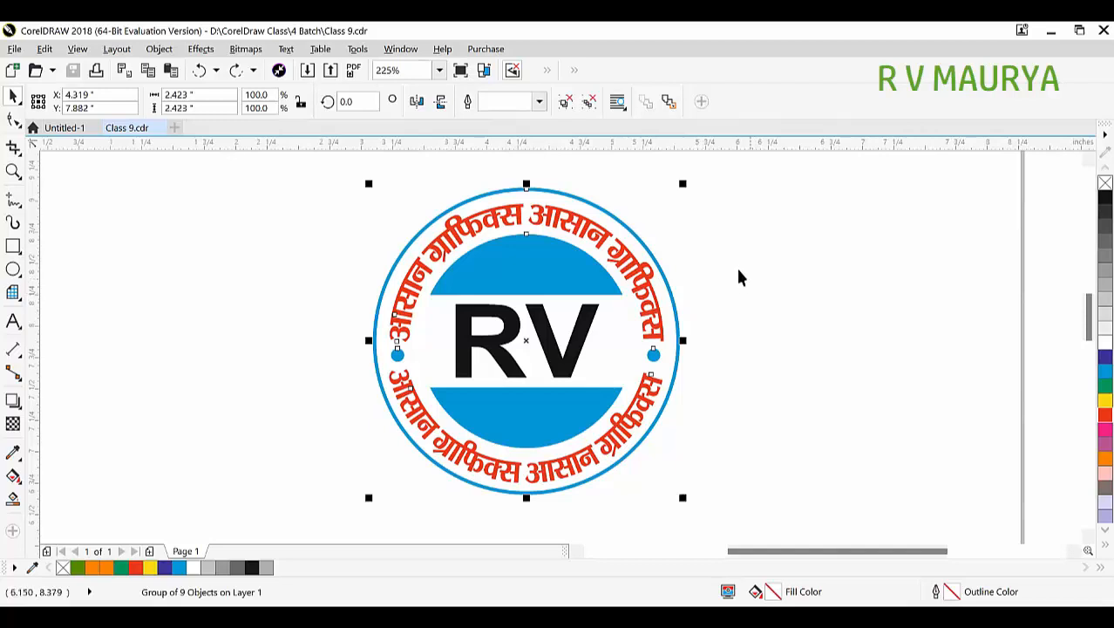
- Move the grouped RV logo off the page into the blank area on its right side
scroll(565, 250, "down", 5)
left_click_drag(565, 260, 727, 265)
scroll(581, 234, "up", 2)
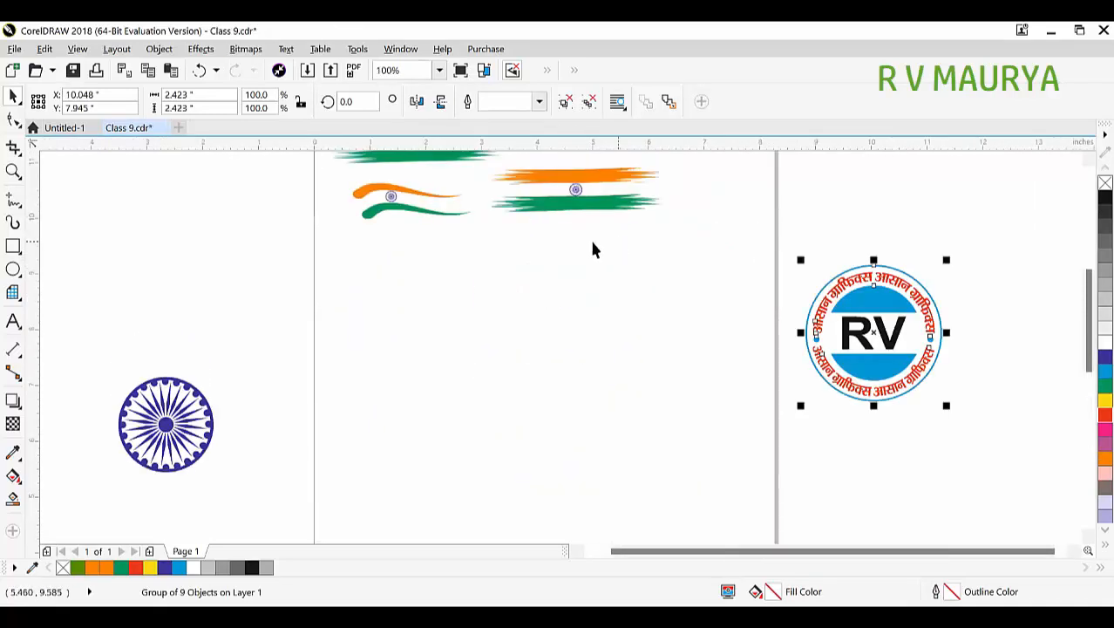
left_click(12, 270)
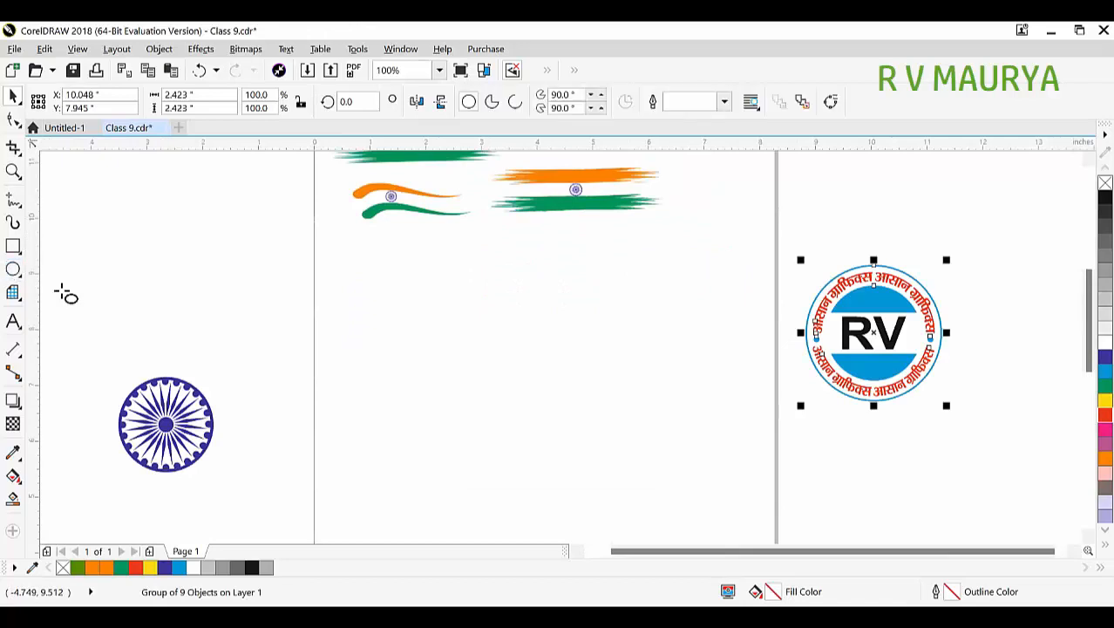
left_click_drag(416, 282, 615, 364)
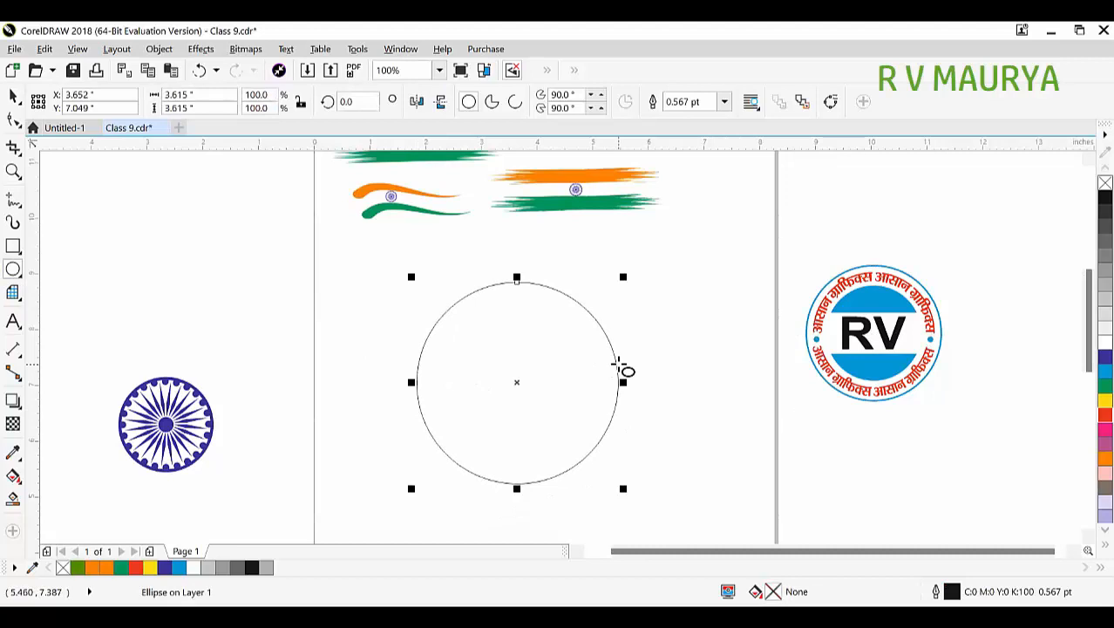
key("space")
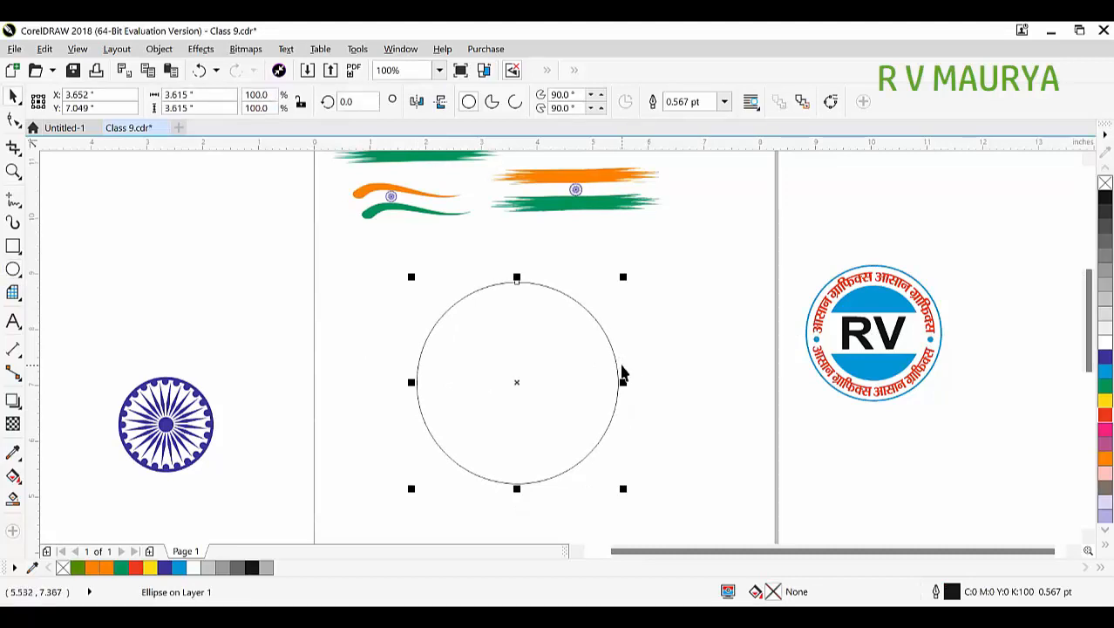
key("Delete")
- Draw a circle about 2.97 in across in the empty page area beneath the flag brush strokes
left_click(12, 269)
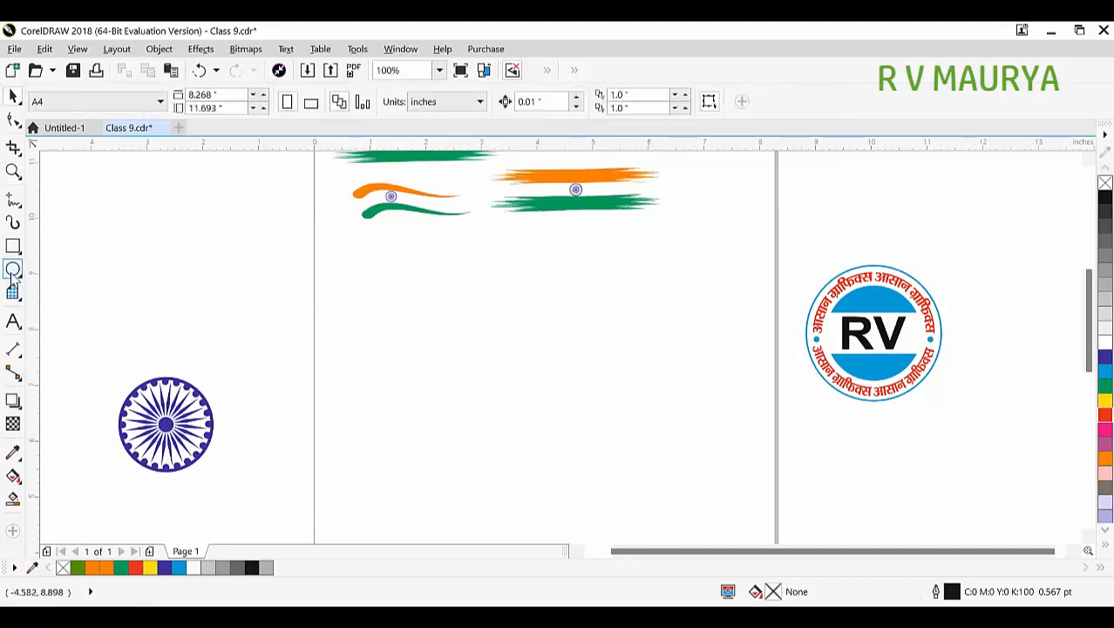
left_click_drag(454, 253, 584, 420)
key("z")
left_click_drag(411, 218, 679, 424)
key("space")
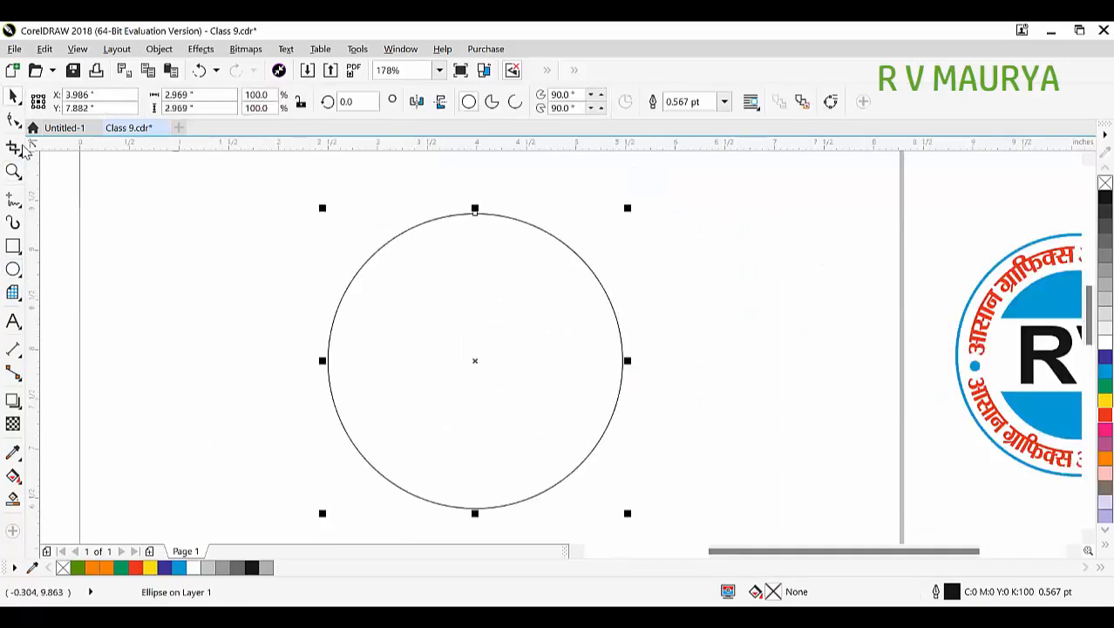
- Turn the circle into an open arc along its left side, running from about 117° to 270°
left_click(13, 120)
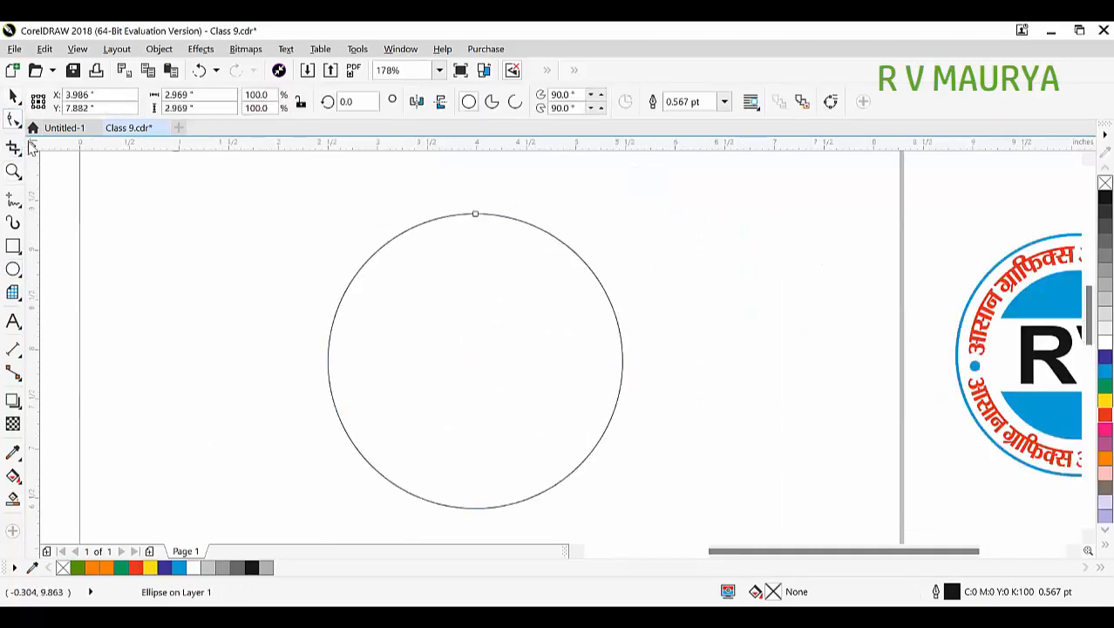
left_click(514, 101)
left_click_drag(617, 367, 414, 239)
left_click(514, 101)
key("space")
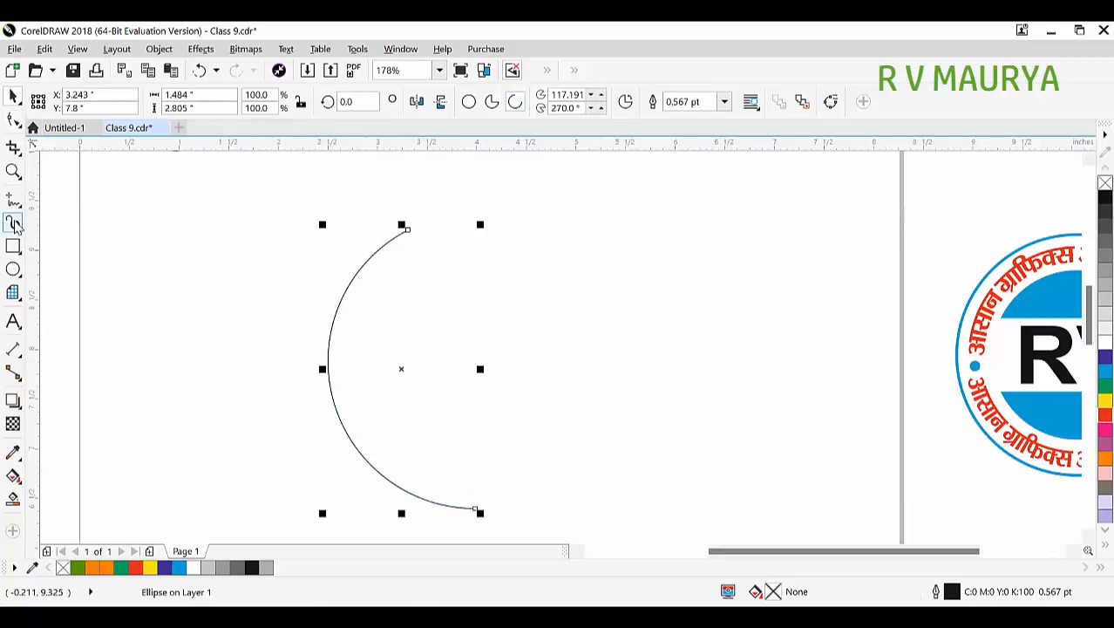
- Apply the green leaf-branch brush from the Custom artistic media to the arc
left_click(14, 224)
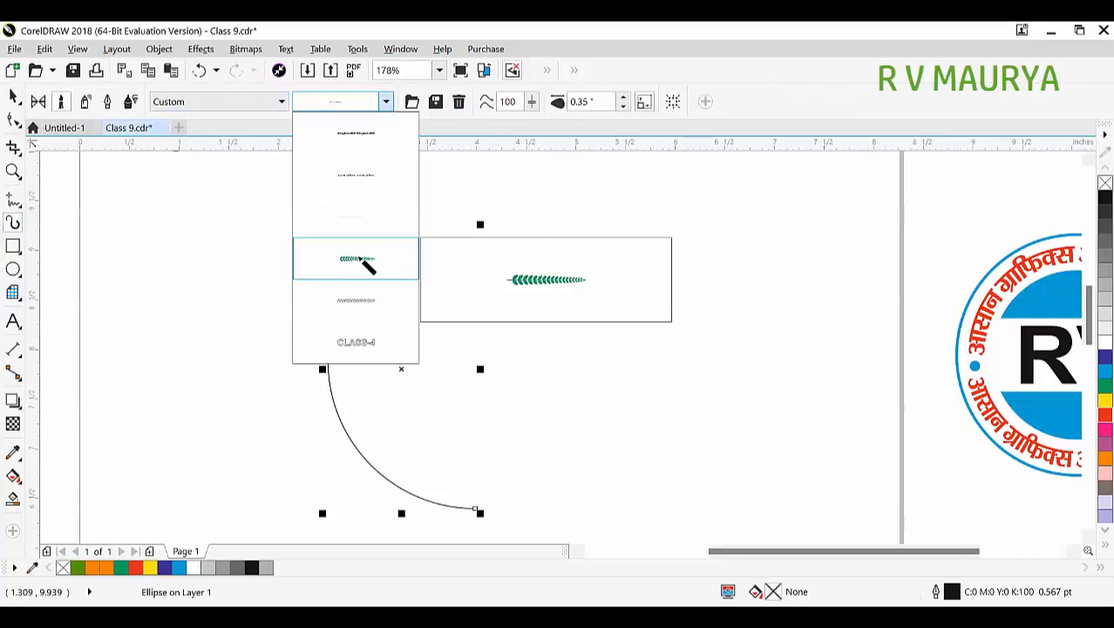
left_click(364, 265)
left_click(13, 96)
left_click_drag(335, 289, 331, 251)
key("z")
left_click_drag(405, 318, 560, 461)
key("space")
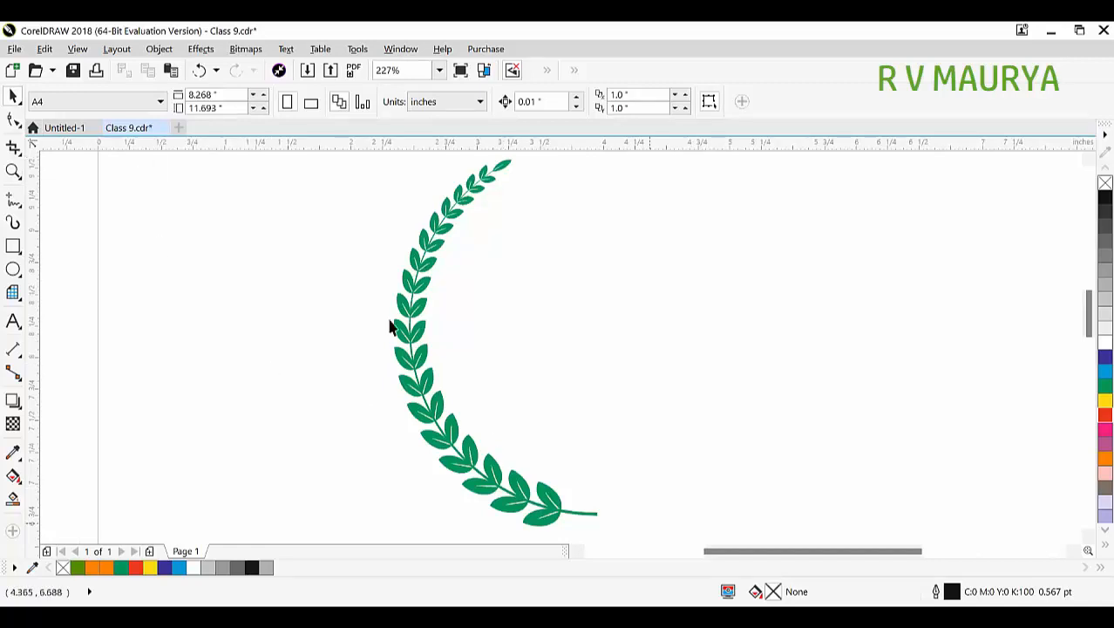
left_click(417, 291)
left_click(291, 318)
scroll(291, 319, "down", 3)
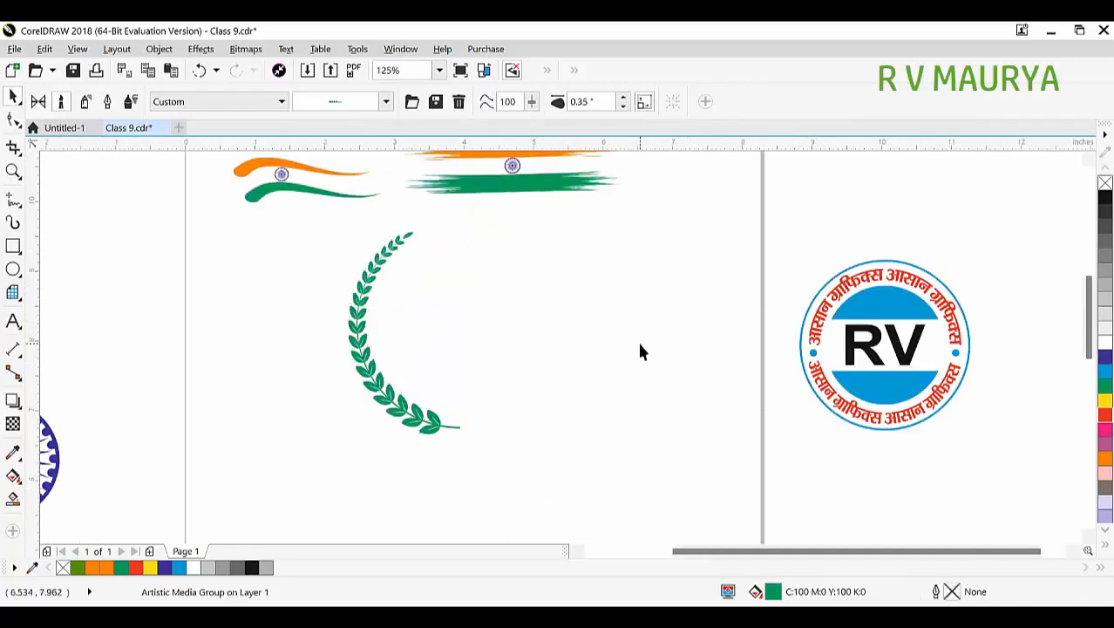
left_click(15, 272)
left_click_drag(494, 243, 694, 444)
key("space")
key("Delete")
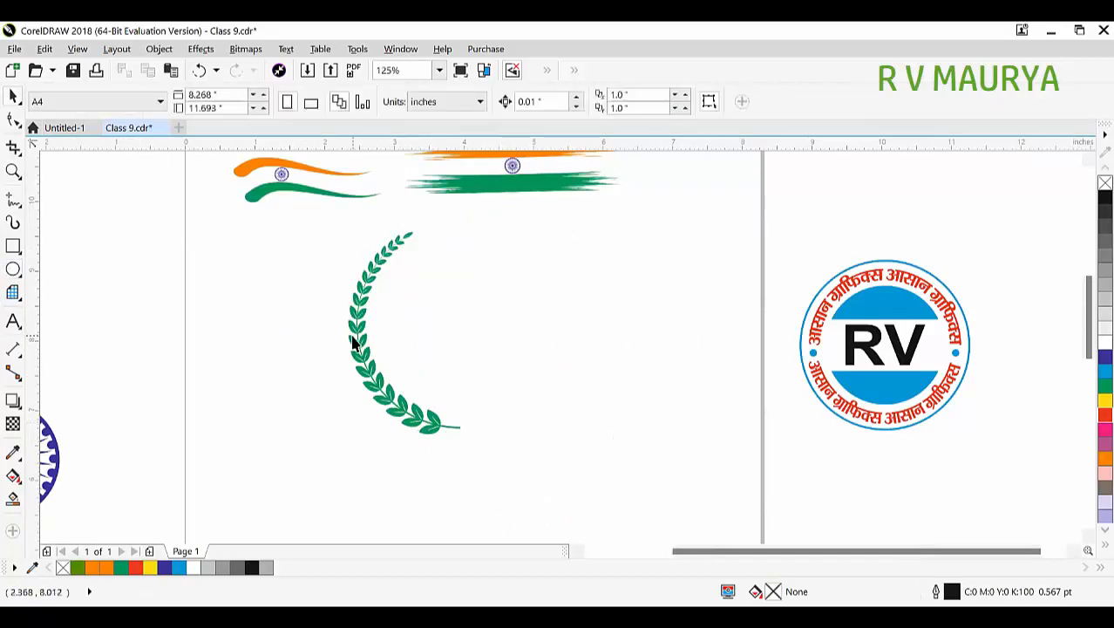
- Mirror a copy of the leaf branch horizontally to its right side and group both branches into a wreath
left_click(353, 343)
left_click_drag(343, 331, 528, 354)
left_click(633, 411)
left_click_drag(605, 473, 270, 225)
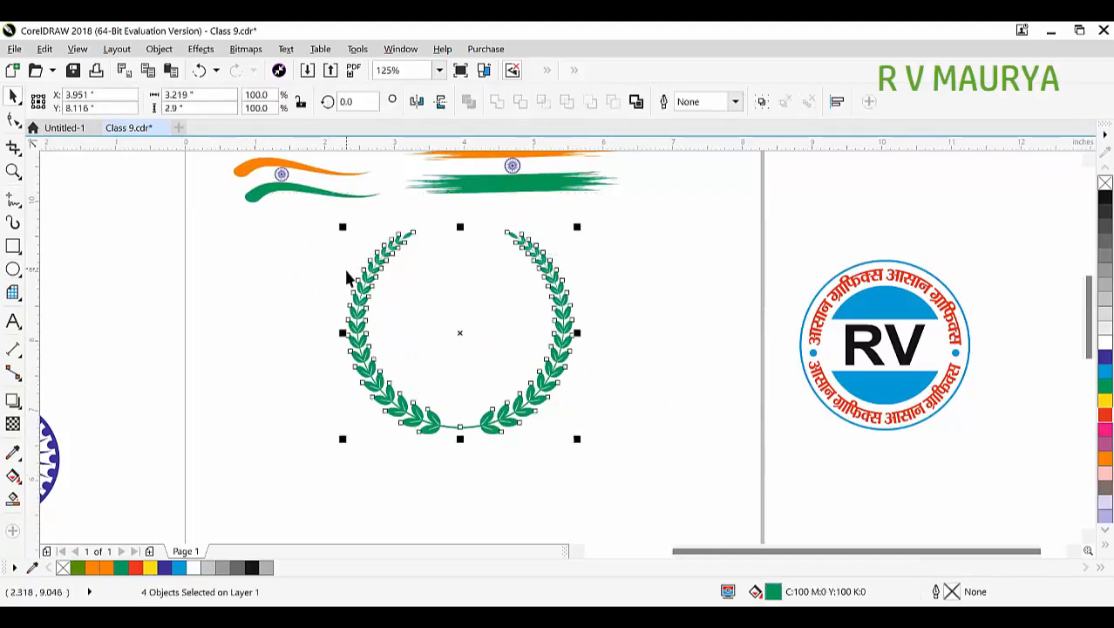
key("ctrl+g")
- Move the wreath next to the RV logo and scale it down to about 2.25 in wide
left_click_drag(368, 304, 645, 307)
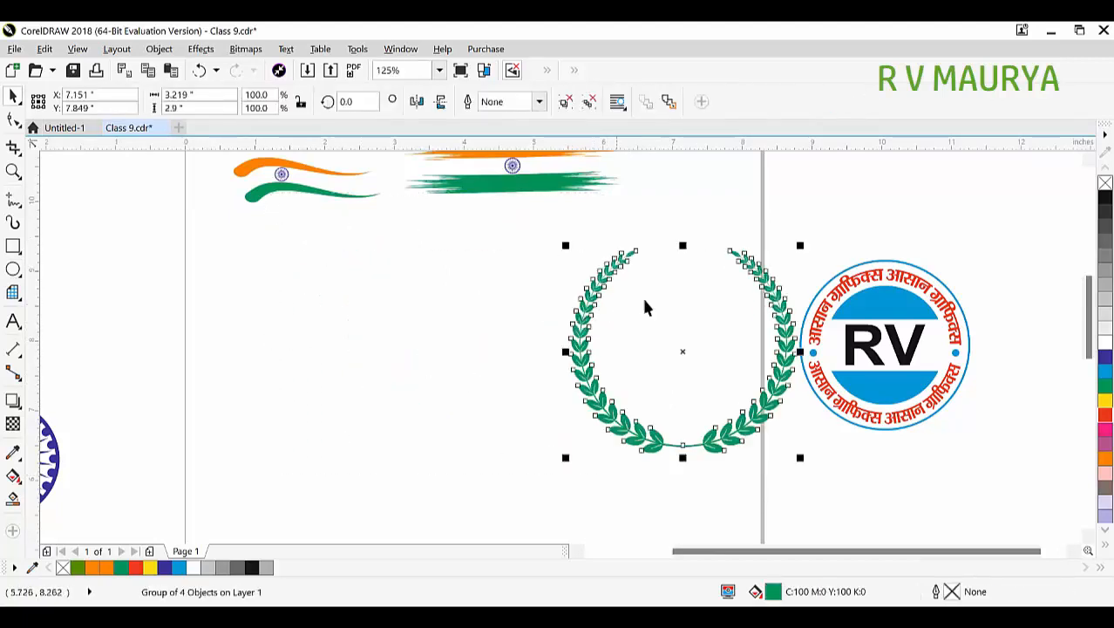
left_click_drag(800, 245, 390, 417)
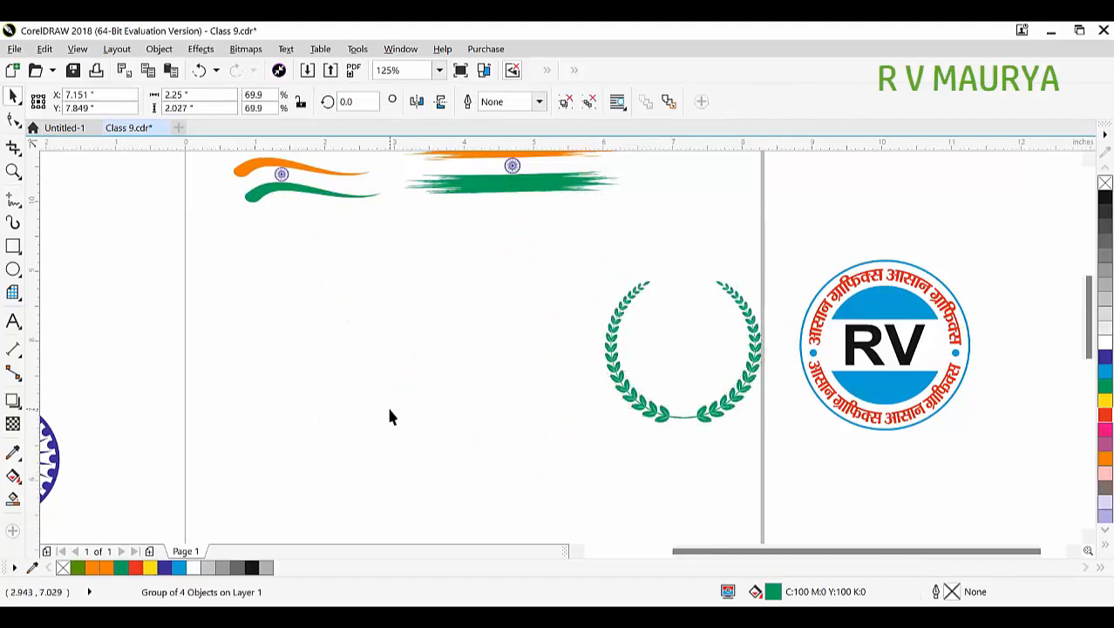
left_click(390, 417)
- Draw a circle about 2.93 in across on the left of the page and reduce it to an open arc from about 120° to 270°
left_click(12, 269)
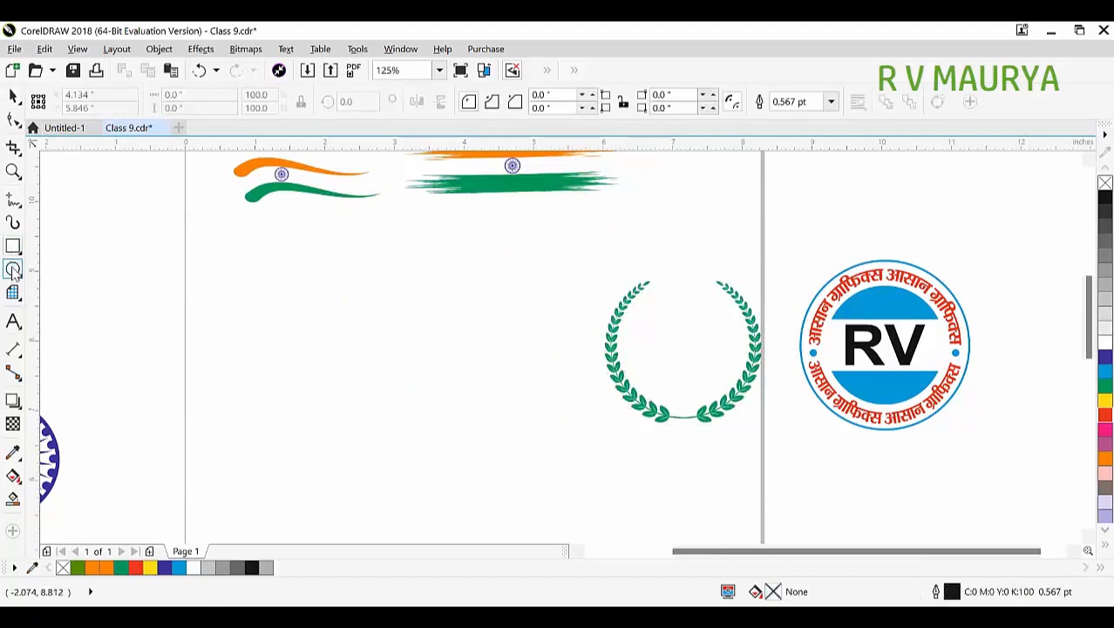
left_click_drag(284, 258, 489, 397)
left_click(515, 102)
left_click(13, 119)
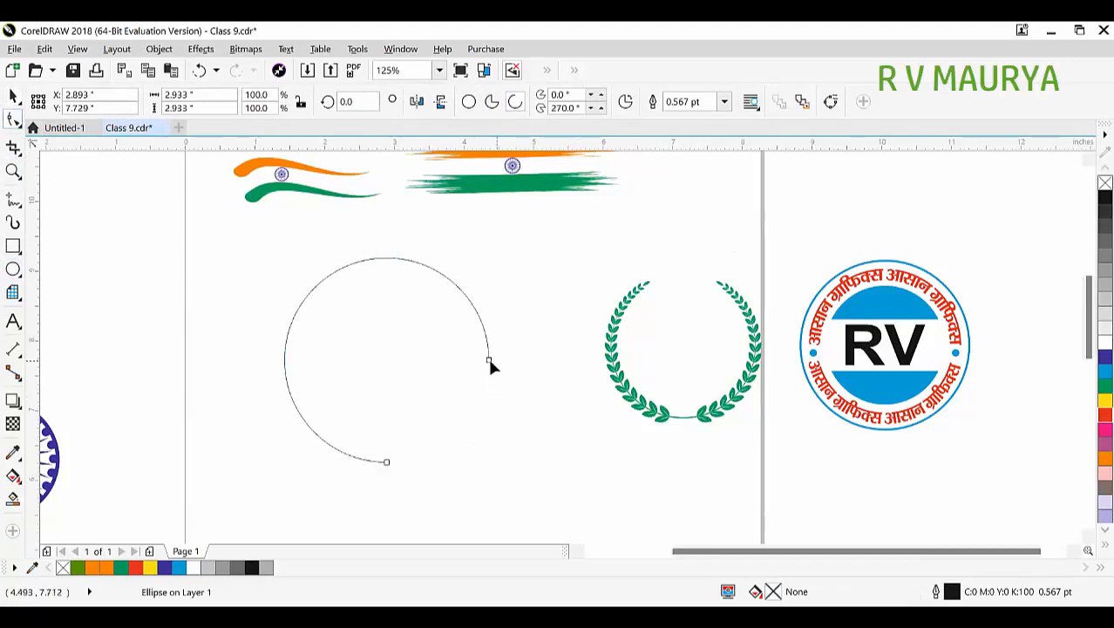
left_click_drag(340, 280, 354, 305)
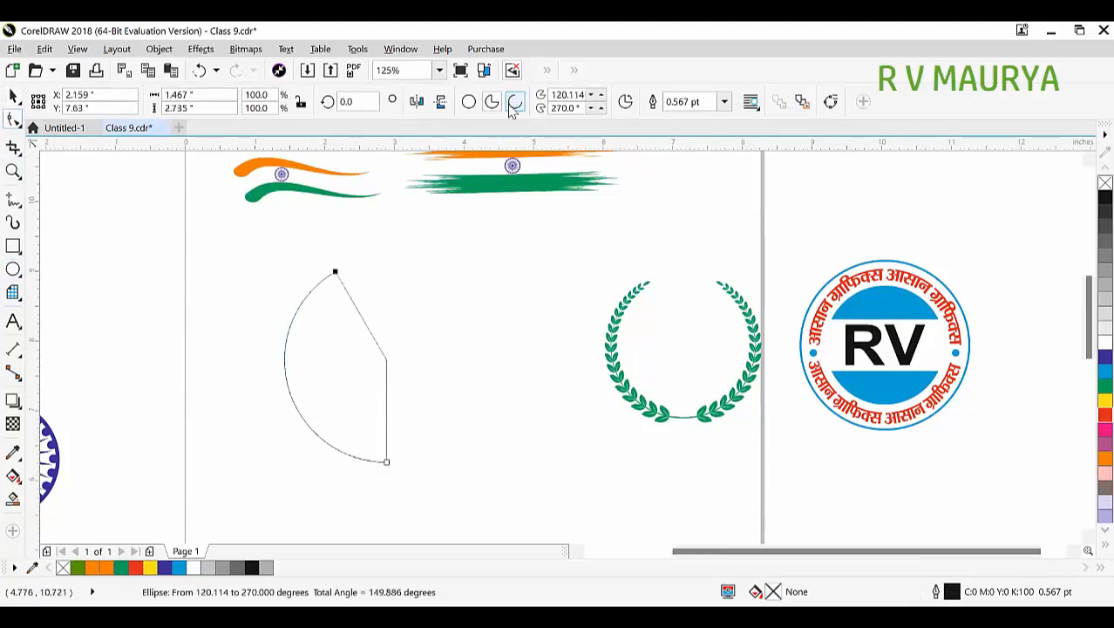
key("space")
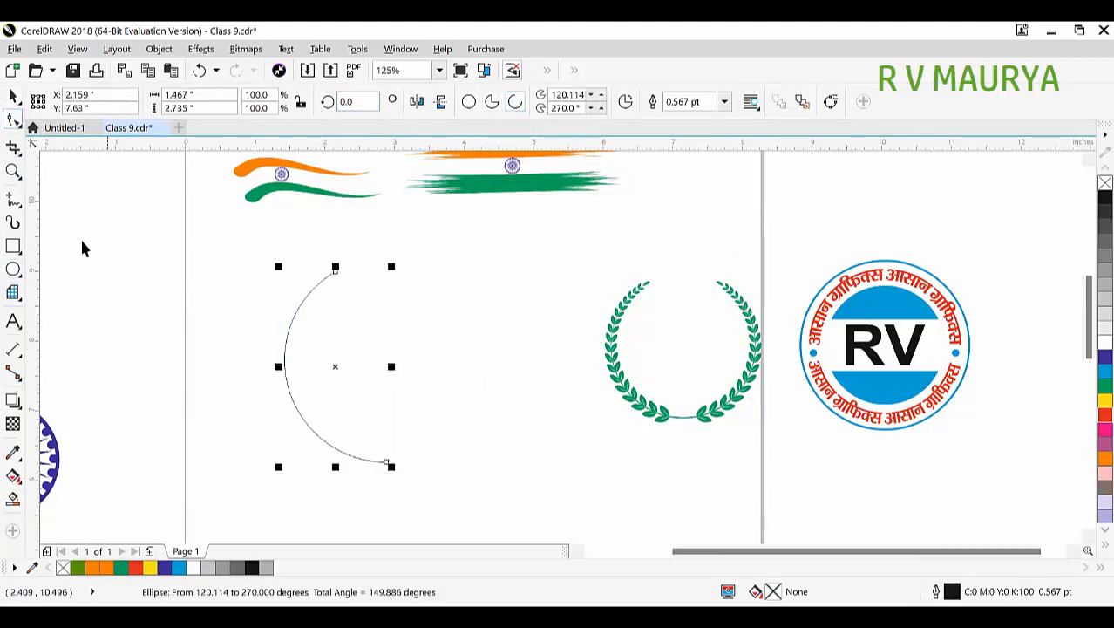
- Apply the dark red text design from the Custom artistic media brushes to the new arc
left_click(14, 225)
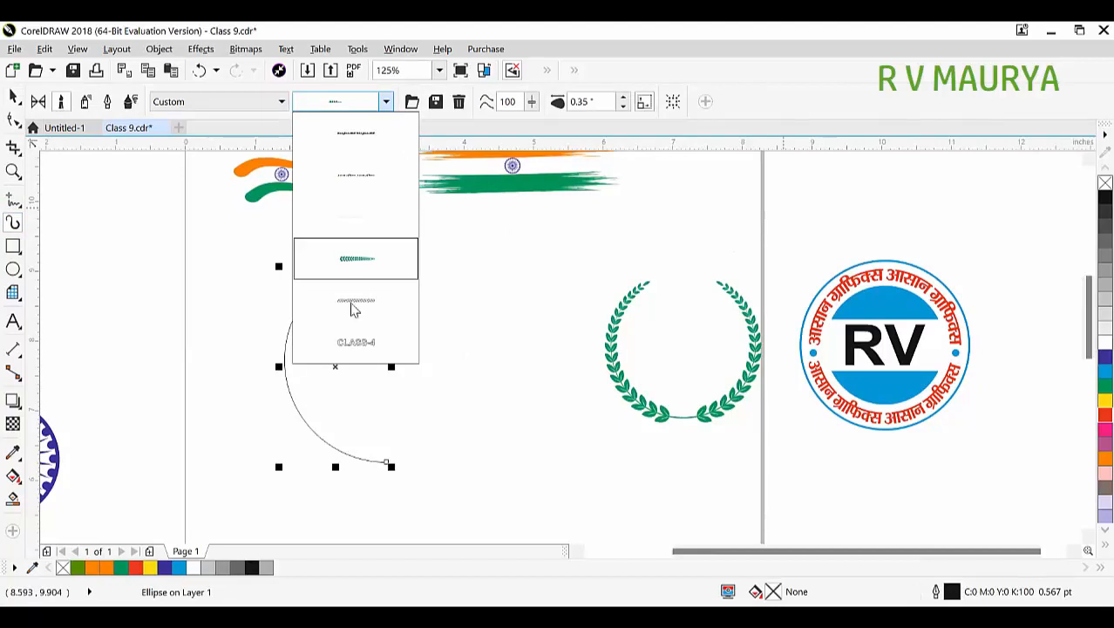
mouse_move(356, 289)
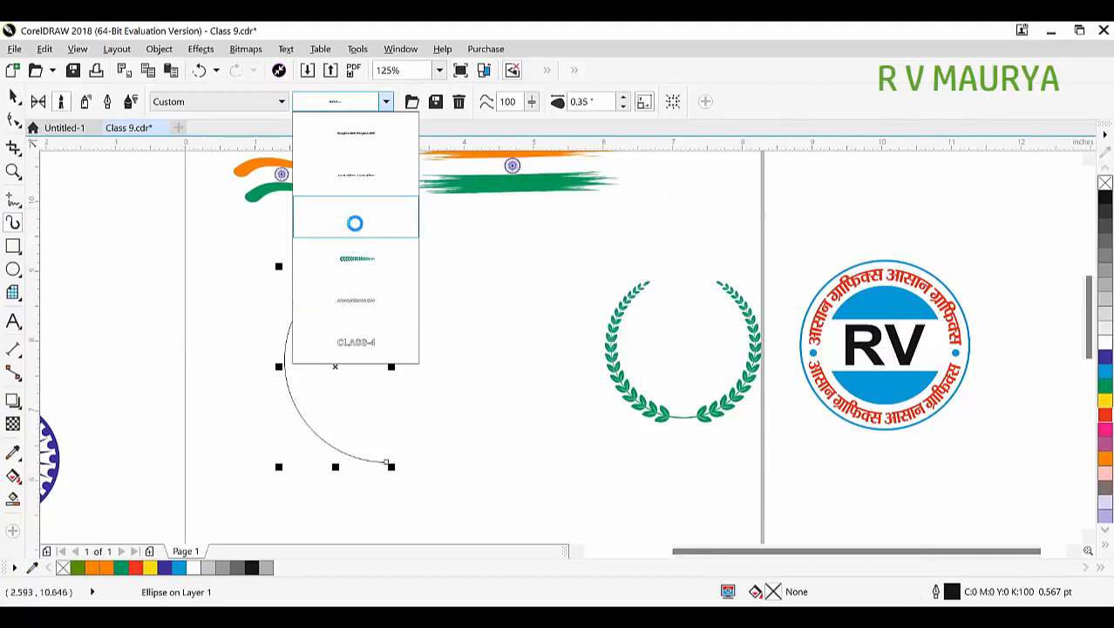
left_click(356, 225)
scroll(327, 293, "up", 2)
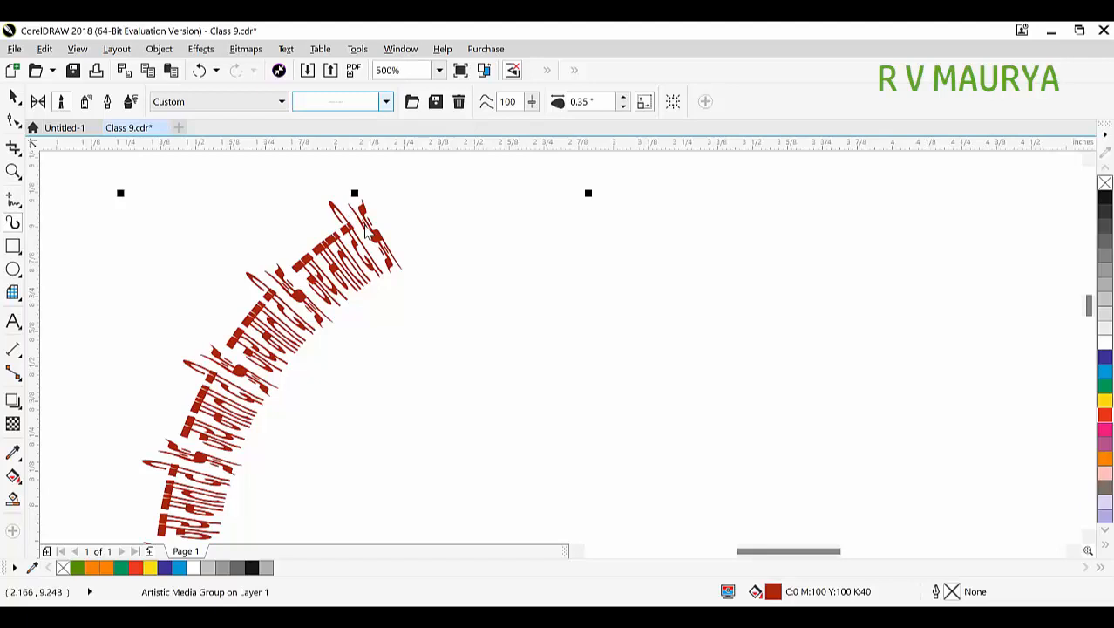
- Apply the black fountain pen design from the Custom brushes to the arc and mirror a copy to its right side
left_click(385, 101)
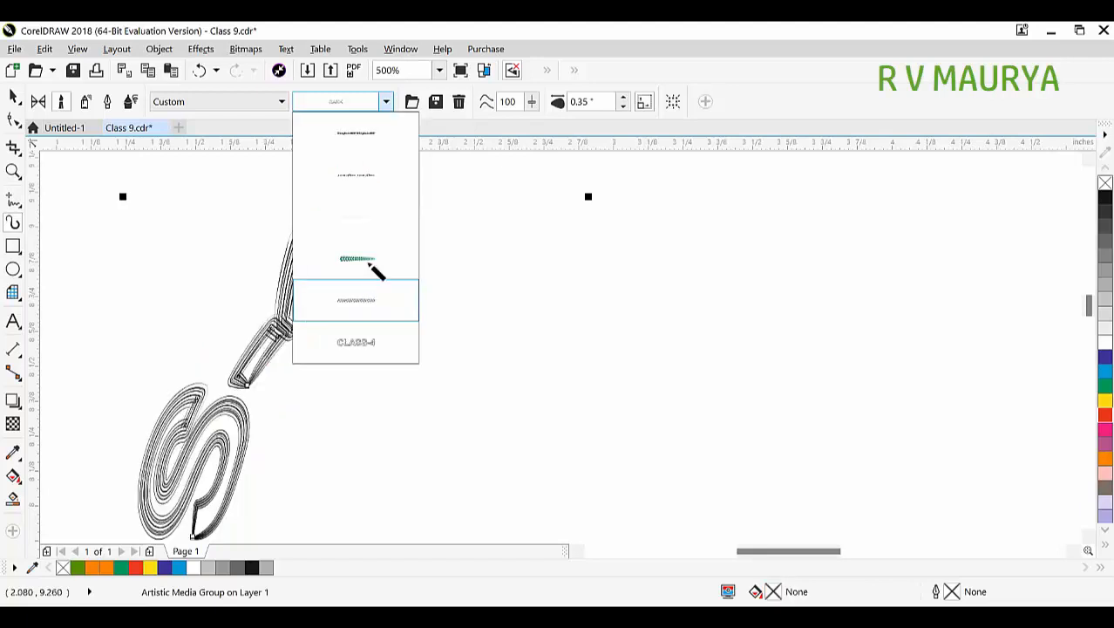
left_click(371, 261)
scroll(366, 279, "down", 2)
scroll(361, 269, "up", 1)
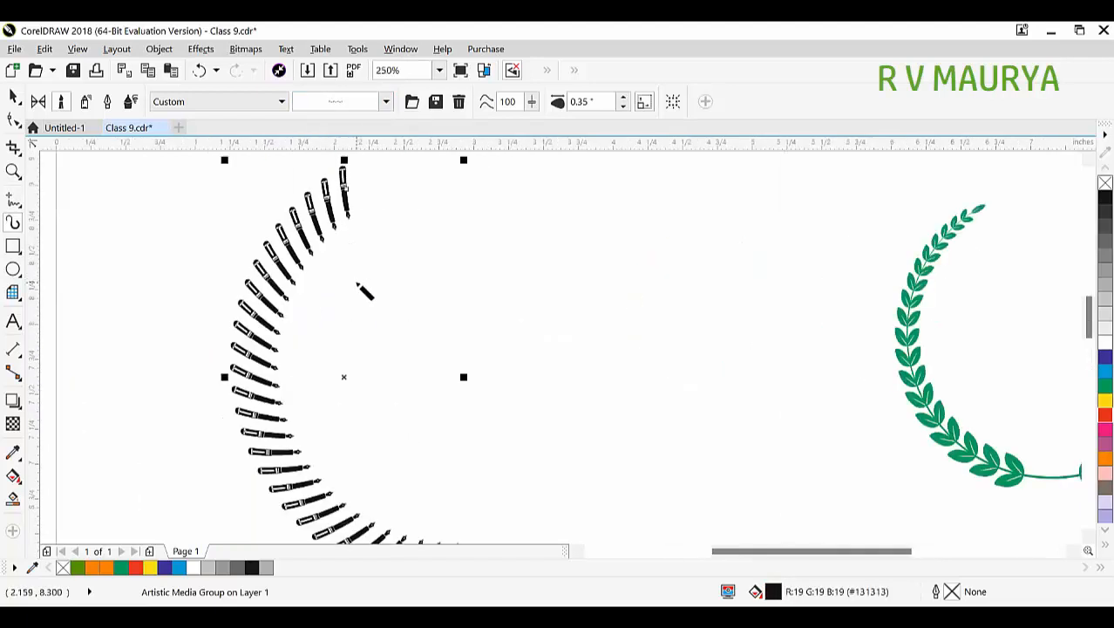
scroll(254, 310, "down", 1)
left_click_drag(265, 320, 476, 406)
key("ctrl+z")
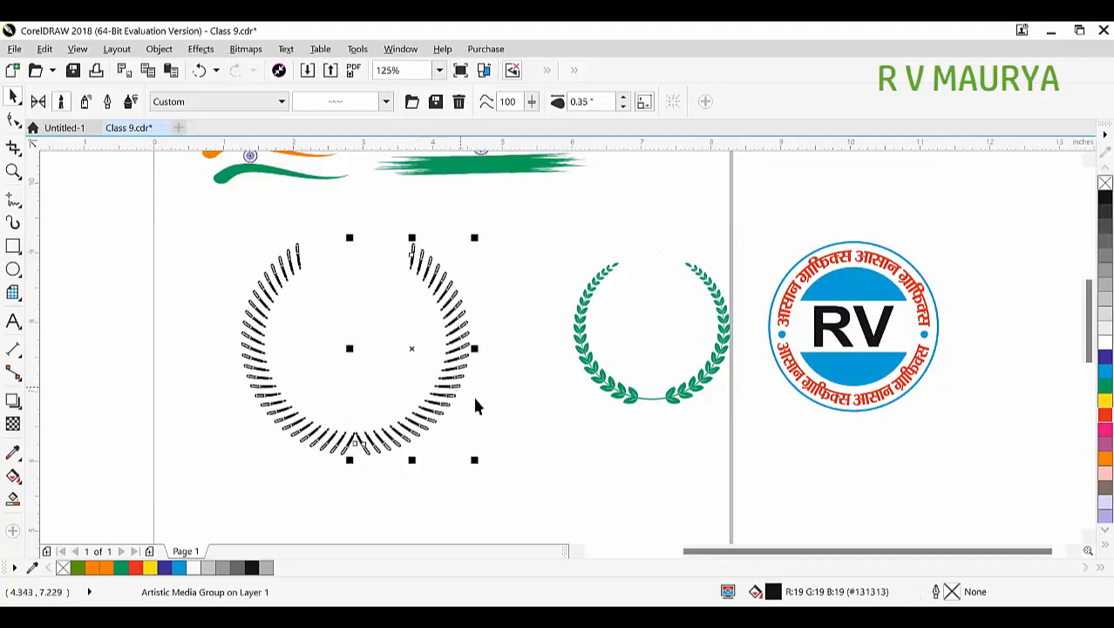
- Examine the individual pen shapes along the arcs up close
key("z")
left_click_drag(204, 209, 555, 460)
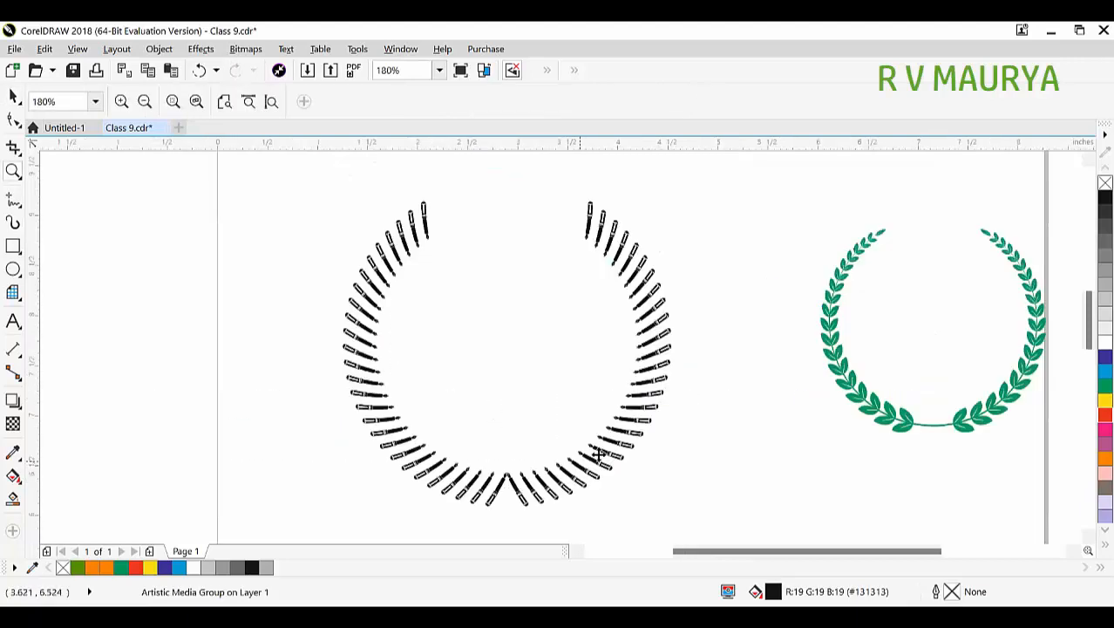
key("space")
key("z")
left_click_drag(353, 227, 471, 283)
left_click_drag(190, 228, 673, 439)
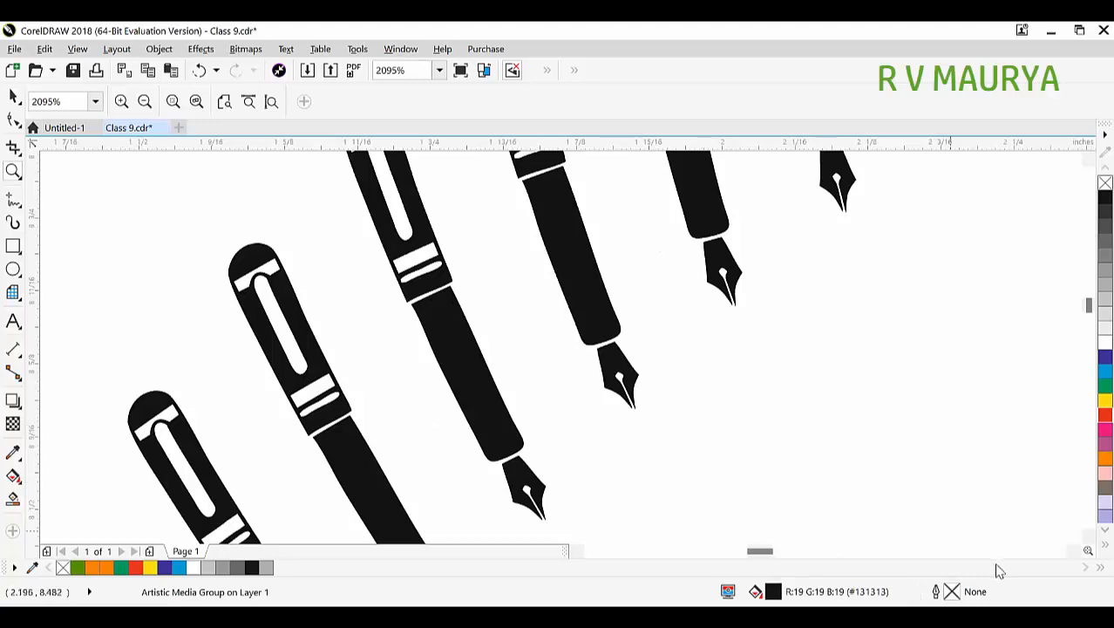
scroll(568, 294, "down", 8)
left_click_drag(540, 272, 734, 393)
- Delete the pen wreath and the green leaf wreath from the page
key("space")
left_click_drag(737, 433, 353, 213)
key("Delete")
- Draw a circle, scale it to about 1.93 in across and place an overlapping copy about 1.16 in to its right
left_click(13, 269)
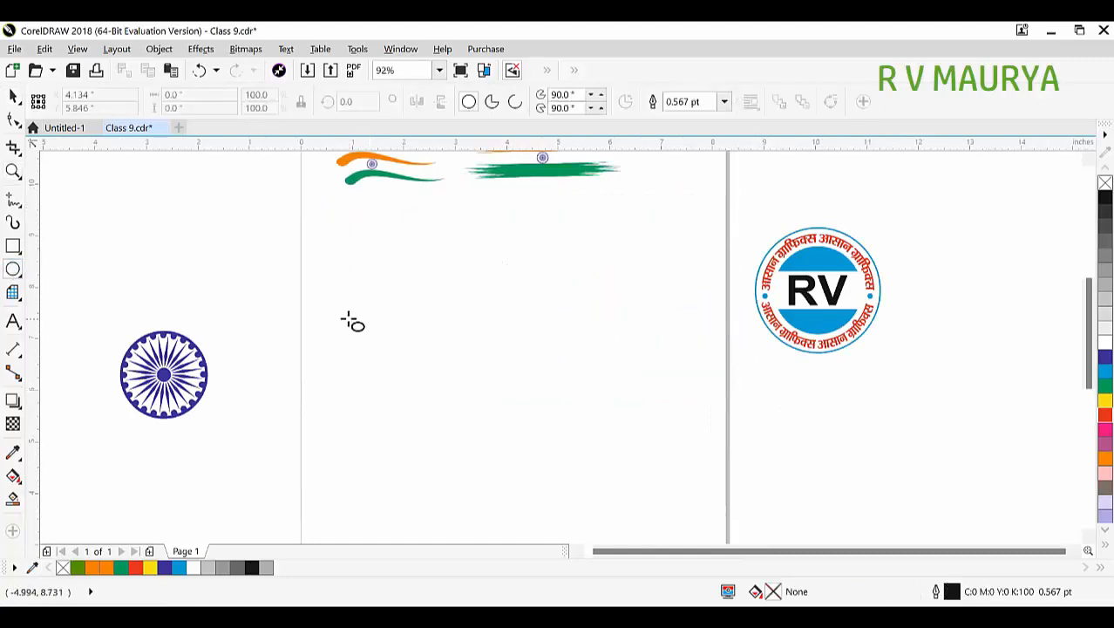
left_click_drag(395, 252, 490, 366)
key("space")
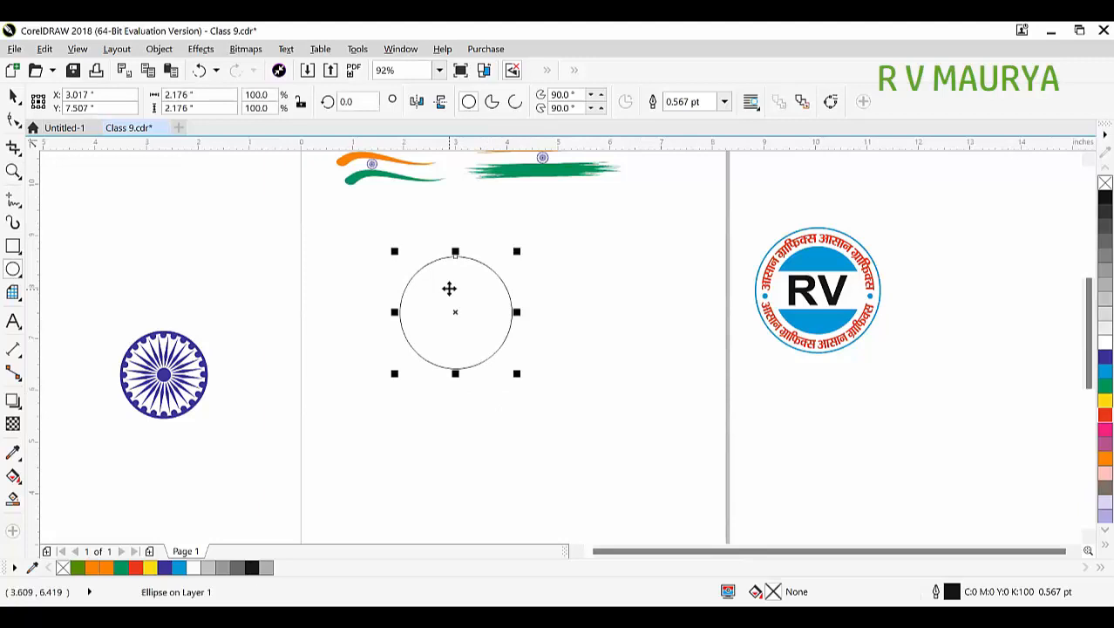
scroll(449, 288, "up", 4)
scroll(634, 213, "down", 1)
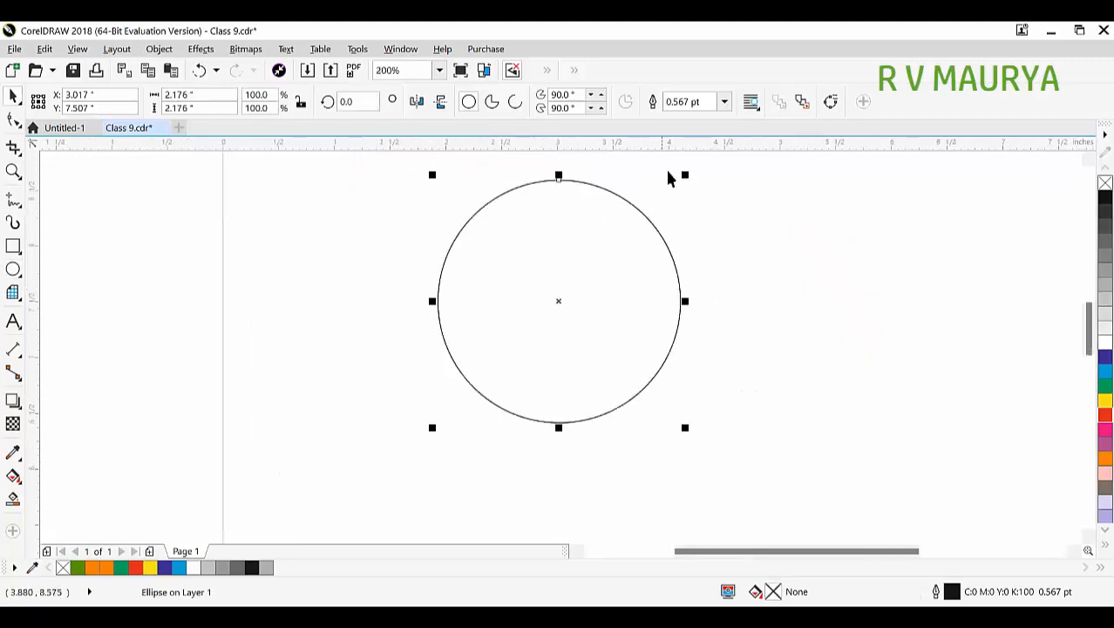
left_click_drag(685, 172, 667, 193)
left_click_drag(559, 301, 666, 315)
- Create the intersection shape of the two circles and fill it with green
left_click(550, 274, "shift")
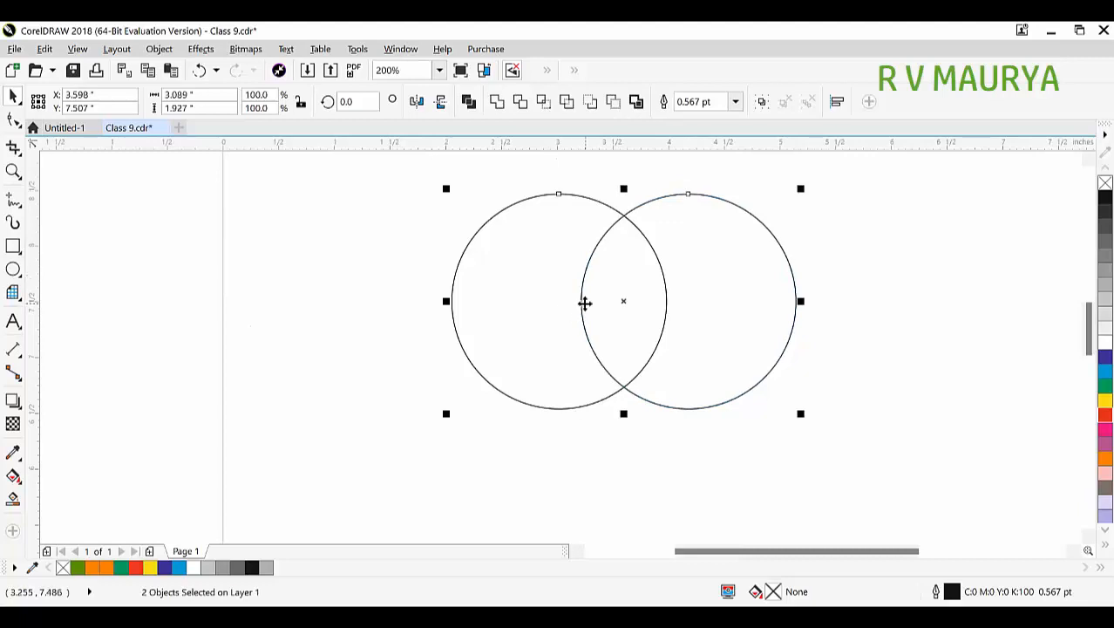
left_click(543, 102)
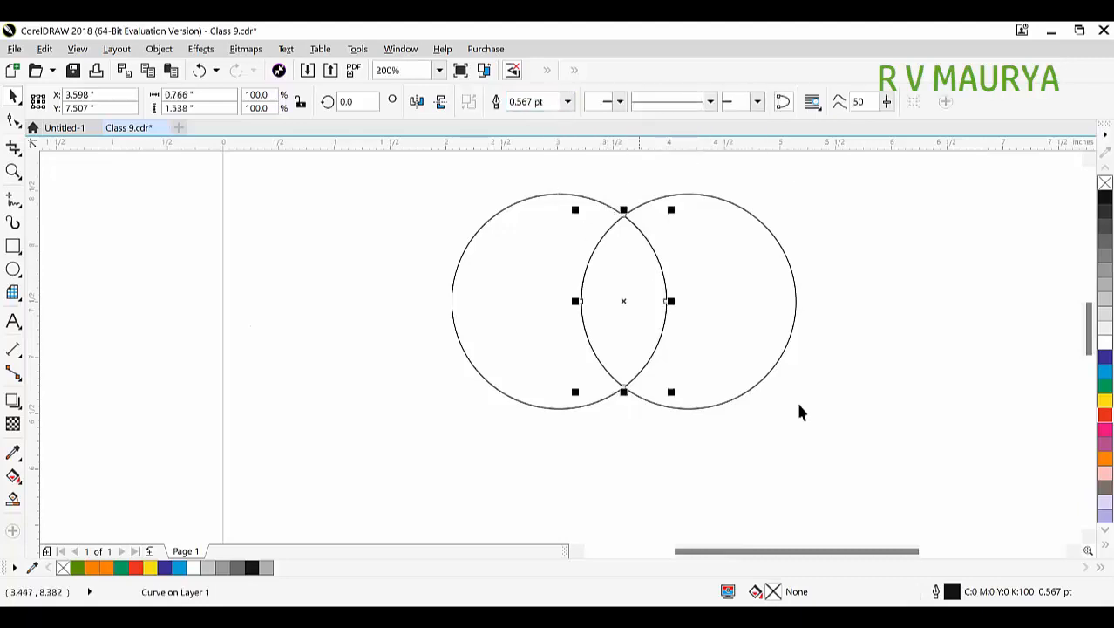
left_click(1104, 386)
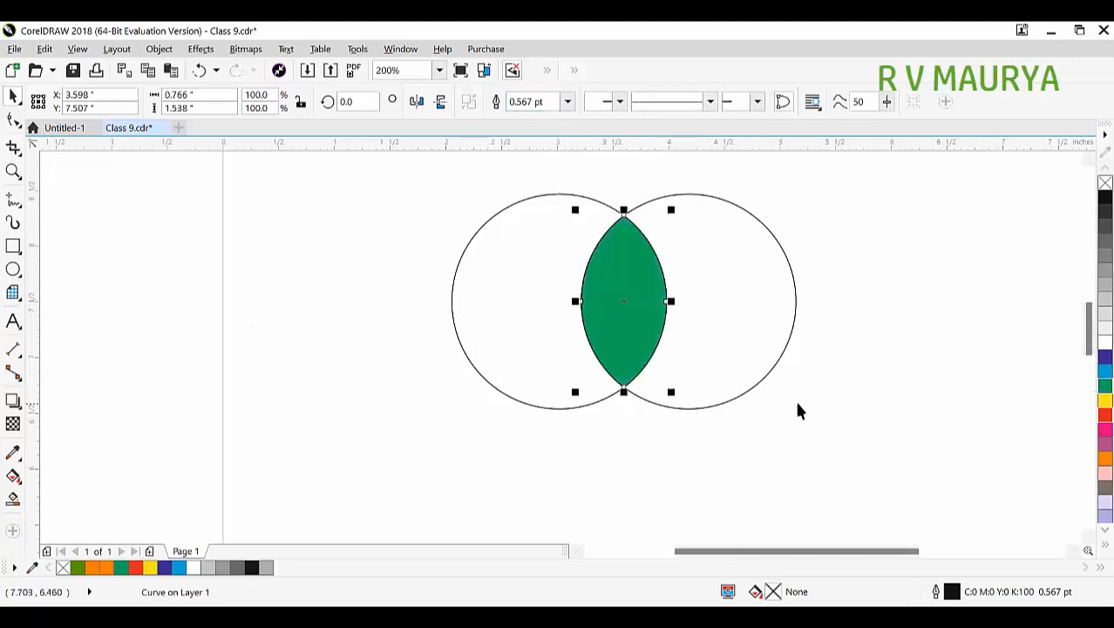
- Delete both construction circles, keeping only the green leaf shape
left_click(715, 318)
key("Delete")
left_click(520, 328)
key("Delete")
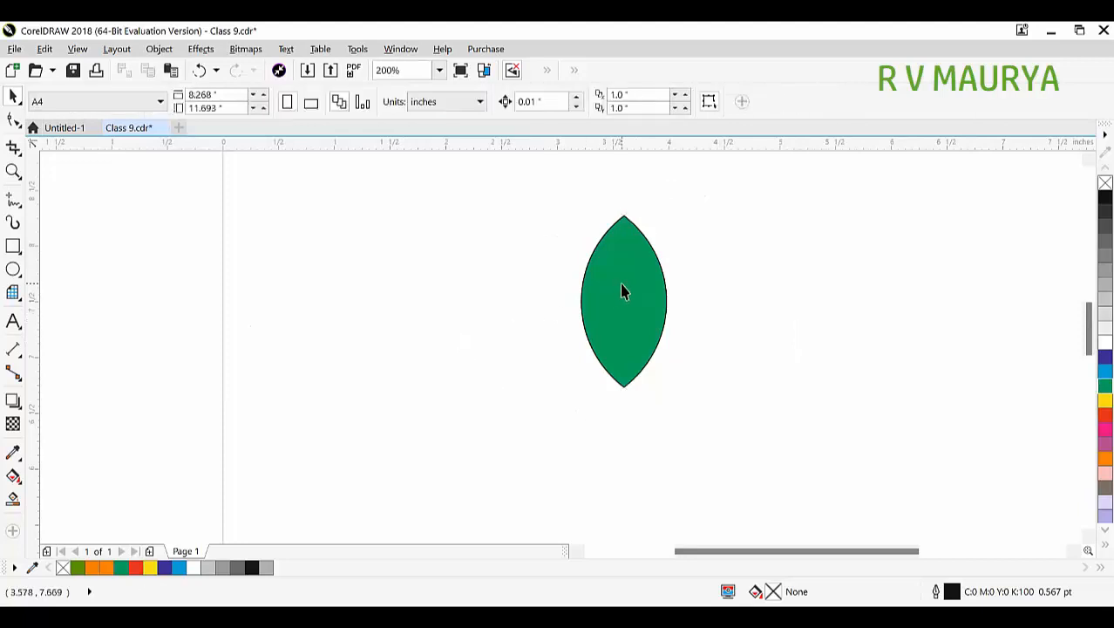
- Draw a narrow upright triangle over the leaf's lower half and scale it to about 0.14 by 0.90 in
left_click(621, 291)
left_click_drag(556, 215, 813, 449)
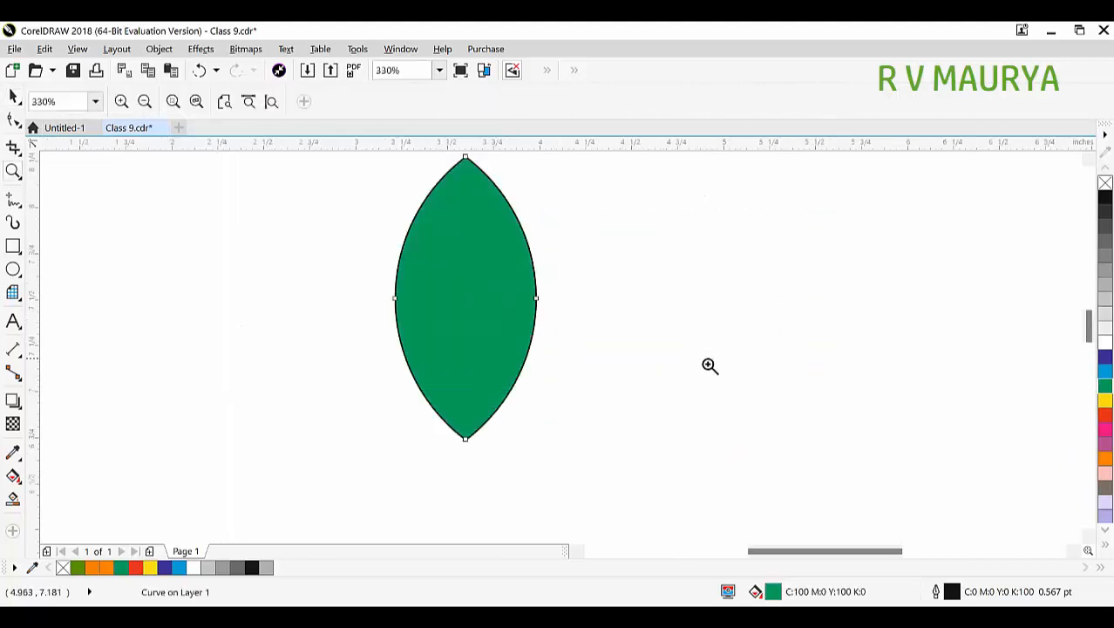
key("space")
left_click(13, 202)
left_click(459, 266)
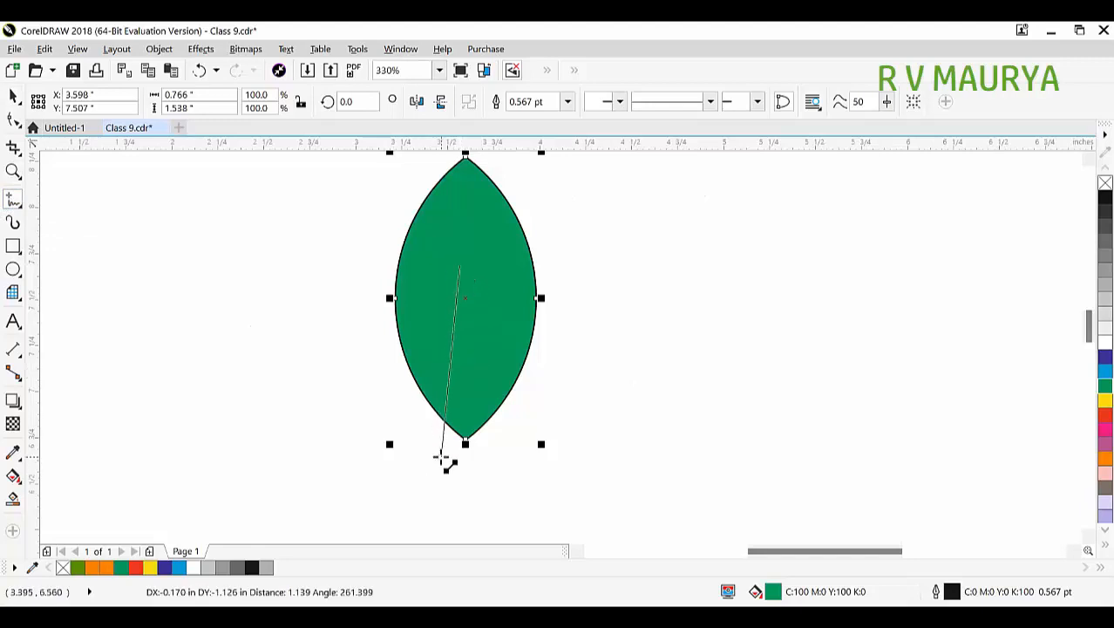
left_click(442, 460, "ctrl")
left_click(453, 477)
double_click(484, 474)
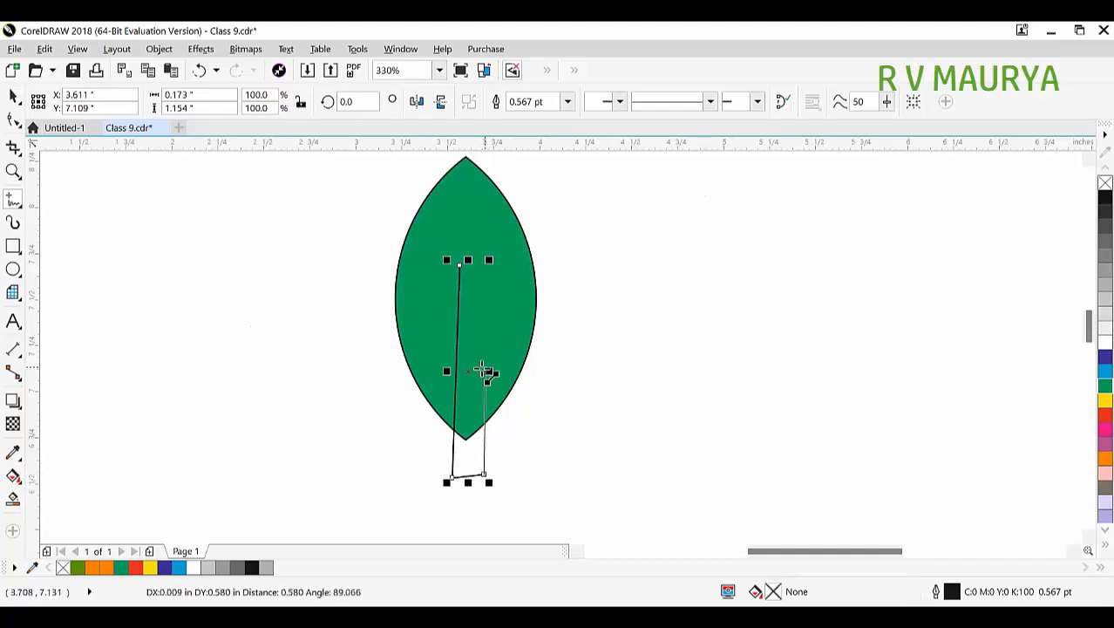
left_click(460, 263)
key("space")
left_click_drag(493, 255, 502, 305)
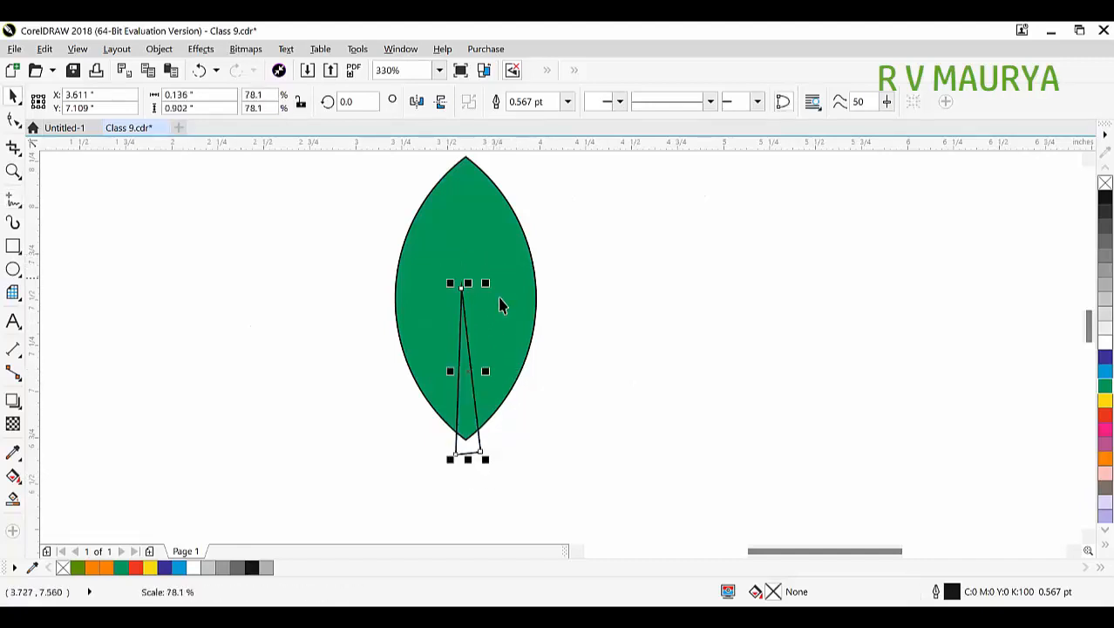
- Cut the triangle out of the leaf to form a center slit and remove the leaf's outline
left_click(479, 457)
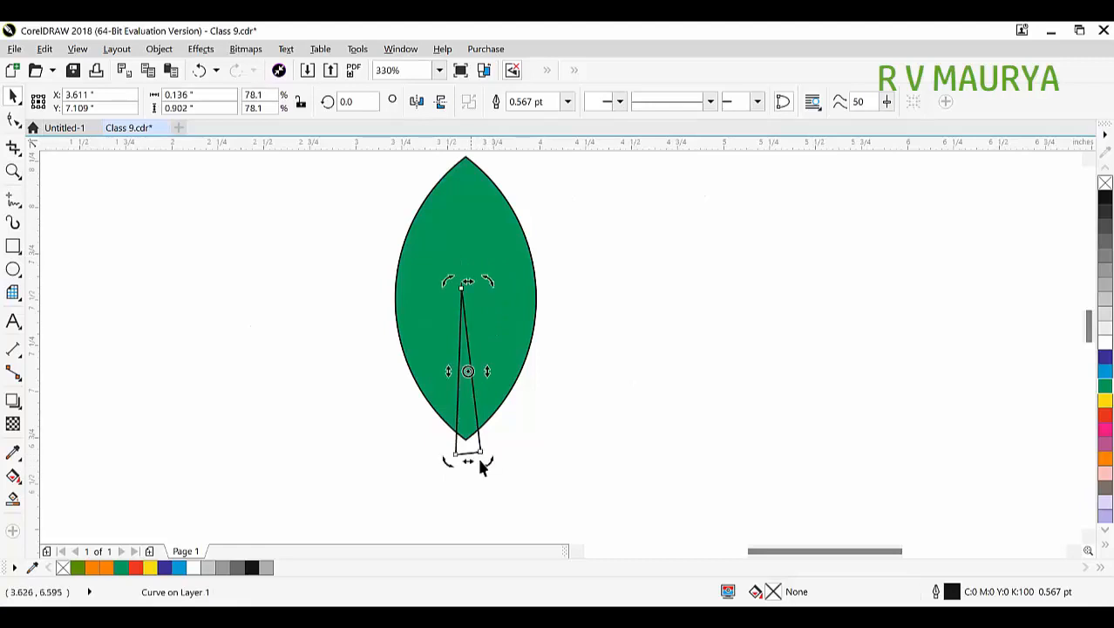
left_click(485, 266, "shift")
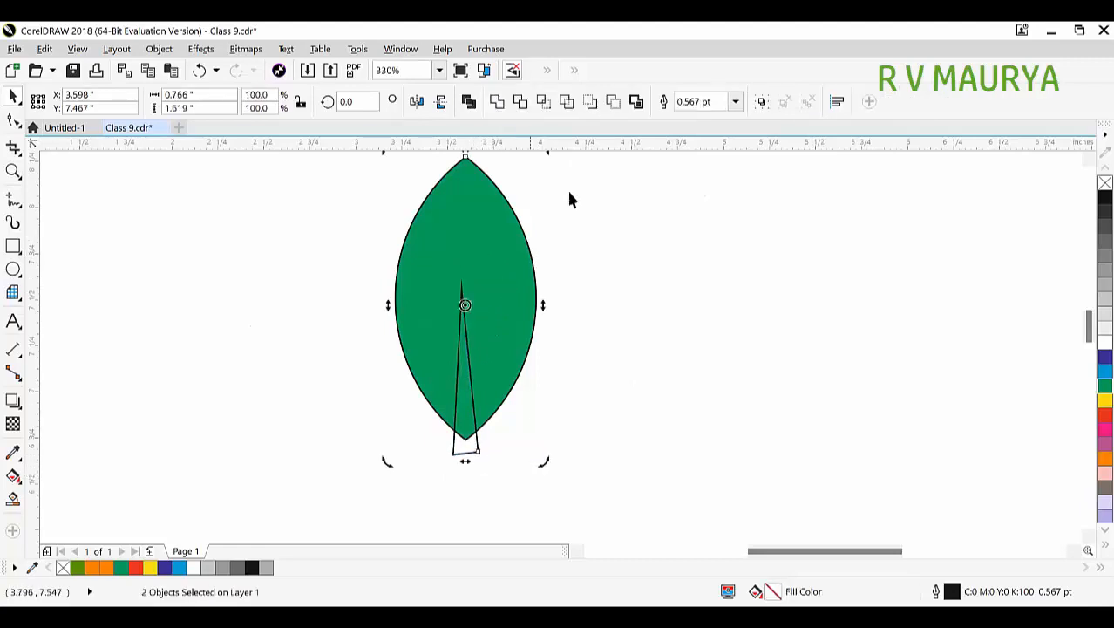
left_click(613, 102)
right_click(1105, 183)
left_click(711, 288)
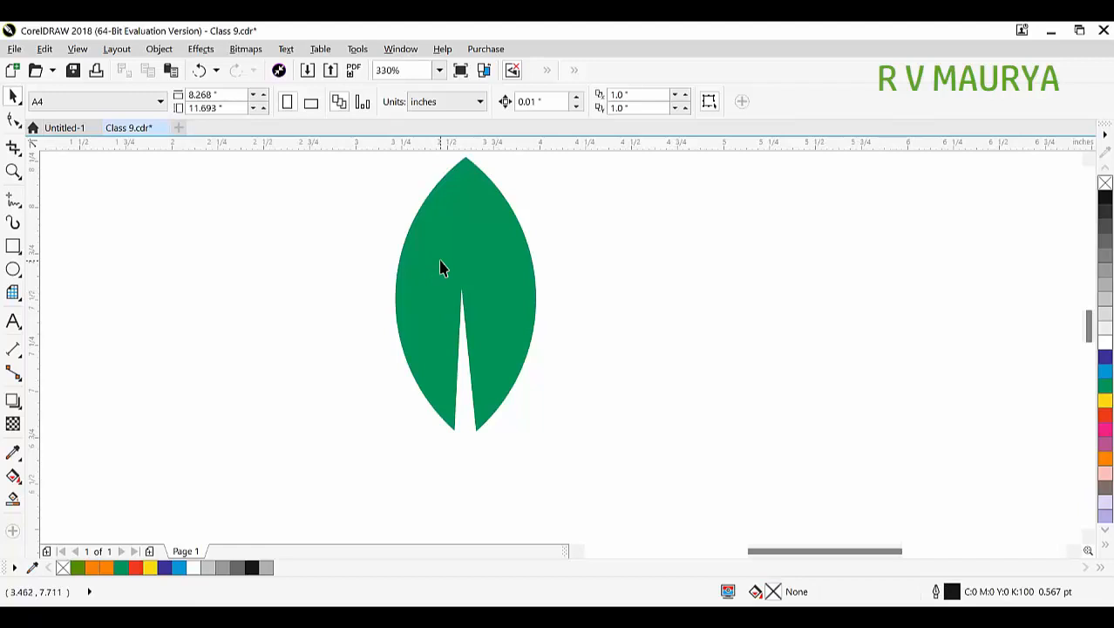
- Scale the slit leaf down to about 0.16 in wide and 0.32 in tall
left_click(475, 314)
scroll(528, 304, "down", 2)
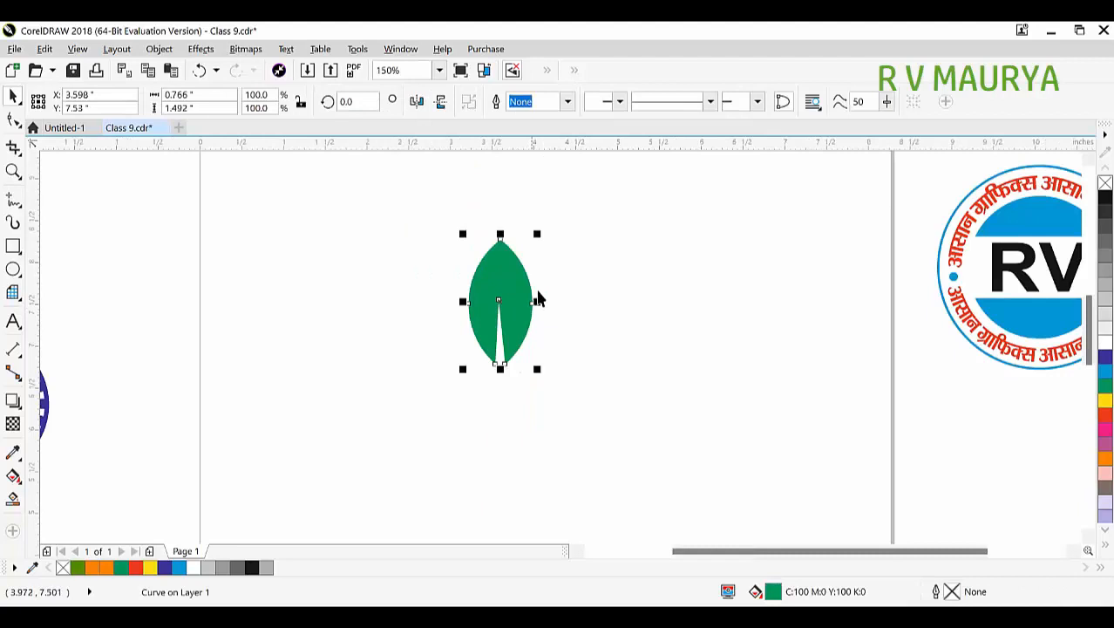
left_click_drag(542, 228, 529, 277)
- Rotate the small leaf to 300° so its tip points up to the right
scroll(505, 312, "up", 4)
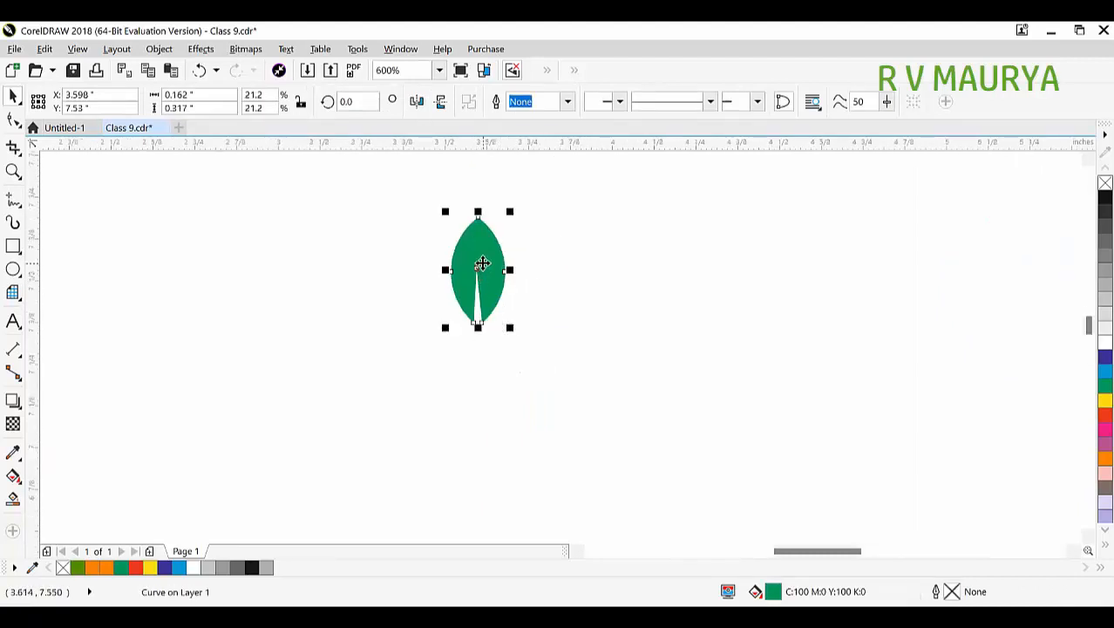
left_click(490, 242)
left_click(553, 253)
left_click(486, 229)
left_click(508, 228)
left_click(472, 236)
left_click(456, 254)
left_click(475, 251)
left_click(475, 251)
left_click_drag(514, 211, 536, 264)
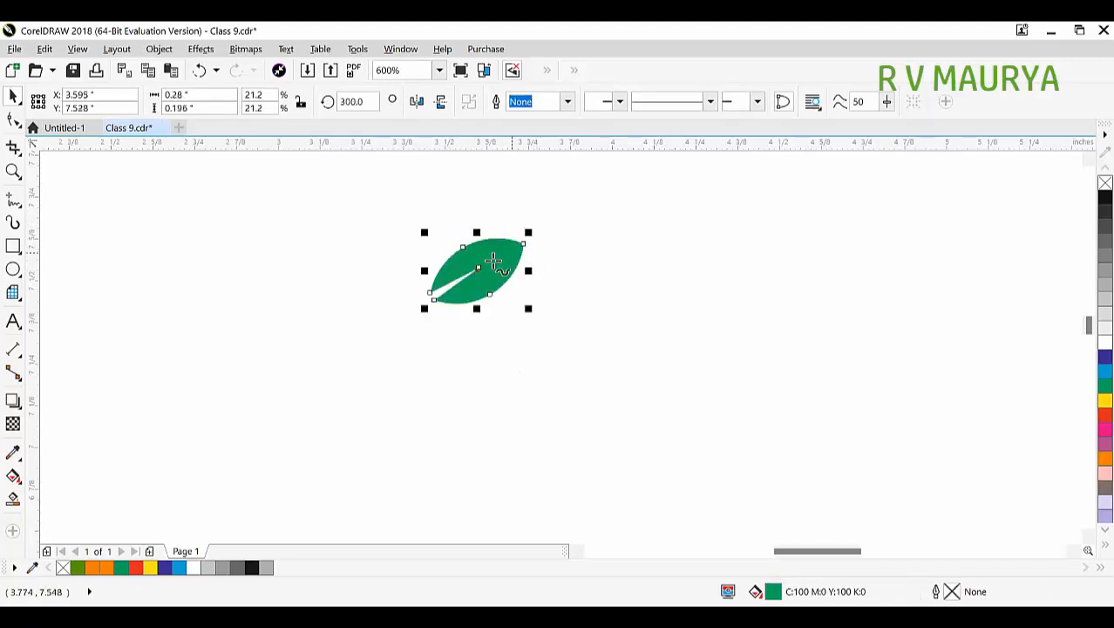
- Undo a trial mirroring of the leaf and adjust its rotation to about 312.9°
left_click_drag(478, 230, 486, 322)
key("ctrl+z")
left_click(488, 267)
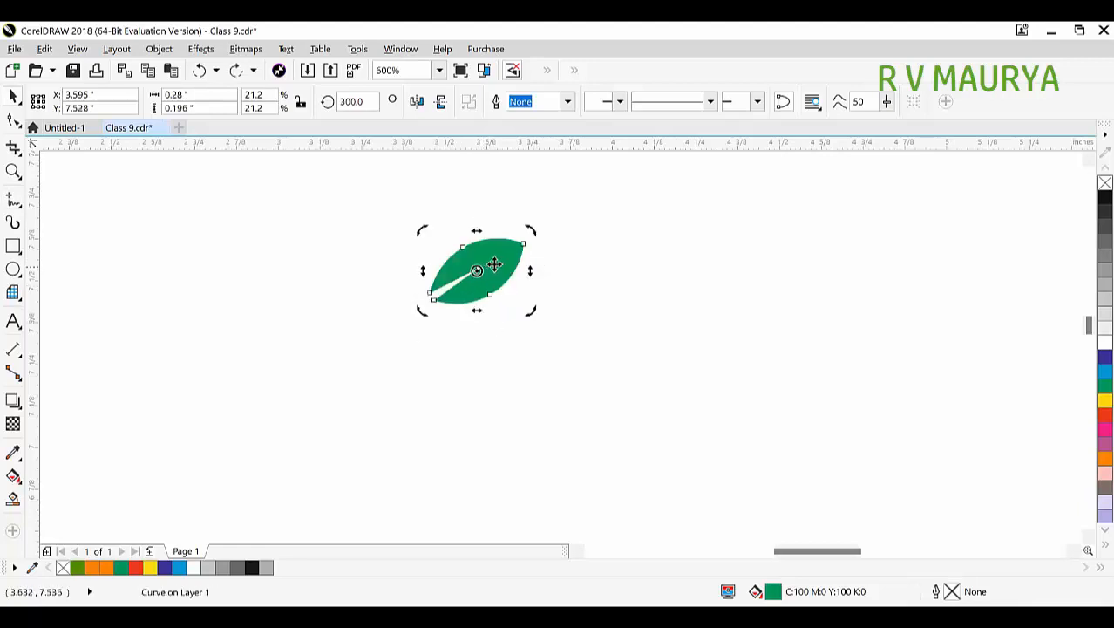
left_click_drag(534, 230, 519, 220)
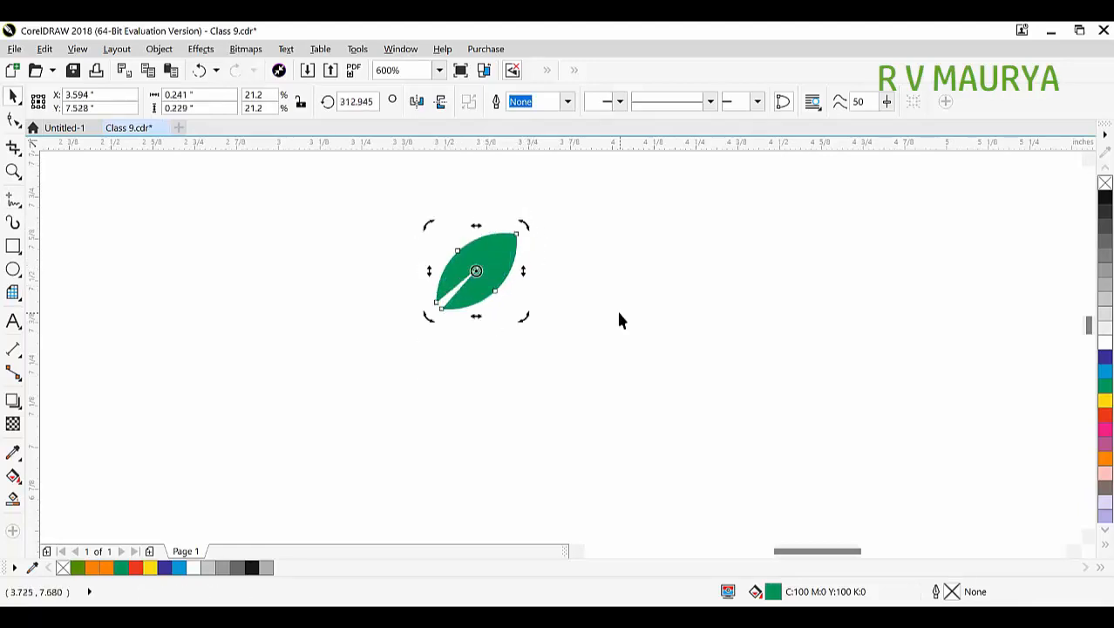
- Mirror a copy of the leaf vertically below the original to form a leaf pair
left_click(505, 264)
key("Escape")
left_click(490, 251)
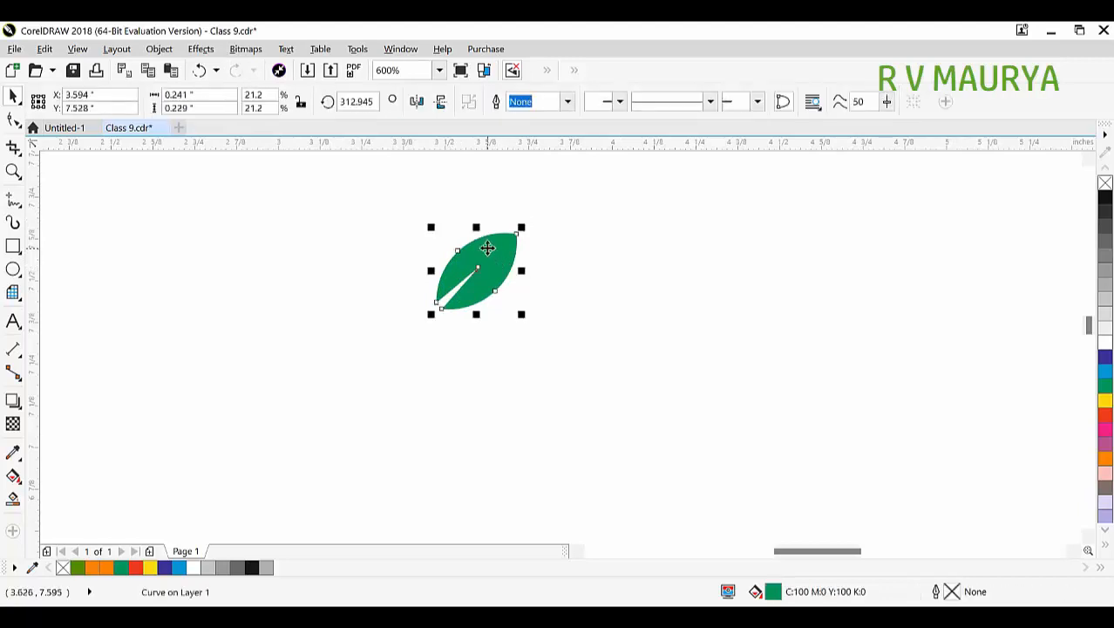
left_click_drag(476, 227, 499, 323)
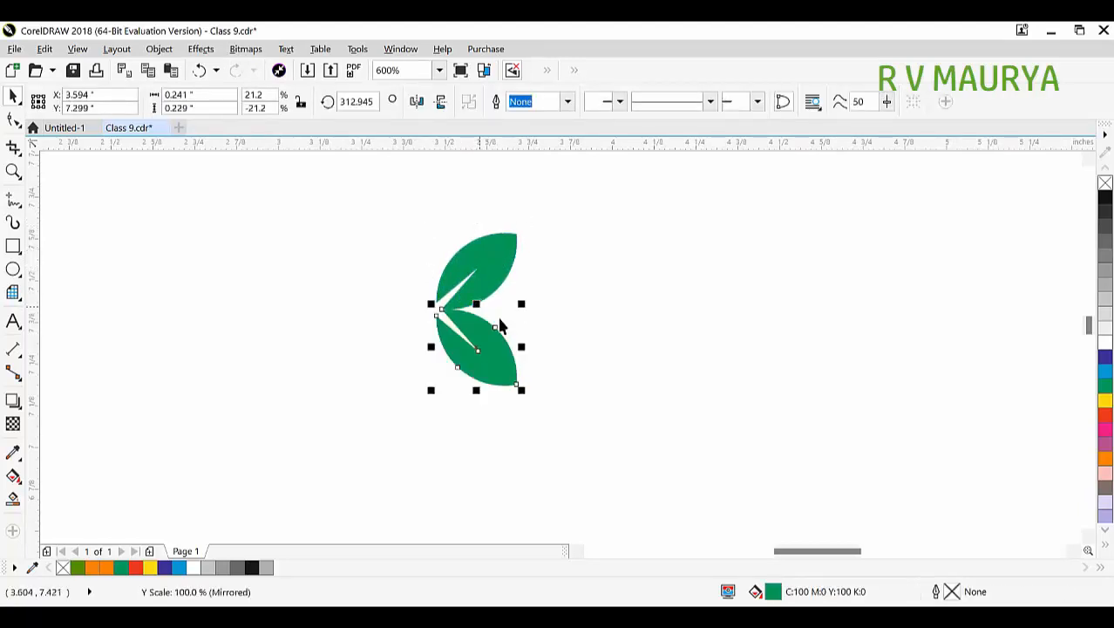
left_click(587, 427)
- Group the two leaves, scale the group to about 0.16 by 0.30 in and move it to the left
left_click_drag(388, 281, 416, 220)
key("ctrl+g")
left_click_drag(521, 391, 509, 364)
left_click_drag(472, 311, 250, 279)
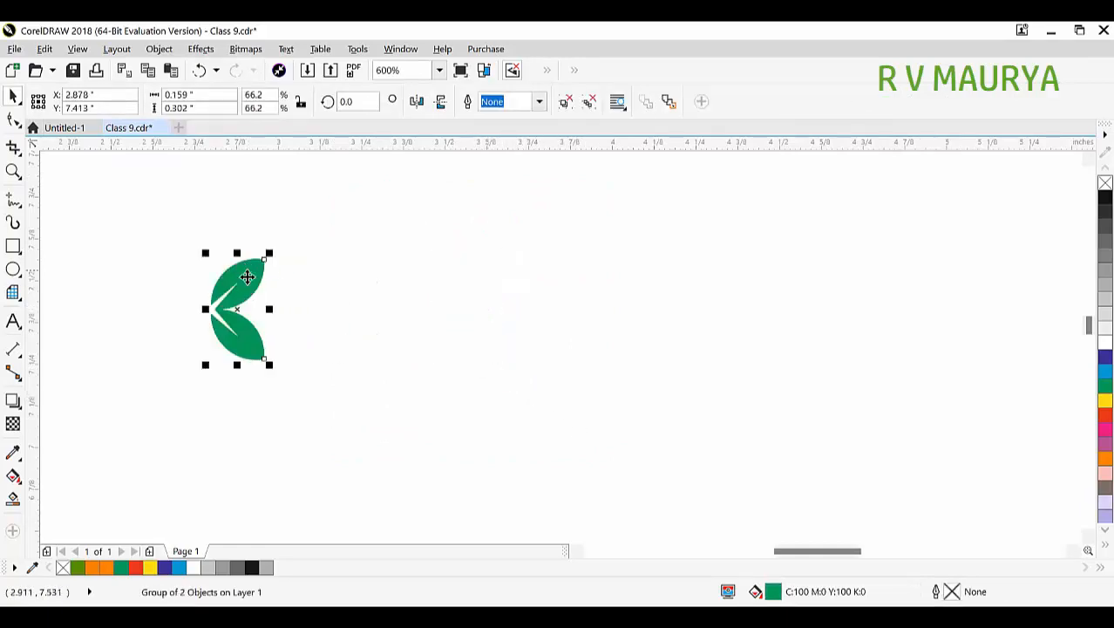
- Move the leaf pair farther left to make room for a row of copies
scroll(251, 284, "down", 2)
scroll(251, 286, "up", 2)
scroll(252, 287, "down", 2)
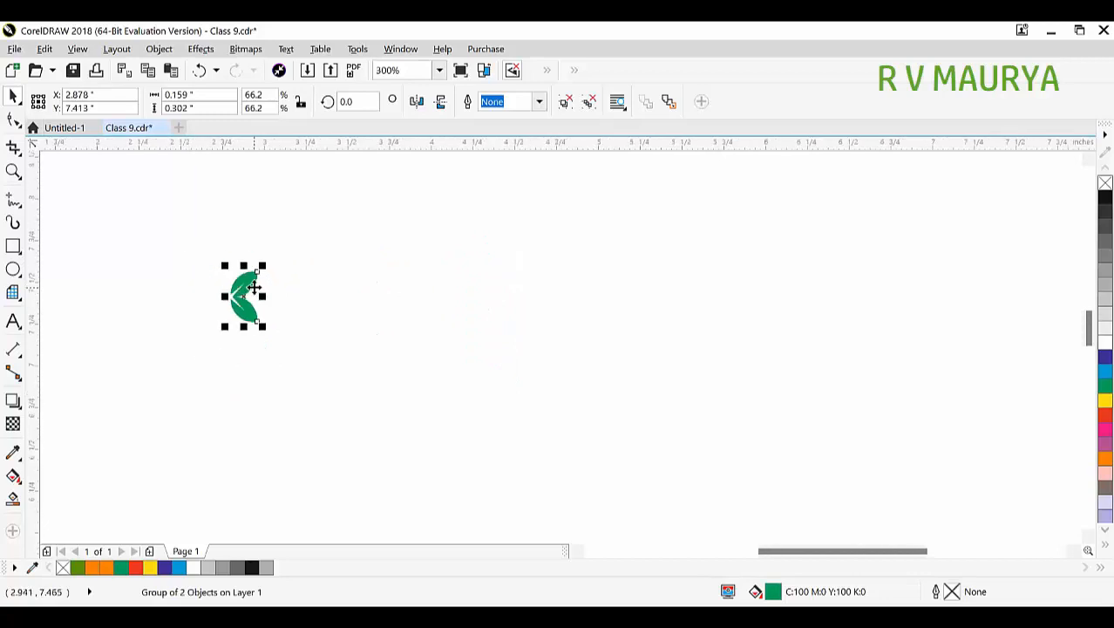
scroll(255, 288, "down", 2)
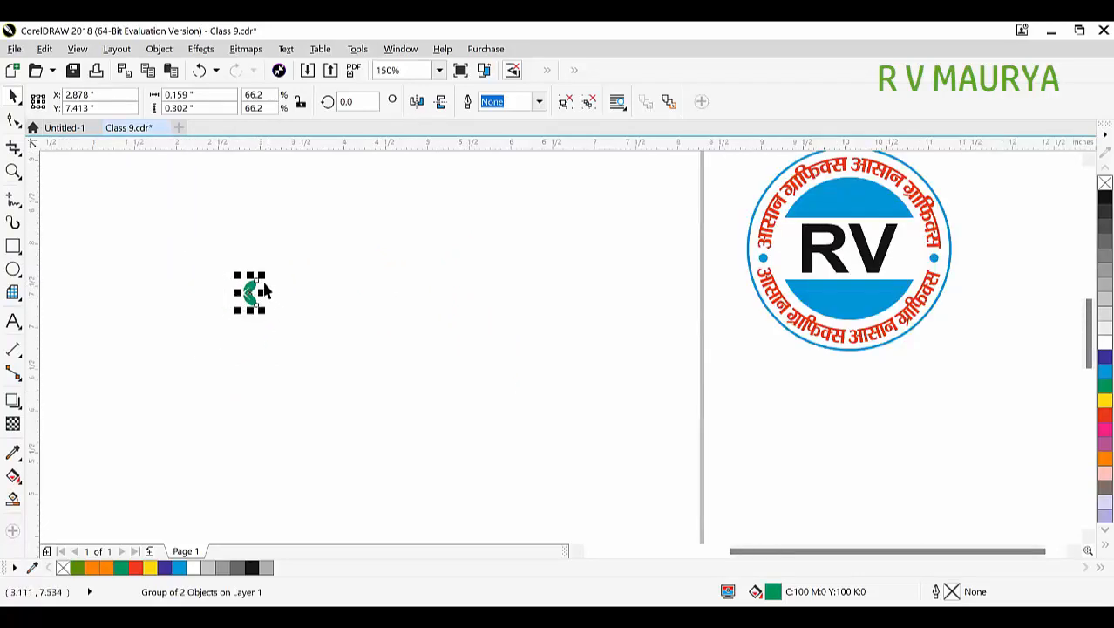
left_click_drag(249, 288, 204, 309)
key("ctrl+z")
- Duplicate the leaf pair to the right about 0.22 in apart, repeating until the row holds 24 pairs
scroll(197, 296, "up", 2)
left_click_drag(156, 261, 230, 274)
key("ctrl+r")
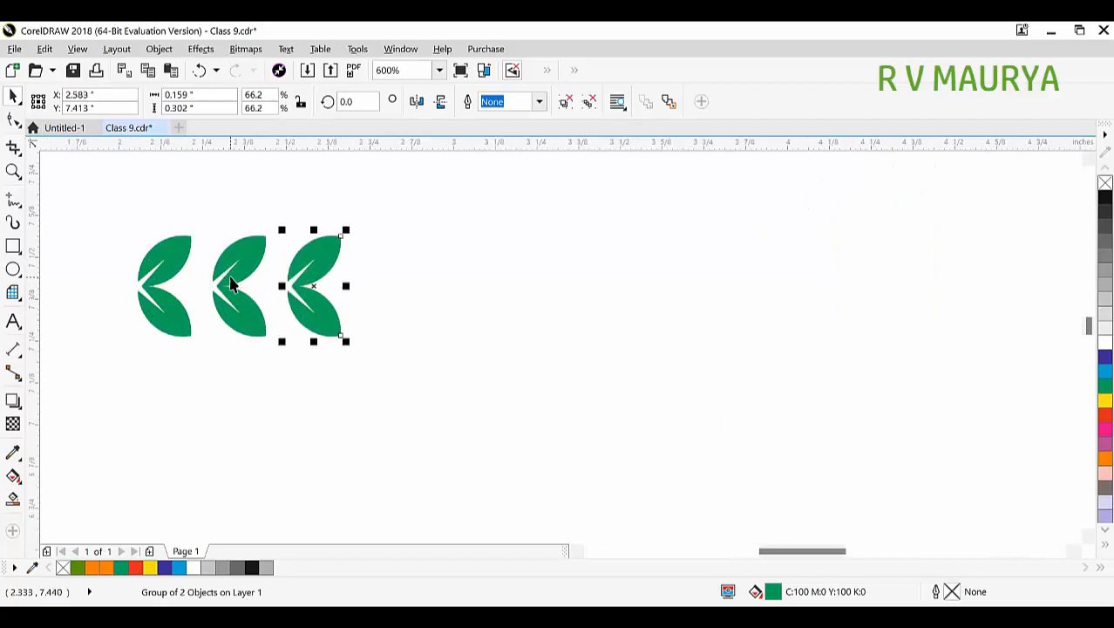
key("ctrl+r")
key("ctrl+r")
key("ctrl+r")
key("ctrl+r")
key("ctrl+r")
key("ctrl+r")
key("ctrl+r")
key("ctrl+r")
key("ctrl+r")
key("ctrl+r")
key("ctrl+r")
key("ctrl+r")
key("ctrl+r")
key("ctrl+r")
scroll(201, 283, "down", 2)
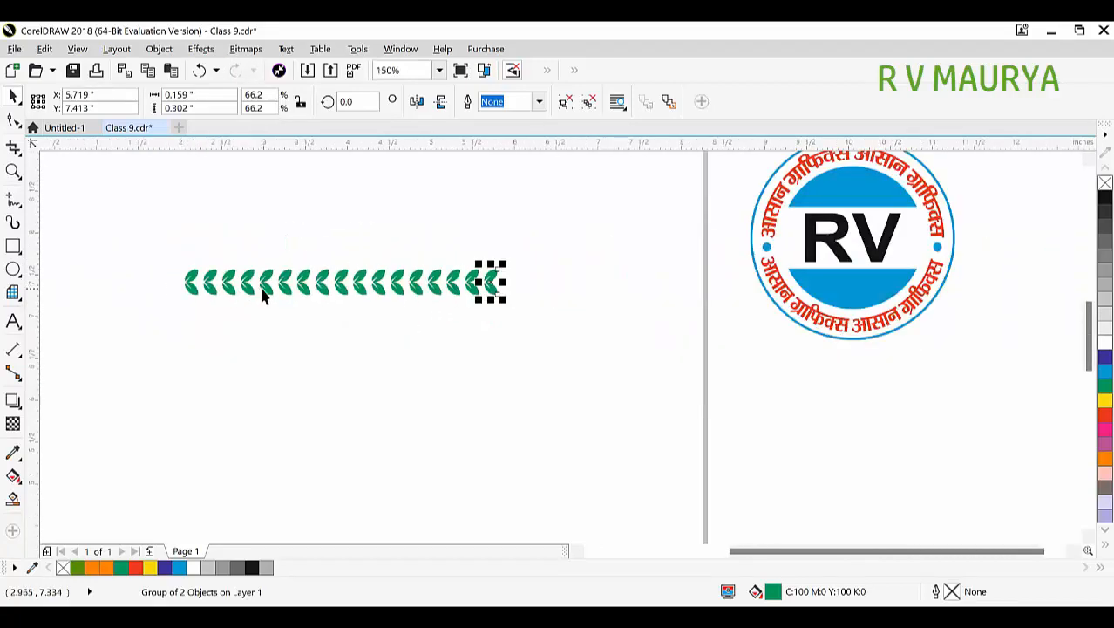
key("ctrl+r")
key("ctrl+r")
key("ctrl+r")
key("ctrl+r")
key("ctrl+r")
key("ctrl+r")
key("ctrl+r")
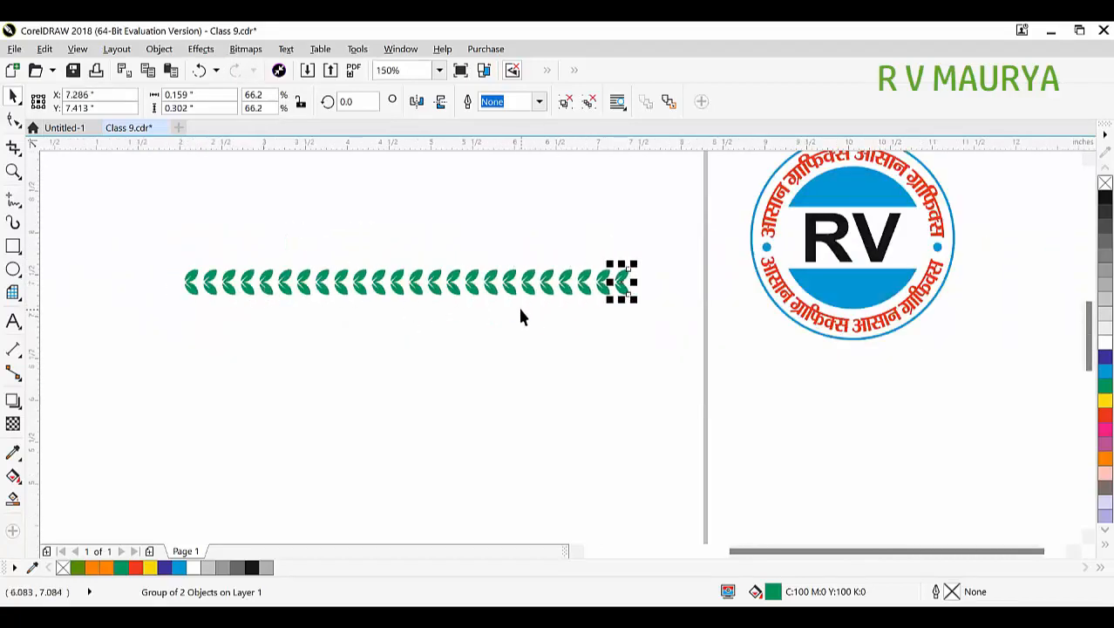
- Ungroup the last leaf pair and place a copy of its upper leaf just beyond the row's right end
scroll(592, 282, "up", 3)
left_click(682, 254, "ctrl")
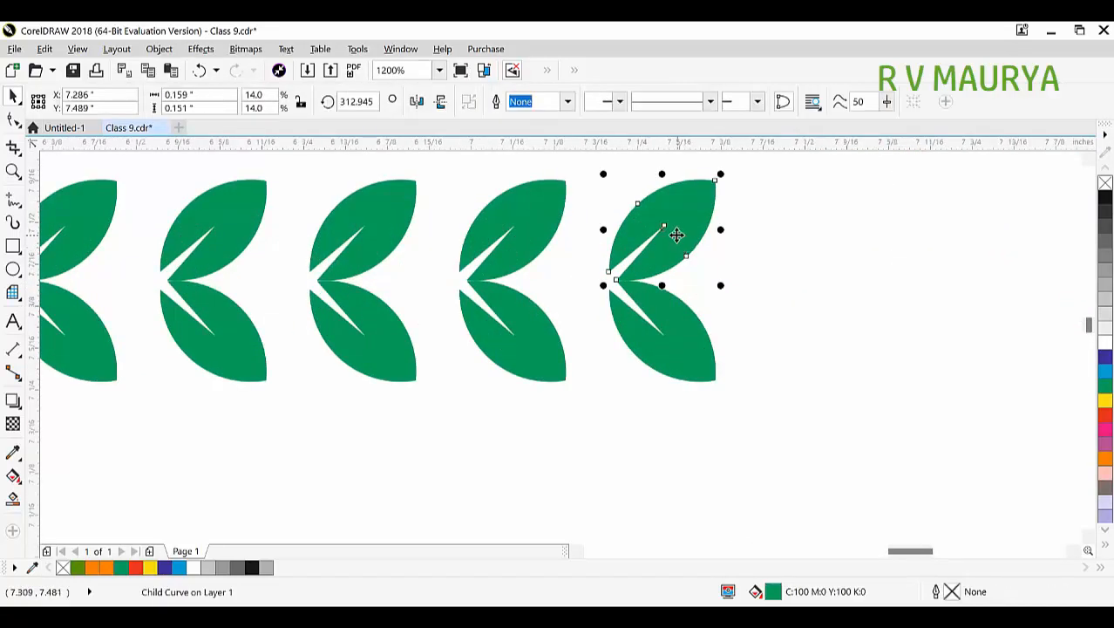
key("ctrl+u")
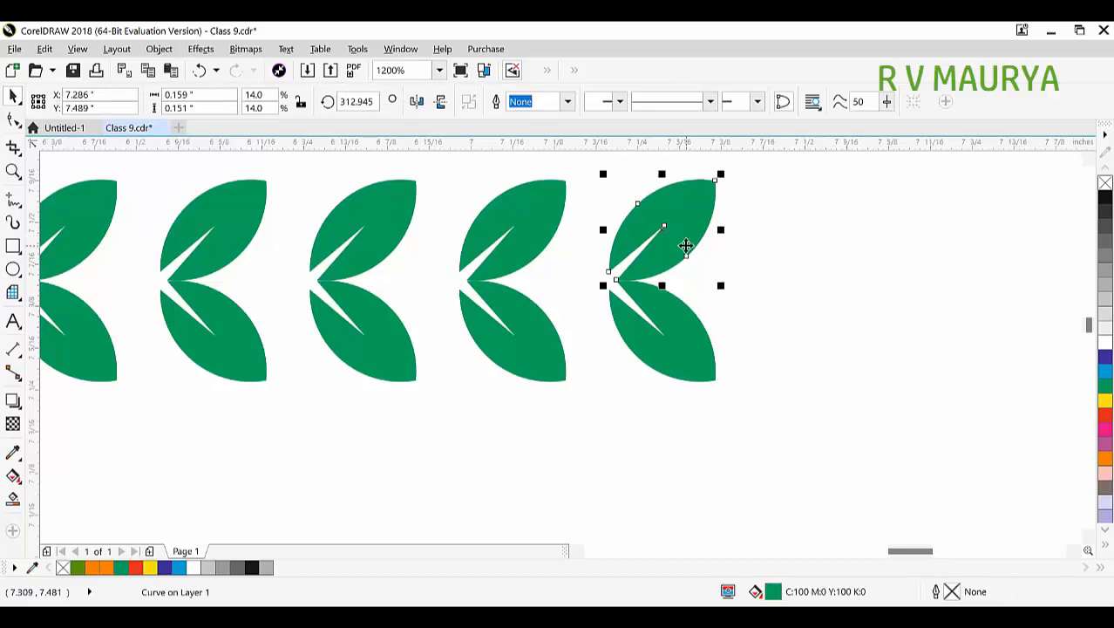
left_click_drag(674, 238, 794, 260)
right_click(795, 260)
- Rotate the copied leaf clockwise so that it lies horizontally with its tip pointing away from the row
left_click(795, 257)
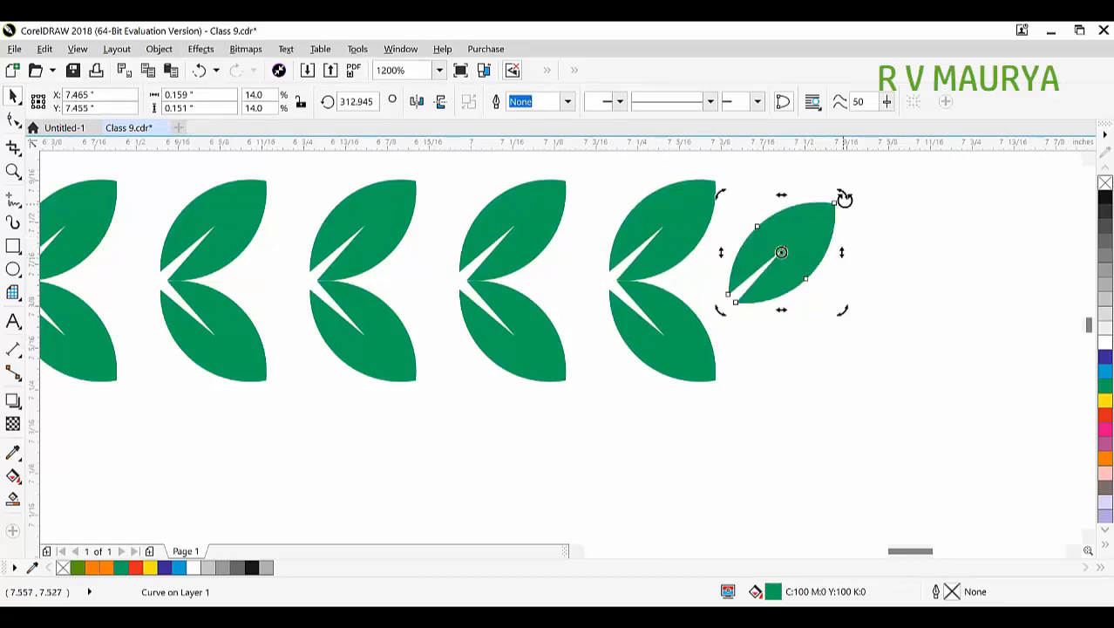
left_click_drag(844, 197, 850, 270)
scroll(770, 283, "down", 5)
key("z")
left_click_drag(226, 222, 844, 373)
key("space")
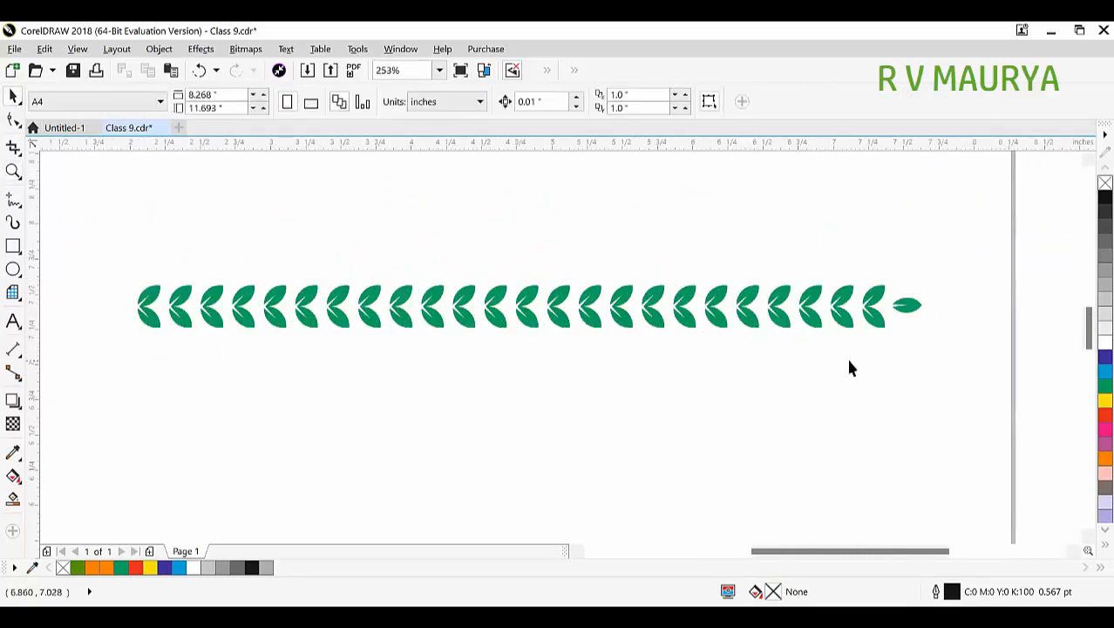
- Enlarge the horizontal end leaf to about 0.27 by 0.14 in and centre it on the row just beyond the last pair
left_click(919, 313)
scroll(924, 297, "up", 3)
left_click_drag(939, 255, 955, 242)
left_click_drag(864, 289, 890, 281)
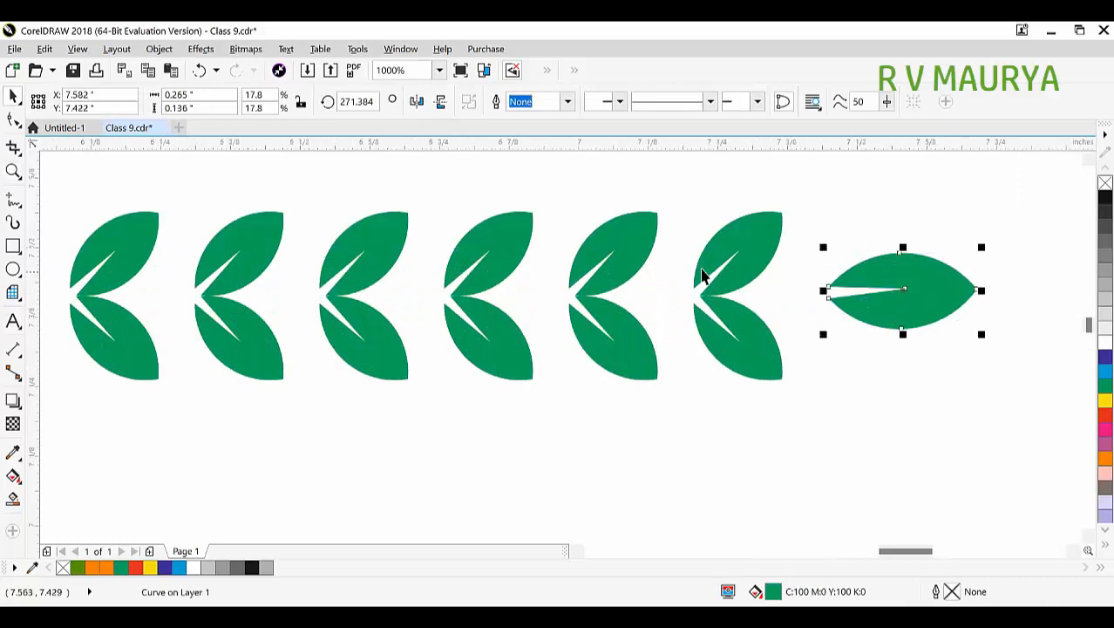
scroll(774, 251, "down", 3)
left_click(801, 303)
scroll(803, 309, "down", 2)
key("z")
left_click_drag(331, 224, 873, 373)
key("space")
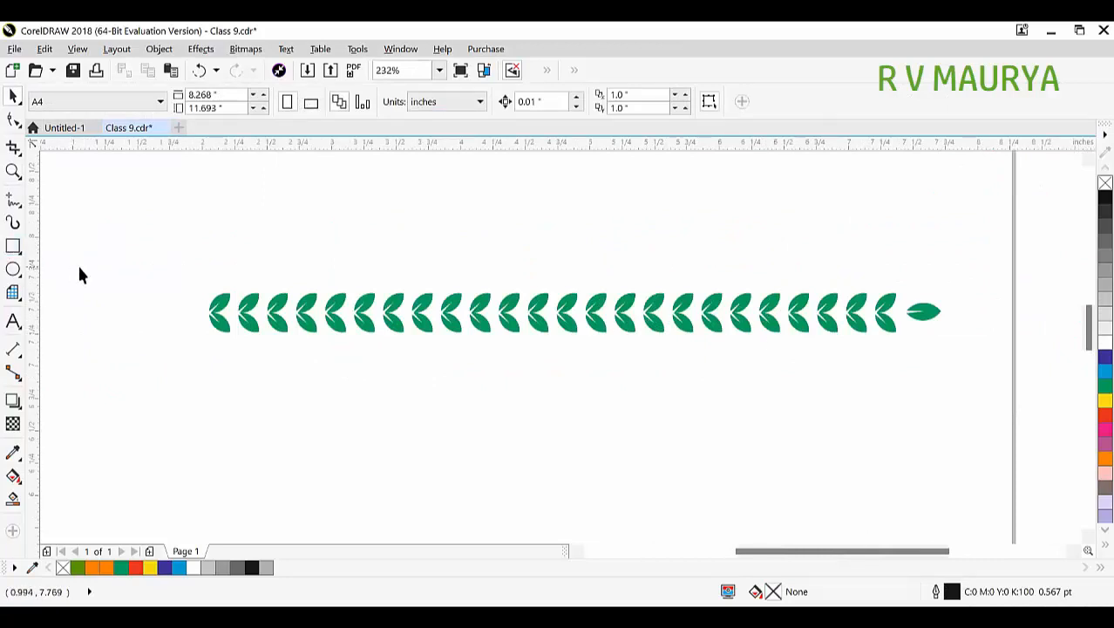
- Draw a straight horizontal stem line about 5.5 in long through the middle of the leaf row
key("F5")
left_click(192, 312)
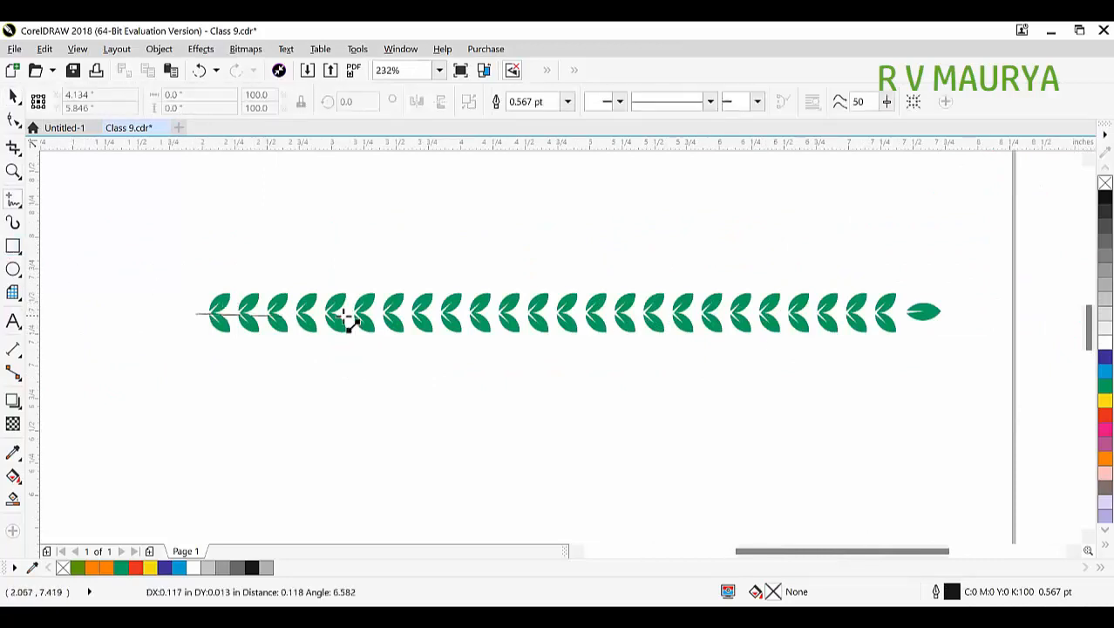
left_click(913, 312)
key("space")
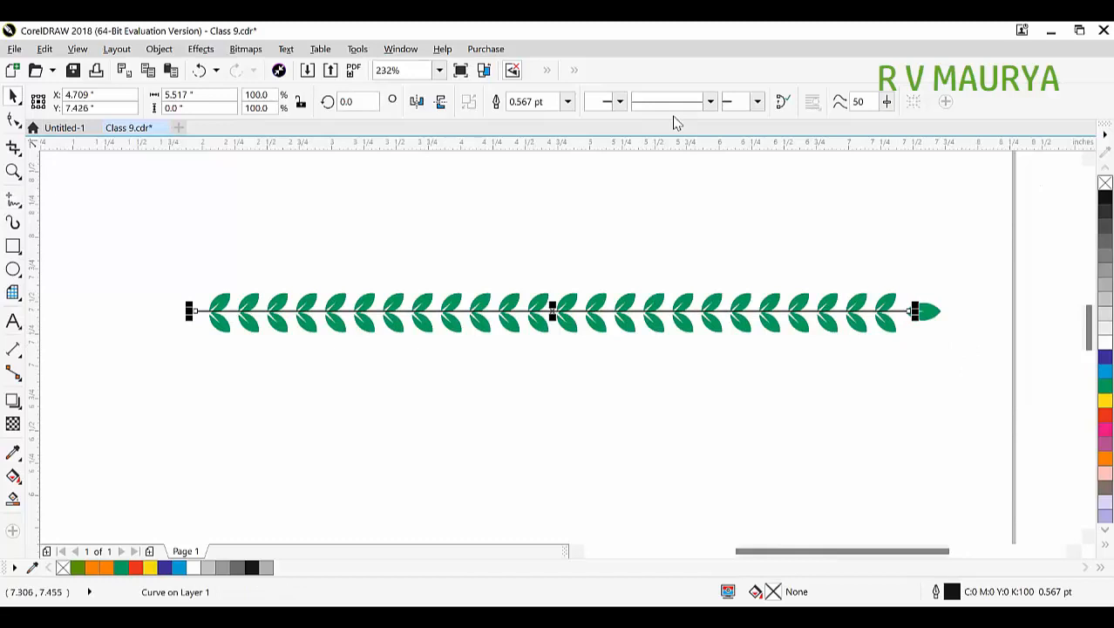
- Set the stem line's outline width to 1.5 pt and convert the outline to an object
left_click(568, 101)
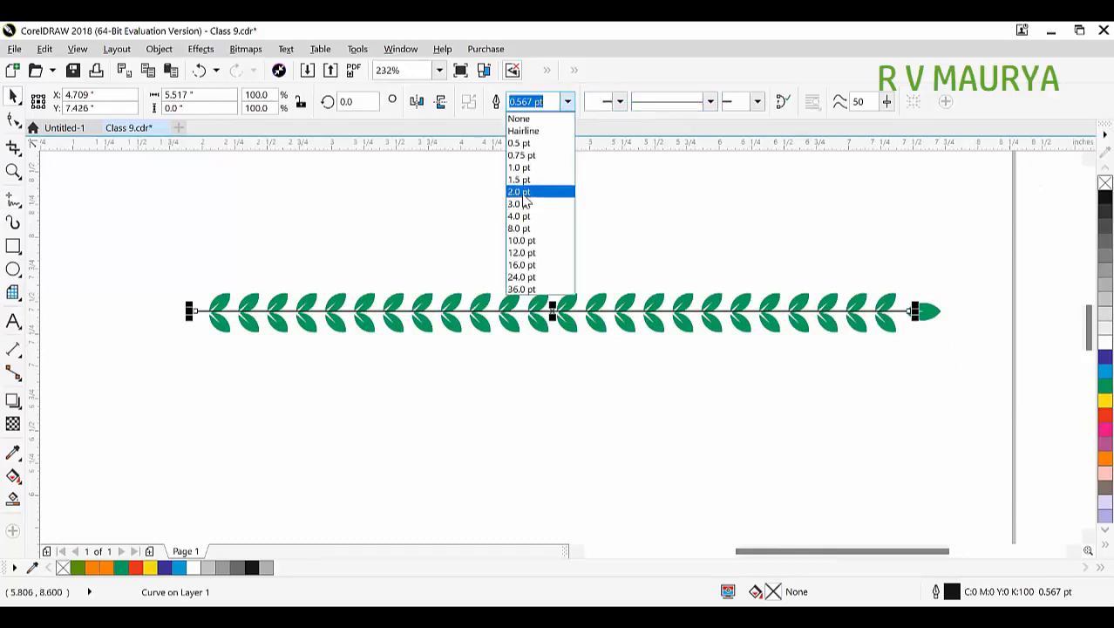
key("Return")
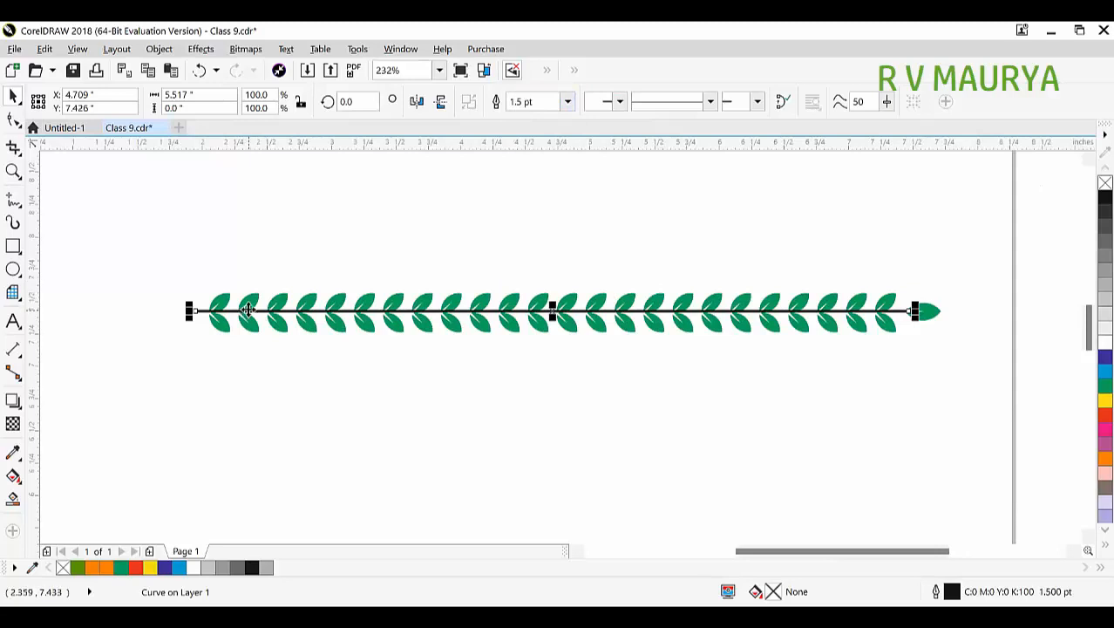
key("ctrl+shift+q")
- Taper the stem by deleting one corner node at its right end and extend the pointed tip into the end leaf's notch
left_click(14, 122)
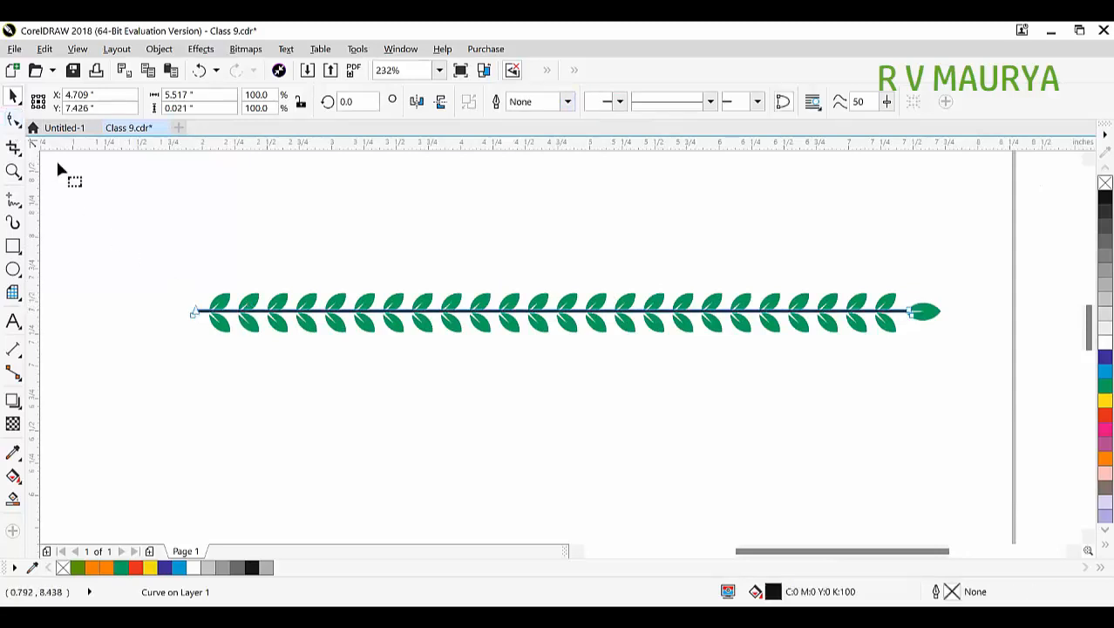
scroll(209, 307, "up", 6)
left_click_drag(218, 308, 214, 295)
scroll(218, 300, "down", 8)
scroll(611, 320, "up", 5)
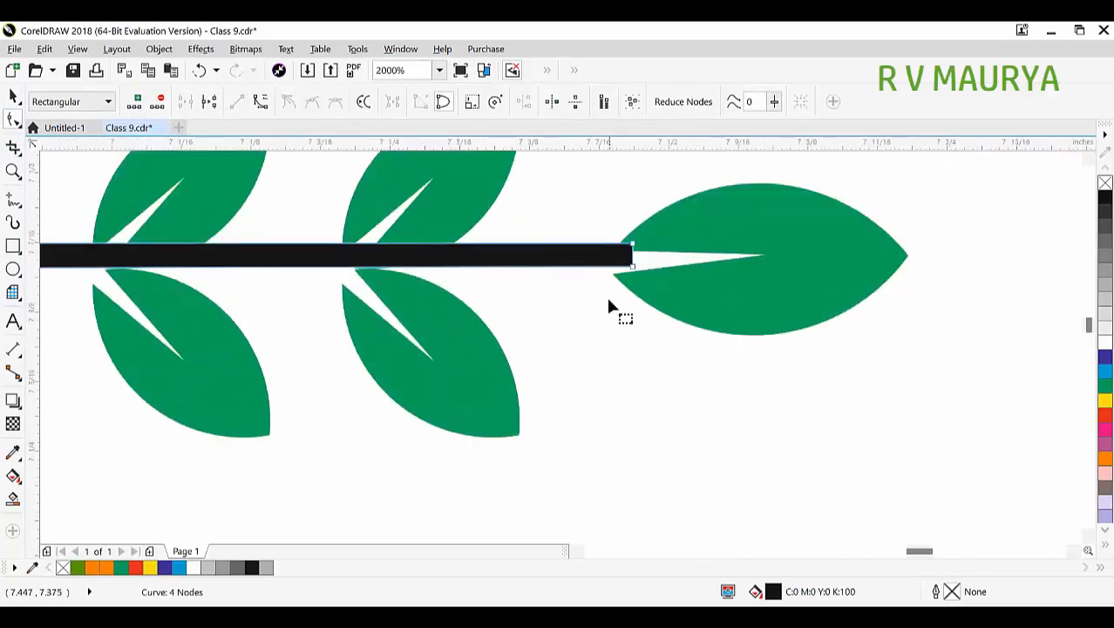
double_click(651, 196)
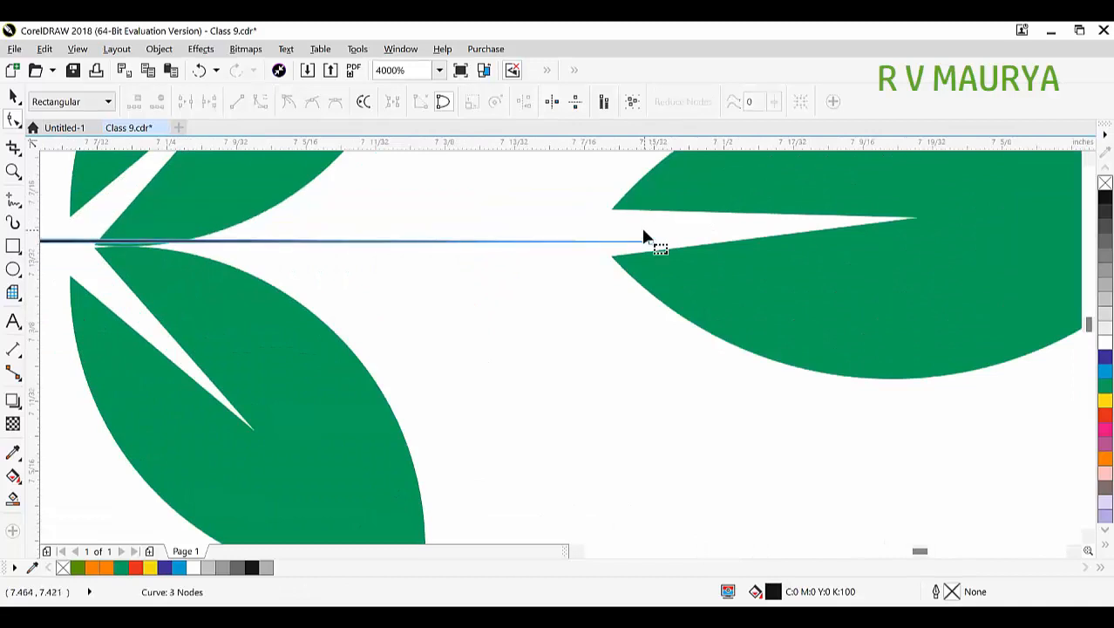
left_click_drag(651, 243, 896, 226)
scroll(562, 291, "down", 2)
left_click_drag(645, 278, 686, 278)
- Fill the tapered stem with the same green as the leaves
key("space")
left_click(685, 279)
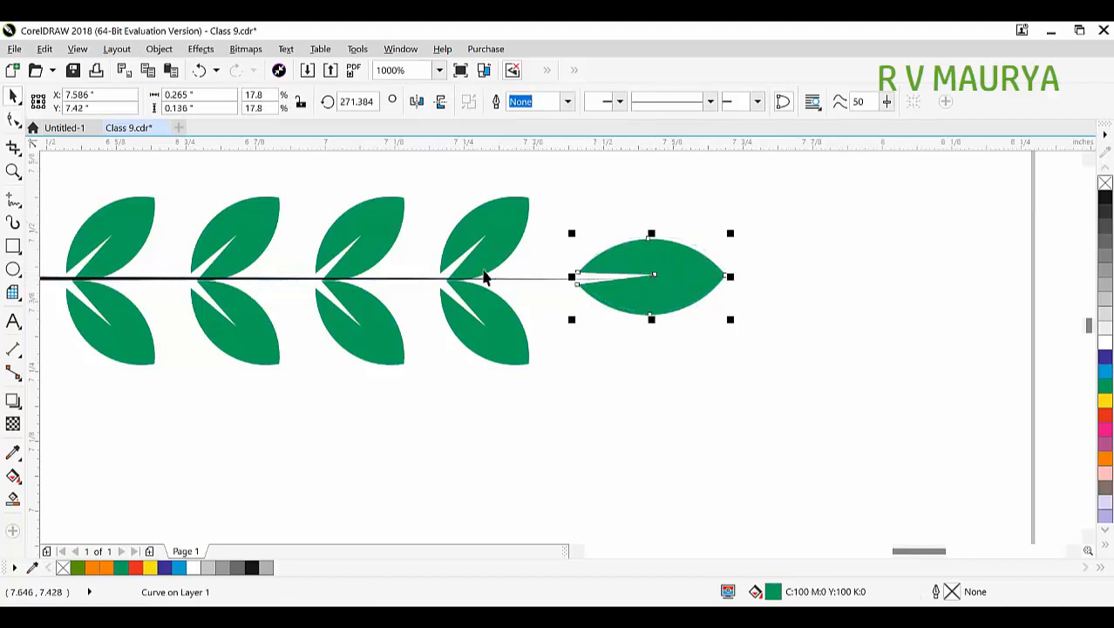
left_click(419, 279)
left_click(1104, 385)
left_click(877, 347)
- Select the stem and all the leaves and group them into one branch
scroll(843, 306, "down", 5)
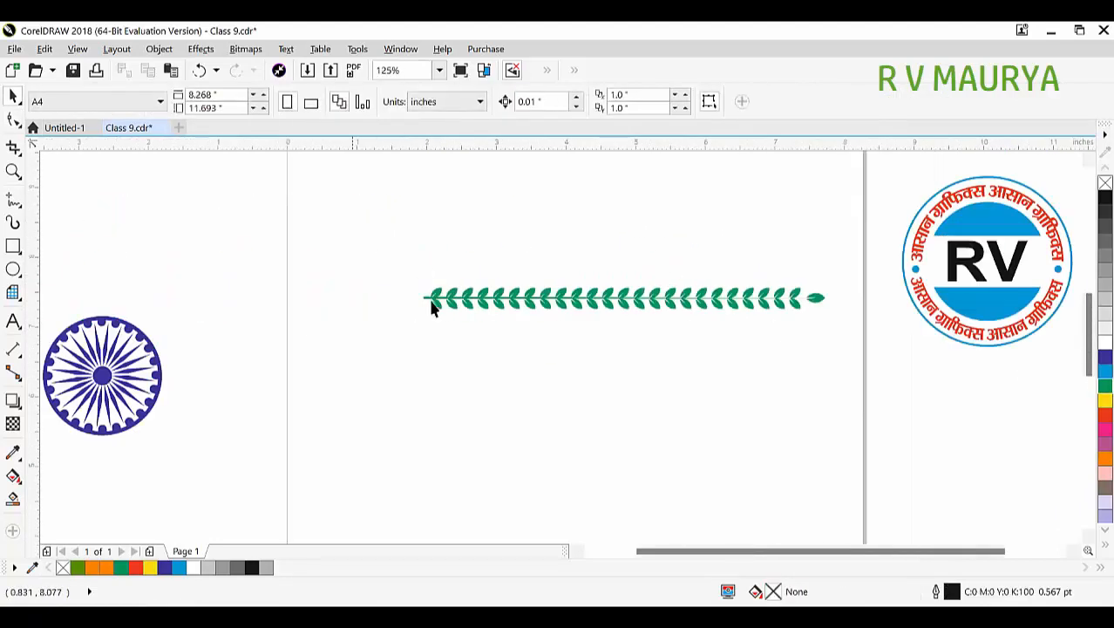
left_click_drag(800, 364, 803, 364)
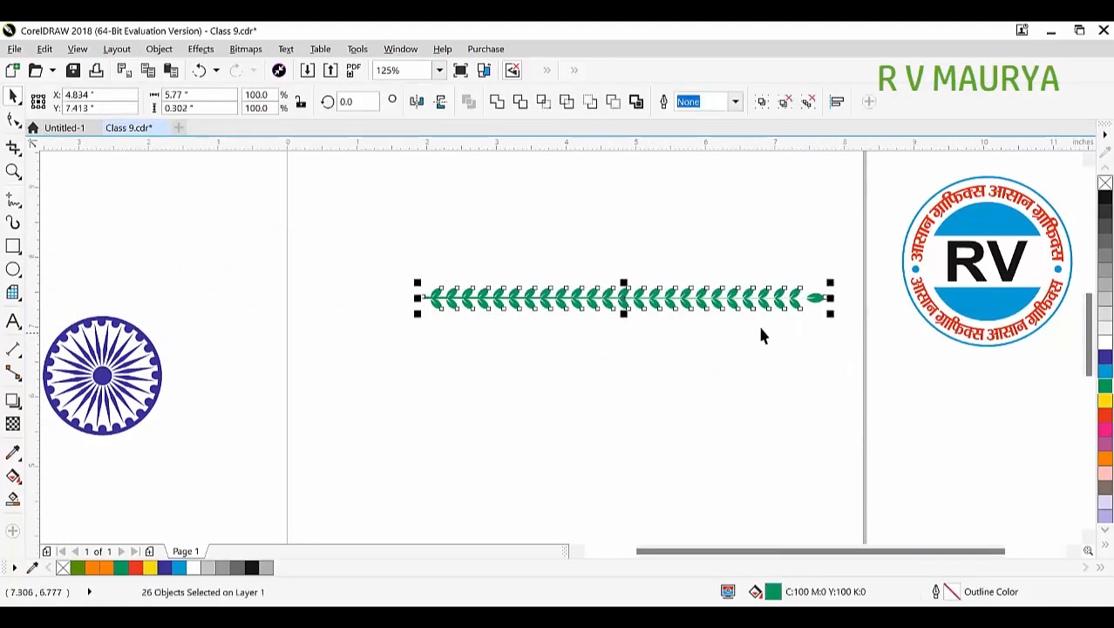
key("ctrl+g")
- Move the end leaf inside the group left to about X 7.51 in, close to the last leaf pair
left_click(813, 278, "ctrl")
mouse_move(812, 277)
left_mouse_down()
mouse_move(806, 291)
mouse_move(810, 283)
left_mouse_up()
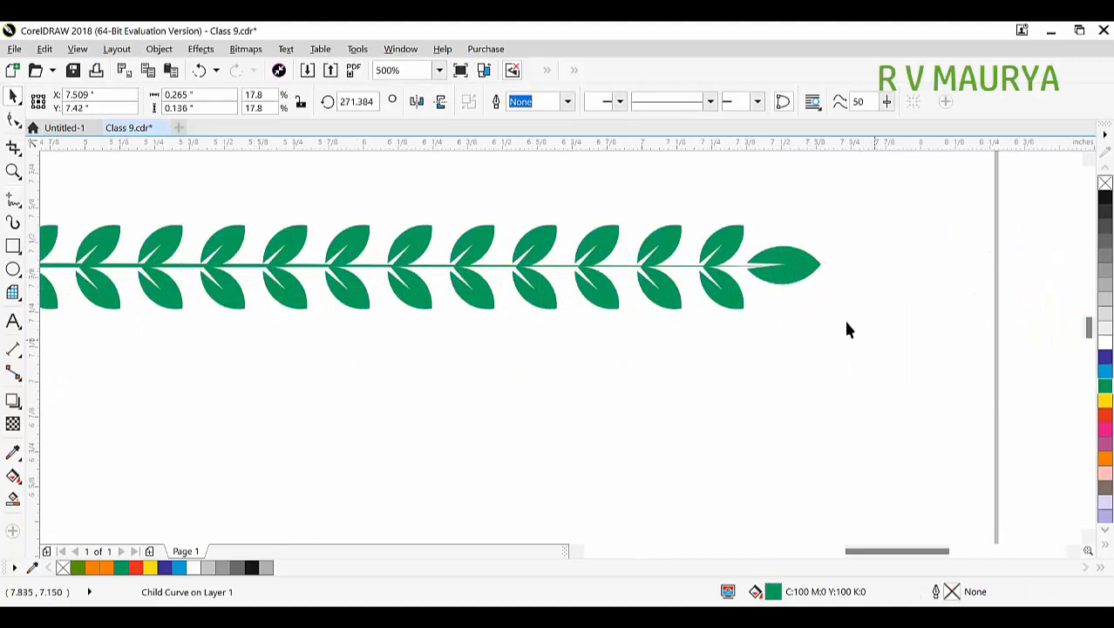
left_click(843, 318)
- Draw a circle about 3.66 in in diameter below the leaf branch
scroll(638, 313, "down", 2)
scroll(420, 319, "down", 4)
key("z")
left_click_drag(279, 239, 560, 391)
left_click(13, 270)
mouse_move(461, 362)
left_mouse_down()
mouse_move(589, 458)
mouse_move(625, 528)
left_mouse_up()
left_click(740, 314, "ctrl")
left_click(13, 222)
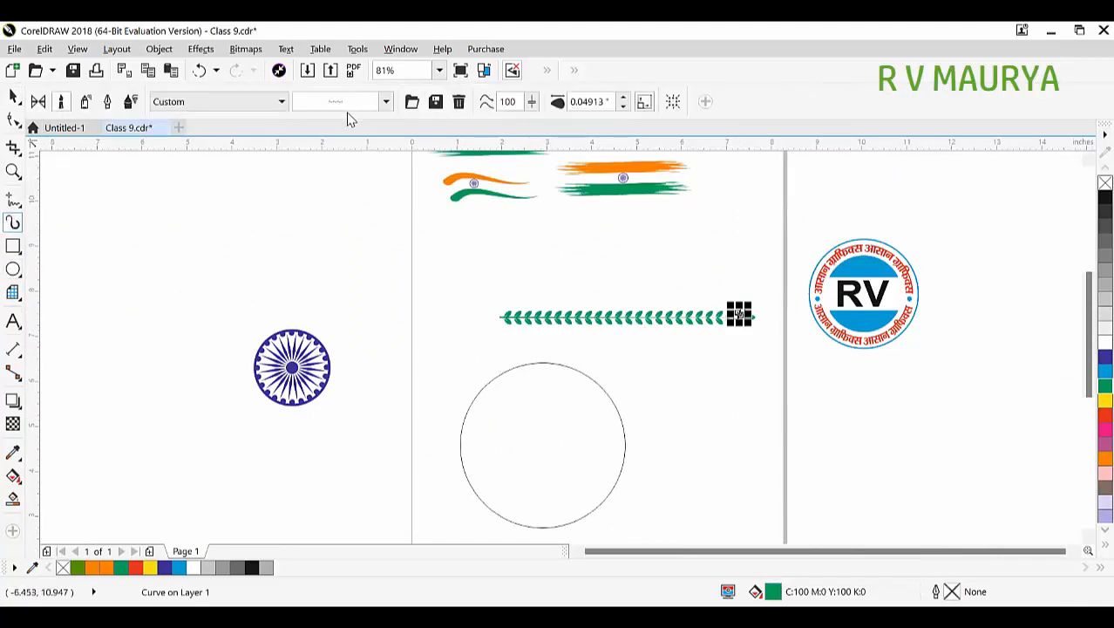
key("space")
left_click(737, 316)
key("Delete")
key("ctrl+z")
left_click(730, 353)
- Apply the custom leaf branch brush to the circle with Artistic Media at a stroke width of 0.35 in
left_click(544, 363)
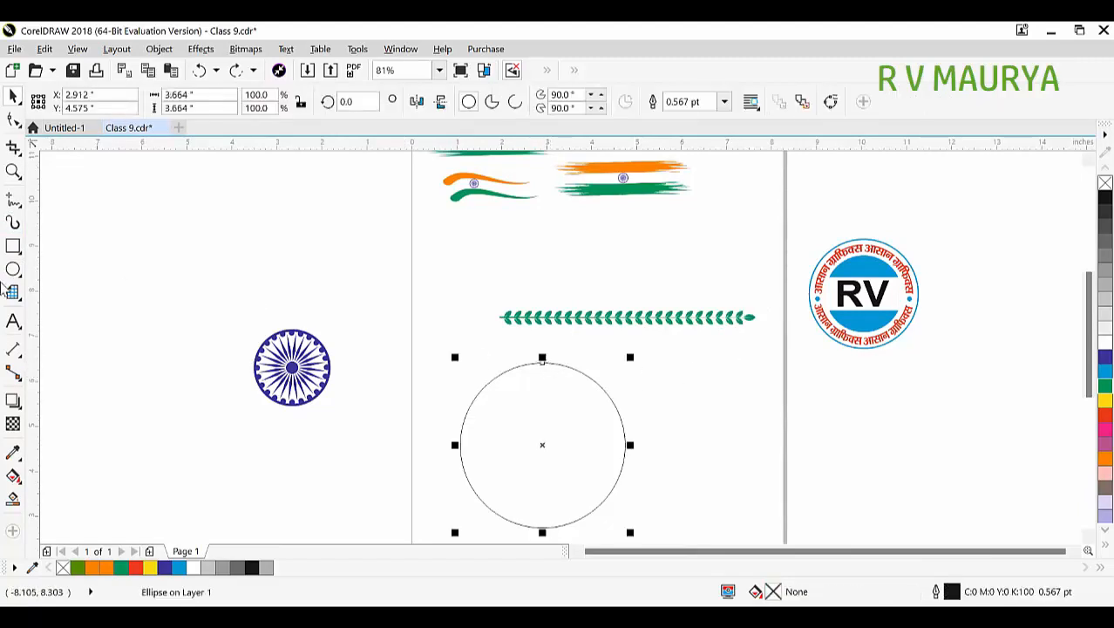
left_click(13, 222)
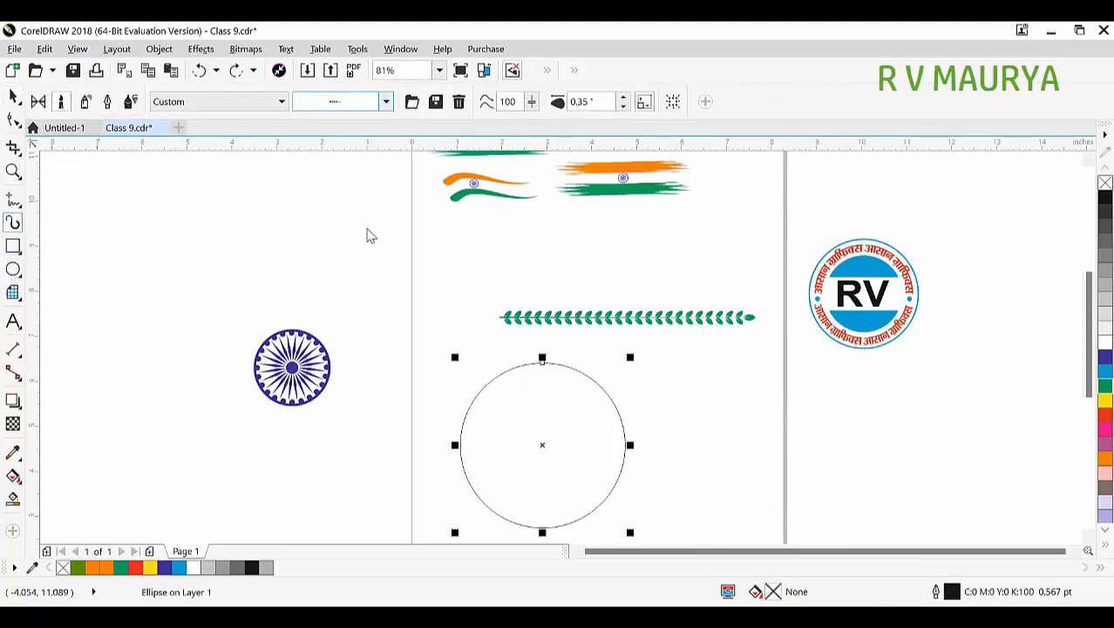
left_click(527, 368)
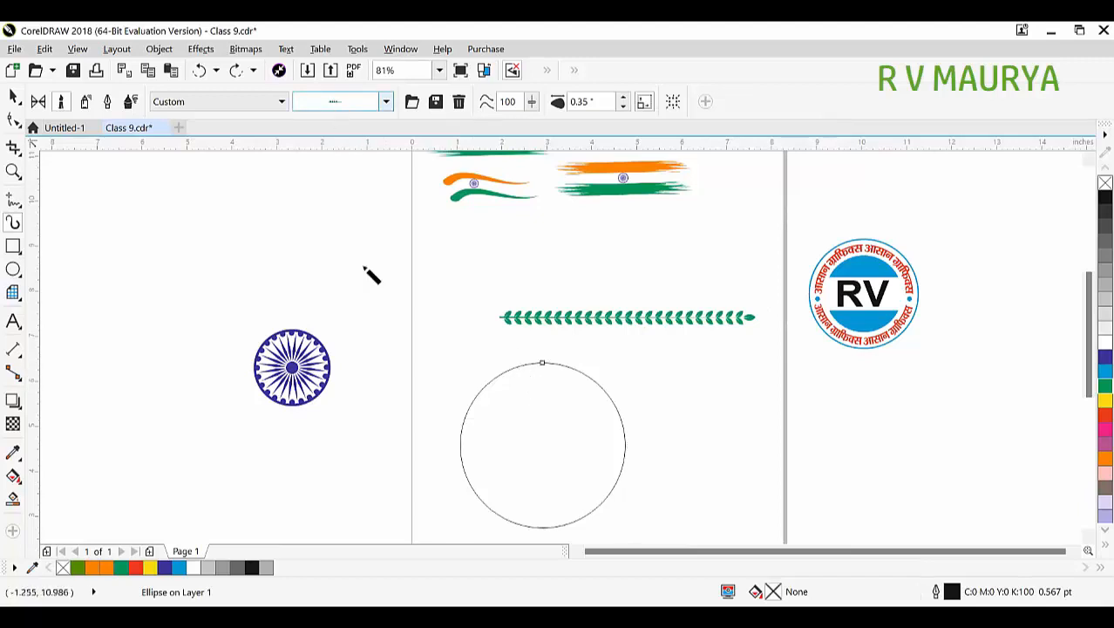
left_click(356, 108)
left_click(355, 106)
left_click(350, 261)
- Turn the leaf-brushed circle into an open arc running from about 147 to 270 degrees
left_click(13, 119)
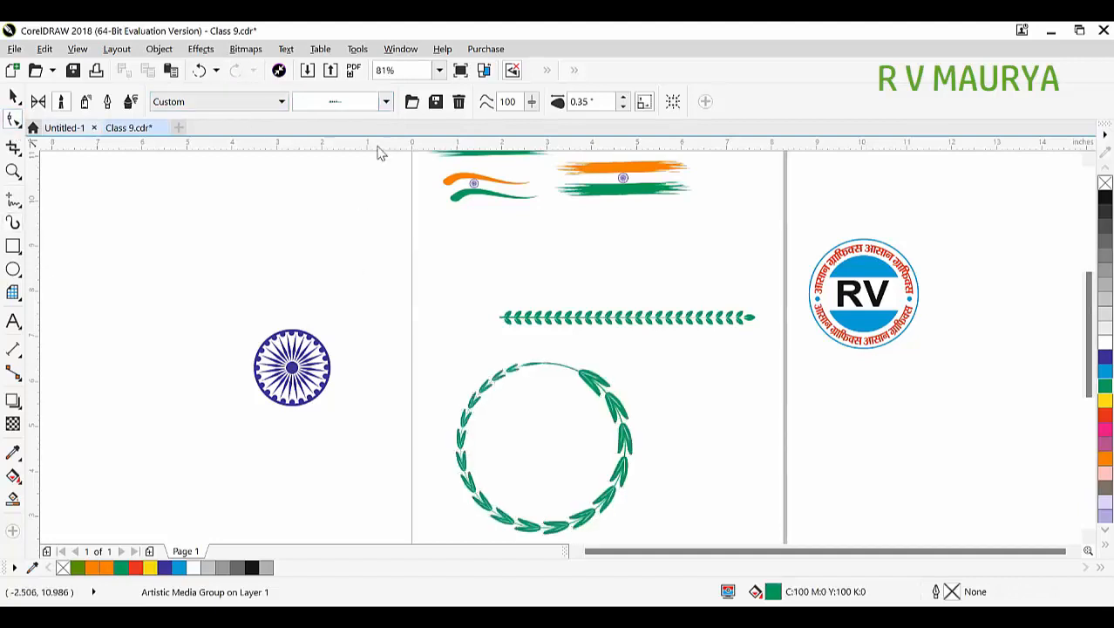
left_click(380, 153)
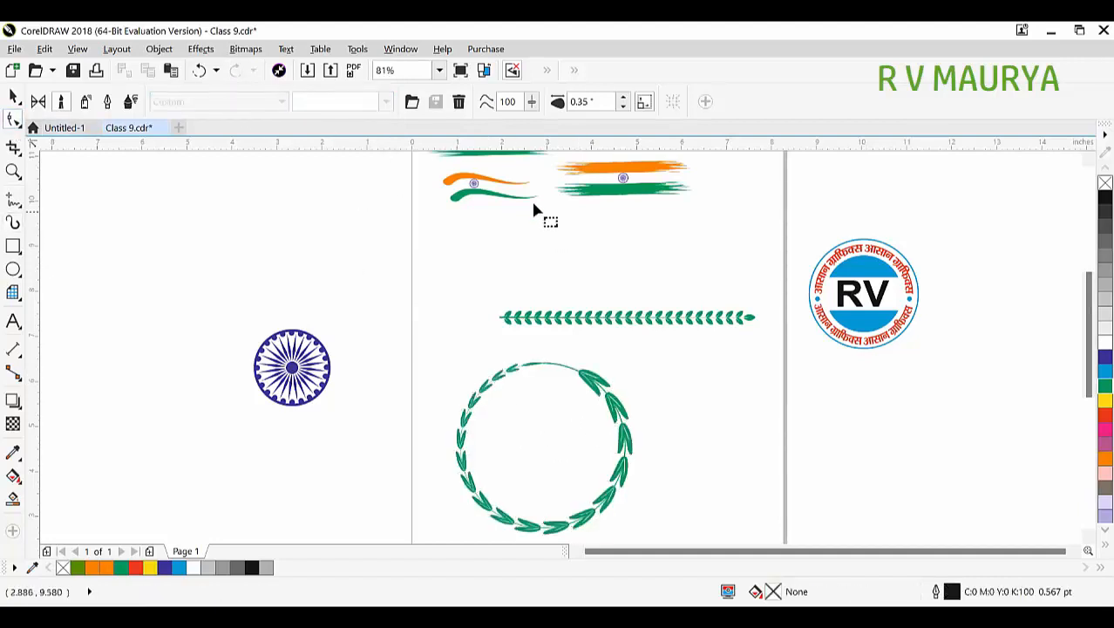
left_click(598, 386)
left_click(515, 101)
mouse_move(630, 445)
left_mouse_down()
mouse_move(615, 439)
mouse_move(624, 441)
left_mouse_up()
left_click_drag(457, 438, 486, 415)
key("space")
key("space")
left_click(514, 106)
key("space")
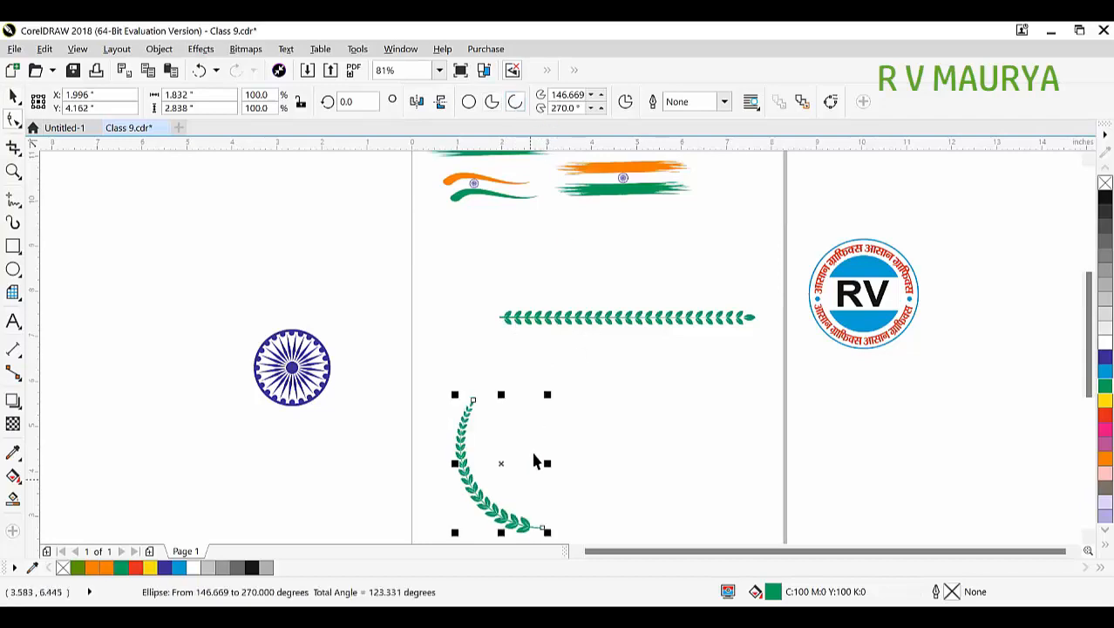
- Examine the stem end and the tip of the leaf arc, and remove the arc from the page
left_click_drag(487, 492, 494, 456)
scroll(510, 453, "up", 3)
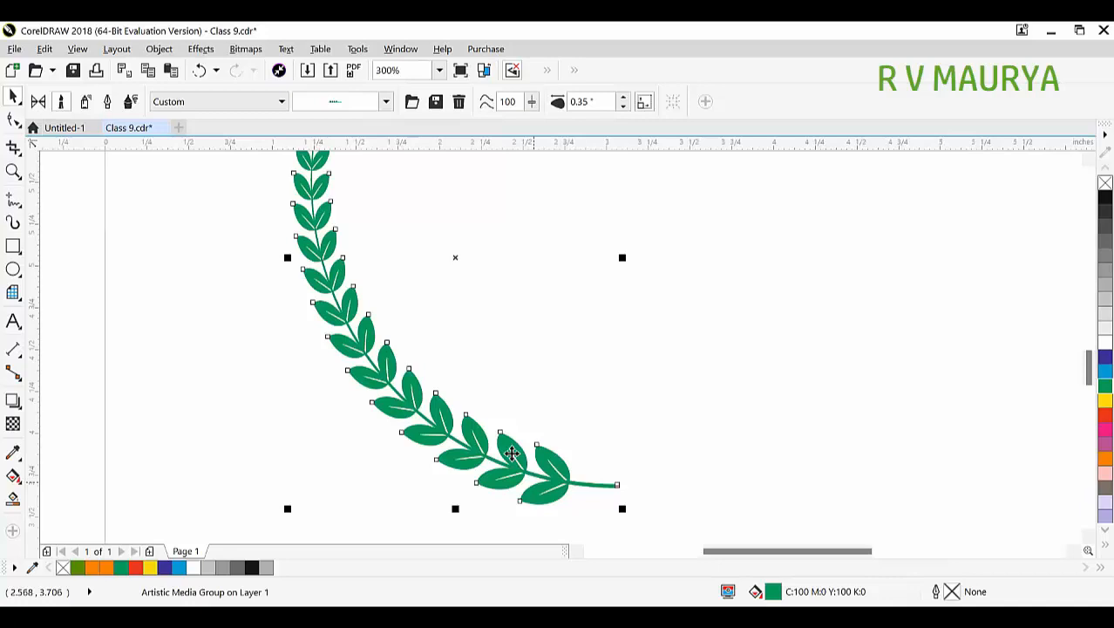
scroll(315, 373, "down", 2)
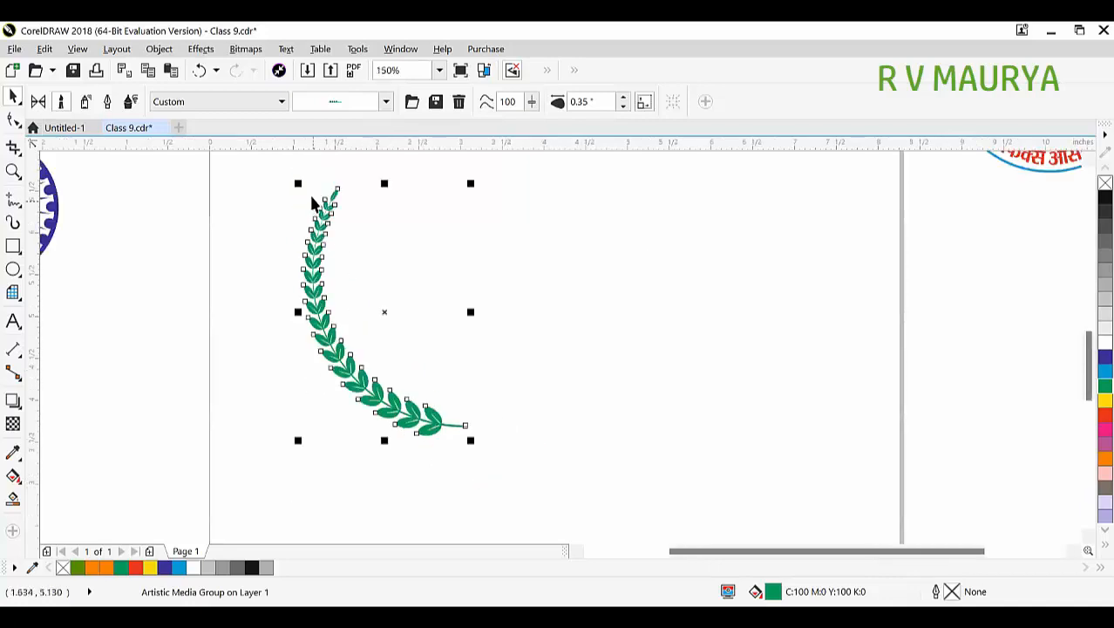
scroll(340, 185, "up", 2)
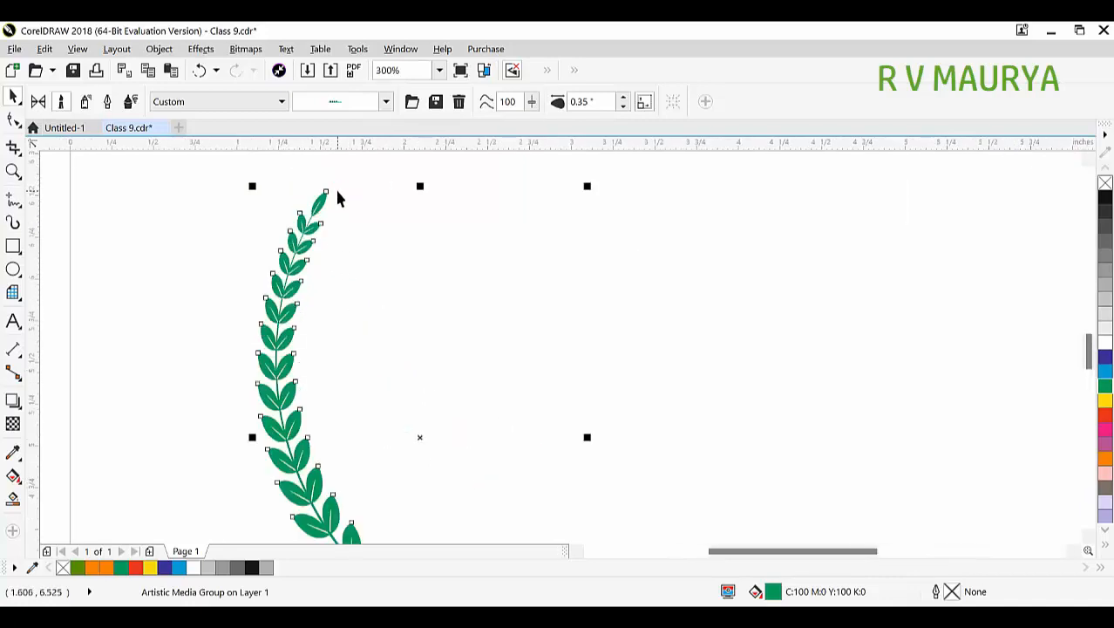
key("ctrl+z")
scroll(566, 279, "down", 3)
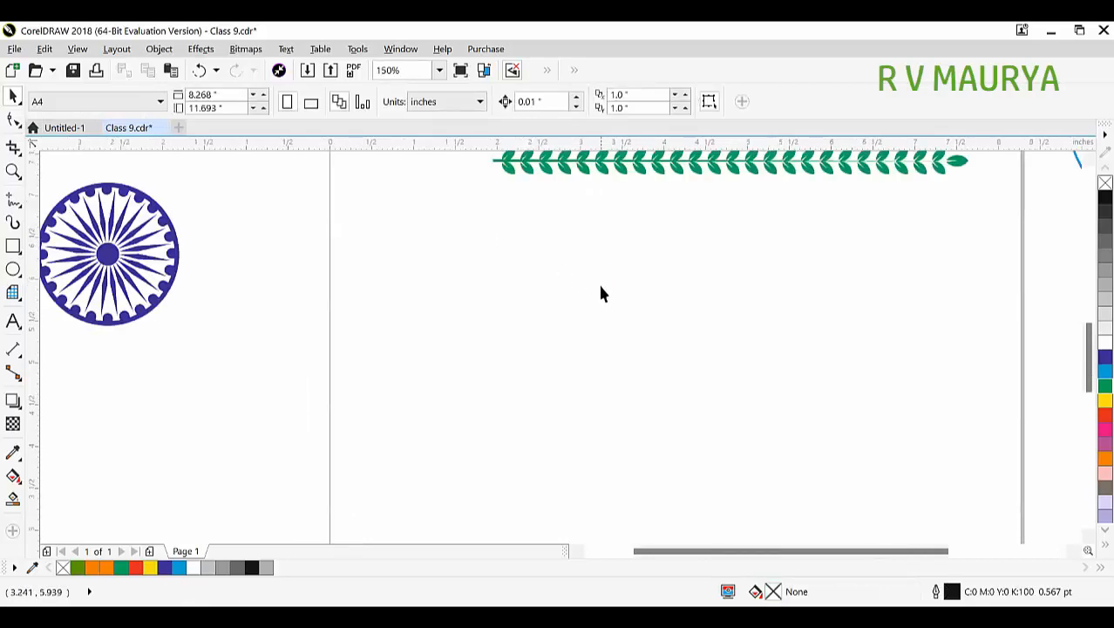
- Move the grouped leaf branch down and left to a centre of about X 3.96, Y 6.78 in
scroll(834, 184, "up", 2)
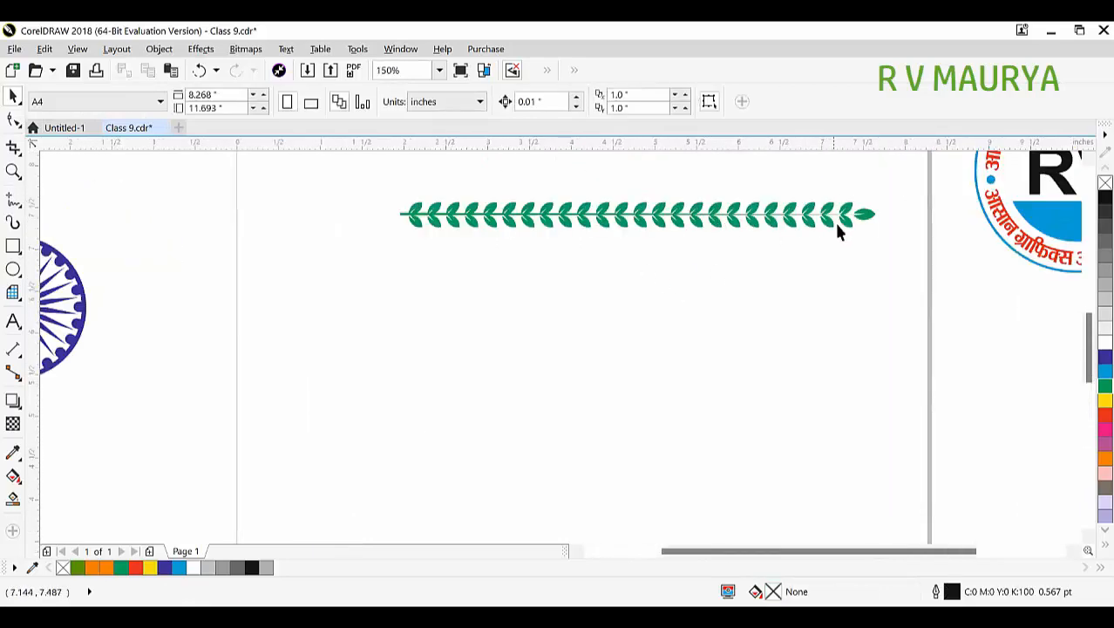
left_click_drag(912, 192, 329, 294)
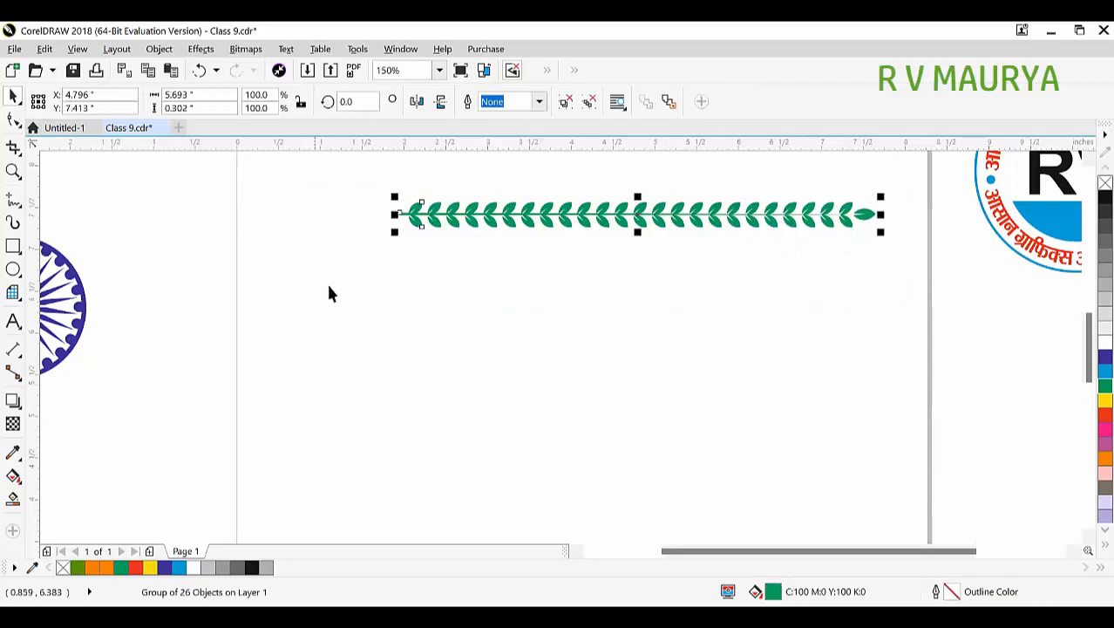
left_click_drag(510, 217, 437, 253)
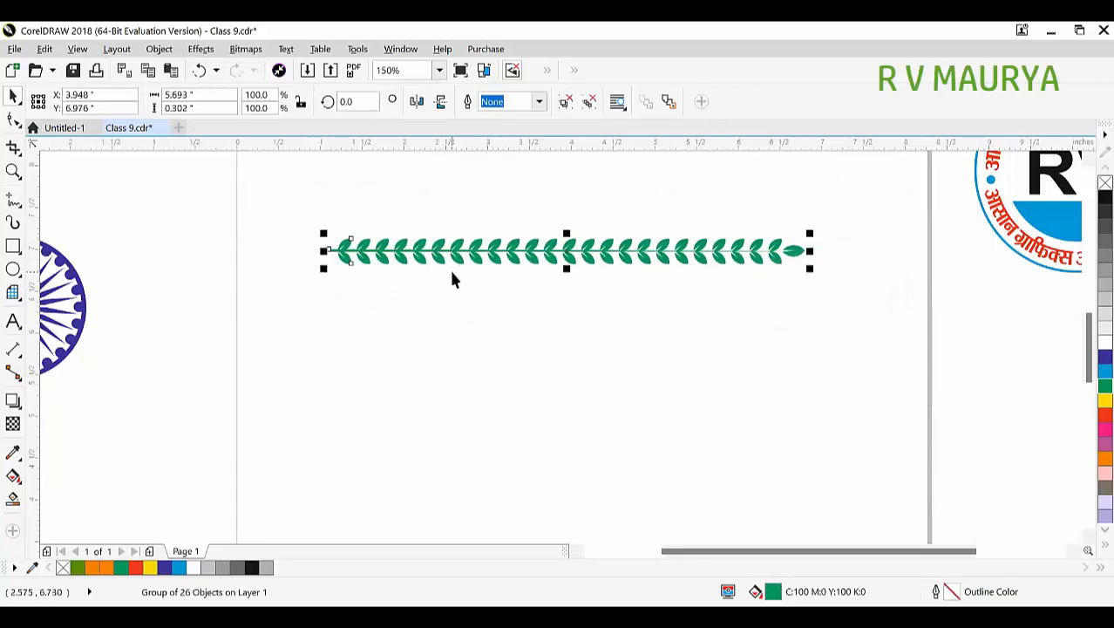
left_click_drag(521, 258, 523, 274)
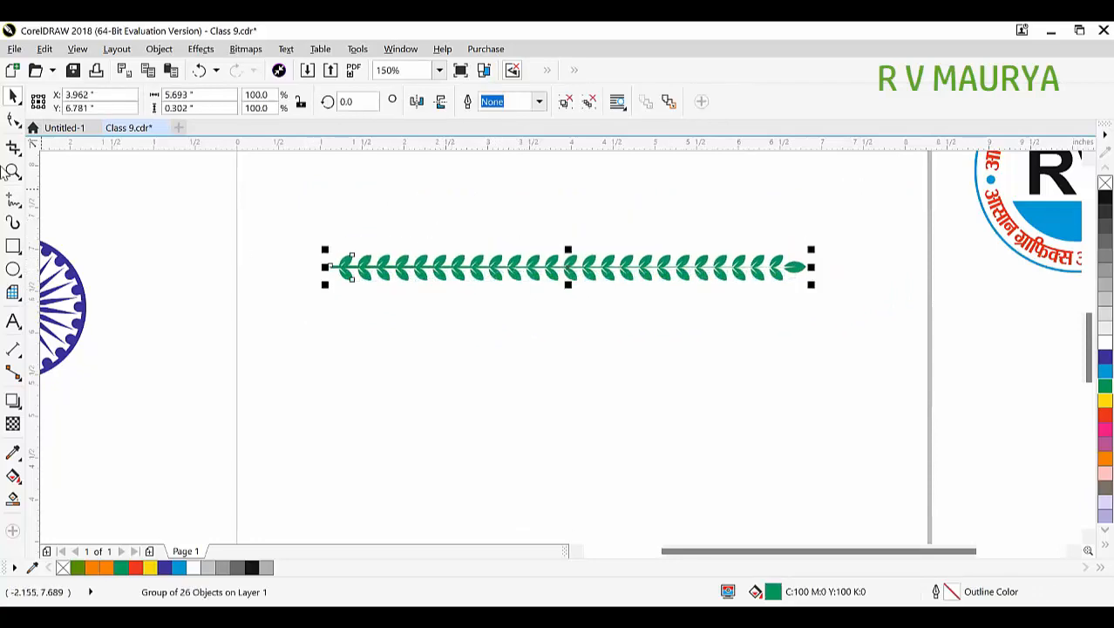
- Save the green leaf branch as a custom artistic media brush named Leaf 1, without replacing the existing Leaf brush
left_click(14, 224)
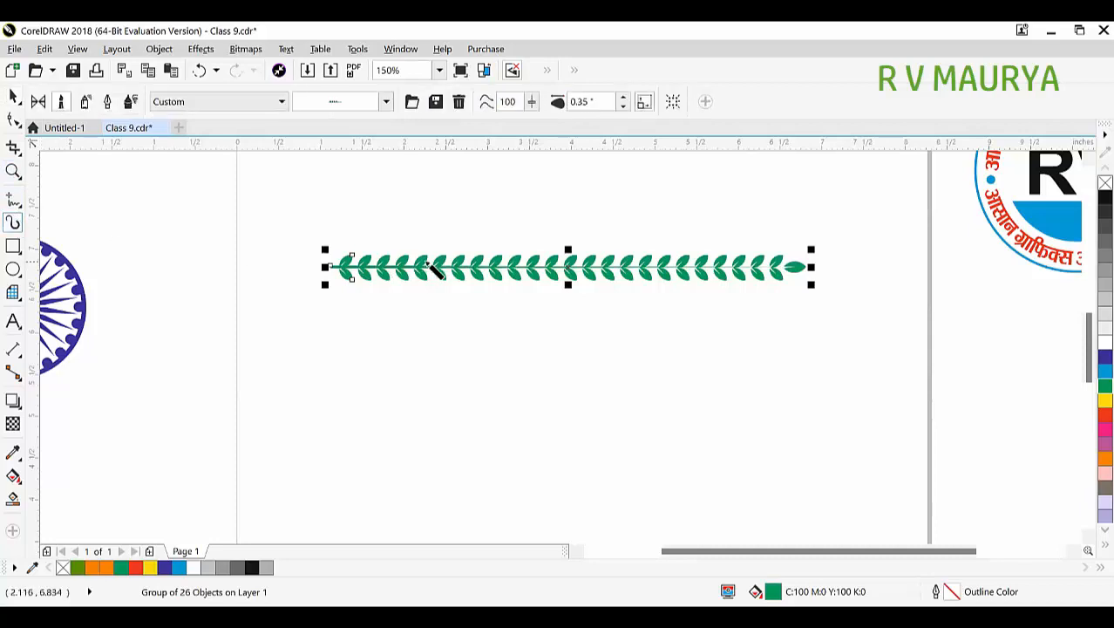
left_click(441, 271)
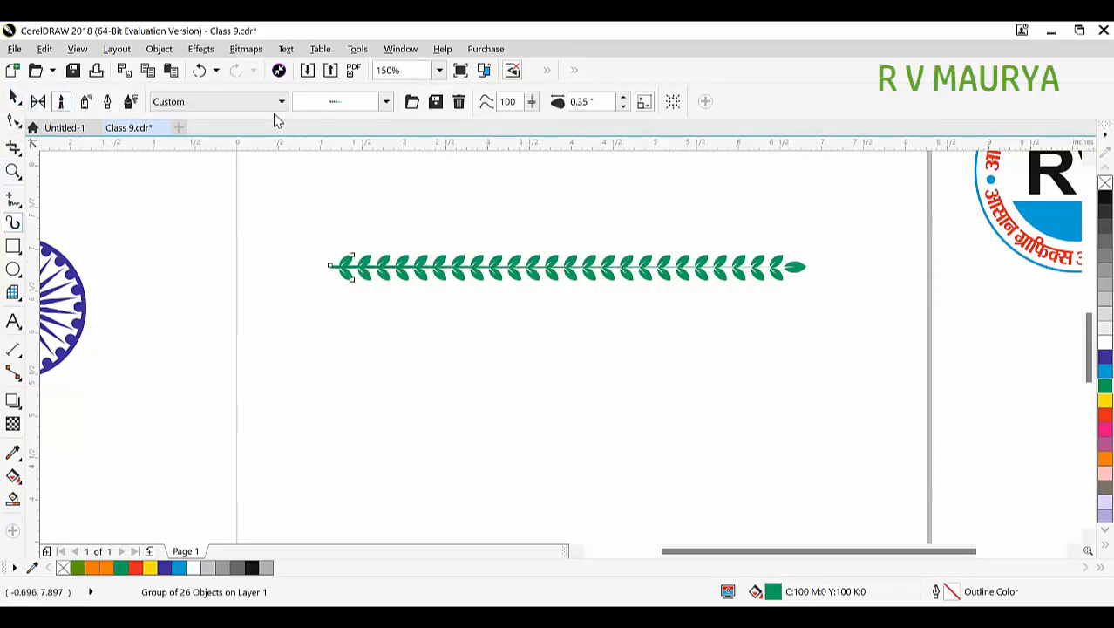
left_click(436, 102)
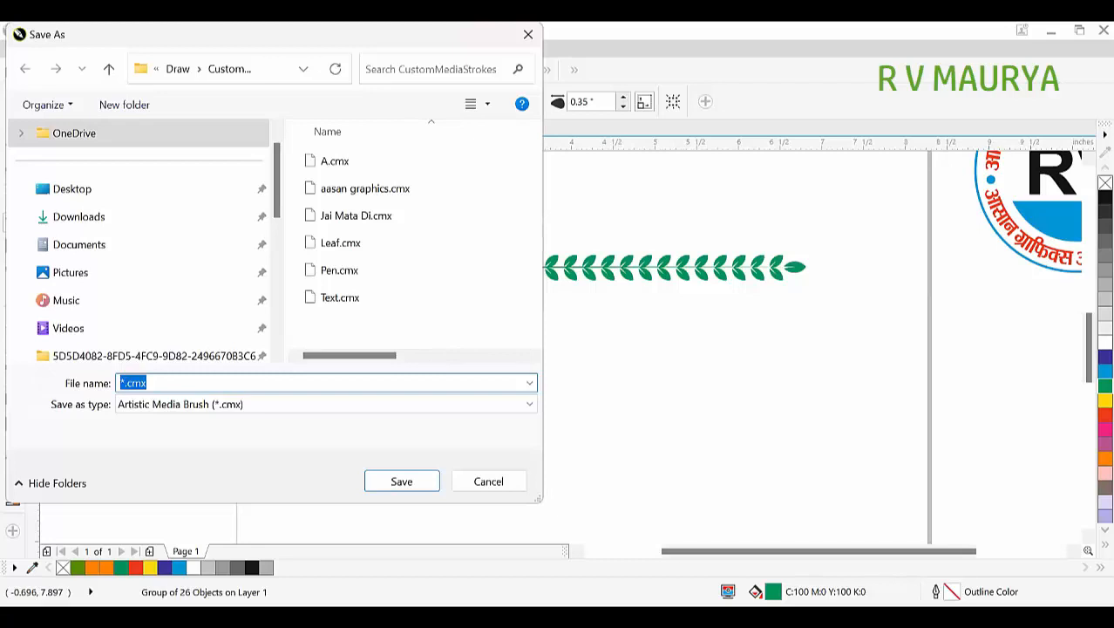
type("Leaf")
key("Return")
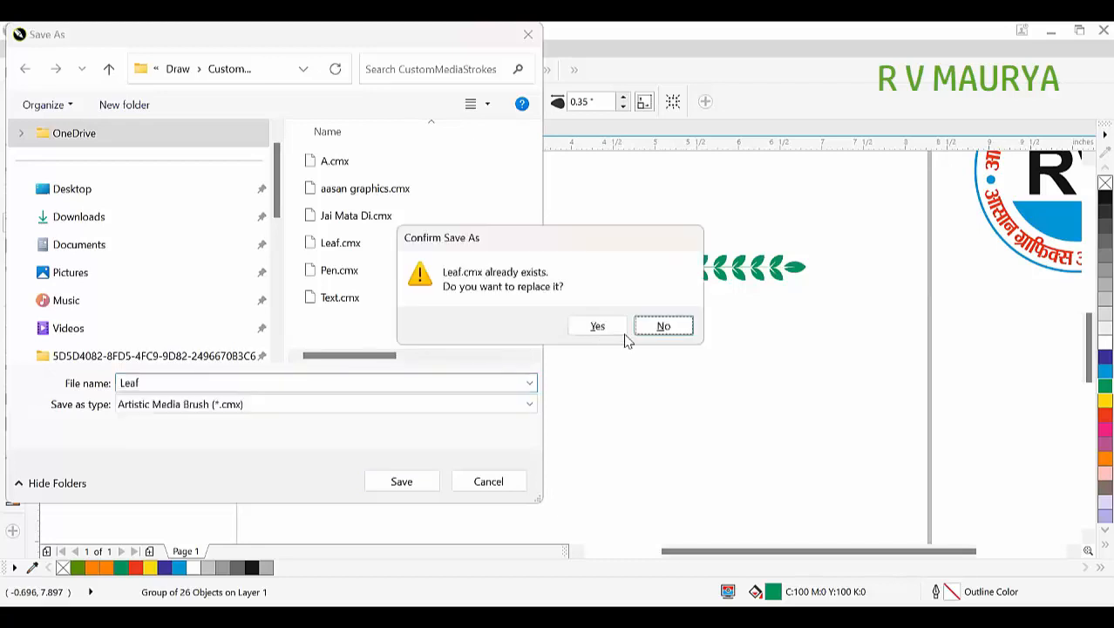
left_click(663, 326)
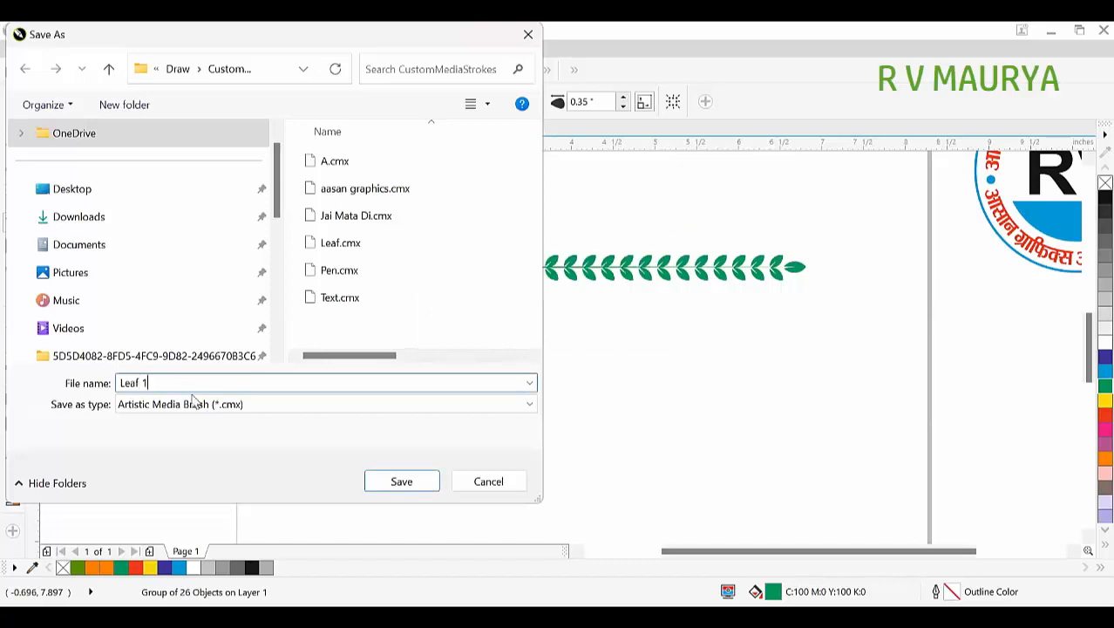
key("Return")
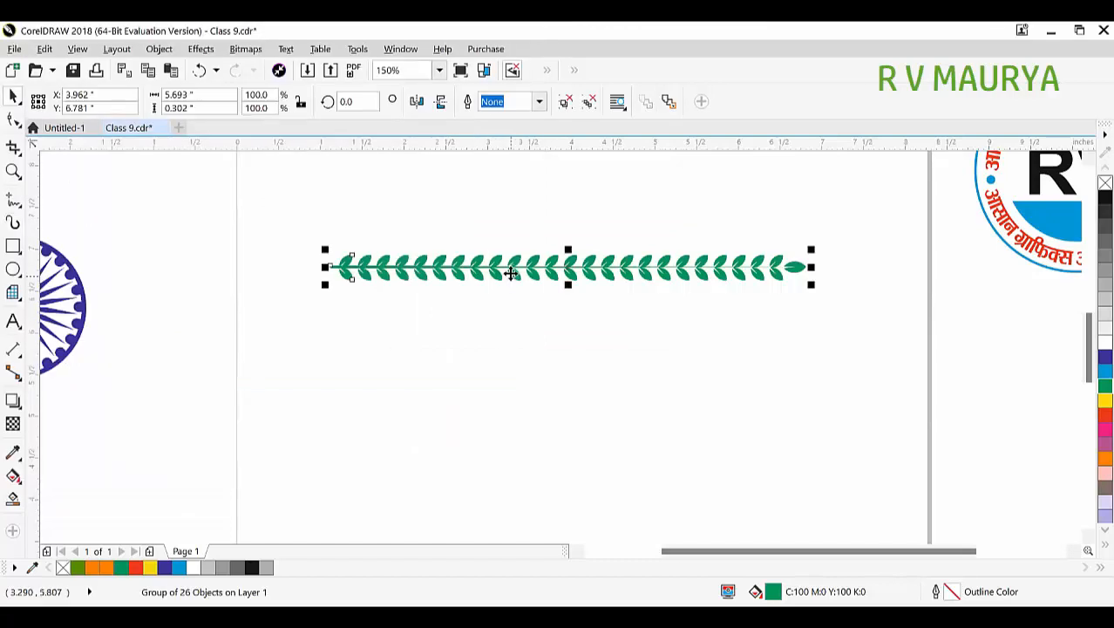
- Move the leaf branch up and right, and draw a circle about 2.84 in across below it
left_click_drag(512, 271, 629, 186)
left_click(520, 295)
left_click(15, 270)
left_click_drag(451, 265, 697, 510)
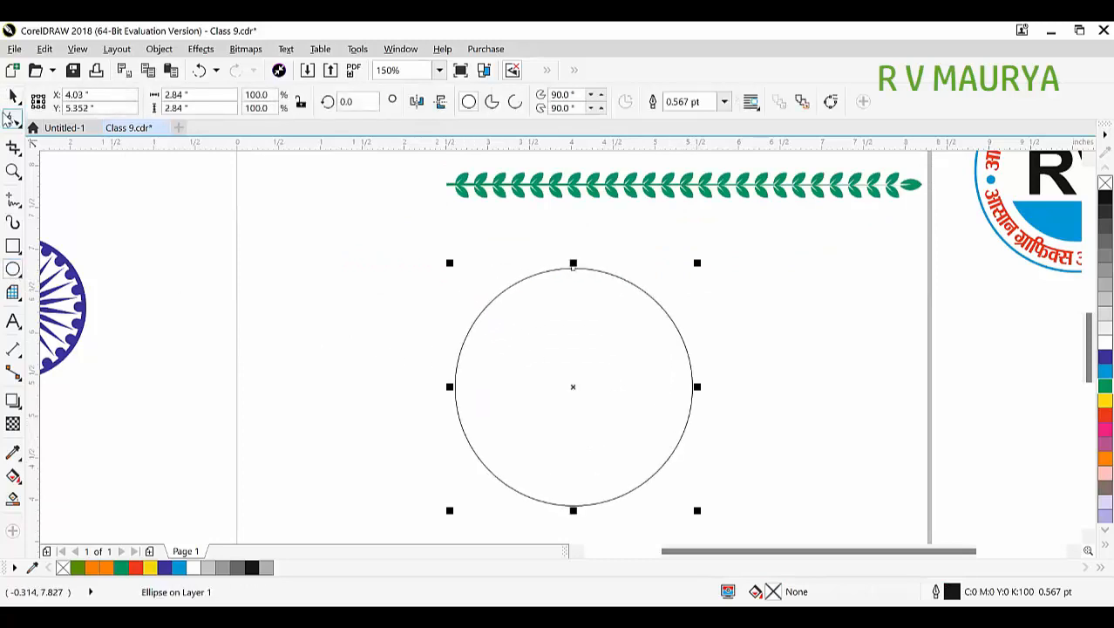
- Turn the circle into an open arc running from about 107 to 270 degrees
left_click(13, 120)
left_click(516, 102)
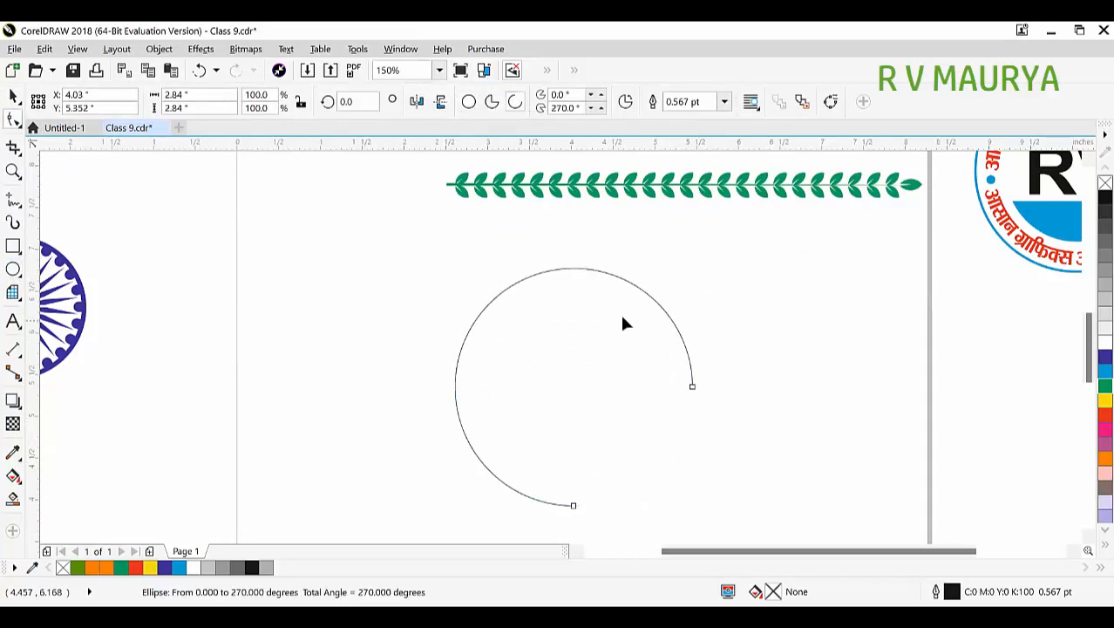
left_click_drag(657, 312, 535, 257)
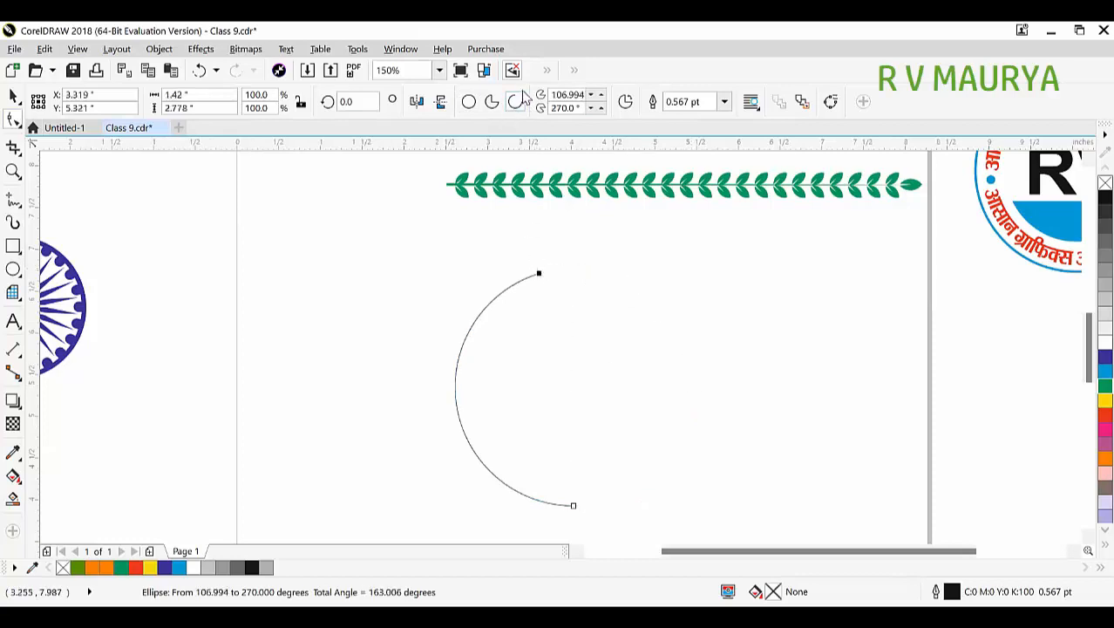
key("space")
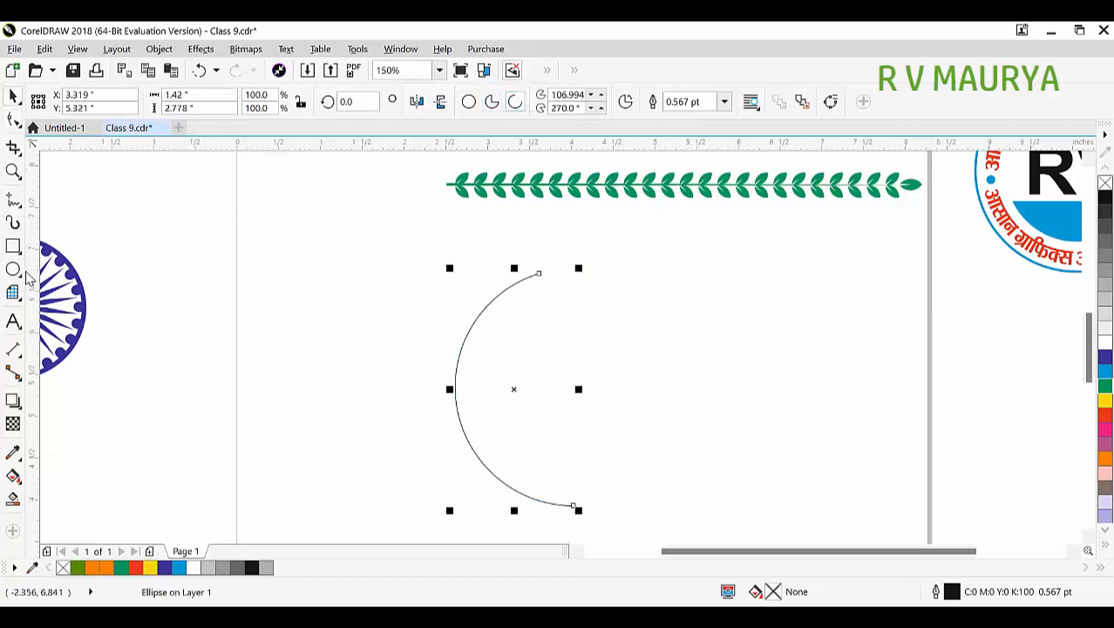
- Apply the custom leaf branch brush to the arc with Artistic Media and set the stroke width to 0.24 in
left_click(13, 222)
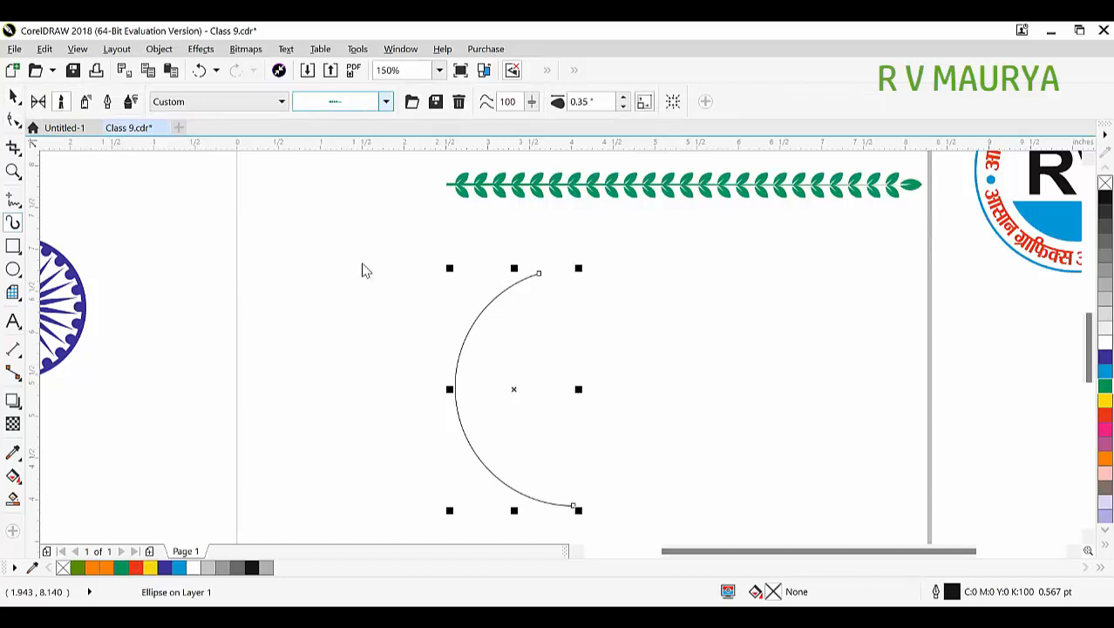
left_click(469, 298)
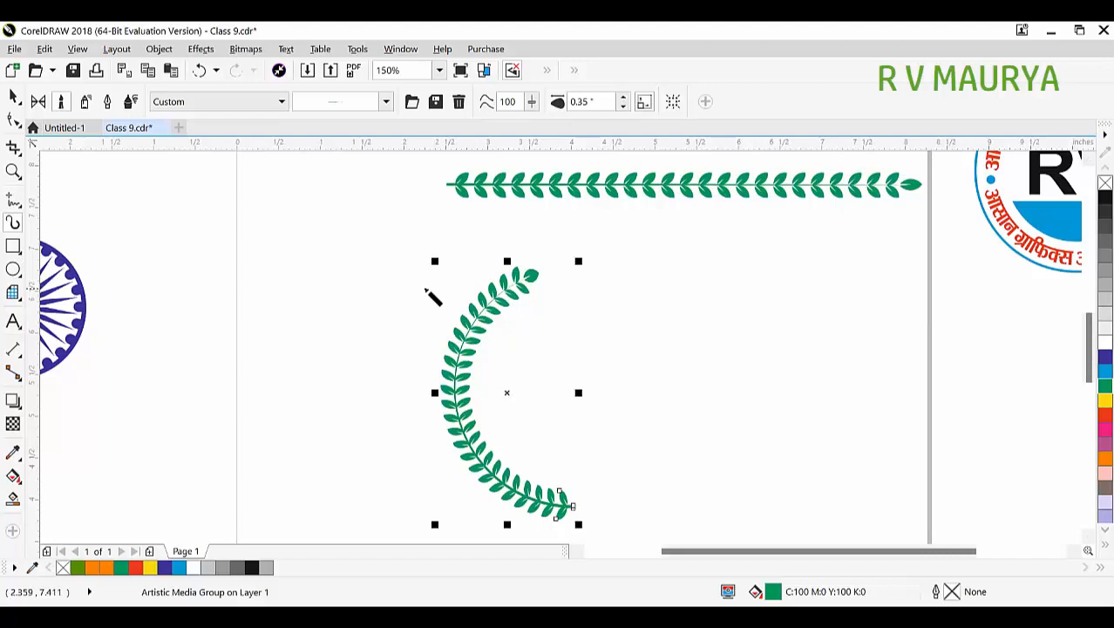
left_click(623, 98)
left_click(623, 98)
left_click(624, 106)
left_click(623, 106)
left_click(624, 106)
left_click(624, 105)
left_click(623, 106)
left_click(623, 106)
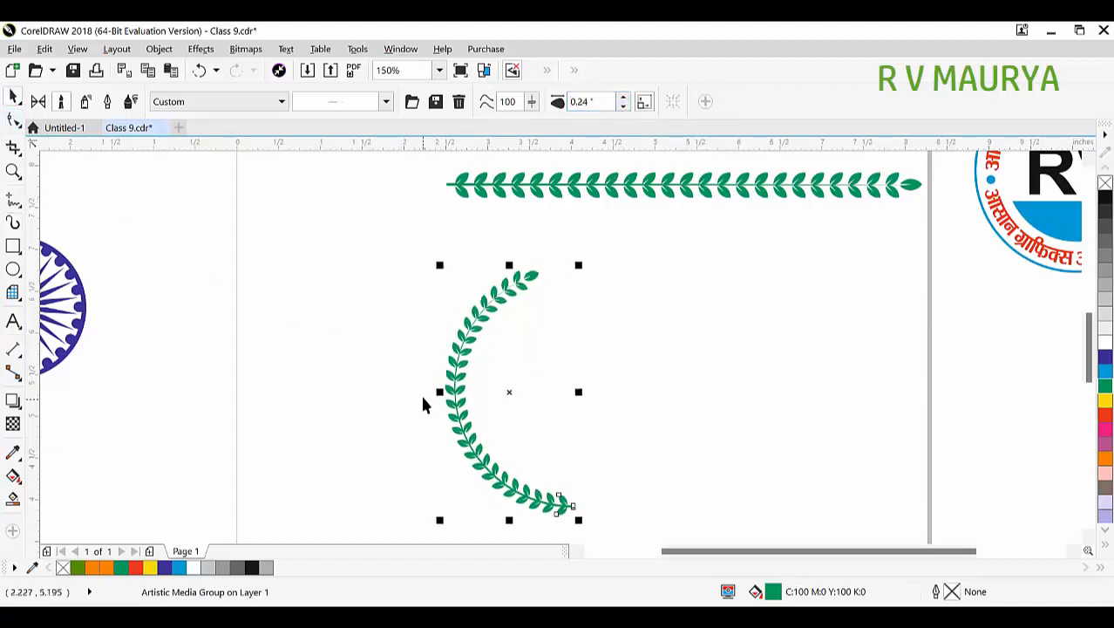
- Mirror a copy of the leaf arc horizontally across its open side to form a wreath
left_click_drag(436, 392, 674, 433)
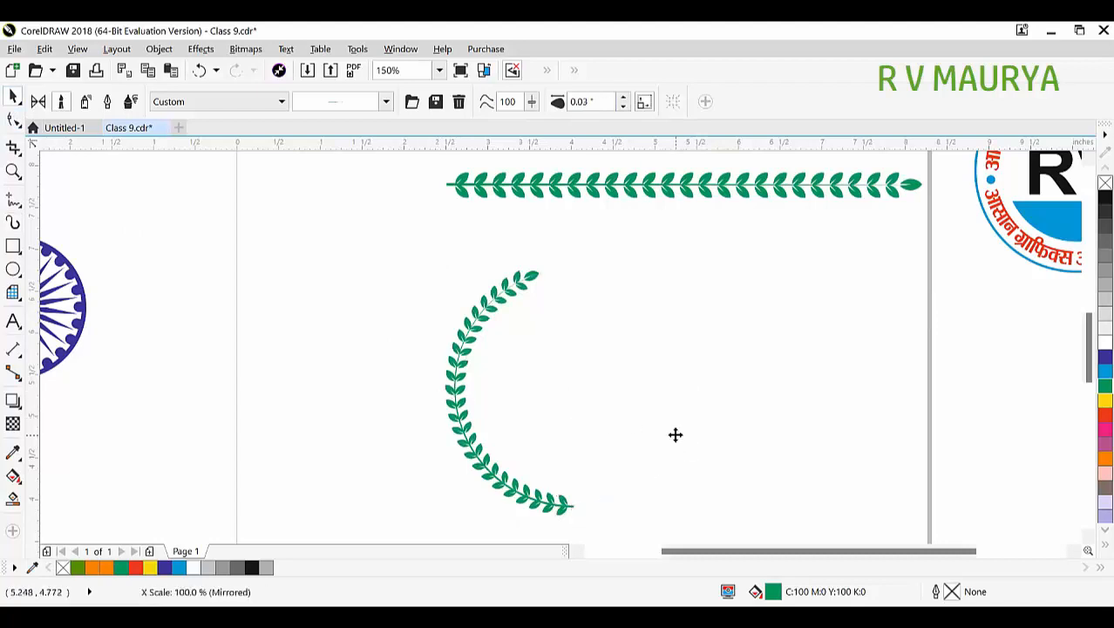
key("z")
left_click_drag(411, 242, 780, 519)
left_click_drag(332, 183, 776, 526)
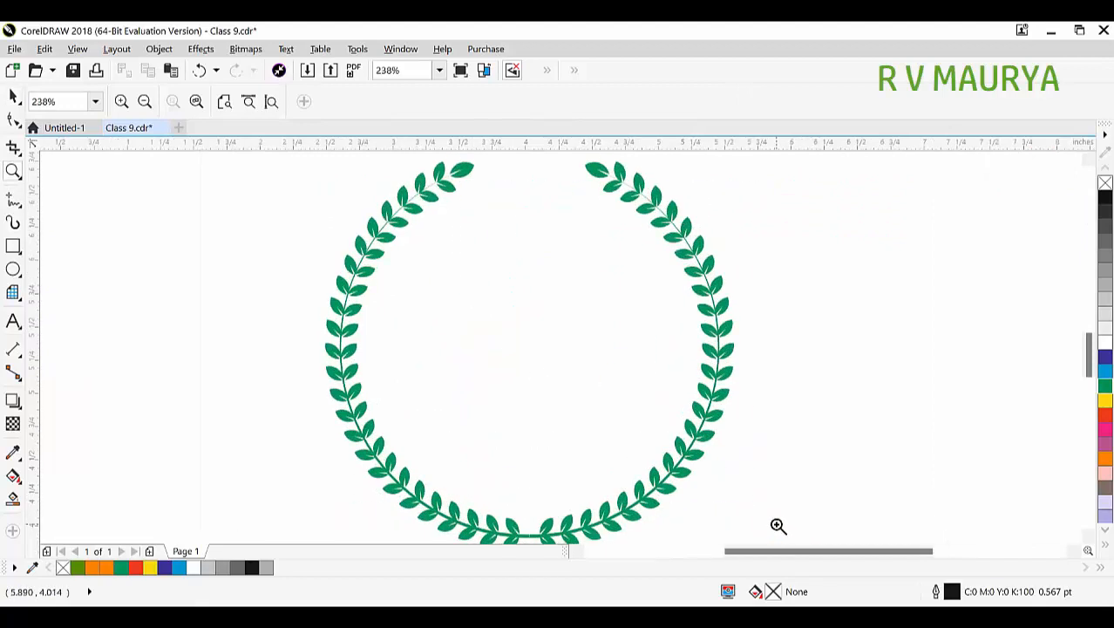
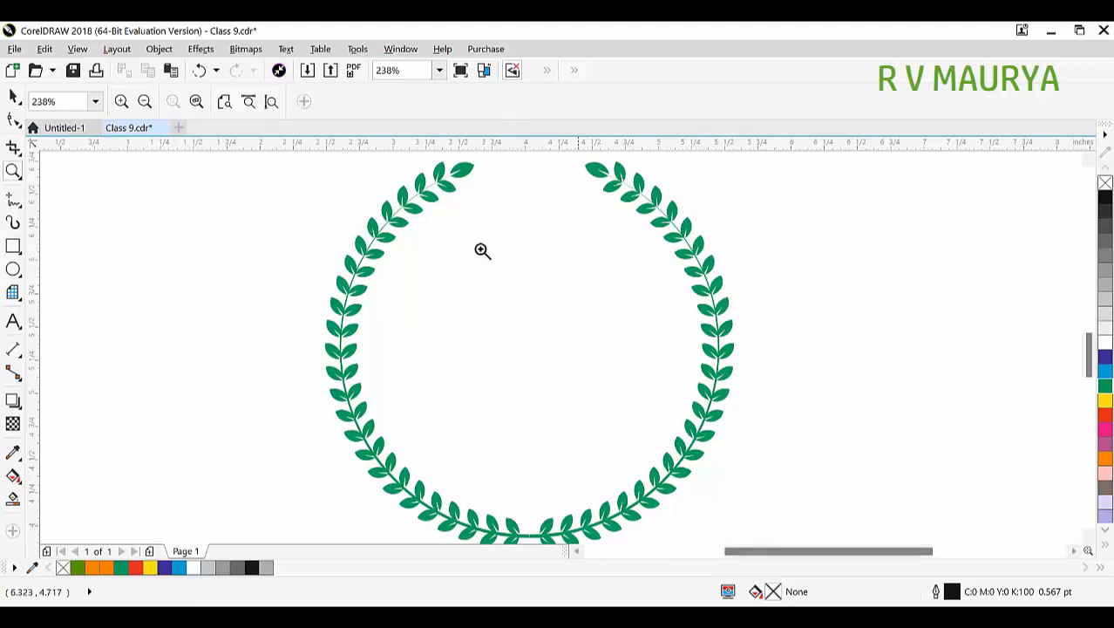
- Examine the whole wreath and the shape and size of its leaves up close
right_click(431, 330)
right_click(451, 331)
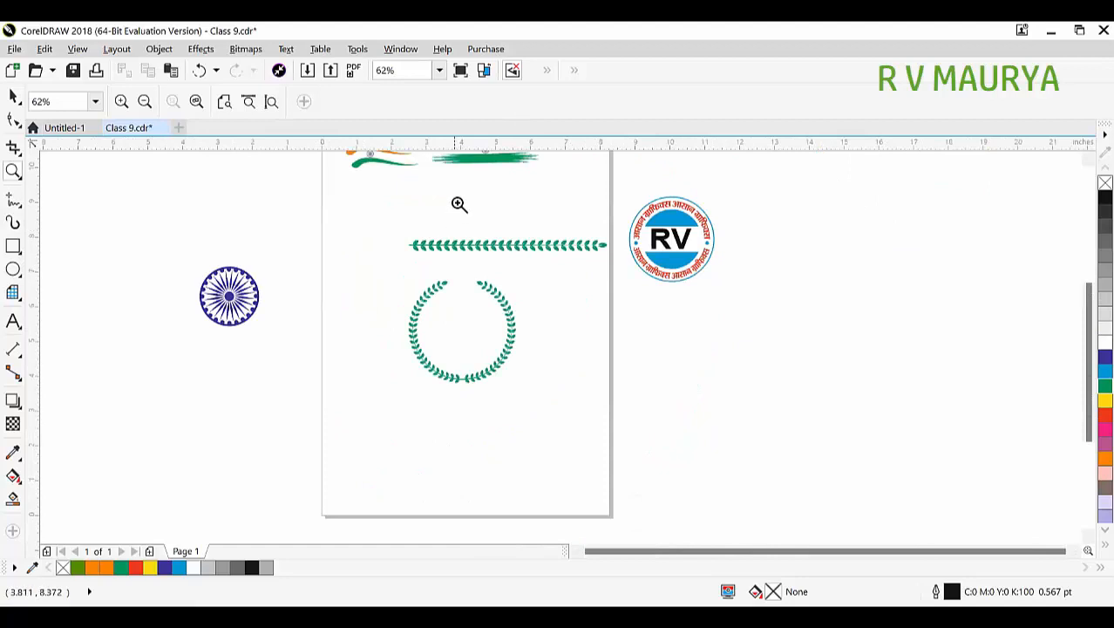
left_click_drag(415, 278, 523, 354)
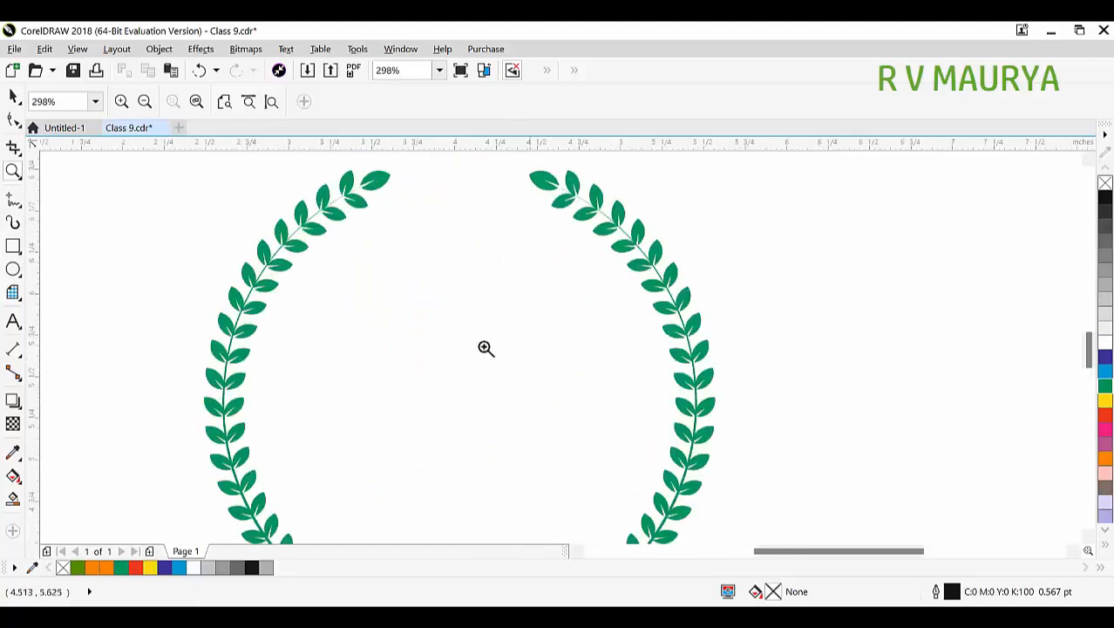
left_click_drag(178, 234, 414, 305)
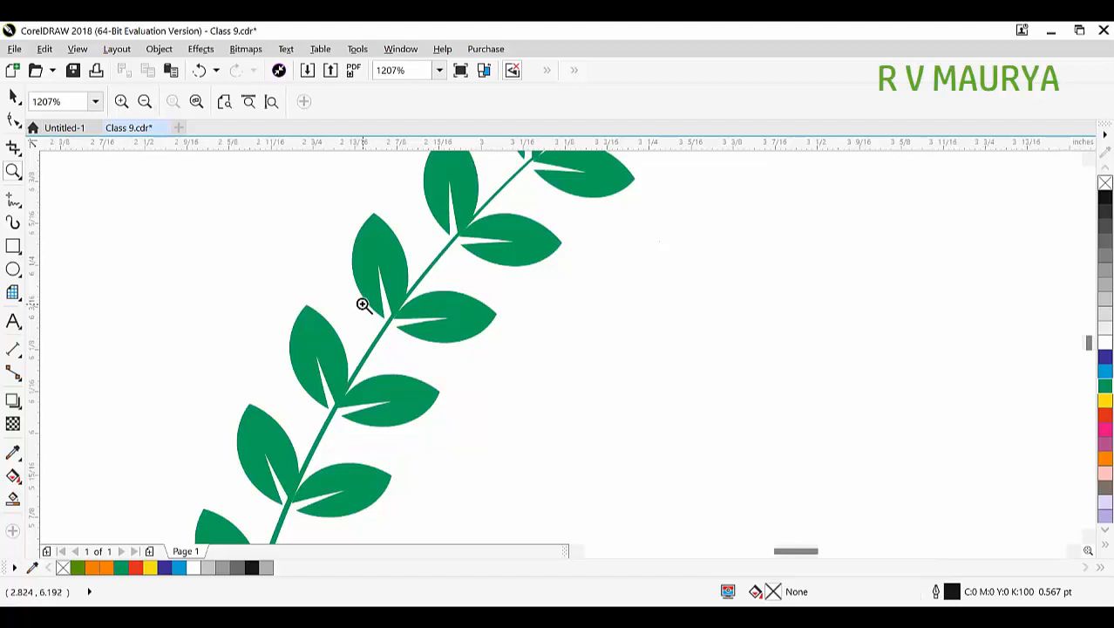
scroll(431, 322, "down", 4)
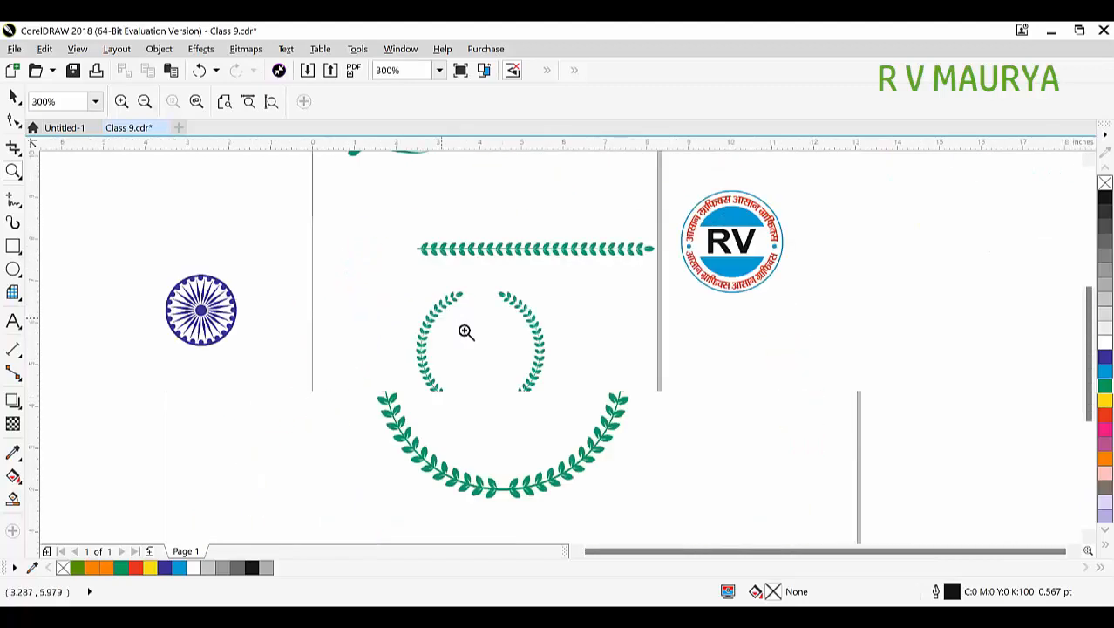
- Delete the wreath and move the straight leaf branch to a centre of about X 4.23, Y 6.85 in
key("space")
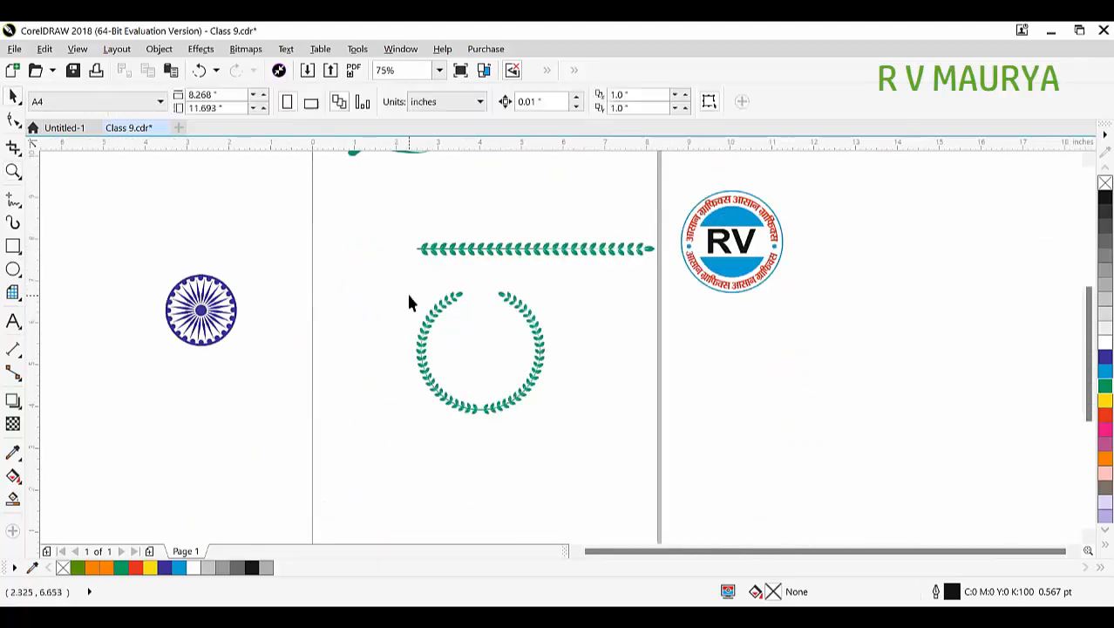
left_click_drag(405, 288, 609, 398)
key("Delete")
left_click_drag(516, 259, 503, 290)
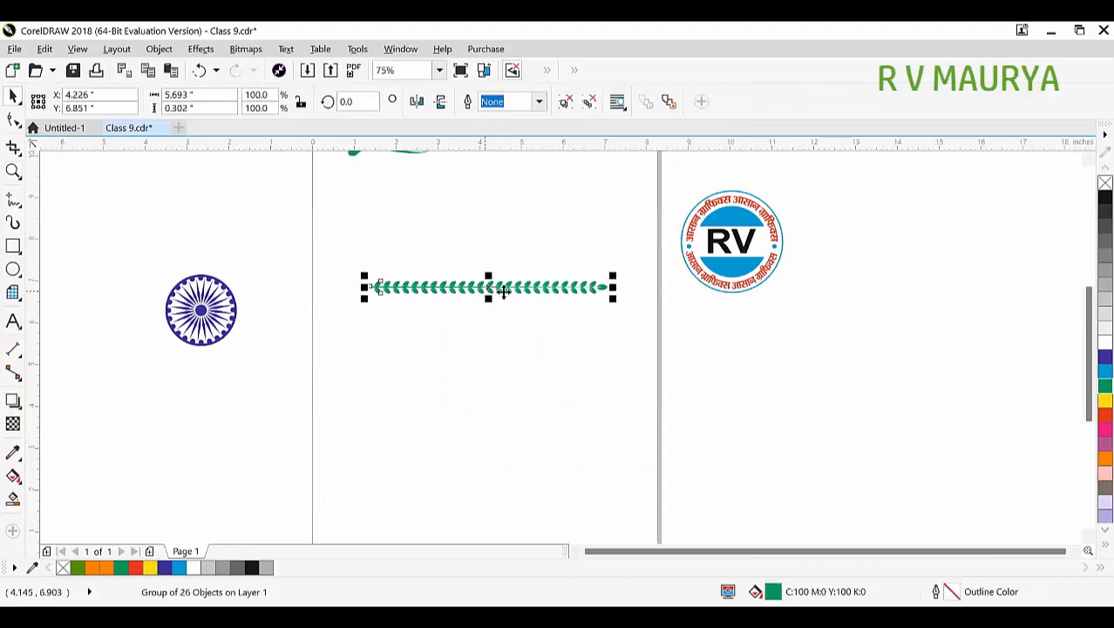
- Ungroup the leaf branch and delete all leaf pairs between the first and the last pair on the stem
left_click(590, 102)
key("z")
left_click_drag(344, 246, 673, 350)
key("space")
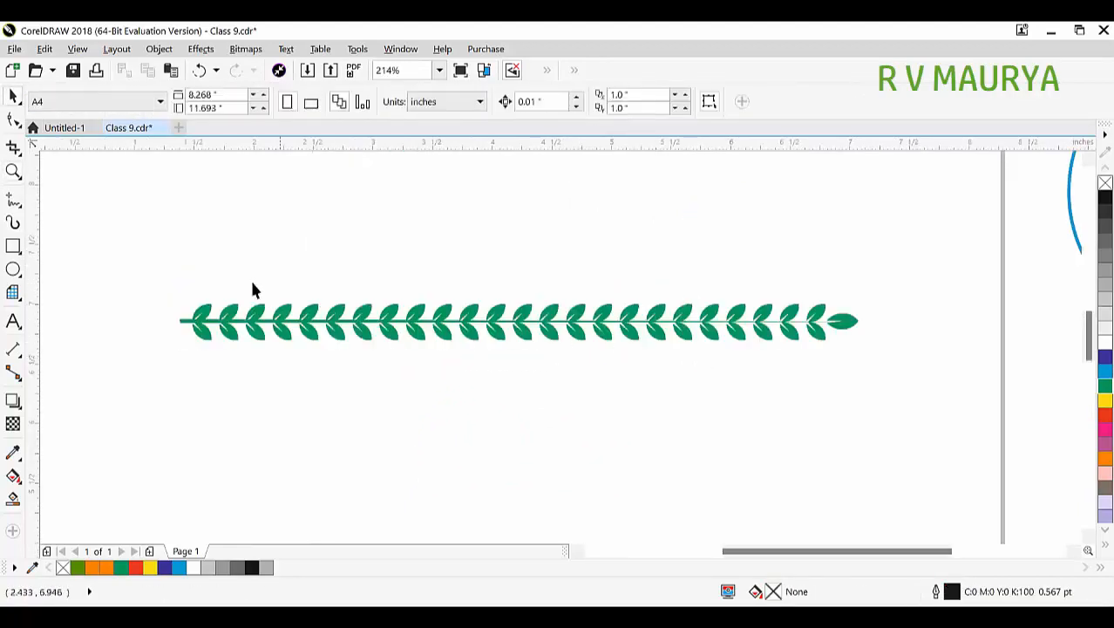
mouse_move(615, 433)
left_mouse_down()
mouse_move(834, 420)
mouse_move(811, 425)
left_mouse_up()
key("Delete")
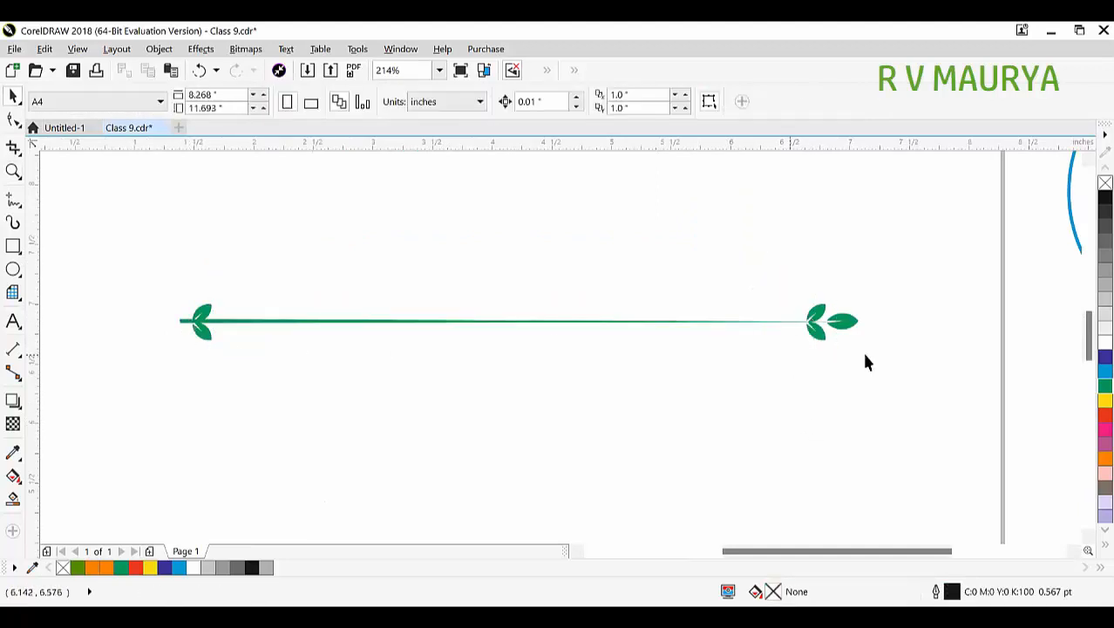
- Scale the tip leaf and the last leaf pair down together until the pair is about 0.15 in tall
left_click_drag(749, 271, 876, 363)
scroll(840, 338, "up", 3)
left_click_drag(878, 318, 874, 323)
left_click(945, 354)
scroll(938, 351, "down", 2)
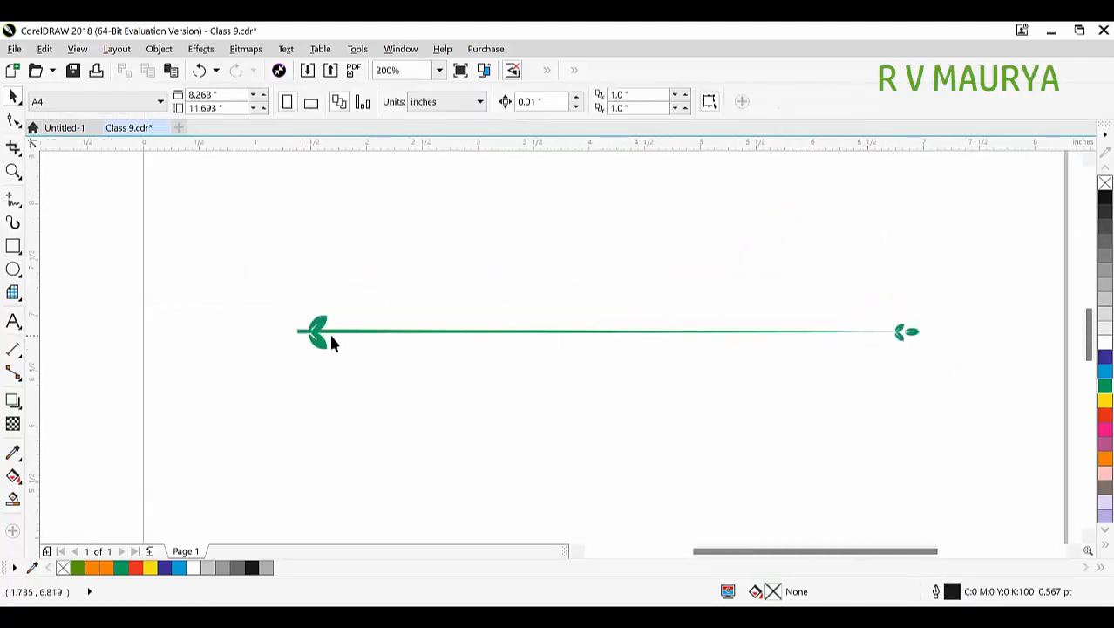
- Enlarge the leaf pair at the thick stem end to about 0.18 by 0.34 in, centre it on the stem and group it
scroll(322, 333, "up", 1)
left_click(315, 316)
scroll(328, 298, "up", 1)
left_click_drag(432, 476, 257, 290)
left_click_drag(343, 285, 353, 274)
scroll(306, 316, "up", 1)
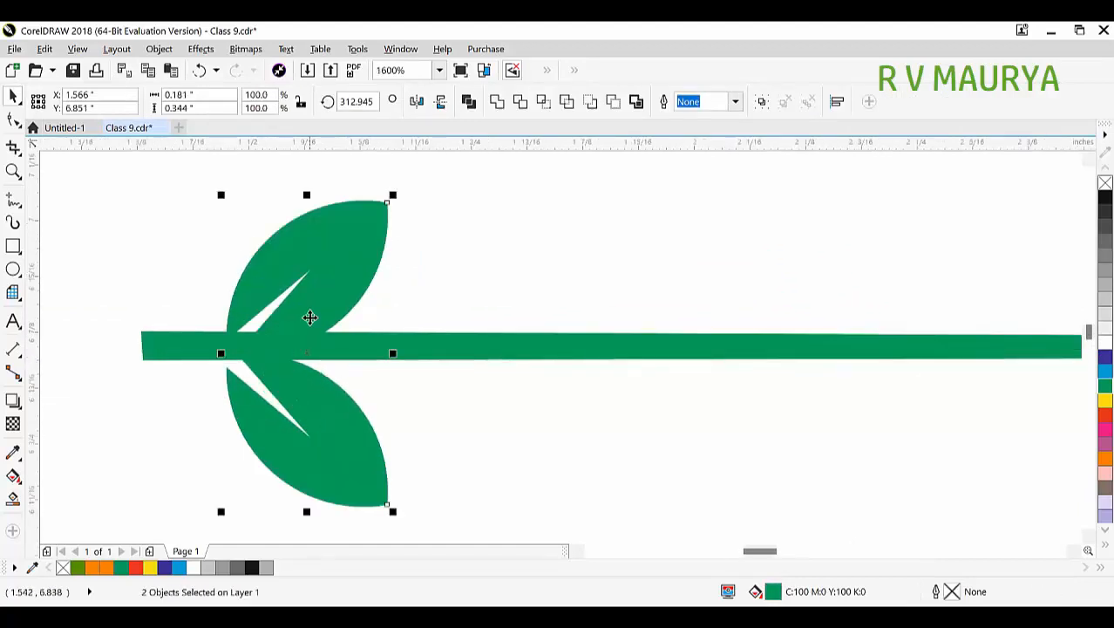
key("ctrl+g")
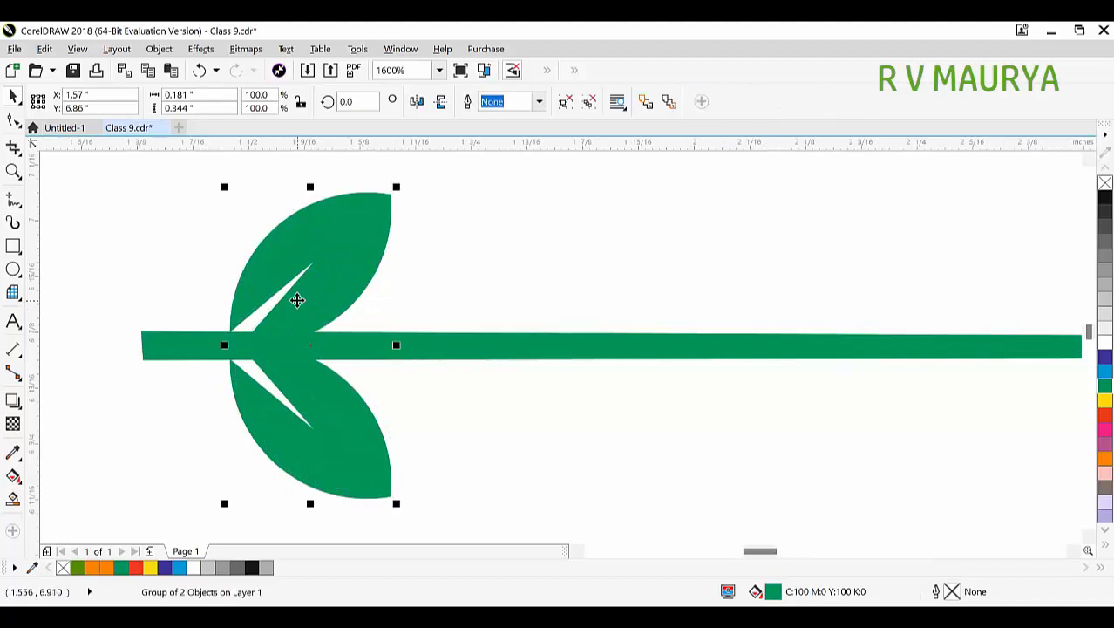
- Group the two small paired leaves beside the tip leaf
scroll(705, 413, "down", 3)
scroll(869, 342, "up", 2)
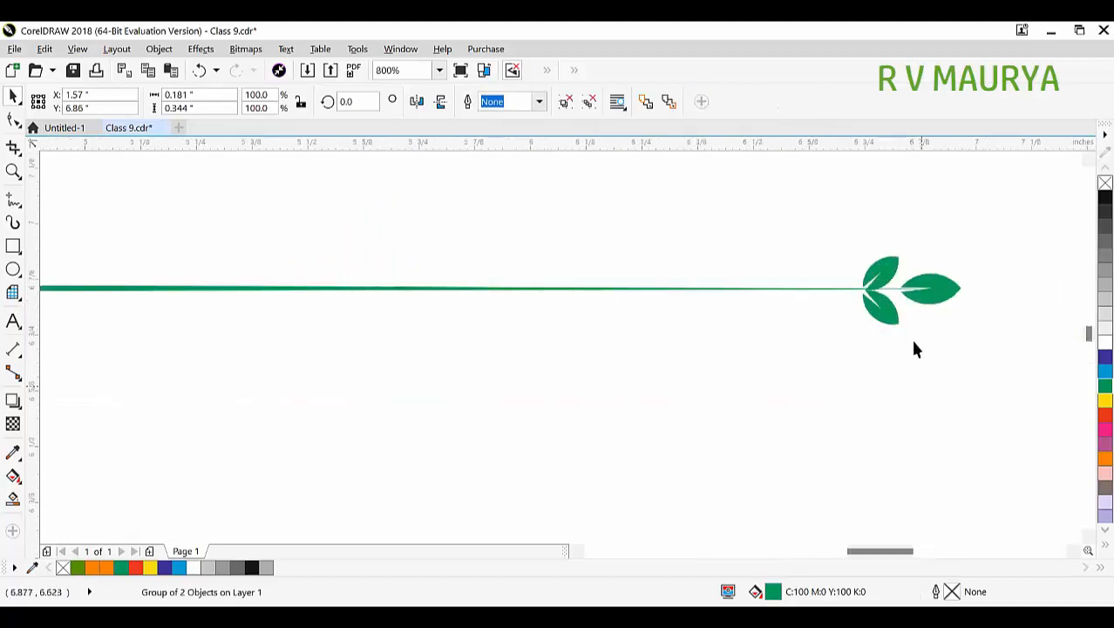
key("ctrl+u")
key("ctrl+g")
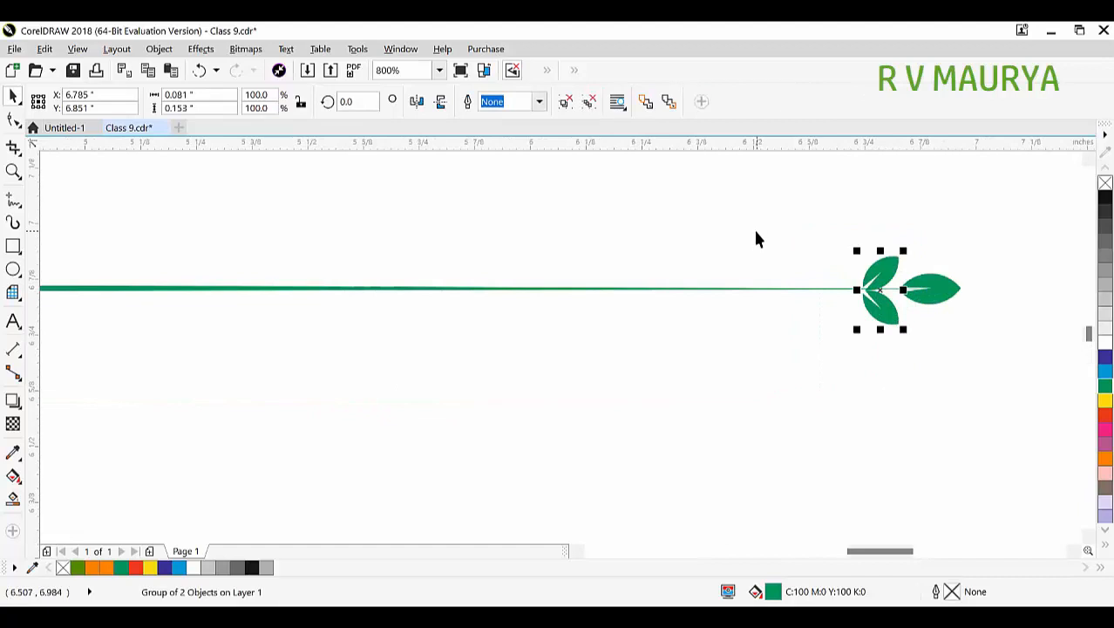
scroll(819, 315, "down", 1)
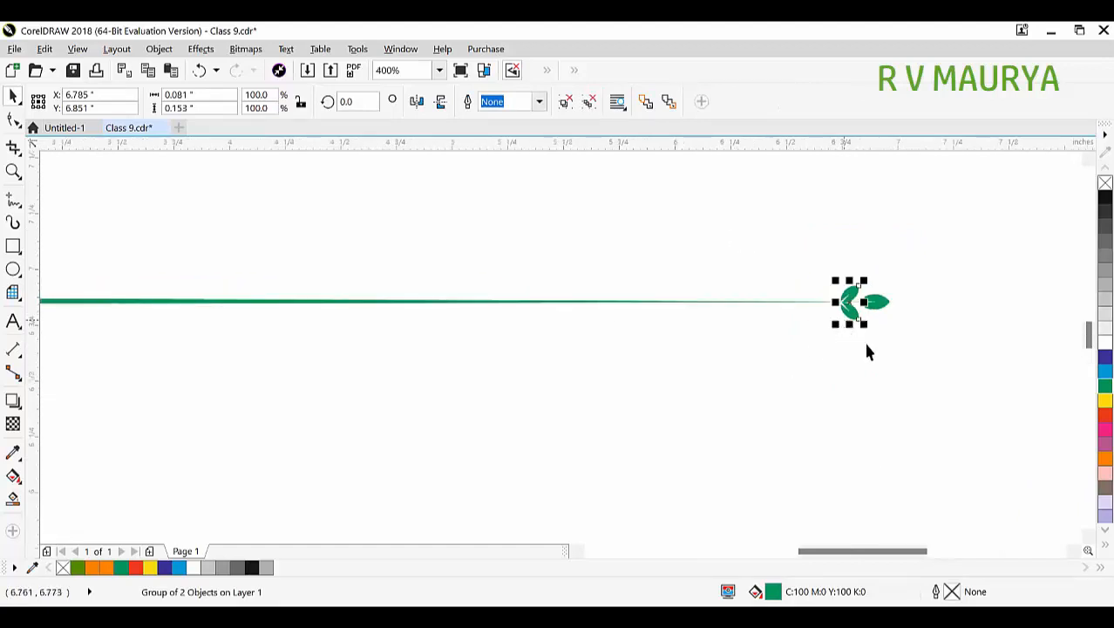
- Blend the large leaf pair at the stem's thick end toward the thin end of the branch with 20 steps
left_click(13, 171)
key("F3")
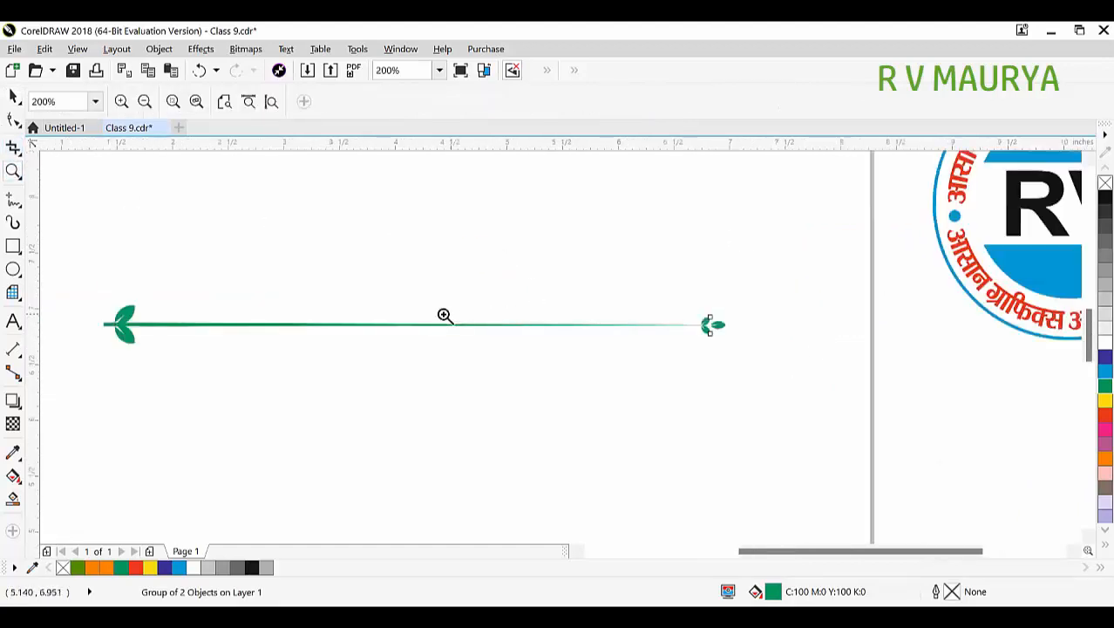
left_click_drag(96, 292, 827, 392)
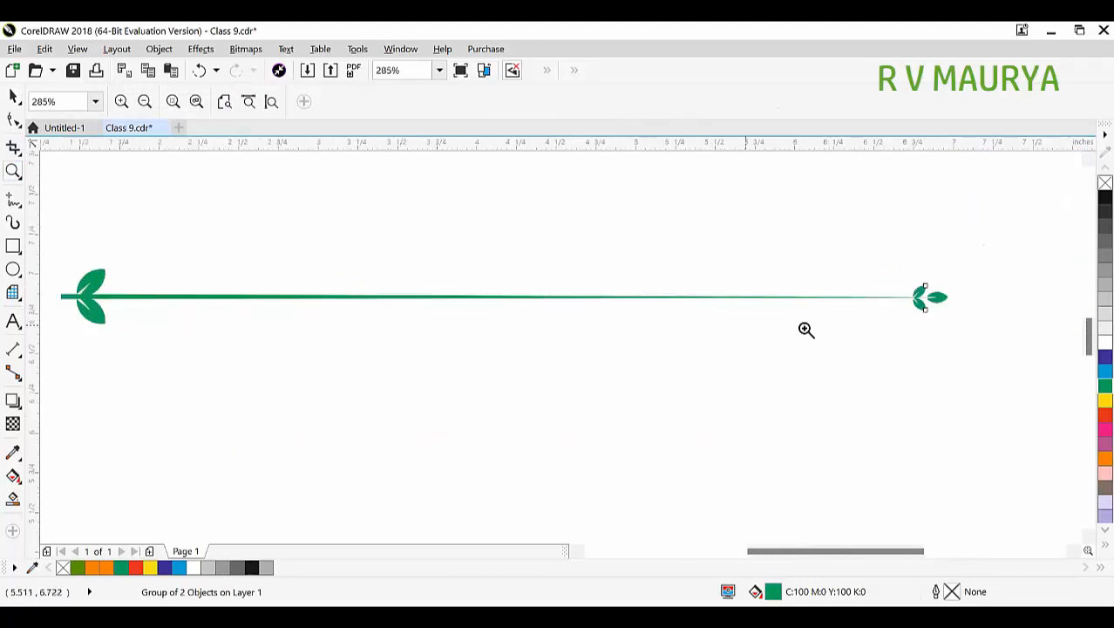
key("space")
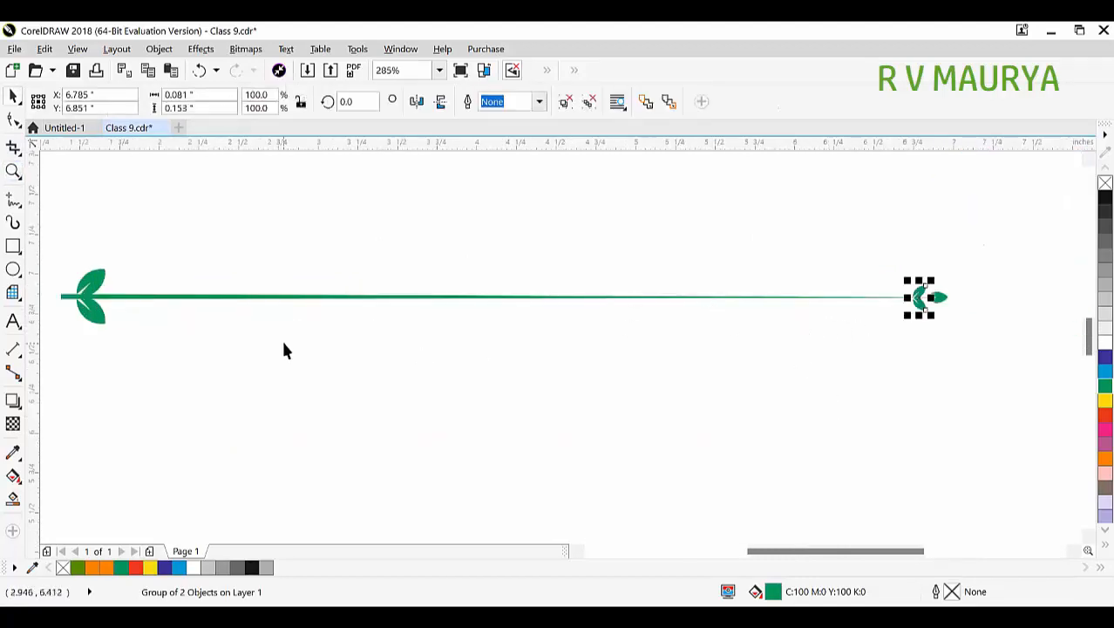
left_click(21, 407)
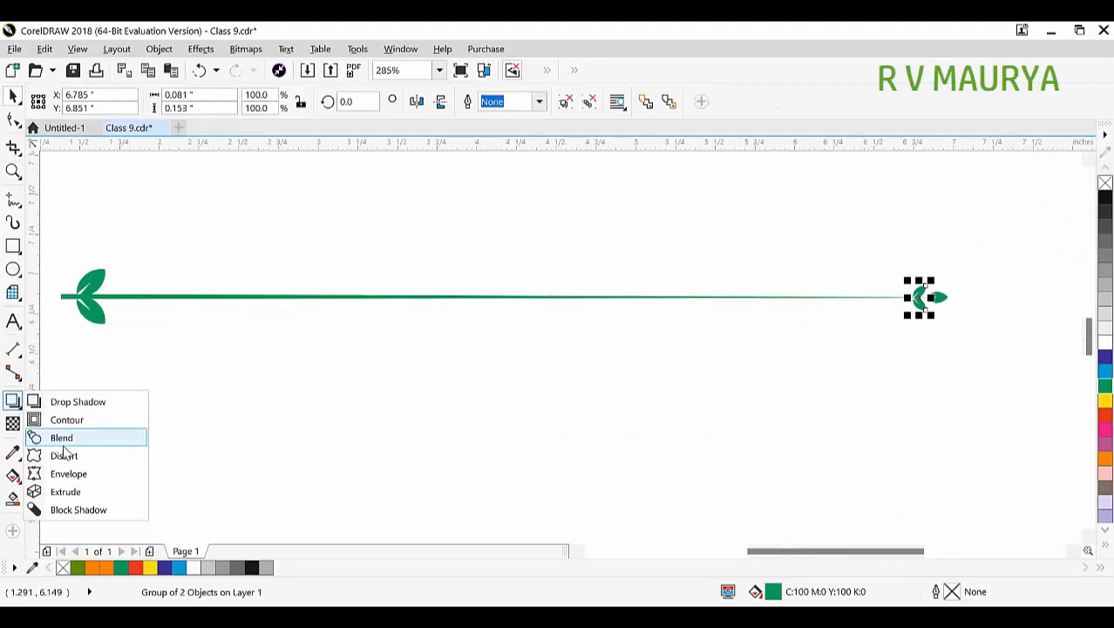
left_click(61, 437)
left_click_drag(100, 293, 928, 301)
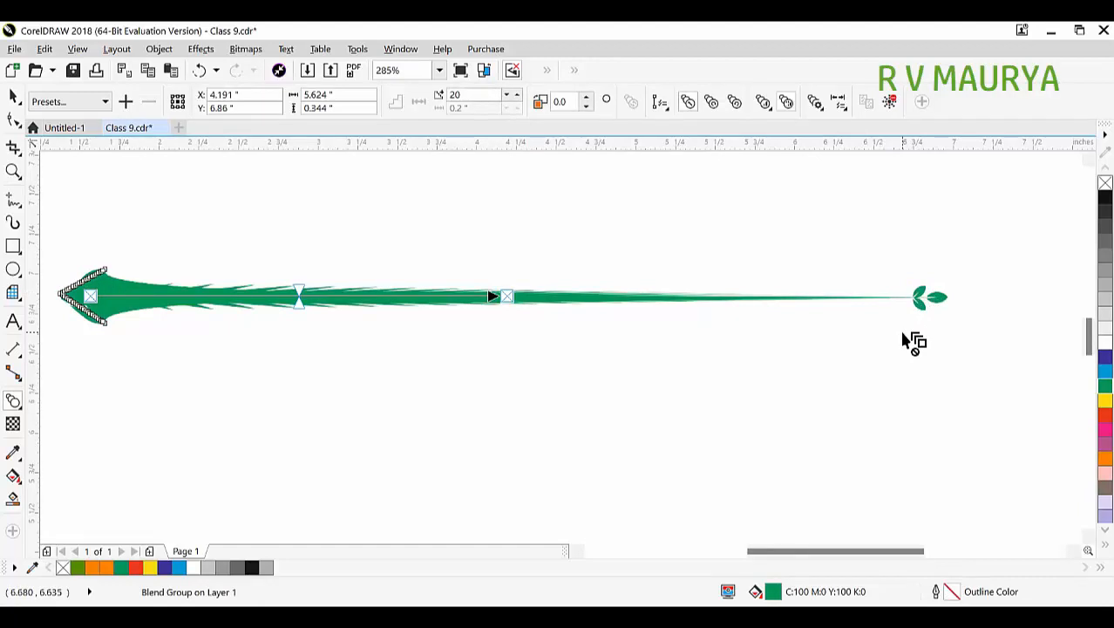
- Undo the last blend and move the tapered stem clear above the leaf pairs
key("ctrl+z")
key("space")
key("Escape")
left_click_drag(146, 301, 157, 220)
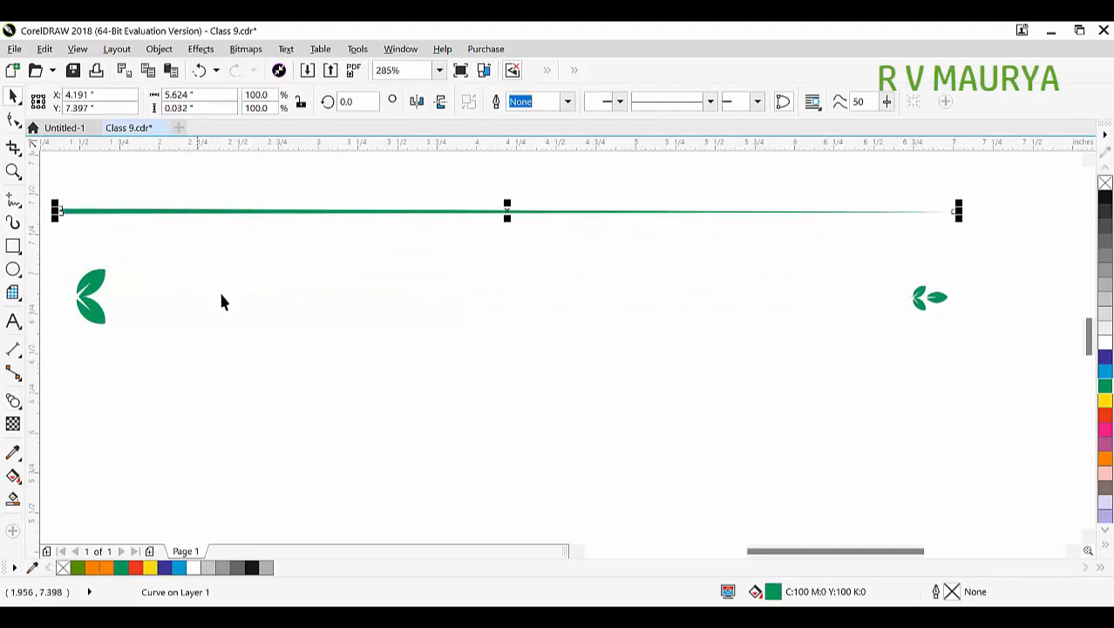
- Blend the large leaf pair at the thick end to the small leaf pair beside the tip leaf
left_click(109, 320)
left_click(81, 303)
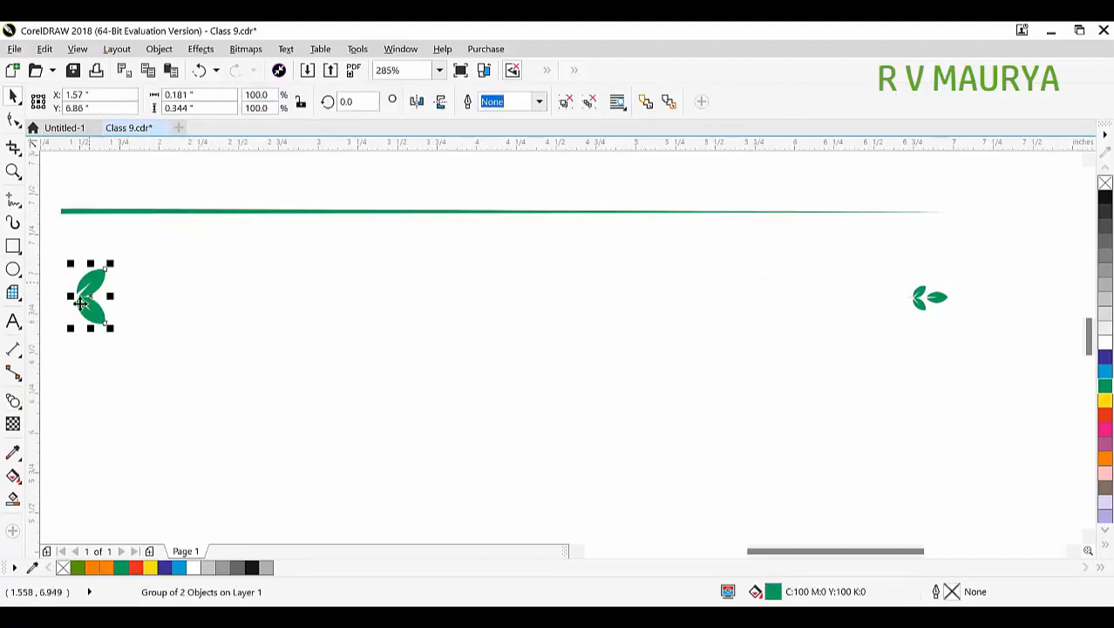
left_click(129, 394)
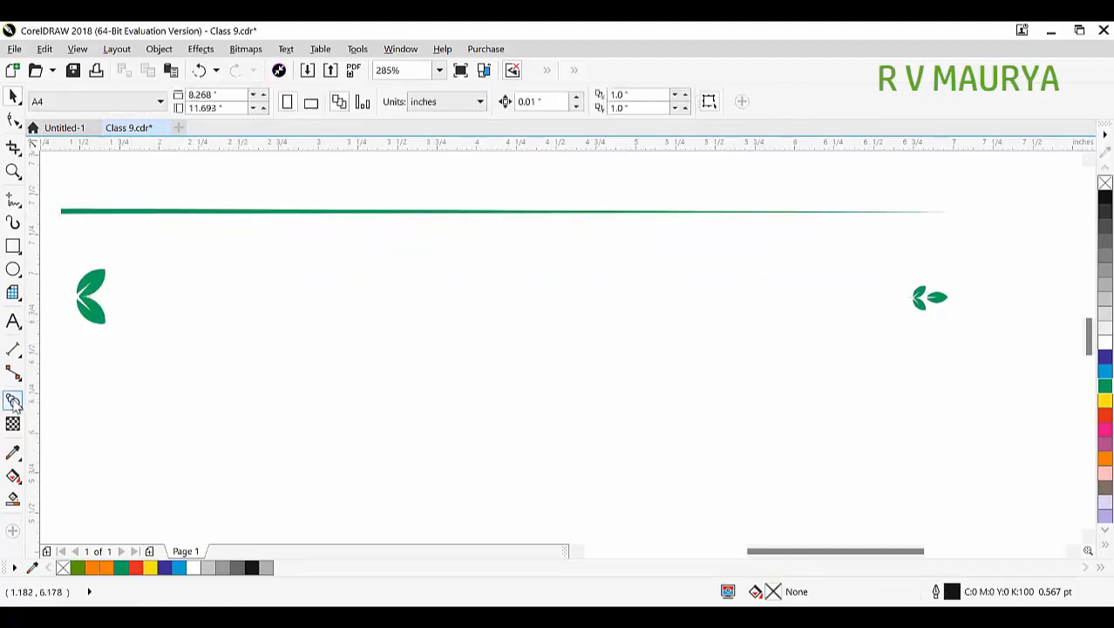
left_click(14, 401)
left_click_drag(93, 295, 922, 302)
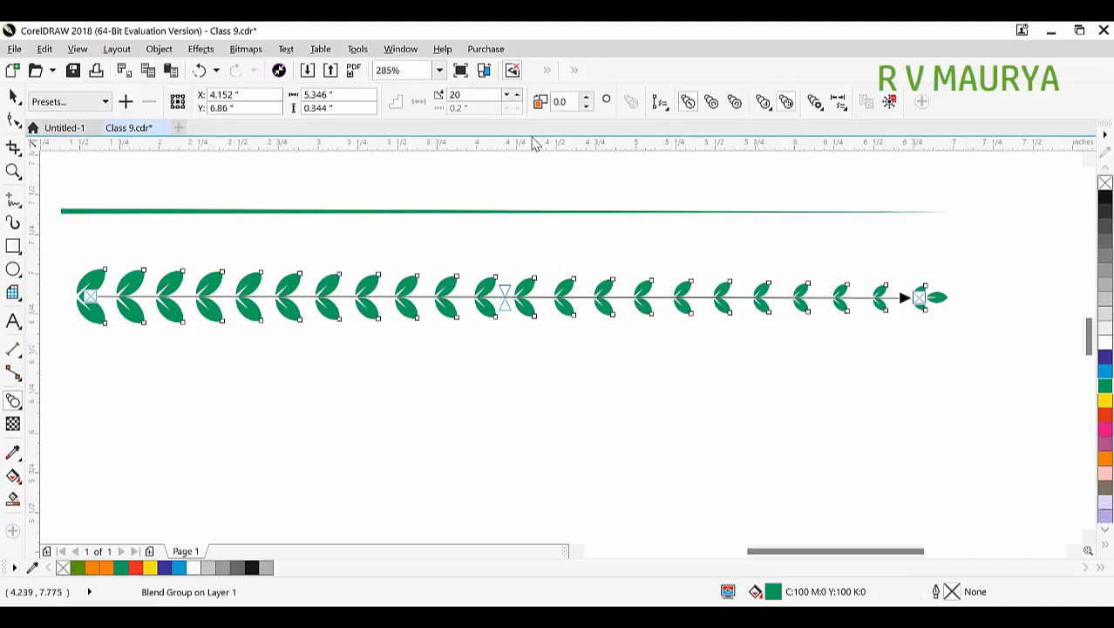
- Set the leaf blend to 25 steps and break the blend group apart
double_click(464, 95)
type("25")
key("Return")
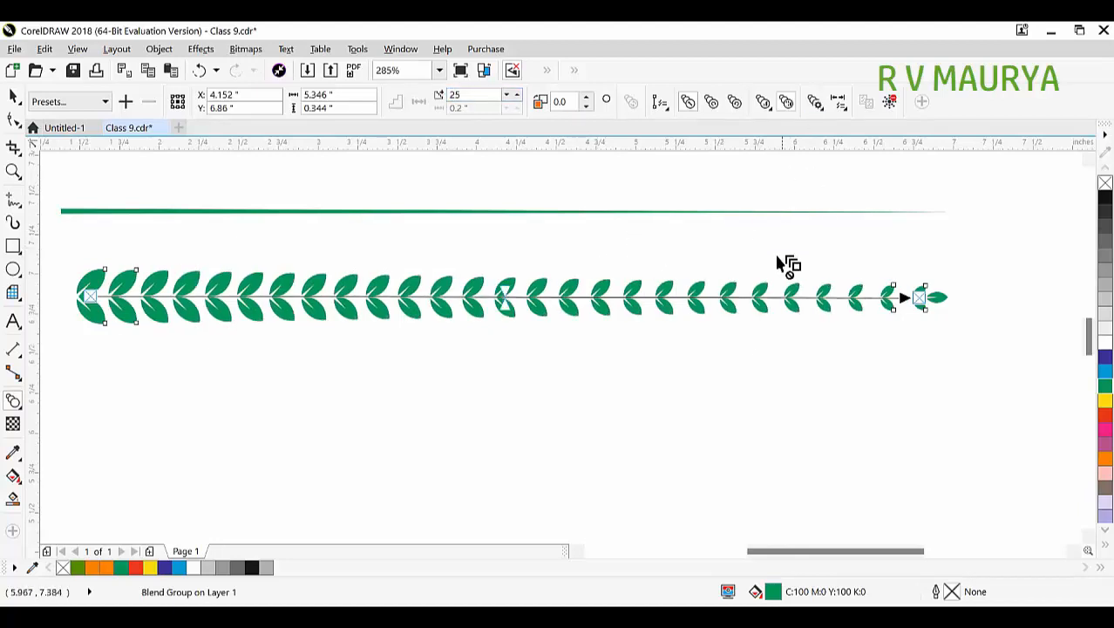
key("space")
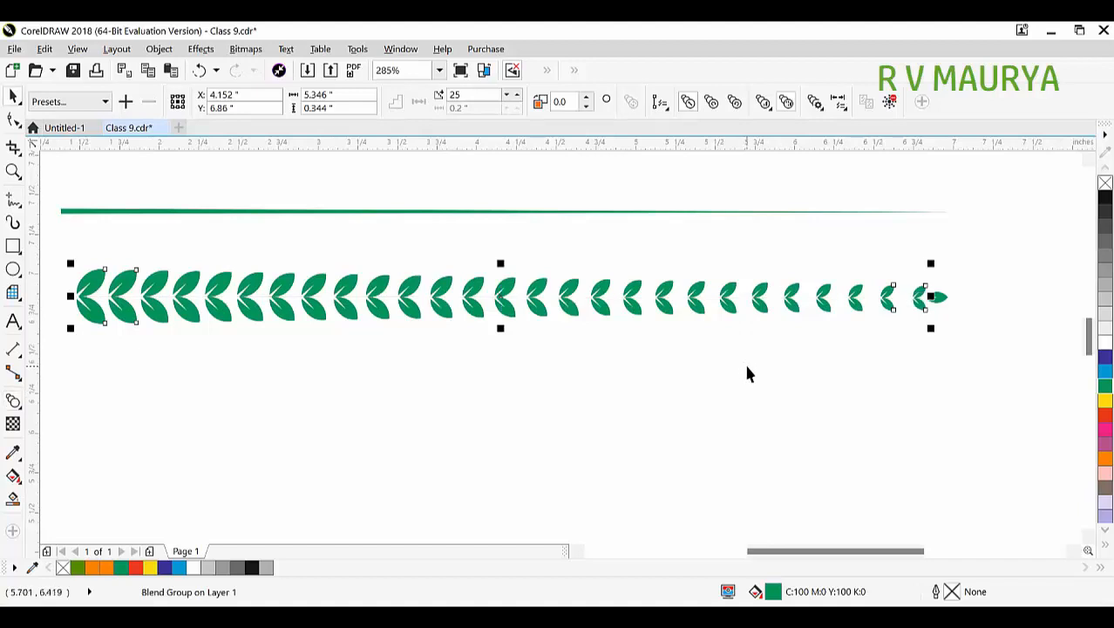
key("ctrl+k")
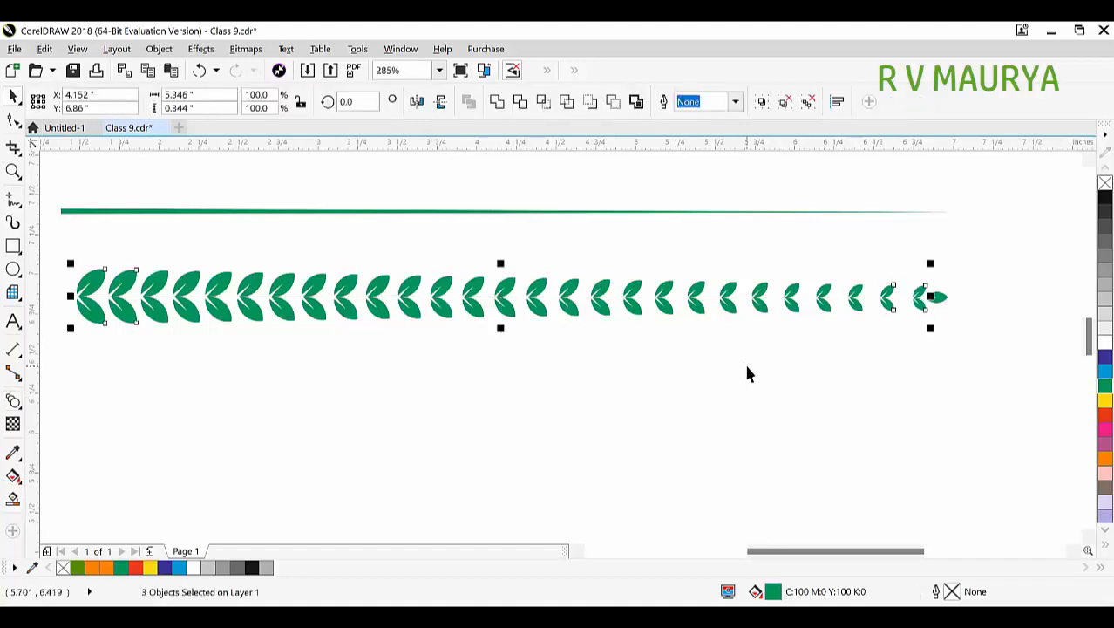
- Move the tapered stem back onto the centre line of the leaf row and group the whole branch
left_click(361, 211)
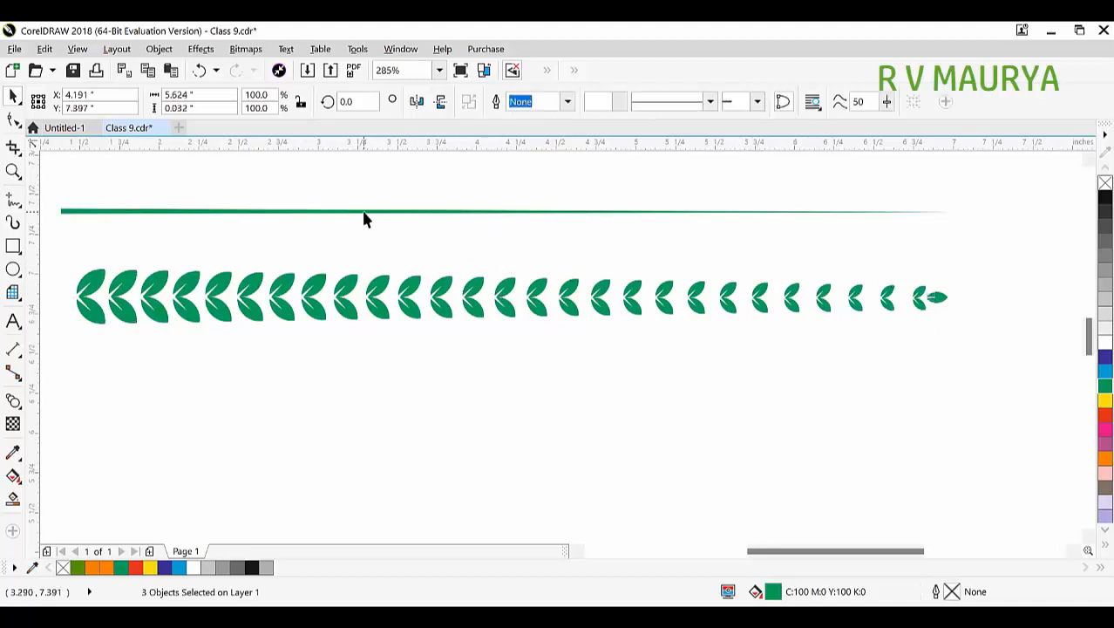
key("F10")
key("space")
left_click_drag(361, 209, 343, 297)
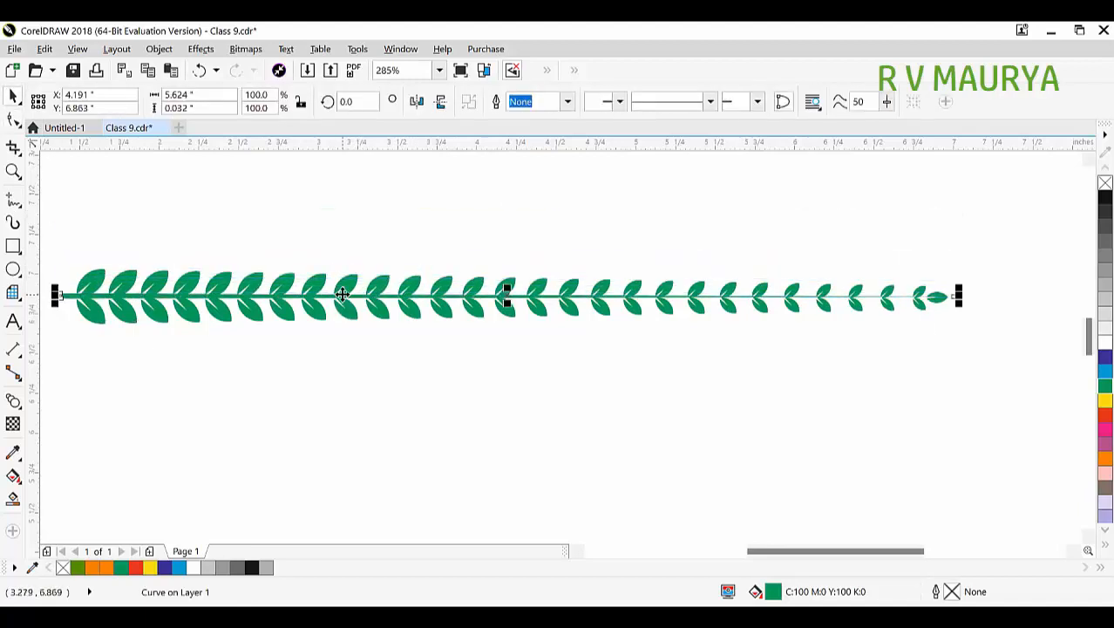
left_click(560, 372)
scroll(531, 270, "down", 2)
left_click_drag(293, 229, 692, 340)
key("ctrl+g")
- Save the grouped leaf branch as an artistic media brush named Leafff
scroll(527, 270, "up", 1)
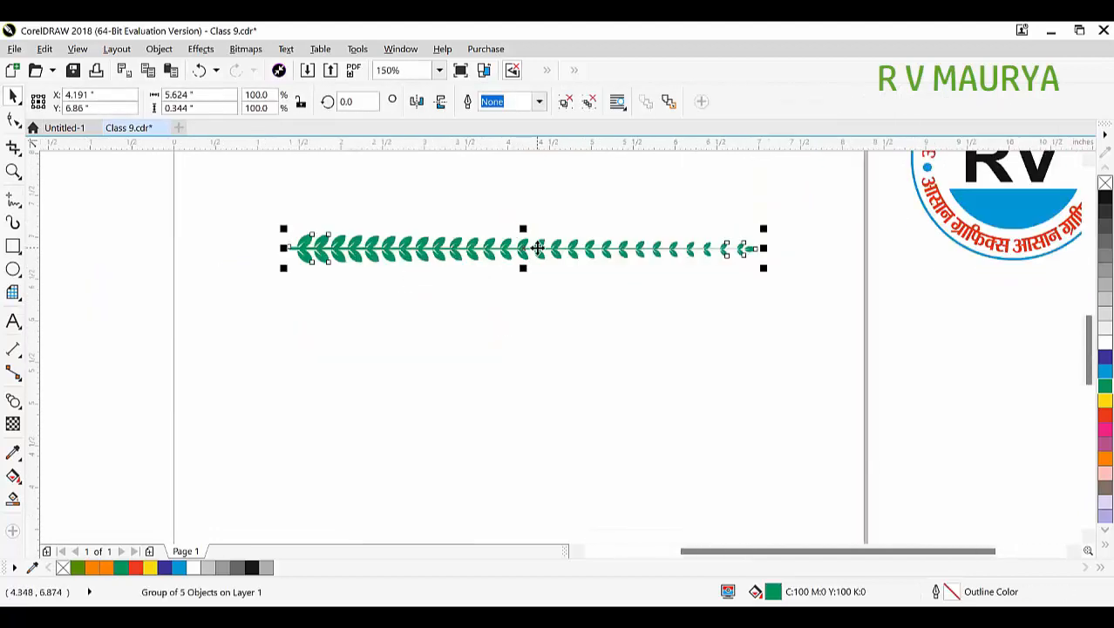
scroll(532, 251, "up", 1)
left_click(13, 224)
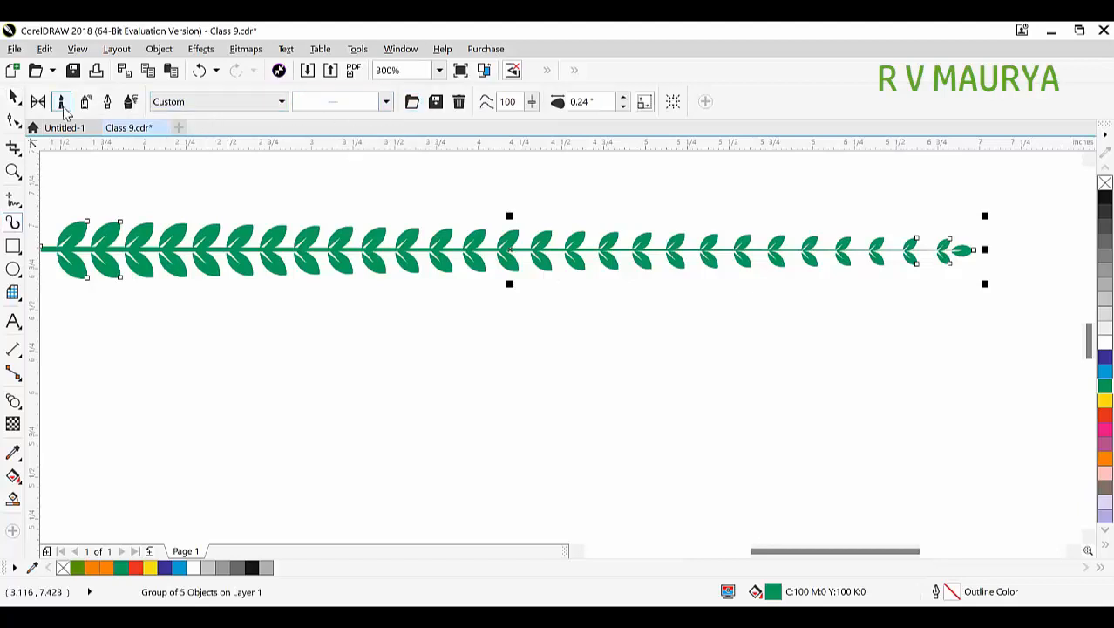
left_click(436, 104)
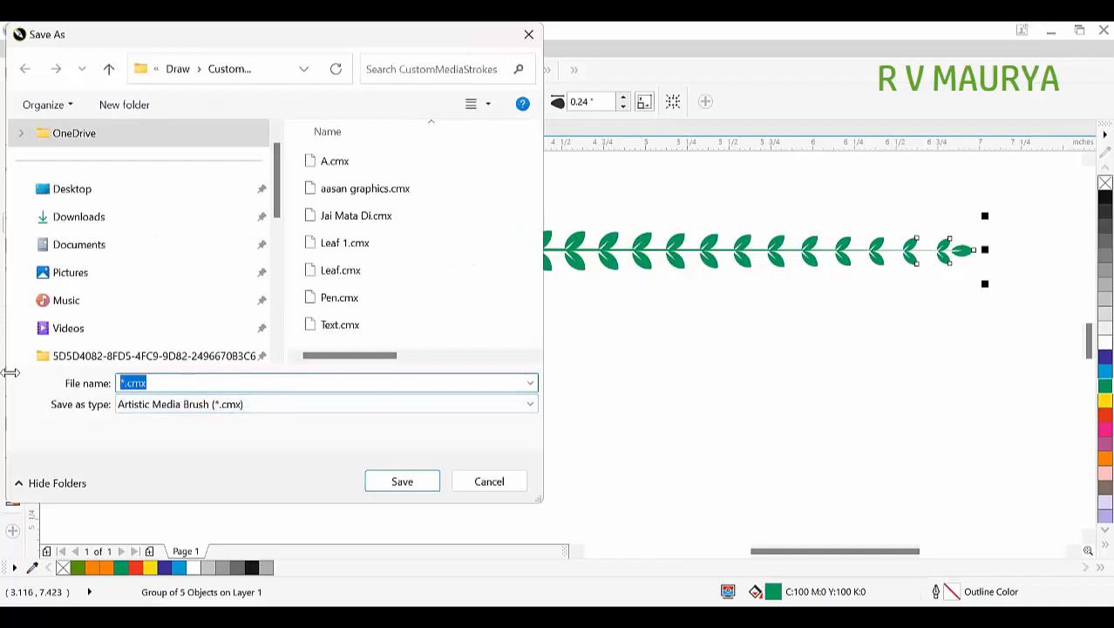
type("N")
key("BackSpace")
type("Leafff")
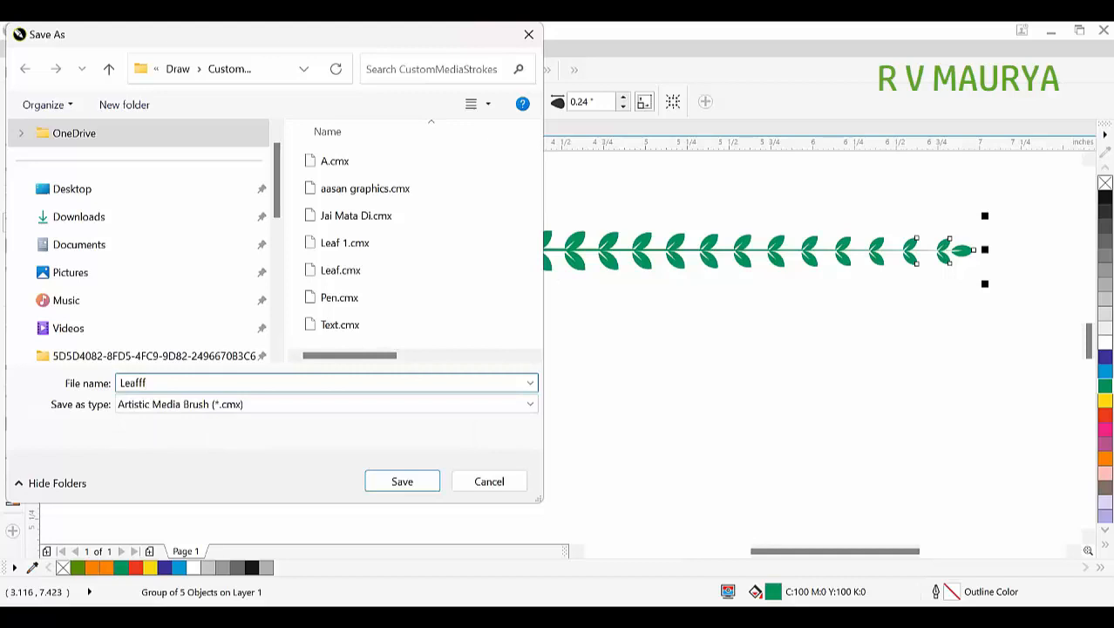
key("Return")
- Draw a circle about 2.5 in across below the branch and reduce it to an open arc forming its left half
scroll(244, 212, "down", 2)
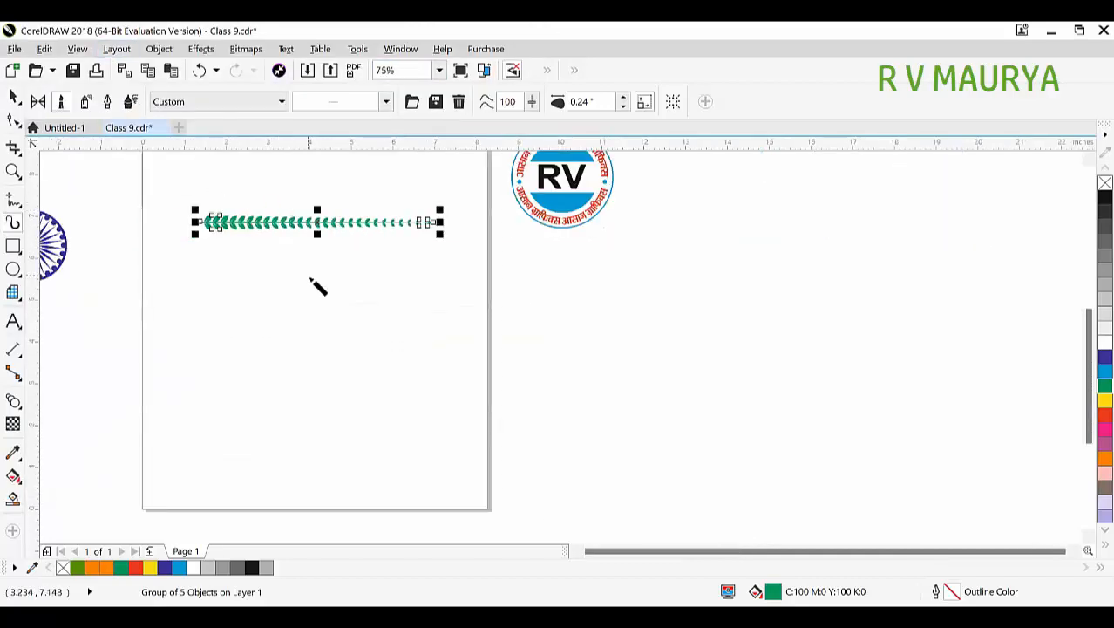
key("space")
scroll(246, 248, "up", 1)
left_click(13, 269)
left_click_drag(249, 266, 468, 485)
left_click(515, 102)
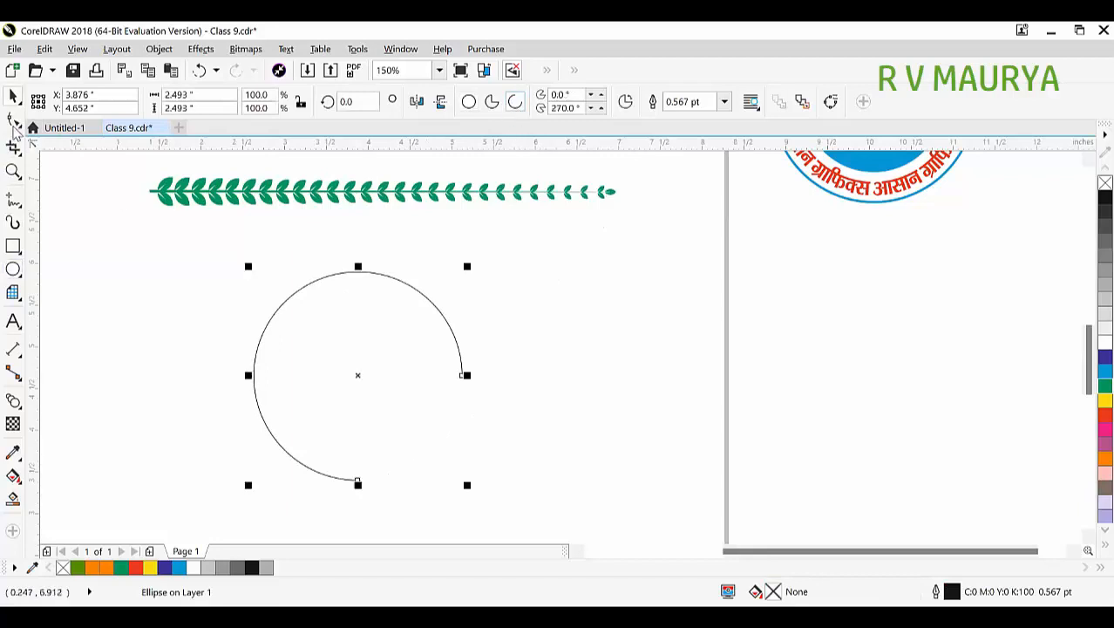
left_click(13, 119)
left_click_drag(464, 383, 438, 140)
key("space")
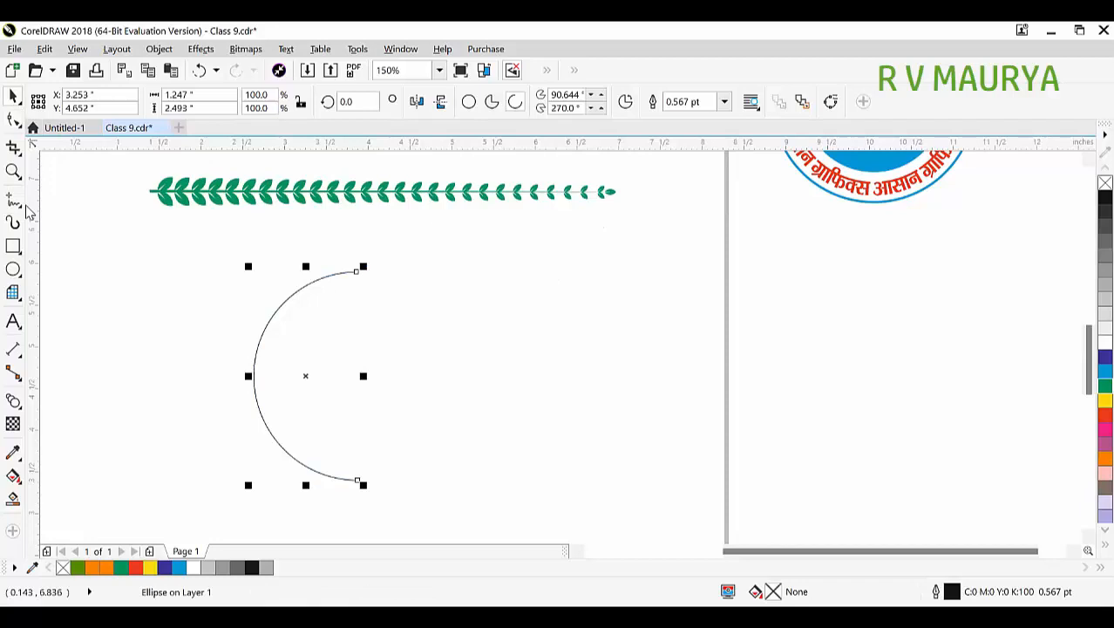
- Apply the saved Leafff brush to the half-circle arc
left_click(13, 222)
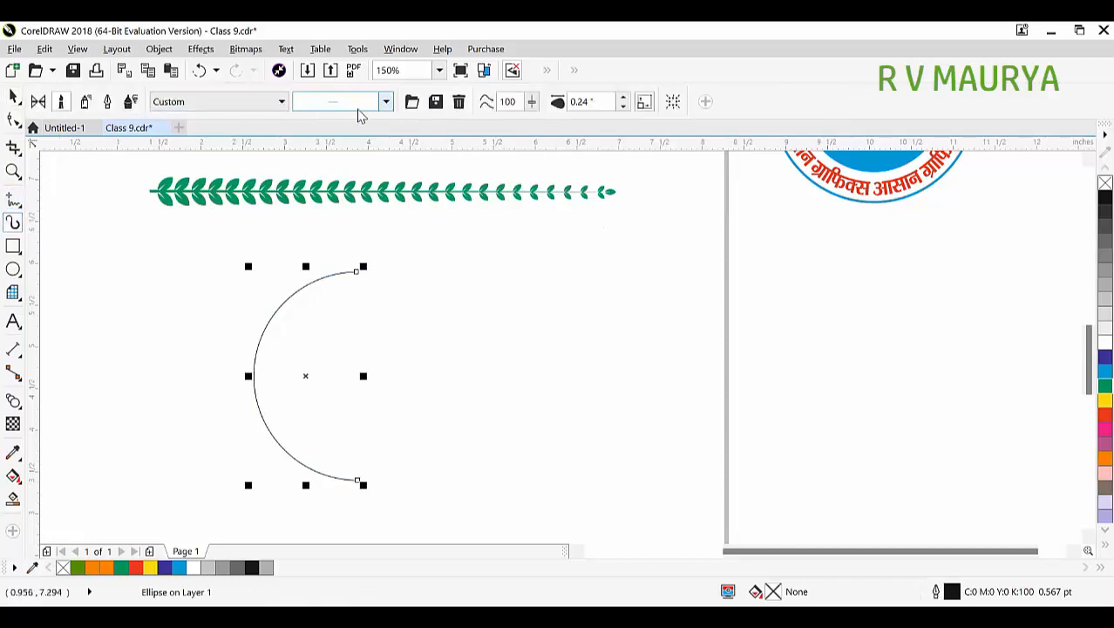
left_click(367, 335)
left_click_drag(169, 241, 409, 501)
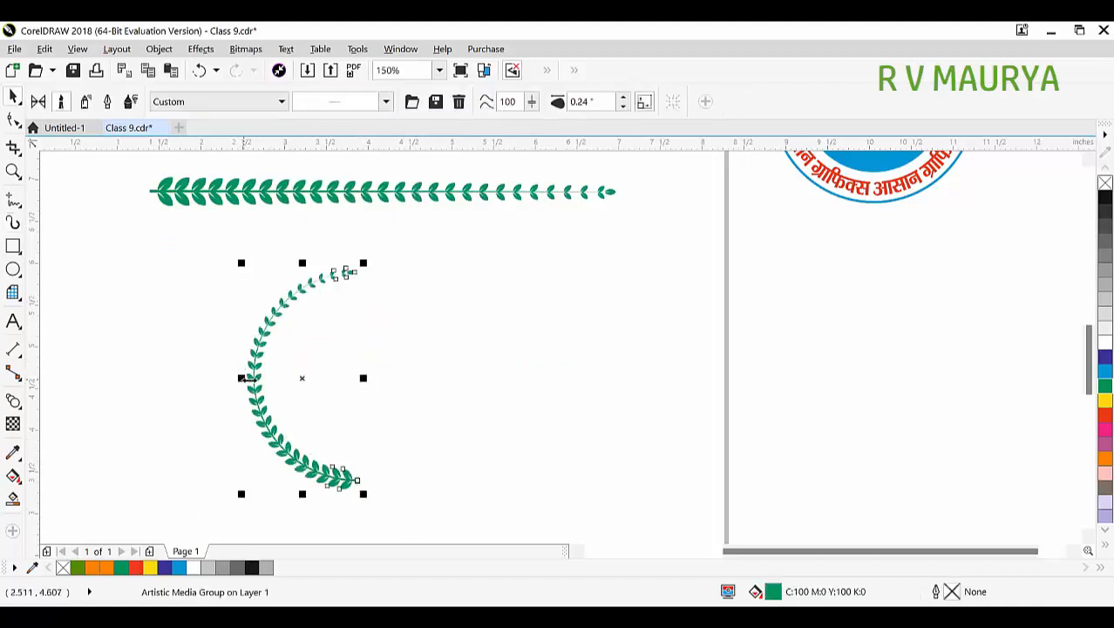
- Mirror a copy of the leafy arc to the right to complete the circular wreath
left_click_drag(246, 379, 443, 398)
key("z")
left_click_drag(210, 276, 502, 482)
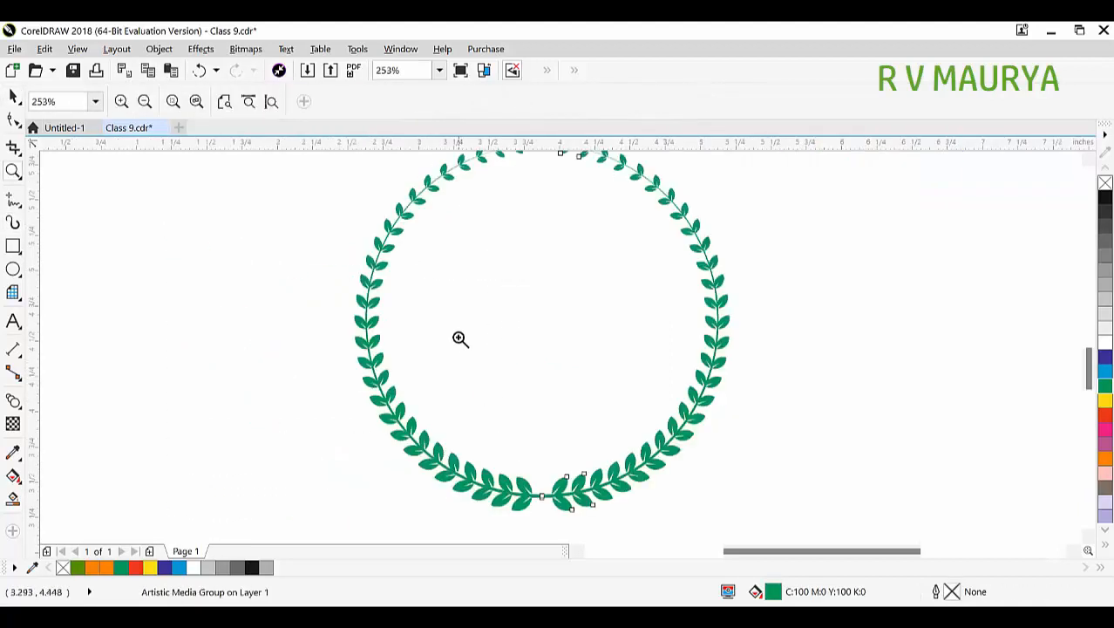
right_click(537, 351)
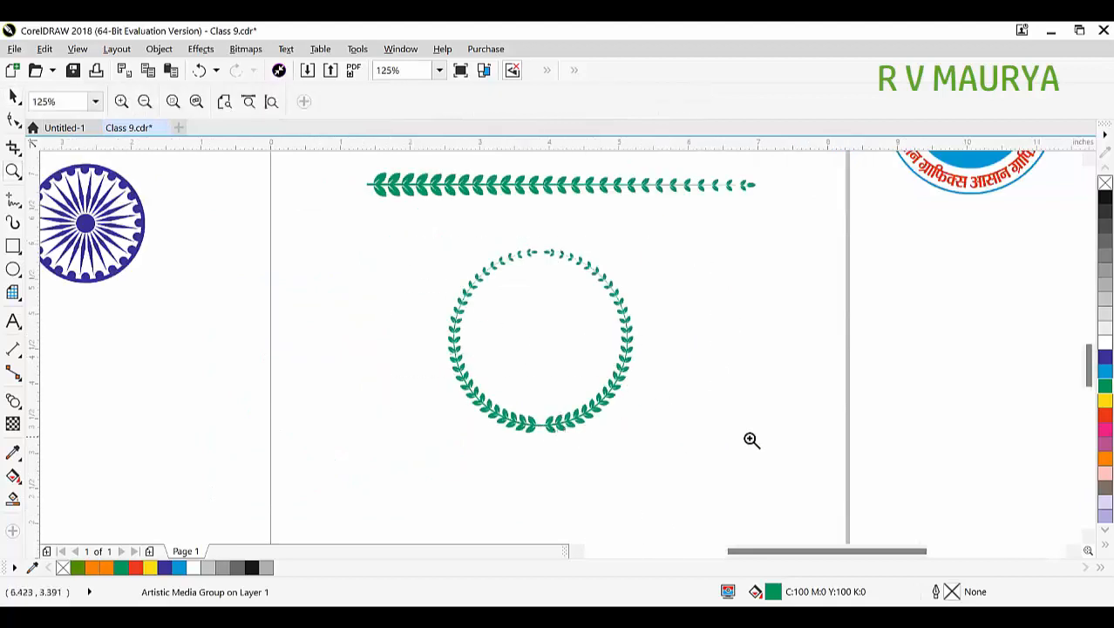
- Shorten the wreath's arcs to start at about 122.64 degrees, opening a gap at the top, and keep them as open arcs
left_click(563, 334)
left_click(14, 120)
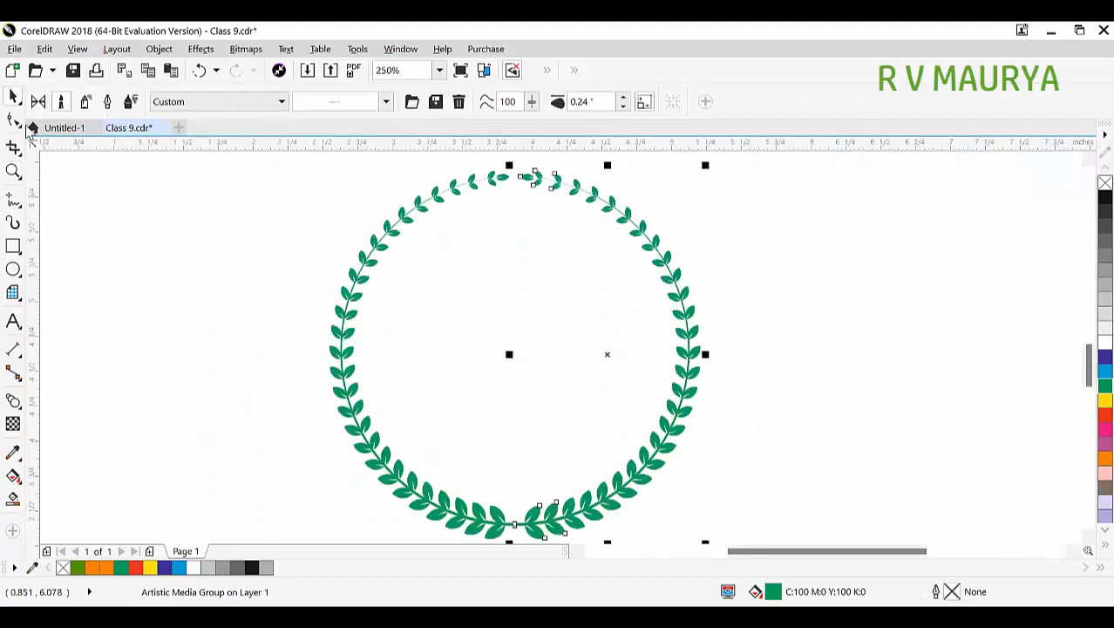
left_click(517, 186)
left_click_drag(502, 177, 597, 218)
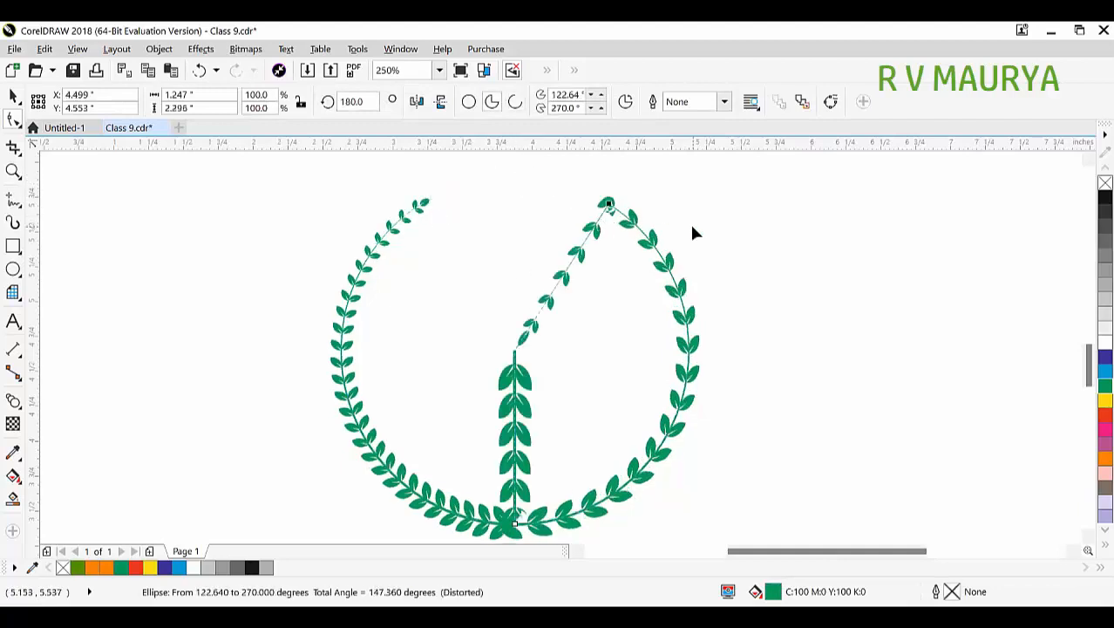
left_click(516, 101)
key("Escape")
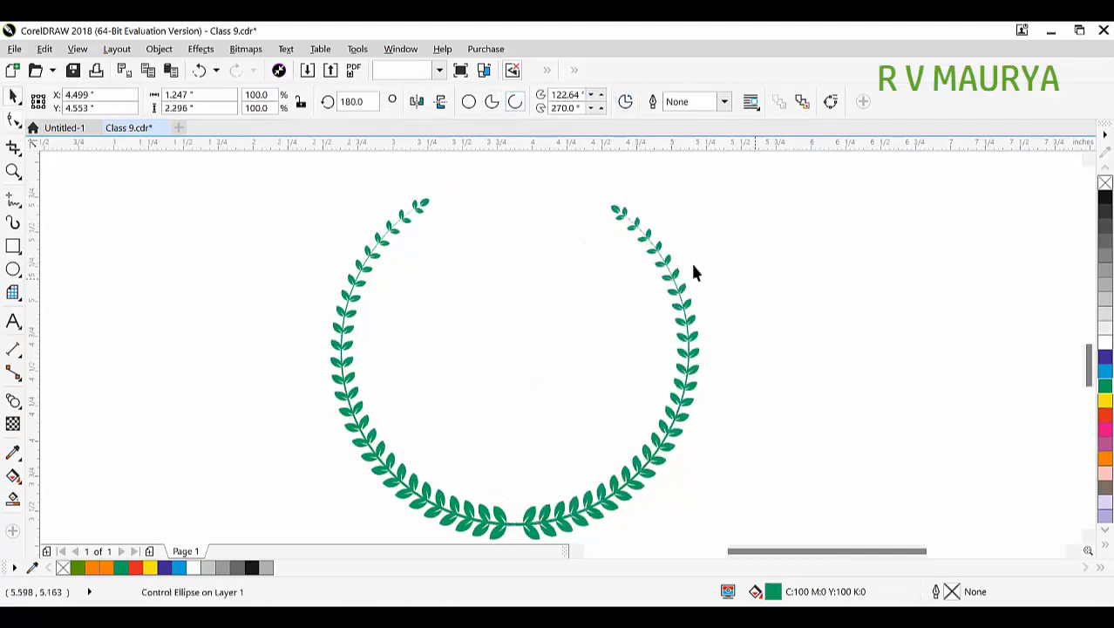
- Move the round RV logo into the middle of the leaf wreath
key("space")
scroll(629, 259, "down", 4)
left_click_drag(486, 244, 767, 349)
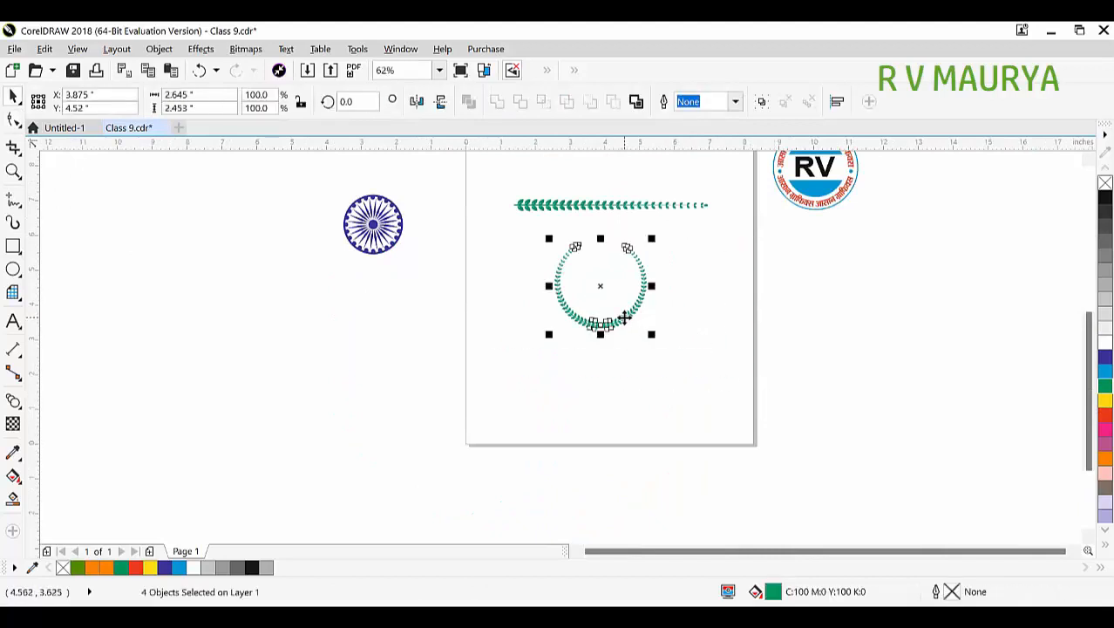
left_click_drag(817, 213, 675, 314)
key("z")
left_click_drag(527, 224, 760, 339)
key("space")
left_click_drag(688, 287, 497, 310)
left_click_drag(595, 184, 496, 262)
left_click(697, 273)
- Group the RV logo with the surrounding leaf wreath
scroll(539, 279, "down", 2)
left_click_drag(632, 439, 330, 221)
key("ctrl+g")
- Shift the RV logo slightly upward inside the group to even out its spacing from the wreath
key("z")
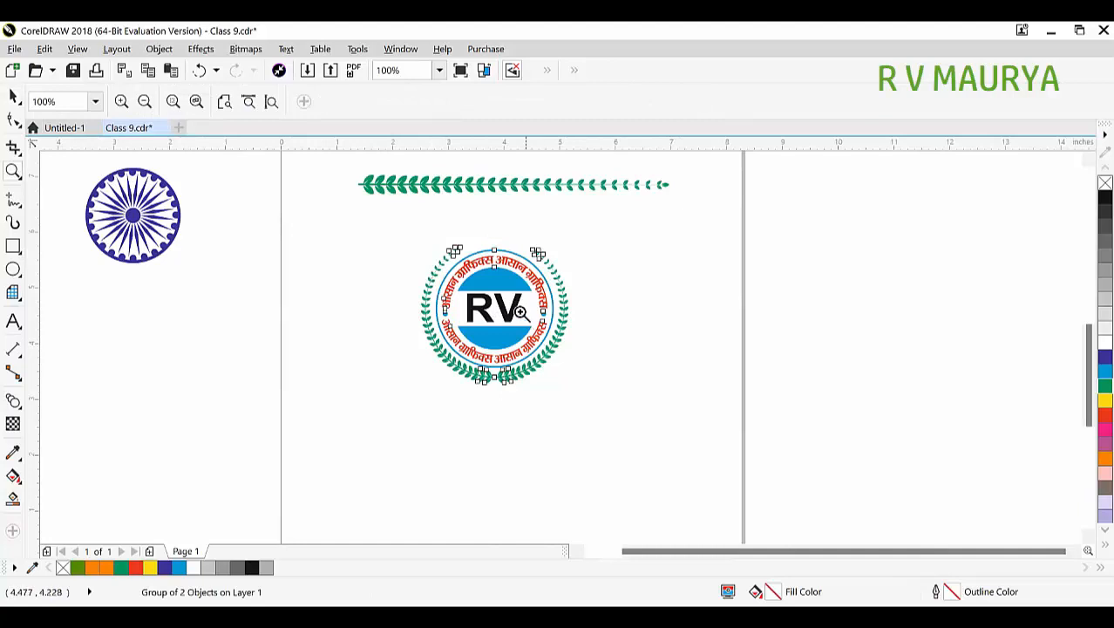
left_click_drag(409, 243, 634, 398)
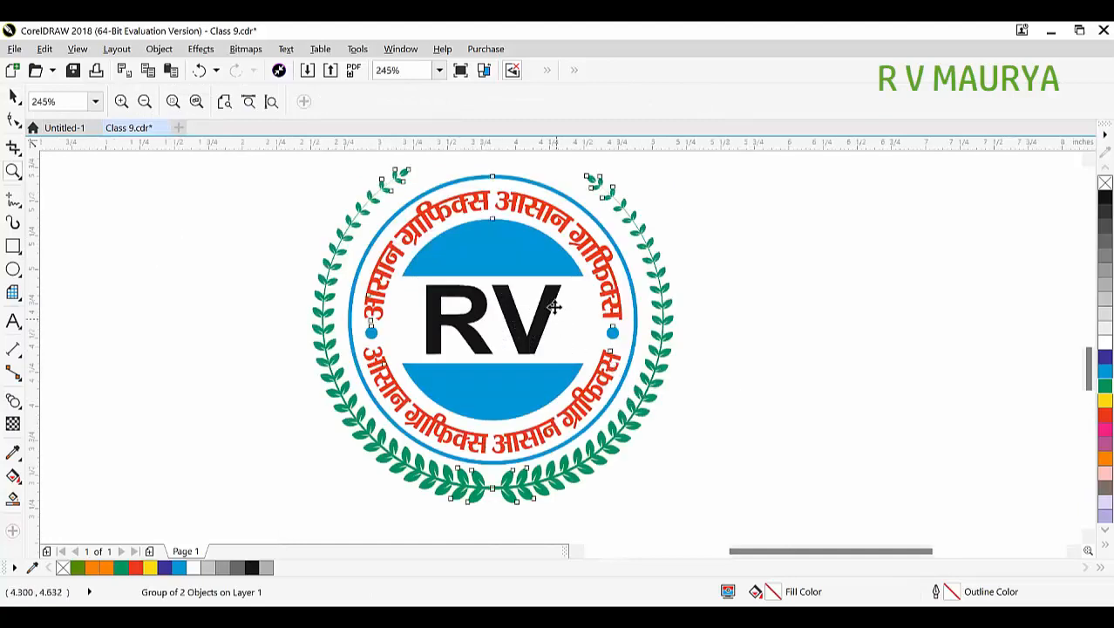
key("space")
left_click(545, 263, "ctrl")
left_click_drag(532, 194, 531, 190)
left_click(805, 304)
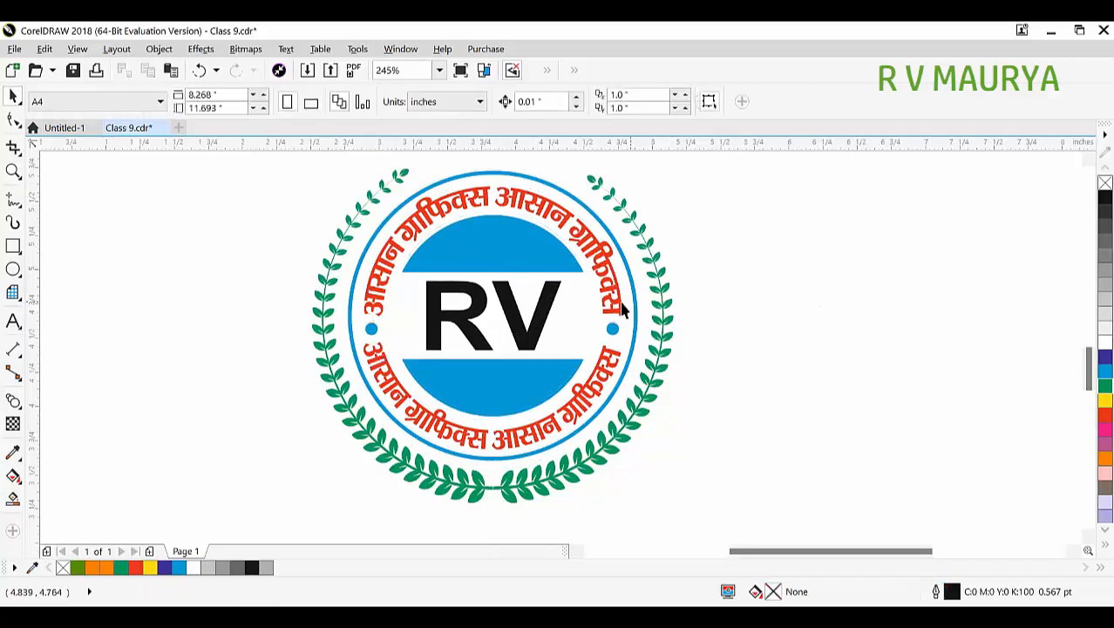
- Examine the finished RV logo and its leaf wreath up close and in full-screen preview
scroll(494, 281, "down", 3)
key("z")
left_click_drag(363, 239, 714, 421)
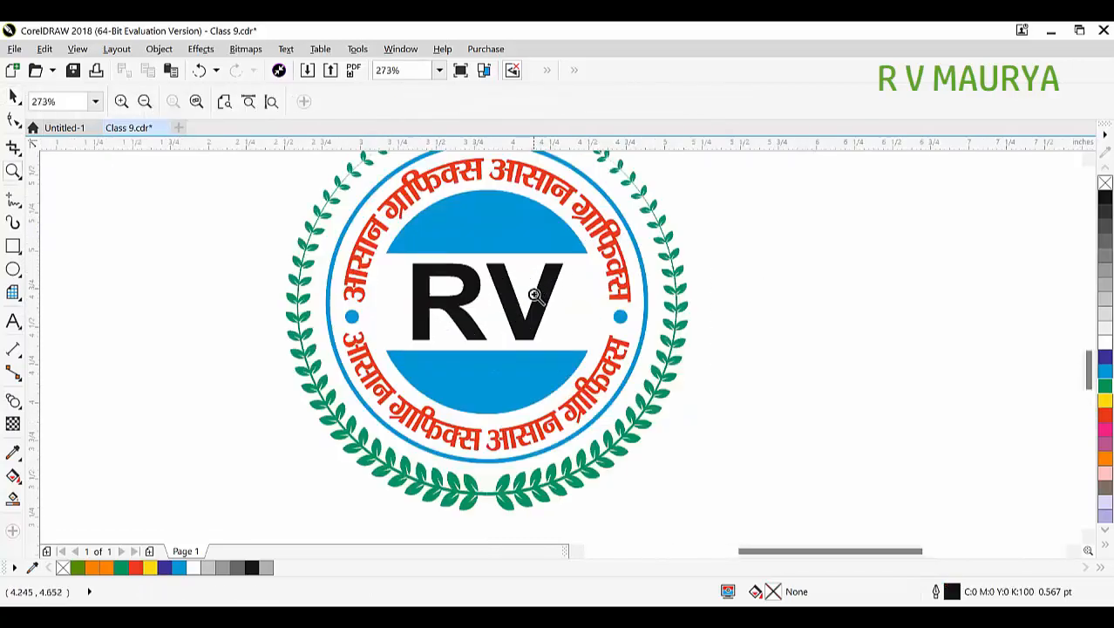
scroll(534, 294, "down", 3)
left_click_drag(406, 194, 688, 437)
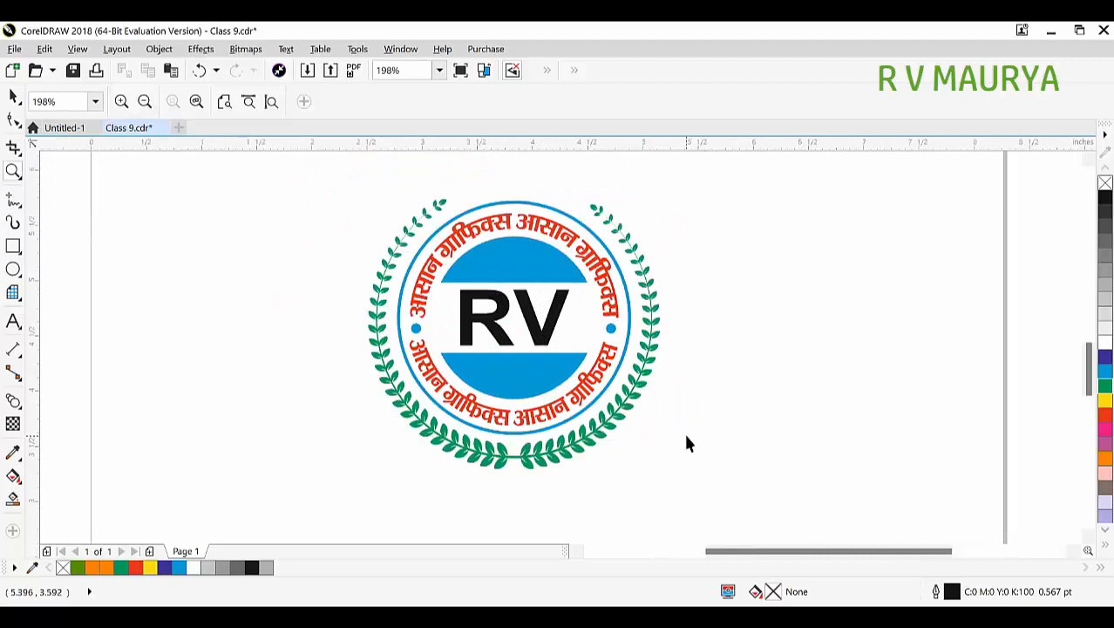
key("F9")
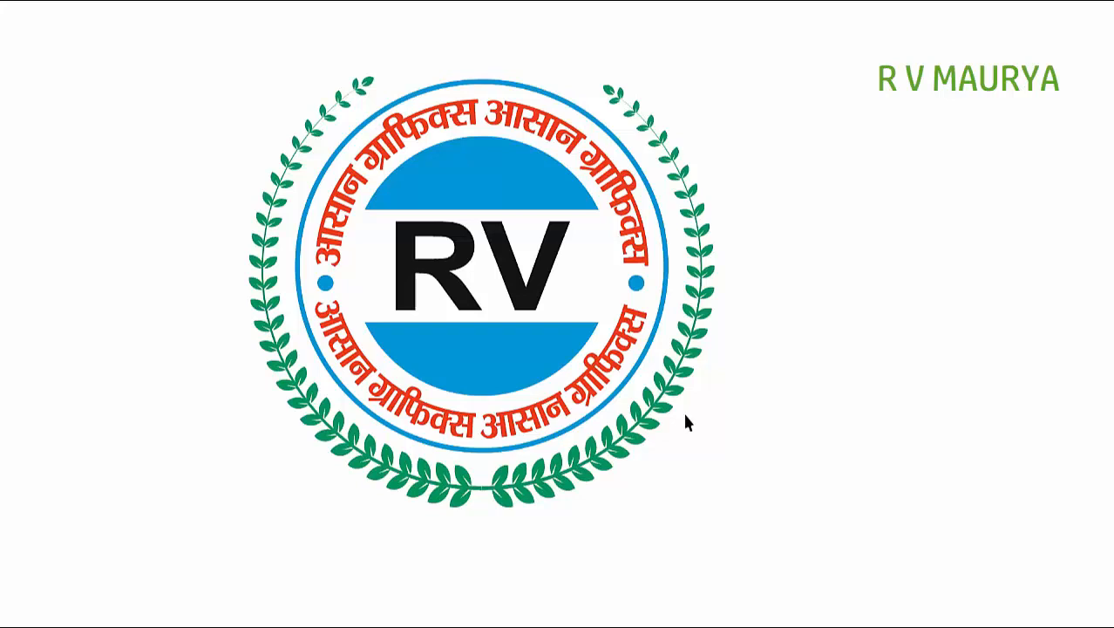
left_click(685, 421)
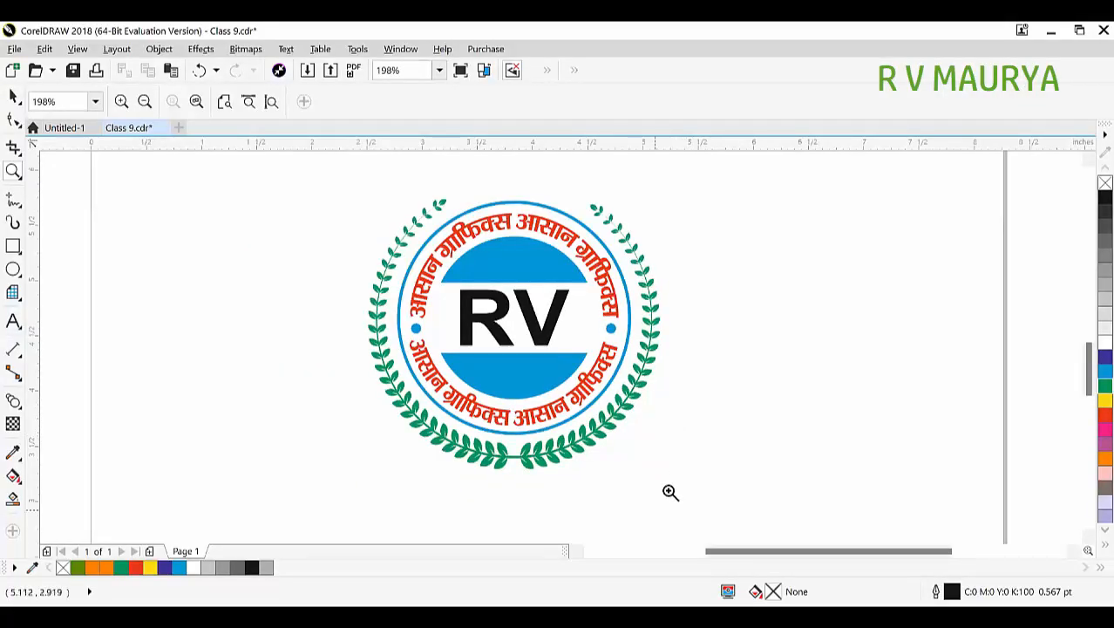
left_click(13, 96)
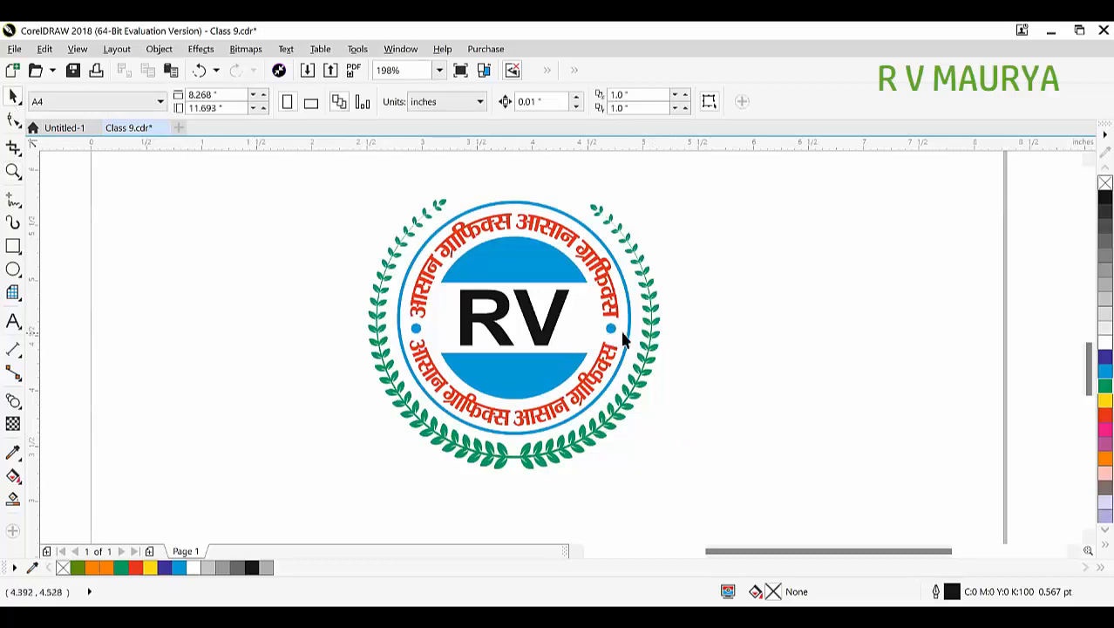
left_click(543, 251)
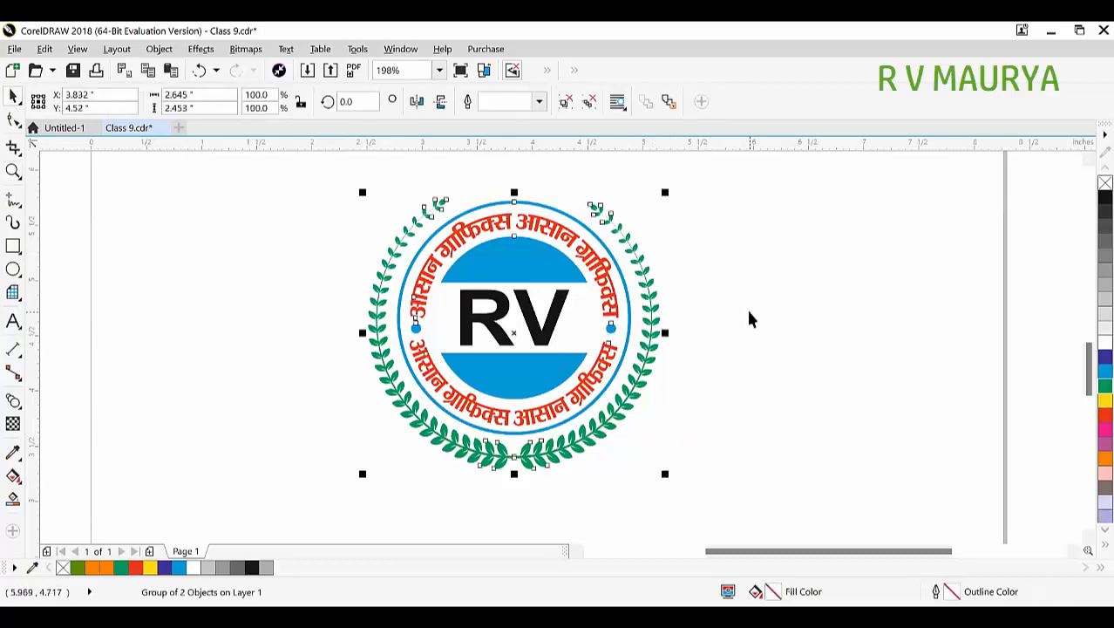